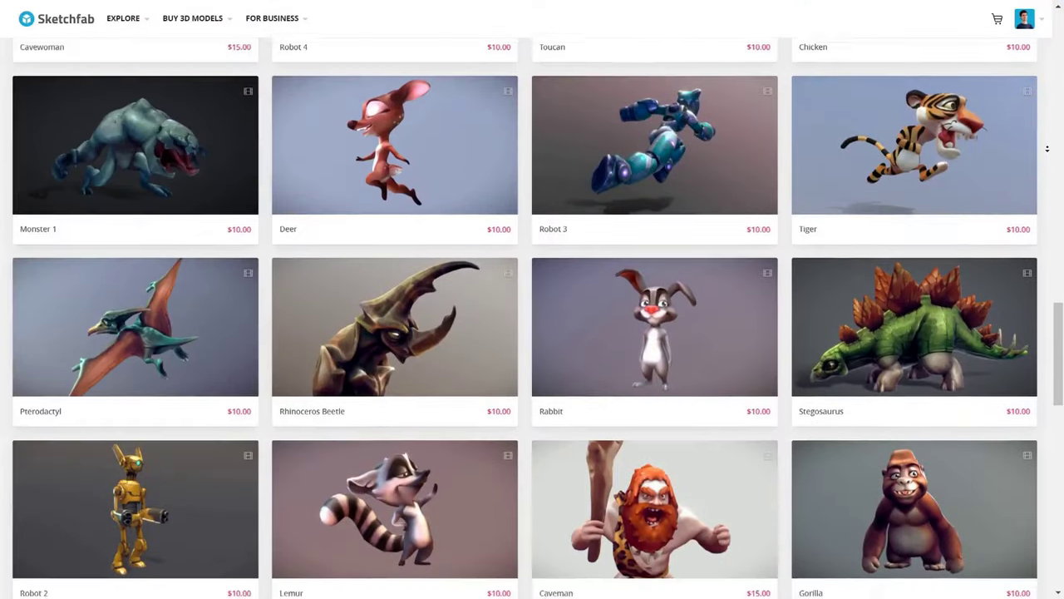
{"action": "scroll", "coordinate": [1047, 148], "scroll_direction": "down", "scroll_amount": 3}
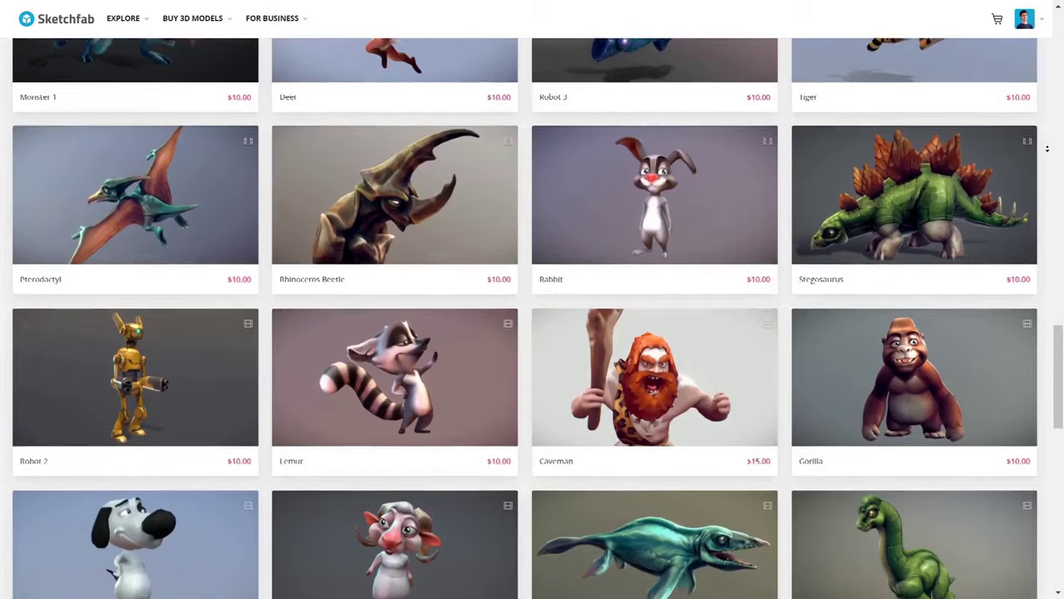
{"action": "scroll", "coordinate": [1047, 148], "scroll_direction": "down", "scroll_amount": 3}
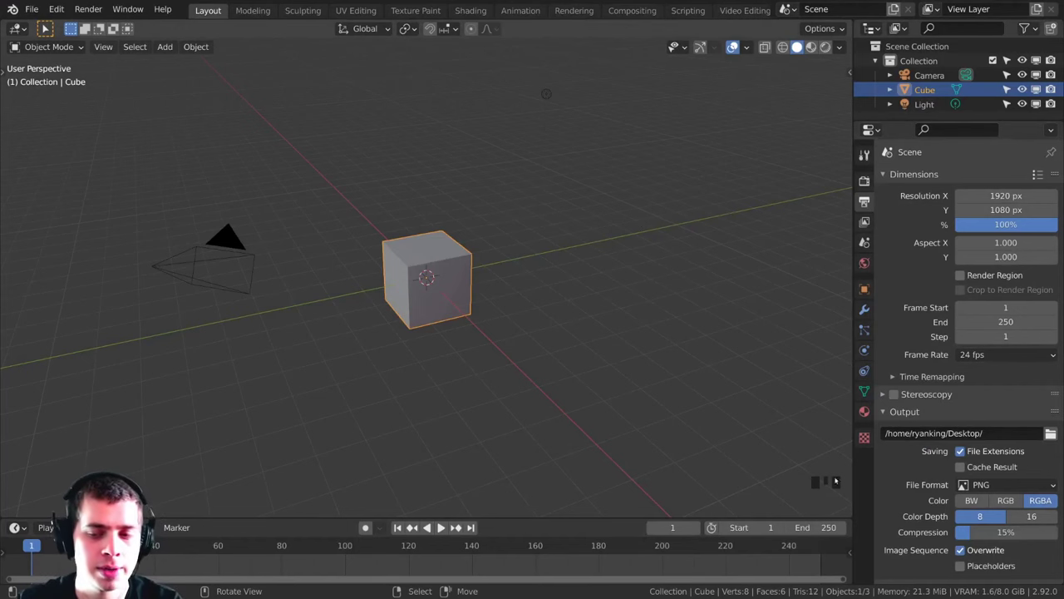
{"action": "middle_click_drag", "start_coordinate": [765, 399], "coordinate": [687, 357]}
{"action": "scroll", "coordinate": [667, 342], "scroll_direction": "up", "scroll_amount": 1}
{"action": "scroll", "coordinate": [613, 347], "scroll_direction": "down", "scroll_amount": 3}
{"action": "middle_click_drag", "start_coordinate": [613, 347], "coordinate": [704, 414]}
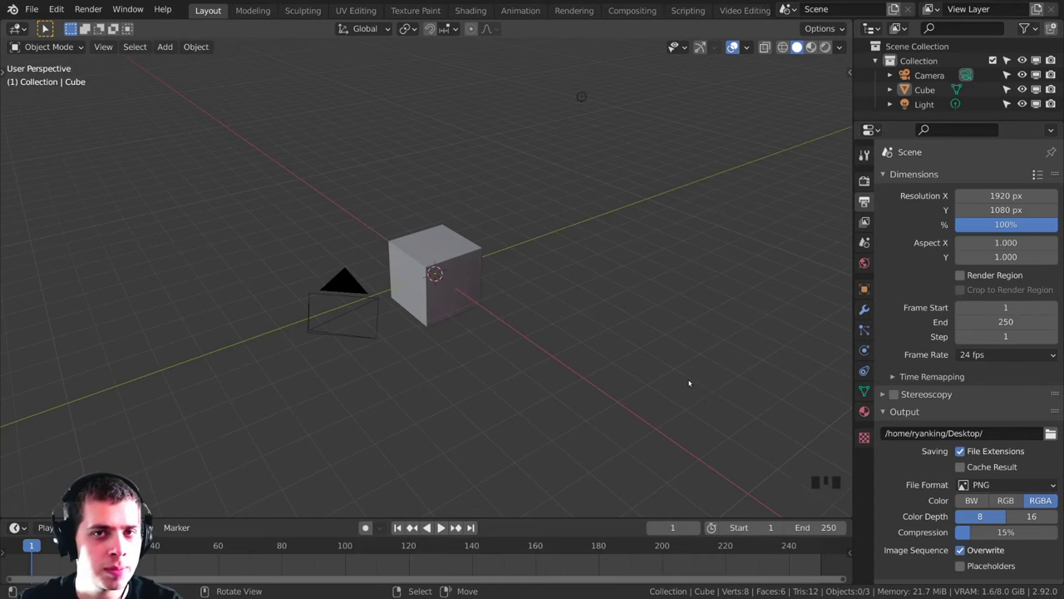
Step: Search the add-ons in the preferences for "node" and check that the Node Wrangler add-on is enabled
{"action": "left_click", "coordinate": [56, 10]}
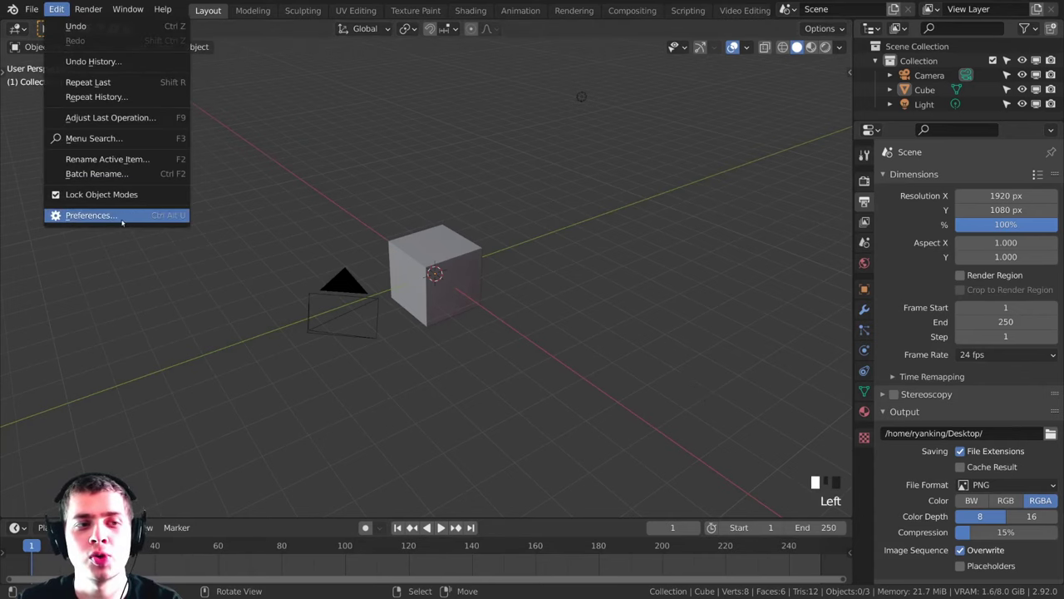
{"action": "left_click", "coordinate": [82, 216]}
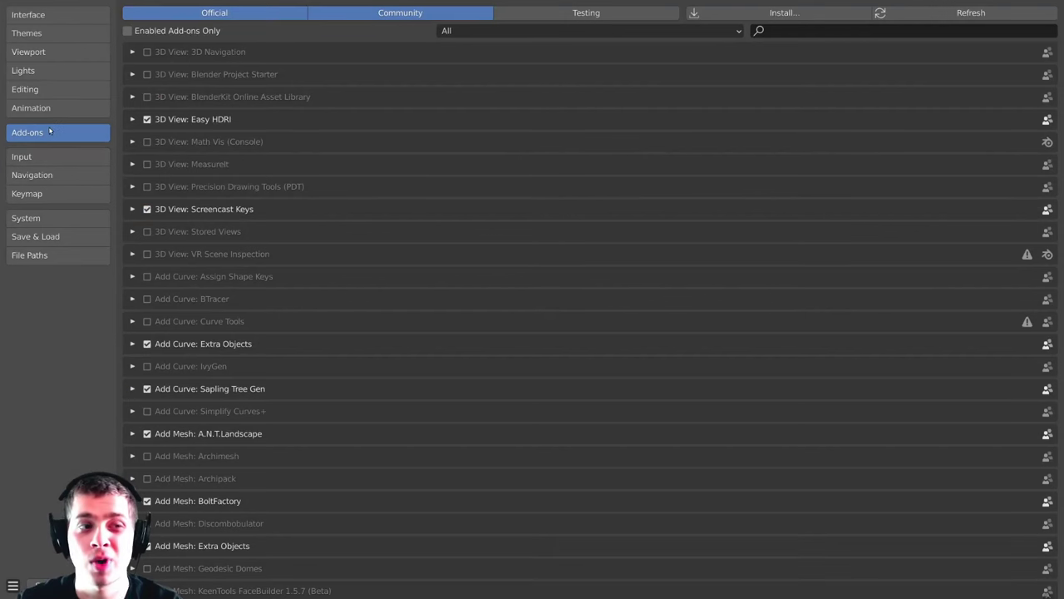
{"action": "left_click", "coordinate": [776, 31]}
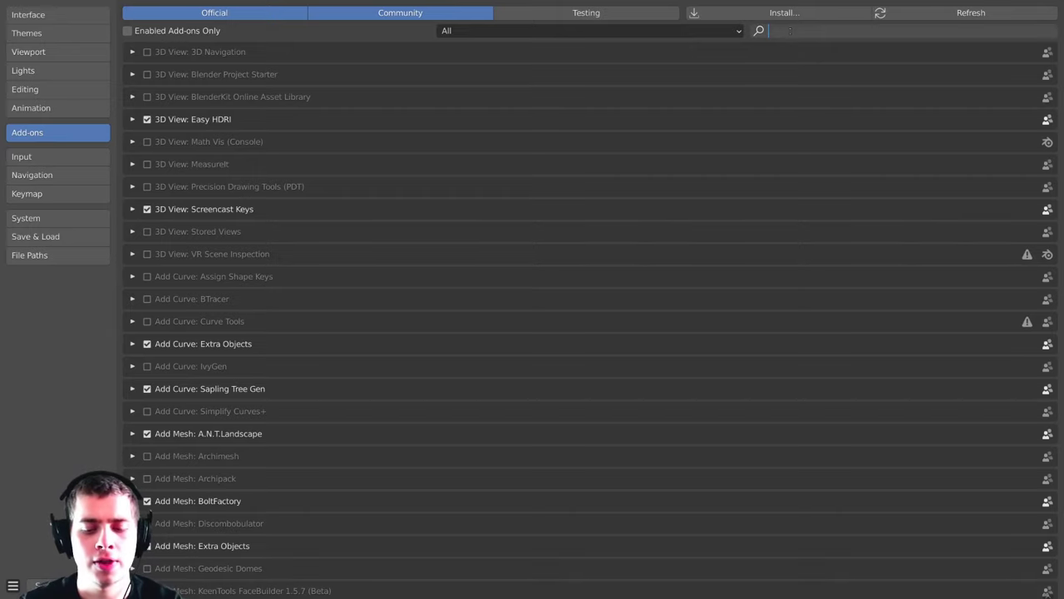
{"action": "type", "text": "node"}
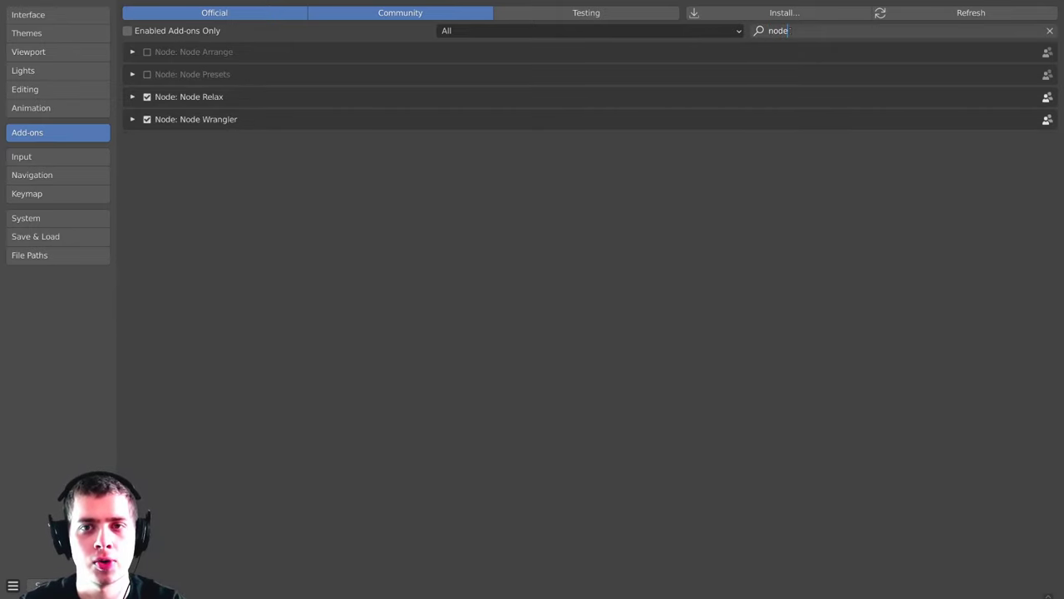
{"action": "key", "text": "Return"}
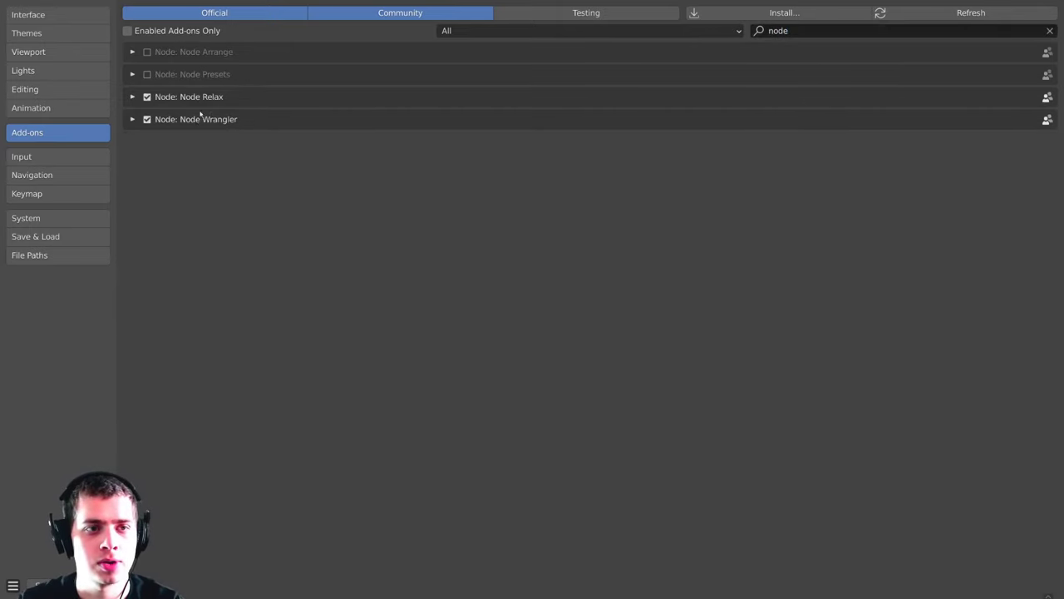
{"action": "left_click", "coordinate": [132, 120]}
{"action": "left_click", "coordinate": [132, 120]}
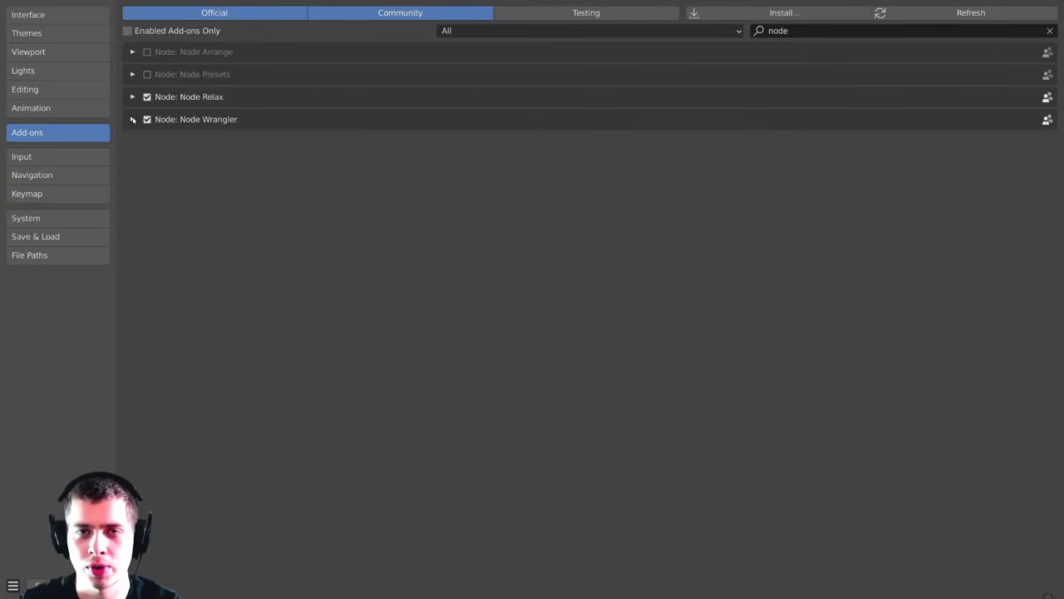
Step: Search the add-ons for "land", check that A.N.T.Landscape is enabled, and close the preferences
{"action": "left_click", "coordinate": [797, 31]}
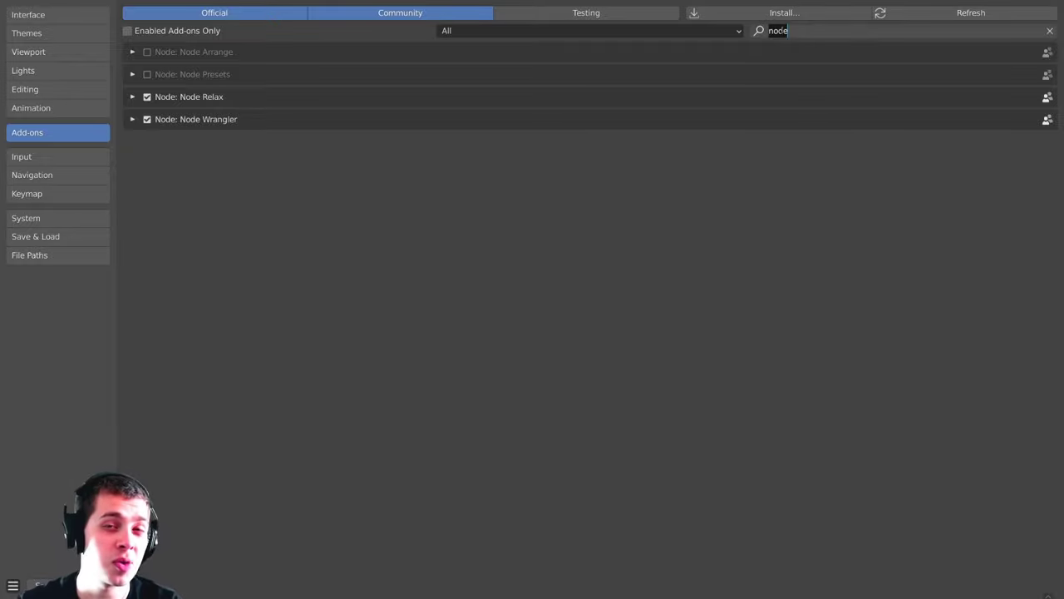
{"action": "type", "text": "land"}
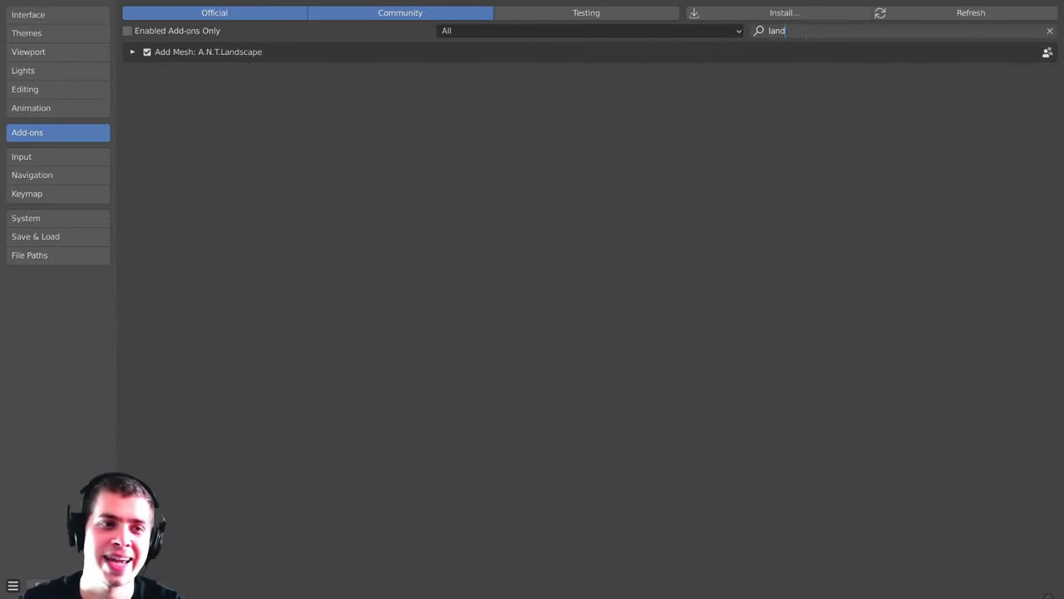
{"action": "key", "text": "Return"}
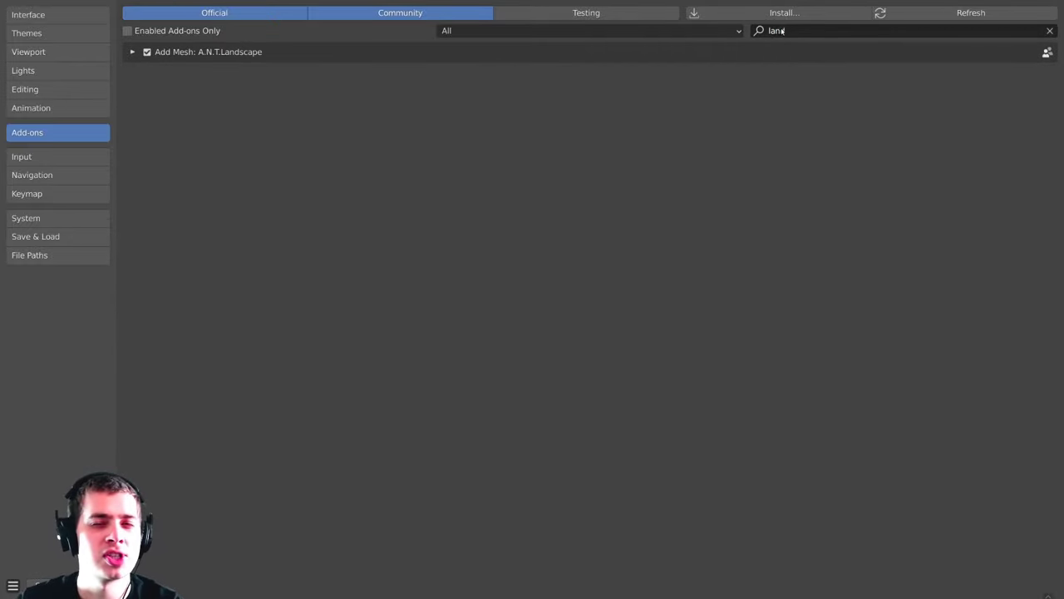
{"action": "left_click", "coordinate": [133, 53]}
{"action": "left_click", "coordinate": [134, 52]}
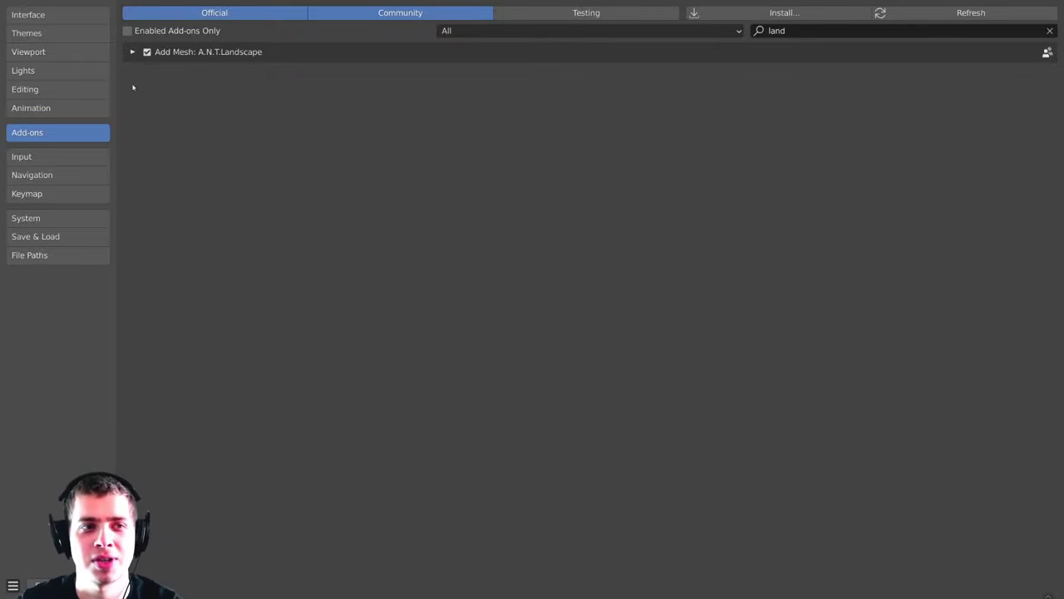
{"action": "key", "text": "alt+F4"}
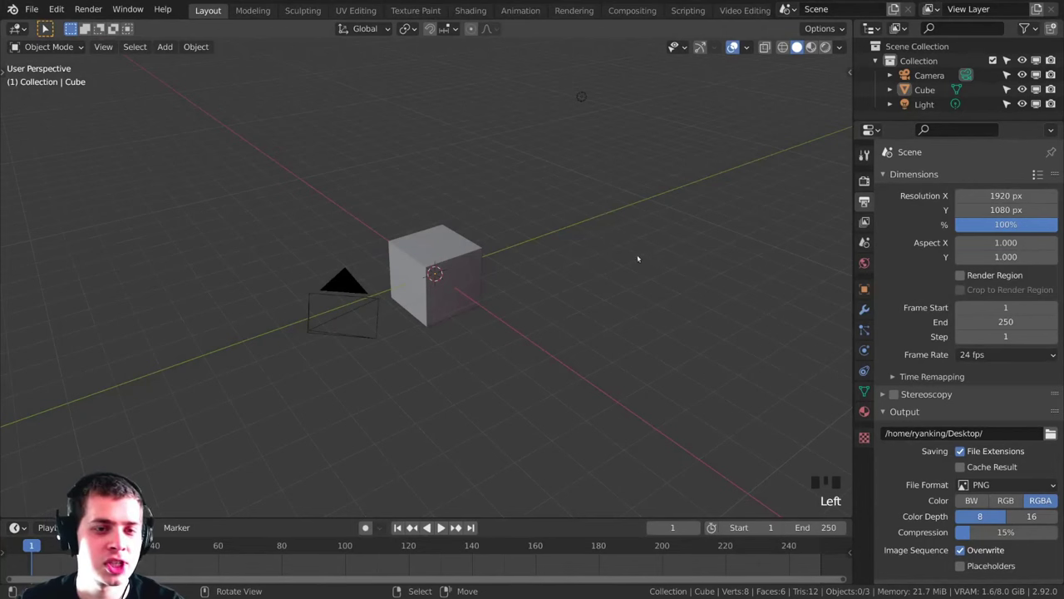
Step: Delete the default cube from the scene
{"action": "middle_click_drag", "start_coordinate": [629, 268], "coordinate": [584, 257]}
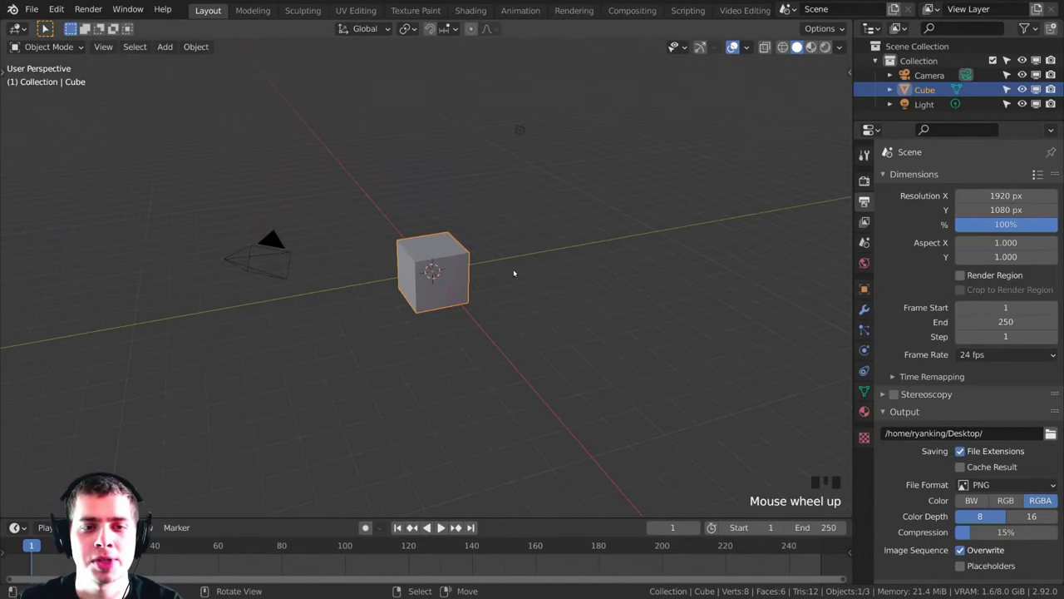
{"action": "middle_click_drag", "start_coordinate": [513, 272], "coordinate": [504, 254]}
{"action": "key", "text": "x"}
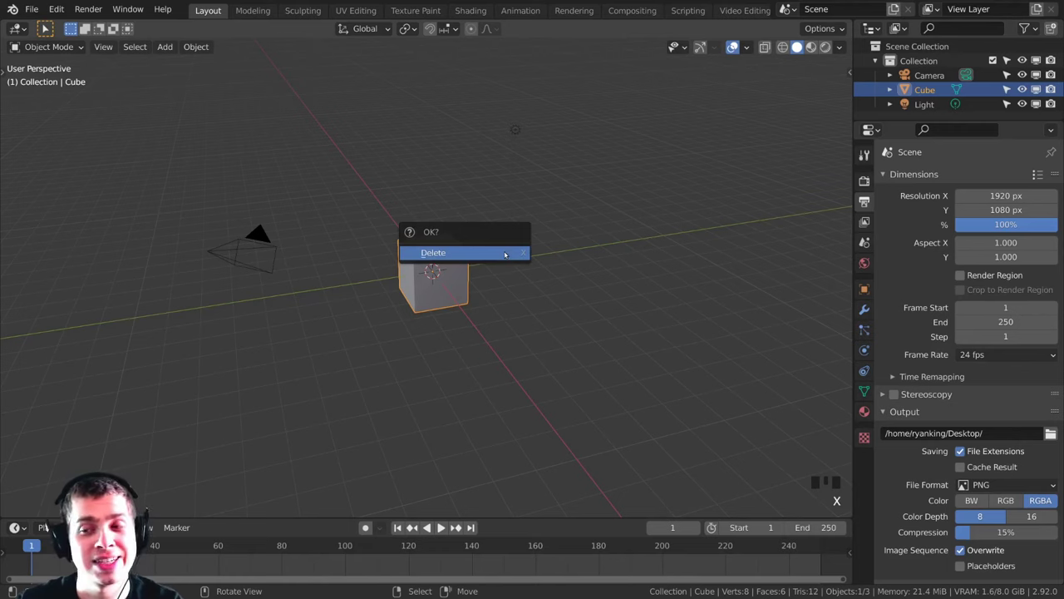
{"action": "left_click", "coordinate": [505, 255]}
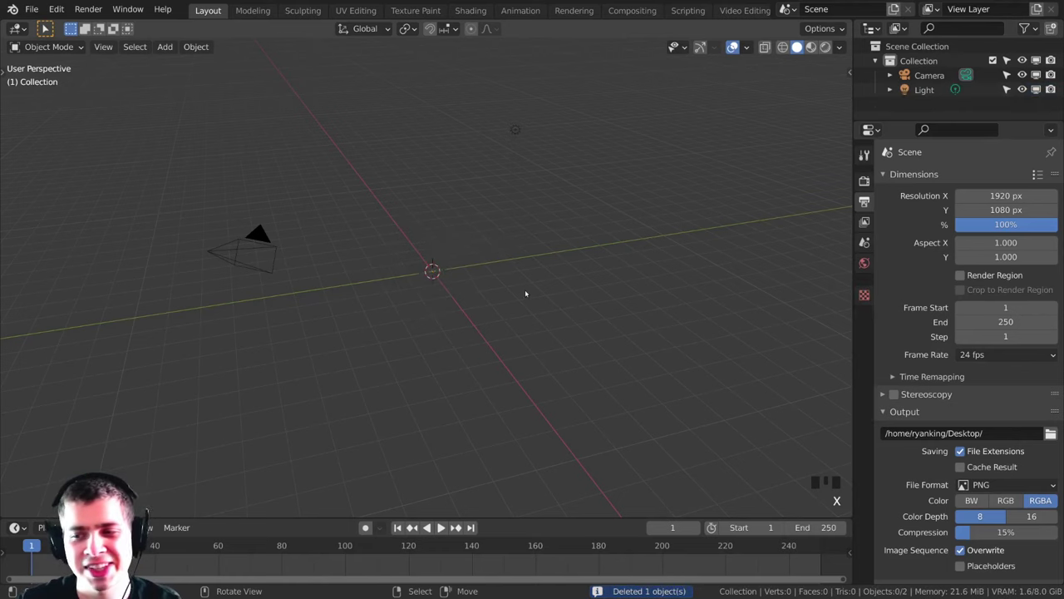
Step: Align the camera to a low, near-horizontal view looking along the X axis towards the world origin
{"action": "middle_click_drag", "start_coordinate": [509, 292], "coordinate": [494, 290]}
{"action": "middle_click_drag", "start_coordinate": [276, 250], "coordinate": [271, 252], "text": "shift"}
{"action": "middle_click_drag", "start_coordinate": [532, 298], "coordinate": [513, 282]}
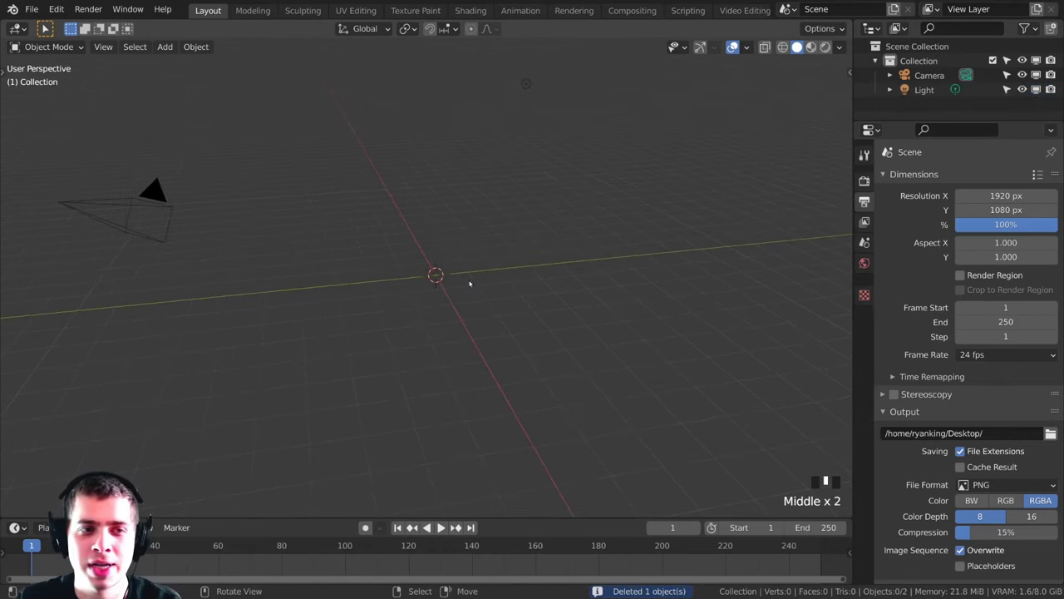
{"action": "right_click", "coordinate": [164, 192]}
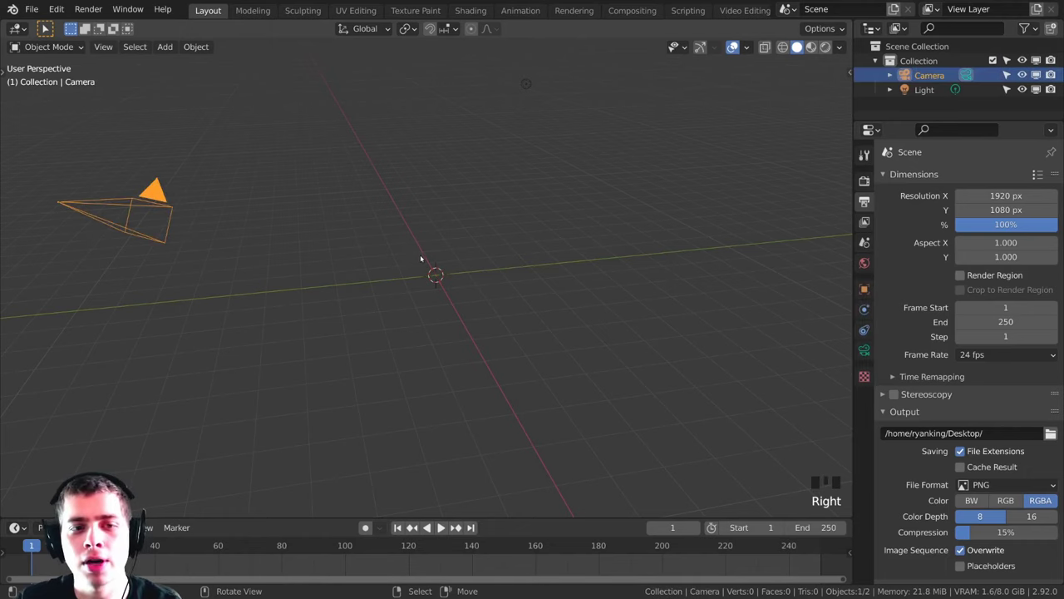
{"action": "scroll", "coordinate": [420, 254], "scroll_direction": "down", "scroll_amount": 2}
{"action": "middle_click_drag", "start_coordinate": [427, 266], "coordinate": [449, 231]}
{"action": "middle_click_drag", "start_coordinate": [447, 274], "coordinate": [440, 277]}
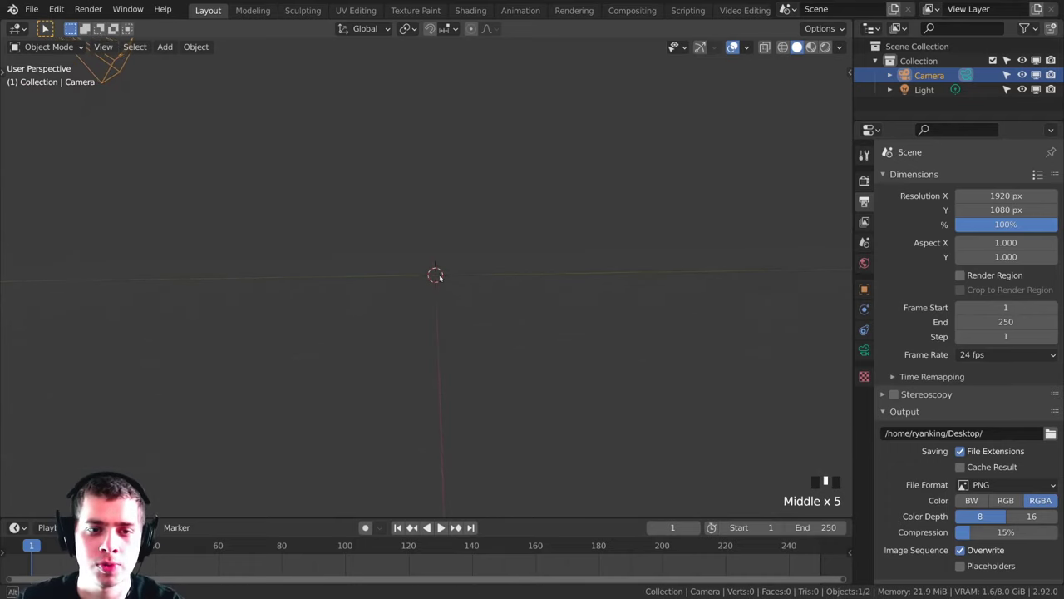
{"action": "key", "text": "ctrl"}
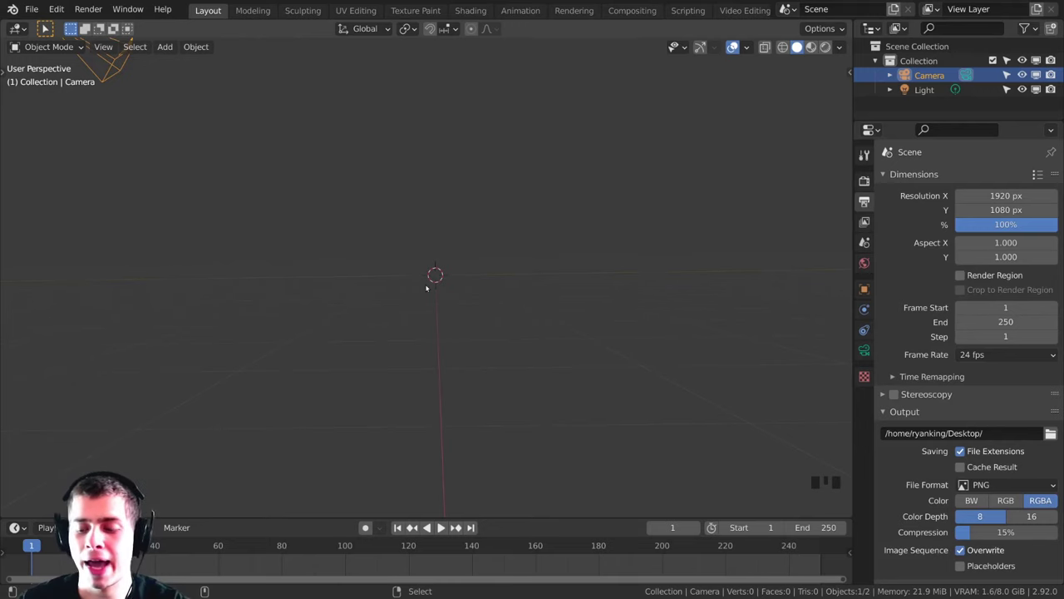
{"action": "key", "text": "ctrl+alt+KP_0"}
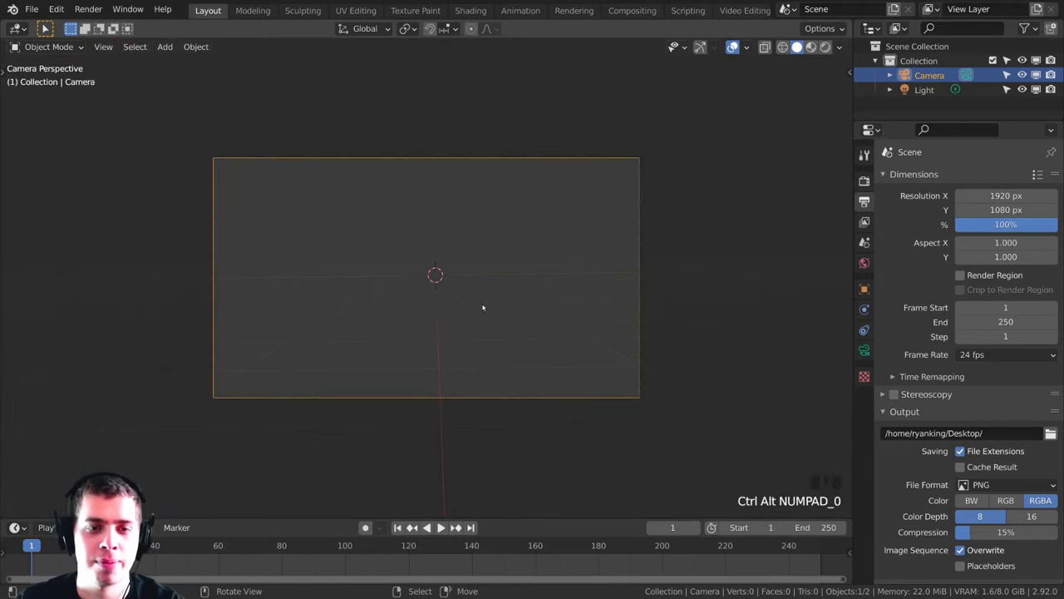
Step: Close the timeline area by joining it into the 3D viewport
{"action": "key", "text": "shift"}
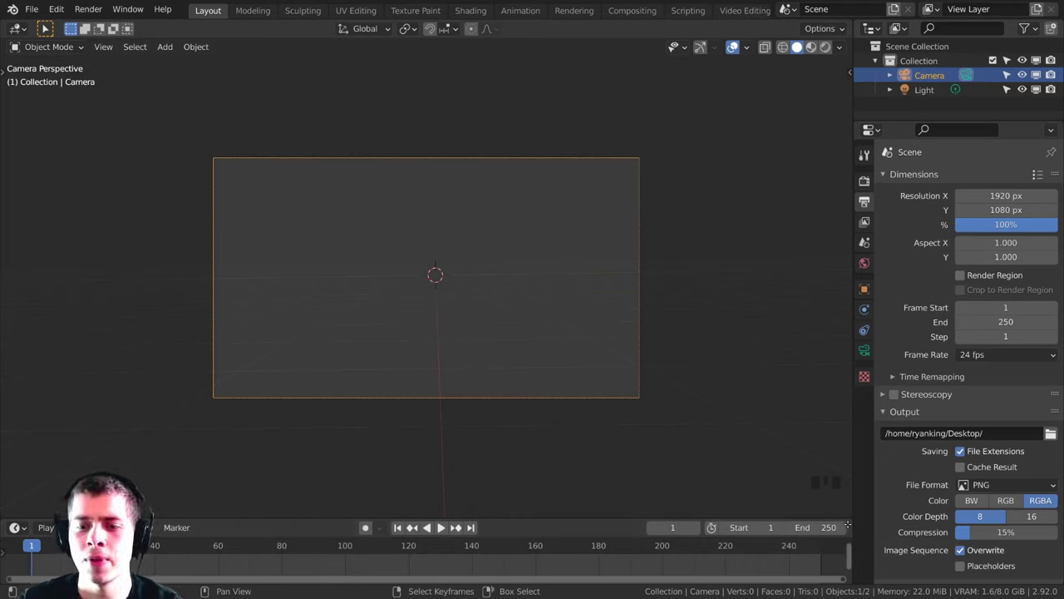
{"action": "left_click_drag", "start_coordinate": [847, 526], "coordinate": [819, 539]}
{"action": "left_click", "coordinate": [257, 190]}
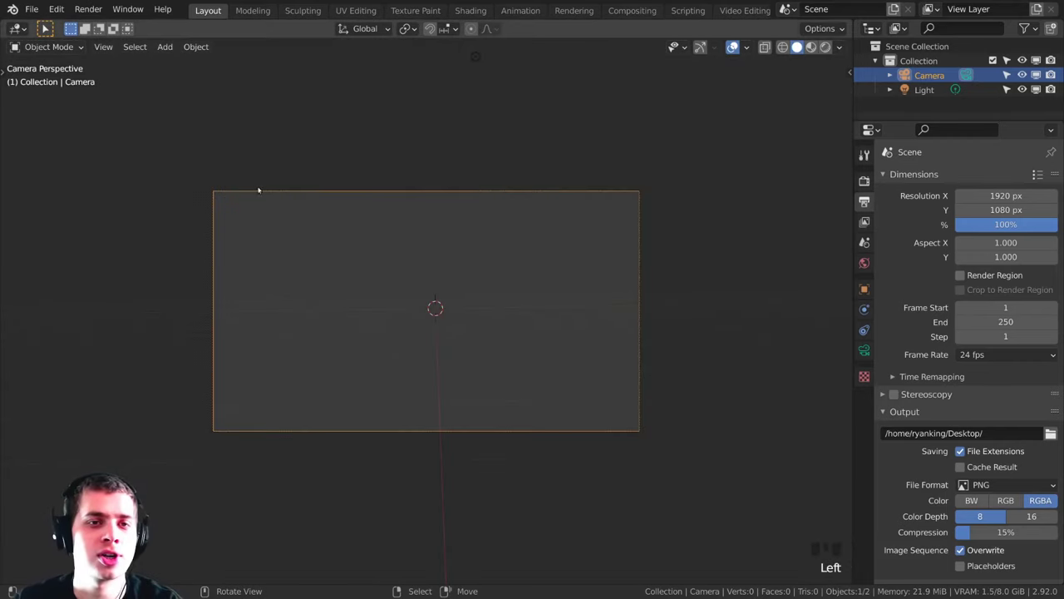
Step: Move the light down into the camera frame, just above the world origin
{"action": "middle_click_drag", "start_coordinate": [537, 394], "coordinate": [559, 367], "text": "shift"}
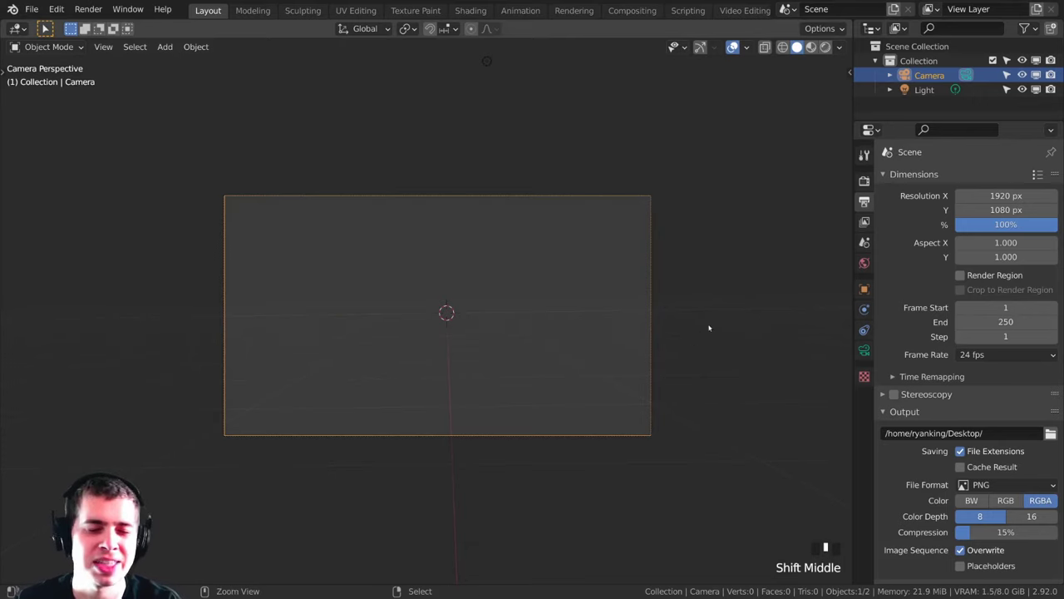
{"action": "middle_click_drag", "start_coordinate": [707, 328], "coordinate": [595, 78], "text": "ctrl"}
{"action": "right_click", "coordinate": [509, 81]}
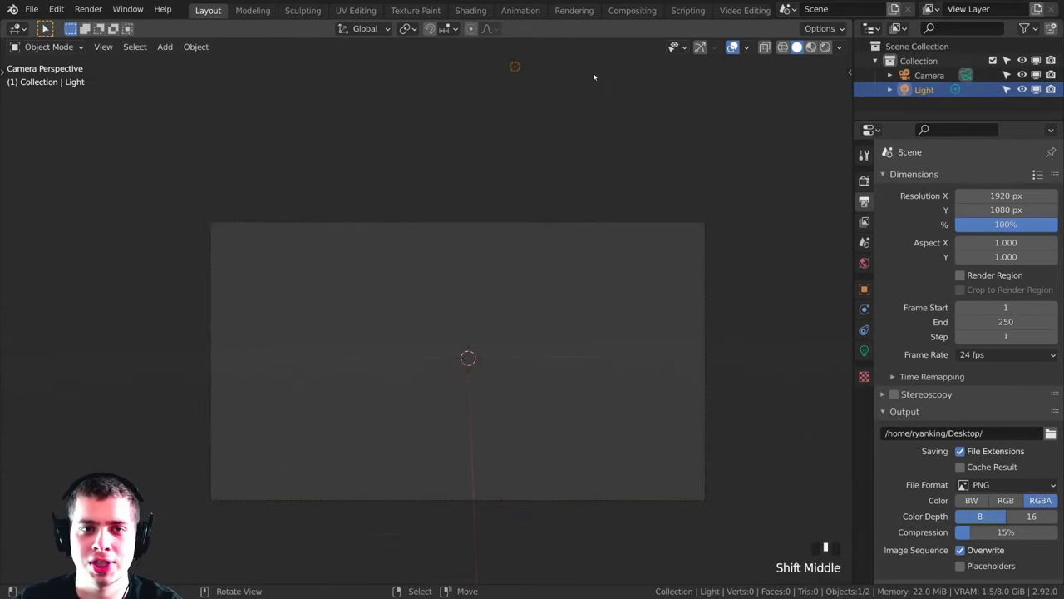
{"action": "key", "text": "g"}
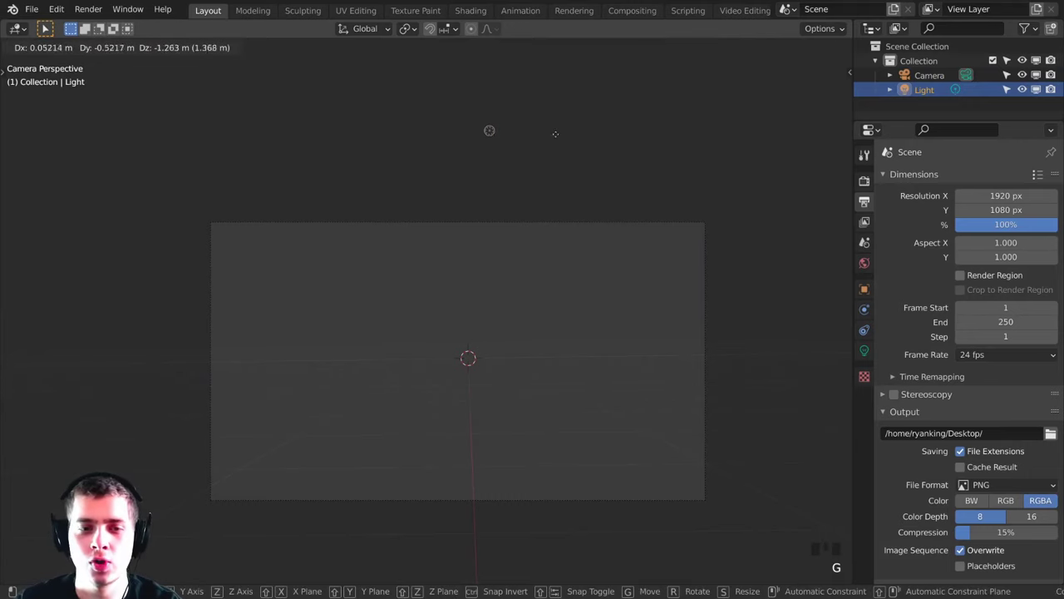
{"action": "left_click", "coordinate": [519, 292]}
Step: Move the light about 20 m along the negative global X axis, beyond the origin and away from the camera
{"action": "scroll", "coordinate": [594, 308], "scroll_direction": "down", "scroll_amount": 2}
{"action": "middle_click_drag", "start_coordinate": [520, 292], "coordinate": [280, 302]}
{"action": "middle_click_drag", "start_coordinate": [469, 310], "coordinate": [541, 307]}
{"action": "key", "text": "g"}
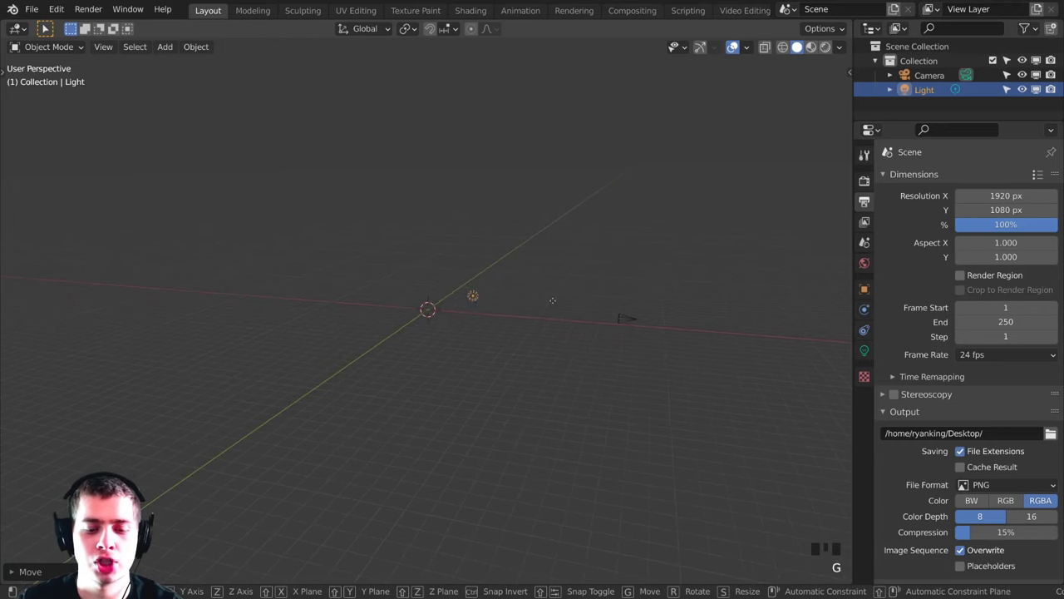
{"action": "key", "text": "x"}
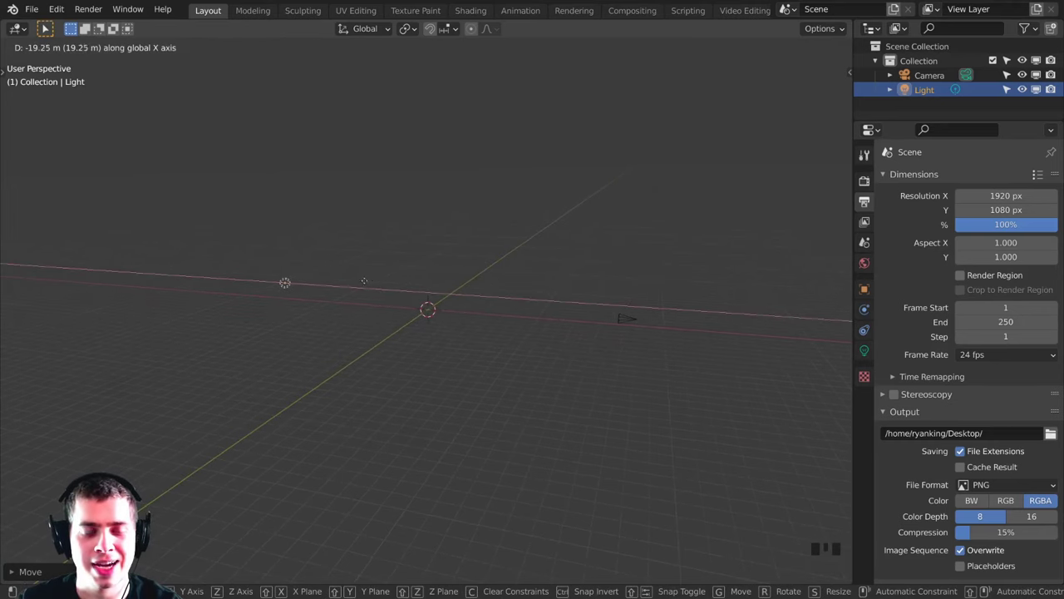
{"action": "left_click", "coordinate": [359, 279]}
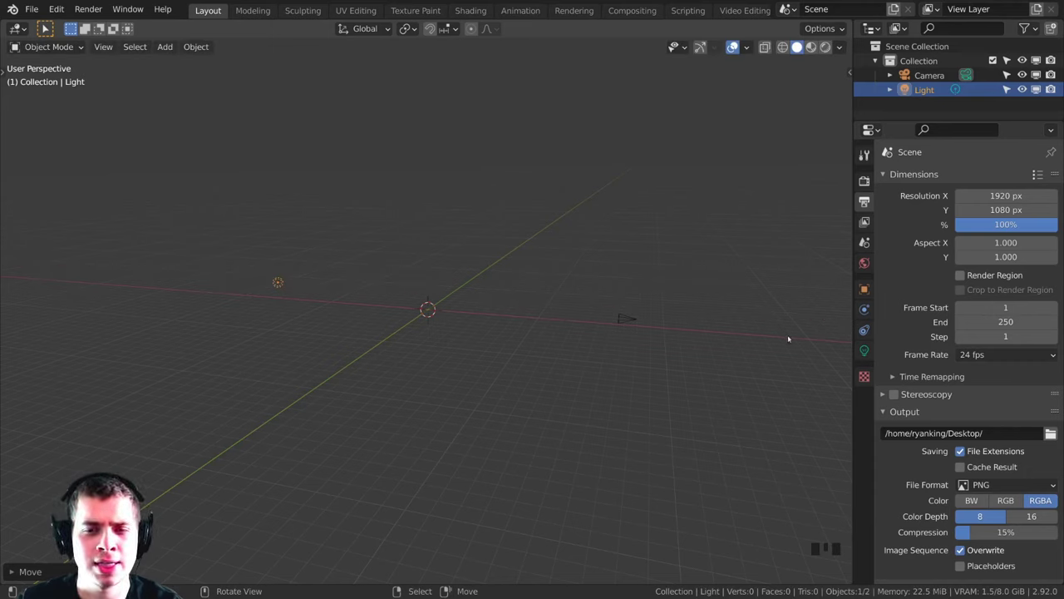
Step: Change the light's type from Point to Sun
{"action": "left_click", "coordinate": [864, 350]}
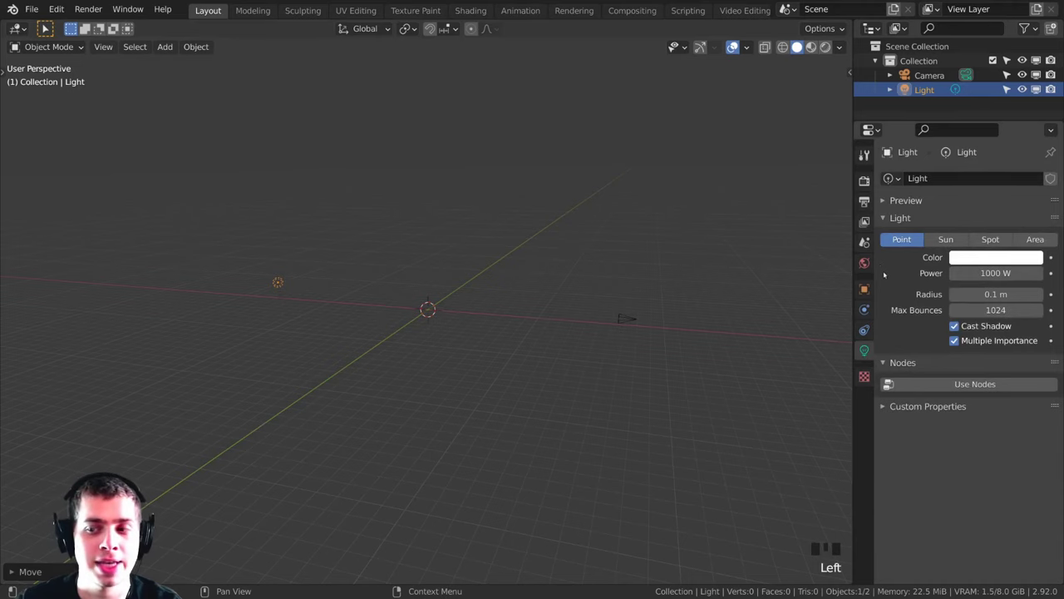
{"action": "left_click", "coordinate": [891, 240]}
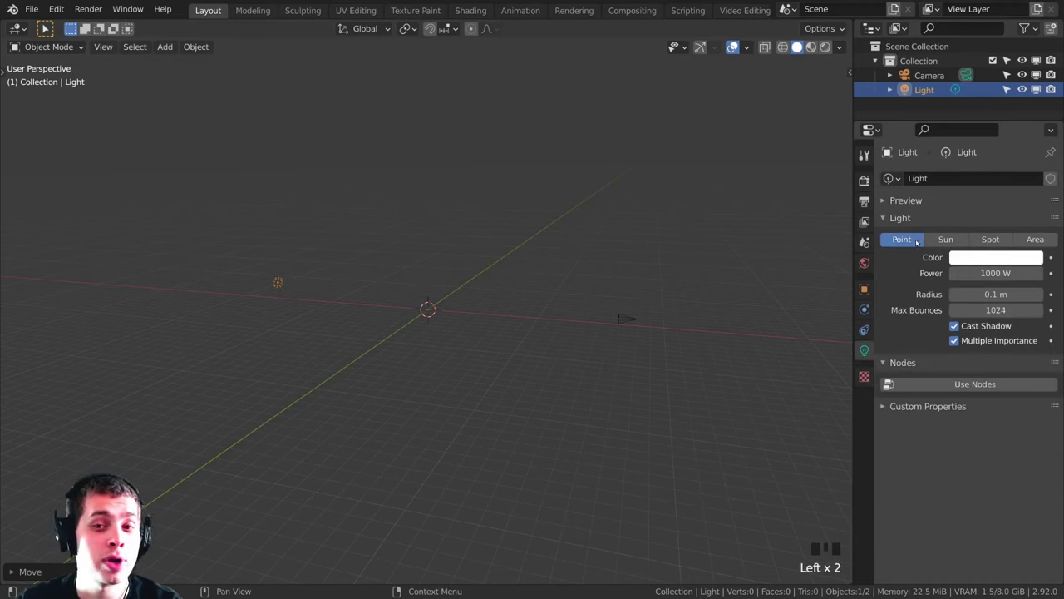
{"action": "left_click", "coordinate": [945, 238]}
{"action": "left_click", "coordinate": [944, 239]}
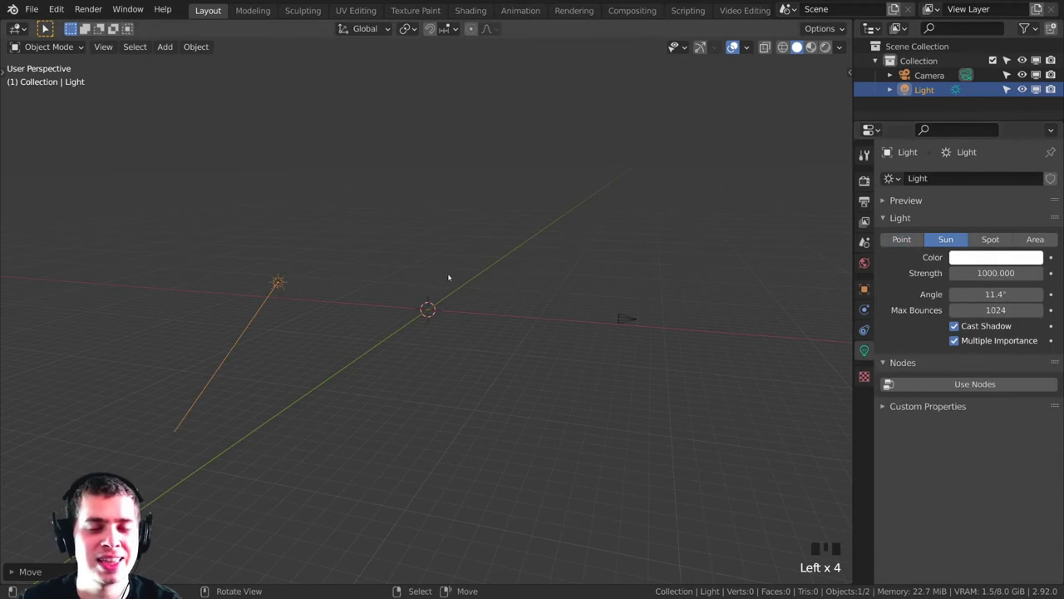
Step: Rotate the sun light so its beam points past the world origin toward the camera
{"action": "middle_click_drag", "start_coordinate": [410, 301], "coordinate": [480, 282]}
{"action": "middle_click_drag", "start_coordinate": [305, 287], "coordinate": [392, 231], "text": "shift"}
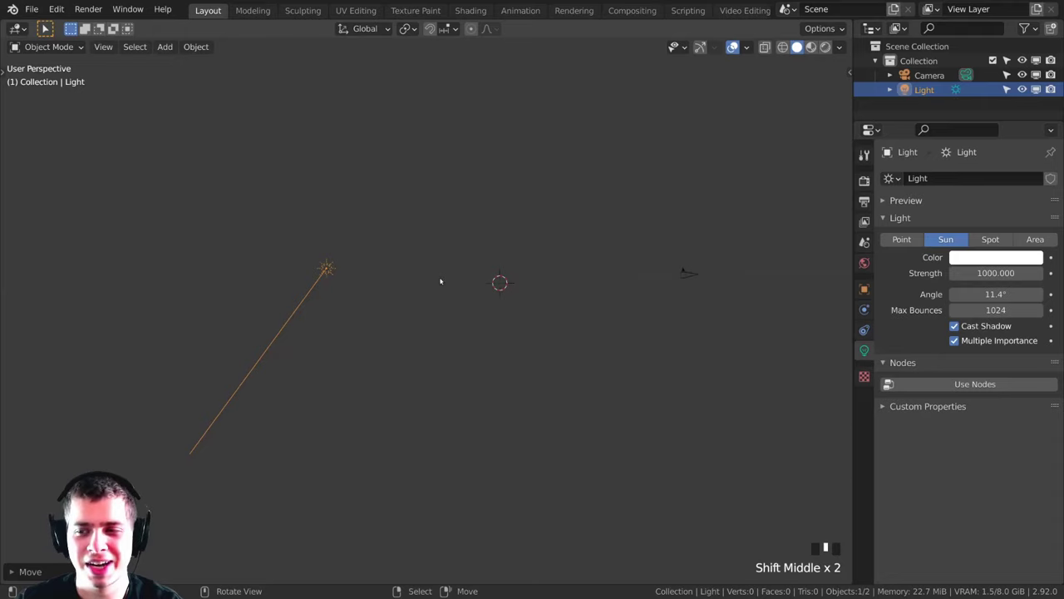
{"action": "middle_click_drag", "start_coordinate": [441, 281], "coordinate": [464, 283]}
{"action": "key", "text": "r"}
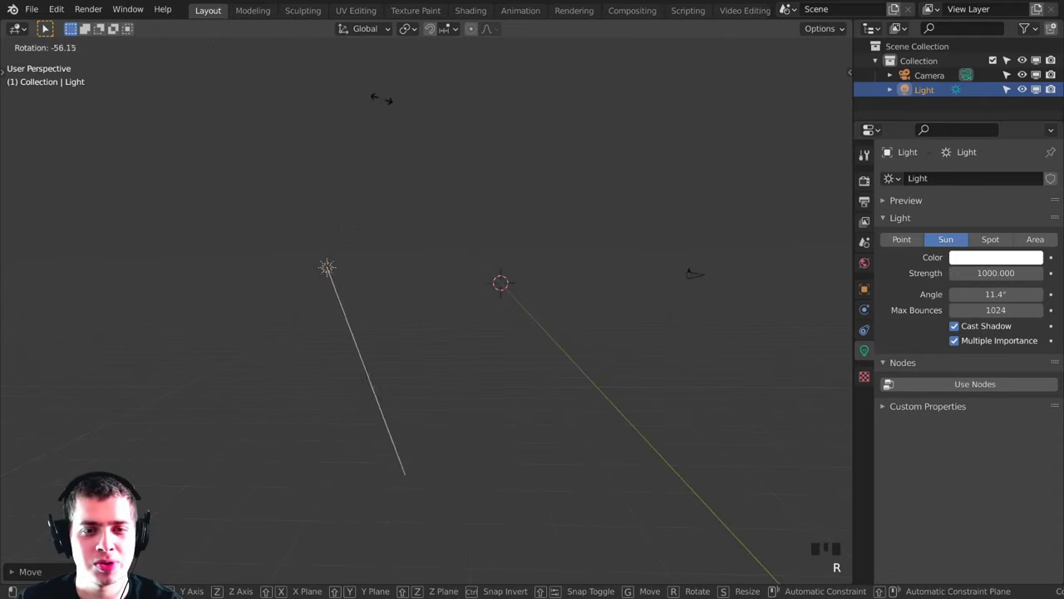
{"action": "left_click", "coordinate": [237, 163]}
Step: Raise the sun light by about 2 m, keeping its beam aimed over the origin toward the camera
{"action": "key", "text": "g"}
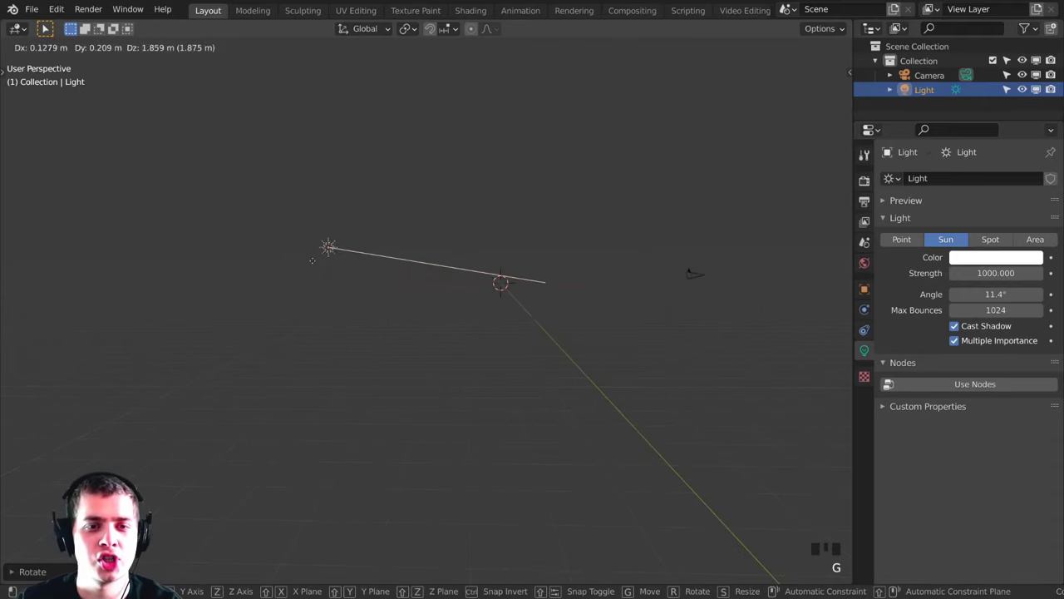
{"action": "left_click", "coordinate": [310, 265]}
{"action": "key", "text": "r"}
{"action": "left_click", "coordinate": [592, 302]}
{"action": "scroll", "coordinate": [591, 301], "scroll_direction": "down", "scroll_amount": 1}
{"action": "middle_click_drag", "start_coordinate": [590, 301], "coordinate": [335, 281]}
{"action": "mouse_move", "coordinate": [503, 270]}
{"action": "middle_mouse_down"}
{"action": "mouse_move", "coordinate": [510, 255]}
{"action": "mouse_move", "coordinate": [511, 266]}
{"action": "middle_mouse_up"}
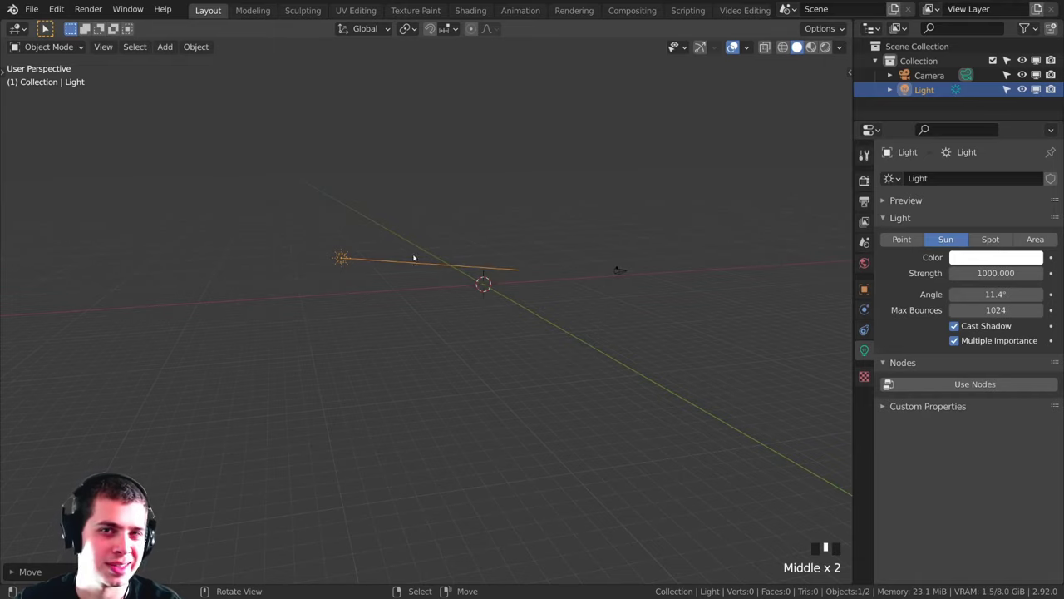
{"action": "middle_click_drag", "start_coordinate": [452, 252], "coordinate": [476, 221]}
{"action": "scroll", "coordinate": [530, 297], "scroll_direction": "up", "scroll_amount": 1}
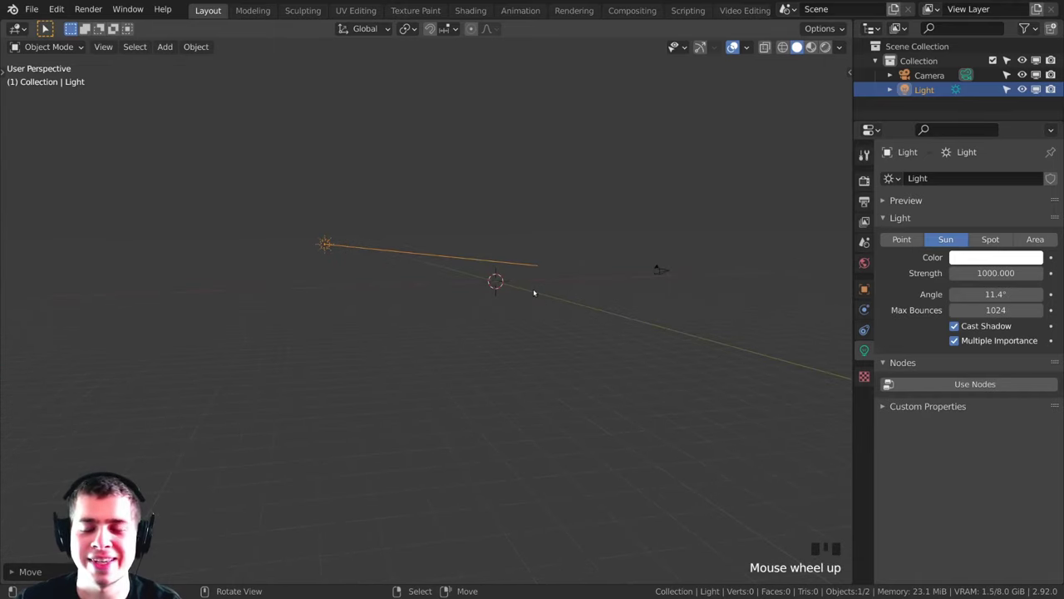
Step: Add a plane mesh at the world origin and scale it up uniformly to about 5.5 times its size
{"action": "key", "text": "shift+a"}
{"action": "mouse_move", "coordinate": [474, 190]}
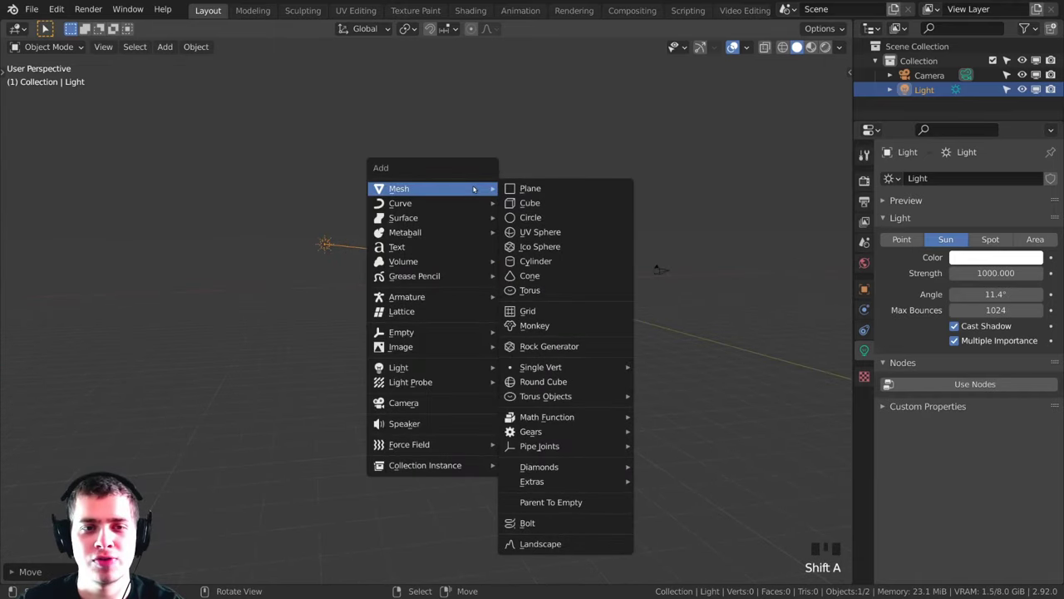
{"action": "left_click", "coordinate": [537, 190]}
{"action": "middle_click_drag", "start_coordinate": [537, 191], "coordinate": [525, 229]}
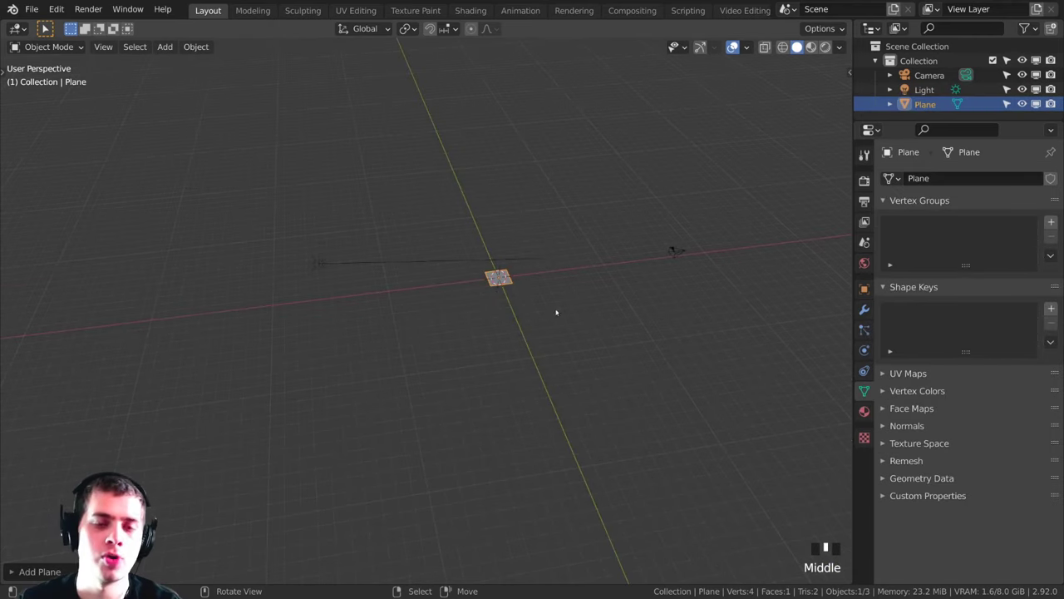
{"action": "key", "text": "s"}
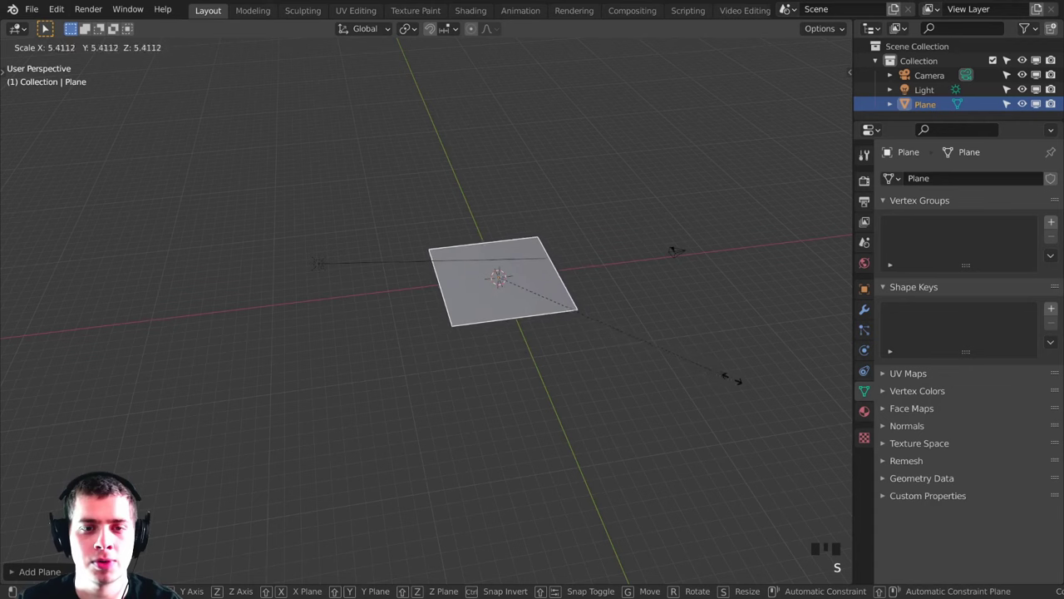
{"action": "key", "text": "Escape"}
{"action": "scroll", "coordinate": [599, 295], "scroll_direction": "down", "scroll_amount": 2}
Step: Stretch the plane along the global X axis by a factor of about 5
{"action": "key", "text": "s"}
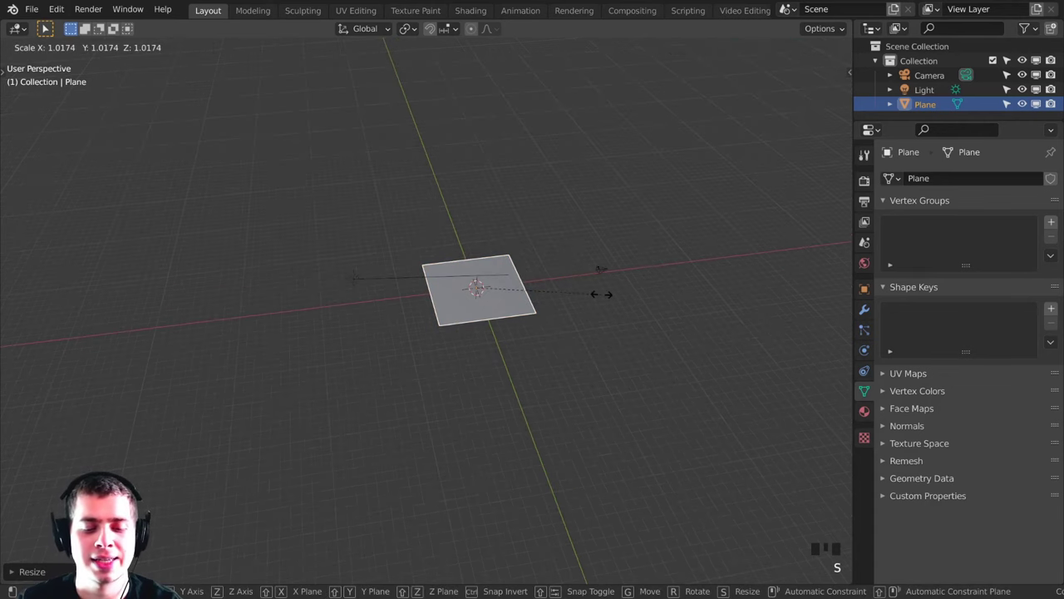
{"action": "key", "text": "x"}
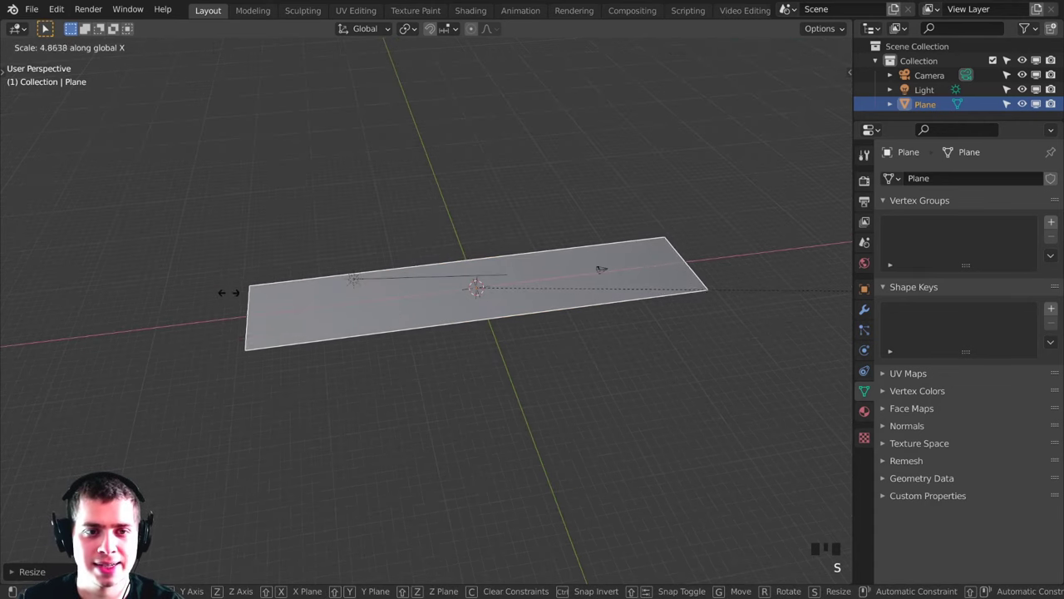
{"action": "left_click", "coordinate": [260, 292]}
{"action": "middle_click_drag", "start_coordinate": [632, 305], "coordinate": [715, 281]}
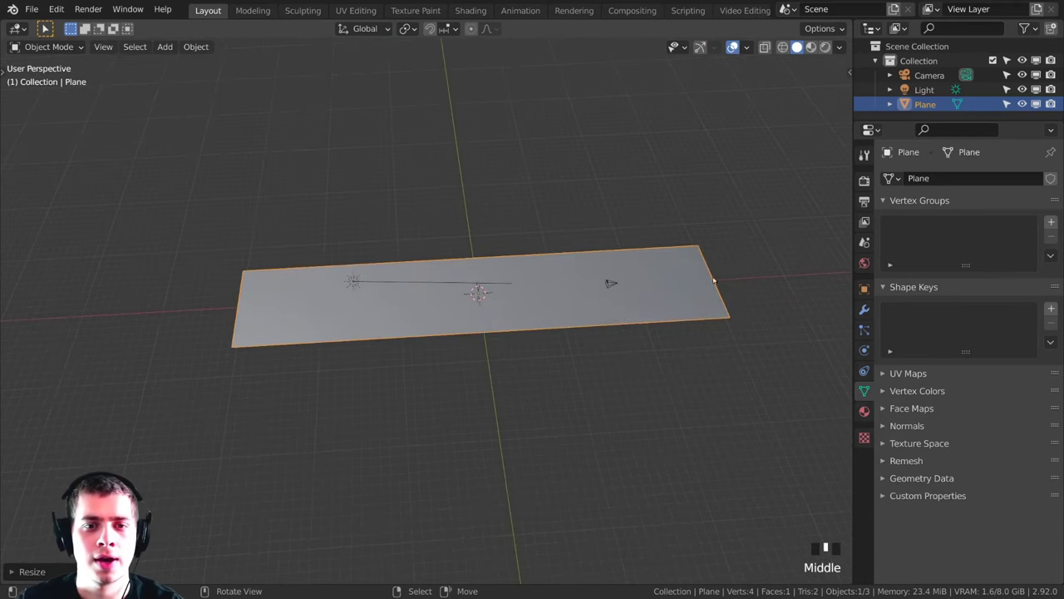
Step: Move the plane about 13 m along negative global X, leaving its near edge at the camera, and check the camera view
{"action": "key", "text": "g"}
{"action": "key", "text": "x"}
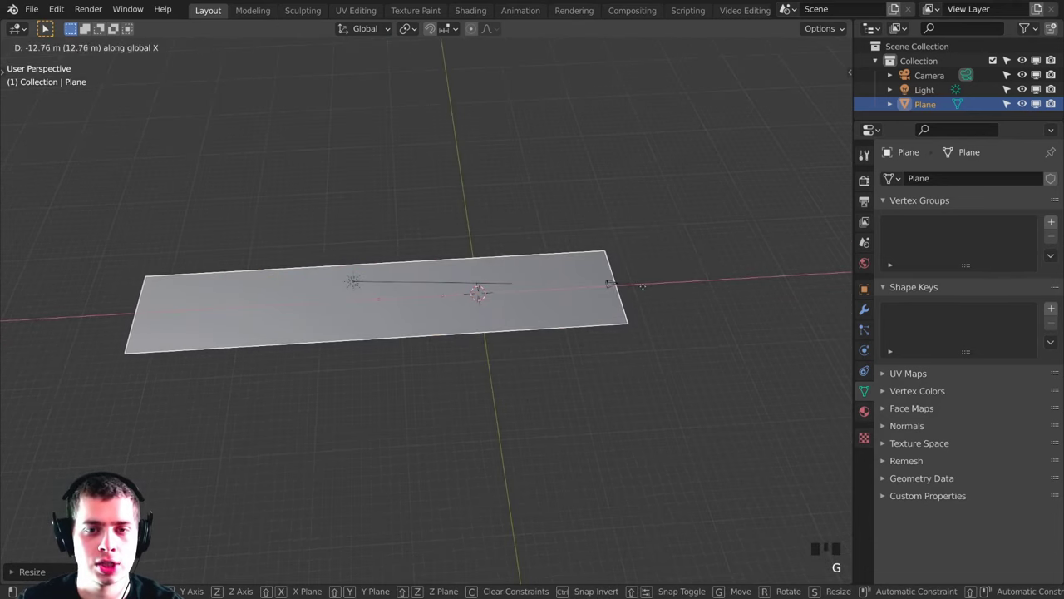
{"action": "left_click", "coordinate": [638, 289]}
{"action": "key", "text": "KP_0"}
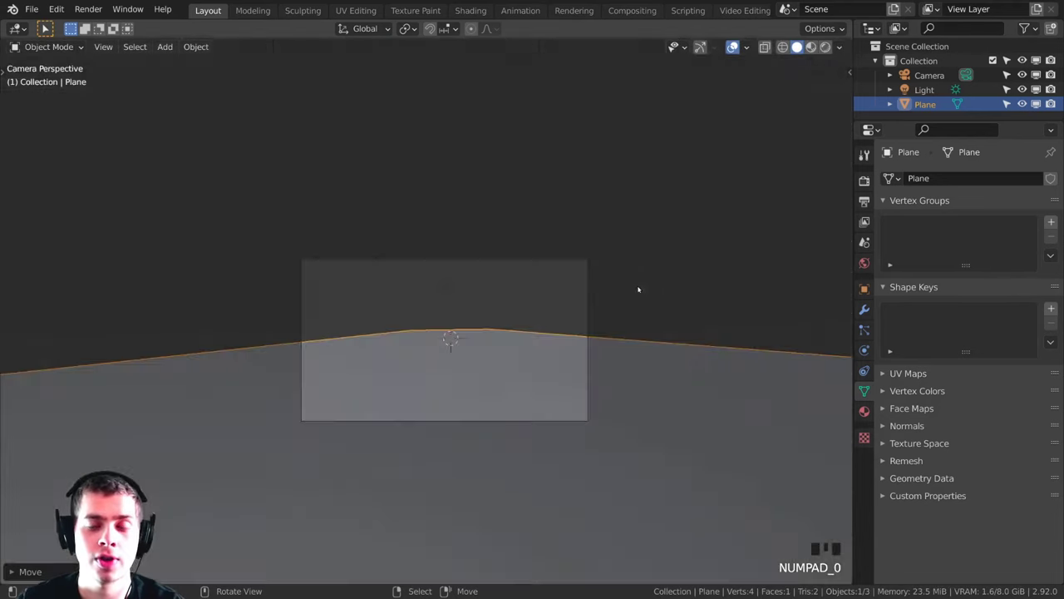
{"action": "scroll", "coordinate": [506, 371], "scroll_direction": "down", "scroll_amount": 1}
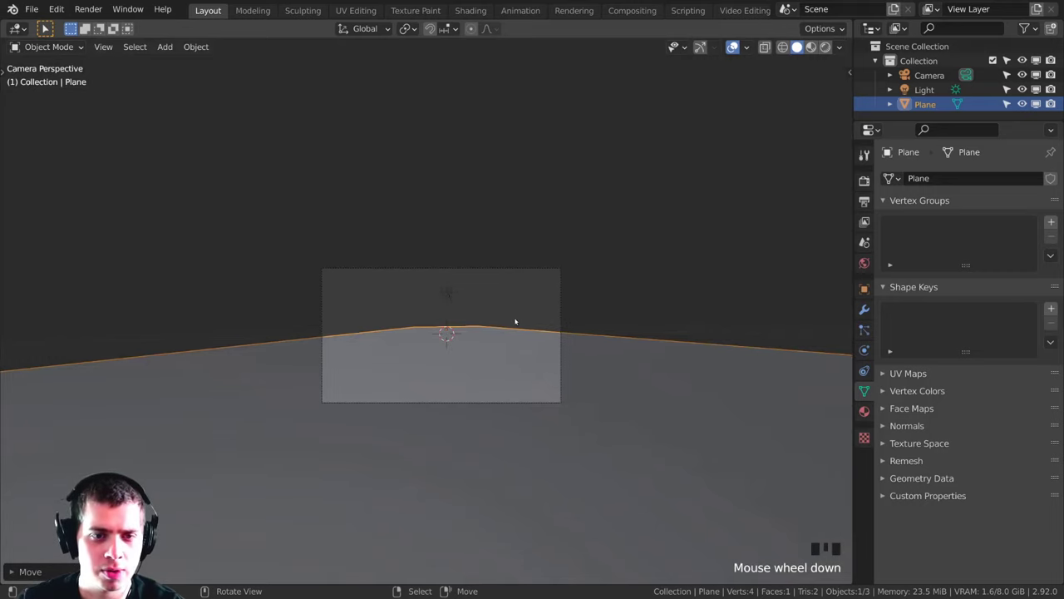
{"action": "scroll", "coordinate": [516, 328], "scroll_direction": "down", "scroll_amount": 6}
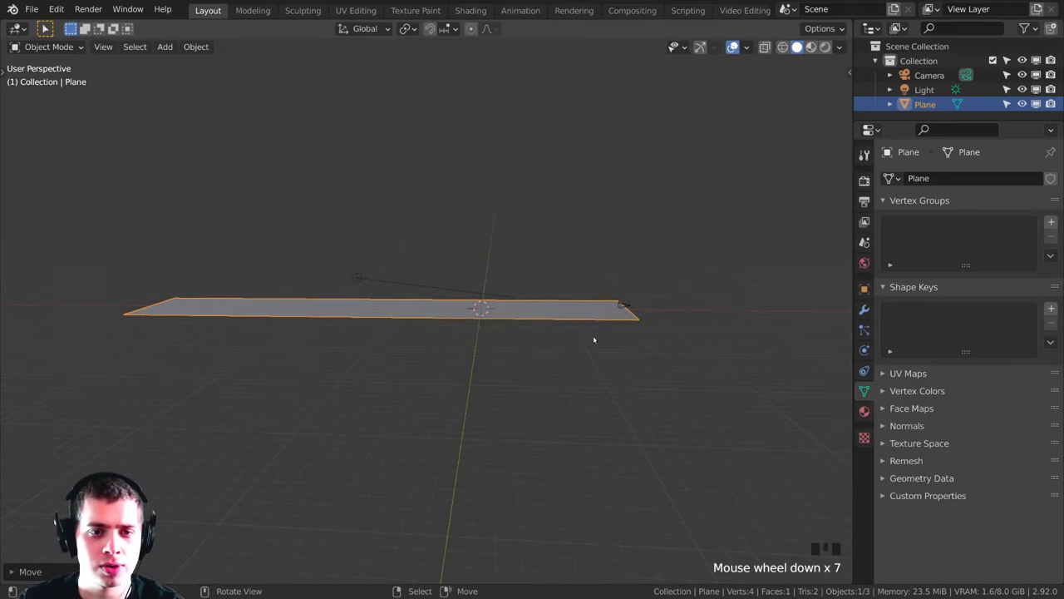
Step: Stretch the plane to roughly double its length along X and shift it along negative X, away from the camera
{"action": "middle_click_drag", "start_coordinate": [594, 339], "coordinate": [599, 349]}
{"action": "key", "text": "s"}
{"action": "key", "text": "x"}
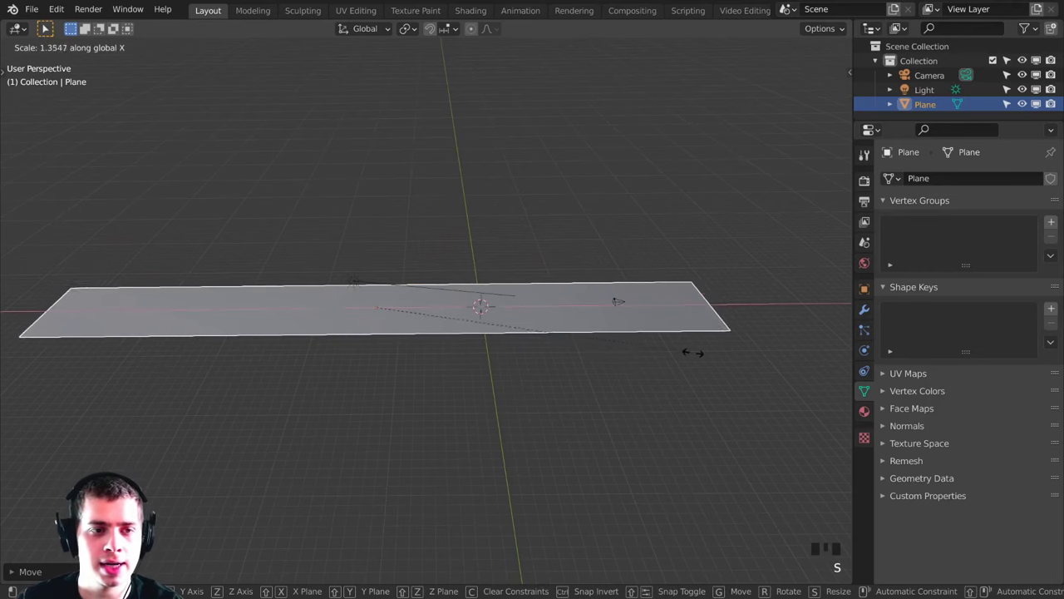
{"action": "left_click", "coordinate": [660, 327]}
{"action": "scroll", "coordinate": [661, 328], "scroll_direction": "down", "scroll_amount": 3}
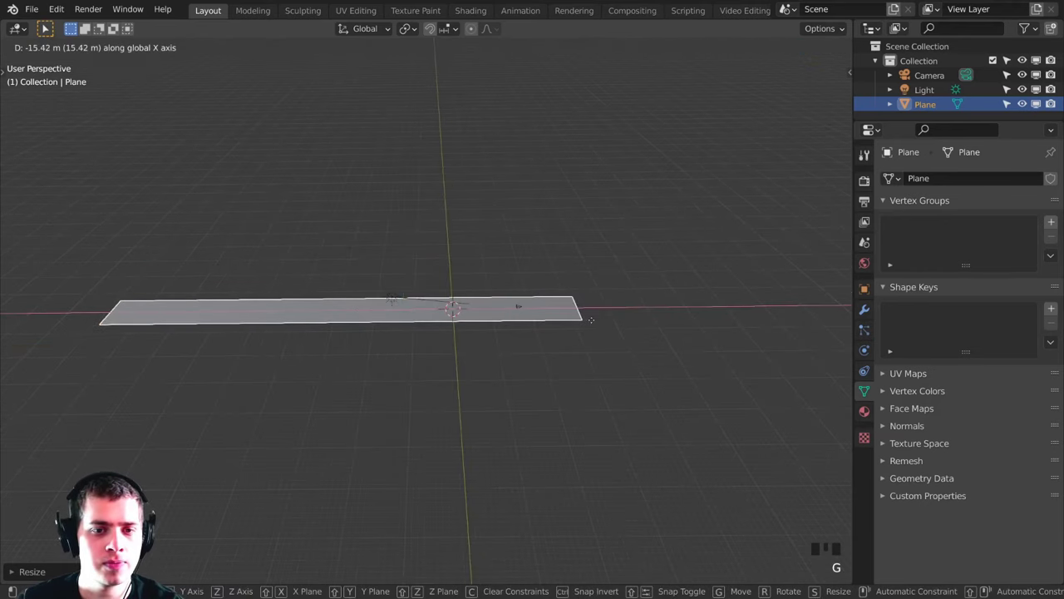
{"action": "left_click", "coordinate": [574, 325]}
{"action": "key", "text": "KP_0"}
{"action": "scroll", "coordinate": [561, 333], "scroll_direction": "up", "scroll_amount": 8}
{"action": "scroll", "coordinate": [561, 333], "scroll_direction": "down", "scroll_amount": 6}
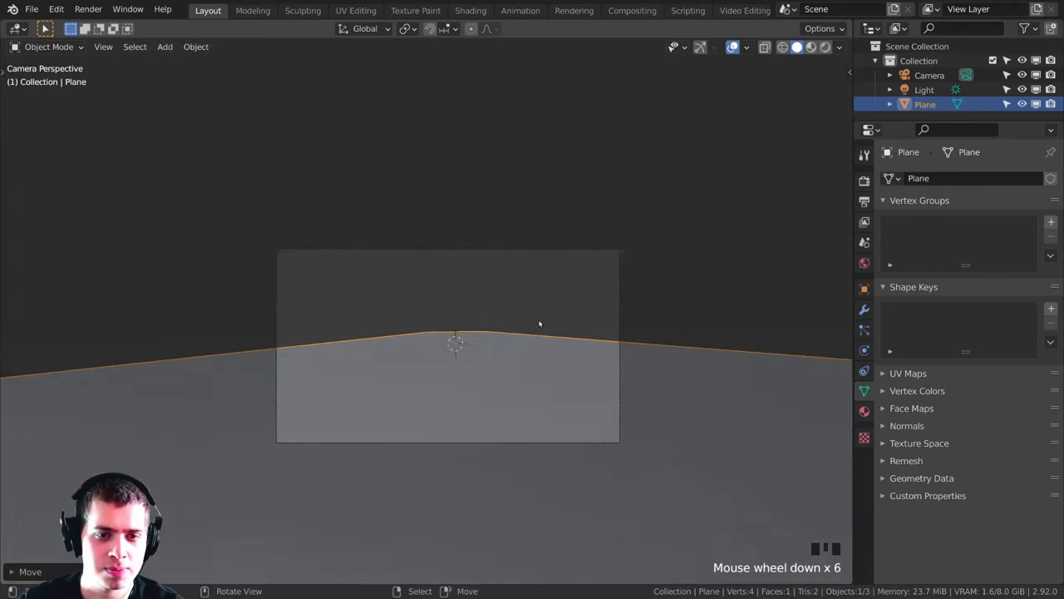
Step: Move the plane about 11 m farther along negative global X, keeping its near edge just behind the camera
{"action": "middle_click_drag", "start_coordinate": [561, 332], "coordinate": [676, 319]}
{"action": "scroll", "coordinate": [676, 318], "scroll_direction": "down", "scroll_amount": 4}
{"action": "key", "text": "g"}
{"action": "key", "text": "x"}
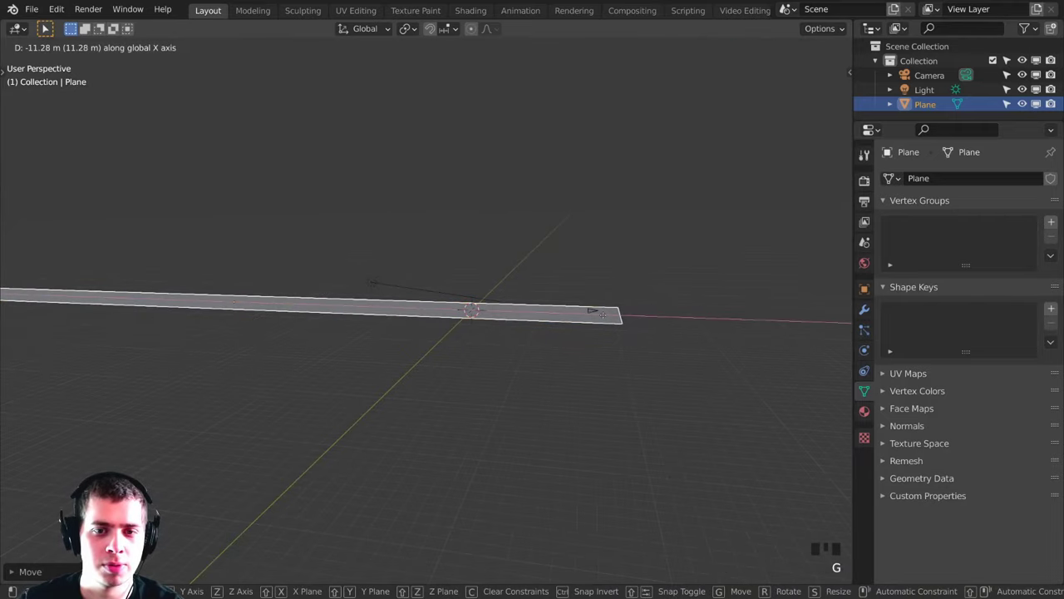
{"action": "left_click", "coordinate": [604, 315]}
{"action": "scroll", "coordinate": [454, 300], "scroll_direction": "down", "scroll_amount": 2}
{"action": "key", "text": "KP_0"}
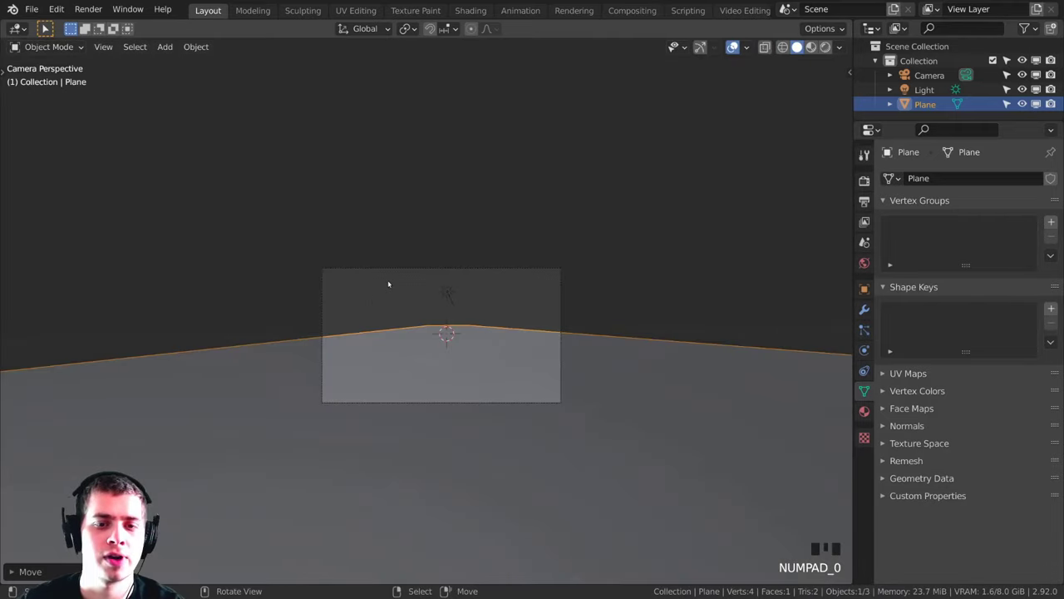
{"action": "scroll", "coordinate": [416, 301], "scroll_direction": "down", "scroll_amount": 1}
{"action": "scroll", "coordinate": [456, 321], "scroll_direction": "up", "scroll_amount": 4}
Step: Widen the plane along the global Y axis to about four times its width
{"action": "middle_click_drag", "start_coordinate": [674, 367], "coordinate": [511, 316], "text": "shift"}
{"action": "scroll", "coordinate": [512, 317], "scroll_direction": "down", "scroll_amount": 2}
{"action": "scroll", "coordinate": [575, 328], "scroll_direction": "down", "scroll_amount": 1}
{"action": "middle_click_drag", "start_coordinate": [644, 297], "coordinate": [293, 321]}
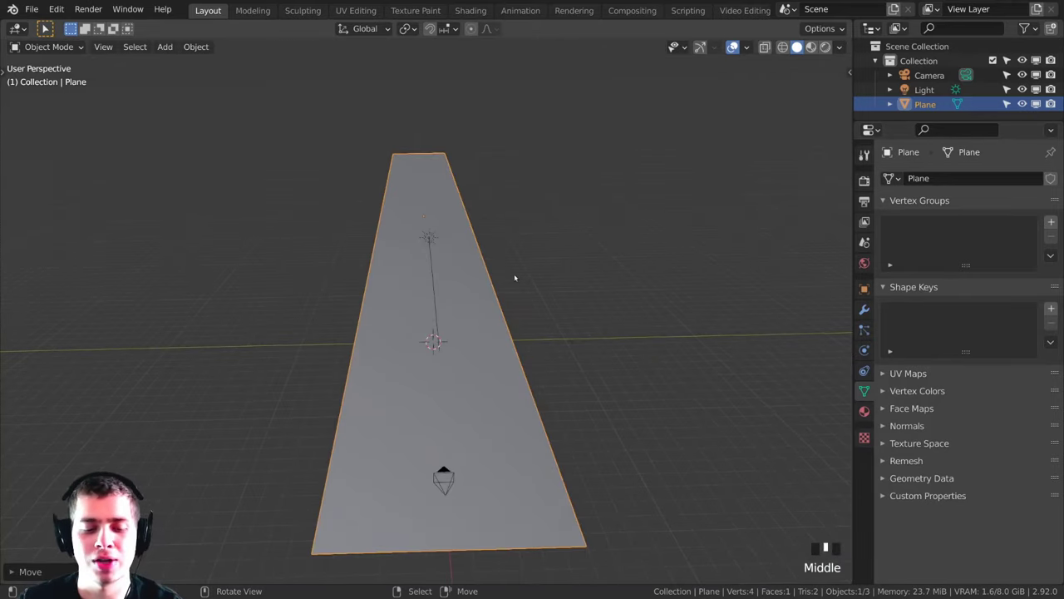
{"action": "key", "text": "s"}
{"action": "key", "text": "y"}
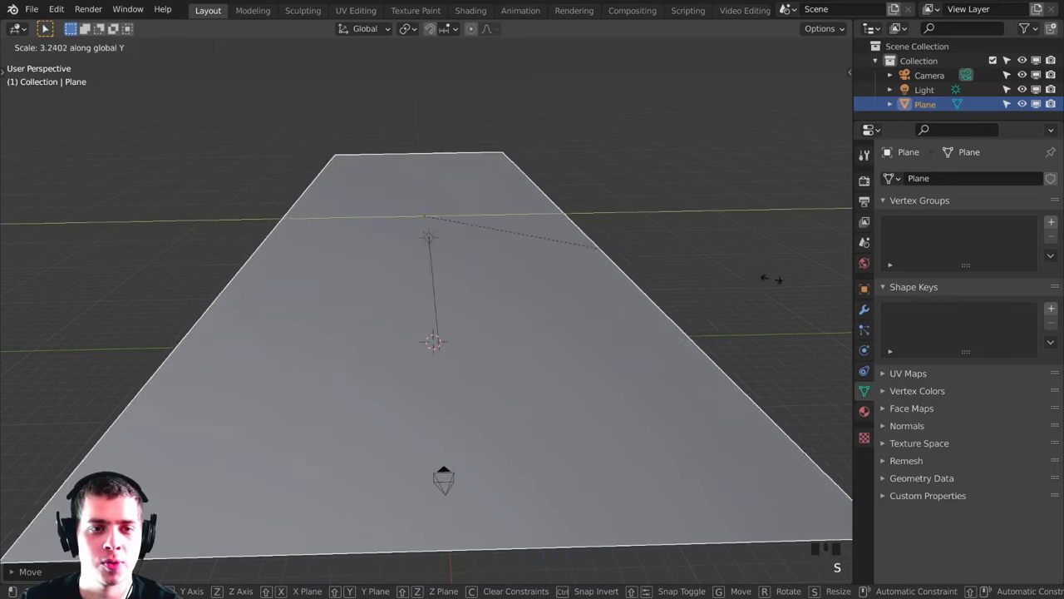
{"action": "left_click", "coordinate": [139, 290]}
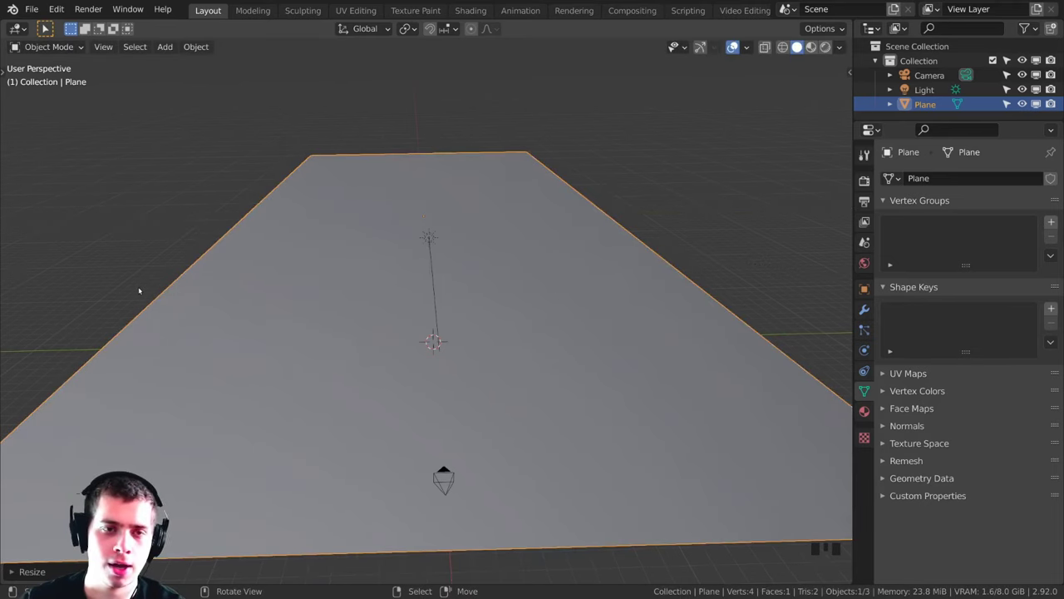
{"action": "scroll", "coordinate": [139, 290], "scroll_direction": "down", "scroll_amount": 2}
{"action": "key", "text": "KP_0"}
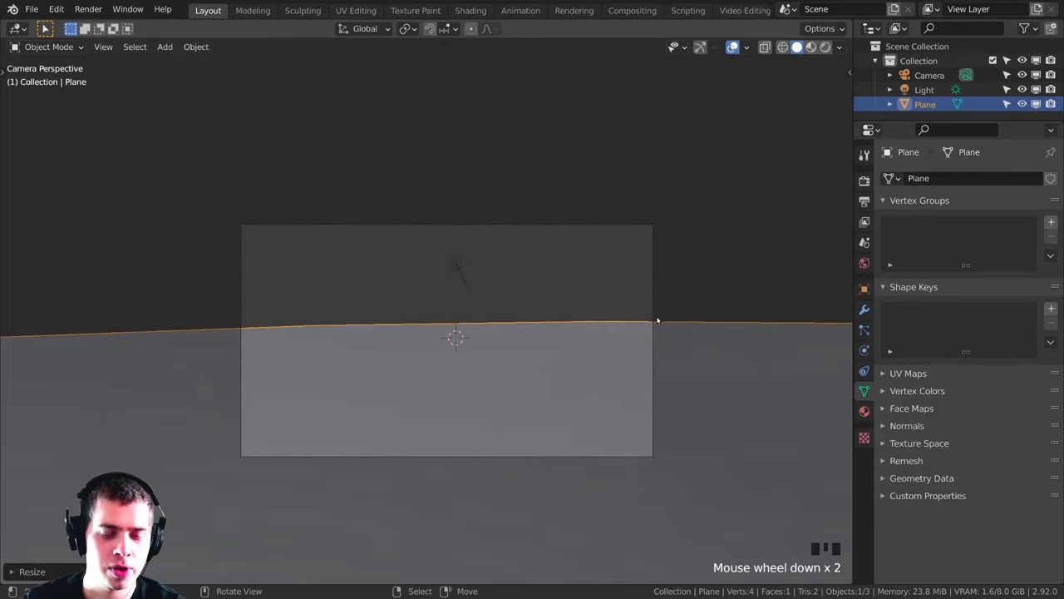
Step: Widen the plane further along global Y in two passes so its side edges lie well outside the camera frame
{"action": "key", "text": "s"}
{"action": "key", "text": "y"}
{"action": "left_click", "coordinate": [14, 263]}
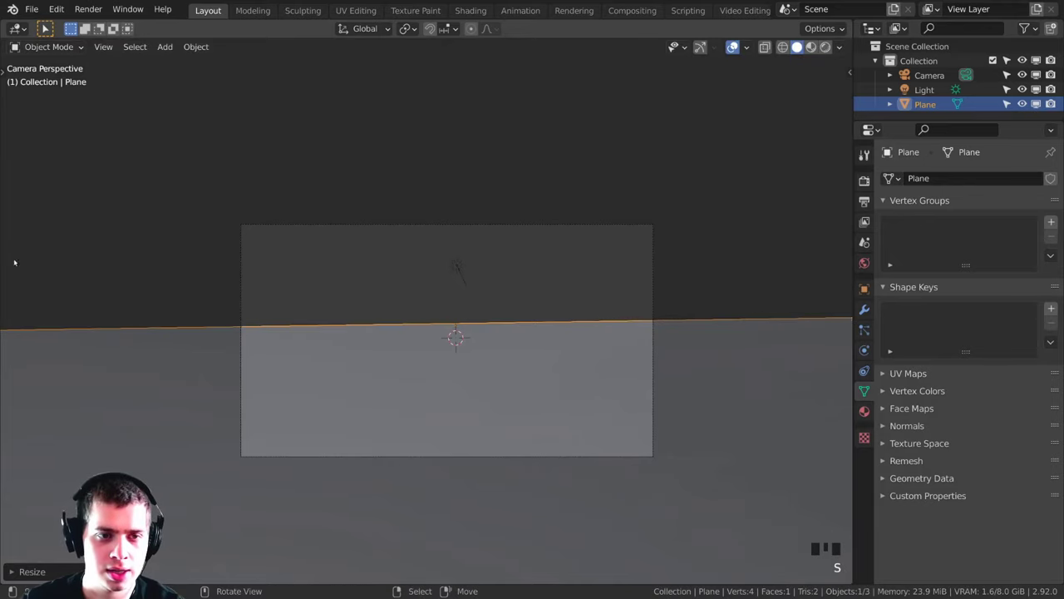
{"action": "scroll", "coordinate": [235, 327], "scroll_direction": "down", "scroll_amount": 4}
{"action": "middle_click_drag", "start_coordinate": [236, 328], "coordinate": [630, 275]}
{"action": "key", "text": "s"}
{"action": "key", "text": "y"}
{"action": "left_click", "coordinate": [589, 304]}
{"action": "key", "text": "KP_0"}
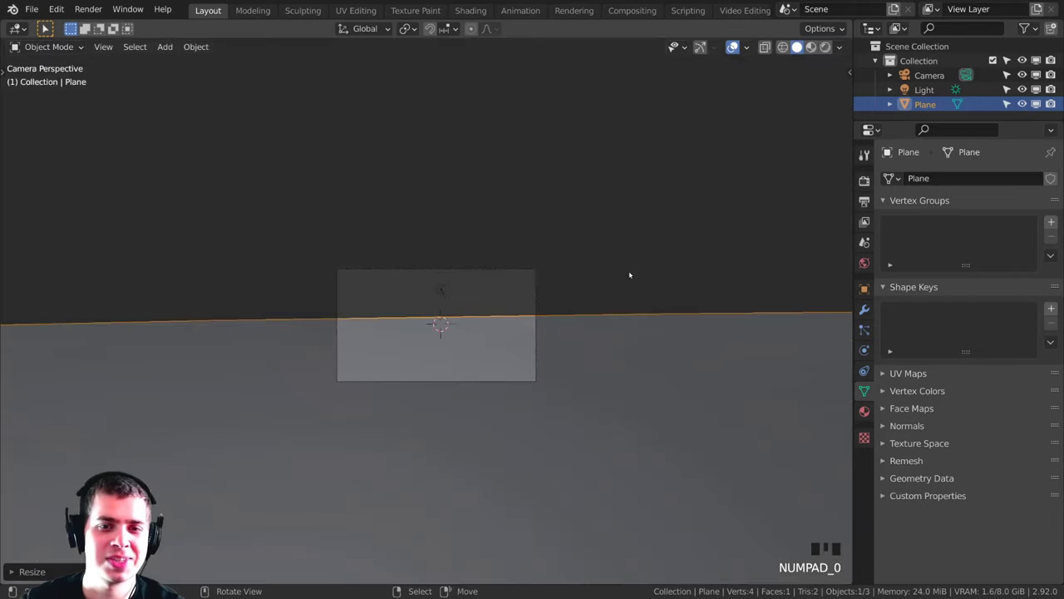
{"action": "scroll", "coordinate": [381, 357], "scroll_direction": "down", "scroll_amount": 3}
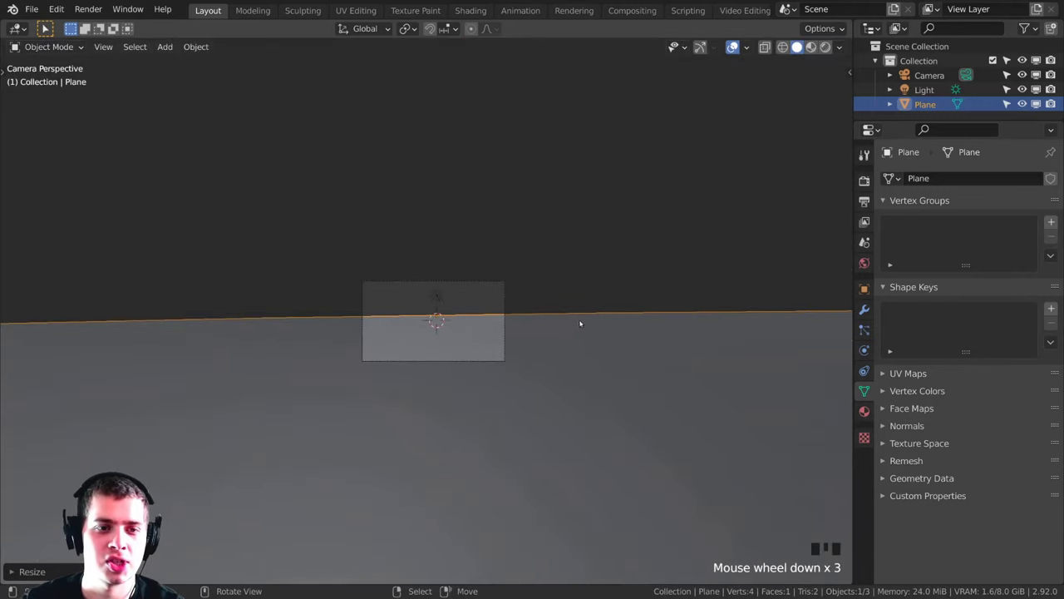
{"action": "scroll", "coordinate": [546, 305], "scroll_direction": "up", "scroll_amount": 3}
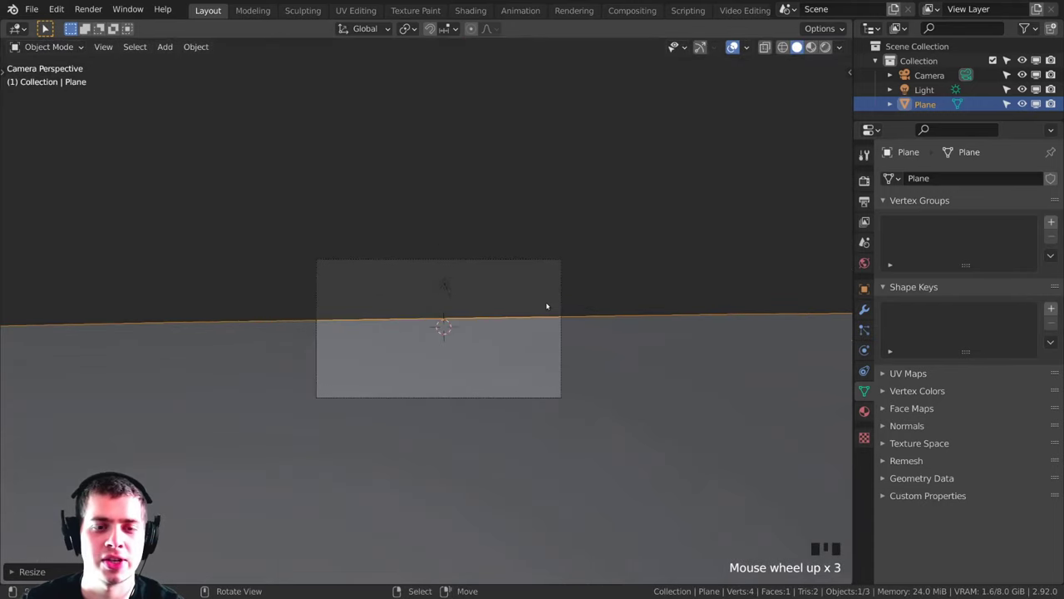
Step: Deselect all objects and frame the camera view in the viewport
{"action": "middle_click_drag", "start_coordinate": [546, 305], "coordinate": [546, 313]}
{"action": "key", "text": "alt+a"}
{"action": "key", "text": "KP_0"}
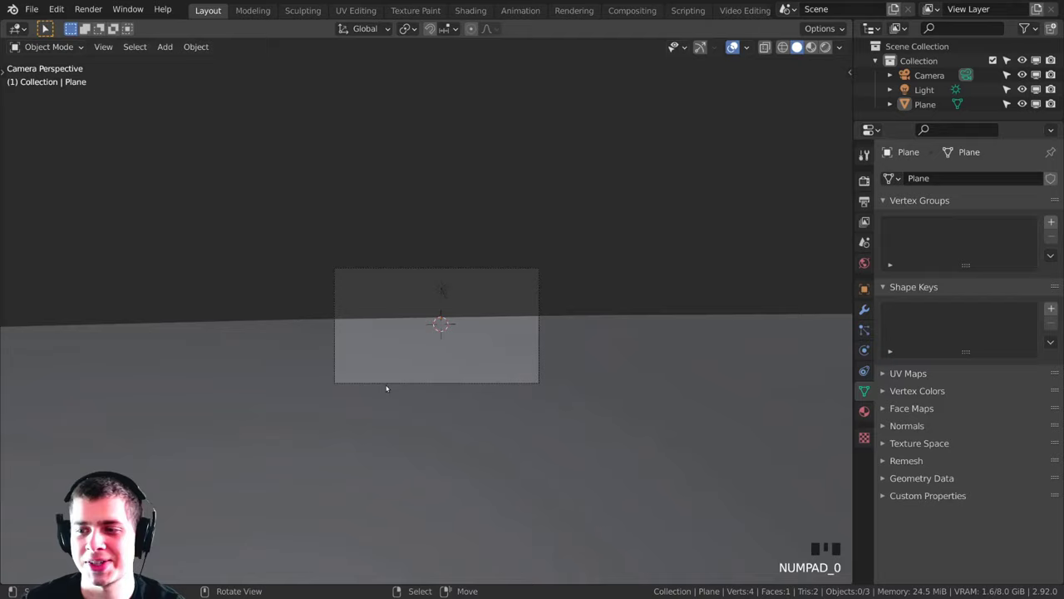
{"action": "scroll", "coordinate": [524, 275], "scroll_direction": "up", "scroll_amount": 3}
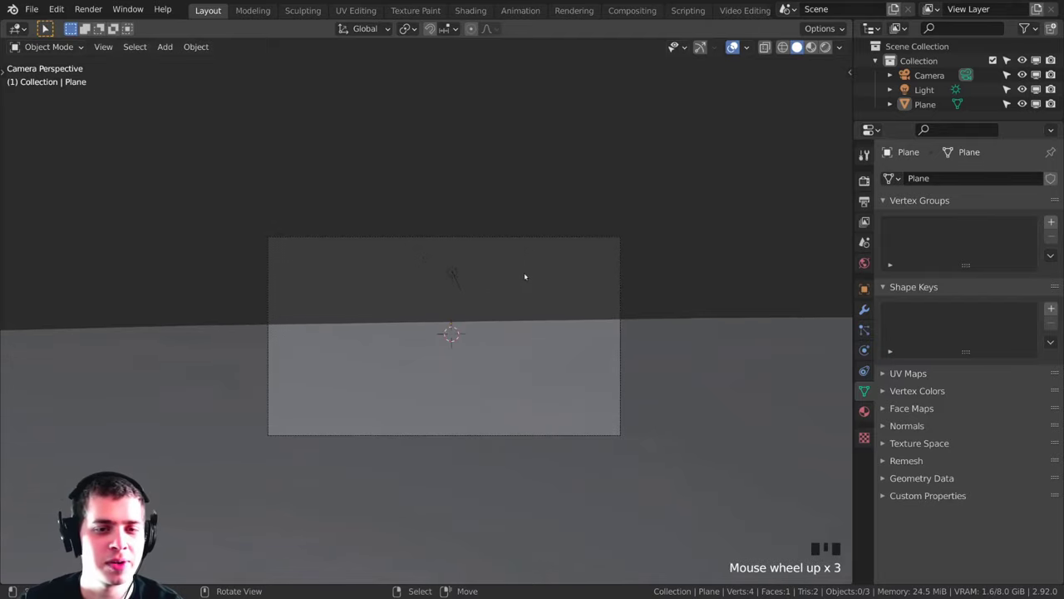
{"action": "middle_click_drag", "start_coordinate": [524, 275], "coordinate": [478, 221], "text": "shift"}
{"action": "middle_click_drag", "start_coordinate": [504, 340], "coordinate": [533, 330], "text": "shift"}
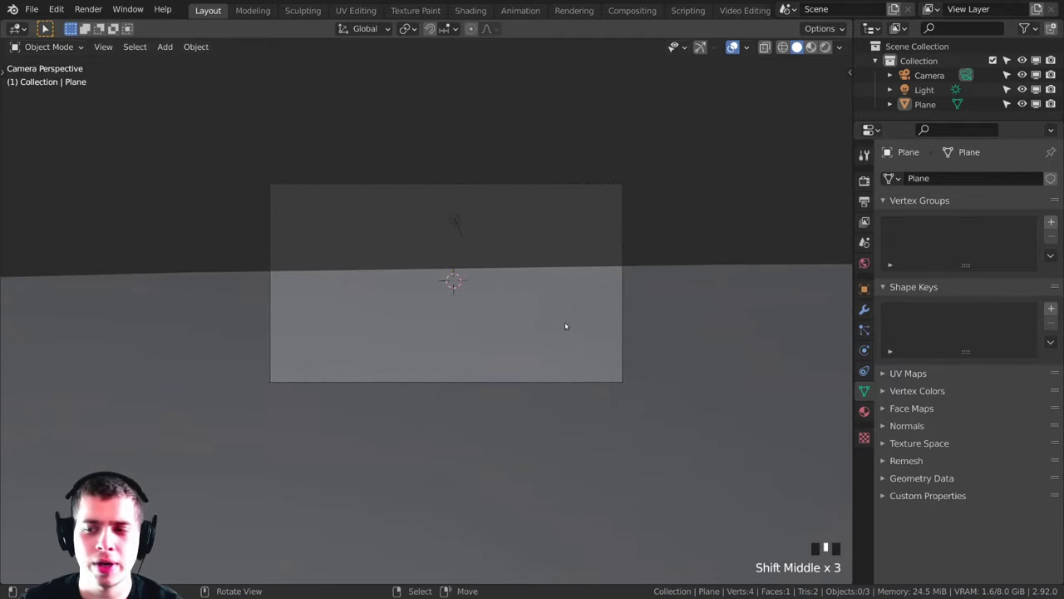
Step: Set a render region covering the full camera frame and switch the viewport to Rendered shading
{"action": "key", "text": "ctrl+b"}
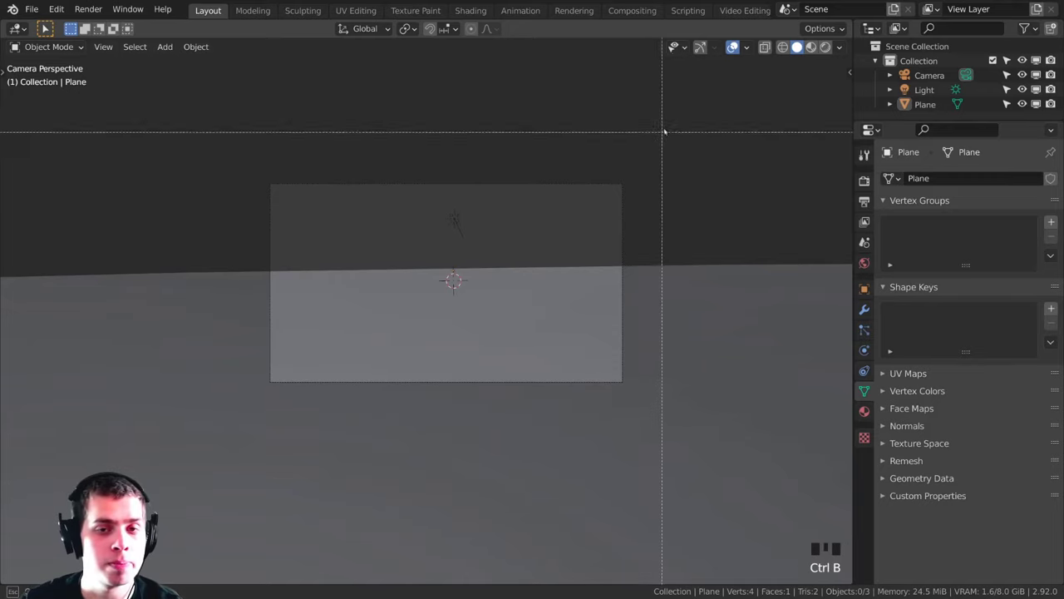
{"action": "left_click_drag", "start_coordinate": [694, 114], "coordinate": [170, 442]}
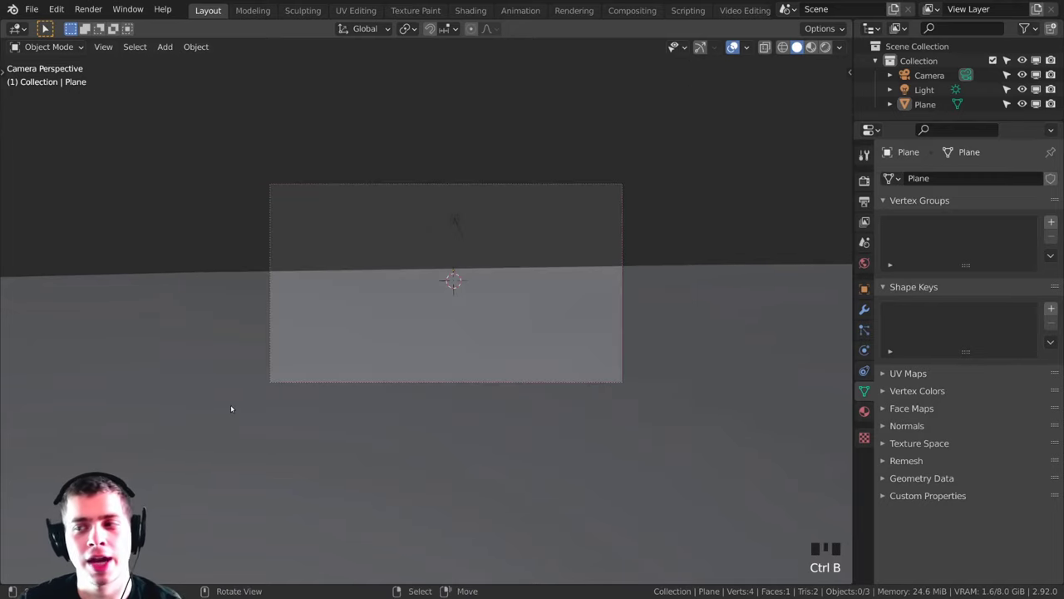
{"action": "left_click", "coordinate": [754, 288]}
{"action": "key", "text": "z"}
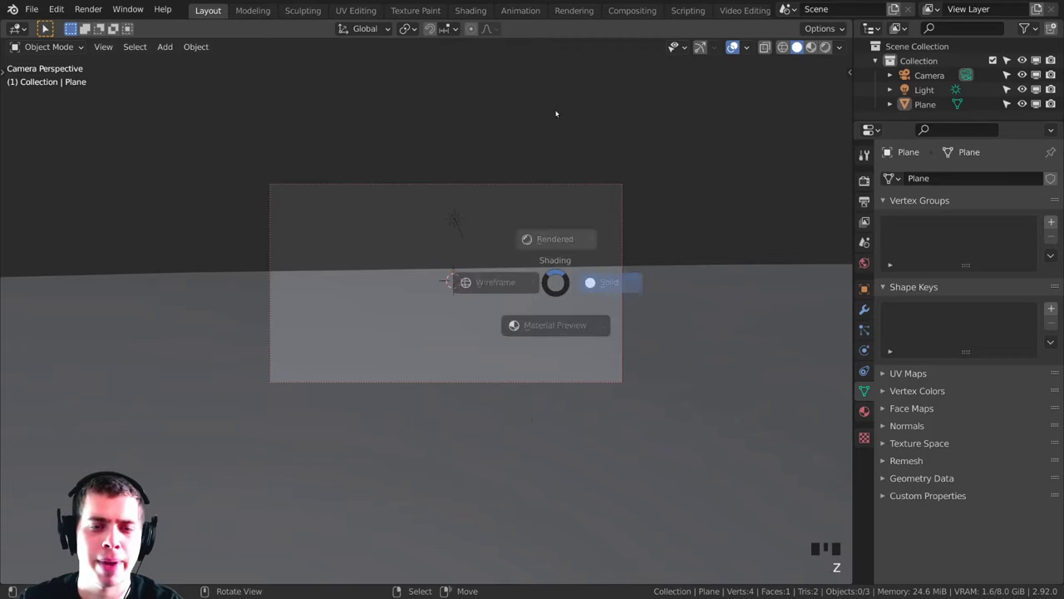
{"action": "key", "text": "z"}
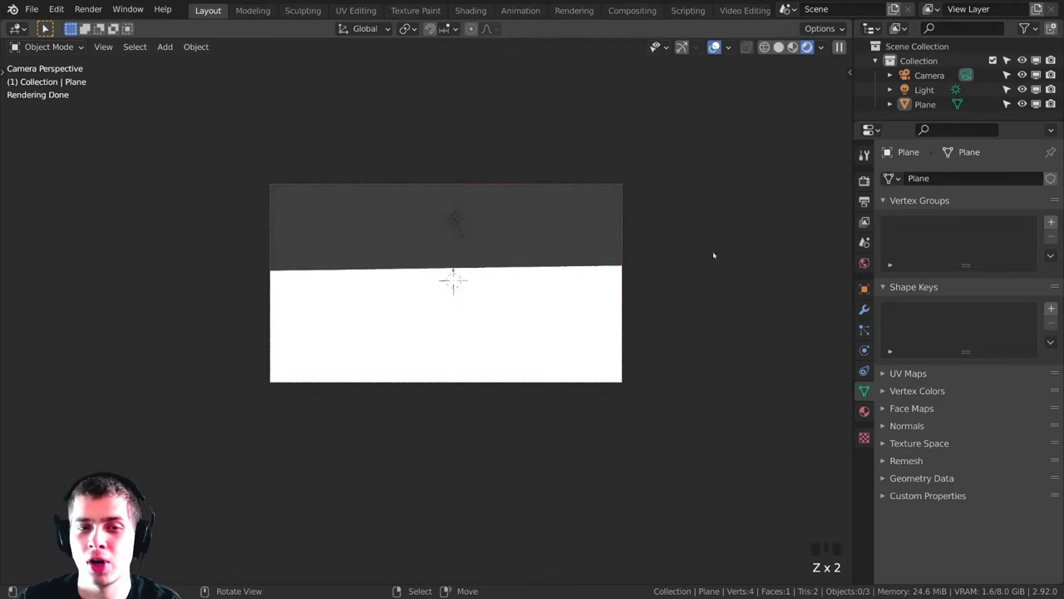
Step: Set the sun light's strength to 3
{"action": "scroll", "coordinate": [408, 371], "scroll_direction": "up", "scroll_amount": 1}
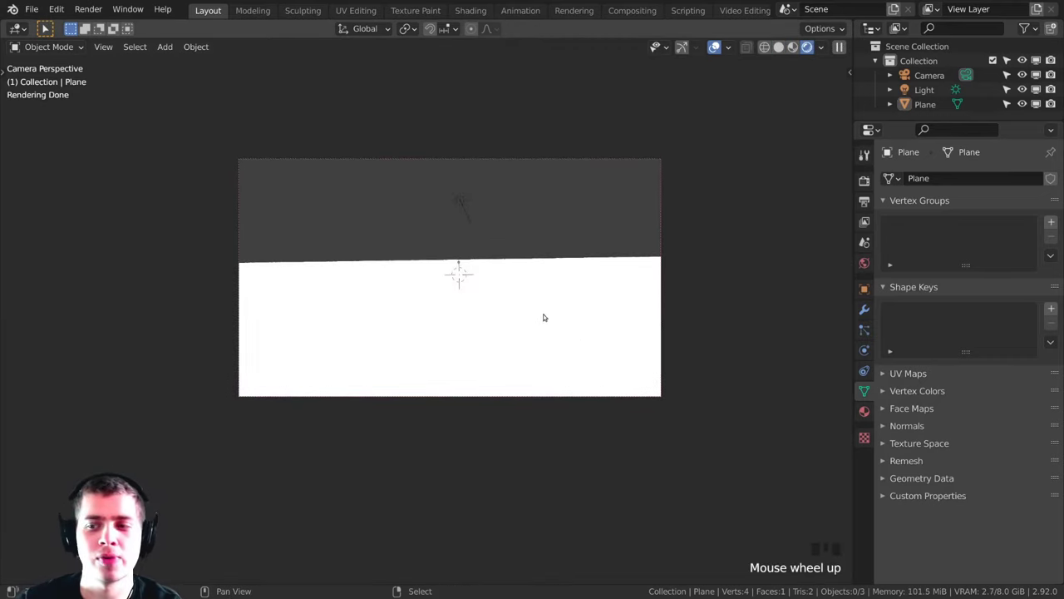
{"action": "middle_click_drag", "start_coordinate": [544, 316], "coordinate": [537, 233], "text": "shift"}
{"action": "scroll", "coordinate": [506, 268], "scroll_direction": "down", "scroll_amount": 1}
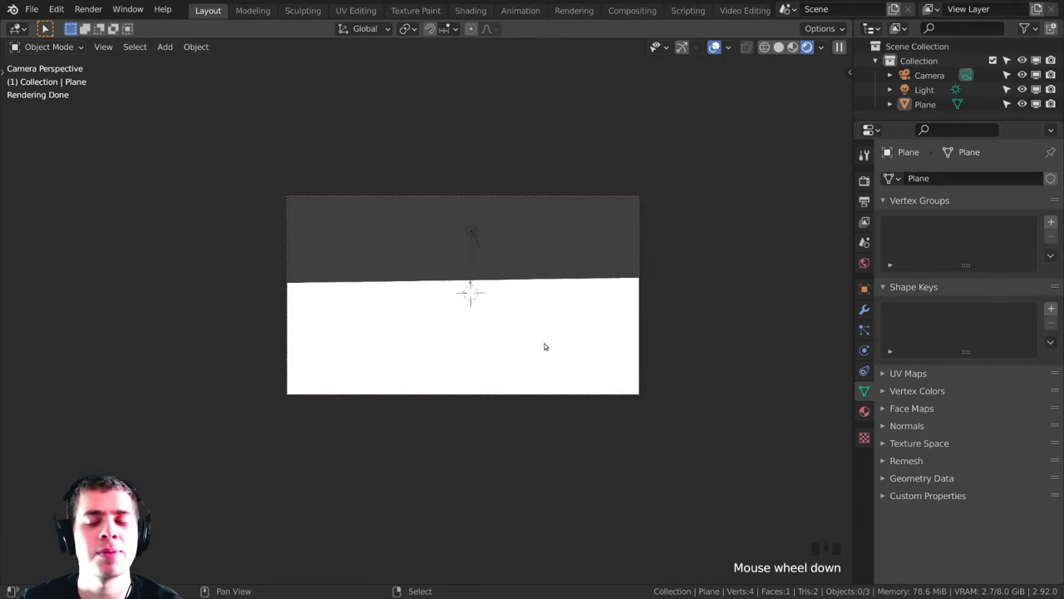
{"action": "middle_click_drag", "start_coordinate": [544, 347], "coordinate": [558, 327], "text": "shift"}
{"action": "right_click", "coordinate": [492, 236]}
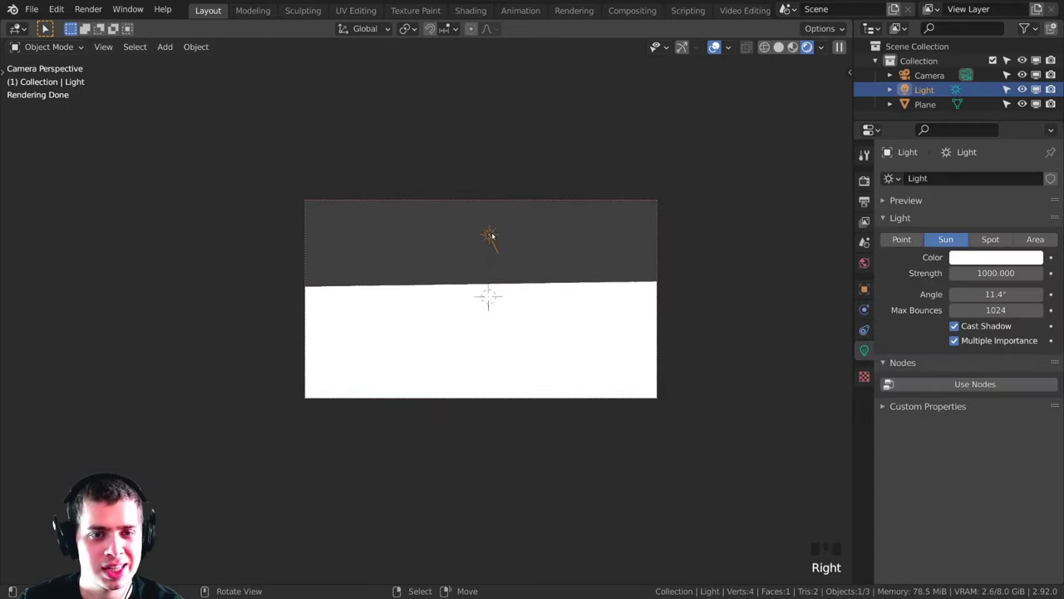
{"action": "left_click", "coordinate": [995, 273]}
{"action": "type", "text": "3"}
{"action": "key", "text": "Return"}
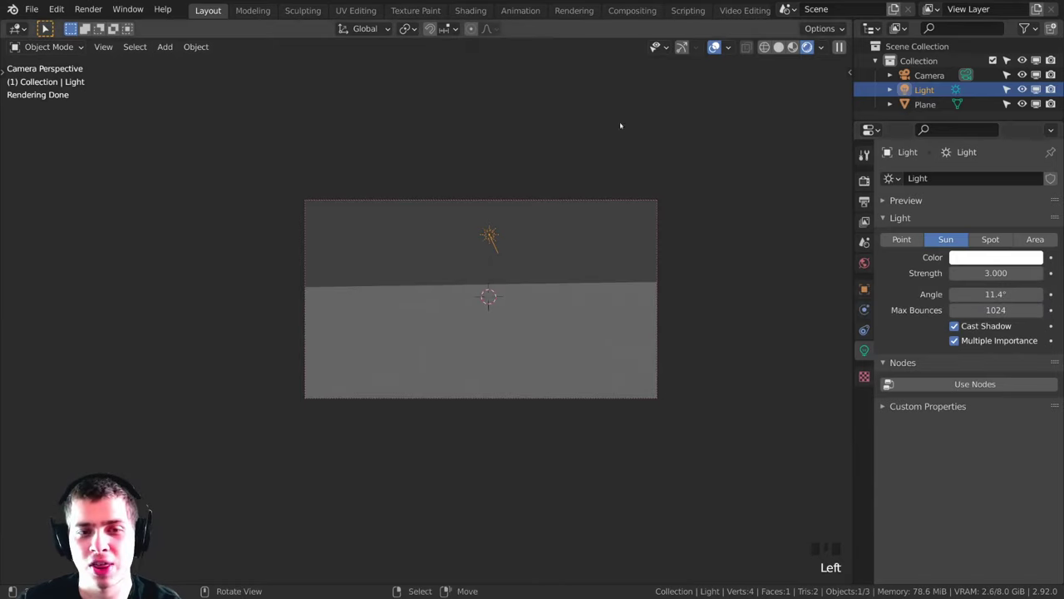
Step: Change the sun light's color to a saturated orange
{"action": "middle_click_drag", "start_coordinate": [579, 341], "coordinate": [582, 342], "text": "shift"}
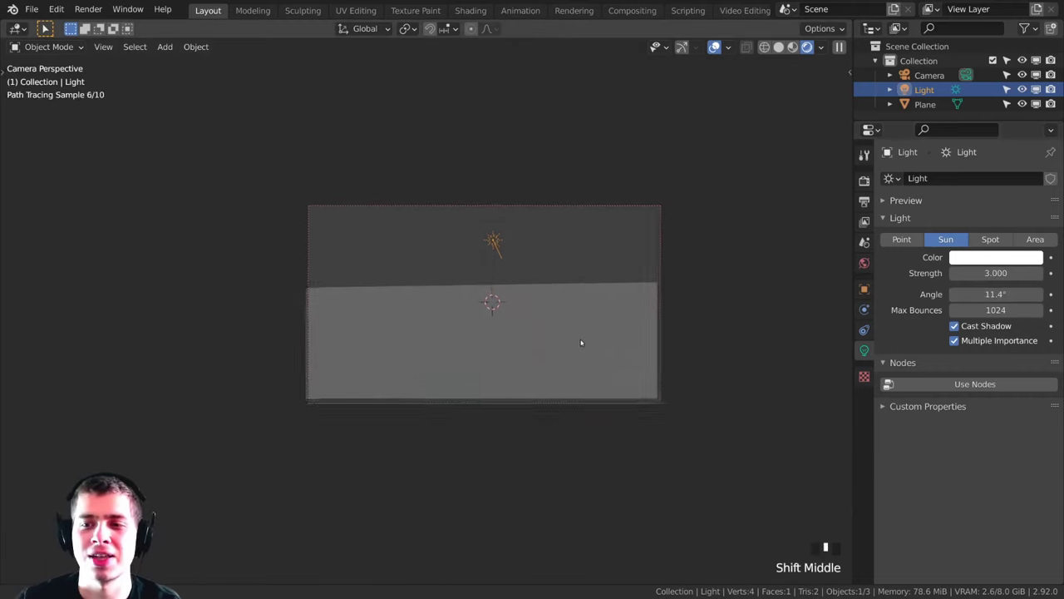
{"action": "scroll", "coordinate": [606, 304], "scroll_direction": "up", "scroll_amount": 1}
{"action": "left_click", "coordinate": [956, 258]}
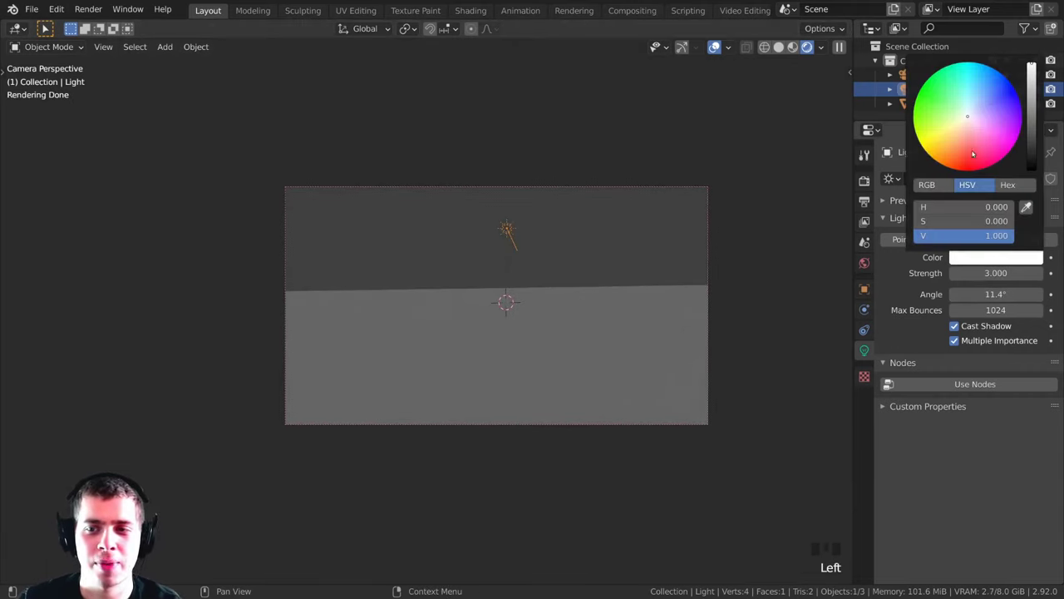
{"action": "left_click_drag", "start_coordinate": [957, 144], "coordinate": [940, 163]}
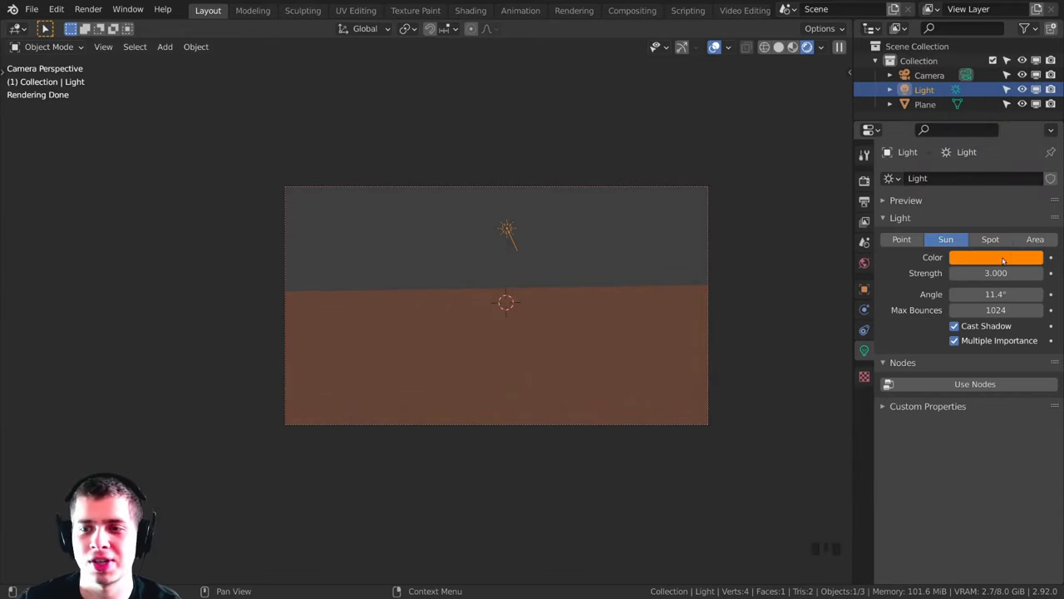
{"action": "middle_click_drag", "start_coordinate": [564, 232], "coordinate": [538, 242], "text": "shift"}
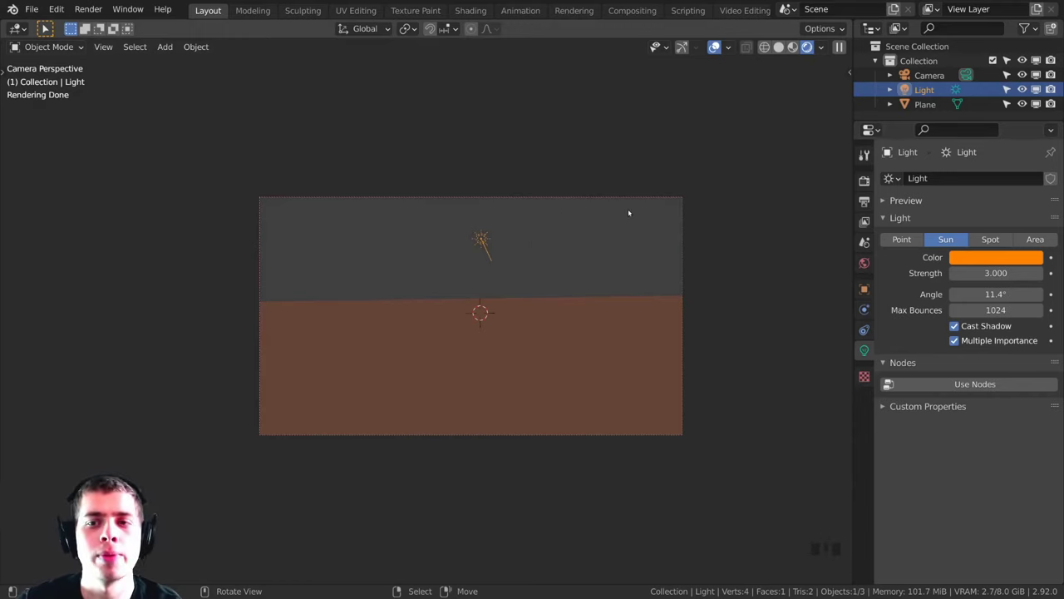
Step: Set the scene's color management view transform to Filmic and its look to High Contrast
{"action": "left_click", "coordinate": [864, 201]}
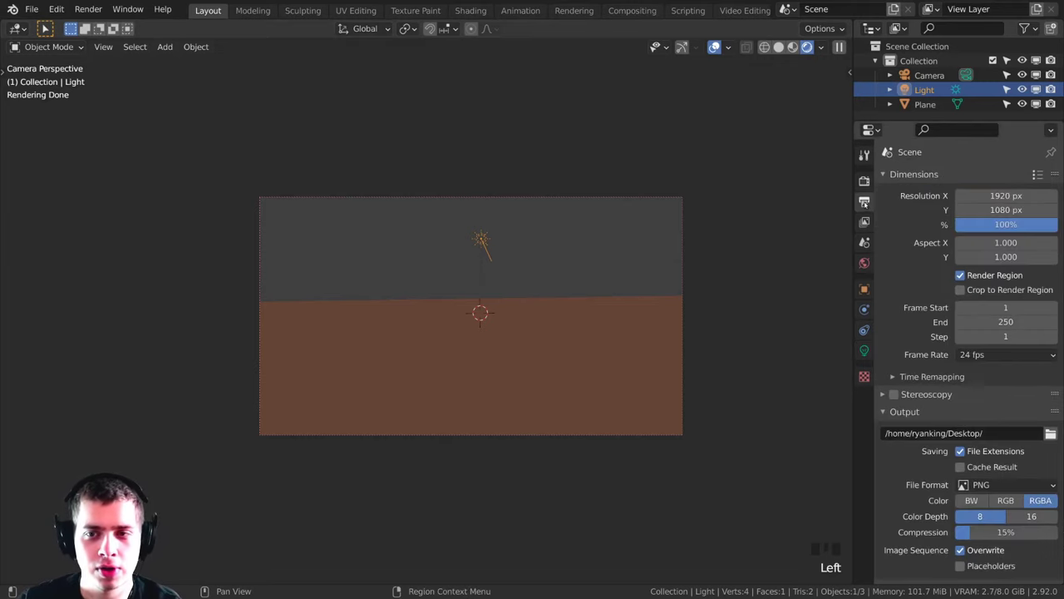
{"action": "scroll", "coordinate": [872, 189], "scroll_direction": "down", "scroll_amount": 10}
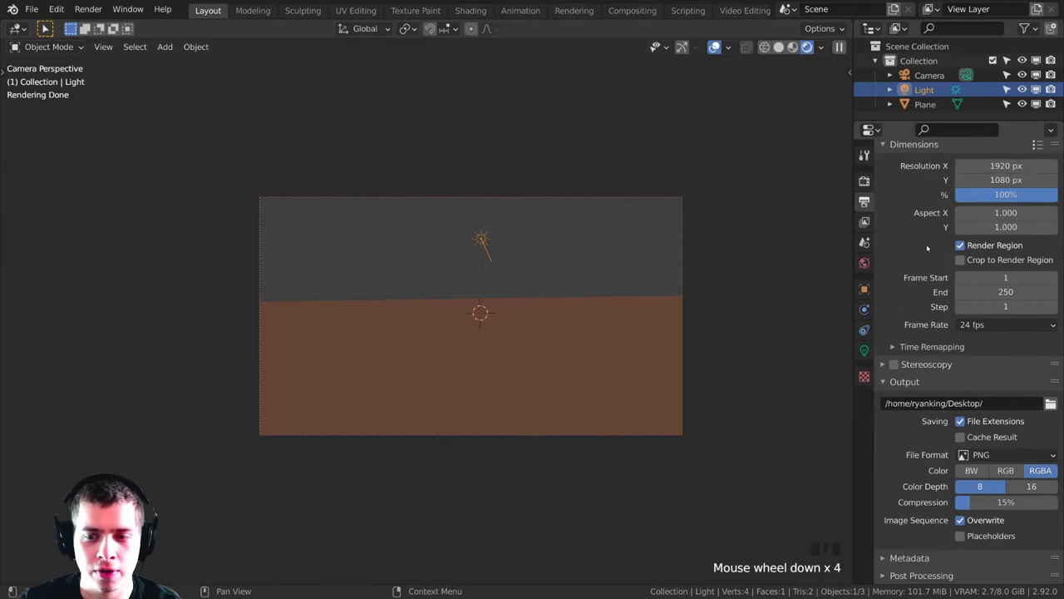
{"action": "left_click", "coordinate": [864, 181]}
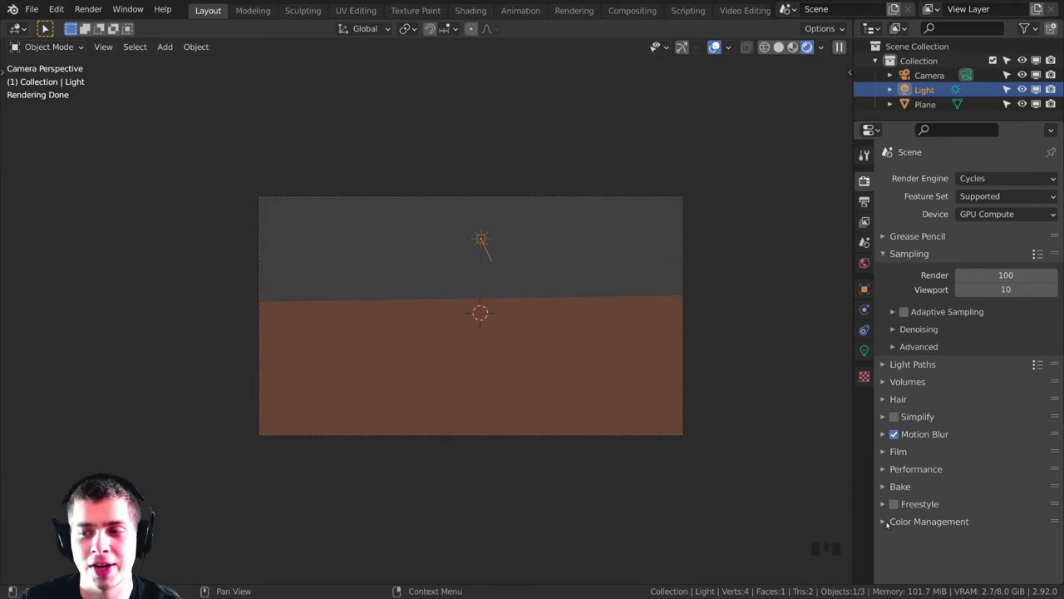
{"action": "left_click", "coordinate": [887, 521]}
{"action": "scroll", "coordinate": [898, 465], "scroll_direction": "down", "scroll_amount": 10}
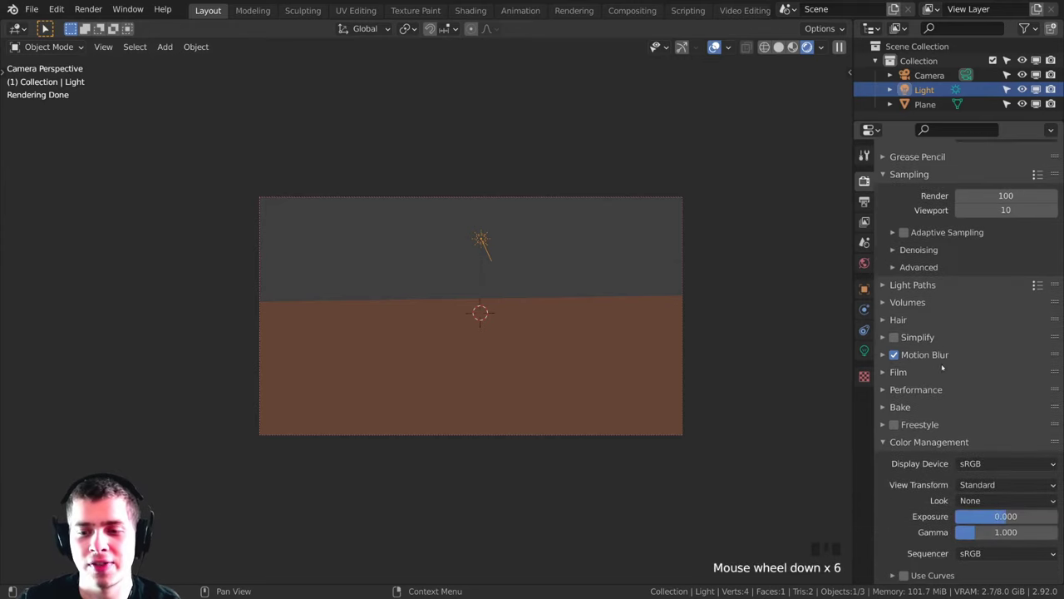
{"action": "left_click", "coordinate": [1004, 486]}
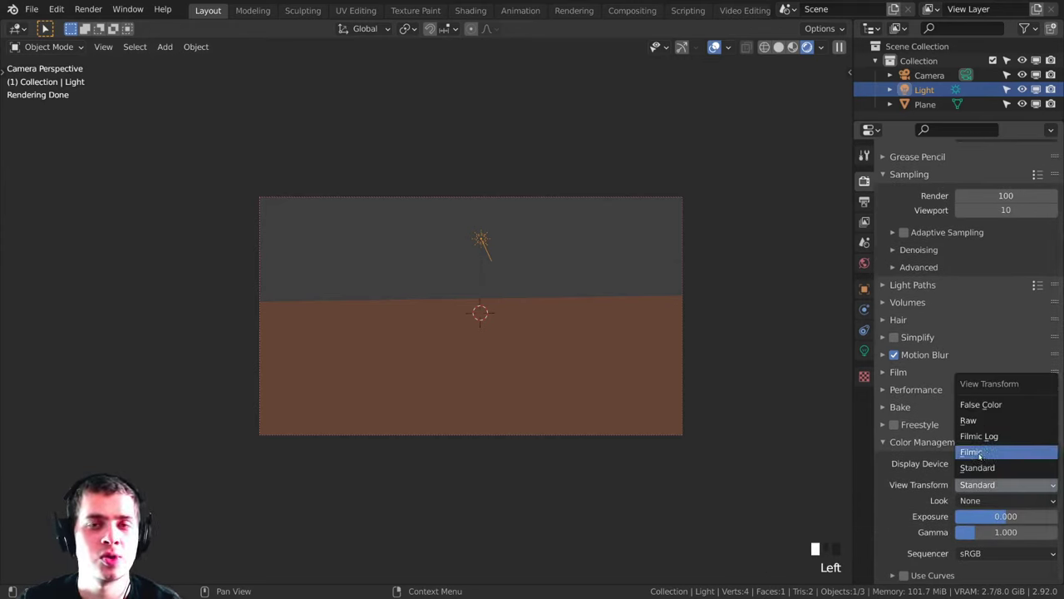
{"action": "left_click", "coordinate": [980, 453]}
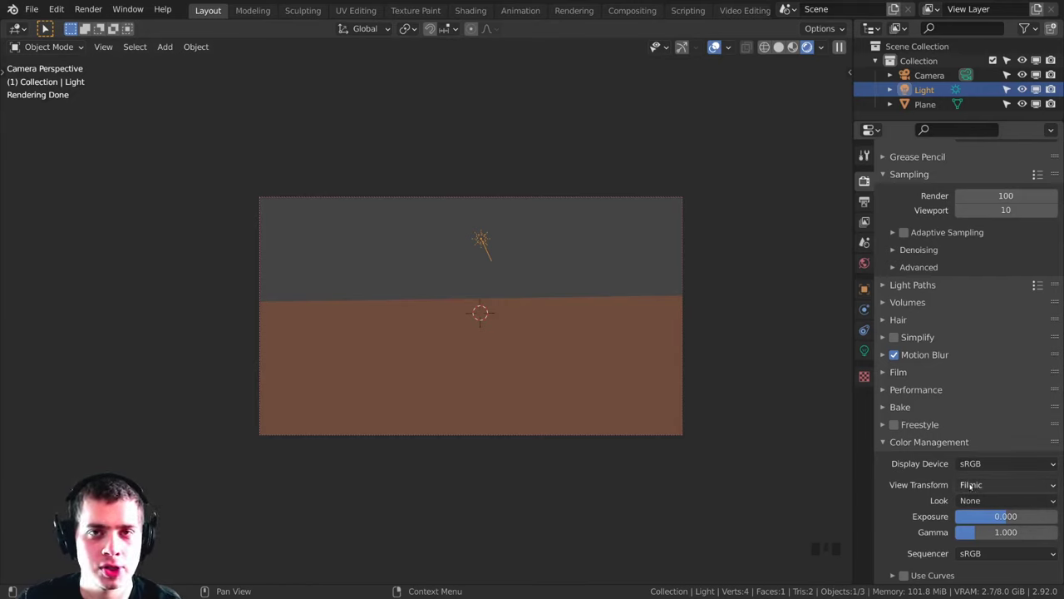
{"action": "left_click", "coordinate": [980, 485]}
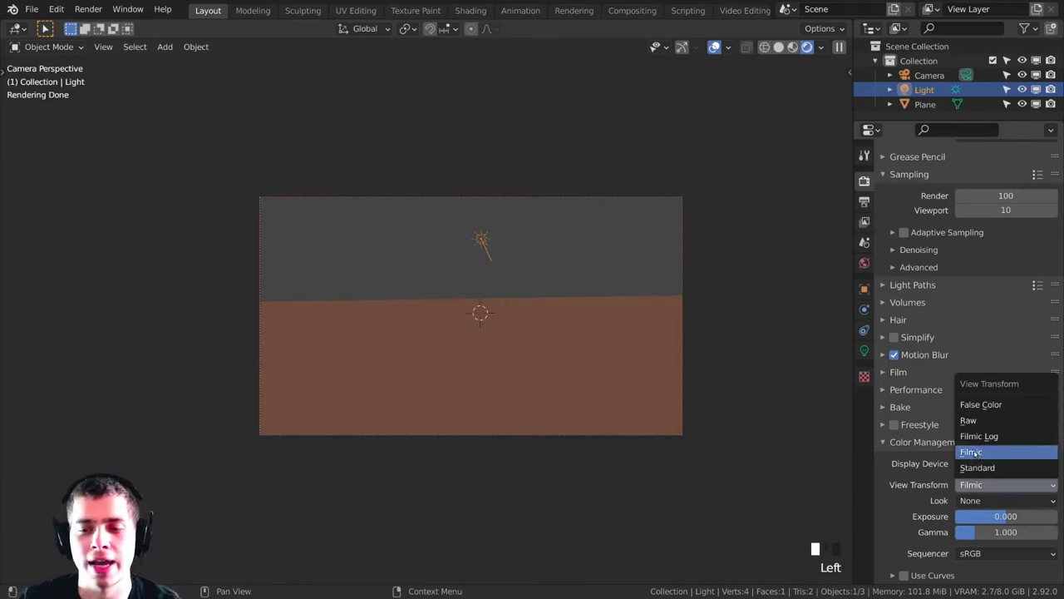
{"action": "left_click", "coordinate": [975, 452]}
{"action": "left_click", "coordinate": [969, 500]}
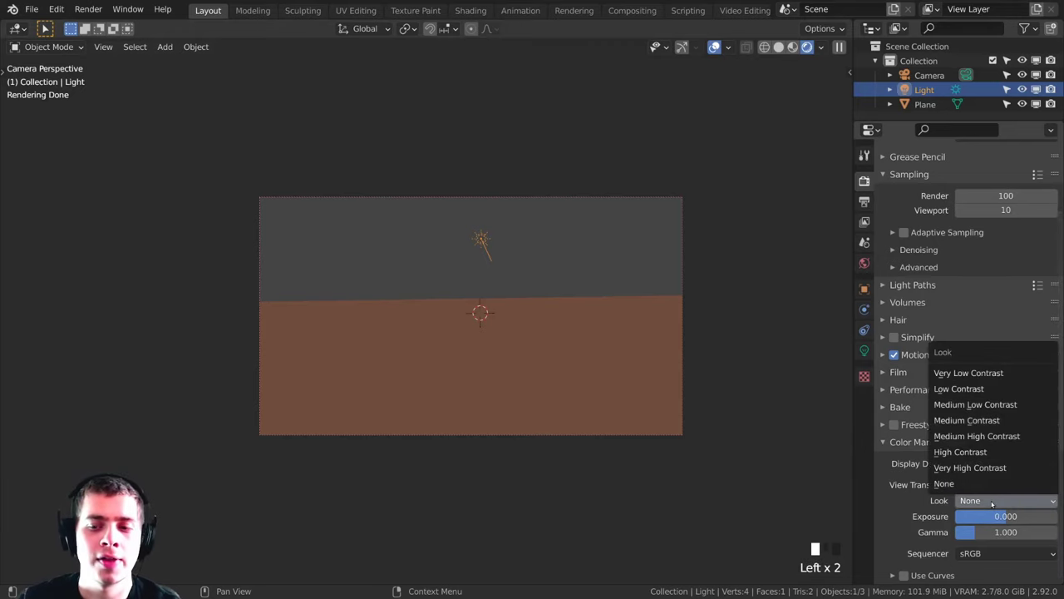
{"action": "left_click", "coordinate": [961, 453]}
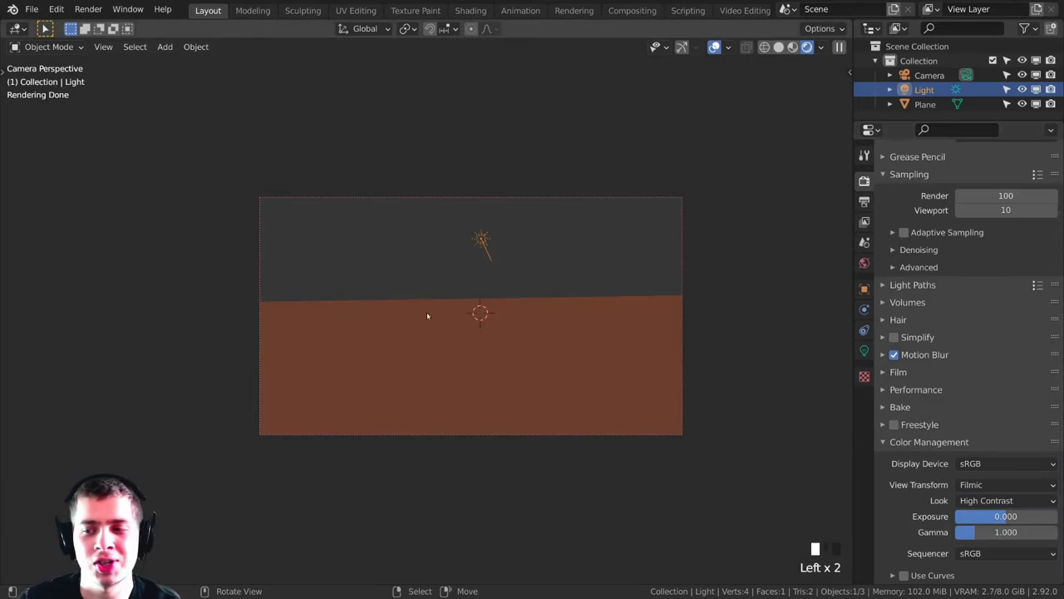
{"action": "scroll", "coordinate": [560, 298], "scroll_direction": "up", "scroll_amount": 2}
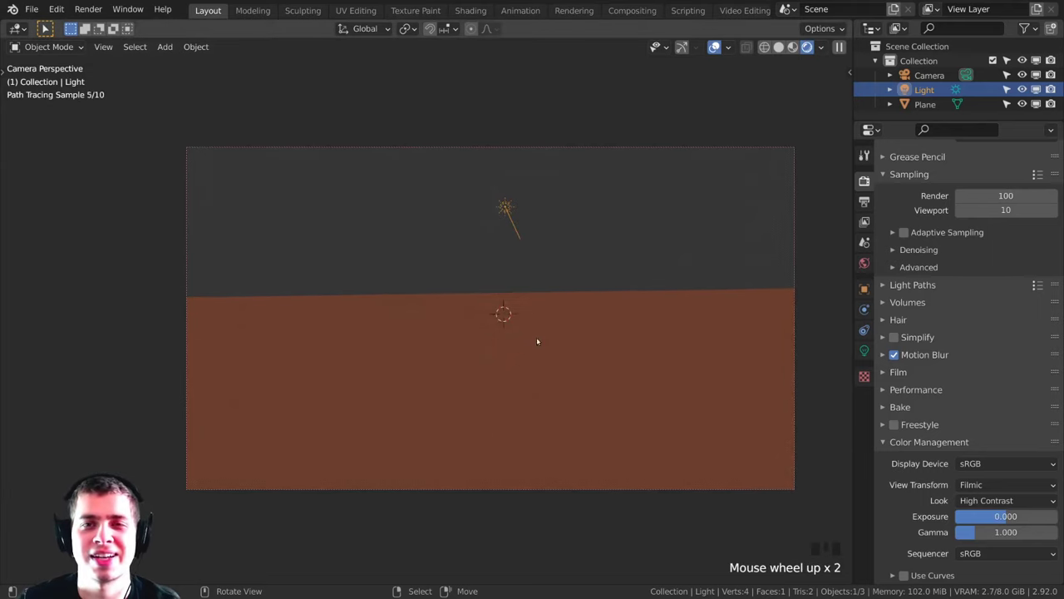
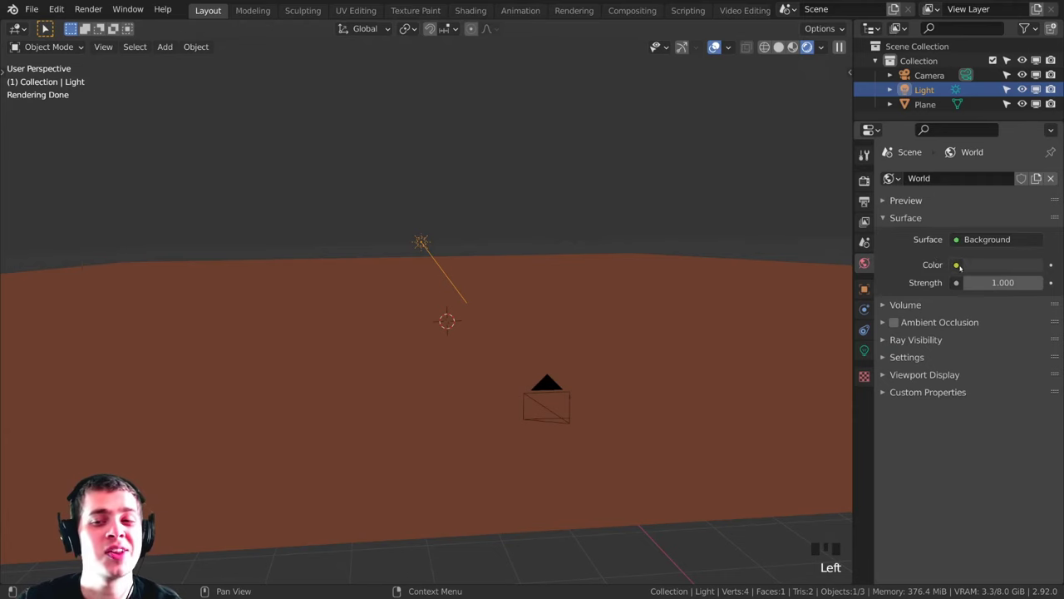
Step: Assign a Sky Texture to the world's background color
{"action": "left_click", "coordinate": [957, 264]}
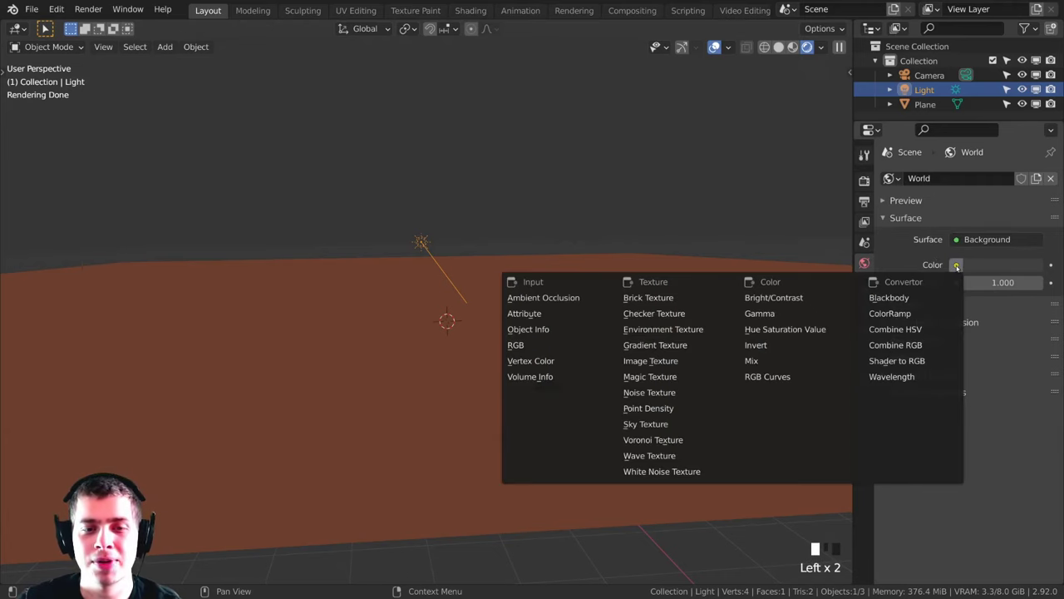
{"action": "left_click", "coordinate": [670, 425]}
{"action": "middle_click_drag", "start_coordinate": [438, 350], "coordinate": [900, 335]}
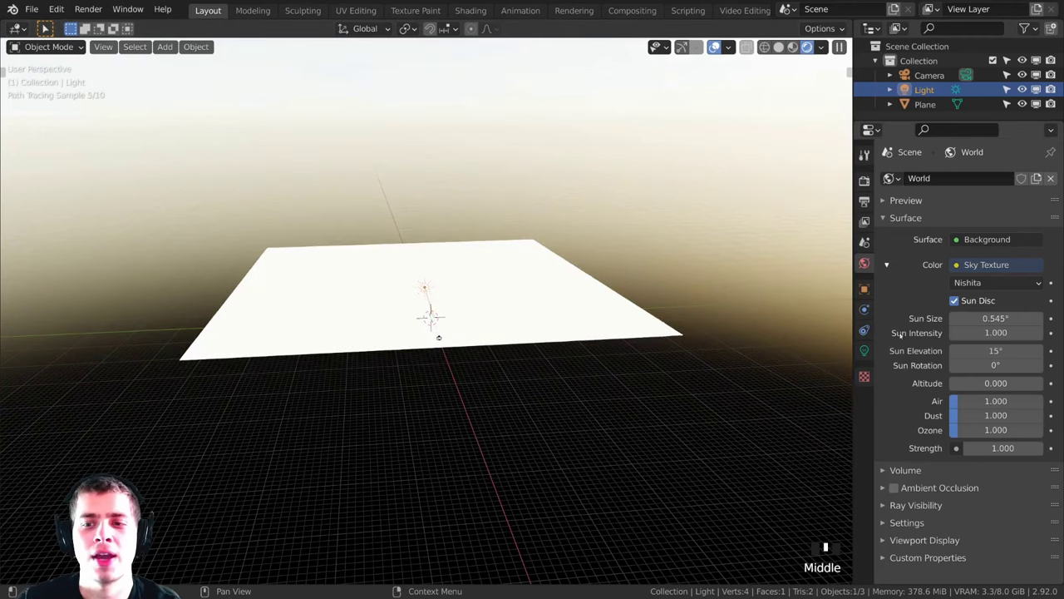
{"action": "middle_click_drag", "start_coordinate": [641, 326], "coordinate": [574, 331]}
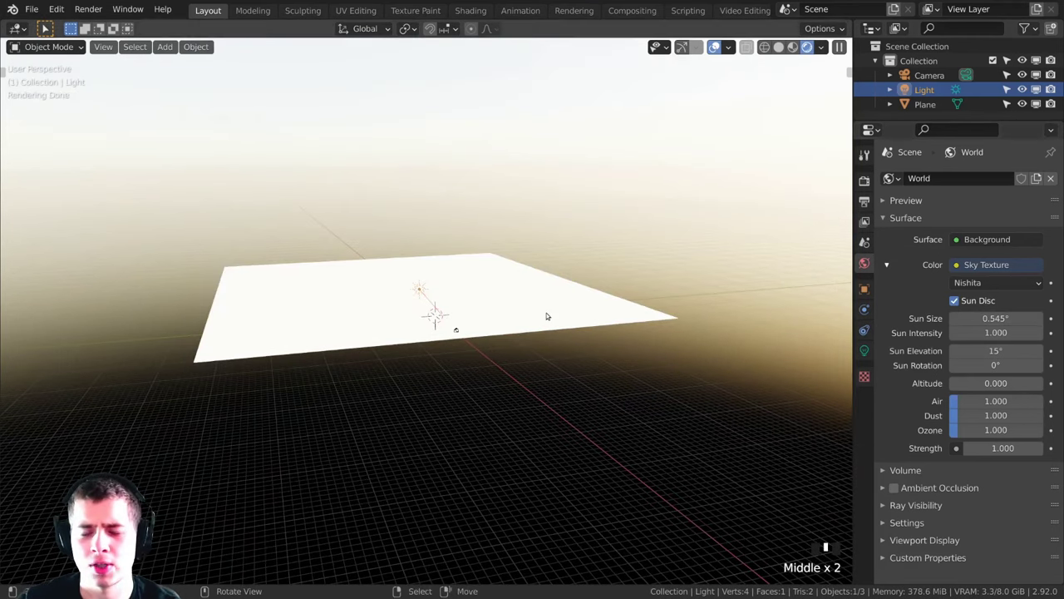
{"action": "scroll", "coordinate": [547, 312], "scroll_direction": "up", "scroll_amount": 2}
Step: Disable the sky texture's Sun Disc
{"action": "left_click", "coordinate": [979, 301]}
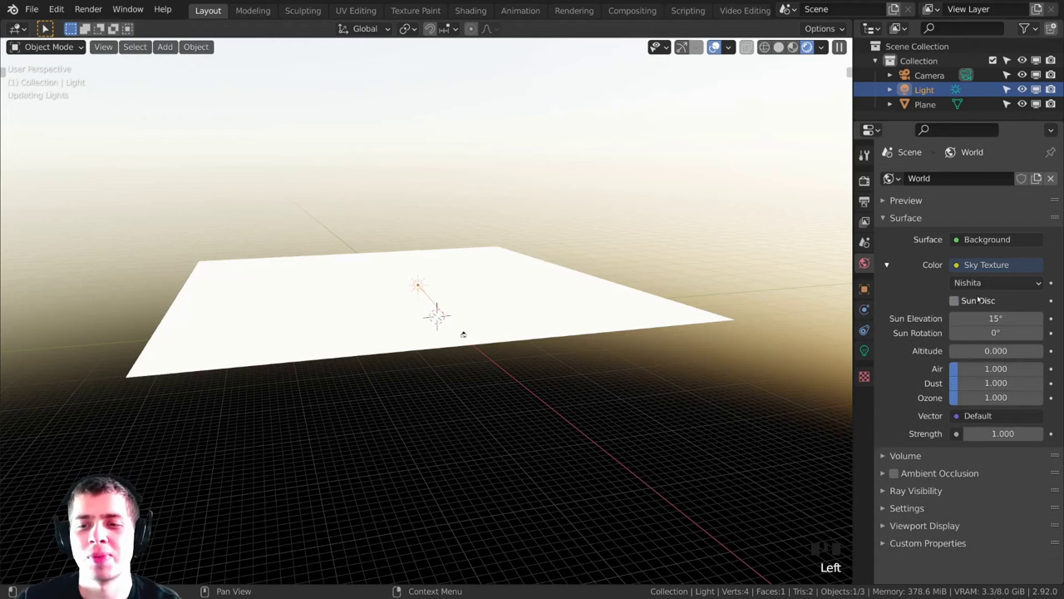
{"action": "scroll", "coordinate": [566, 252], "scroll_direction": "down", "scroll_amount": 1}
{"action": "middle_click_drag", "start_coordinate": [27, 353], "coordinate": [45, 364]}
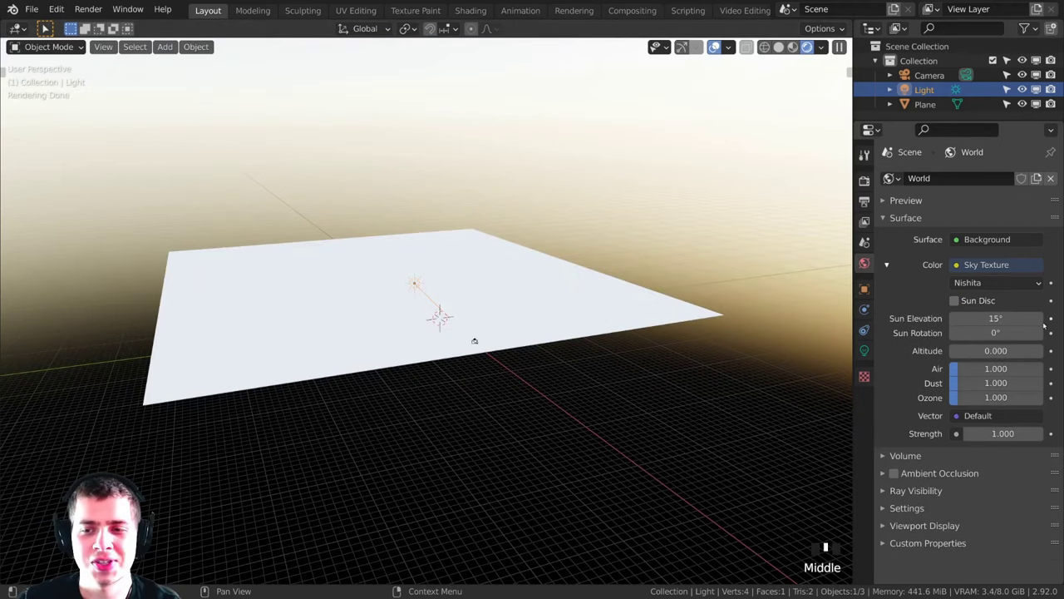
{"action": "left_click_drag", "start_coordinate": [996, 334], "coordinate": [1001, 332]}
{"action": "right_click", "coordinate": [1000, 332]}
{"action": "scroll", "coordinate": [645, 326], "scroll_direction": "down", "scroll_amount": 8}
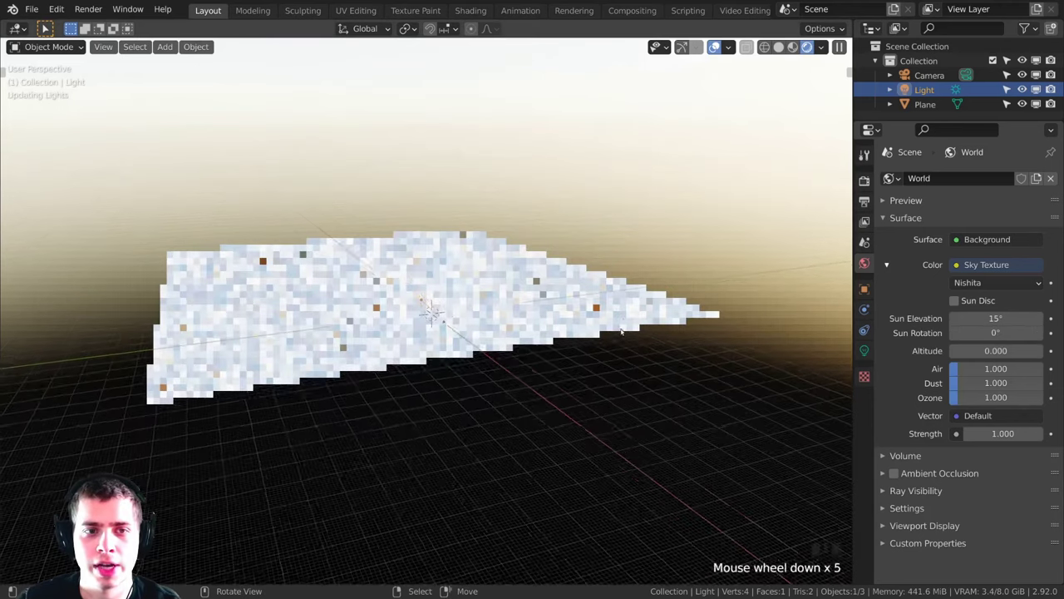
{"action": "middle_click_drag", "start_coordinate": [646, 326], "coordinate": [629, 297]}
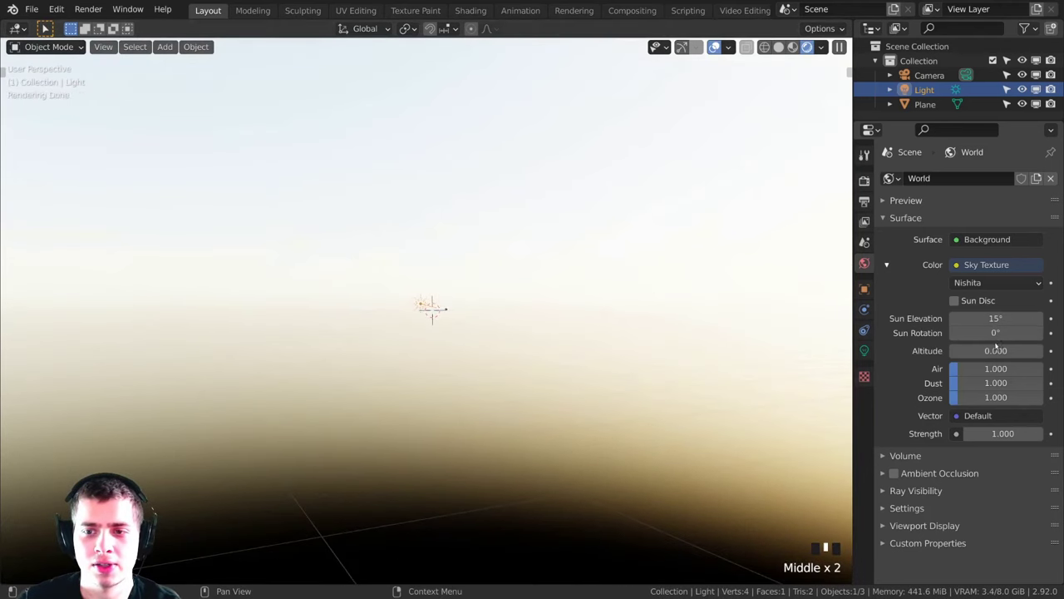
Step: Set the sky texture's altitude to 13, ozone to 7.9 and dust to 7
{"action": "left_click_drag", "start_coordinate": [995, 350], "coordinate": [1024, 351]}
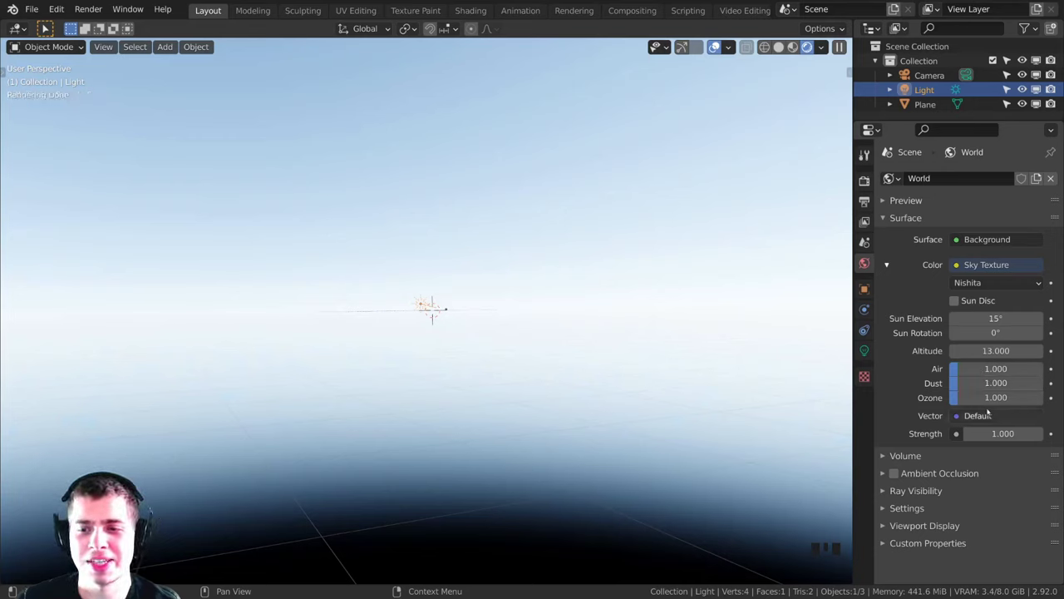
{"action": "left_click", "coordinate": [990, 398]}
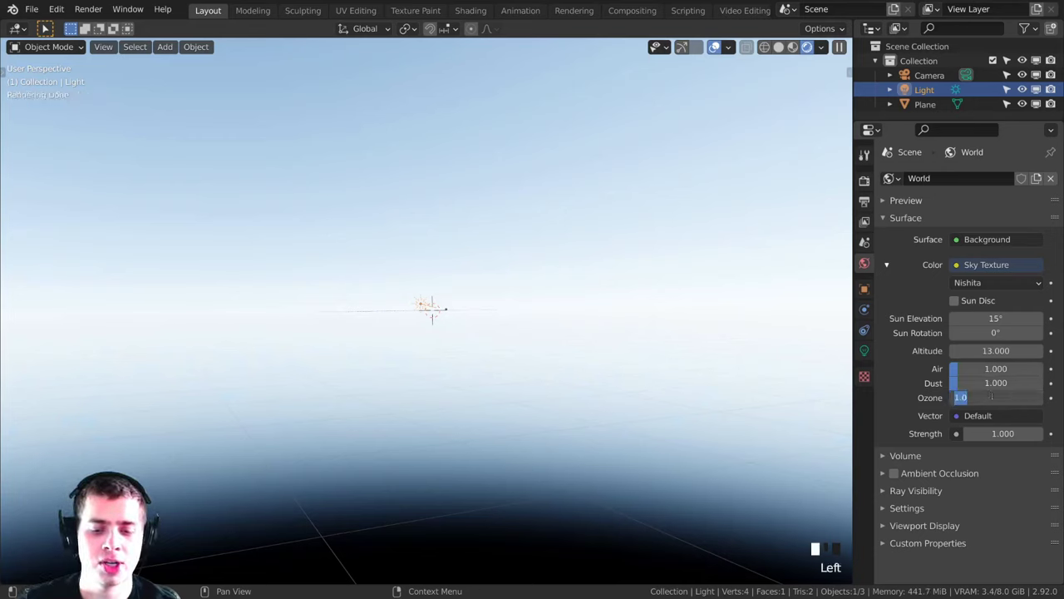
{"action": "type", "text": "7."}
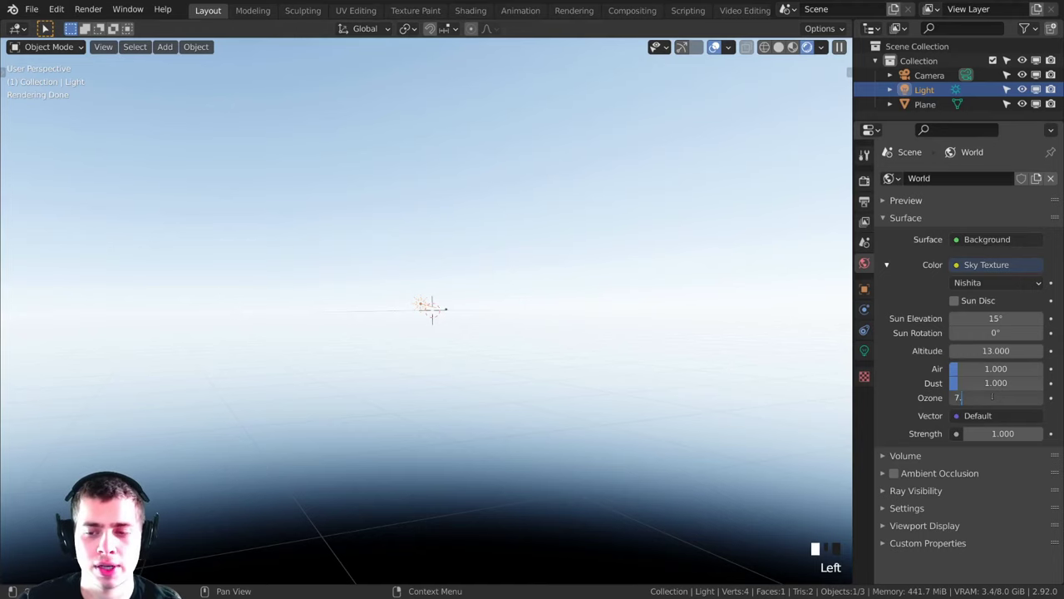
{"action": "type", "text": "9"}
{"action": "key", "text": "Return"}
{"action": "left_click", "coordinate": [995, 384]}
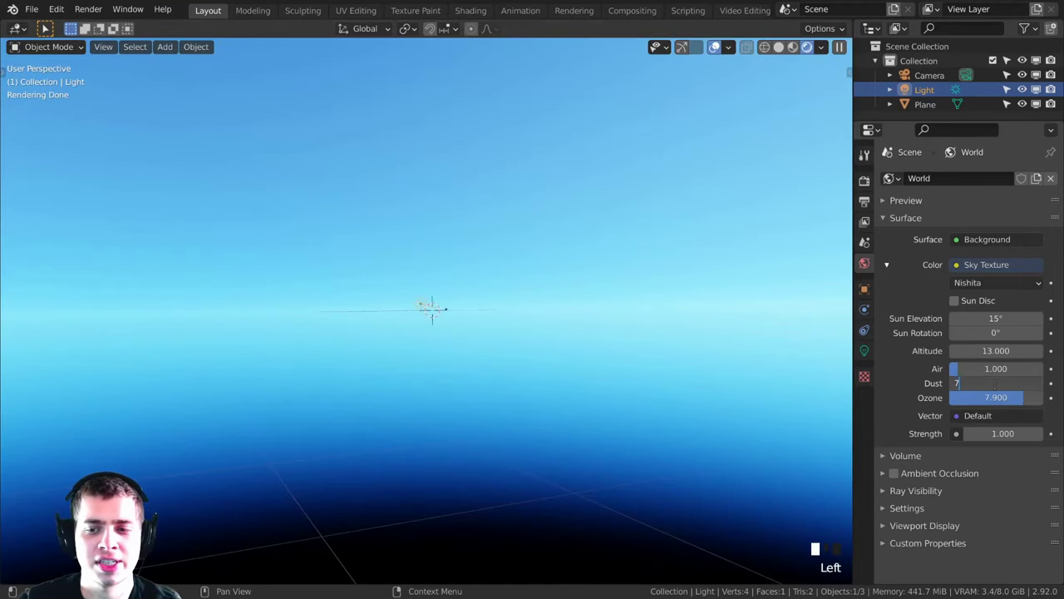
{"action": "type", "text": "7"}
{"action": "key", "text": "Return"}
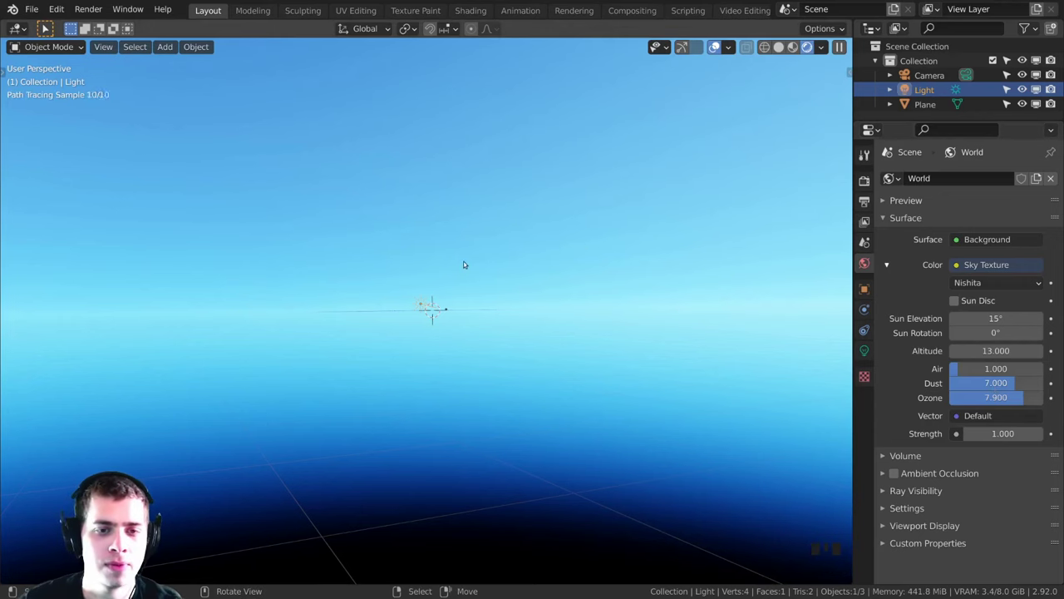
Step: Set the sky texture's air to 2.6 and its altitude to 2.3
{"action": "left_click", "coordinate": [973, 368]}
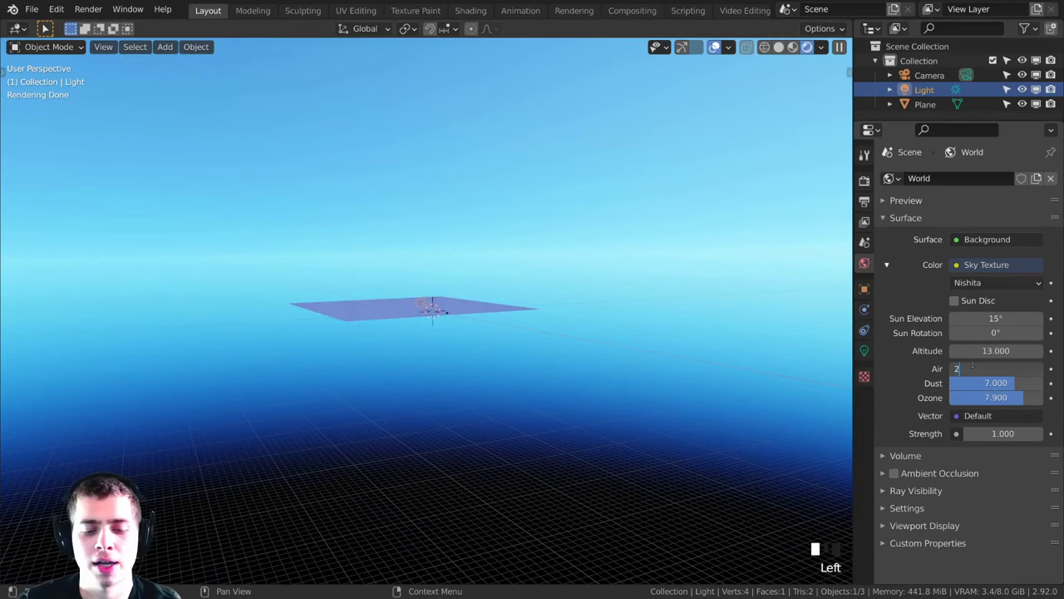
{"action": "type", "text": "2.6"}
{"action": "key", "text": "Return"}
{"action": "middle_click_drag", "start_coordinate": [599, 333], "coordinate": [456, 294]}
{"action": "double_click", "coordinate": [991, 350]}
{"action": "key", "text": "BackSpace"}
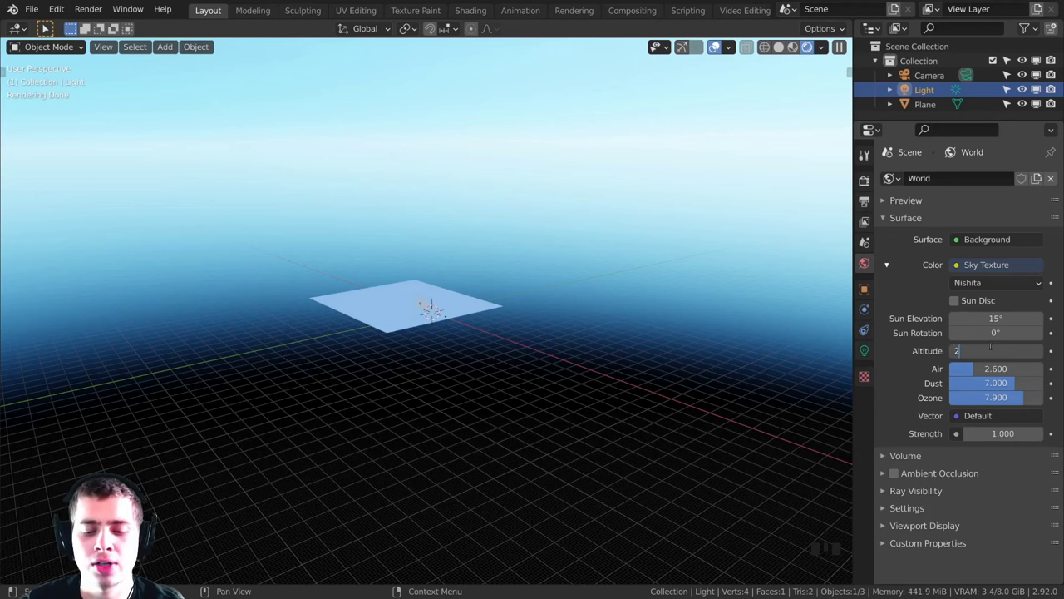
{"action": "type", "text": "2.3"}
{"action": "key", "text": "Return"}
Step: Lower the world background strength to 0.02
{"action": "middle_click_drag", "start_coordinate": [606, 409], "coordinate": [532, 331]}
{"action": "scroll", "coordinate": [470, 356], "scroll_direction": "up", "scroll_amount": 1}
{"action": "scroll", "coordinate": [458, 321], "scroll_direction": "up", "scroll_amount": 2}
{"action": "scroll", "coordinate": [566, 344], "scroll_direction": "up", "scroll_amount": 3}
{"action": "scroll", "coordinate": [566, 345], "scroll_direction": "up", "scroll_amount": 1}
{"action": "scroll", "coordinate": [544, 333], "scroll_direction": "up", "scroll_amount": 1}
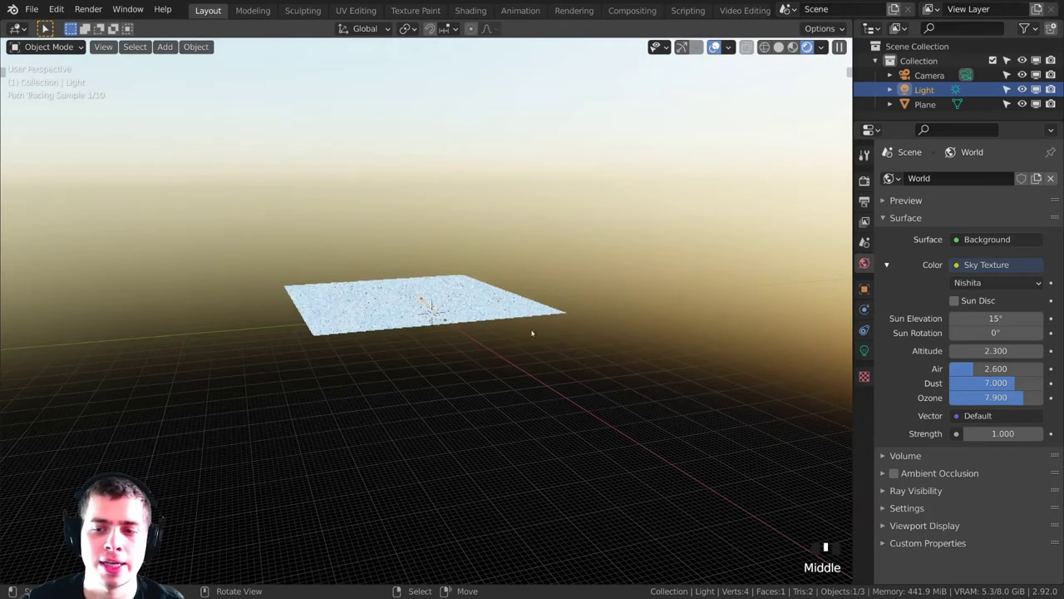
{"action": "left_click", "coordinate": [1004, 433]}
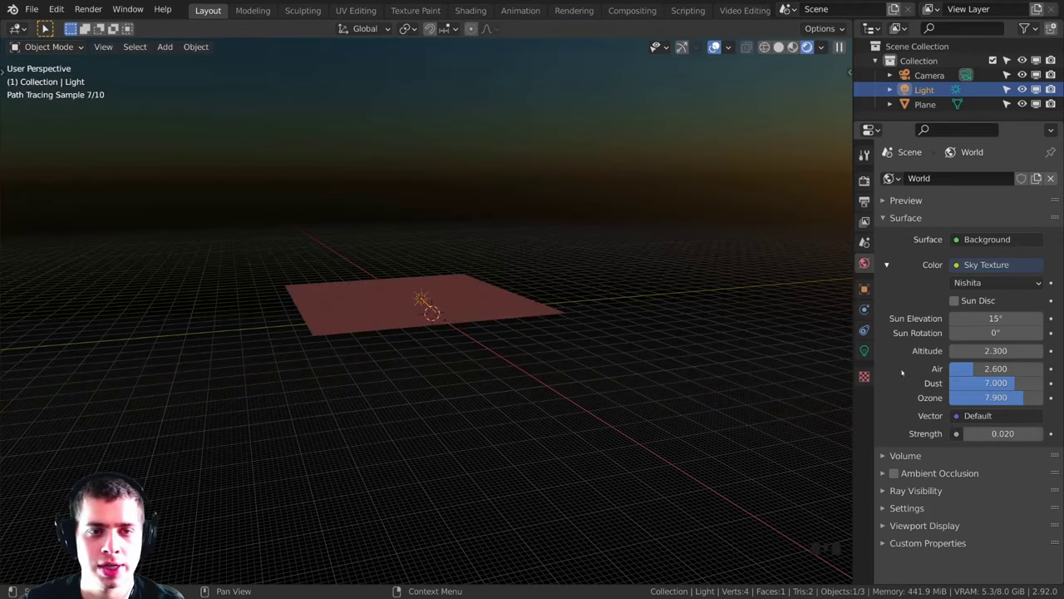
Step: Return the viewport to solid shading after checking the sky's glow around the ground plane
{"action": "middle_click_drag", "start_coordinate": [799, 391], "coordinate": [498, 88]}
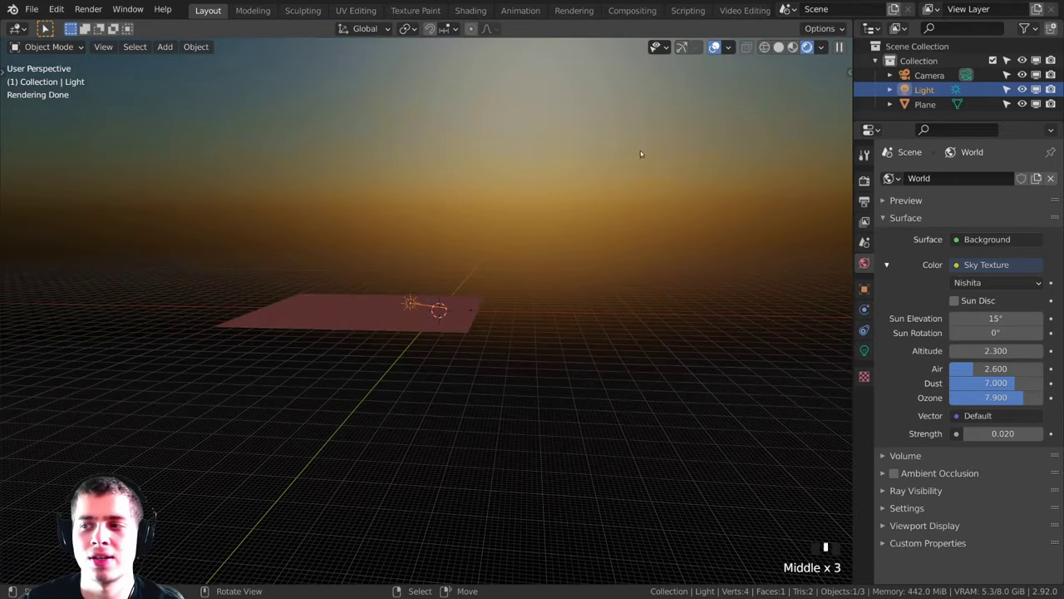
{"action": "middle_click_drag", "start_coordinate": [640, 157], "coordinate": [632, 146]}
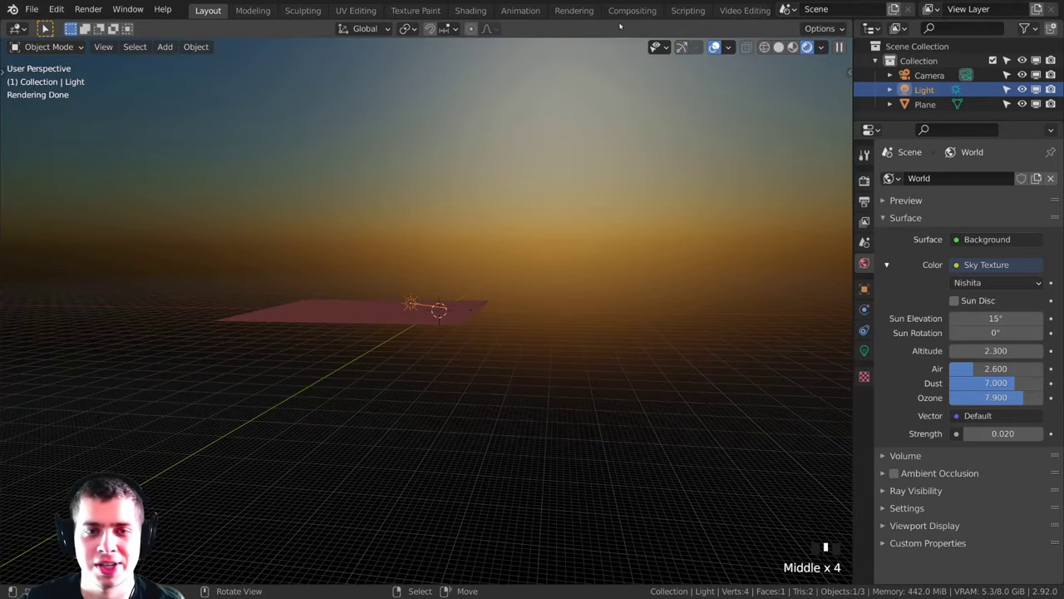
{"action": "middle_click_drag", "start_coordinate": [642, 212], "coordinate": [385, 185]}
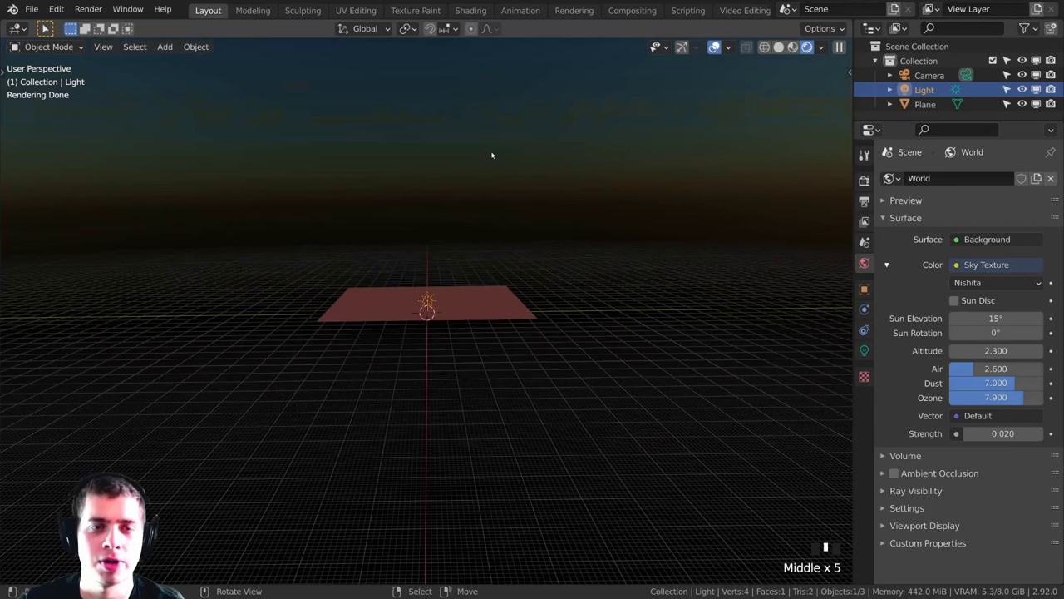
{"action": "scroll", "coordinate": [539, 220], "scroll_direction": "up", "scroll_amount": 3}
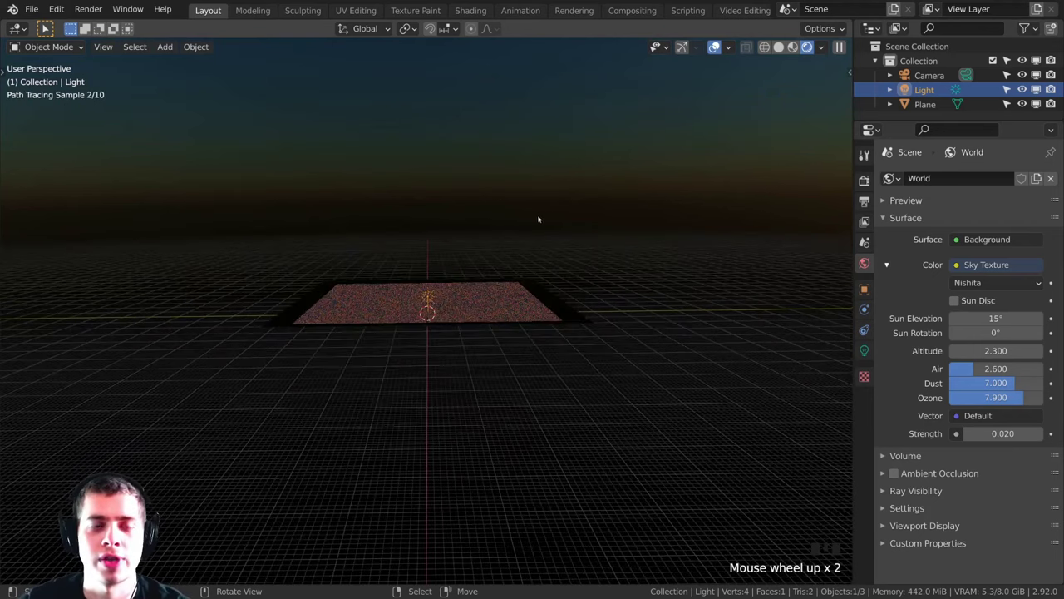
{"action": "key", "text": "z"}
{"action": "left_click", "coordinate": [713, 174]}
{"action": "scroll", "coordinate": [536, 66], "scroll_direction": "up", "scroll_amount": 2}
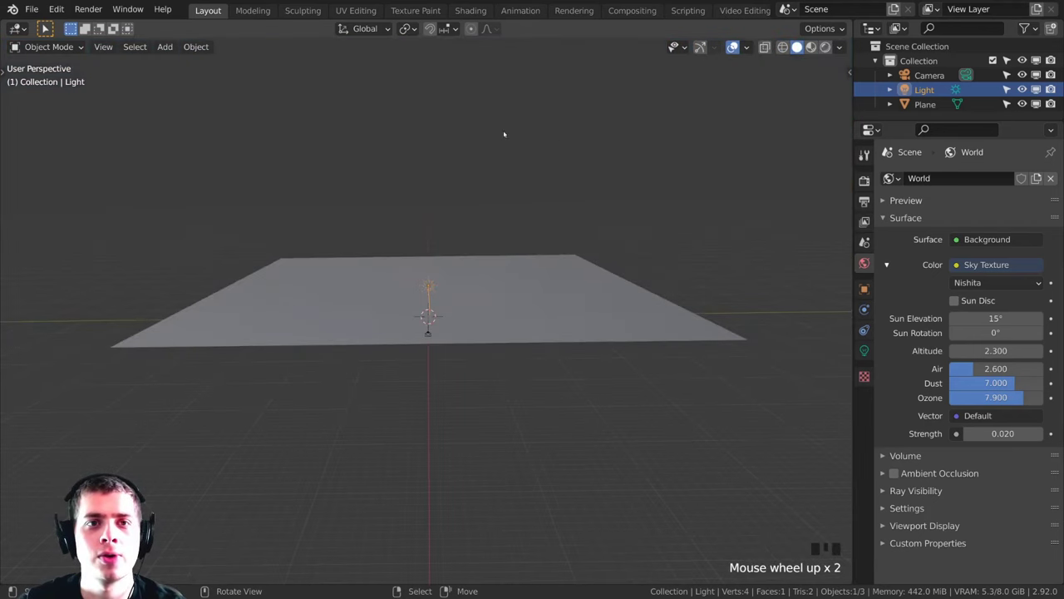
Step: Open the Shading workspace and display the World shader nodes
{"action": "left_click", "coordinate": [470, 10]}
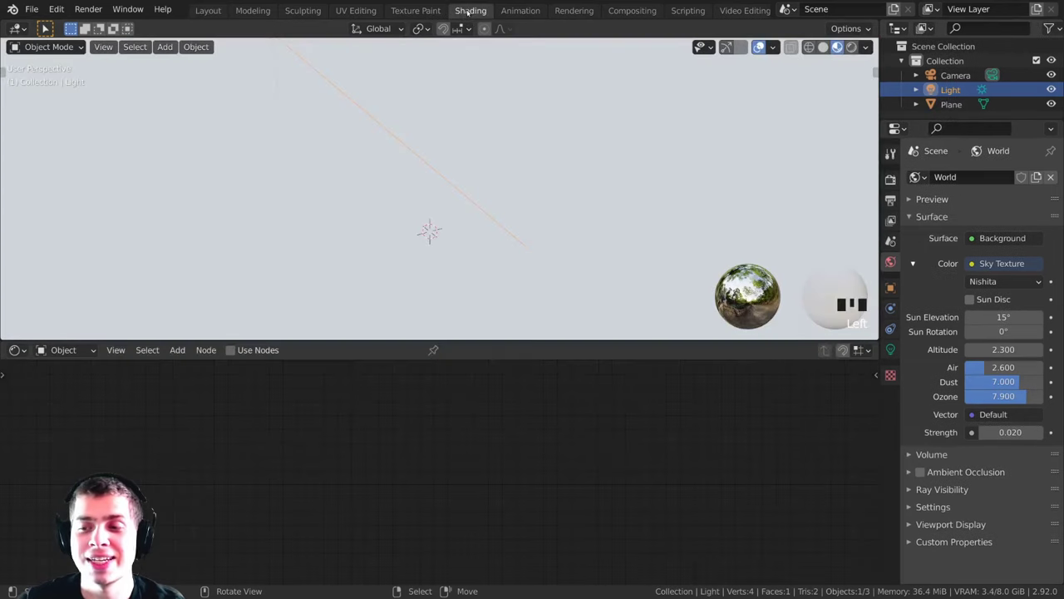
{"action": "left_click", "coordinate": [59, 350]}
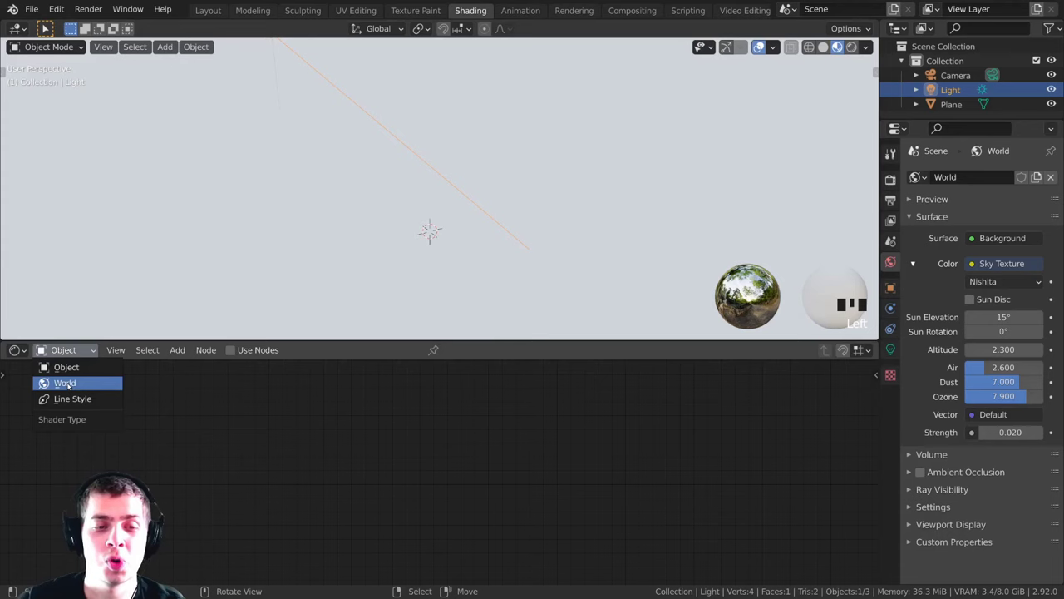
{"action": "left_click", "coordinate": [65, 383]}
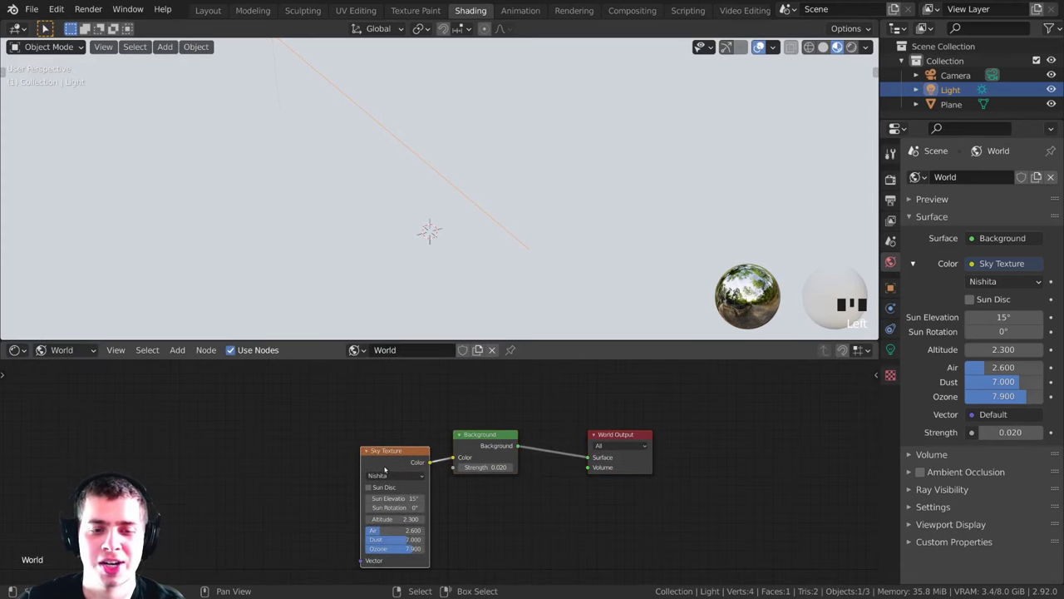
Step: Show the Shading workspace's 3D view in rendered mode with the ground plane and sky in view
{"action": "left_click_drag", "start_coordinate": [385, 471], "coordinate": [382, 463]}
{"action": "scroll", "coordinate": [420, 280], "scroll_direction": "down", "scroll_amount": 5}
{"action": "key", "text": "z"}
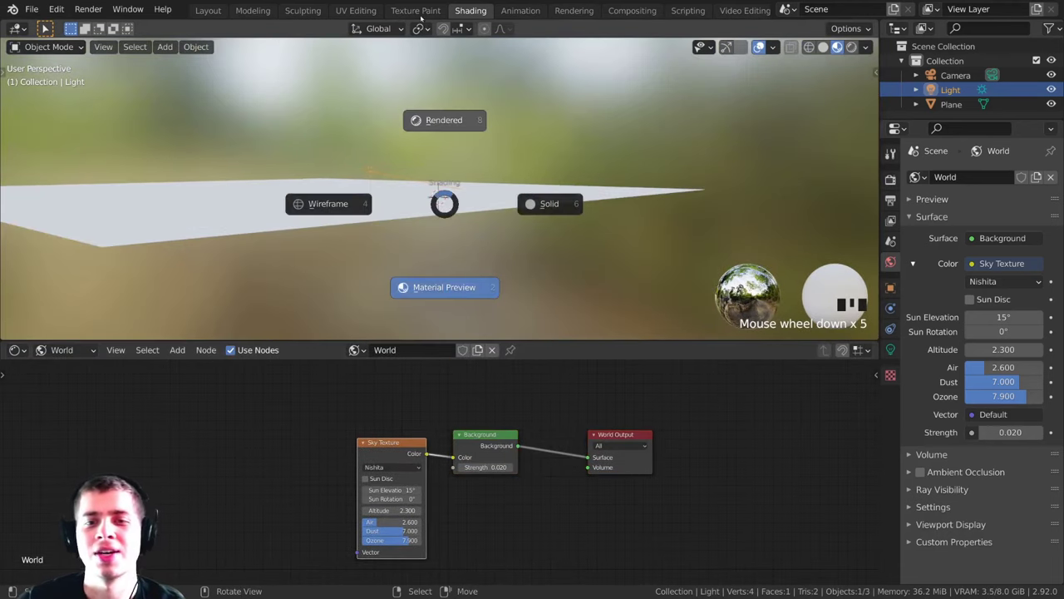
{"action": "left_click", "coordinate": [421, 17]}
{"action": "mouse_move", "coordinate": [462, 117]}
{"action": "middle_mouse_down"}
{"action": "mouse_move", "coordinate": [538, 121]}
{"action": "mouse_move", "coordinate": [466, 160]}
{"action": "mouse_move", "coordinate": [374, 152]}
{"action": "middle_mouse_up"}
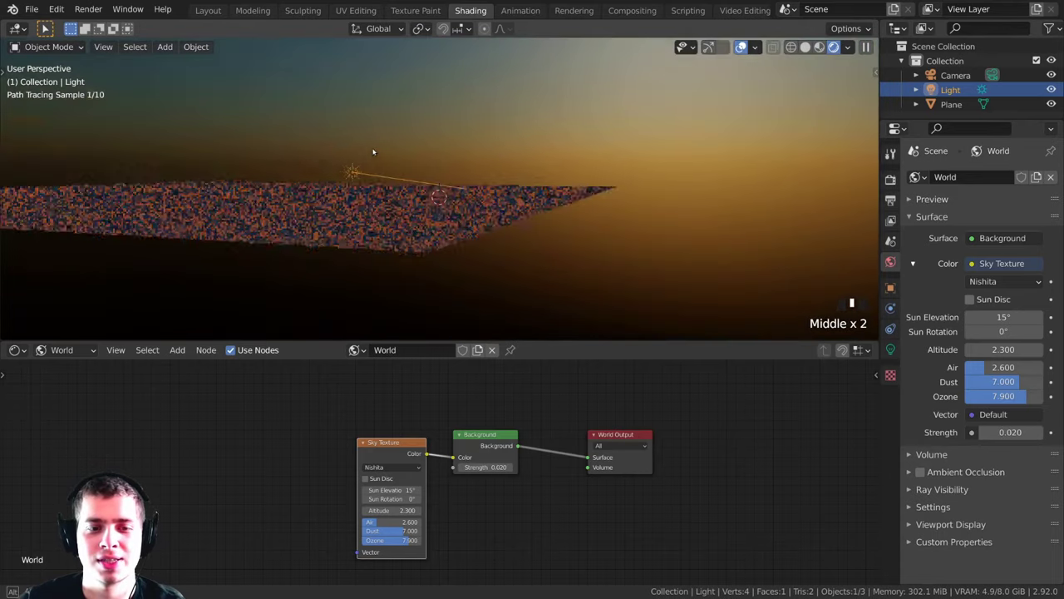
Step: Add Texture Coordinate and Mapping nodes feeding the Sky Texture's vector input
{"action": "left_click_drag", "start_coordinate": [393, 458], "coordinate": [390, 449]}
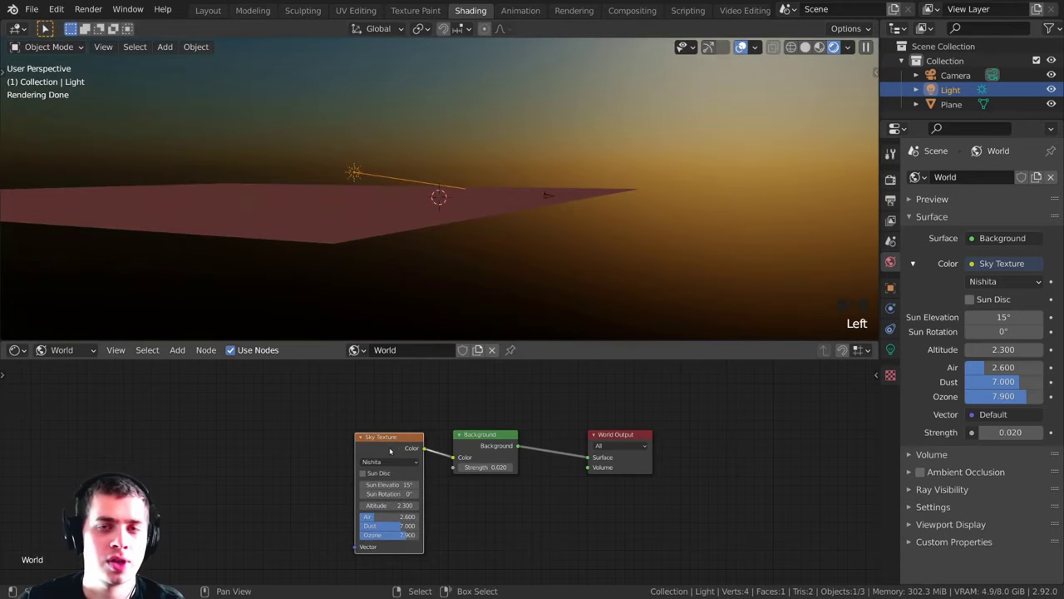
{"action": "middle_click_drag", "start_coordinate": [390, 450], "coordinate": [415, 447]}
{"action": "scroll", "coordinate": [415, 445], "scroll_direction": "up", "scroll_amount": 1}
{"action": "left_click_drag", "start_coordinate": [414, 432], "coordinate": [417, 431]}
{"action": "scroll", "coordinate": [421, 432], "scroll_direction": "down", "scroll_amount": 1}
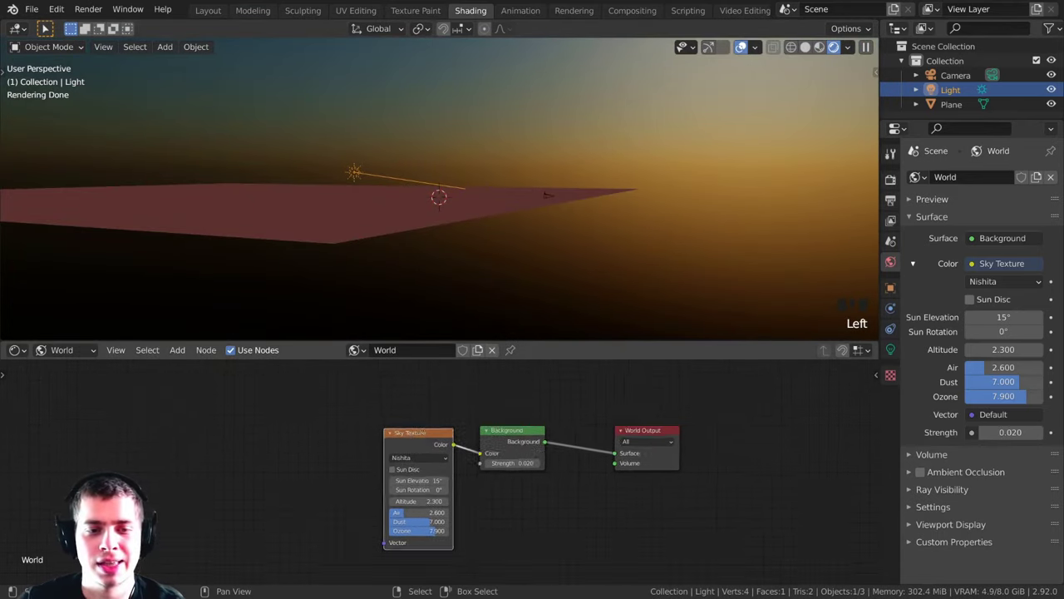
{"action": "scroll", "coordinate": [465, 426], "scroll_direction": "up", "scroll_amount": 2}
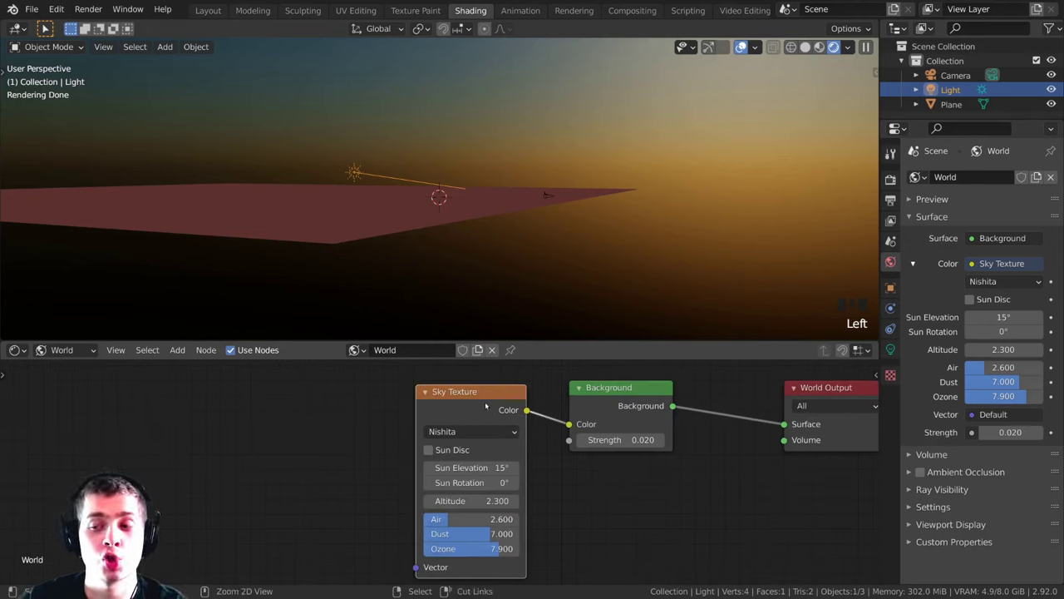
{"action": "key", "text": "ctrl+t"}
Step: Arrange the Texture Coordinate and Mapping nodes neatly beside the Sky Texture node
{"action": "middle_click_drag", "start_coordinate": [153, 494], "coordinate": [204, 480]}
{"action": "left_click_drag", "start_coordinate": [179, 478], "coordinate": [170, 449]}
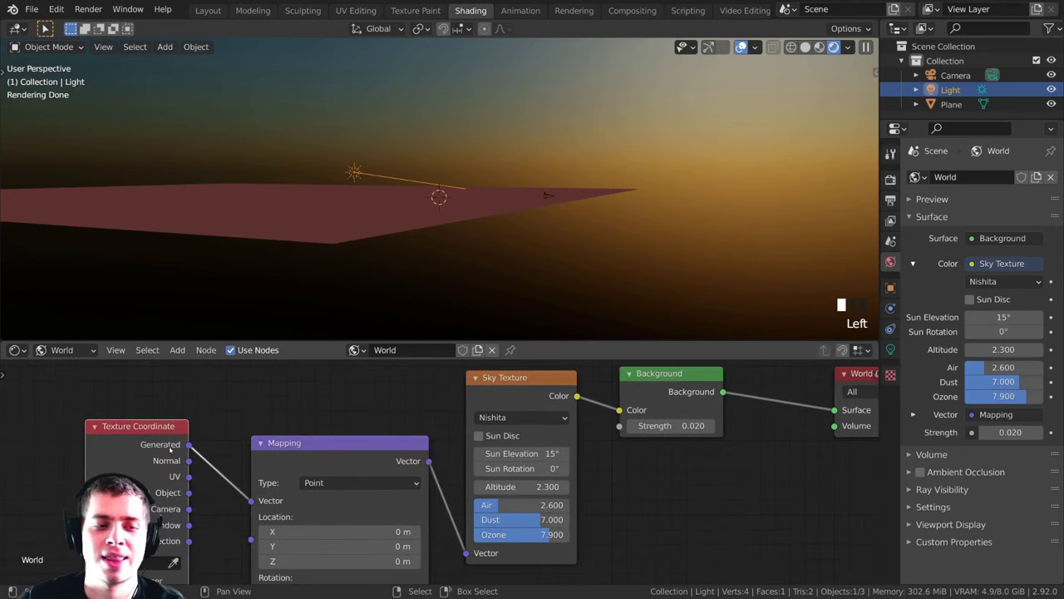
{"action": "left_click_drag", "start_coordinate": [302, 455], "coordinate": [296, 432]}
{"action": "left_click_drag", "start_coordinate": [105, 451], "coordinate": [115, 444]}
{"action": "left_click_drag", "start_coordinate": [352, 435], "coordinate": [355, 418]}
{"action": "scroll", "coordinate": [342, 470], "scroll_direction": "down", "scroll_amount": 4}
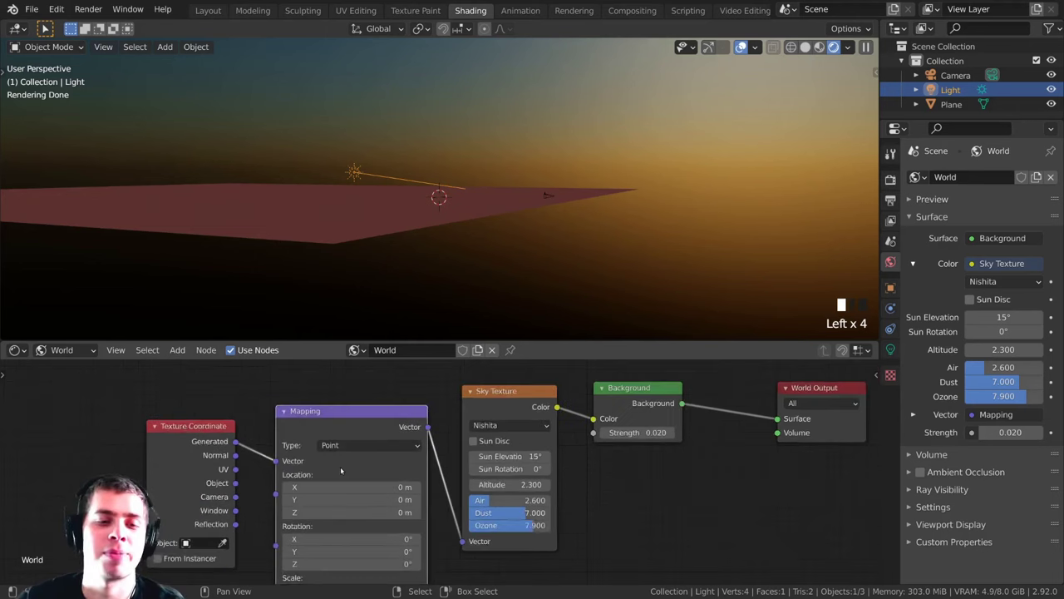
Step: Set the Mapping node's Z rotation to -90°
{"action": "middle_click_drag", "start_coordinate": [337, 526], "coordinate": [356, 489]}
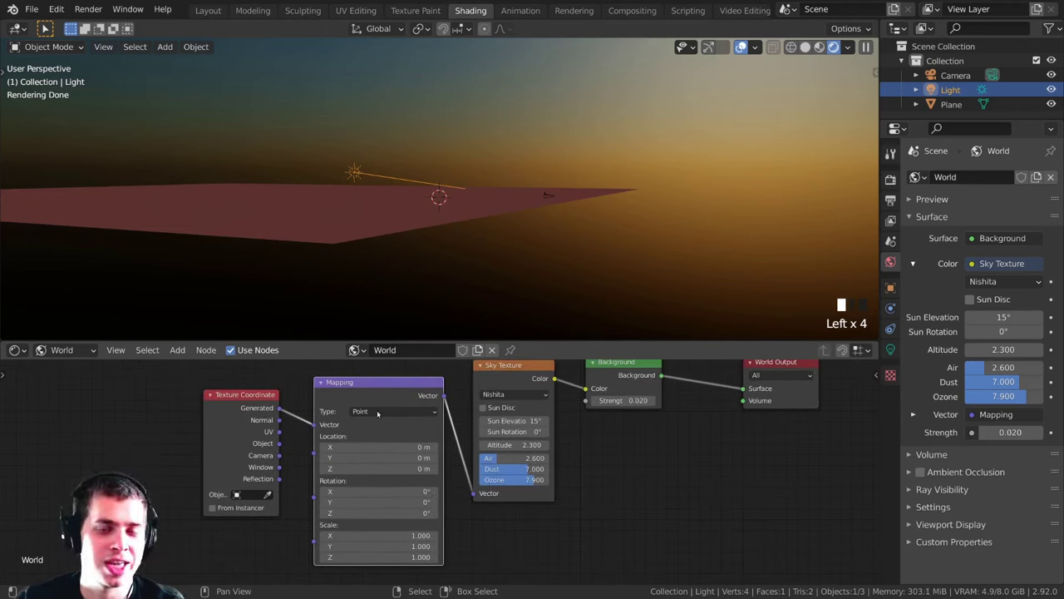
{"action": "scroll", "coordinate": [391, 499], "scroll_direction": "up", "scroll_amount": 3}
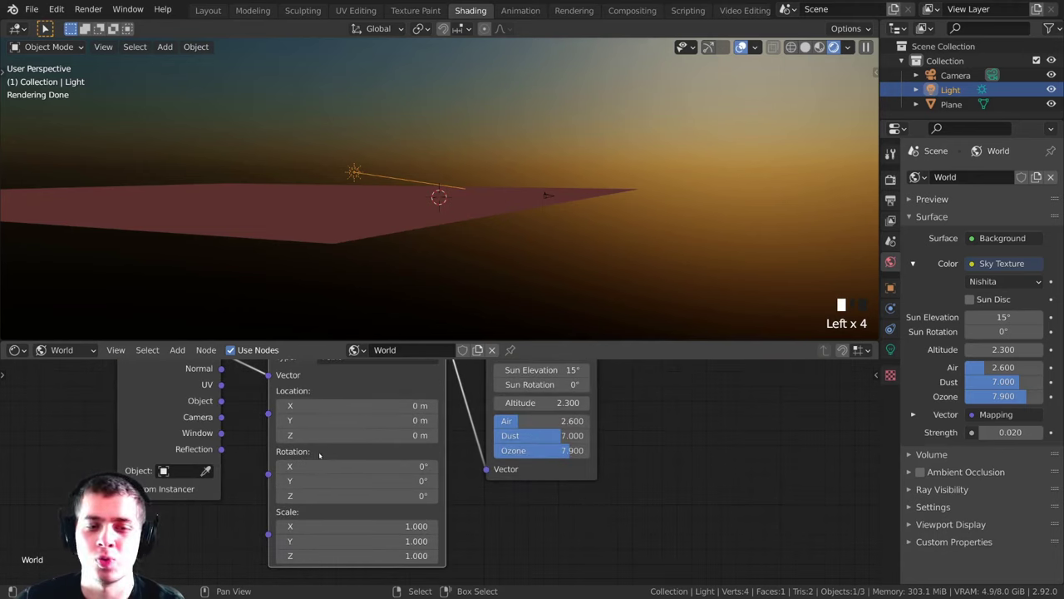
{"action": "left_click", "coordinate": [329, 496]}
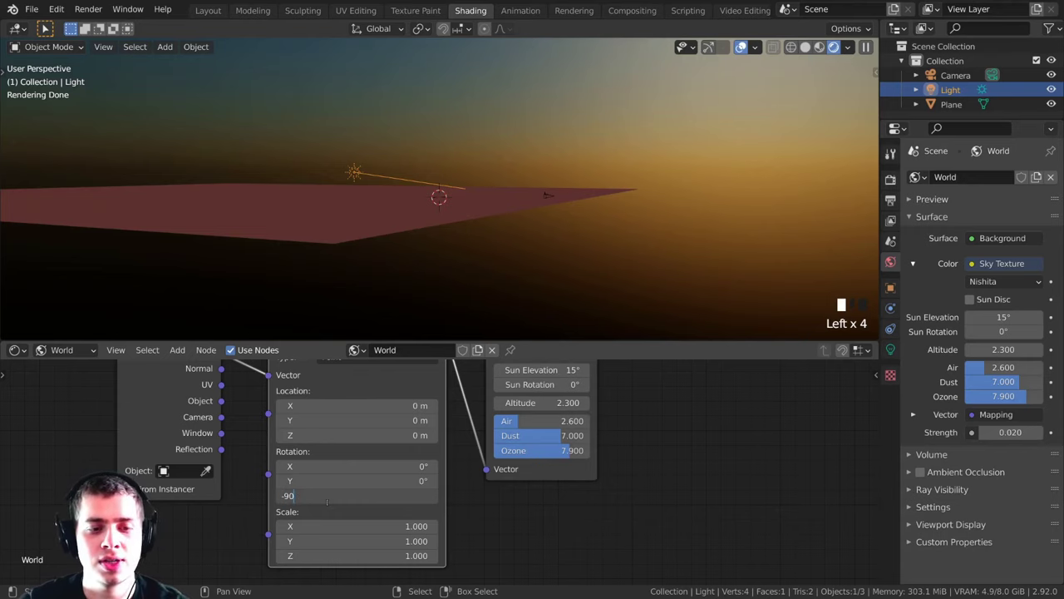
{"action": "key", "text": "Return"}
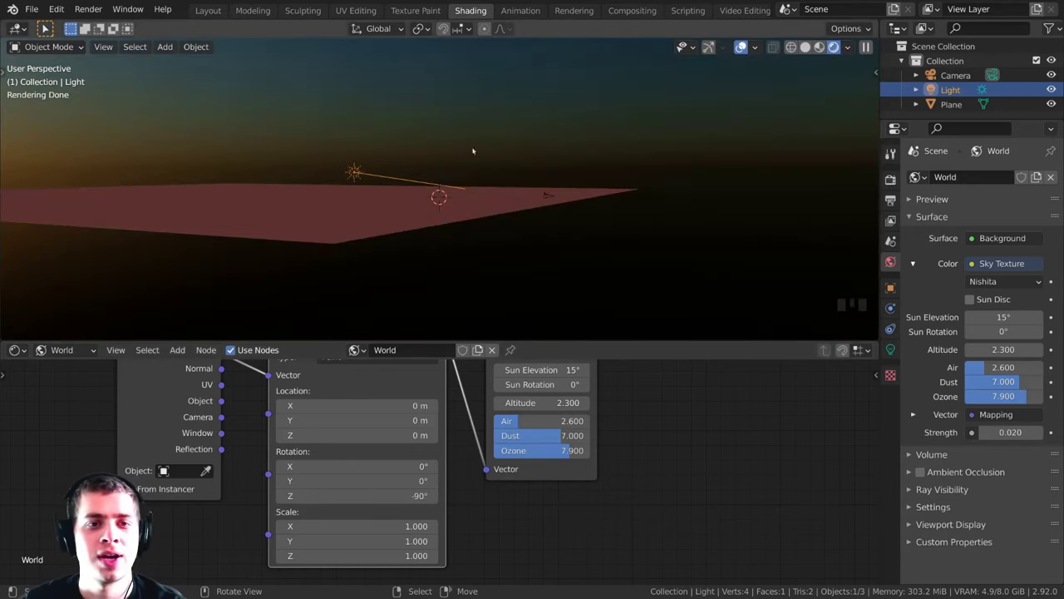
Step: Examine the direction of the rotated sky's glow relative to the ground plane and the camera
{"action": "scroll", "coordinate": [473, 150], "scroll_direction": "down", "scroll_amount": 5}
{"action": "middle_click_drag", "start_coordinate": [474, 149], "coordinate": [441, 159]}
{"action": "key", "text": "KP_0"}
{"action": "scroll", "coordinate": [441, 160], "scroll_direction": "down", "scroll_amount": 13}
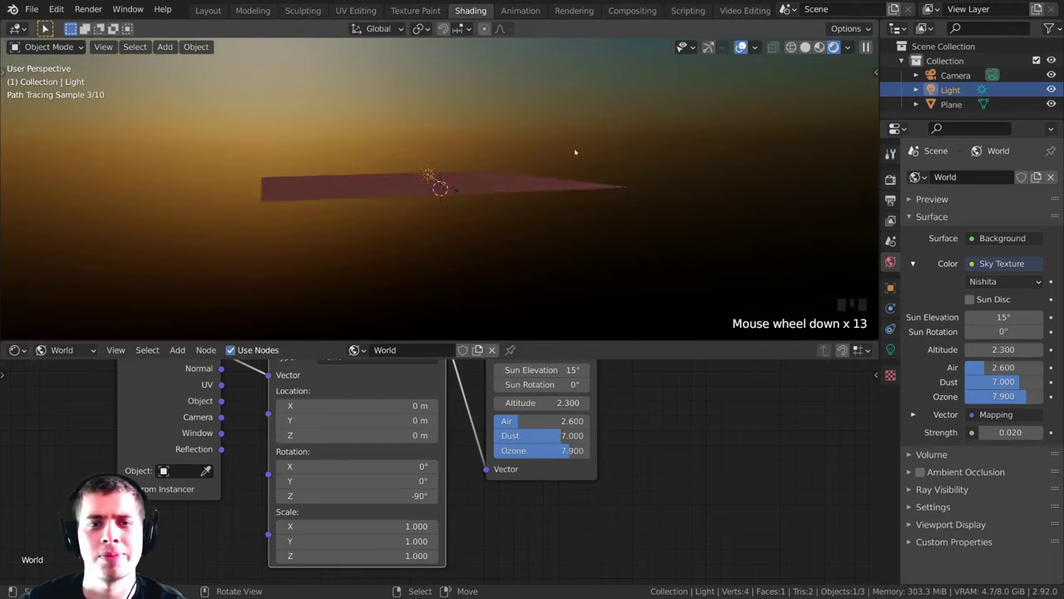
{"action": "scroll", "coordinate": [440, 159], "scroll_direction": "up", "scroll_amount": 1}
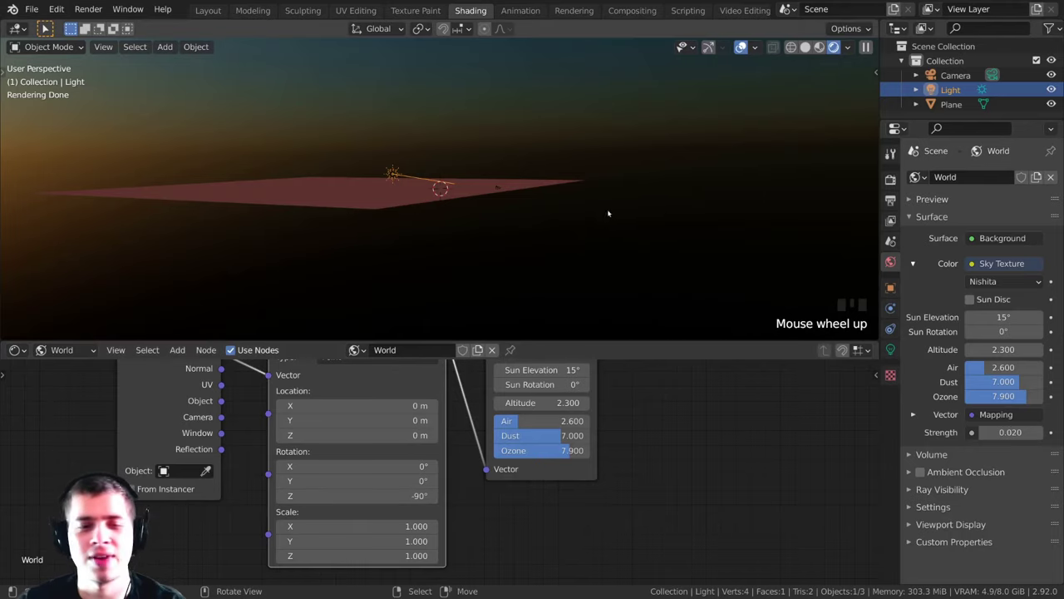
{"action": "middle_click_drag", "start_coordinate": [608, 214], "coordinate": [522, 244]}
{"action": "key", "text": "KP_0"}
{"action": "scroll", "coordinate": [534, 197], "scroll_direction": "up", "scroll_amount": 3}
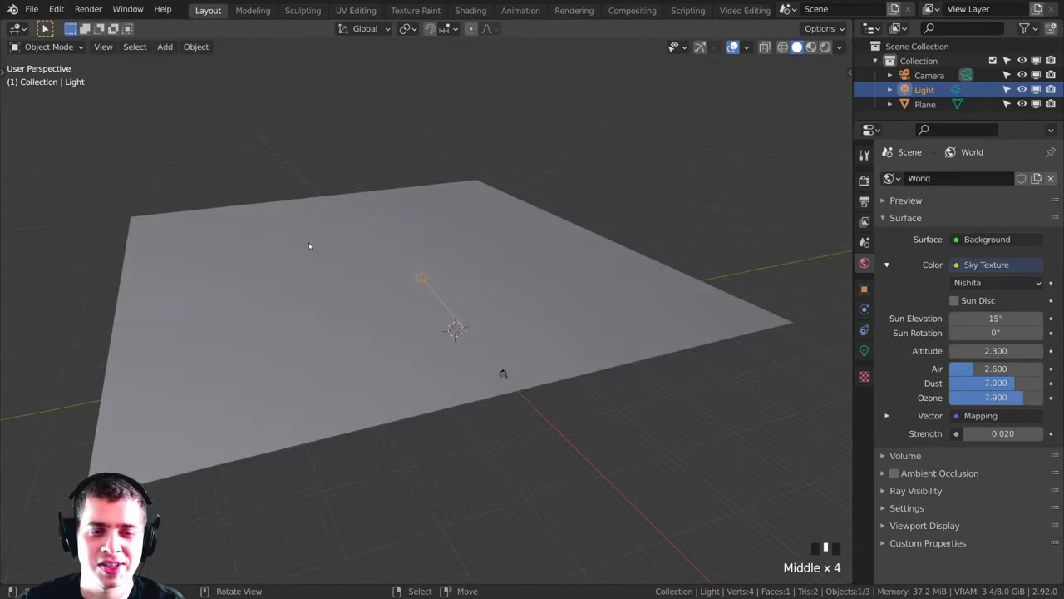
Step: Add a Landscape mesh to the scene in the Layout workspace
{"action": "middle_click_drag", "start_coordinate": [309, 246], "coordinate": [444, 166]}
{"action": "key", "text": "shift+a"}
{"action": "mouse_move", "coordinate": [445, 167]}
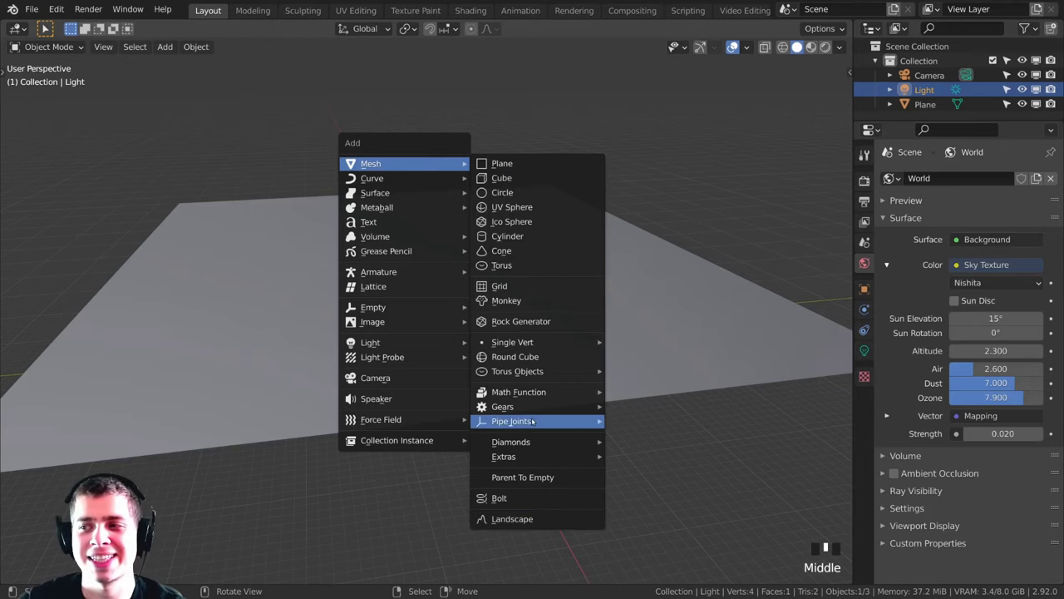
{"action": "left_click", "coordinate": [522, 520]}
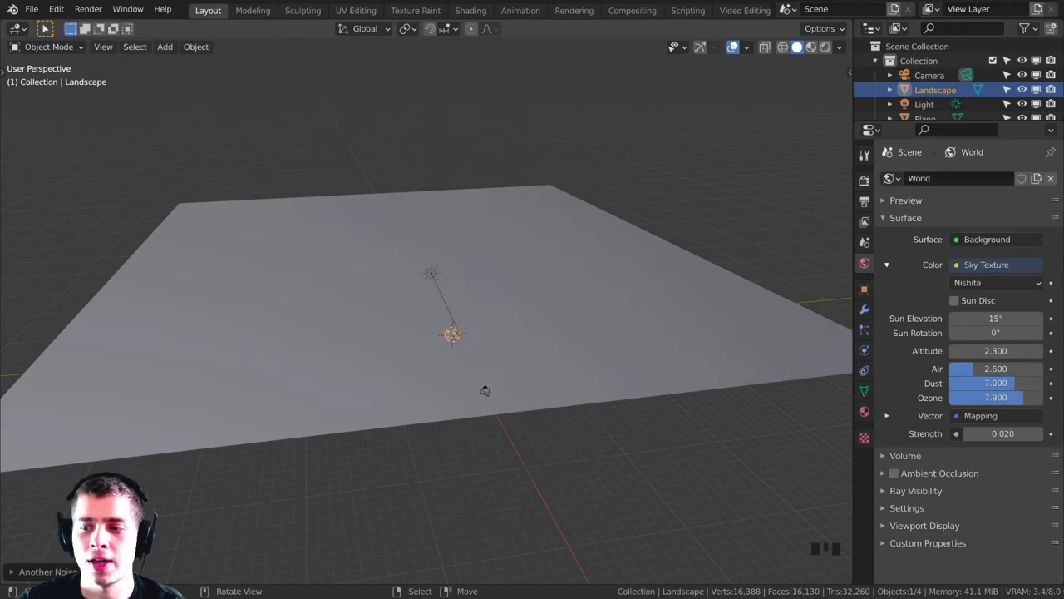
Step: Expand the new landscape's creation settings and frame the mesh in the 3D view
{"action": "left_click", "coordinate": [15, 572]}
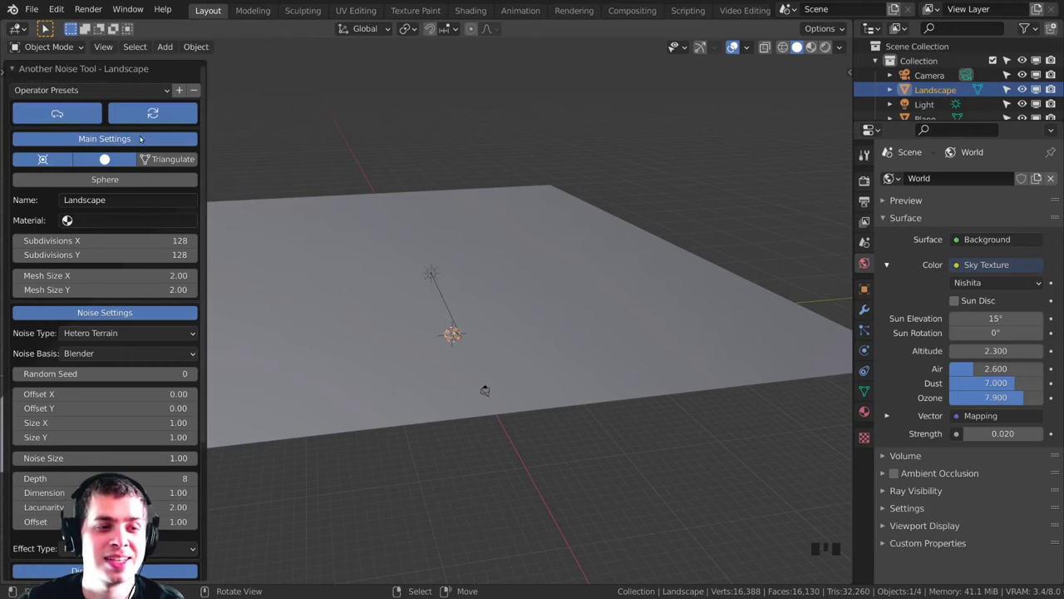
{"action": "scroll", "coordinate": [140, 139], "scroll_direction": "down", "scroll_amount": 1}
{"action": "scroll", "coordinate": [399, 325], "scroll_direction": "up", "scroll_amount": 5}
{"action": "middle_click_drag", "start_coordinate": [401, 329], "coordinate": [415, 241]}
{"action": "scroll", "coordinate": [465, 282], "scroll_direction": "up", "scroll_amount": 3}
{"action": "middle_click_drag", "start_coordinate": [483, 298], "coordinate": [610, 230], "text": "shift"}
{"action": "key", "text": "KP_Decimal"}
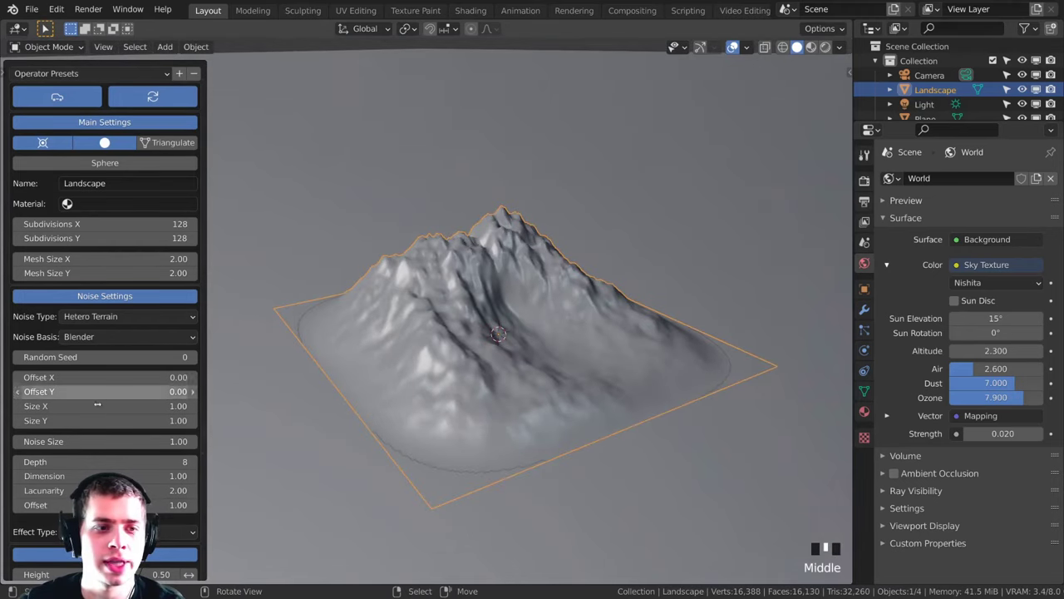
Step: Set the landscape's random seed to 4
{"action": "left_click", "coordinate": [192, 356]}
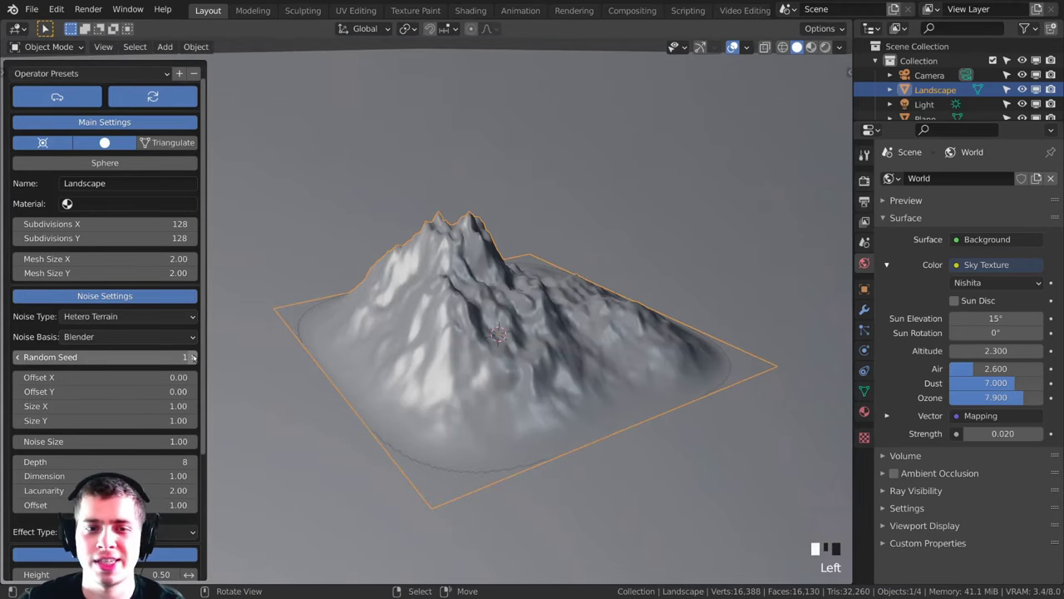
{"action": "left_click", "coordinate": [194, 358]}
{"action": "middle_click_drag", "start_coordinate": [374, 323], "coordinate": [411, 341]}
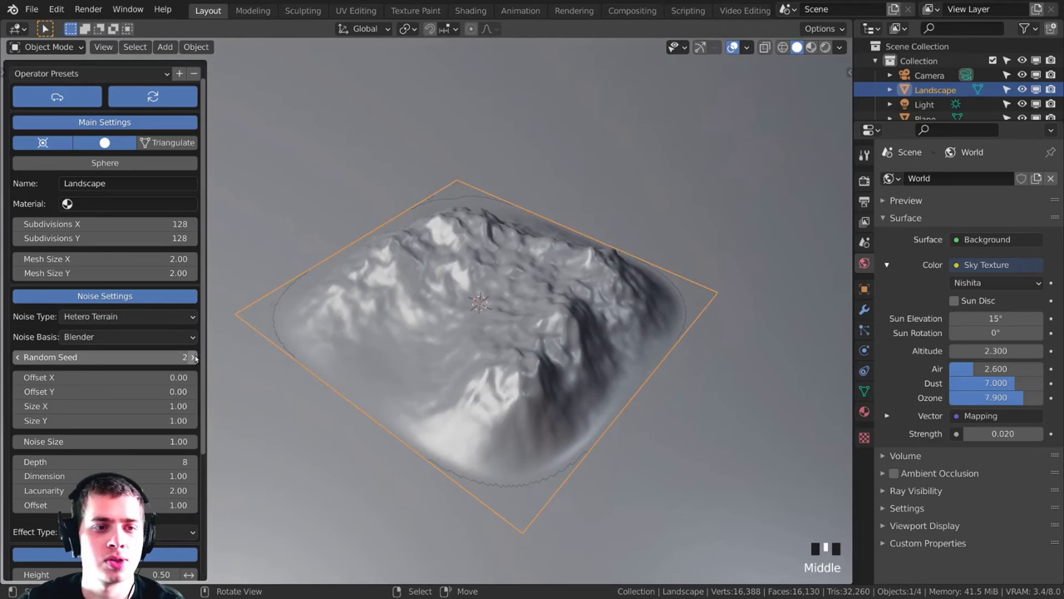
{"action": "left_click", "coordinate": [196, 357]}
{"action": "middle_click_drag", "start_coordinate": [307, 354], "coordinate": [375, 320]}
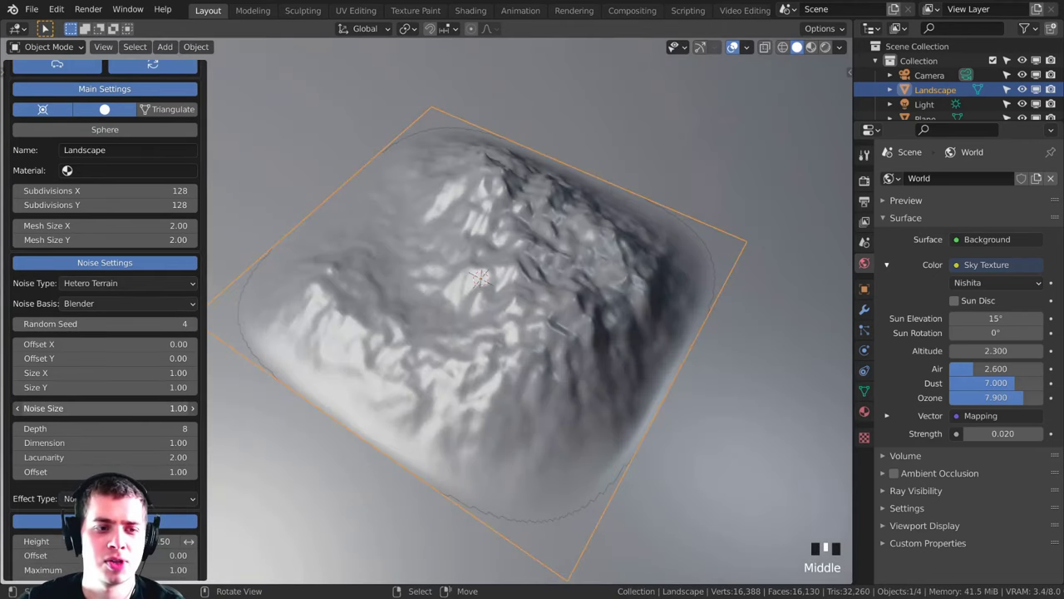
Step: Set the landscape's noise size to 0.55 and its X and Y subdivisions to 200
{"action": "left_click_drag", "start_coordinate": [105, 408], "coordinate": [67, 409]}
{"action": "scroll", "coordinate": [125, 350], "scroll_direction": "up", "scroll_amount": 2}
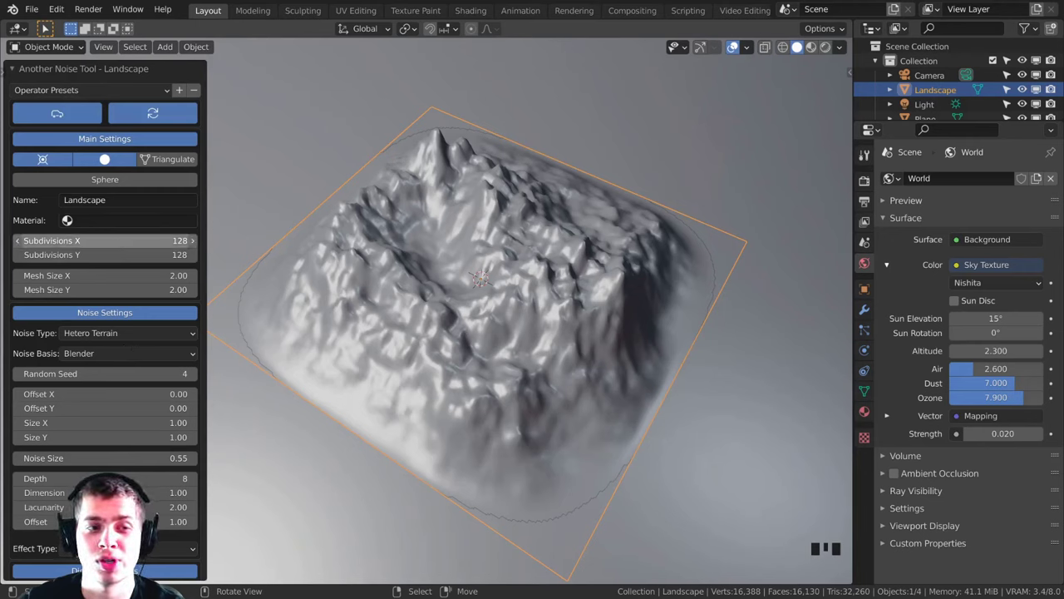
{"action": "left_click_drag", "start_coordinate": [116, 240], "coordinate": [117, 252]}
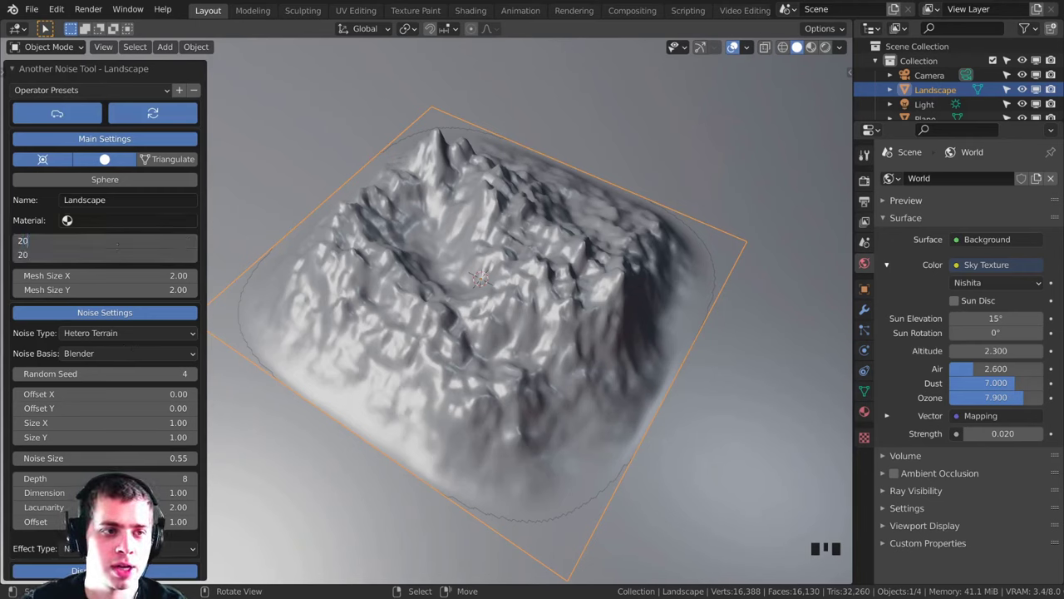
{"action": "key", "text": "Return"}
Step: Examine the refined terrain shape and the landscape's main, noise and displacement settings
{"action": "mouse_move", "coordinate": [466, 316]}
{"action": "middle_mouse_down"}
{"action": "mouse_move", "coordinate": [481, 330]}
{"action": "mouse_move", "coordinate": [458, 315]}
{"action": "middle_mouse_up"}
{"action": "scroll", "coordinate": [480, 330], "scroll_direction": "up", "scroll_amount": 2}
{"action": "scroll", "coordinate": [481, 330], "scroll_direction": "down", "scroll_amount": 3}
{"action": "scroll", "coordinate": [155, 389], "scroll_direction": "down", "scroll_amount": 8}
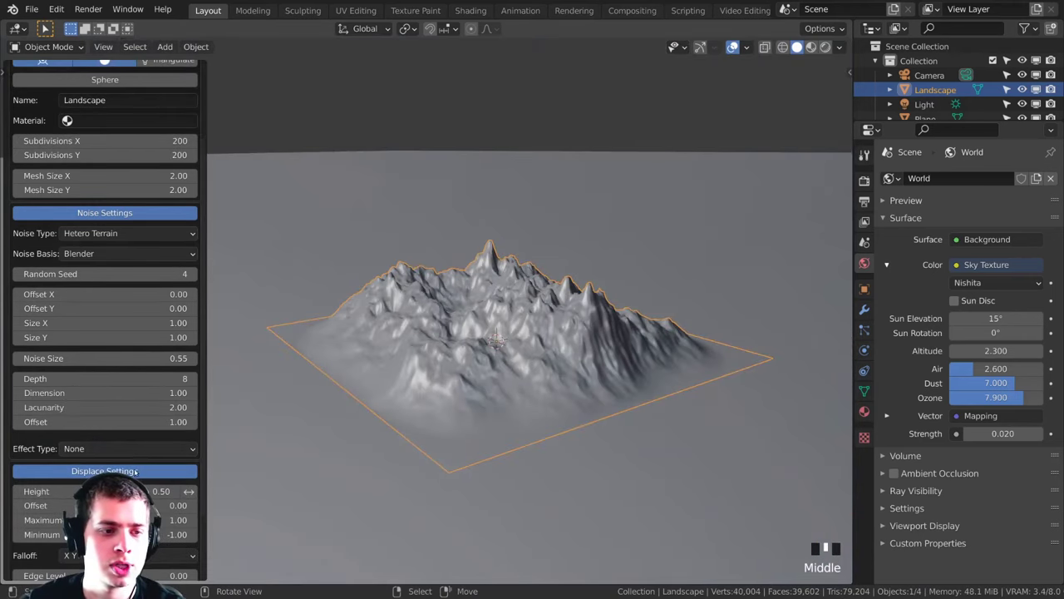
{"action": "scroll", "coordinate": [115, 441], "scroll_direction": "up", "scroll_amount": 5}
{"action": "scroll", "coordinate": [114, 441], "scroll_direction": "up", "scroll_amount": 3}
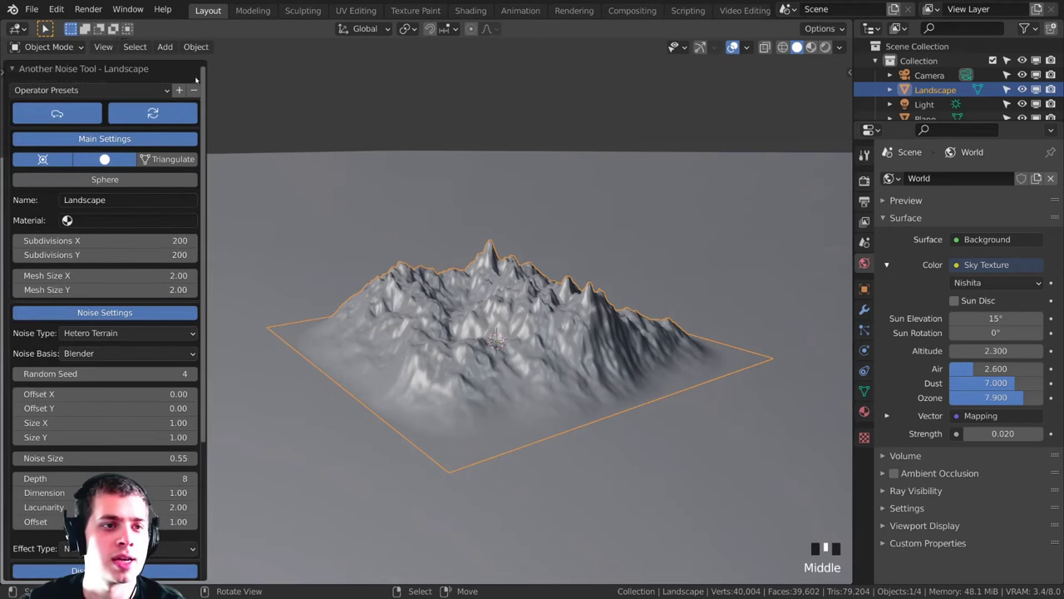
{"action": "scroll", "coordinate": [116, 456], "scroll_direction": "down", "scroll_amount": 2}
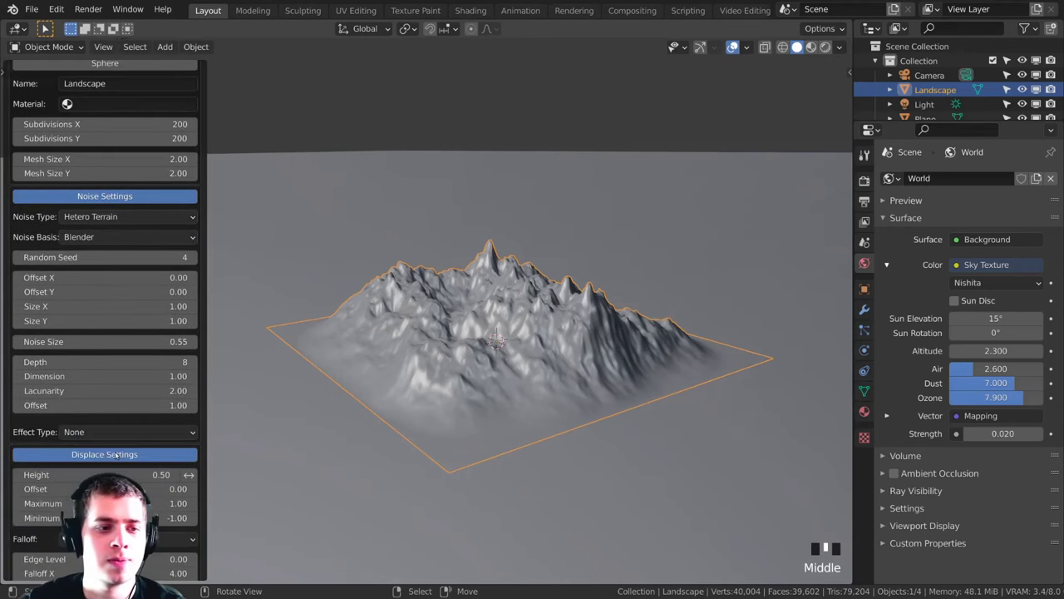
{"action": "scroll", "coordinate": [524, 283], "scroll_direction": "down", "scroll_amount": 4}
Step: Move the landscape along the global Y axis to clear space at the scene's origin
{"action": "middle_click_drag", "start_coordinate": [524, 282], "coordinate": [472, 316]}
{"action": "scroll", "coordinate": [472, 315], "scroll_direction": "up", "scroll_amount": 1}
{"action": "key", "text": "g"}
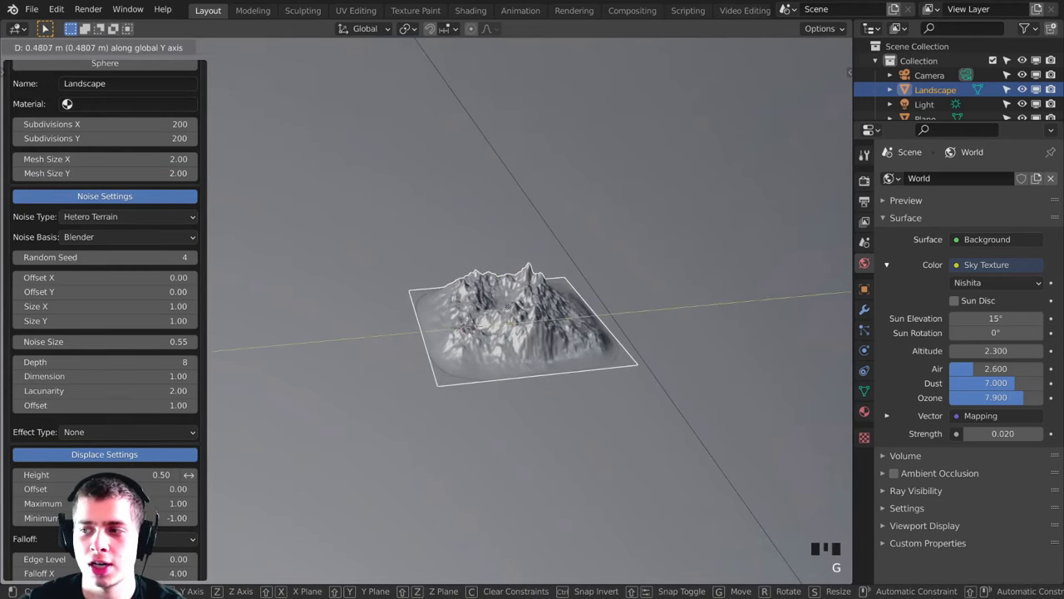
{"action": "left_click", "coordinate": [737, 282]}
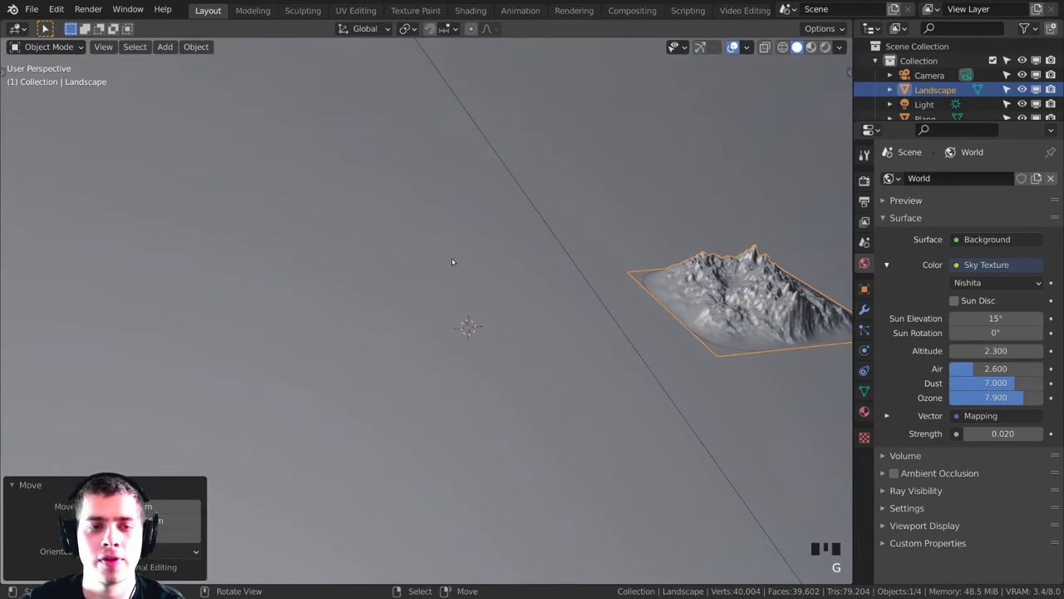
Step: Add a second Landscape mesh at the scene's origin
{"action": "key", "text": "shift+a"}
{"action": "mouse_move", "coordinate": [451, 256]}
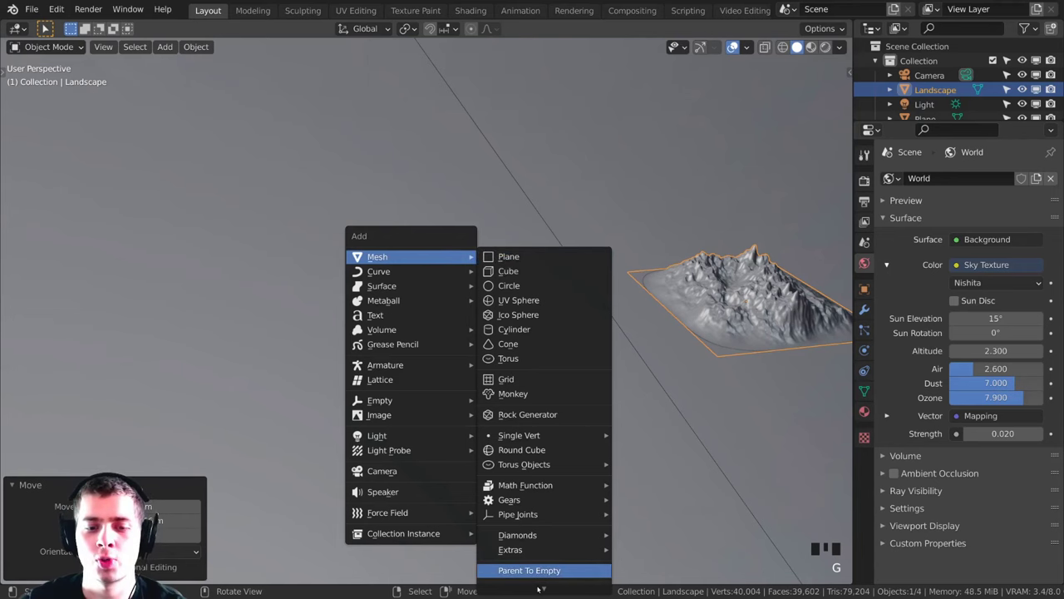
{"action": "mouse_move", "coordinate": [539, 589]}
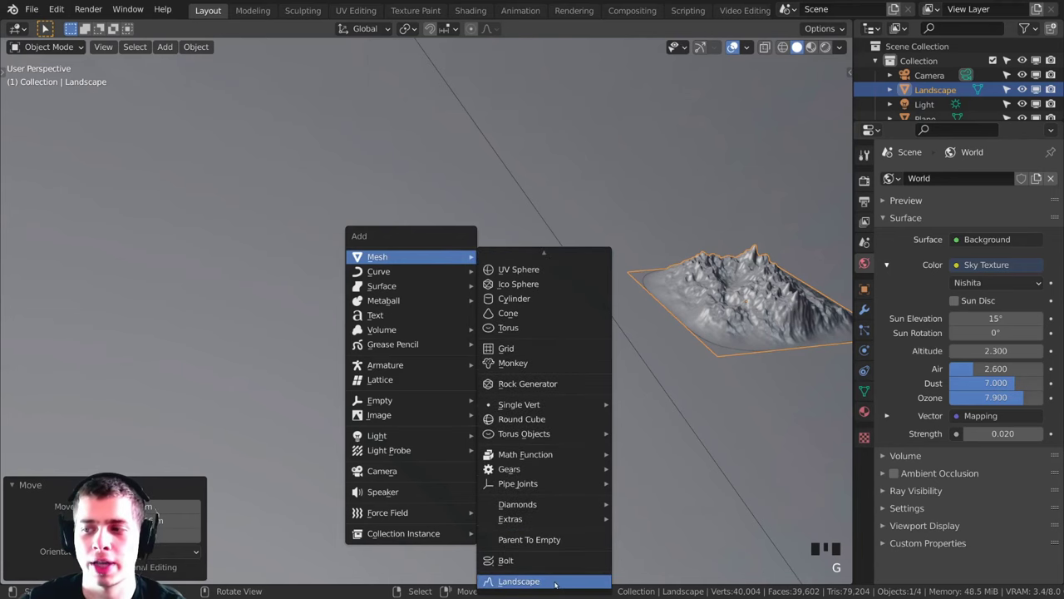
{"action": "left_click", "coordinate": [555, 582]}
Step: Set the second landscape's random seed to 13 and collapse its creation settings
{"action": "scroll", "coordinate": [590, 329], "scroll_direction": "up", "scroll_amount": 3}
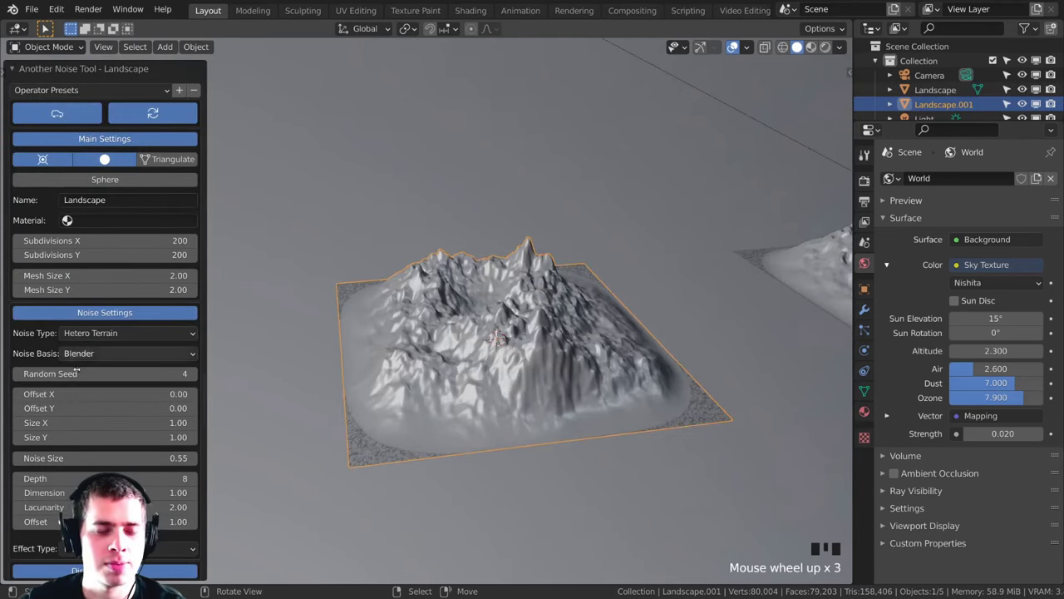
{"action": "left_click", "coordinate": [193, 374]}
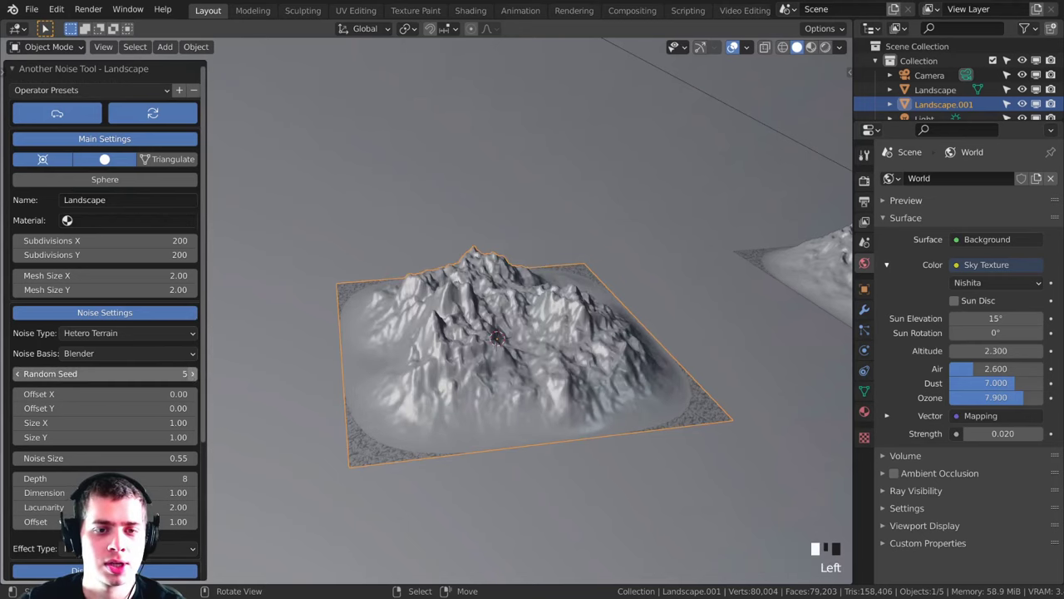
{"action": "left_click", "coordinate": [192, 374]}
{"action": "left_click", "coordinate": [192, 374]}
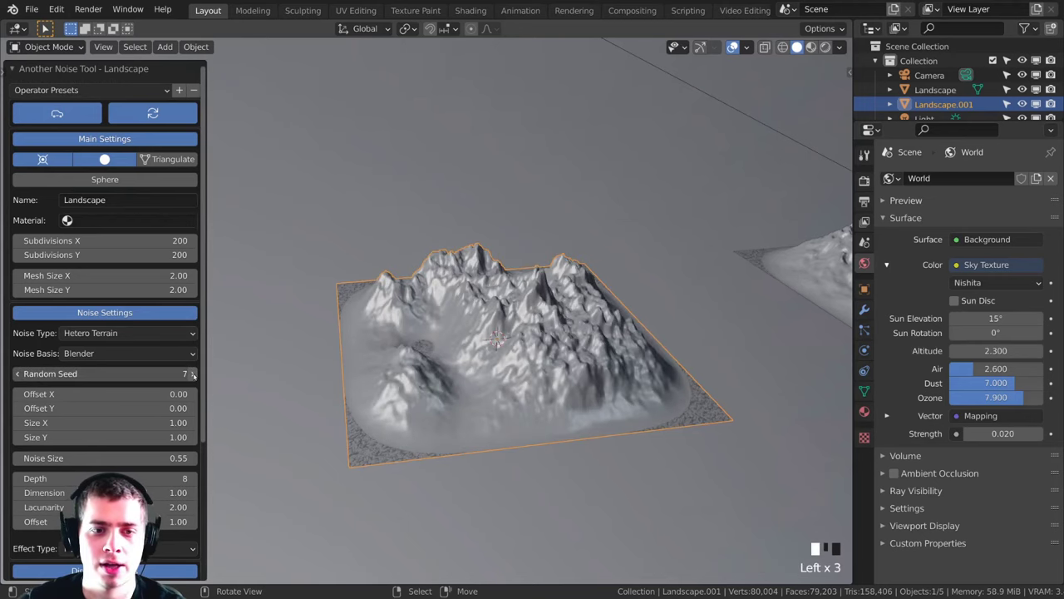
{"action": "left_click", "coordinate": [192, 374]}
{"action": "scroll", "coordinate": [510, 261], "scroll_direction": "down", "scroll_amount": 6}
{"action": "middle_click_drag", "start_coordinate": [511, 261], "coordinate": [266, 183]}
{"action": "scroll", "coordinate": [263, 182], "scroll_direction": "down", "scroll_amount": 3}
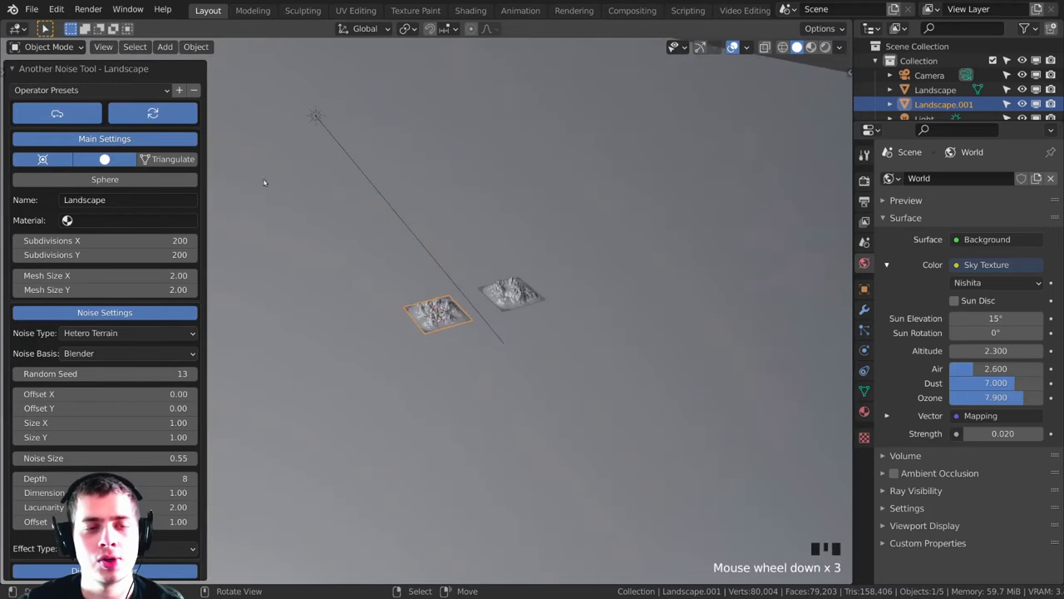
{"action": "left_click", "coordinate": [35, 70]}
Step: In the camera view, select both landscapes and lower them slightly so their flat edges sink into the ground plane
{"action": "middle_click_drag", "start_coordinate": [283, 224], "coordinate": [478, 297]}
{"action": "key", "text": "KP_0"}
{"action": "scroll", "coordinate": [443, 390], "scroll_direction": "up", "scroll_amount": 3}
{"action": "scroll", "coordinate": [477, 297], "scroll_direction": "down", "scroll_amount": 1}
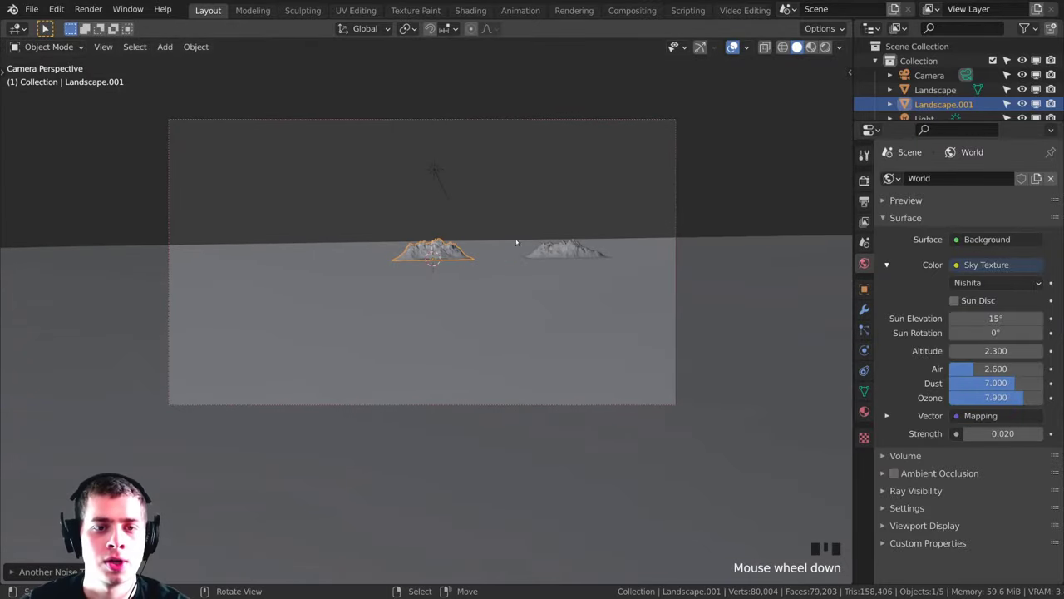
{"action": "scroll", "coordinate": [695, 209], "scroll_direction": "up", "scroll_amount": 3}
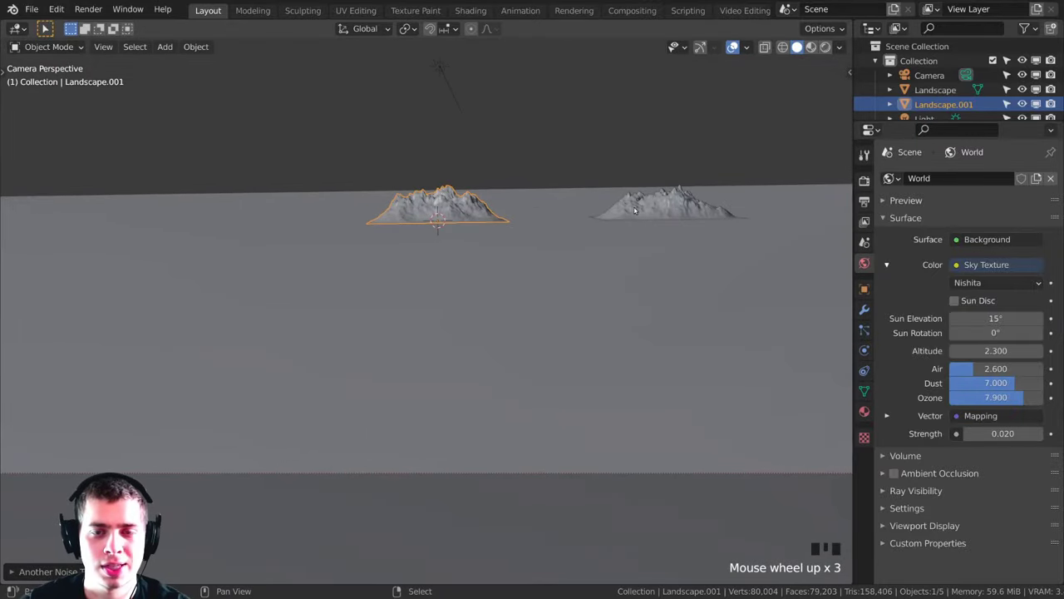
{"action": "right_click", "coordinate": [634, 210], "text": "shift"}
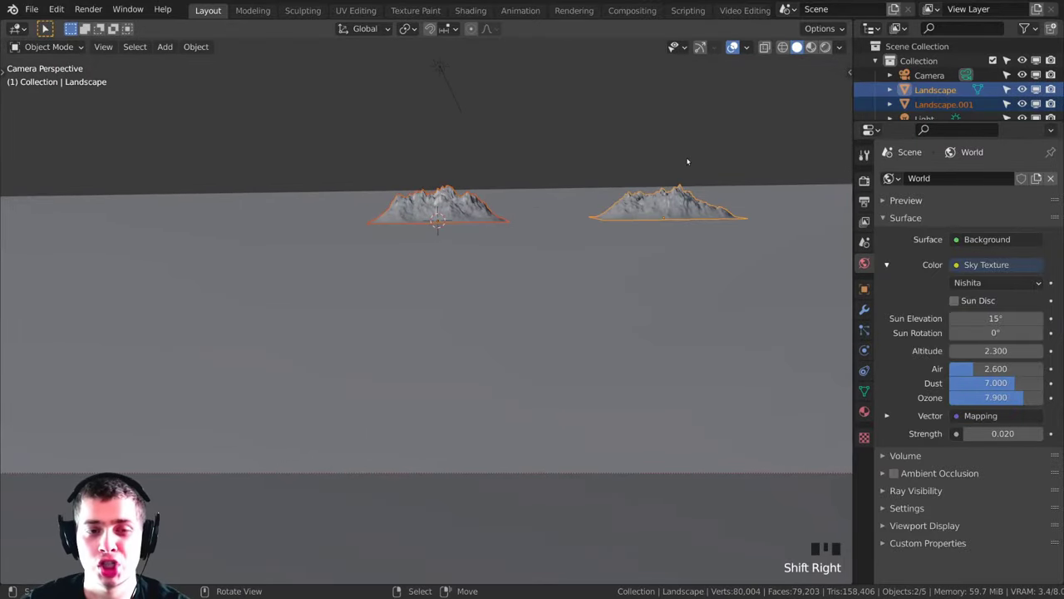
{"action": "key", "text": "g"}
{"action": "left_click", "coordinate": [479, 205]}
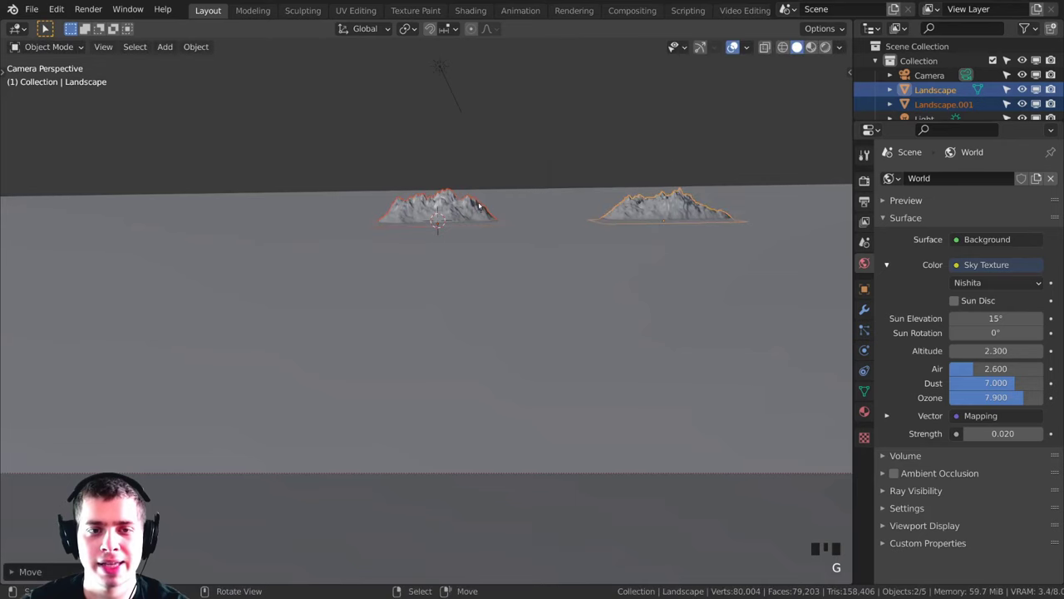
{"action": "scroll", "coordinate": [479, 206], "scroll_direction": "up", "scroll_amount": 8}
{"action": "middle_click_drag", "start_coordinate": [428, 240], "coordinate": [413, 225], "text": "shift"}
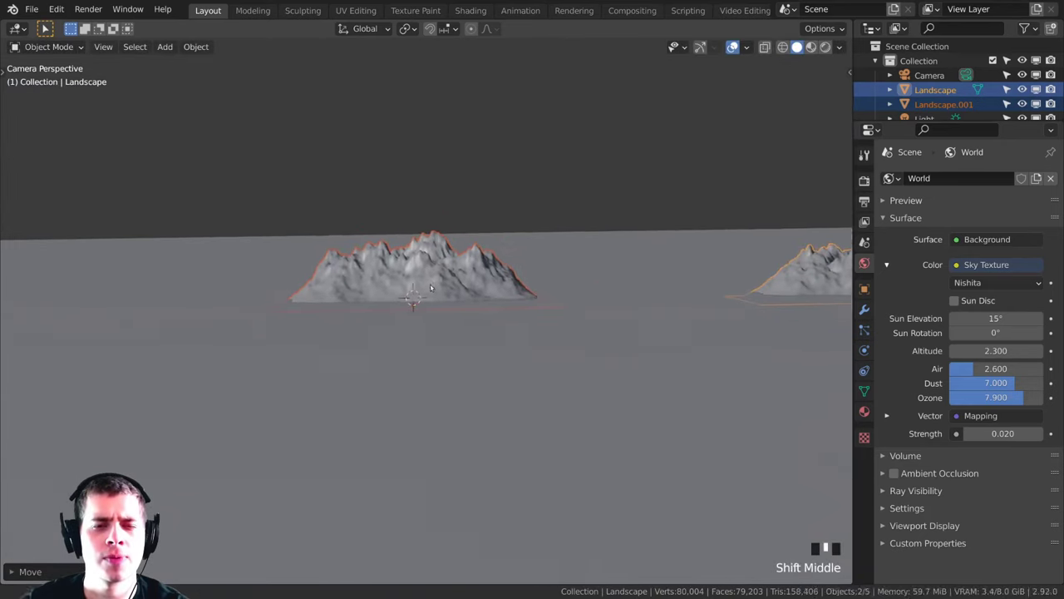
{"action": "scroll", "coordinate": [413, 226], "scroll_direction": "up", "scroll_amount": 2, "text": "shift"}
{"action": "scroll", "coordinate": [397, 212], "scroll_direction": "up", "scroll_amount": 4}
{"action": "scroll", "coordinate": [397, 161], "scroll_direction": "down", "scroll_amount": 7}
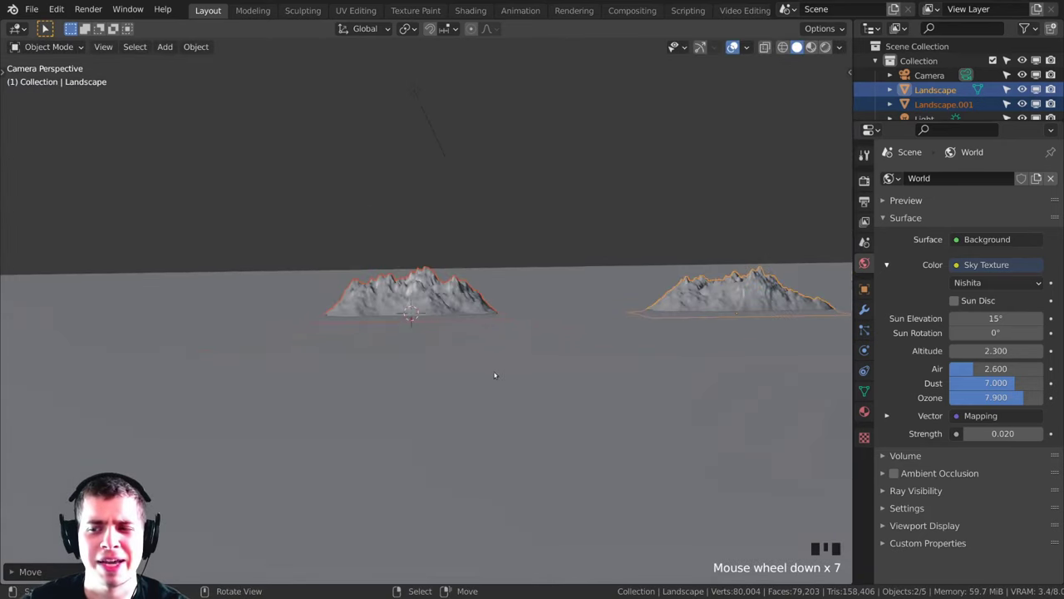
Step: Scale both landscapes slightly along the Z axis
{"action": "key", "text": "s"}
{"action": "key", "text": "z"}
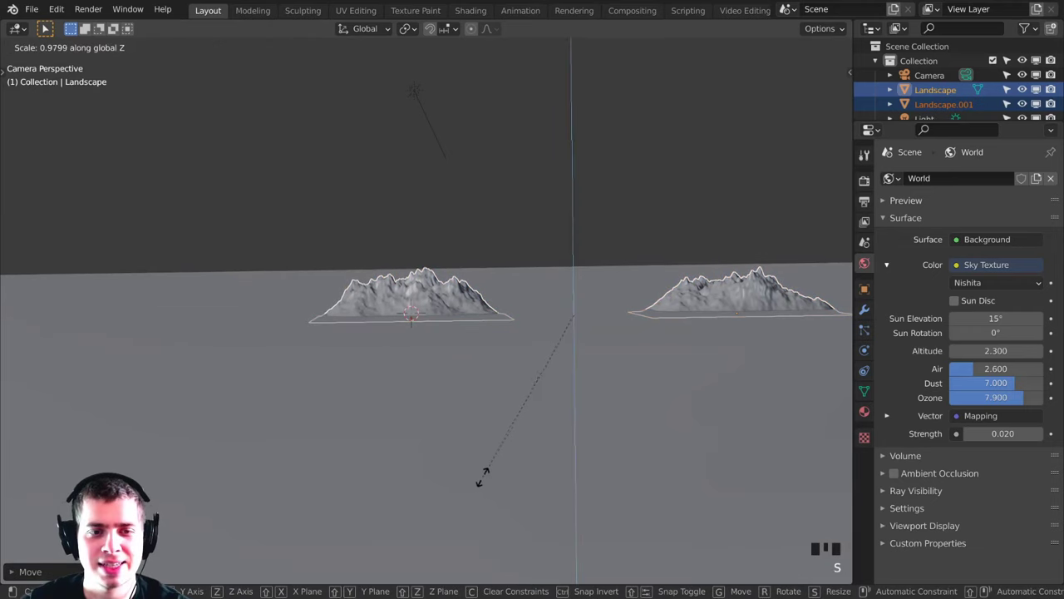
{"action": "left_click", "coordinate": [499, 404]}
{"action": "left_click", "coordinate": [459, 404]}
Step: Select both landscapes again and enlarge them uniformly to several times their size
{"action": "scroll", "coordinate": [440, 308], "scroll_direction": "up", "scroll_amount": 6}
{"action": "middle_click_drag", "start_coordinate": [440, 309], "coordinate": [463, 388]}
{"action": "scroll", "coordinate": [467, 381], "scroll_direction": "up", "scroll_amount": 7}
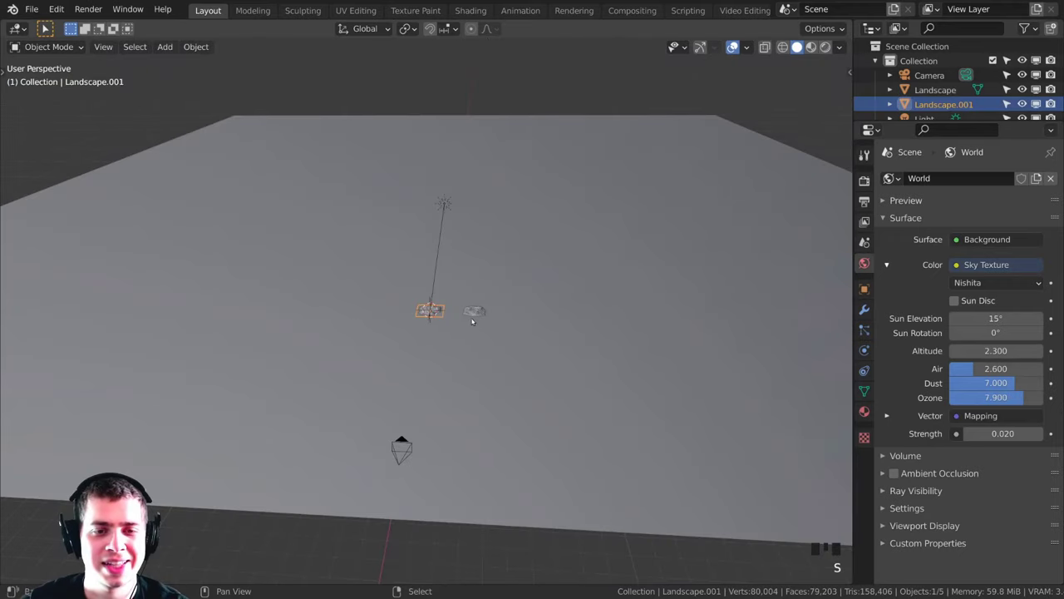
{"action": "left_click", "coordinate": [475, 313], "text": "shift"}
{"action": "key", "text": "s"}
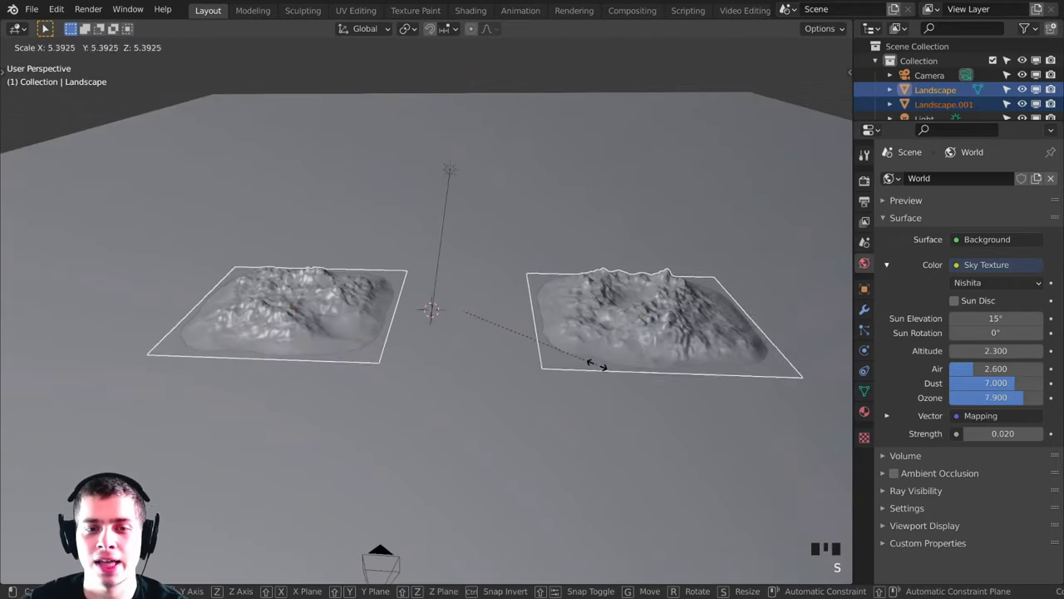
{"action": "left_click", "coordinate": [580, 366]}
{"action": "scroll", "coordinate": [582, 378], "scroll_direction": "down", "scroll_amount": 4}
{"action": "key", "text": "s"}
{"action": "left_click", "coordinate": [485, 366]}
Step: Move both landscapes along the X axis, farther back from the camera, so they stand as distant mountains on the horizon
{"action": "middle_click_drag", "start_coordinate": [484, 366], "coordinate": [593, 397]}
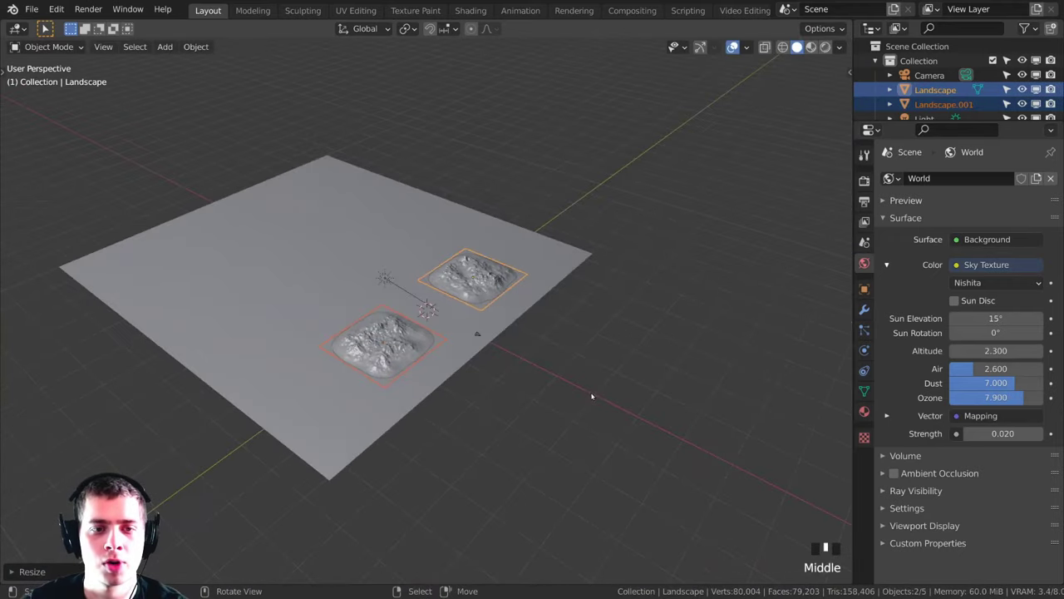
{"action": "key", "text": "g"}
{"action": "left_click", "coordinate": [481, 364]}
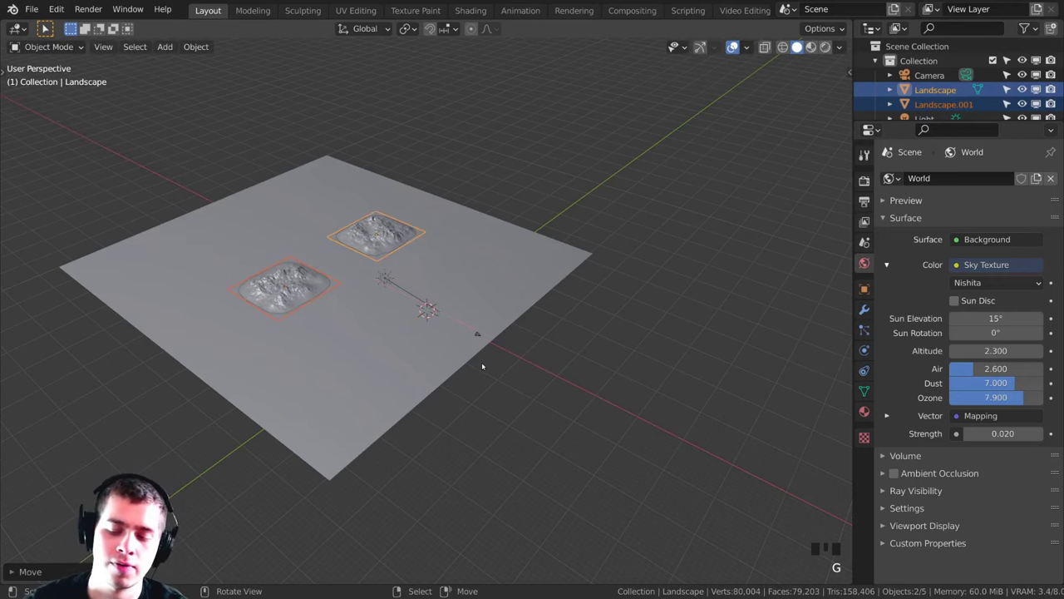
{"action": "key", "text": "KP_0"}
{"action": "scroll", "coordinate": [474, 366], "scroll_direction": "down", "scroll_amount": 5}
{"action": "scroll", "coordinate": [445, 366], "scroll_direction": "down", "scroll_amount": 1}
{"action": "middle_click_drag", "start_coordinate": [447, 350], "coordinate": [416, 361], "text": "shift"}
{"action": "scroll", "coordinate": [416, 361], "scroll_direction": "down", "scroll_amount": 6}
{"action": "middle_click_drag", "start_coordinate": [606, 349], "coordinate": [670, 271]}
{"action": "key", "text": "g"}
{"action": "key", "text": "x"}
{"action": "left_click", "coordinate": [503, 356]}
{"action": "key", "text": "KP_0"}
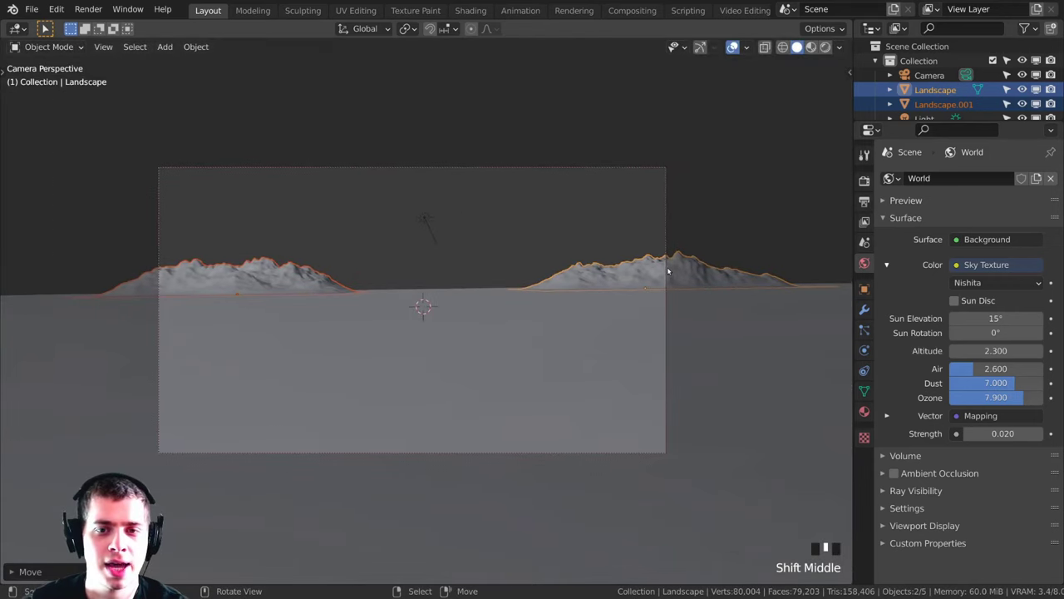
Step: Move only the first landscape outward toward the right edge of the camera frame
{"action": "left_click", "coordinate": [683, 264]}
{"action": "key", "text": "g"}
{"action": "left_click", "coordinate": [693, 265]}
{"action": "scroll", "coordinate": [696, 265], "scroll_direction": "up", "scroll_amount": 2}
{"action": "key", "text": "g"}
{"action": "left_click", "coordinate": [698, 267]}
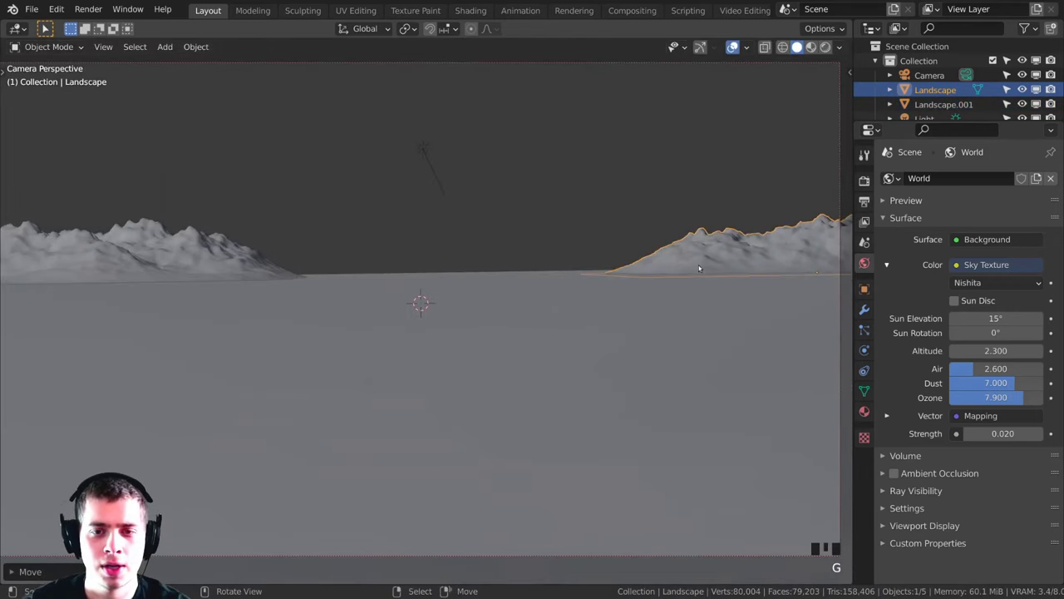
Step: Move the second landscape about 6 m along the global X axis, closer to the camera
{"action": "middle_click_drag", "start_coordinate": [307, 327], "coordinate": [535, 357]}
{"action": "left_click", "coordinate": [296, 255]}
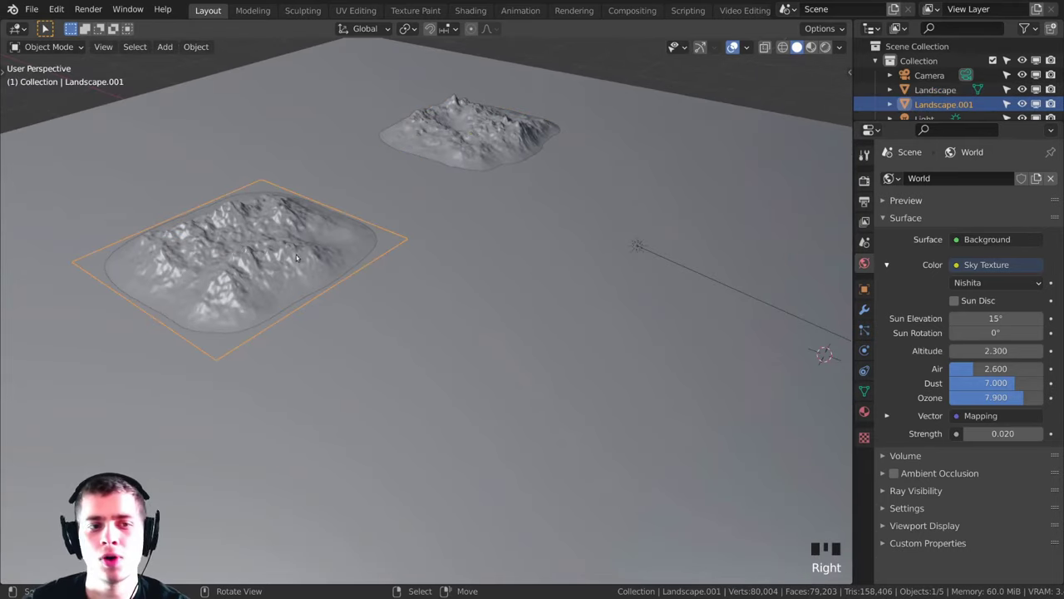
{"action": "middle_click_drag", "start_coordinate": [296, 255], "coordinate": [358, 295]}
{"action": "scroll", "coordinate": [646, 292], "scroll_direction": "down", "scroll_amount": 3}
{"action": "scroll", "coordinate": [299, 357], "scroll_direction": "up", "scroll_amount": 2}
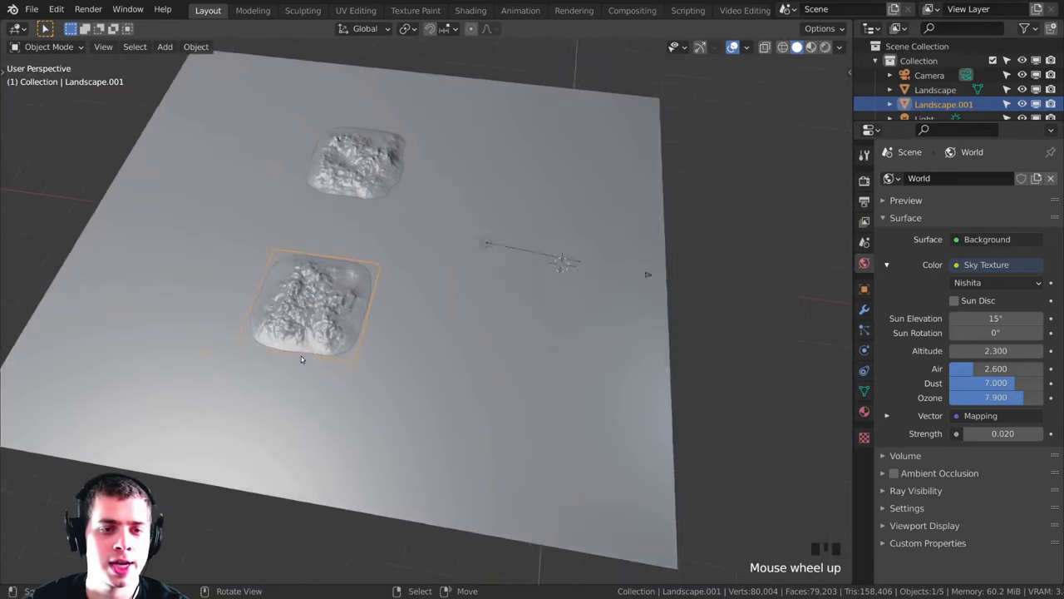
{"action": "key", "text": "g"}
{"action": "key", "text": "x"}
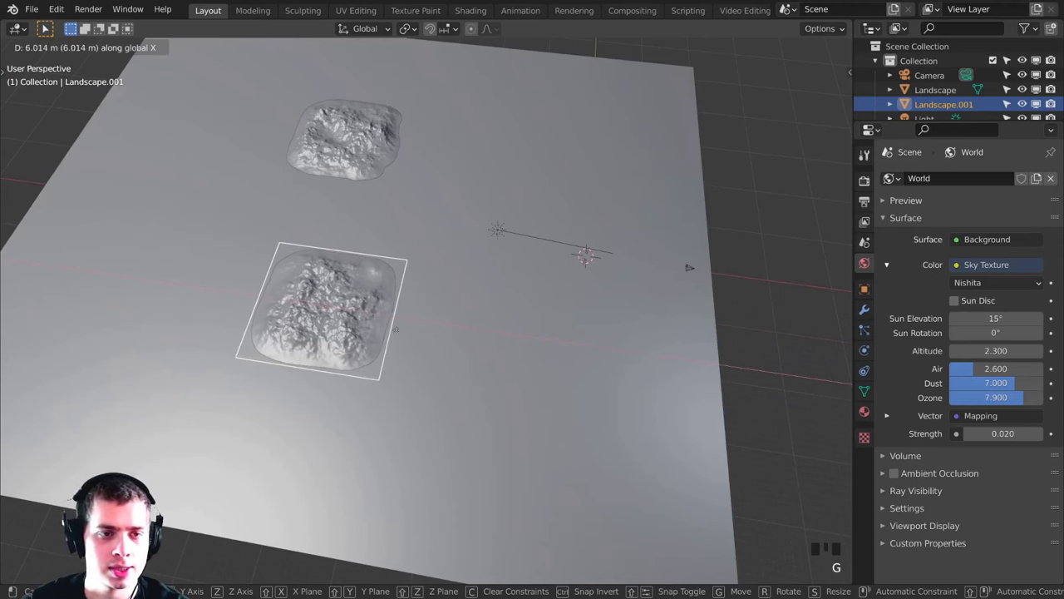
{"action": "left_click", "coordinate": [412, 327]}
Step: Move the first landscape slightly farther back from the camera
{"action": "left_click", "coordinate": [371, 148]}
{"action": "middle_click_drag", "start_coordinate": [486, 181], "coordinate": [502, 228], "text": "shift"}
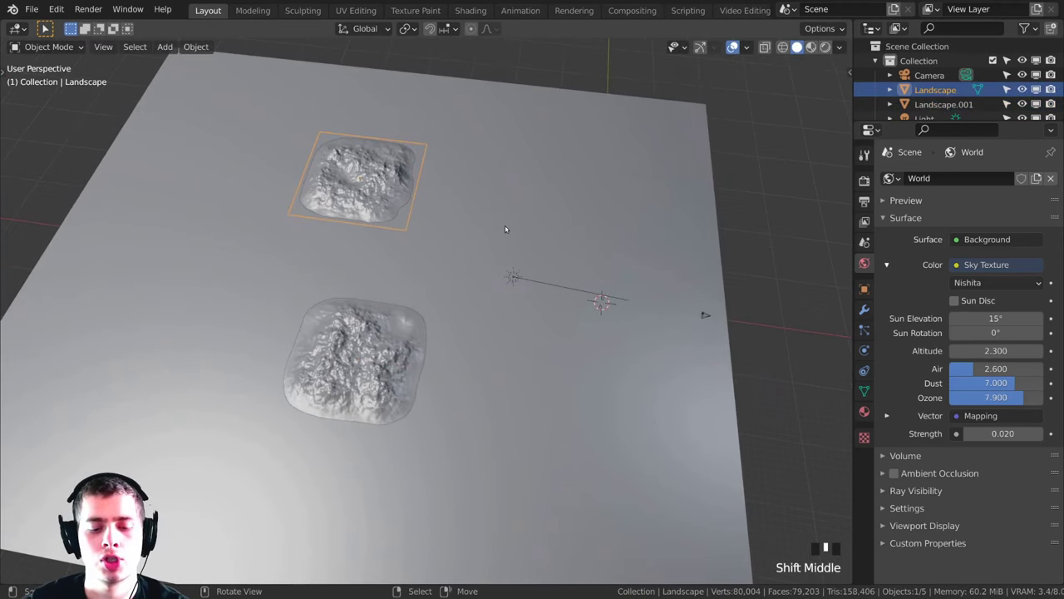
{"action": "key", "text": "g"}
{"action": "left_click", "coordinate": [482, 223]}
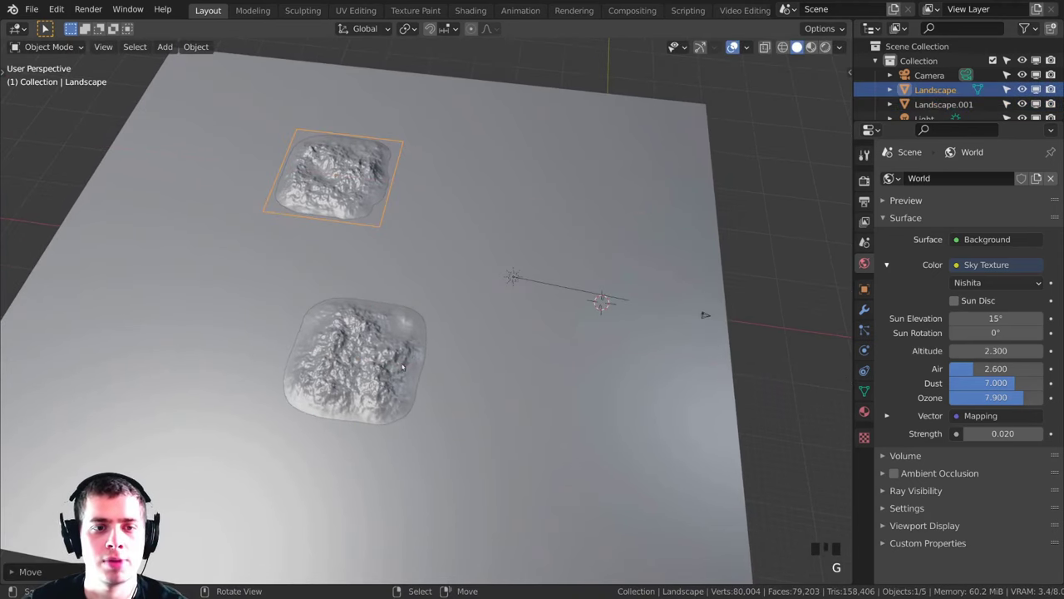
Step: In the camera view, adjust the second landscape's height along the Z axis so its base sits in the ground
{"action": "left_click", "coordinate": [381, 402]}
{"action": "key", "text": "KP_0"}
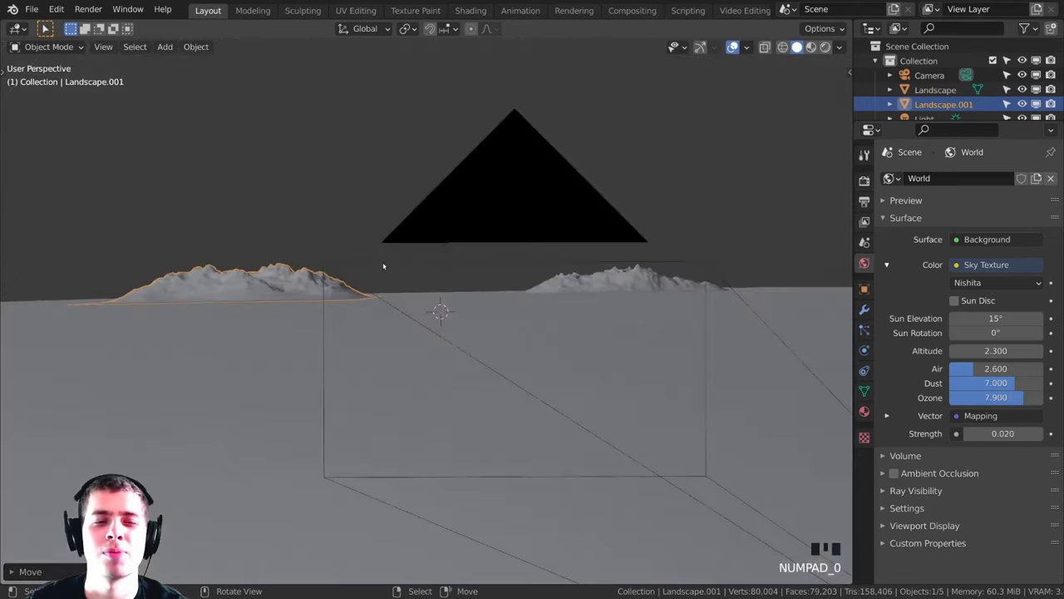
{"action": "scroll", "coordinate": [384, 267], "scroll_direction": "up", "scroll_amount": 4}
{"action": "key", "text": "g"}
{"action": "key", "text": "z"}
{"action": "left_click", "coordinate": [415, 320]}
{"action": "middle_click_drag", "start_coordinate": [415, 320], "coordinate": [626, 306], "text": "shift"}
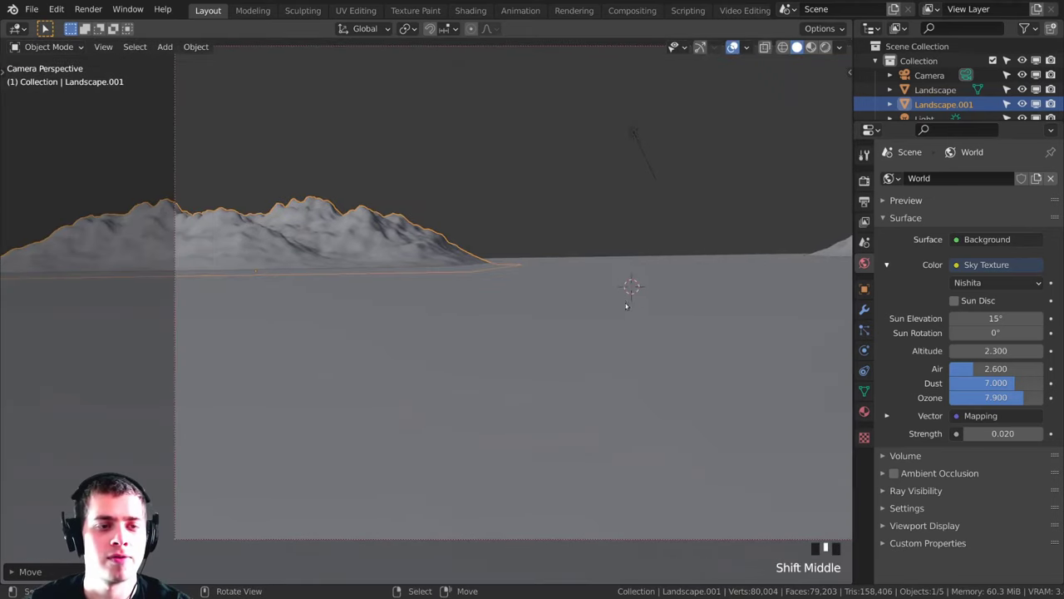
{"action": "key", "text": "g"}
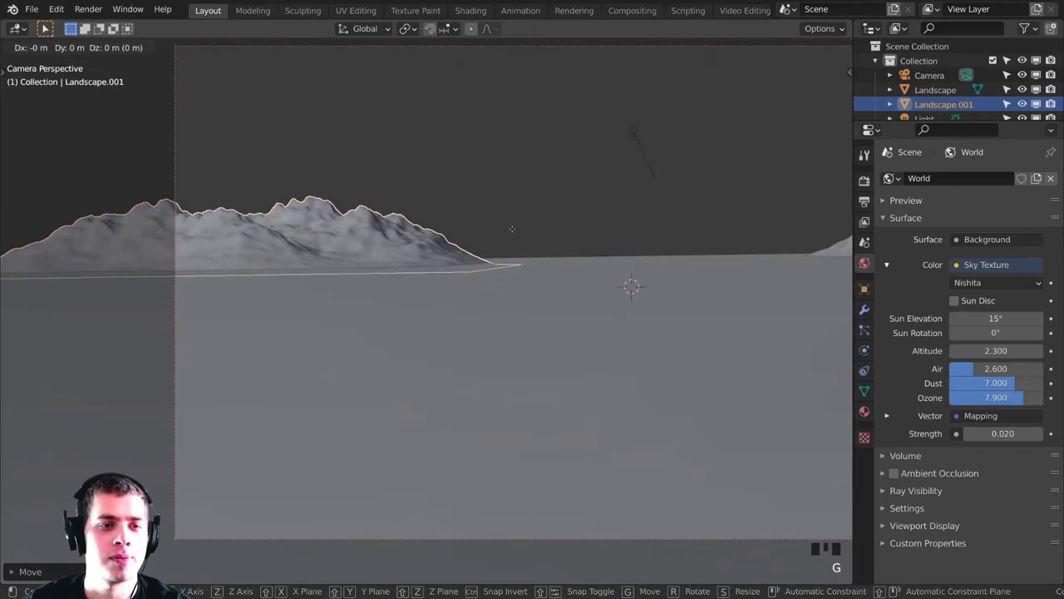
{"action": "key", "text": "z"}
{"action": "left_click", "coordinate": [515, 235]}
Step: Scale the second landscape along the Z axis to adjust how tall its peaks are
{"action": "key", "text": "s"}
{"action": "key", "text": "z"}
{"action": "left_click", "coordinate": [532, 243]}
Step: Shift the first landscape slightly outward, mainly along the Y axis, within the camera view
{"action": "scroll", "coordinate": [575, 279], "scroll_direction": "down", "scroll_amount": 3}
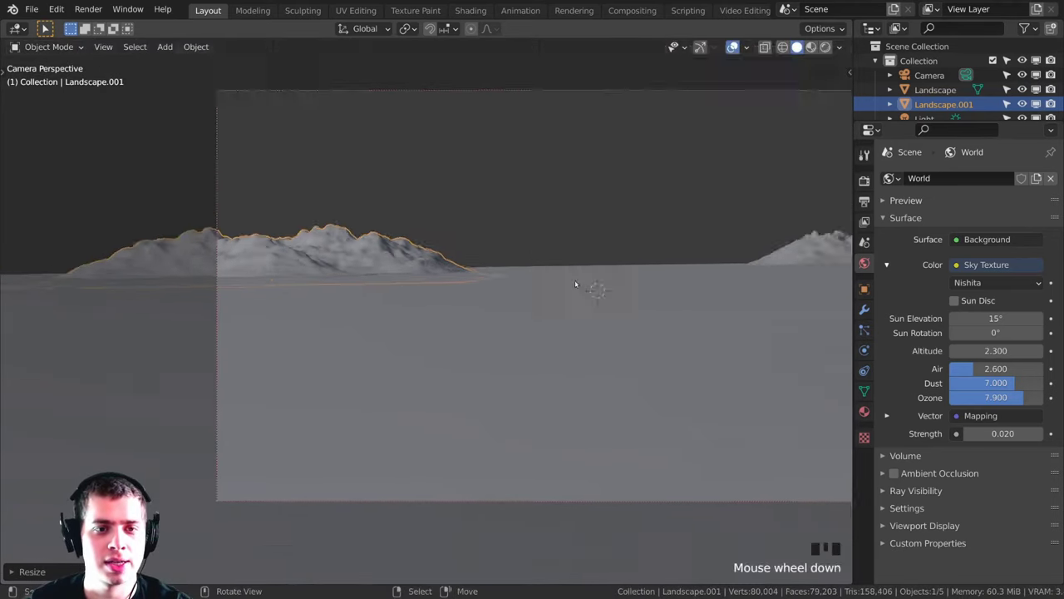
{"action": "middle_click_drag", "start_coordinate": [740, 254], "coordinate": [587, 280], "text": "shift"}
{"action": "right_click", "coordinate": [641, 287]}
{"action": "scroll", "coordinate": [657, 293], "scroll_direction": "up", "scroll_amount": 2}
{"action": "key", "text": "g"}
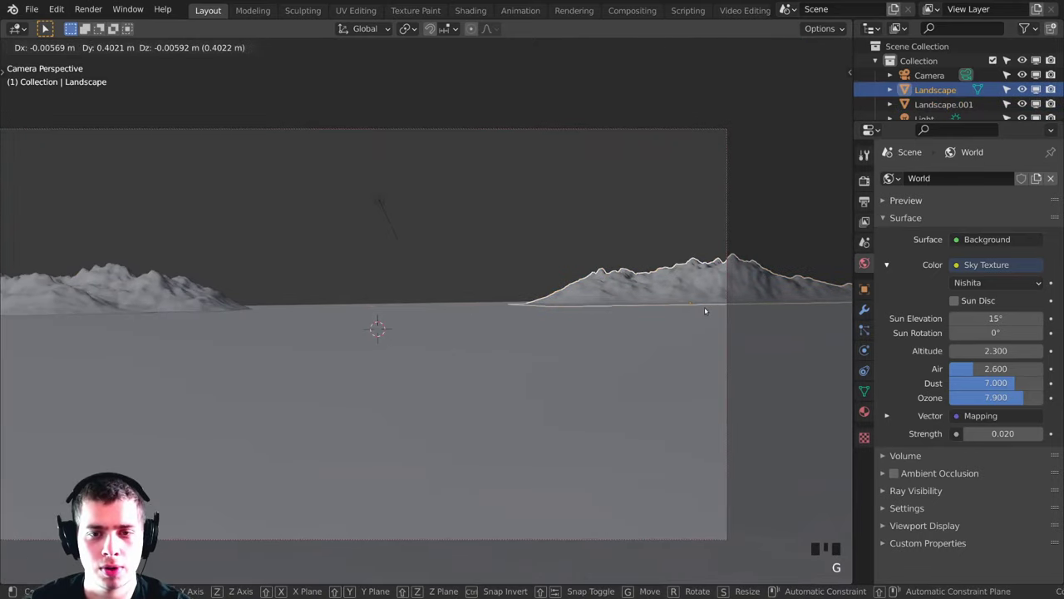
{"action": "key", "text": "s"}
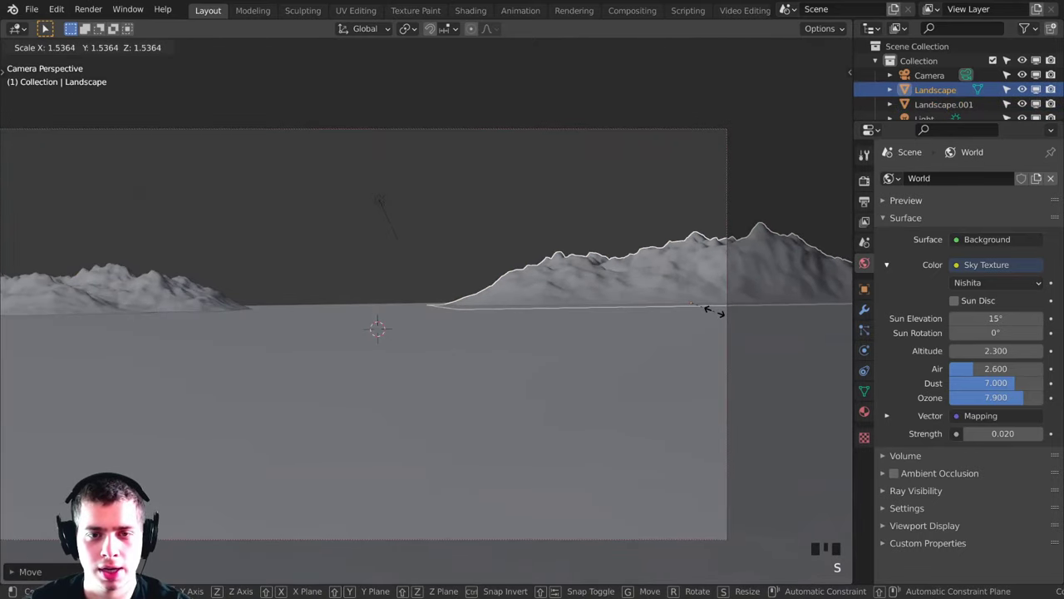
{"action": "key", "text": "g"}
Step: Rotate the first landscape around the global Z axis until a lower, gently sloping end of its ridge faces the camera frame
{"action": "key", "text": "r"}
{"action": "key", "text": "z"}
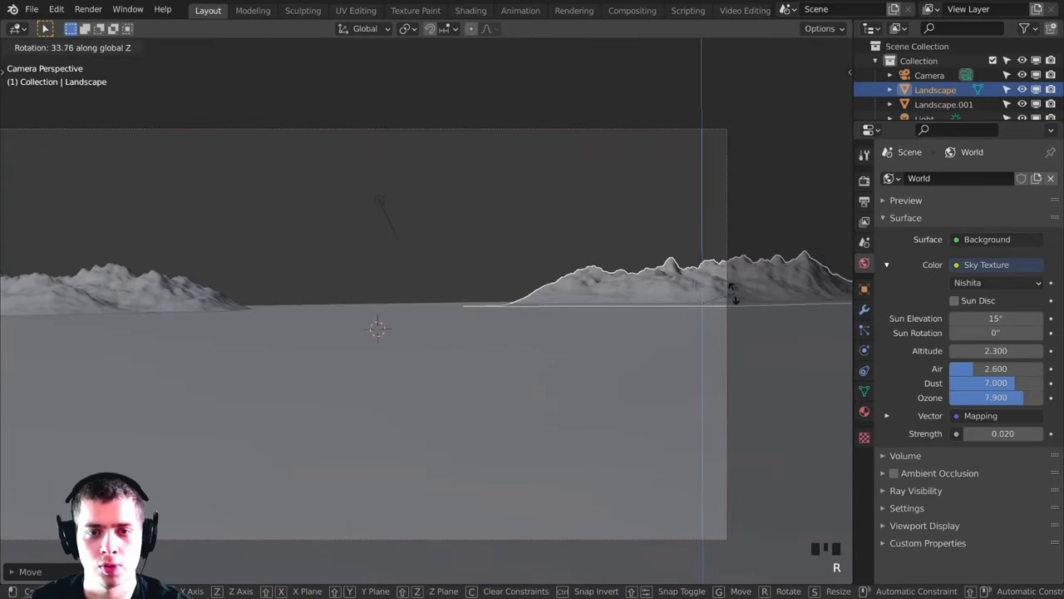
{"action": "right_click", "coordinate": [761, 386]}
{"action": "key", "text": "r"}
{"action": "key", "text": "z"}
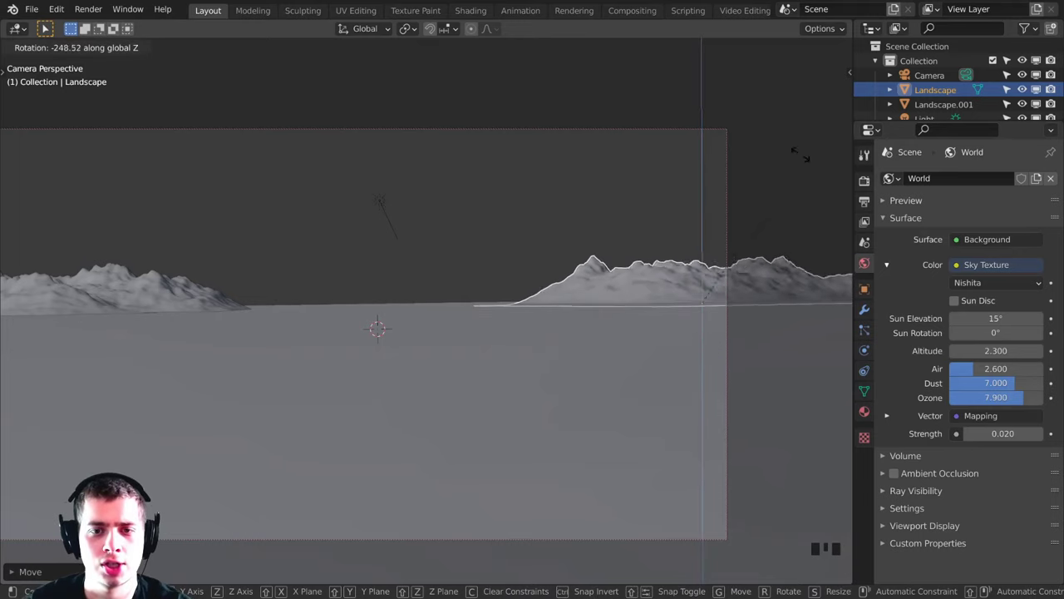
{"action": "left_click", "coordinate": [604, 378]}
{"action": "key", "text": "g"}
{"action": "right_click", "coordinate": [644, 382]}
{"action": "key", "text": "r"}
{"action": "key", "text": "z"}
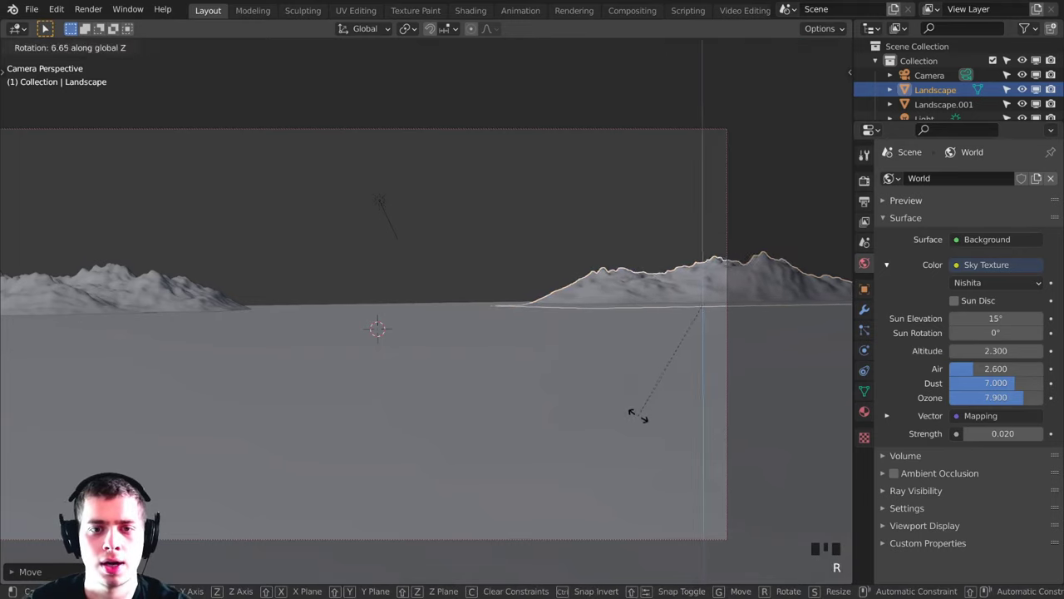
{"action": "left_click", "coordinate": [649, 441]}
Step: In Edit Mode with proportional editing enabled, select a single vertex on the first landscape's edge facing the second landscape
{"action": "middle_click_drag", "start_coordinate": [577, 335], "coordinate": [394, 374]}
{"action": "scroll", "coordinate": [499, 358], "scroll_direction": "down", "scroll_amount": 2}
{"action": "scroll", "coordinate": [394, 374], "scroll_direction": "up", "scroll_amount": 3}
{"action": "scroll", "coordinate": [515, 317], "scroll_direction": "up", "scroll_amount": 1}
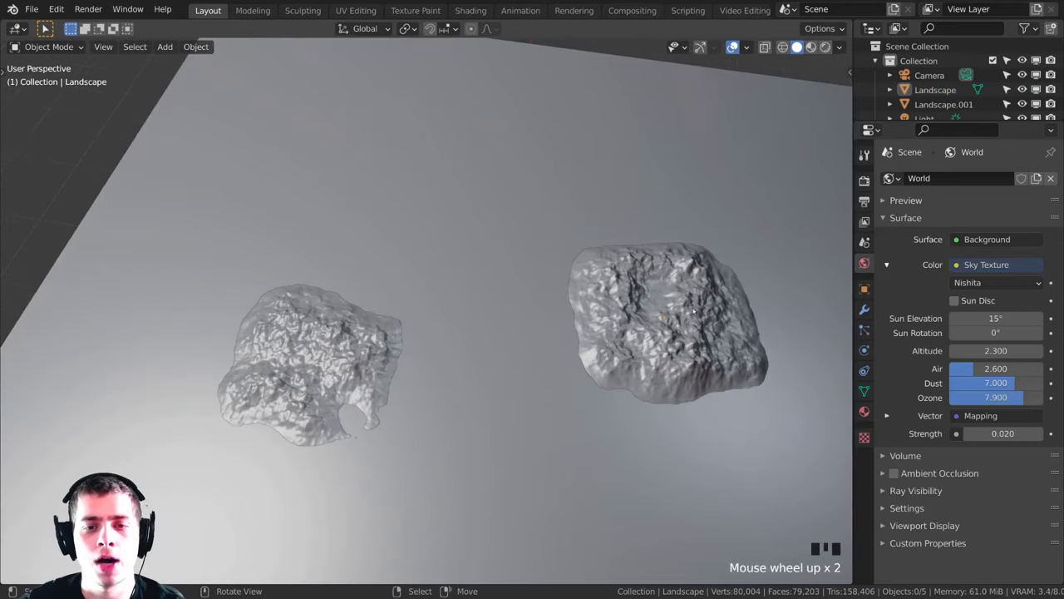
{"action": "right_click", "coordinate": [639, 285]}
{"action": "key", "text": "Tab"}
{"action": "middle_click_drag", "start_coordinate": [588, 279], "coordinate": [515, 254], "text": "shift"}
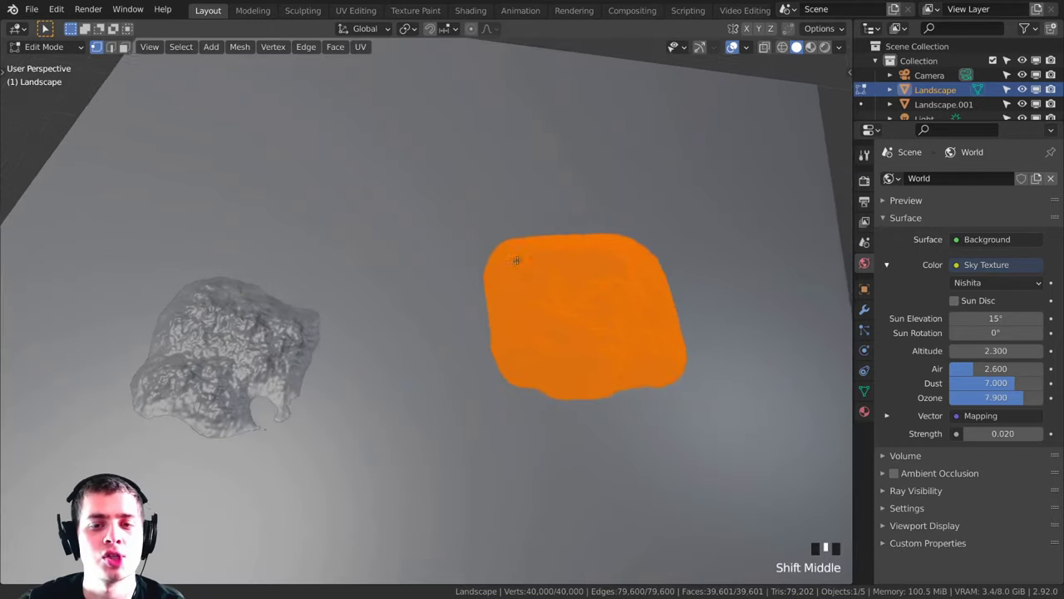
{"action": "scroll", "coordinate": [574, 233], "scroll_direction": "up", "scroll_amount": 4}
{"action": "middle_click_drag", "start_coordinate": [574, 233], "coordinate": [563, 270], "text": "shift"}
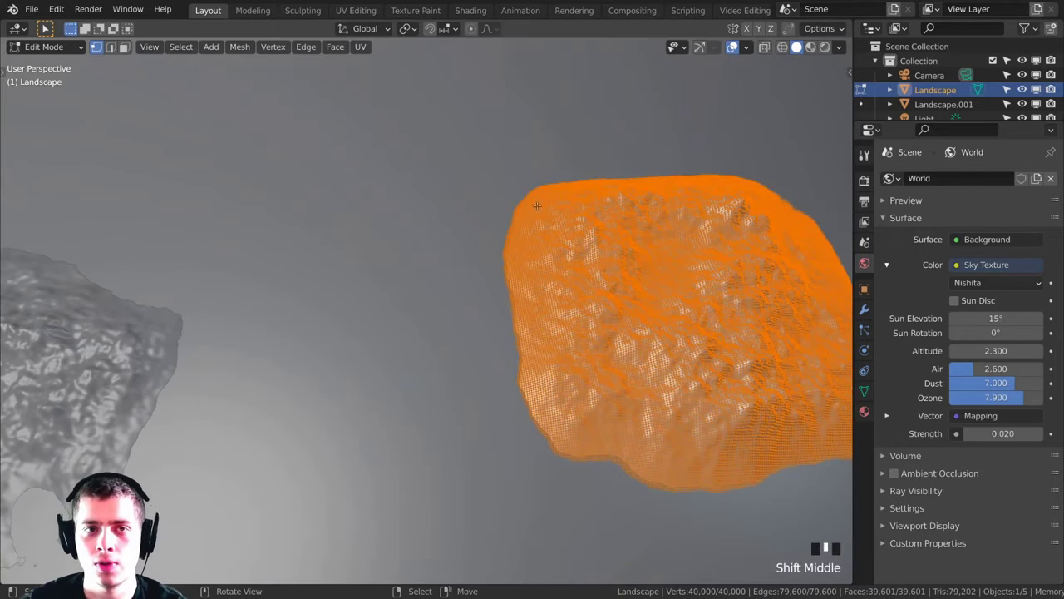
{"action": "middle_click_drag", "start_coordinate": [538, 207], "coordinate": [557, 275]}
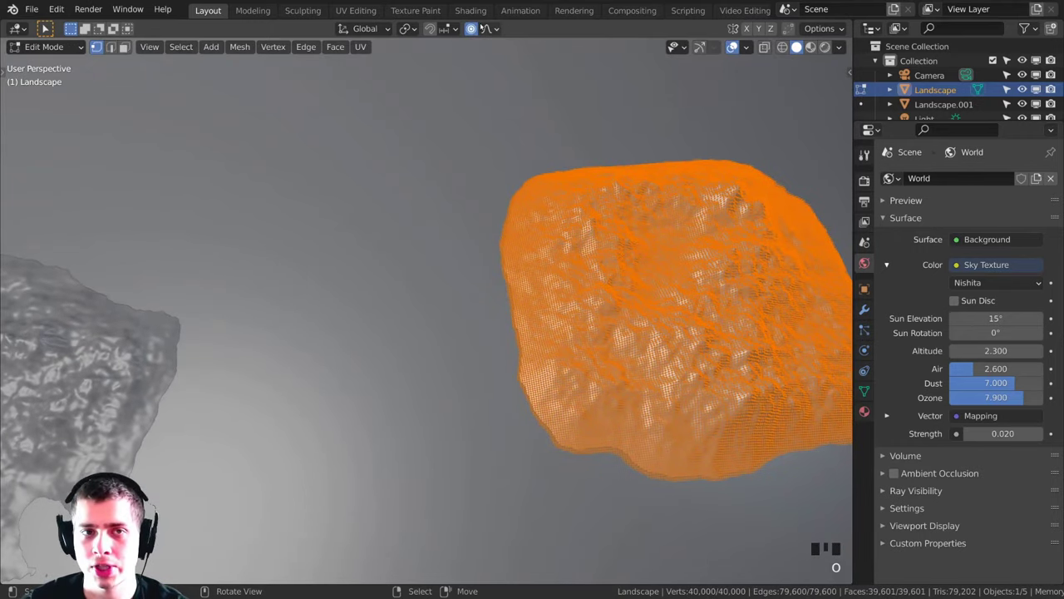
{"action": "middle_click_drag", "start_coordinate": [603, 159], "coordinate": [415, 330]}
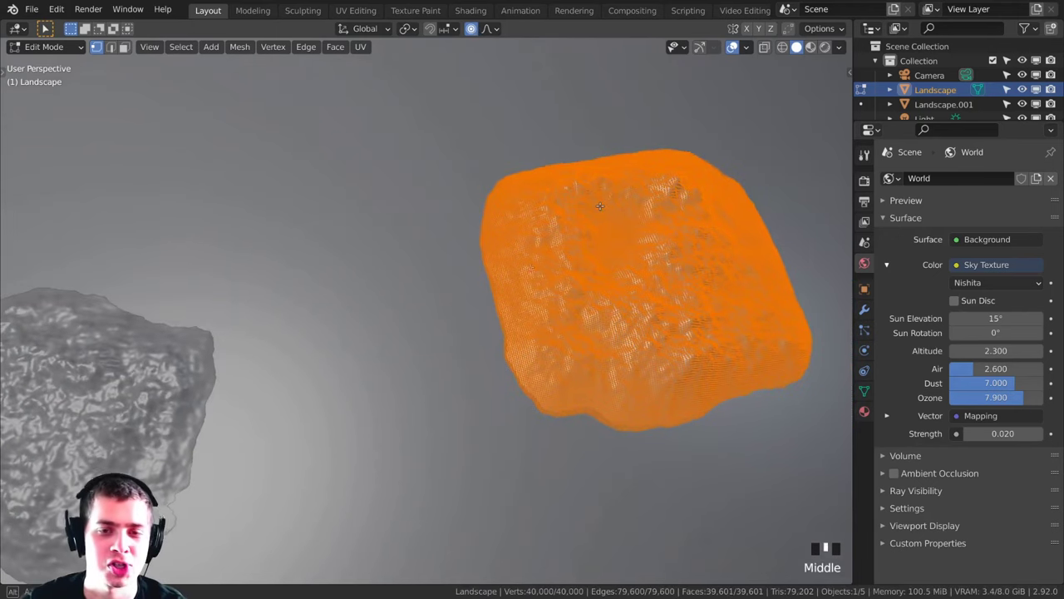
{"action": "left_click", "coordinate": [498, 275]}
{"action": "scroll", "coordinate": [498, 275], "scroll_direction": "up", "scroll_amount": 3}
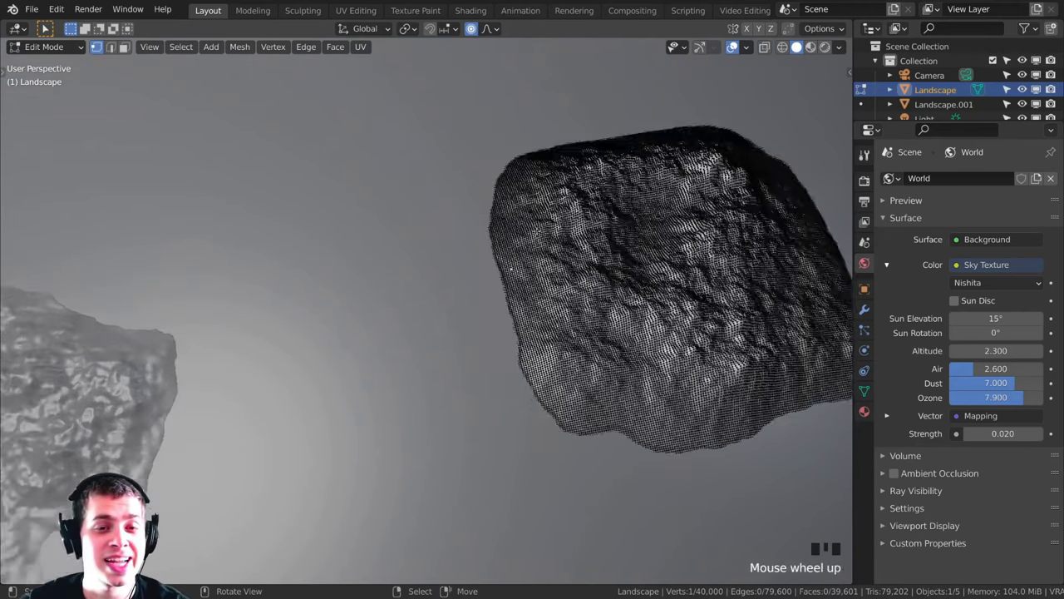
Step: Pull the selected edge vertex outward toward the second landscape, using a smooth proportional size of about 10.8
{"action": "key", "text": "g"}
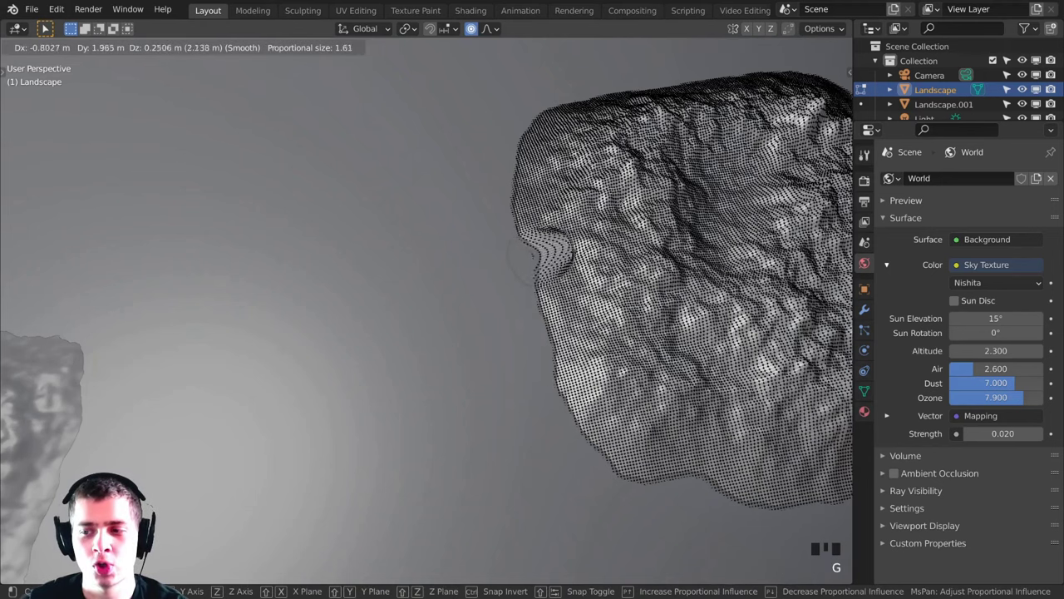
{"action": "scroll", "coordinate": [532, 258], "scroll_direction": "down", "scroll_amount": 18}
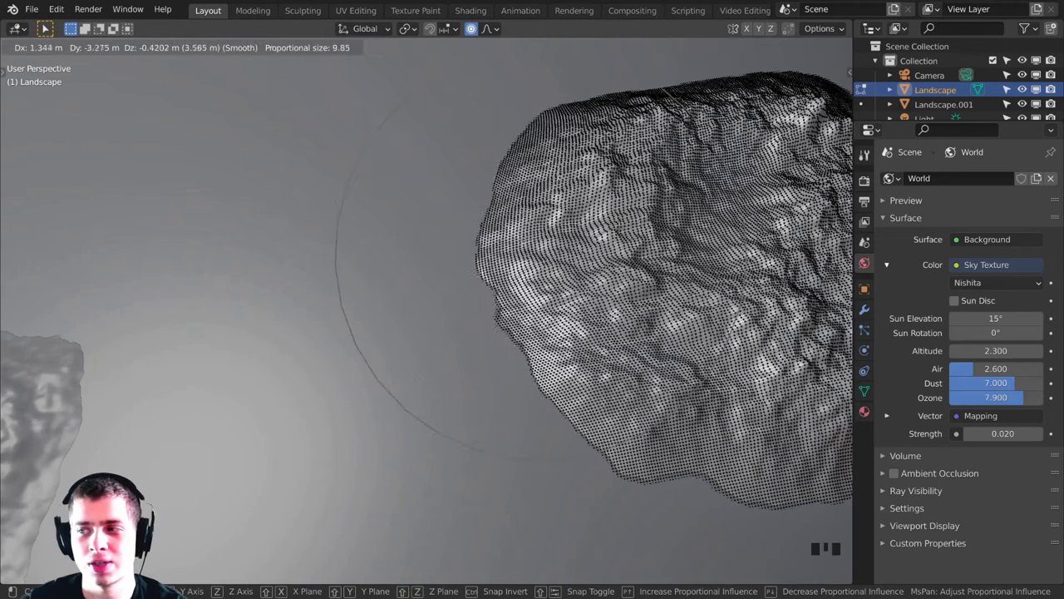
{"action": "scroll", "coordinate": [532, 257], "scroll_direction": "down", "scroll_amount": 1}
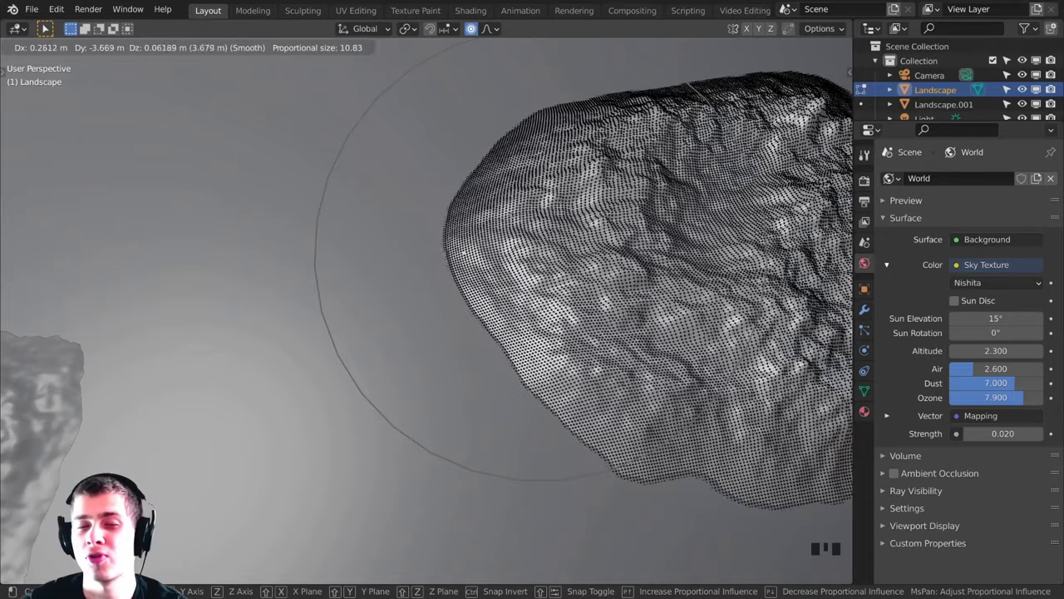
{"action": "key", "text": "Return"}
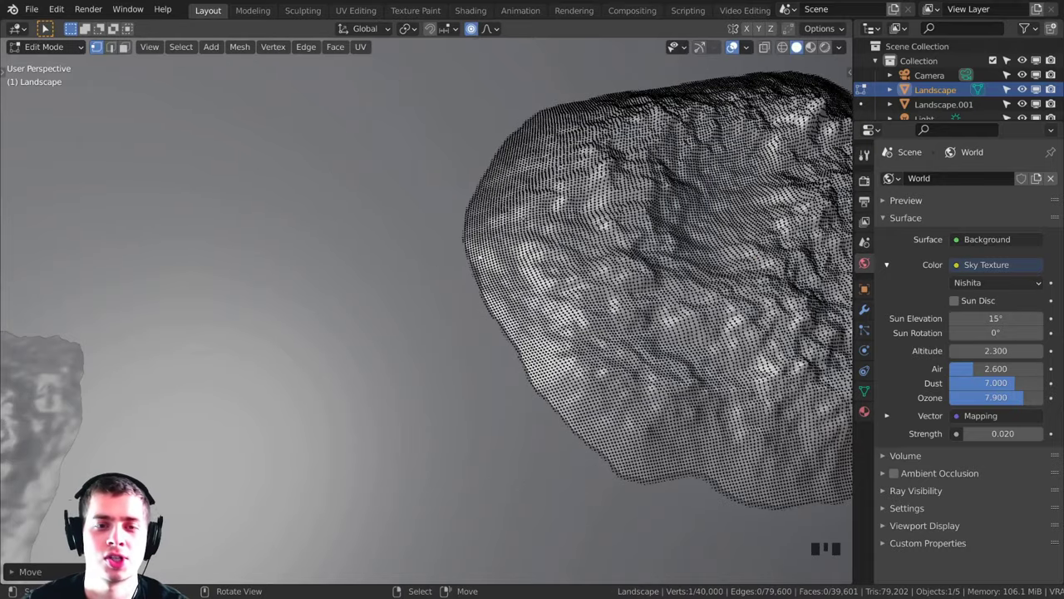
Step: Adjust the first landscape's outline further by moving an edge vertex with proportional falloff while checking the camera view
{"action": "middle_click_drag", "start_coordinate": [525, 219], "coordinate": [587, 306]}
{"action": "key", "text": "KP_0"}
{"action": "key", "text": "g"}
{"action": "left_click", "coordinate": [577, 268]}
{"action": "middle_click_drag", "start_coordinate": [600, 184], "coordinate": [619, 251]}
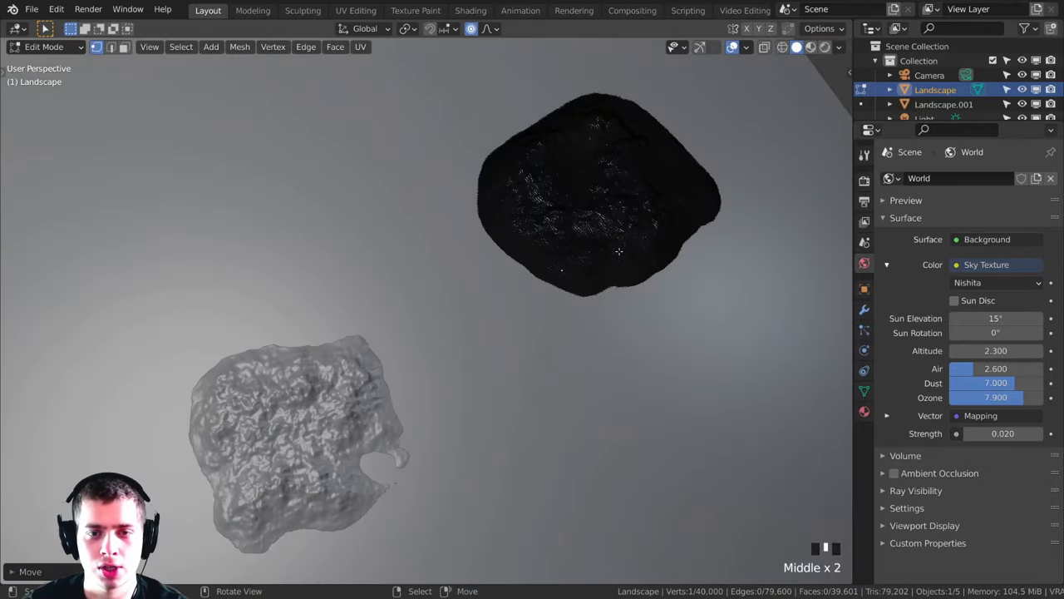
Step: Move several edge vertices of the first landscape with a smaller proportional falloff to give its border an irregular, indented outline
{"action": "scroll", "coordinate": [780, 264], "scroll_direction": "up", "scroll_amount": 4}
{"action": "middle_click_drag", "start_coordinate": [760, 264], "coordinate": [466, 171], "text": "shift"}
{"action": "key", "text": "g"}
{"action": "right_click", "coordinate": [529, 331]}
{"action": "key", "text": "g"}
{"action": "scroll", "coordinate": [552, 331], "scroll_direction": "up", "scroll_amount": 14}
{"action": "left_click", "coordinate": [544, 330]}
{"action": "key", "text": "g"}
{"action": "left_click", "coordinate": [589, 343]}
{"action": "key", "text": "g"}
{"action": "left_click", "coordinate": [468, 199]}
Step: In the camera view, lower the tall rounded peak near the frame's edge on the first landscape with proportional editing
{"action": "key", "text": "KP_1"}
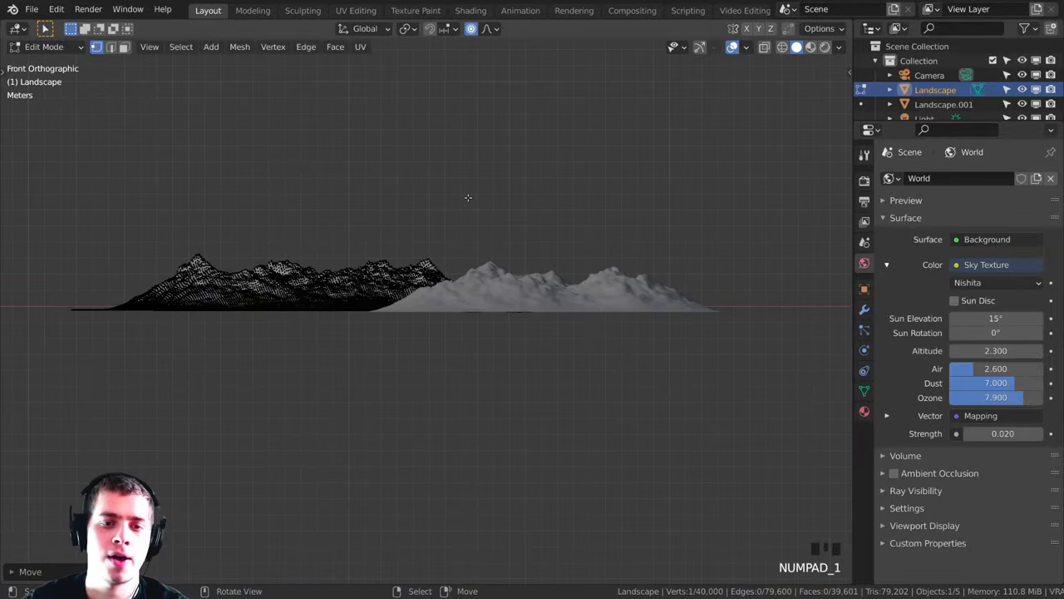
{"action": "key", "text": "KP_0"}
{"action": "middle_click_drag", "start_coordinate": [510, 328], "coordinate": [345, 352], "text": "shift"}
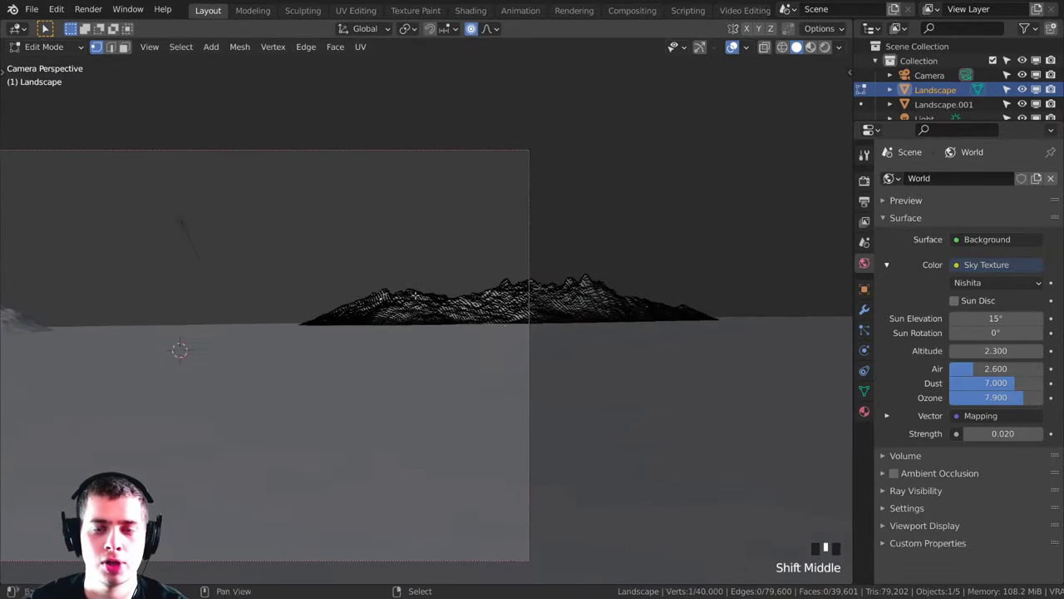
{"action": "scroll", "coordinate": [344, 352], "scroll_direction": "up", "scroll_amount": 6}
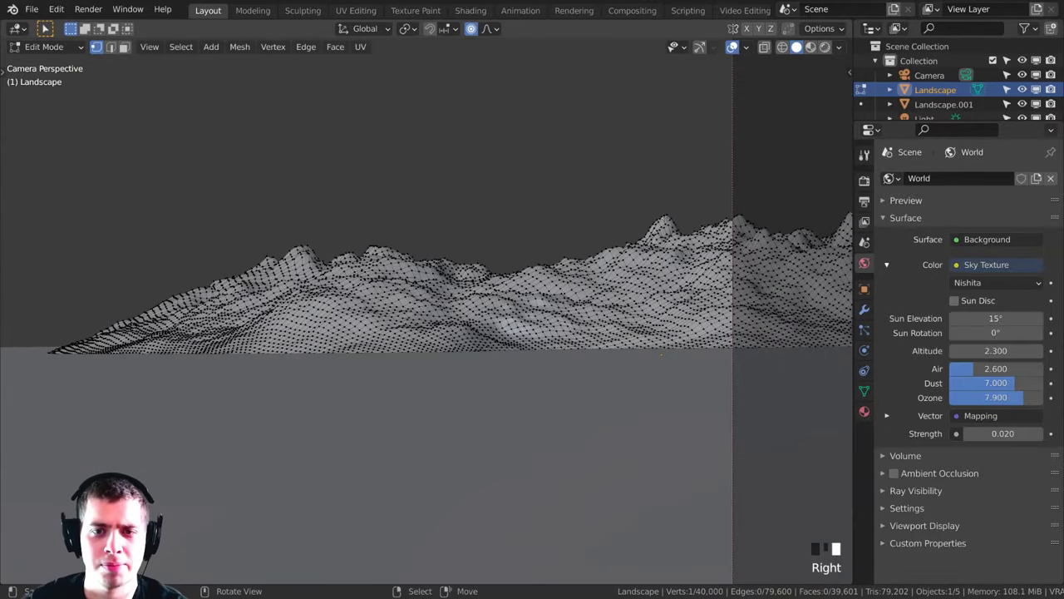
{"action": "key", "text": "g"}
{"action": "left_click", "coordinate": [663, 241]}
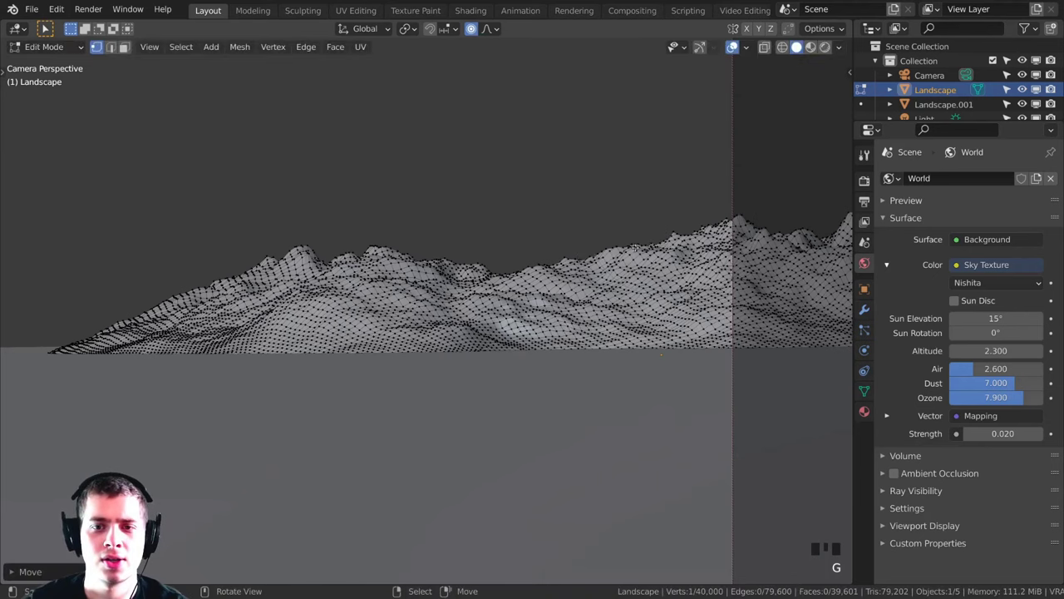
Step: Switch to editing the second landscape's mesh and move a vertex on its edge facing the first landscape with proportional falloff
{"action": "scroll", "coordinate": [657, 266], "scroll_direction": "down", "scroll_amount": 4}
{"action": "middle_click_drag", "start_coordinate": [648, 270], "coordinate": [679, 270], "text": "shift"}
{"action": "right_click", "coordinate": [675, 270]}
{"action": "scroll", "coordinate": [502, 330], "scroll_direction": "up", "scroll_amount": 2}
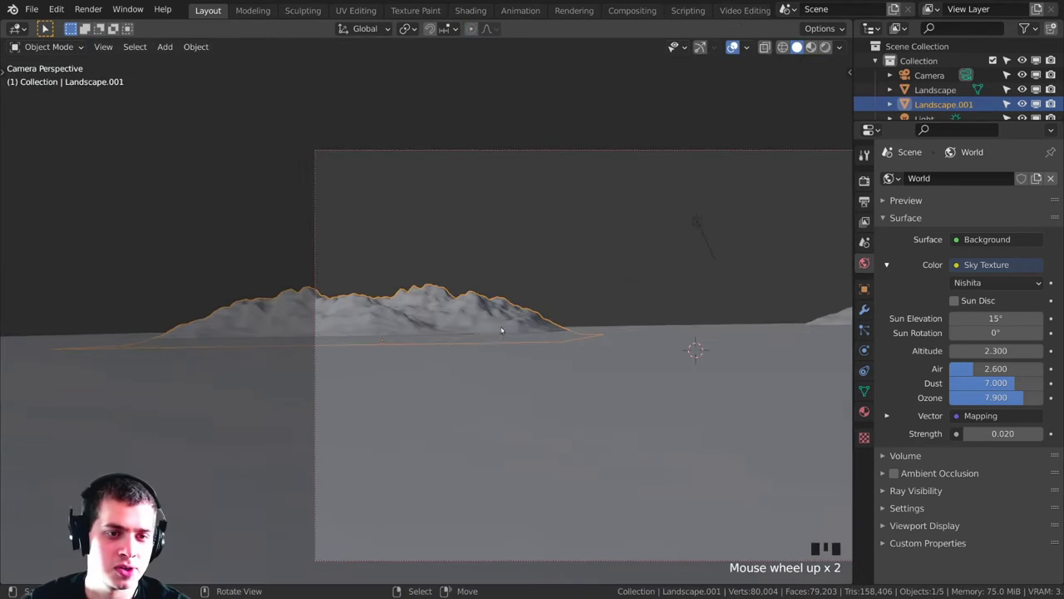
{"action": "key", "text": "Tab"}
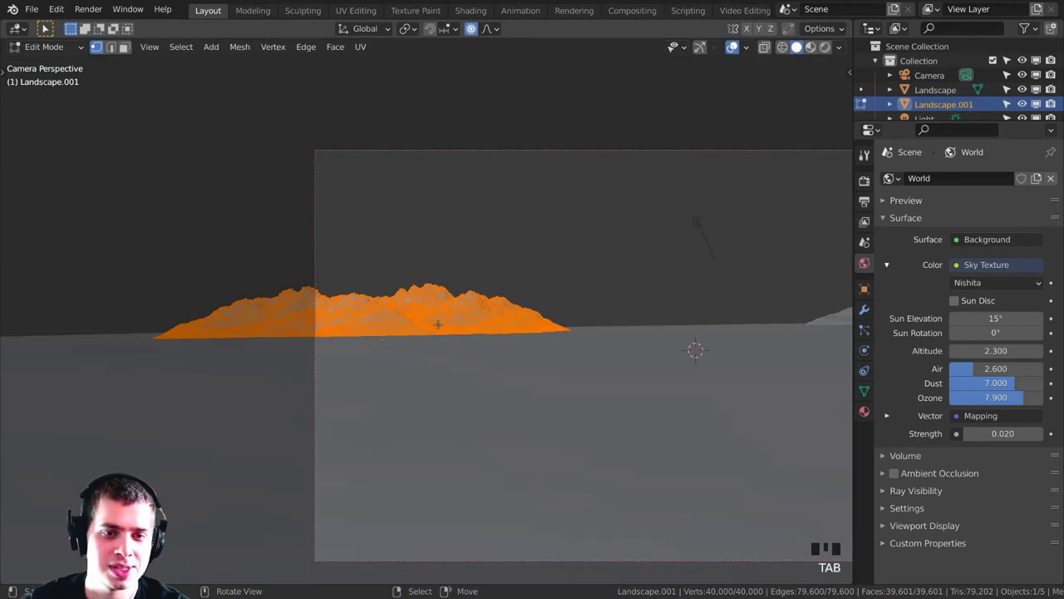
{"action": "middle_click_drag", "start_coordinate": [501, 330], "coordinate": [551, 339]}
{"action": "scroll", "coordinate": [497, 411], "scroll_direction": "up", "scroll_amount": 2}
{"action": "right_click", "coordinate": [514, 374]}
{"action": "scroll", "coordinate": [542, 361], "scroll_direction": "up", "scroll_amount": 2}
{"action": "key", "text": "g"}
{"action": "left_click", "coordinate": [554, 316]}
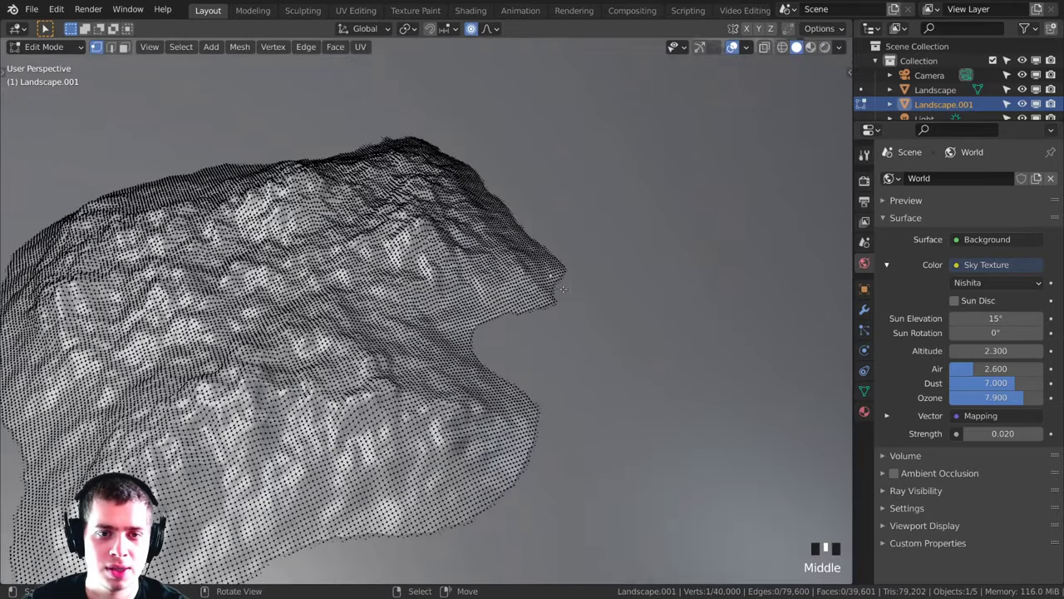
Step: Reshape the inlet in the second landscape's edge by moving its vertices, using a proportional size of about 4.2
{"action": "key", "text": "g"}
{"action": "scroll", "coordinate": [568, 314], "scroll_direction": "up", "scroll_amount": 3}
{"action": "left_click", "coordinate": [570, 309]}
{"action": "right_click", "coordinate": [492, 334]}
{"action": "key", "text": "g"}
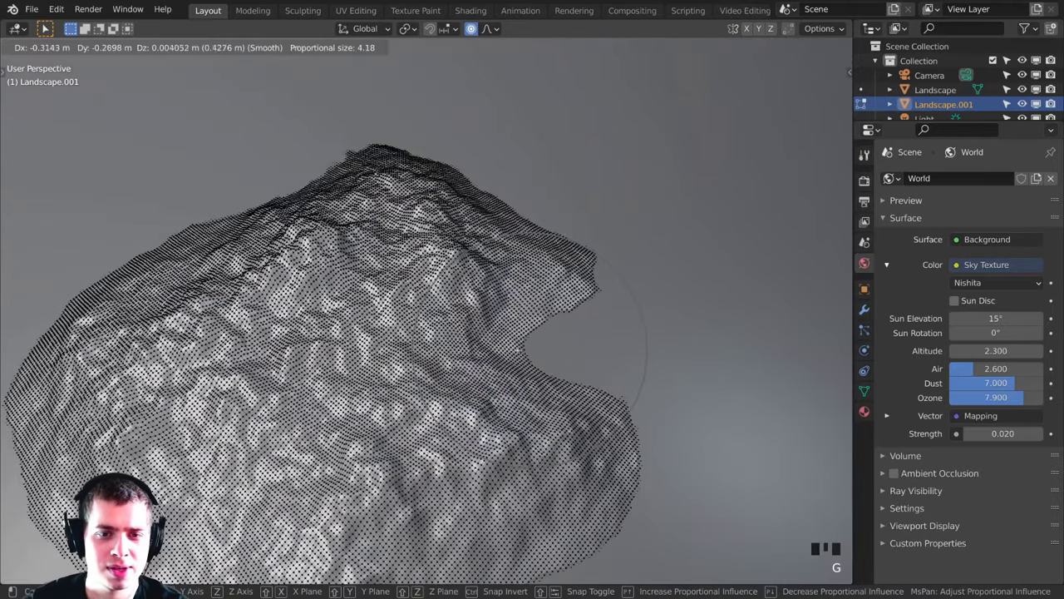
{"action": "left_click", "coordinate": [508, 352]}
{"action": "key", "text": "g"}
{"action": "left_click", "coordinate": [511, 322]}
{"action": "middle_click_drag", "start_coordinate": [510, 325], "coordinate": [534, 343]}
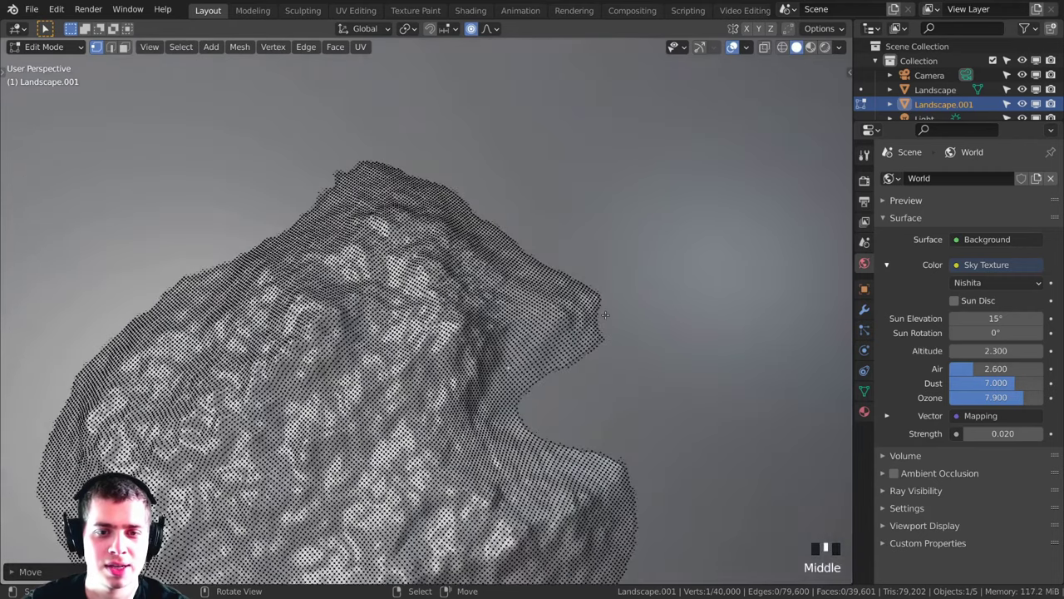
Step: Smooth the pointed tips on both sides of the second landscape's inlet by moving their edge vertices
{"action": "right_click", "coordinate": [605, 315]}
{"action": "key", "text": "g"}
{"action": "left_click", "coordinate": [601, 318]}
{"action": "middle_click_drag", "start_coordinate": [600, 318], "coordinate": [609, 313]}
{"action": "key", "text": "g"}
{"action": "right_click", "coordinate": [611, 332]}
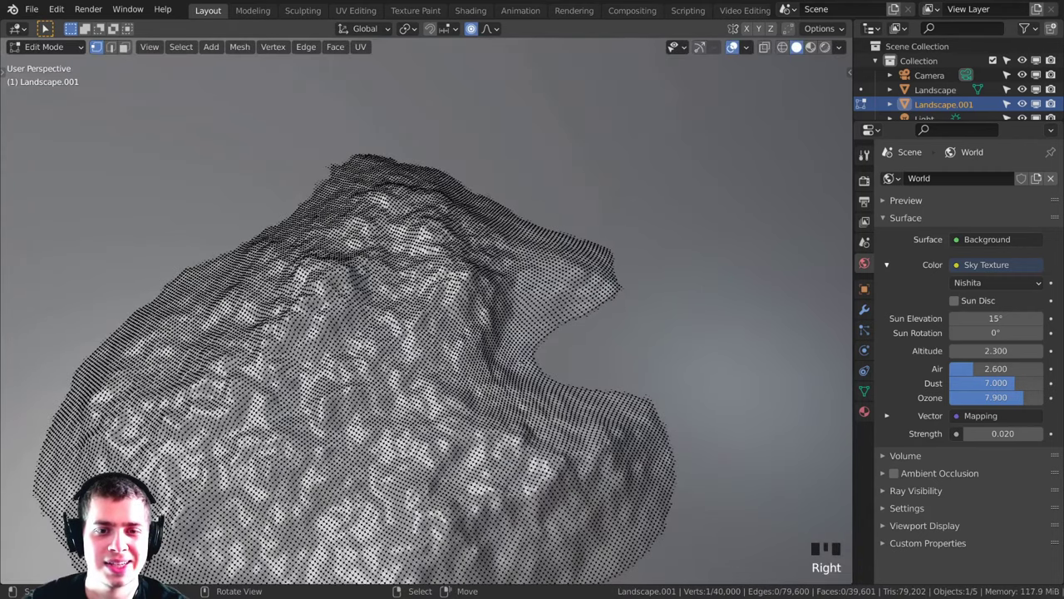
{"action": "key", "text": "g"}
{"action": "left_click", "coordinate": [614, 433]}
Step: Return to Object Mode and rotate the second landscape about 8° around the Z axis in the camera view
{"action": "key", "text": "Tab"}
{"action": "key", "text": "KP_0"}
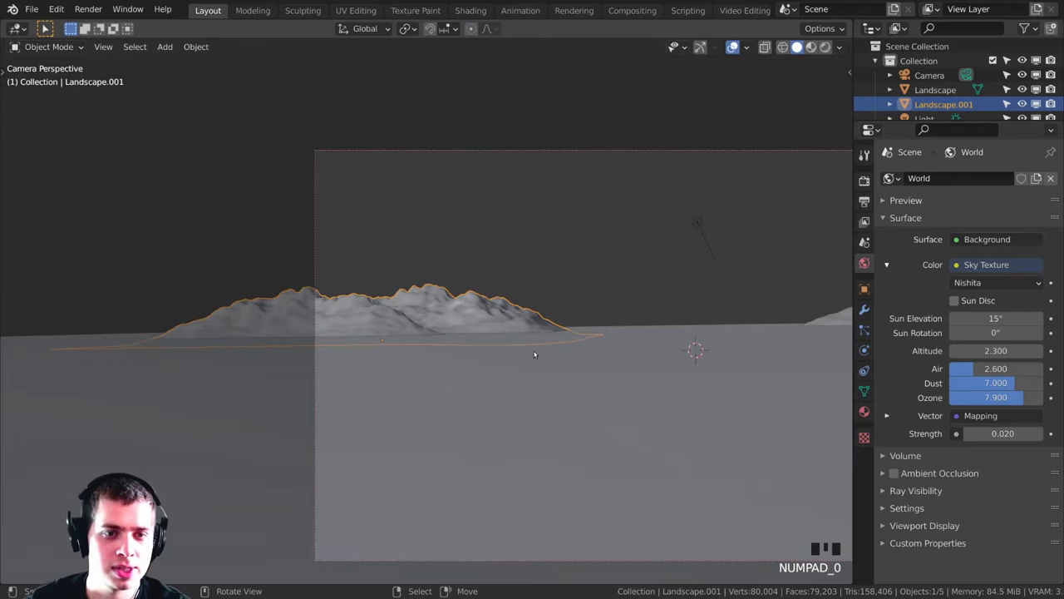
{"action": "scroll", "coordinate": [534, 351], "scroll_direction": "up", "scroll_amount": 3}
{"action": "middle_click_drag", "start_coordinate": [497, 345], "coordinate": [223, 464]}
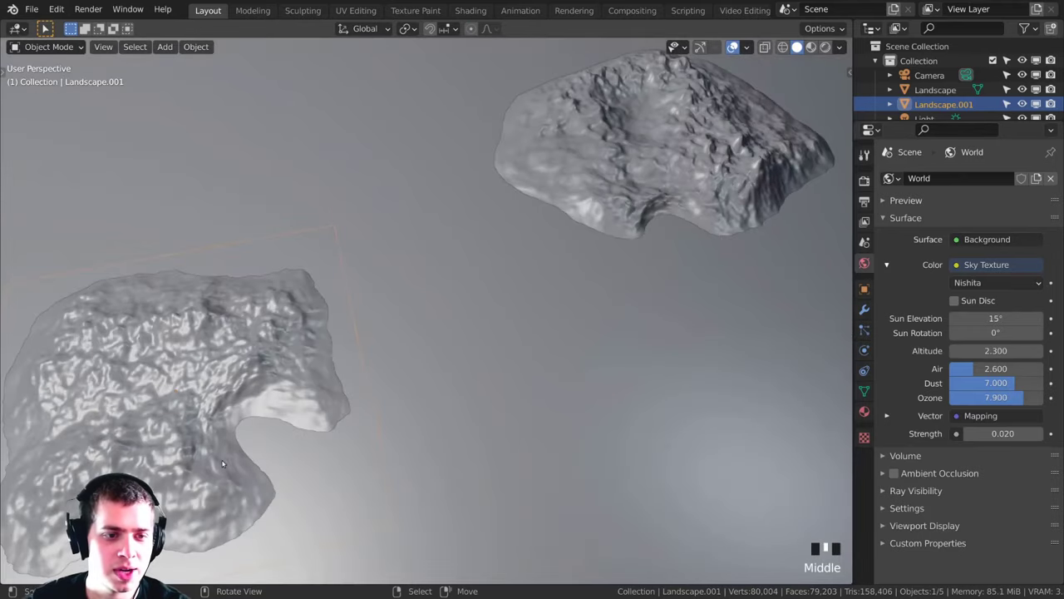
{"action": "key", "text": "KP_0"}
{"action": "scroll", "coordinate": [442, 458], "scroll_direction": "down", "scroll_amount": 2}
{"action": "key", "text": "r"}
{"action": "key", "text": "z"}
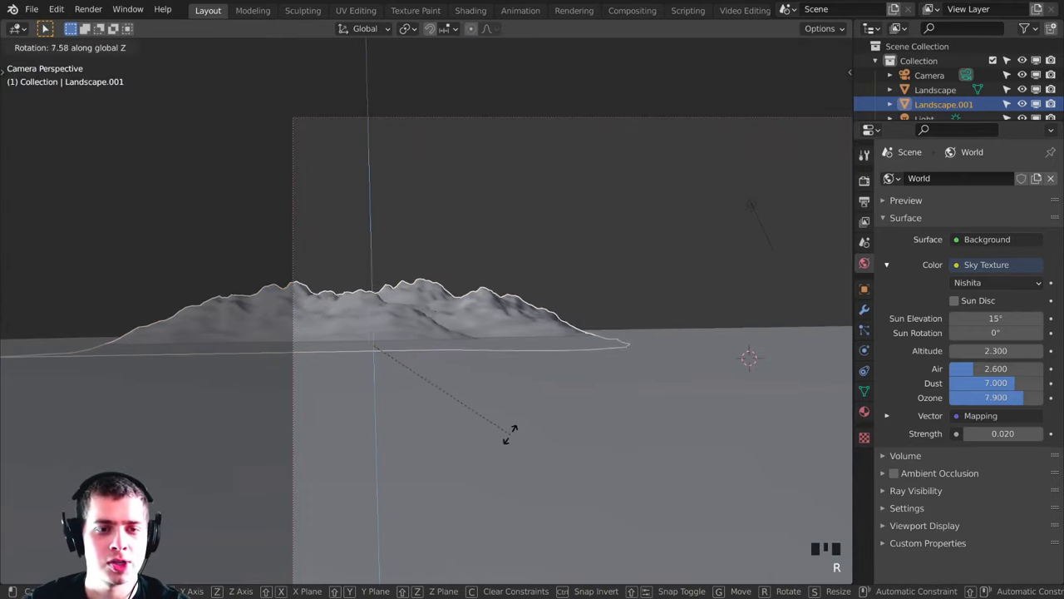
{"action": "left_click", "coordinate": [509, 439]}
{"action": "key", "text": "a"}
{"action": "scroll", "coordinate": [408, 355], "scroll_direction": "down", "scroll_amount": 1}
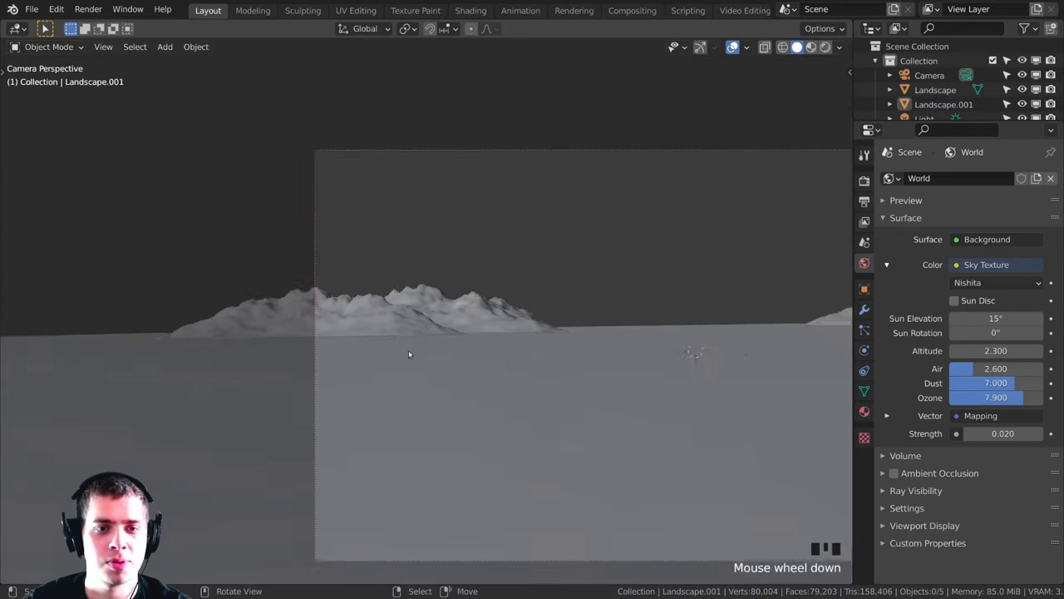
Step: Move the second landscape slightly along the Y axis toward the centre of the camera frame
{"action": "key", "text": "KP_0"}
{"action": "scroll", "coordinate": [451, 330], "scroll_direction": "up", "scroll_amount": 1}
{"action": "key", "text": "KP_0"}
{"action": "middle_click_drag", "start_coordinate": [451, 330], "coordinate": [237, 287], "text": "shift"}
{"action": "right_click", "coordinate": [202, 283]}
{"action": "key", "text": "g"}
{"action": "key", "text": "y"}
{"action": "left_click", "coordinate": [227, 284]}
{"action": "key", "text": "a"}
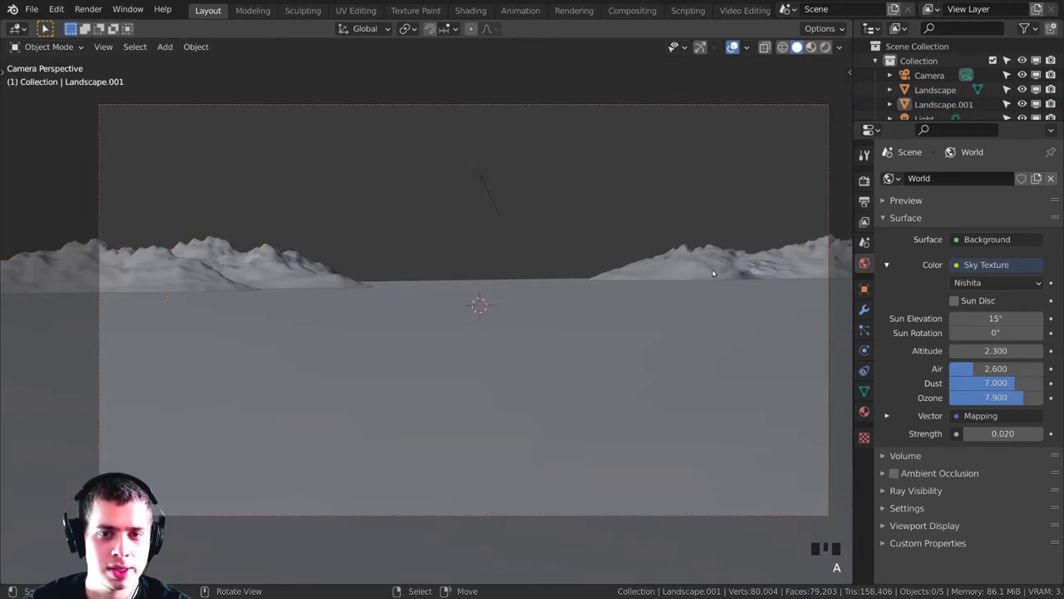
Step: Move the first landscape slightly along the Y axis toward the centre of the camera frame
{"action": "right_click", "coordinate": [712, 273]}
{"action": "key", "text": "g"}
{"action": "key", "text": "y"}
{"action": "left_click", "coordinate": [696, 272]}
{"action": "key", "text": "alt+a"}
{"action": "scroll", "coordinate": [642, 385], "scroll_direction": "down", "scroll_amount": 3}
{"action": "middle_click_drag", "start_coordinate": [642, 385], "coordinate": [678, 382], "text": "shift"}
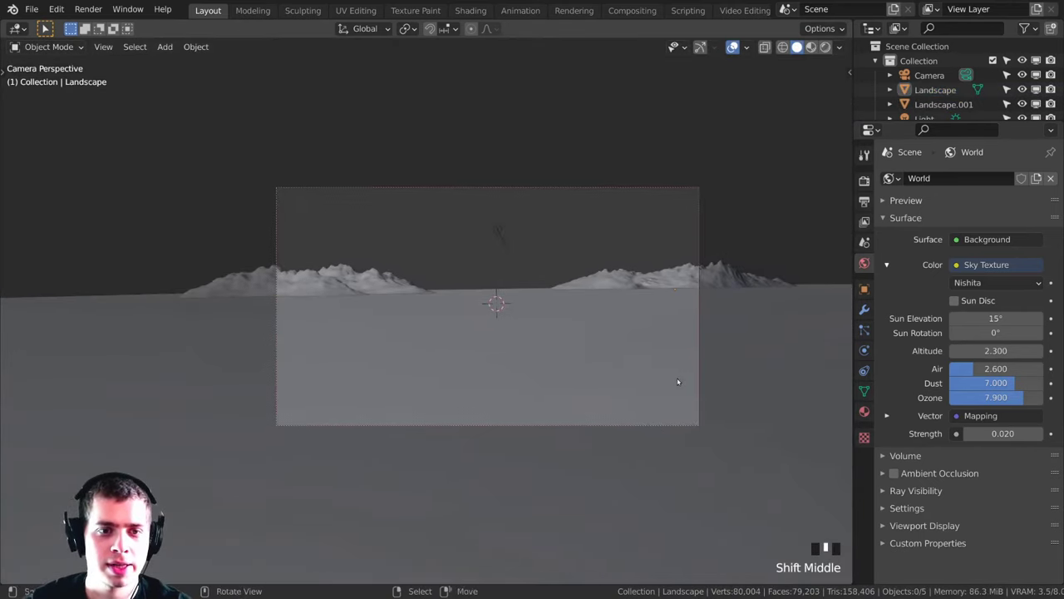
Step: Preview the scene in rendered shading to check the mountains against the sunset sky, and return to solid shading
{"action": "key", "text": "z"}
{"action": "left_click", "coordinate": [557, 306]}
{"action": "scroll", "coordinate": [585, 311], "scroll_direction": "down", "scroll_amount": 1}
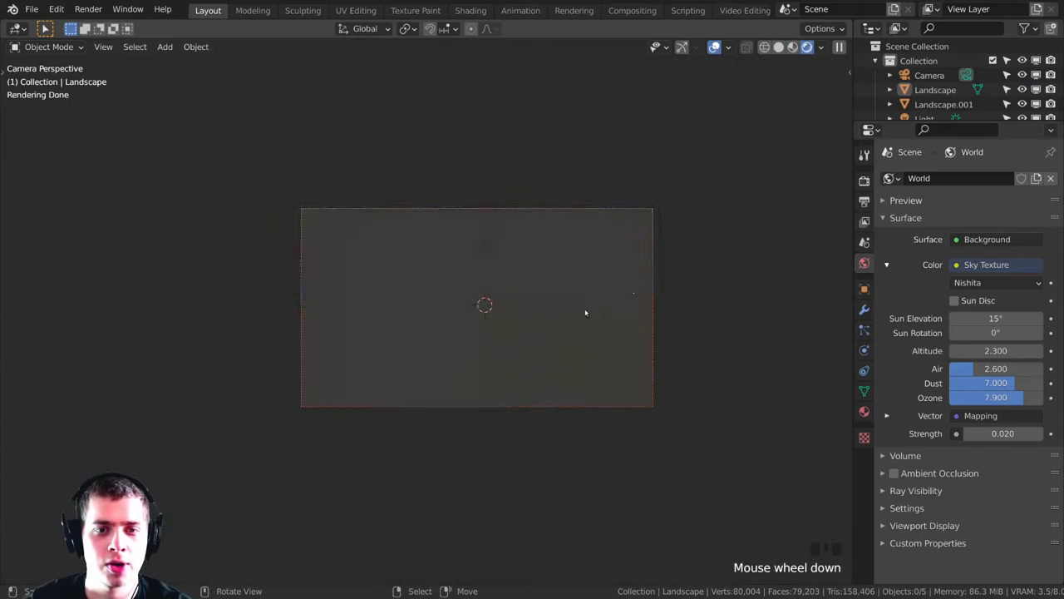
{"action": "scroll", "coordinate": [530, 335], "scroll_direction": "down", "scroll_amount": 1}
{"action": "scroll", "coordinate": [706, 356], "scroll_direction": "up", "scroll_amount": 2}
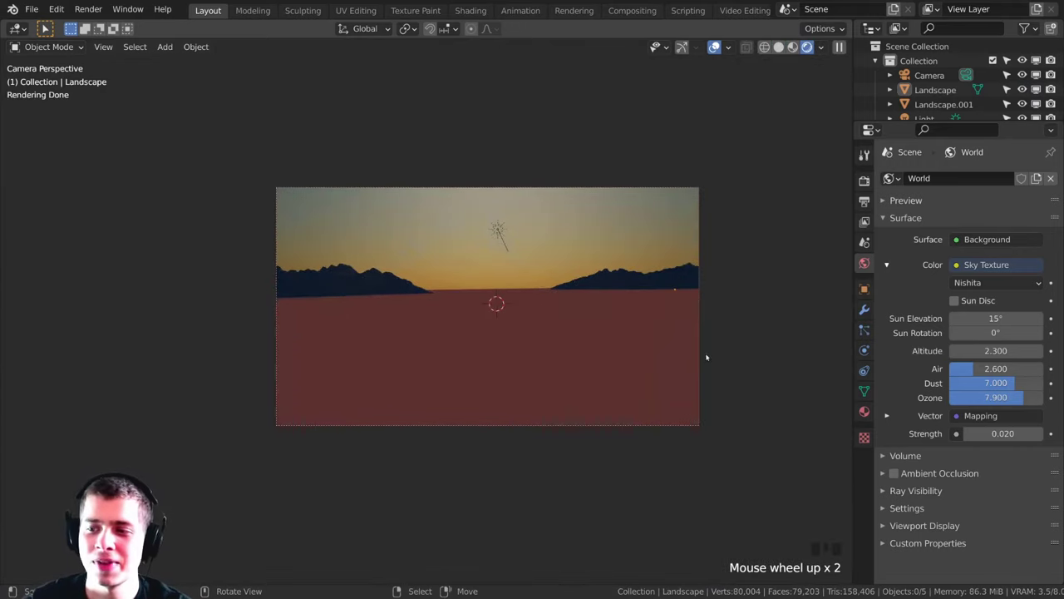
{"action": "middle_click_drag", "start_coordinate": [553, 334], "coordinate": [546, 328], "text": "shift"}
{"action": "key", "text": "z"}
{"action": "left_click", "coordinate": [646, 266]}
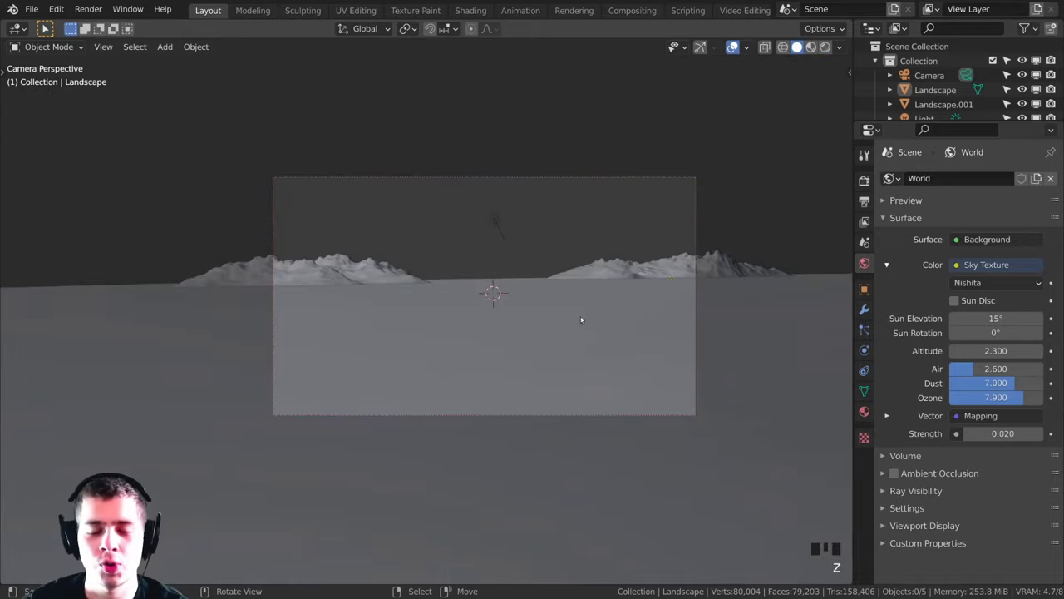
Step: Select the ground plane and create a new material named Ocean for it in the Shading workspace's object shader editor
{"action": "right_click", "coordinate": [550, 319]}
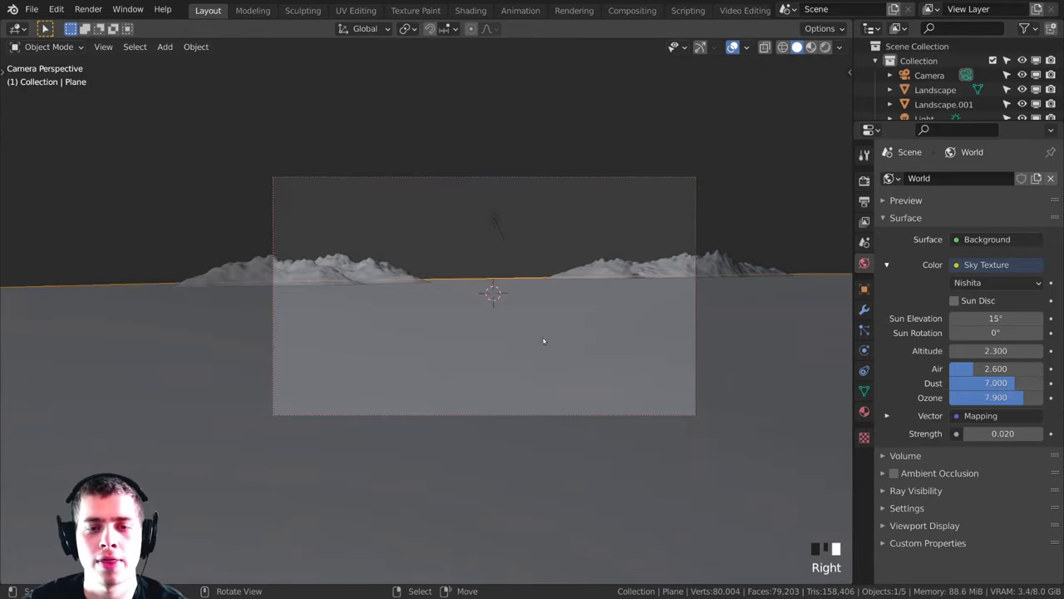
{"action": "middle_click_drag", "start_coordinate": [536, 342], "coordinate": [532, 318], "text": "shift"}
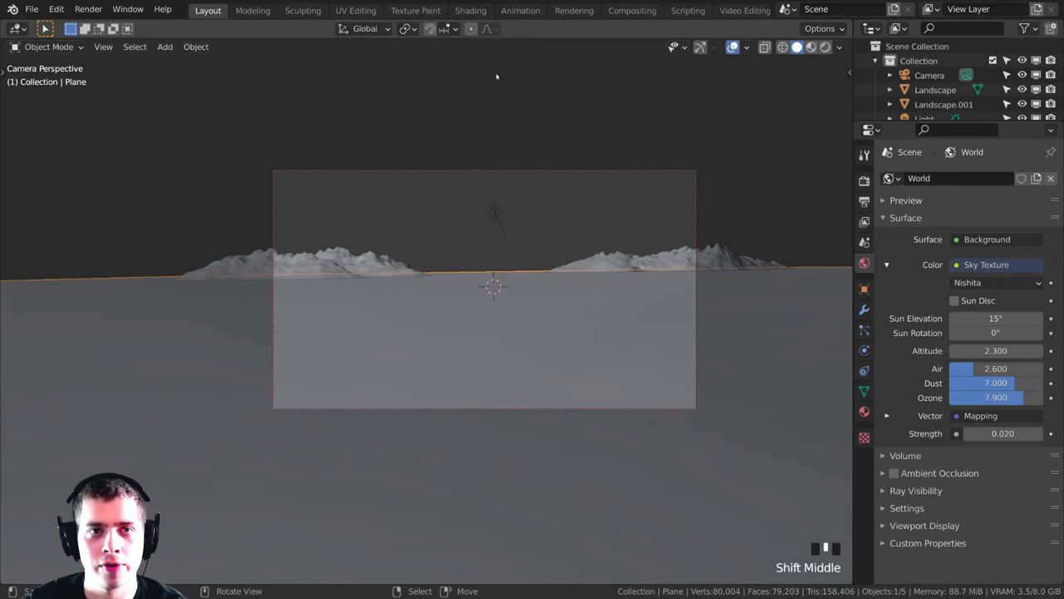
{"action": "left_click", "coordinate": [470, 10]}
{"action": "left_click_drag", "start_coordinate": [561, 341], "coordinate": [561, 218]}
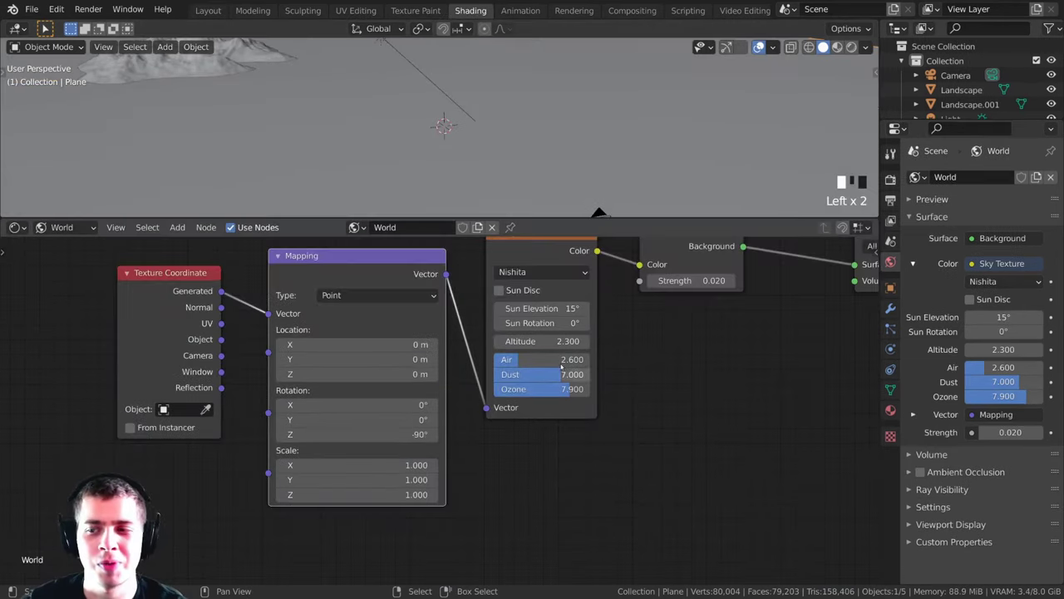
{"action": "key", "text": "Home"}
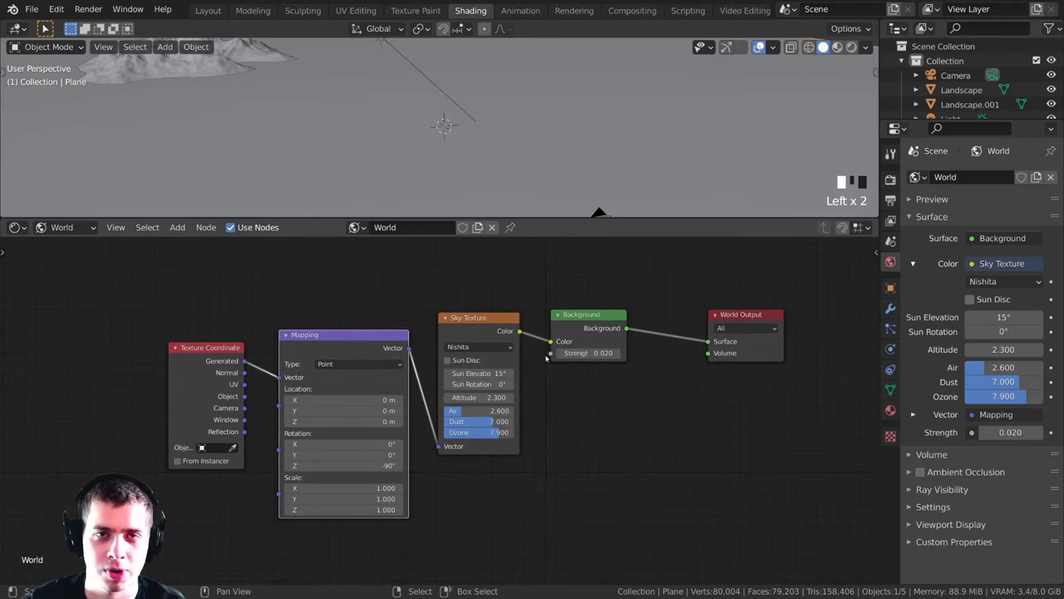
{"action": "scroll", "coordinate": [529, 302], "scroll_direction": "up", "scroll_amount": 1}
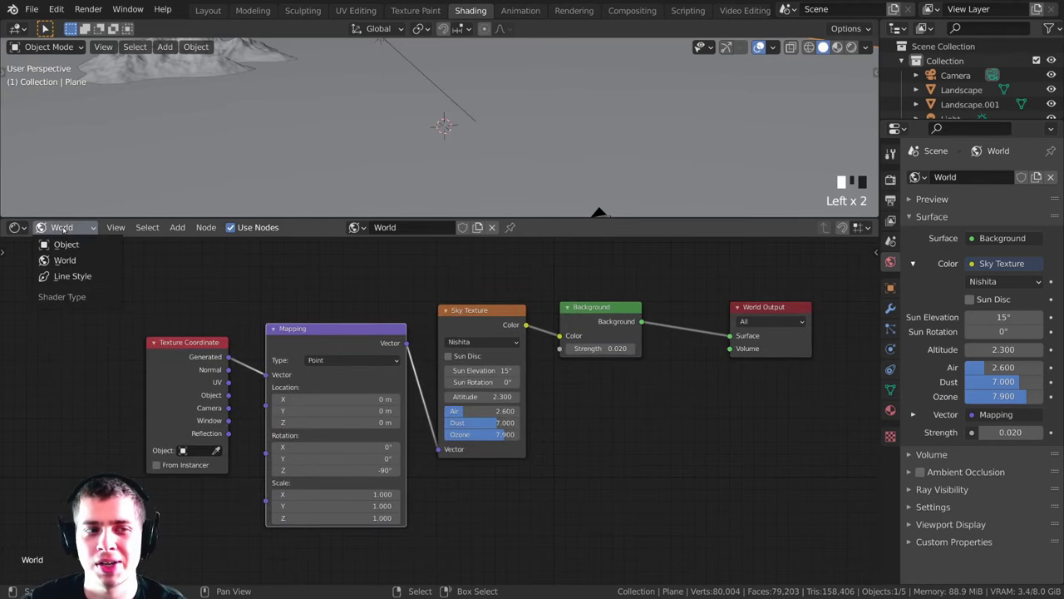
{"action": "left_click", "coordinate": [67, 244]}
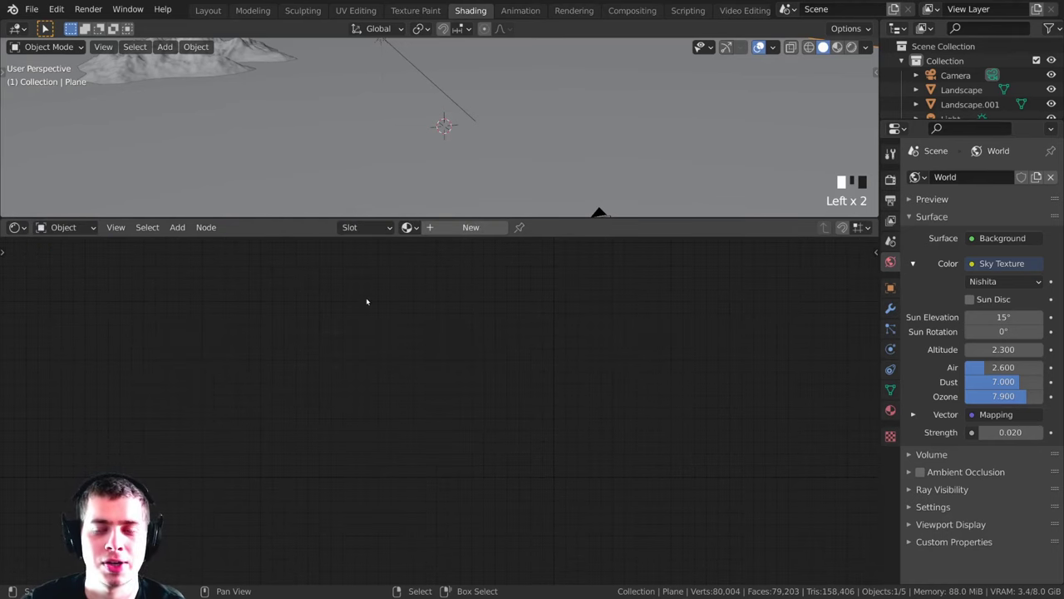
{"action": "left_click", "coordinate": [469, 228]}
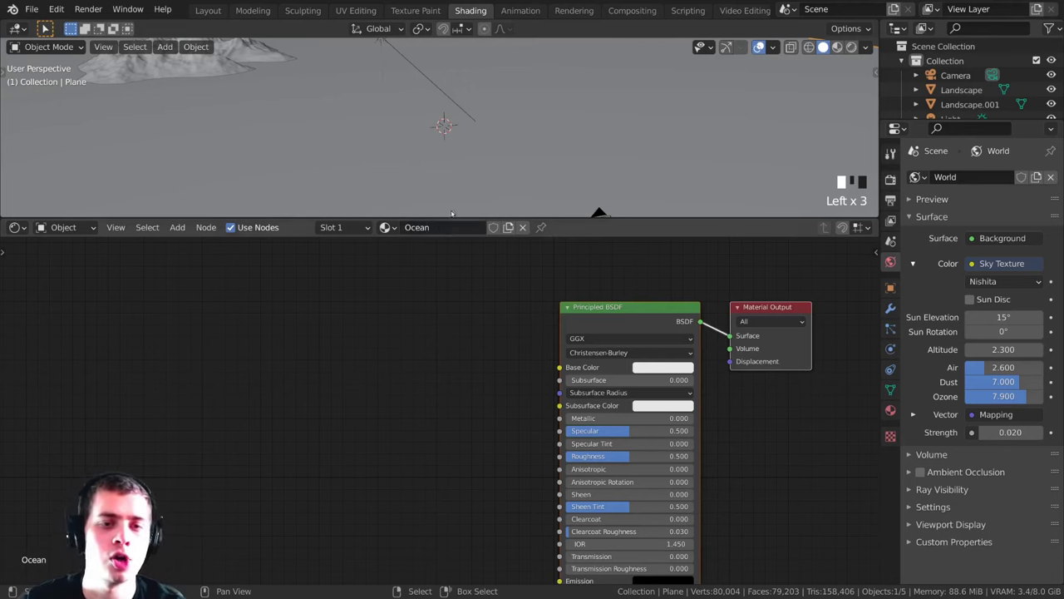
Step: Show the scene through the camera with rendered shading in the Shading workspace's viewport
{"action": "key", "text": "KP_0"}
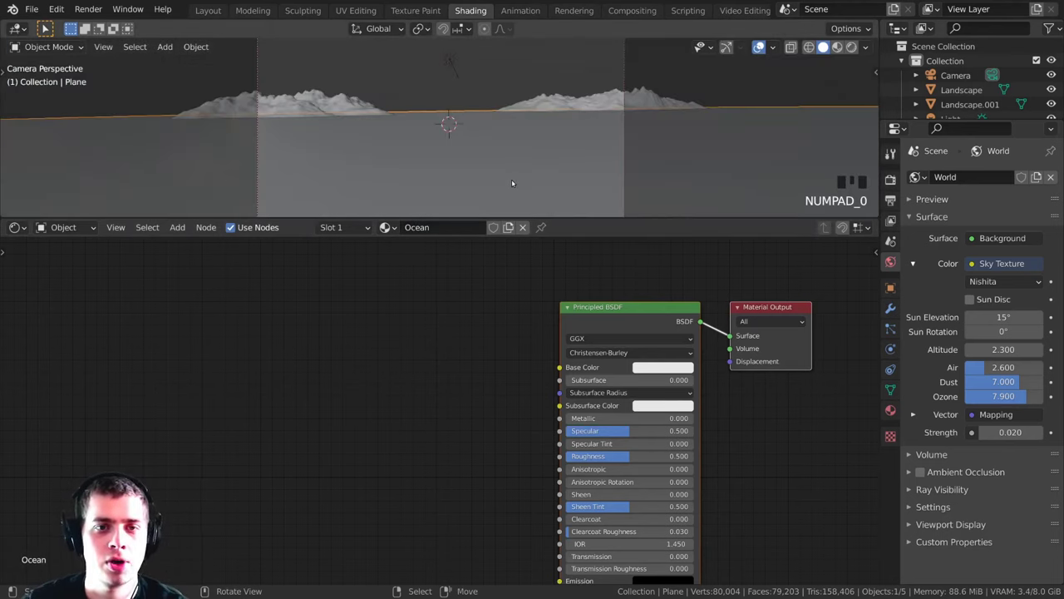
{"action": "scroll", "coordinate": [511, 179], "scroll_direction": "down", "scroll_amount": 3}
{"action": "key", "text": "z"}
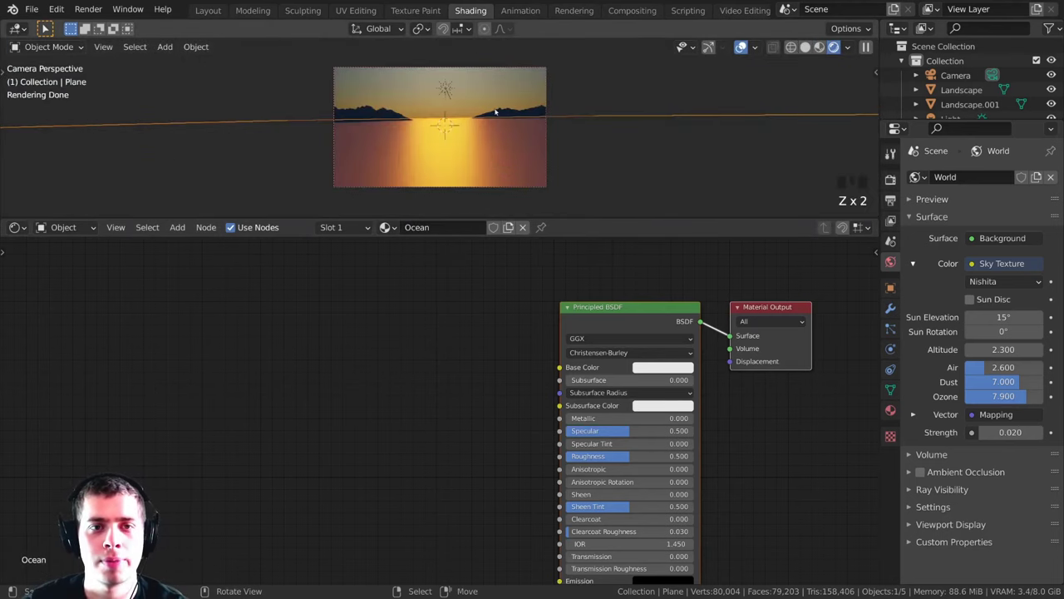
Step: Make the Ocean material's base color black and set its roughness to 0
{"action": "scroll", "coordinate": [491, 359], "scroll_direction": "up", "scroll_amount": 1}
{"action": "middle_click_drag", "start_coordinate": [578, 375], "coordinate": [501, 332]}
{"action": "scroll", "coordinate": [503, 330], "scroll_direction": "up", "scroll_amount": 1}
{"action": "left_click", "coordinate": [592, 319]}
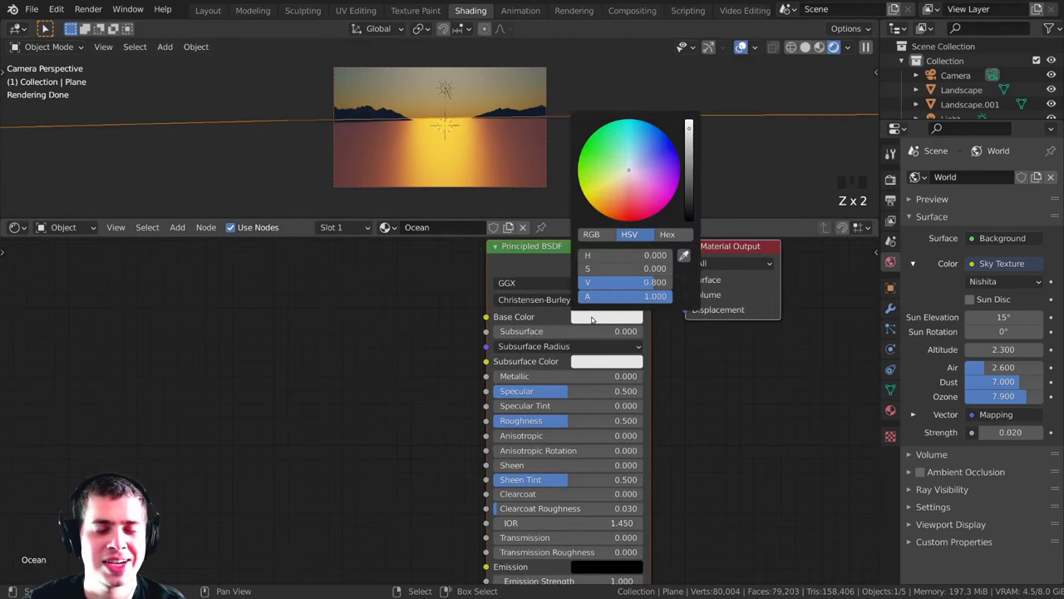
{"action": "left_click_drag", "start_coordinate": [688, 130], "coordinate": [688, 217]}
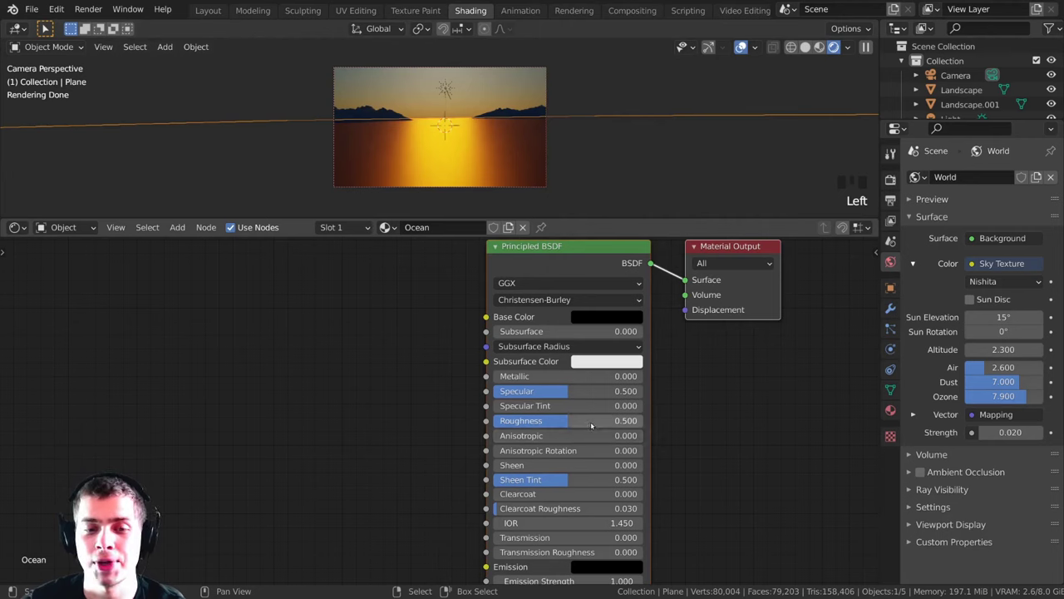
{"action": "left_click_drag", "start_coordinate": [591, 425], "coordinate": [516, 426]}
{"action": "scroll", "coordinate": [540, 145], "scroll_direction": "up", "scroll_amount": 3}
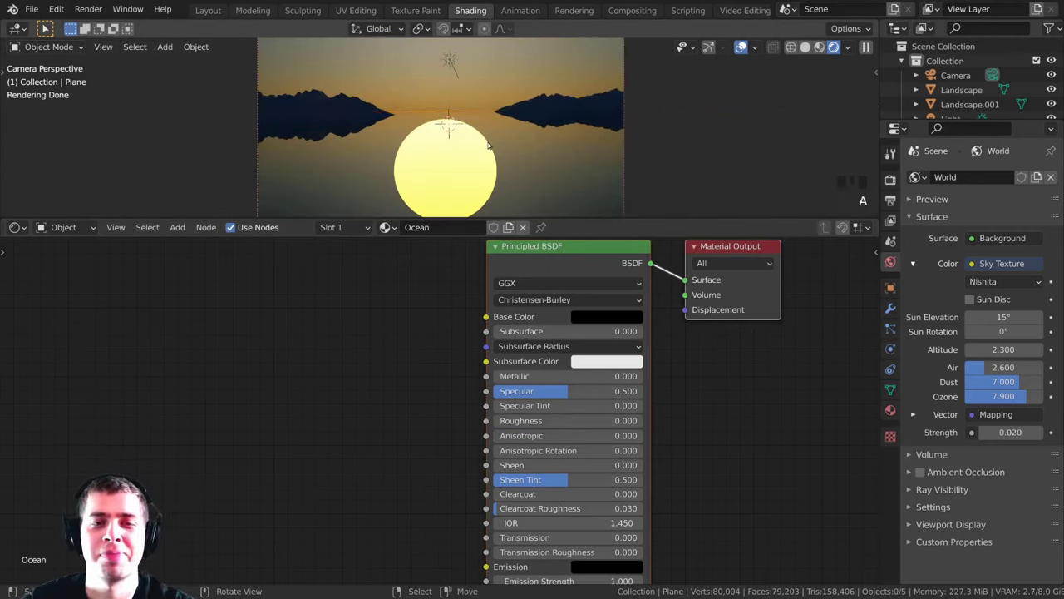
Step: Try to move and freely rotate the sun light to shift its reflection on the water
{"action": "scroll", "coordinate": [489, 145], "scroll_direction": "down", "scroll_amount": 2}
{"action": "right_click", "coordinate": [444, 78]}
{"action": "key", "text": "g"}
{"action": "right_click", "coordinate": [492, 113]}
{"action": "key", "text": "r"}
{"action": "key", "text": "r"}
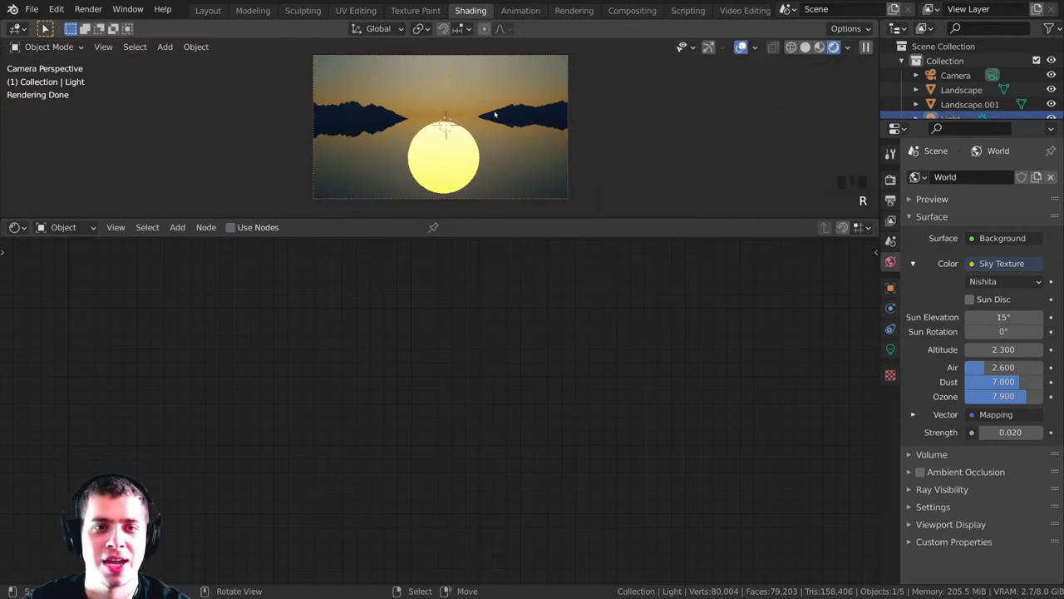
{"action": "right_click", "coordinate": [478, 73]}
{"action": "scroll", "coordinate": [479, 72], "scroll_direction": "up", "scroll_amount": 2}
{"action": "key", "text": "r"}
{"action": "key", "text": "r"}
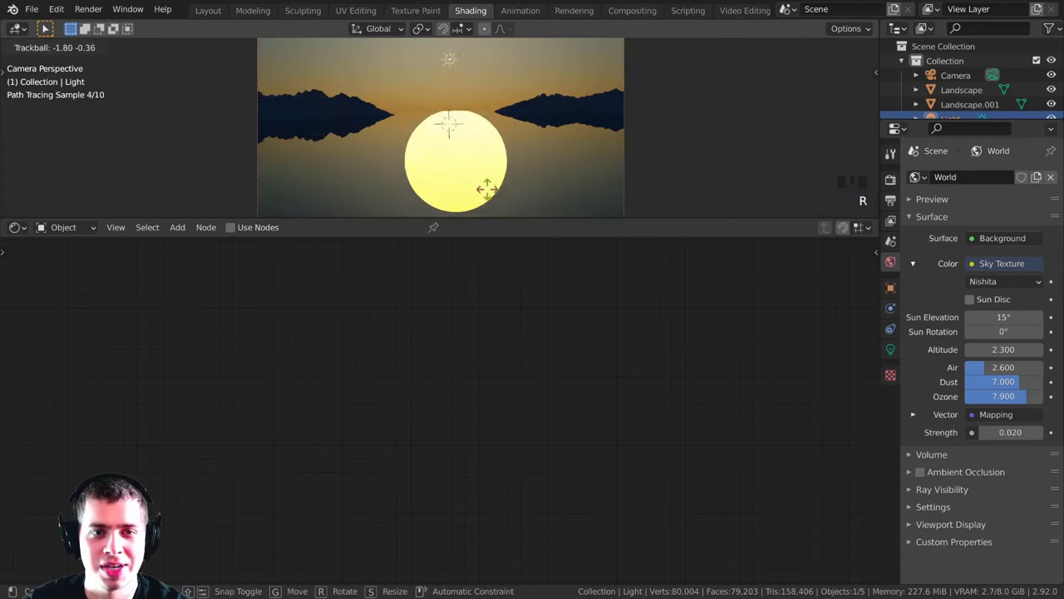
{"action": "left_click", "coordinate": [478, 128]}
{"action": "scroll", "coordinate": [477, 128], "scroll_direction": "down", "scroll_amount": 2}
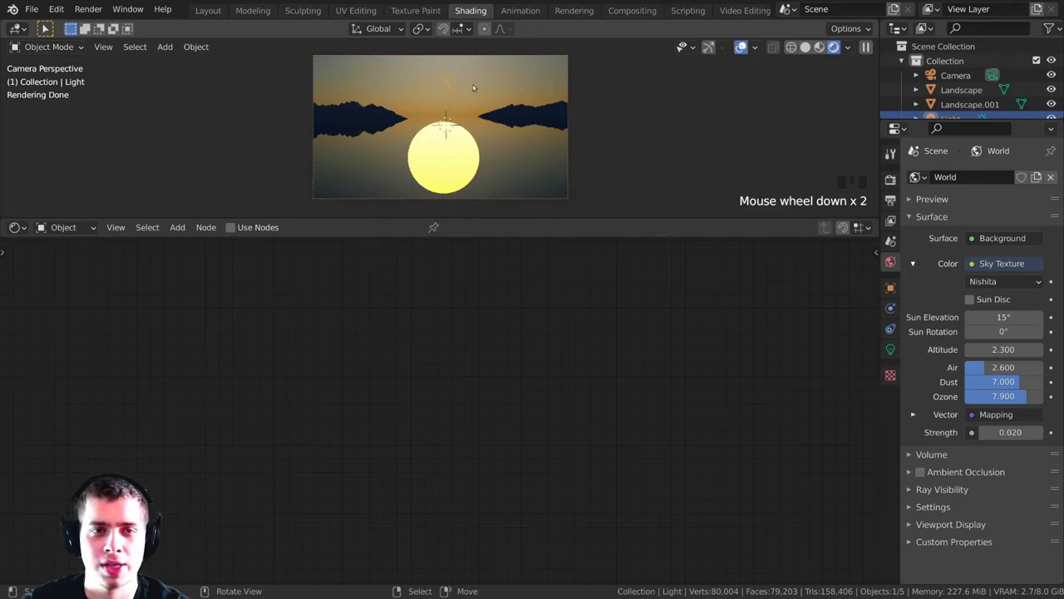
Step: Reselect the ground plane and add a Noise Texture node beside the Principled BSDF in the Ocean material
{"action": "middle_click_drag", "start_coordinate": [473, 88], "coordinate": [486, 101], "text": "shift"}
{"action": "scroll", "coordinate": [500, 118], "scroll_direction": "up", "scroll_amount": 1}
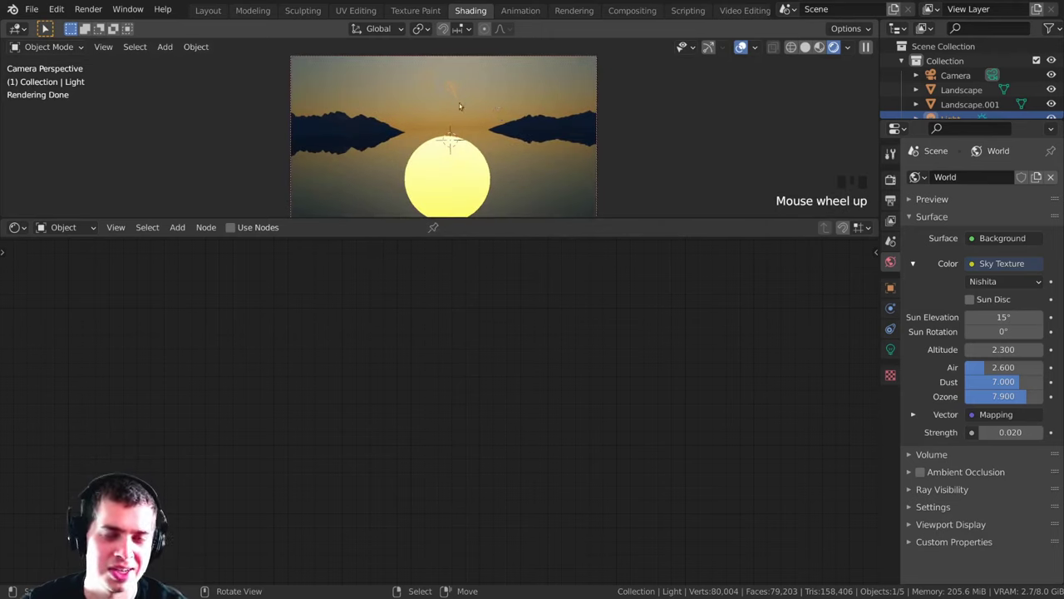
{"action": "middle_click_drag", "start_coordinate": [395, 125], "coordinate": [398, 106], "text": "shift"}
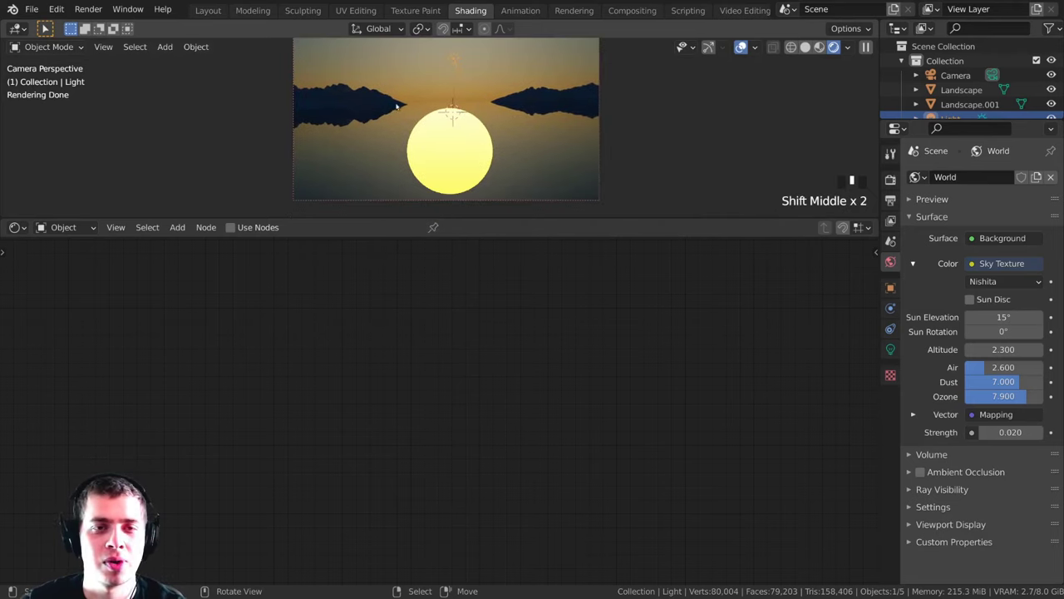
{"action": "right_click", "coordinate": [483, 153]}
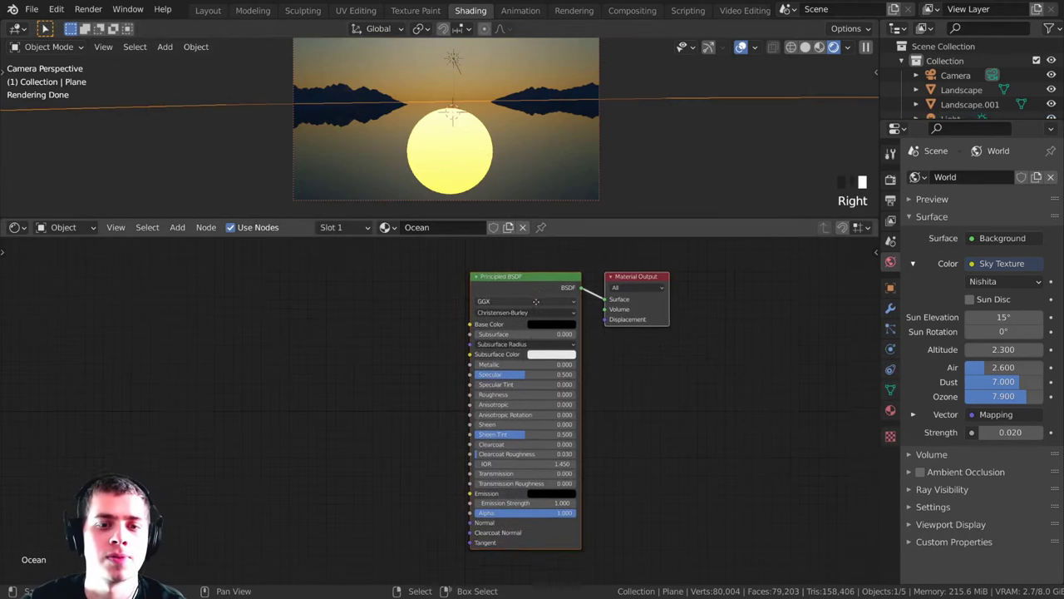
{"action": "middle_click_drag", "start_coordinate": [382, 358], "coordinate": [417, 353]}
{"action": "middle_click_drag", "start_coordinate": [407, 311], "coordinate": [375, 346]}
{"action": "key", "text": "shift+a"}
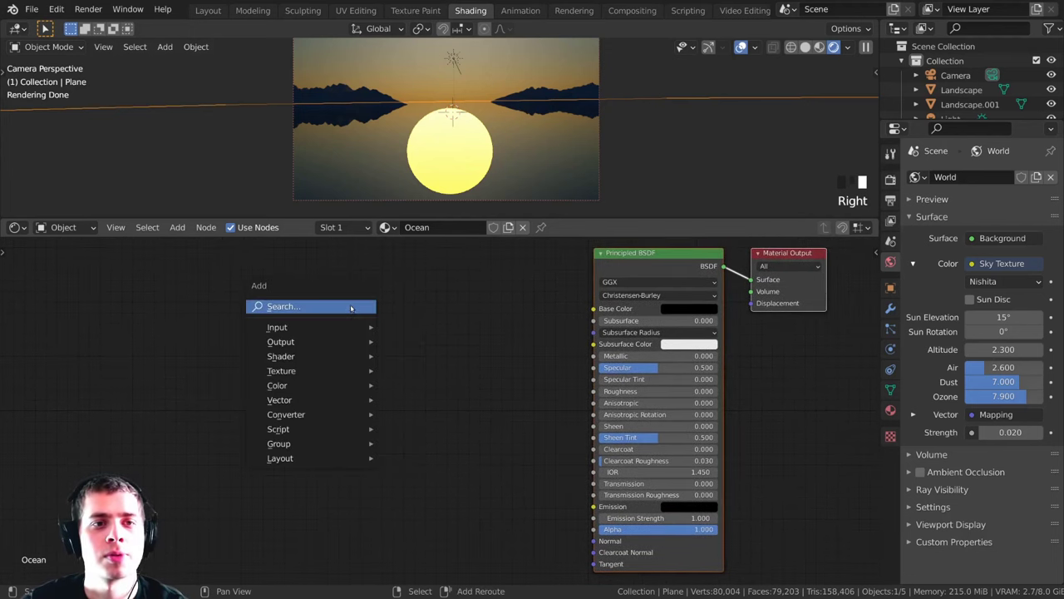
{"action": "left_click", "coordinate": [310, 306]}
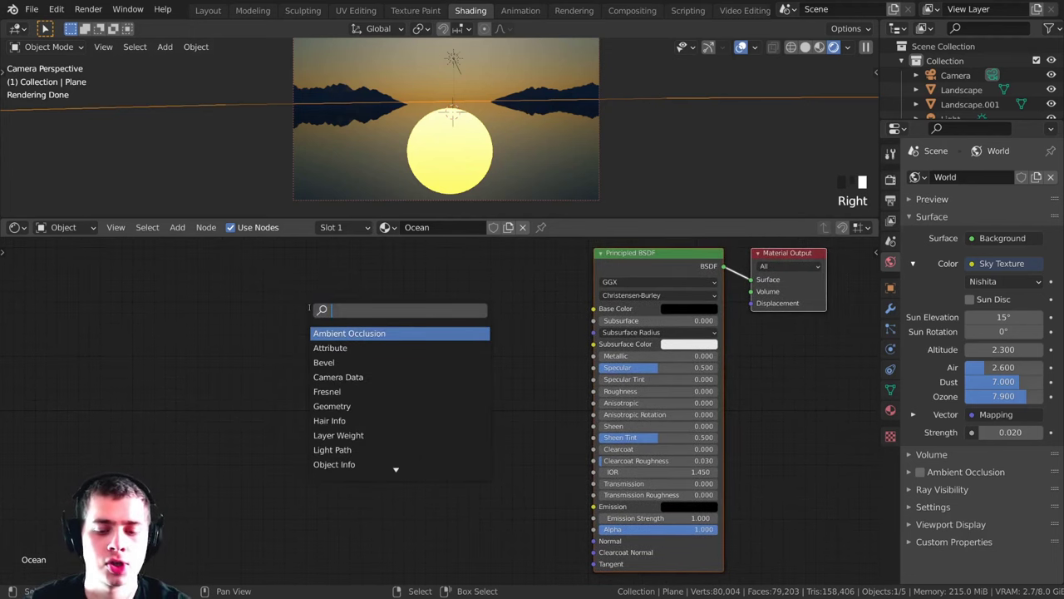
{"action": "type", "text": "no"}
{"action": "key", "text": "Return"}
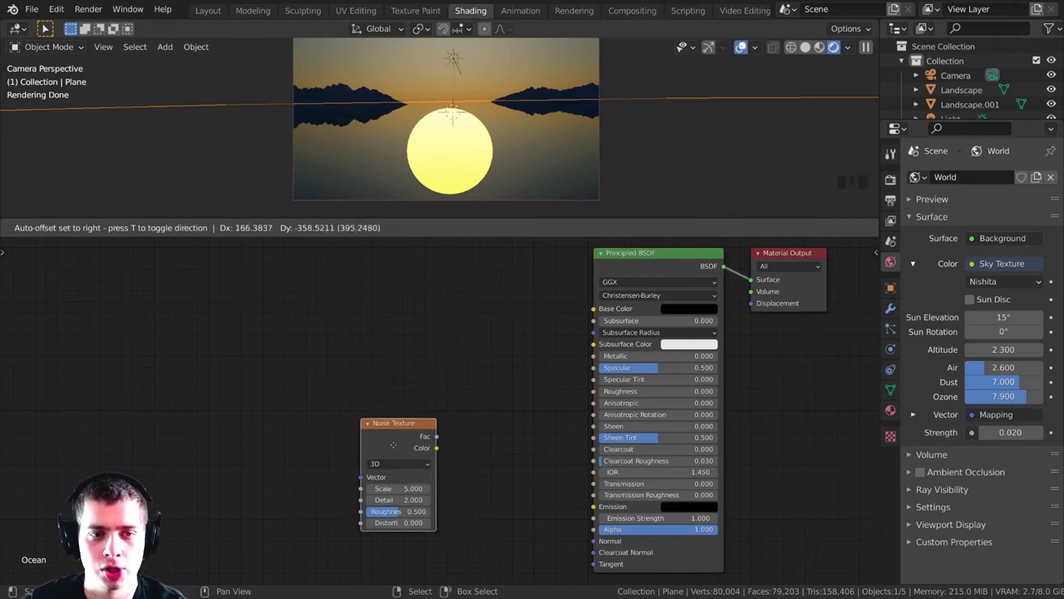
{"action": "left_click", "coordinate": [408, 377]}
{"action": "left_click_drag", "start_coordinate": [409, 376], "coordinate": [405, 377]}
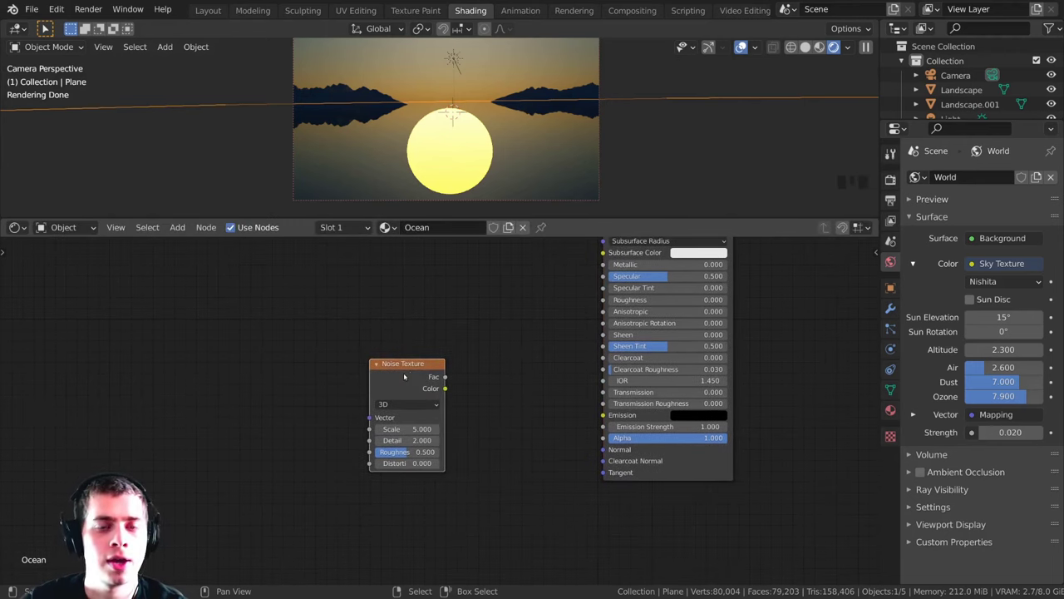
Step: Attach Texture Coordinate and Mapping nodes to the Noise Texture and feed the Mapping vector from the Object output
{"action": "middle_click_drag", "start_coordinate": [415, 370], "coordinate": [414, 396]}
{"action": "left_click_drag", "start_coordinate": [408, 392], "coordinate": [410, 393]}
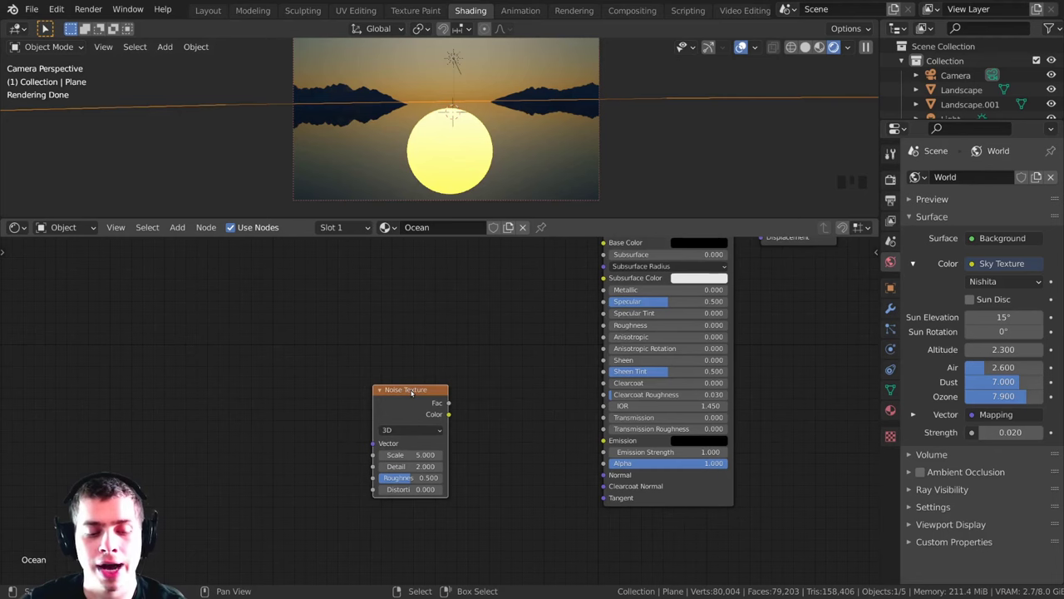
{"action": "key", "text": "ctrl+t"}
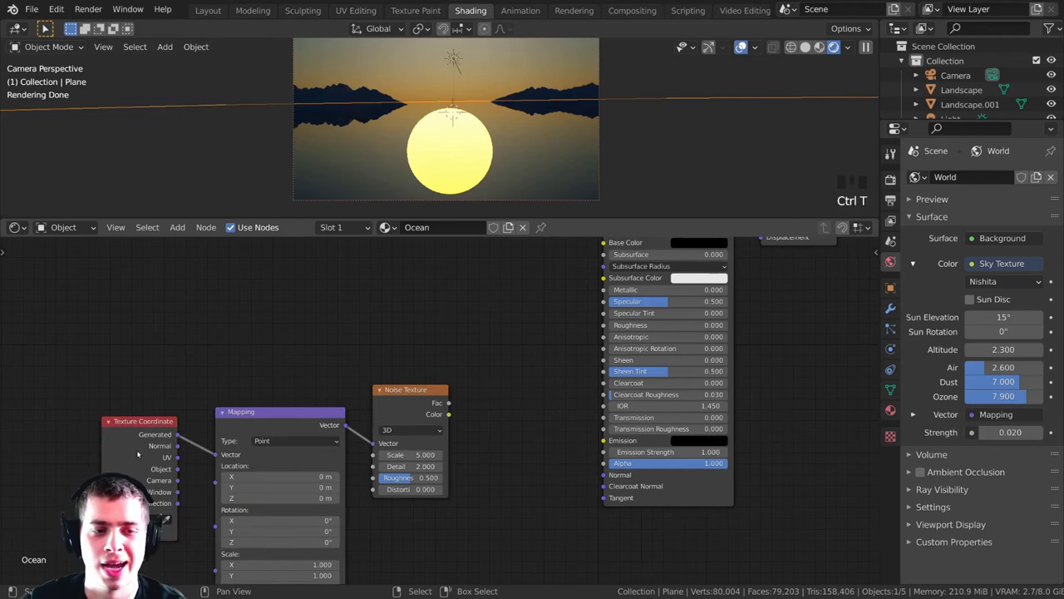
{"action": "middle_click_drag", "start_coordinate": [233, 443], "coordinate": [250, 375]}
{"action": "left_click_drag", "start_coordinate": [167, 357], "coordinate": [168, 348]}
{"action": "left_click_drag", "start_coordinate": [281, 362], "coordinate": [282, 352]}
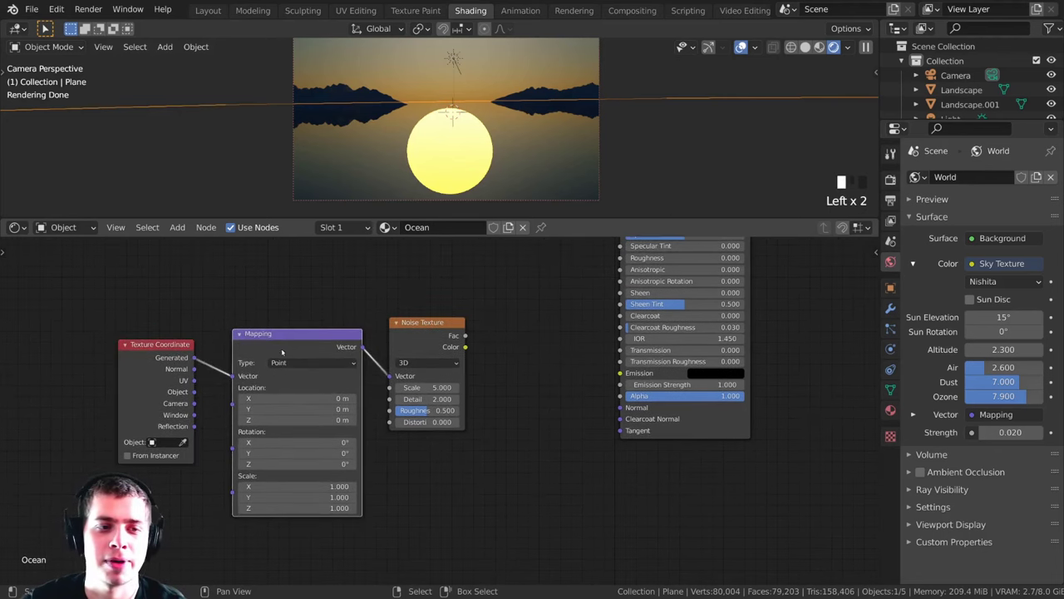
{"action": "left_click_drag", "start_coordinate": [193, 396], "coordinate": [185, 312]}
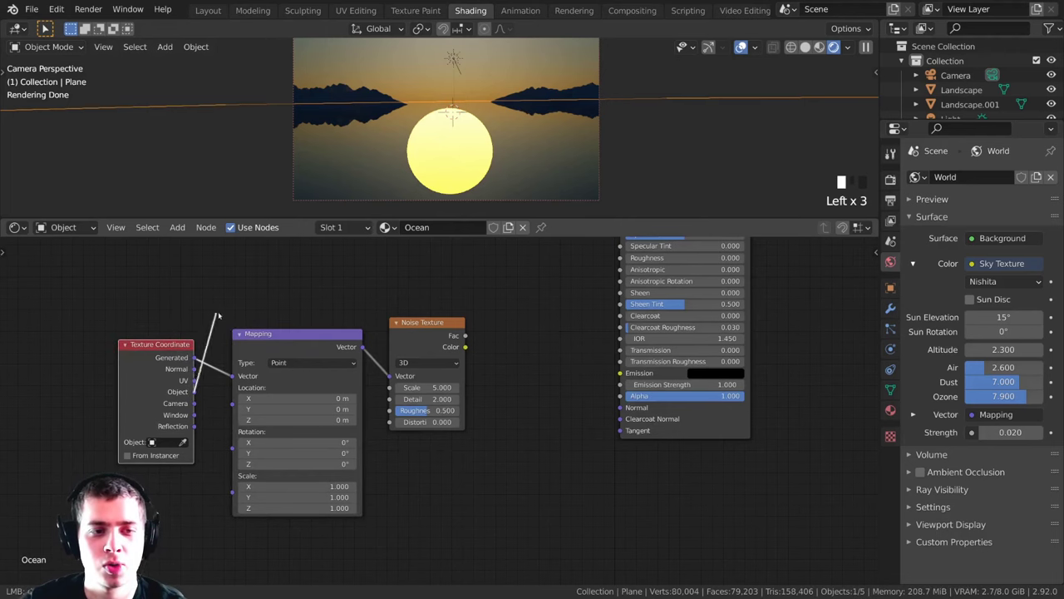
{"action": "left_click_drag", "start_coordinate": [234, 376], "coordinate": [234, 376]}
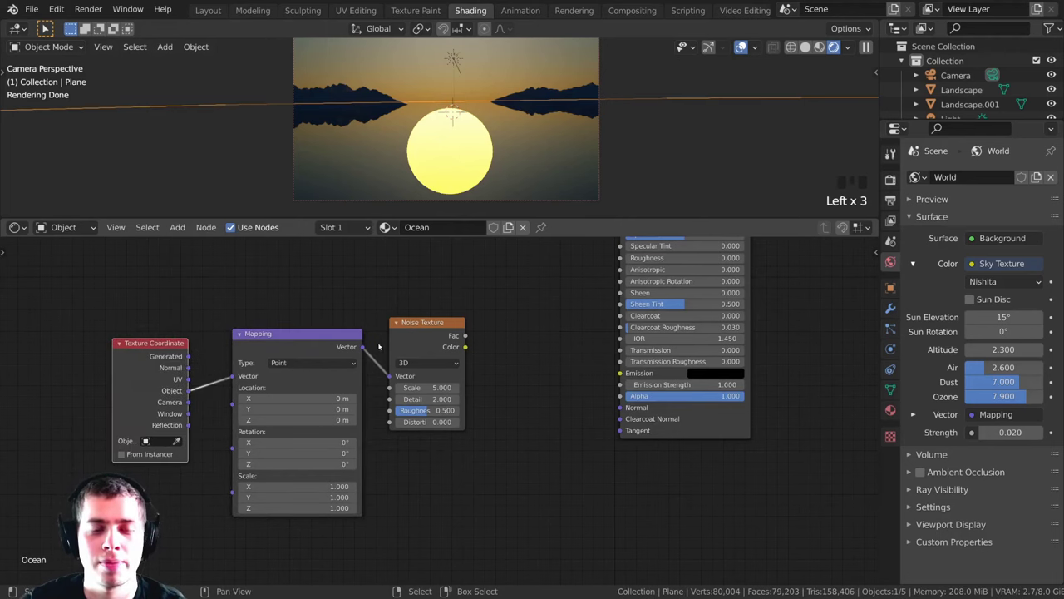
Step: Preview the Noise Texture directly on the plane and move the Principled BSDF node below the Material Output
{"action": "middle_click_drag", "start_coordinate": [430, 330], "coordinate": [437, 344]}
{"action": "left_click", "coordinate": [436, 344]}
{"action": "left_click_drag", "start_coordinate": [436, 343], "coordinate": [441, 344]}
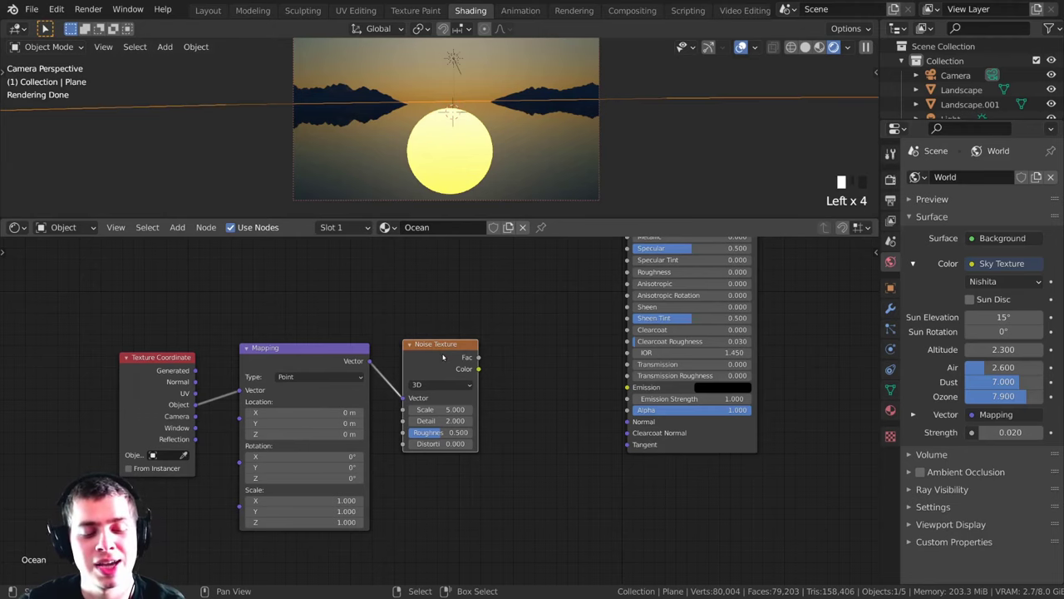
{"action": "left_click", "coordinate": [437, 353], "text": "ctrl+shift"}
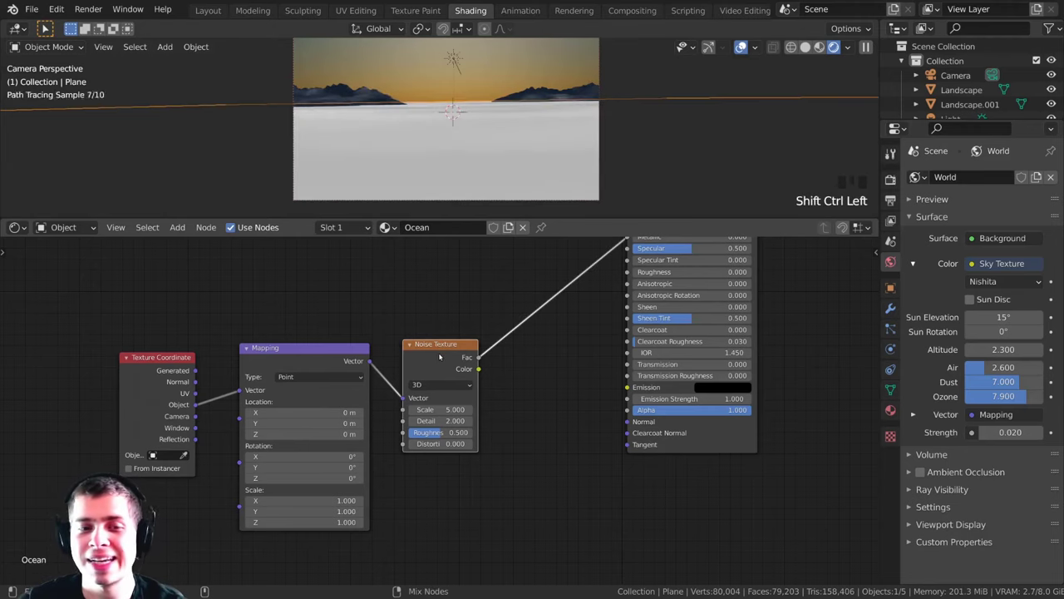
{"action": "scroll", "coordinate": [436, 354], "scroll_direction": "down", "scroll_amount": 2}
{"action": "middle_click_drag", "start_coordinate": [596, 290], "coordinate": [601, 353]}
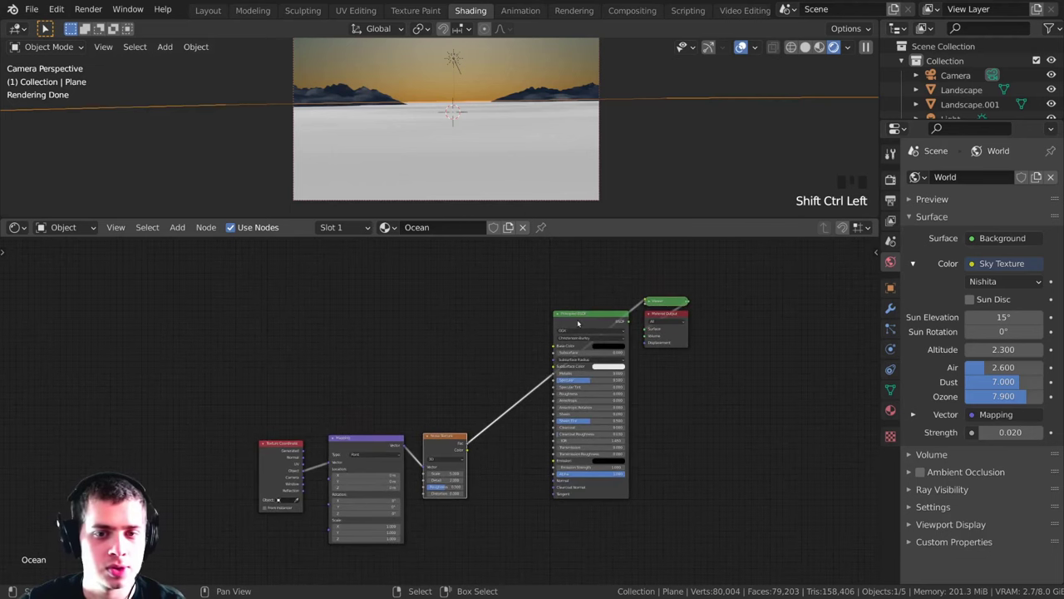
{"action": "left_click_drag", "start_coordinate": [578, 322], "coordinate": [604, 381]}
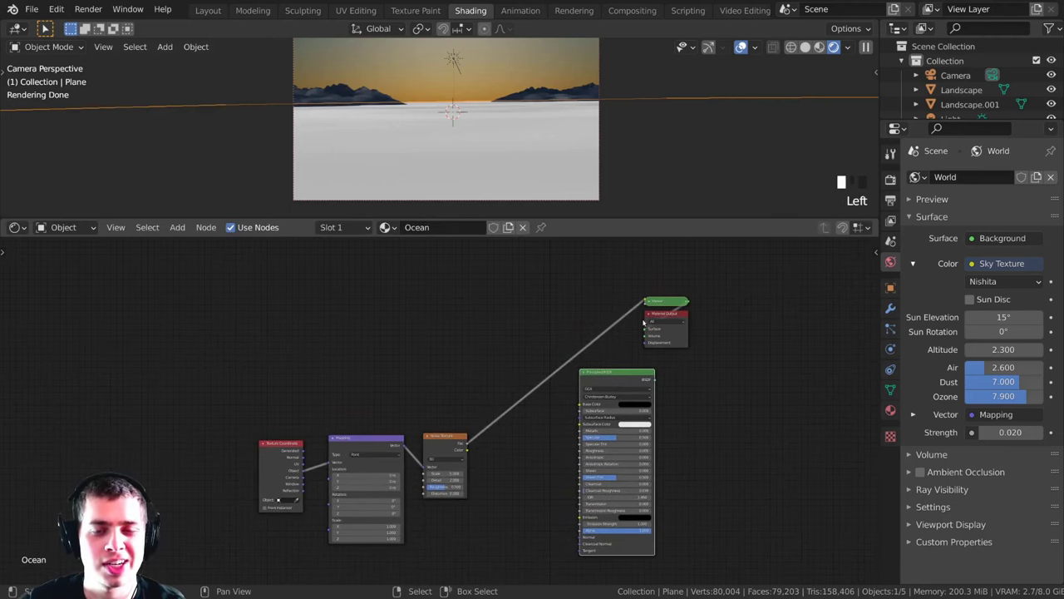
Step: Set the Noise Texture's Scale to 249.800 and its Detail to 16.000 while viewing the plane through the camera
{"action": "scroll", "coordinate": [532, 116], "scroll_direction": "down", "scroll_amount": 15}
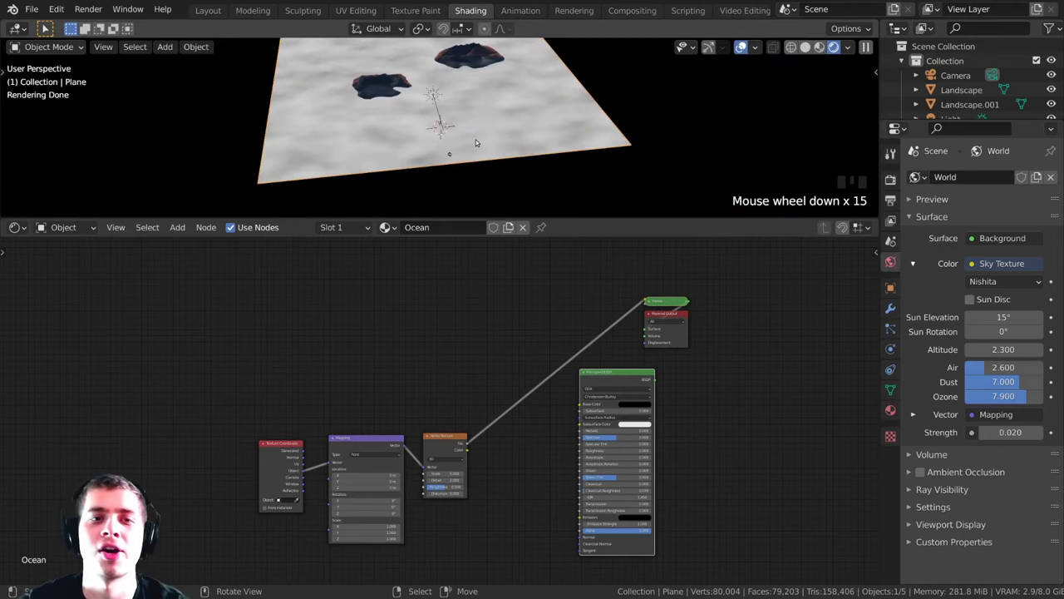
{"action": "key", "text": "KP_0"}
{"action": "scroll", "coordinate": [419, 372], "scroll_direction": "up", "scroll_amount": 5}
{"action": "scroll", "coordinate": [419, 371], "scroll_direction": "up", "scroll_amount": 3}
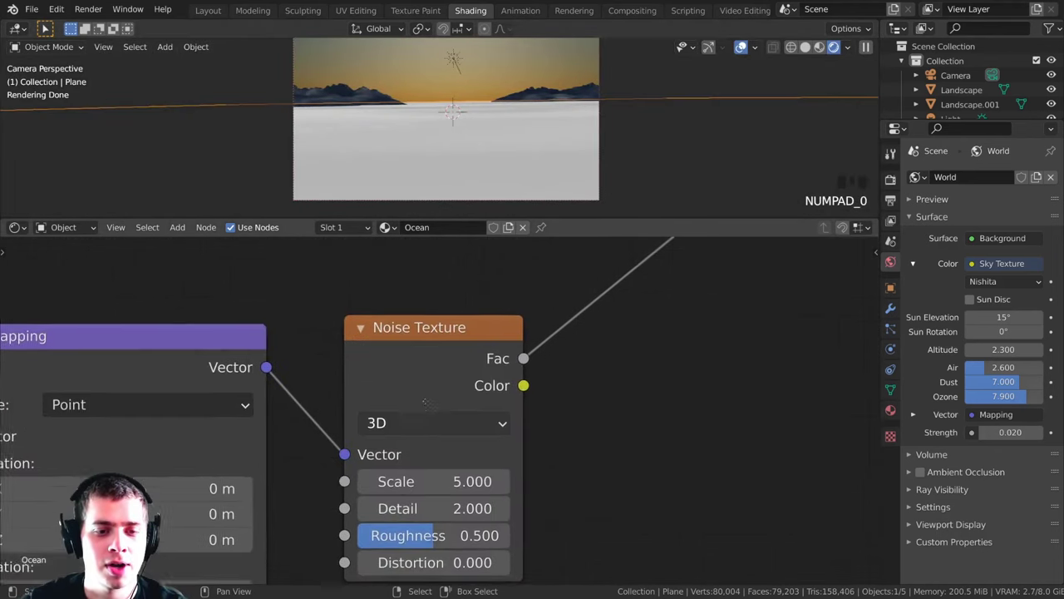
{"action": "left_click_drag", "start_coordinate": [432, 464], "coordinate": [636, 464]}
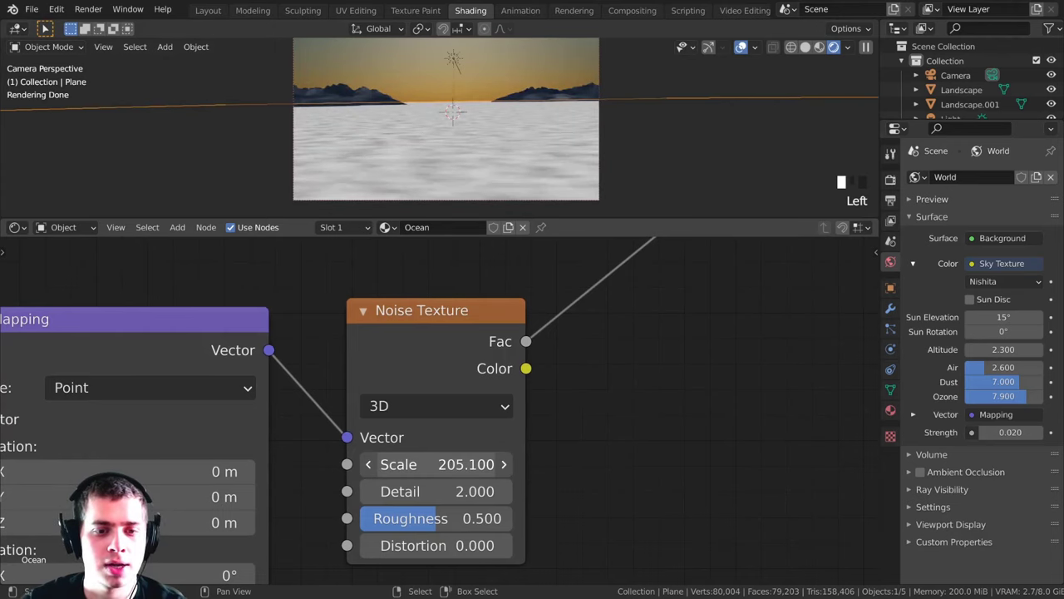
{"action": "left_click_drag", "start_coordinate": [432, 464], "coordinate": [499, 490]}
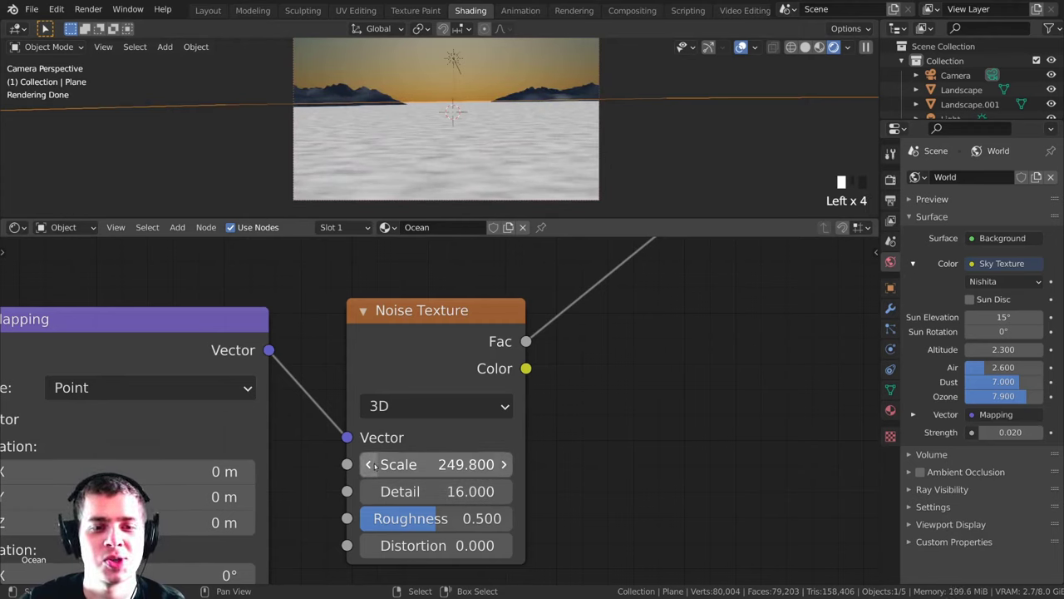
Step: Set the Noise Texture's Scale to 253.800 and its Distortion to 0.1
{"action": "left_click_drag", "start_coordinate": [372, 465], "coordinate": [375, 466]}
{"action": "scroll", "coordinate": [431, 514], "scroll_direction": "down", "scroll_amount": 2}
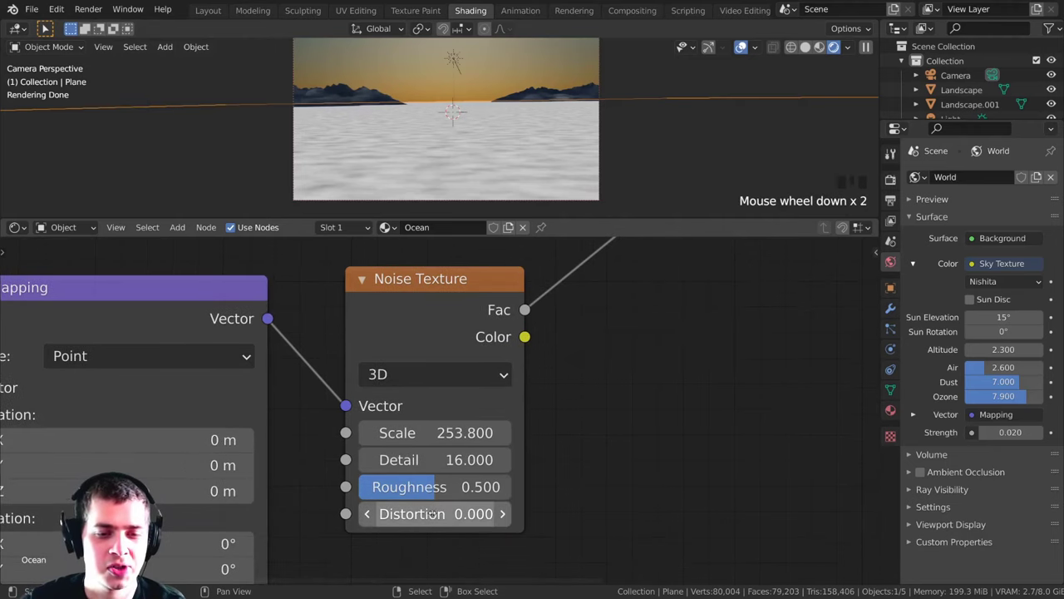
{"action": "left_click", "coordinate": [431, 514]}
{"action": "type", "text": ".1"}
{"action": "key", "text": "Return"}
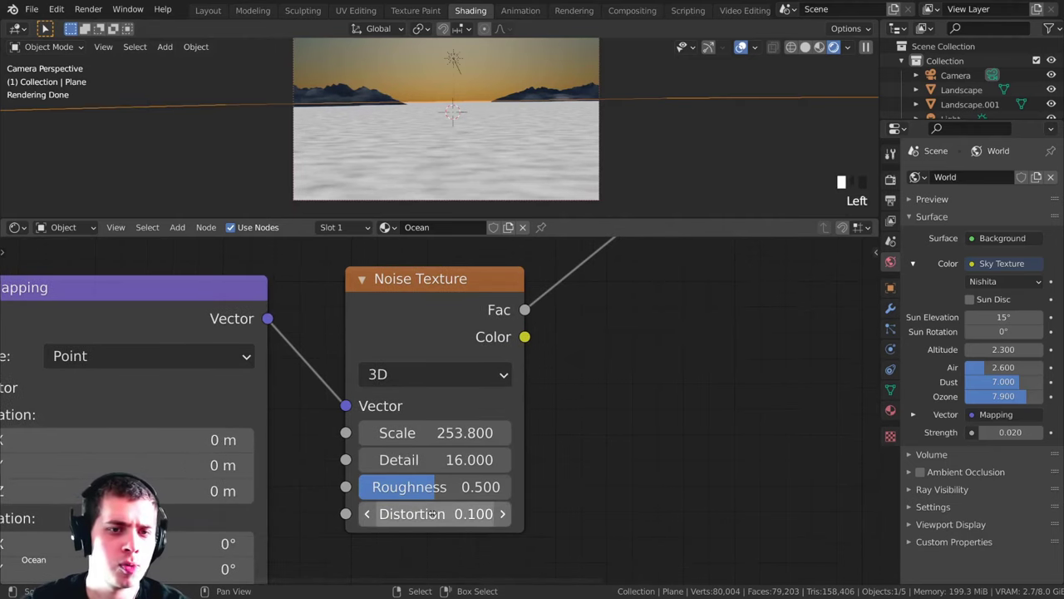
Step: Connect the Noise Texture's Fac output to the Principled BSDF's Normal input and route the Principled BSDF back to the Material Output
{"action": "scroll", "coordinate": [589, 360], "scroll_direction": "down", "scroll_amount": 5}
{"action": "left_click", "coordinate": [453, 347]}
{"action": "scroll", "coordinate": [454, 349], "scroll_direction": "down", "scroll_amount": 5}
{"action": "middle_click_drag", "start_coordinate": [454, 350], "coordinate": [457, 429]}
{"action": "scroll", "coordinate": [592, 391], "scroll_direction": "down", "scroll_amount": 3}
{"action": "scroll", "coordinate": [499, 406], "scroll_direction": "up", "scroll_amount": 1}
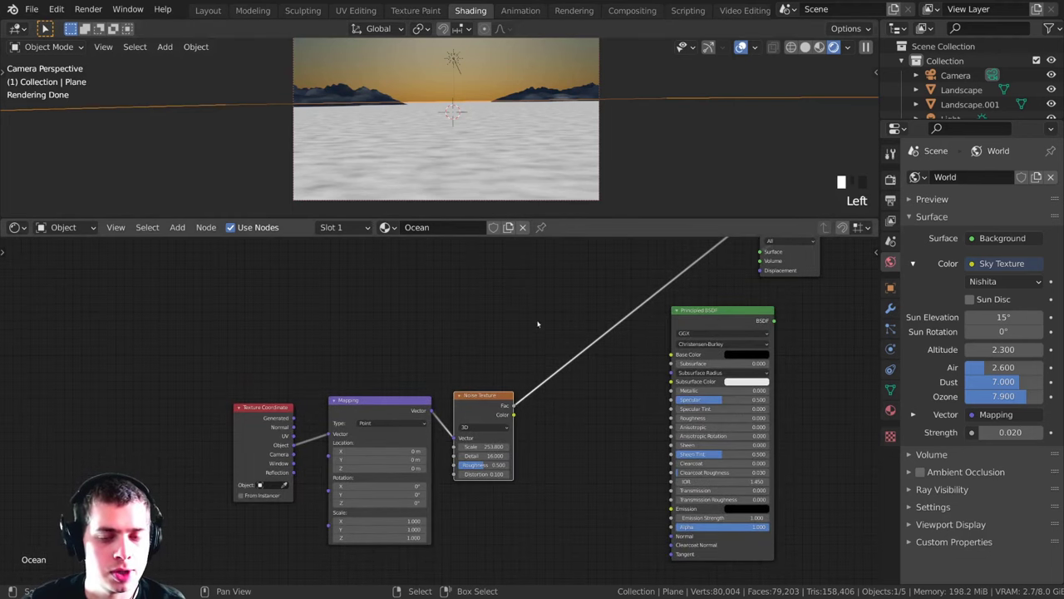
{"action": "left_click_drag", "start_coordinate": [514, 407], "coordinate": [481, 271]}
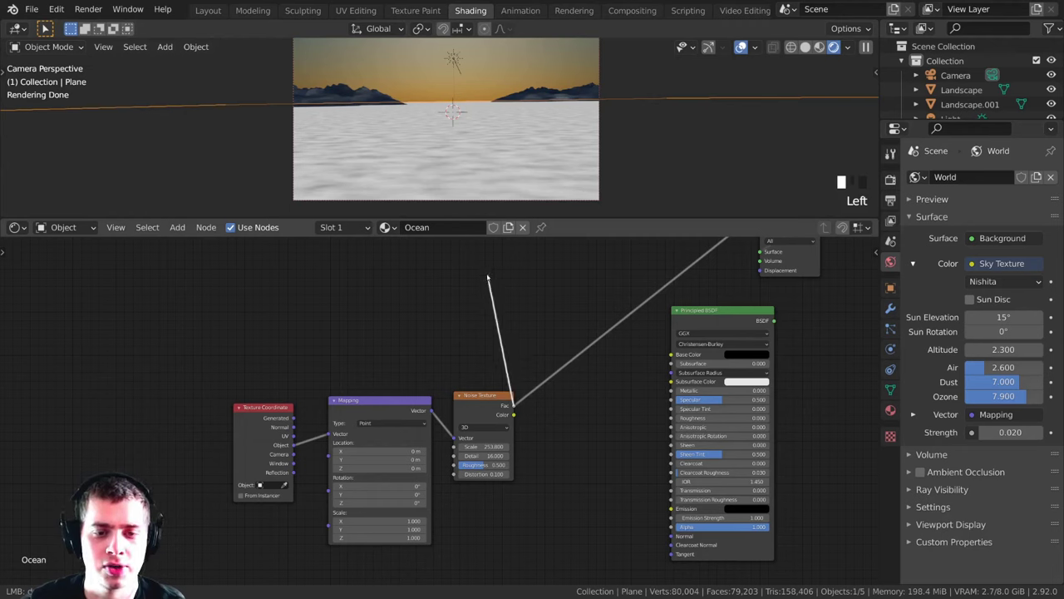
{"action": "left_click_drag", "start_coordinate": [528, 339], "coordinate": [671, 536]}
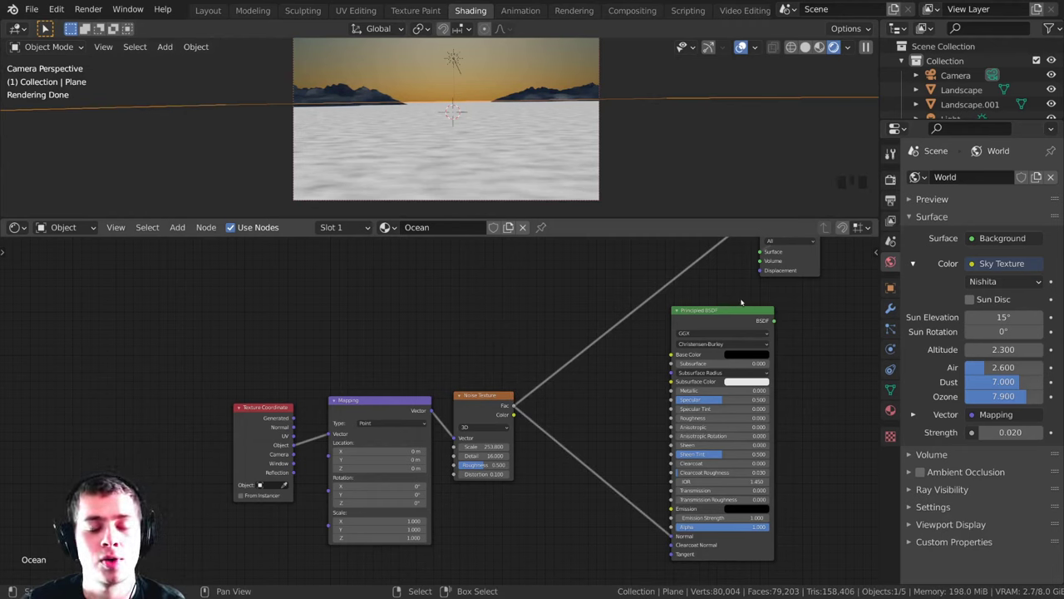
{"action": "left_click", "coordinate": [700, 318], "text": "ctrl+shift"}
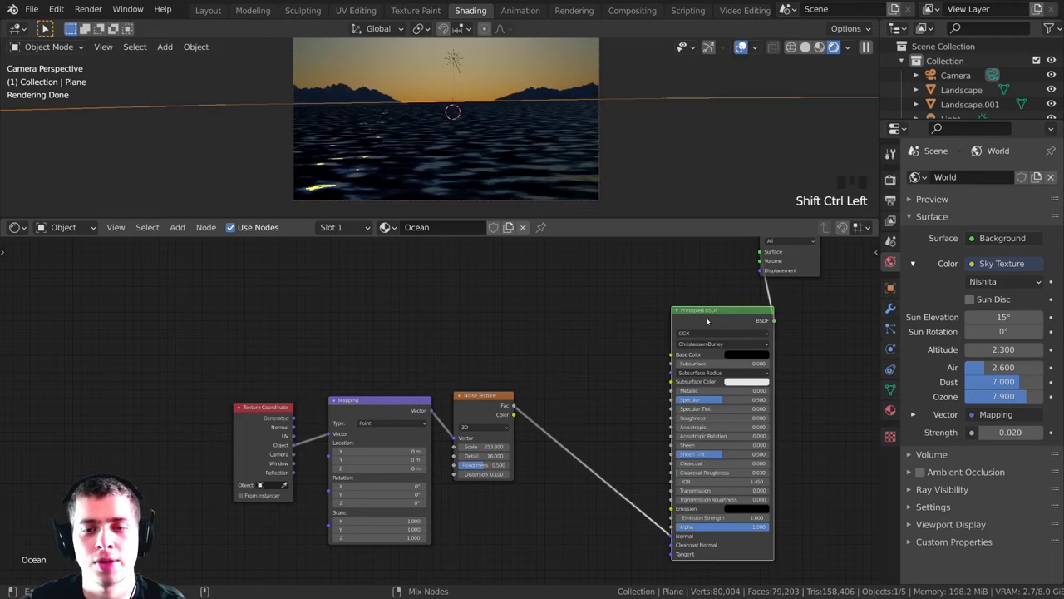
Step: Insert a Bump node on the link between the Noise Texture and the Principled BSDF, and preview its output on the plane
{"action": "left_click_drag", "start_coordinate": [702, 317], "coordinate": [625, 229]}
{"action": "mouse_move", "coordinate": [483, 119]}
{"action": "middle_mouse_down"}
{"action": "mouse_move", "coordinate": [527, 161]}
{"action": "mouse_move", "coordinate": [487, 128]}
{"action": "middle_mouse_up"}
{"action": "scroll", "coordinate": [530, 359], "scroll_direction": "up", "scroll_amount": 3}
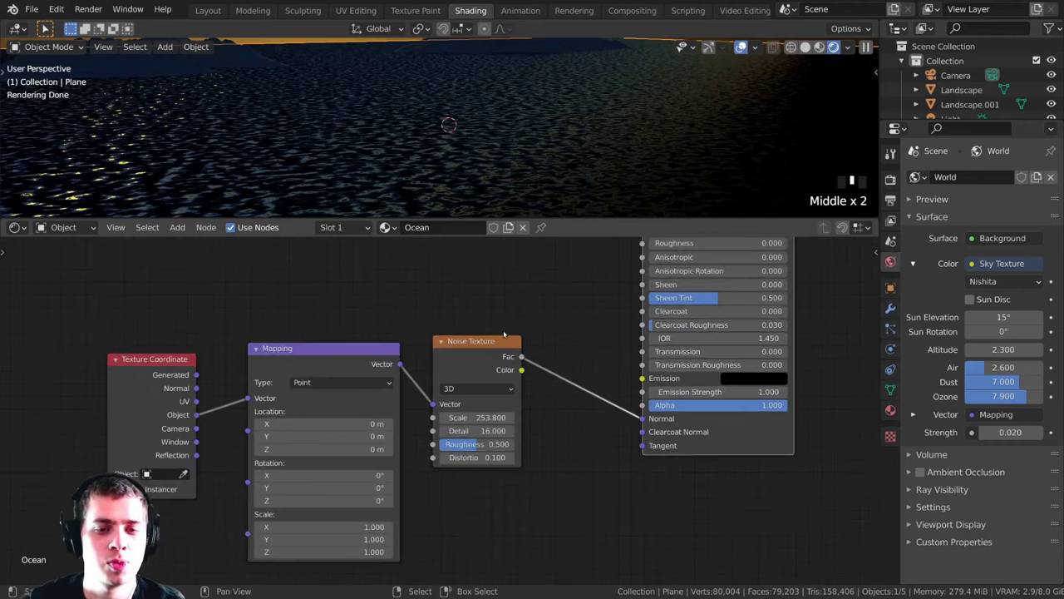
{"action": "scroll", "coordinate": [685, 467], "scroll_direction": "up", "scroll_amount": 2}
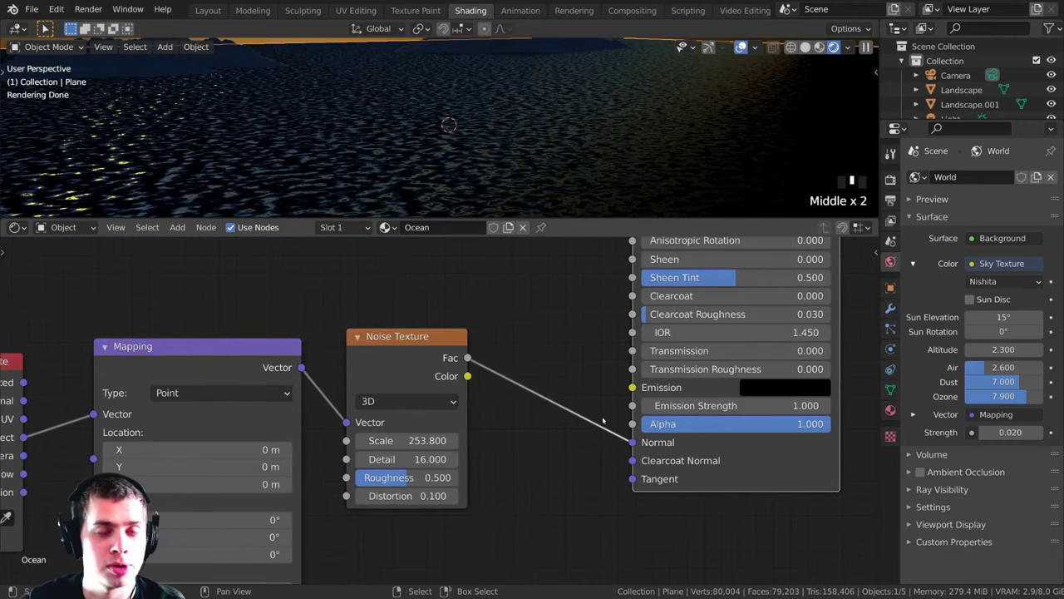
{"action": "key", "text": "shift+a"}
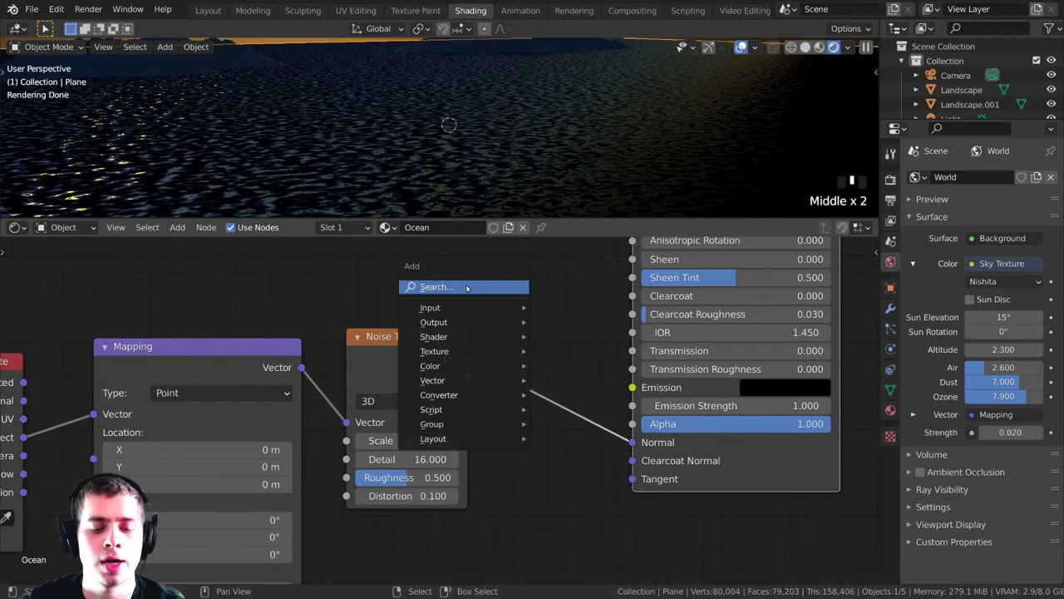
{"action": "left_click", "coordinate": [467, 287]}
{"action": "type", "text": "bum"}
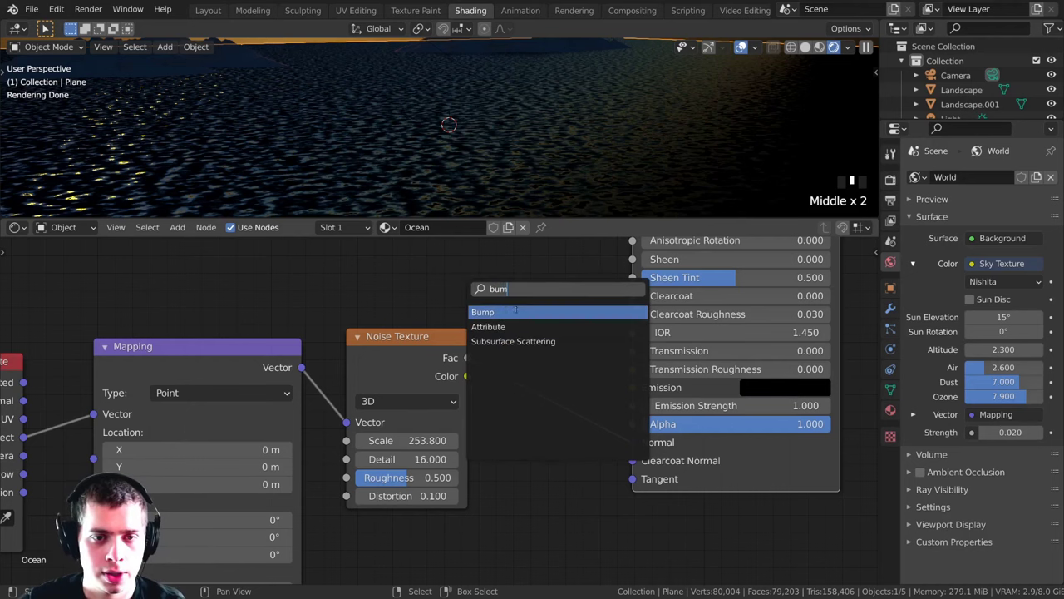
{"action": "left_click", "coordinate": [515, 311]}
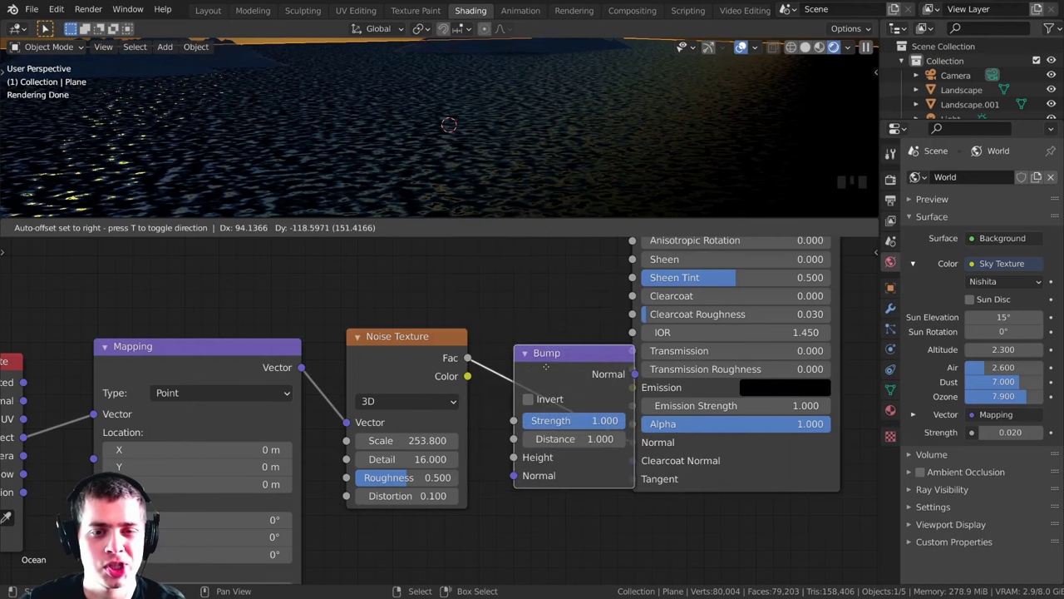
{"action": "left_click", "coordinate": [552, 362]}
{"action": "left_click", "coordinate": [553, 363], "text": "ctrl+shift"}
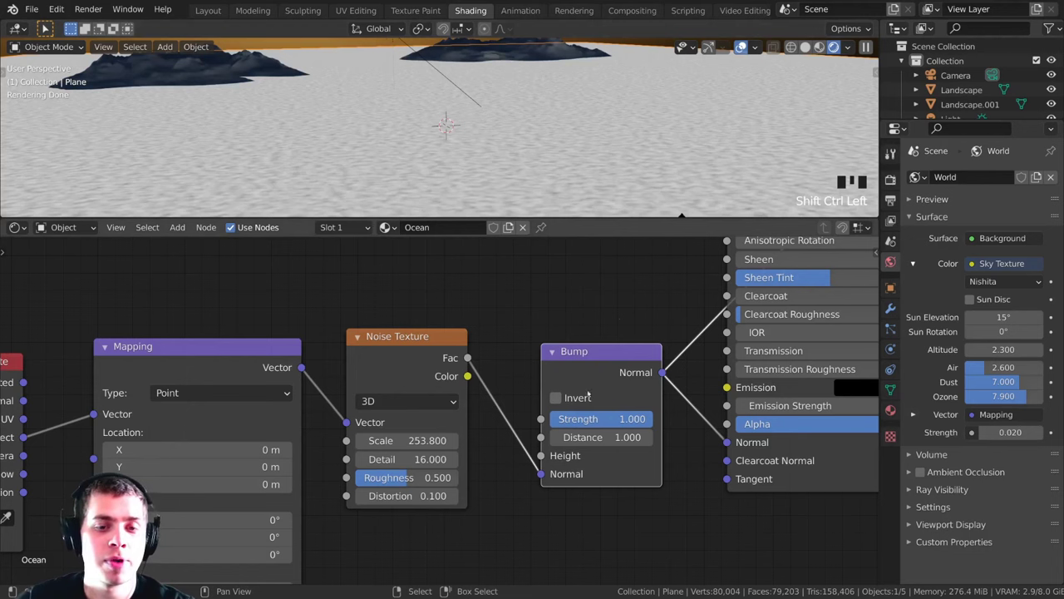
Step: Move the noise Fac link from the Bump node's Normal input to its Height input and preview the Bump result
{"action": "left_click", "coordinate": [420, 356], "text": "ctrl+shift"}
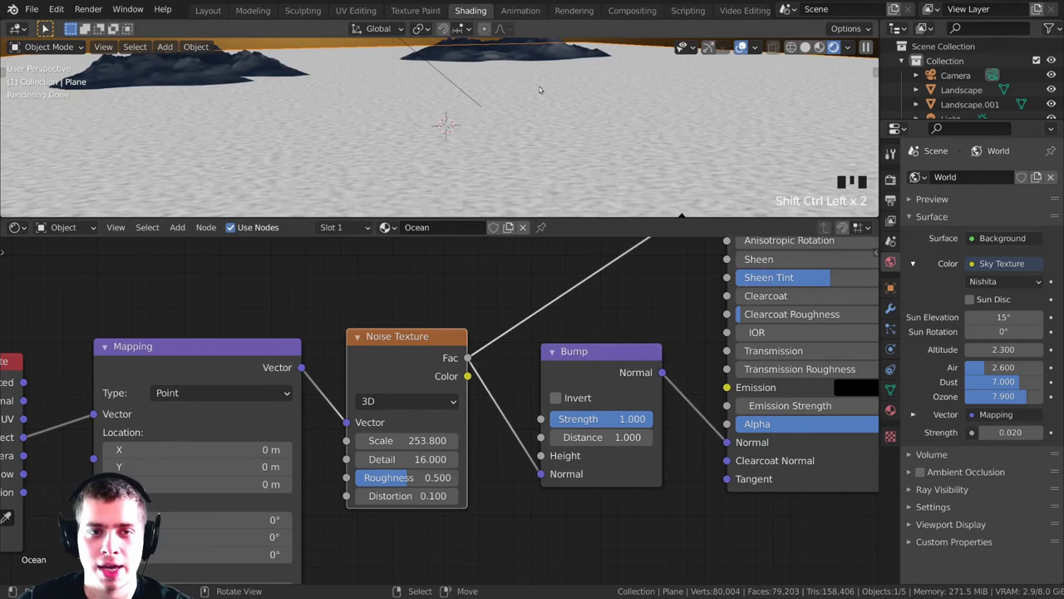
{"action": "scroll", "coordinate": [538, 139], "scroll_direction": "down", "scroll_amount": 3}
{"action": "middle_click_drag", "start_coordinate": [581, 348], "coordinate": [536, 366]}
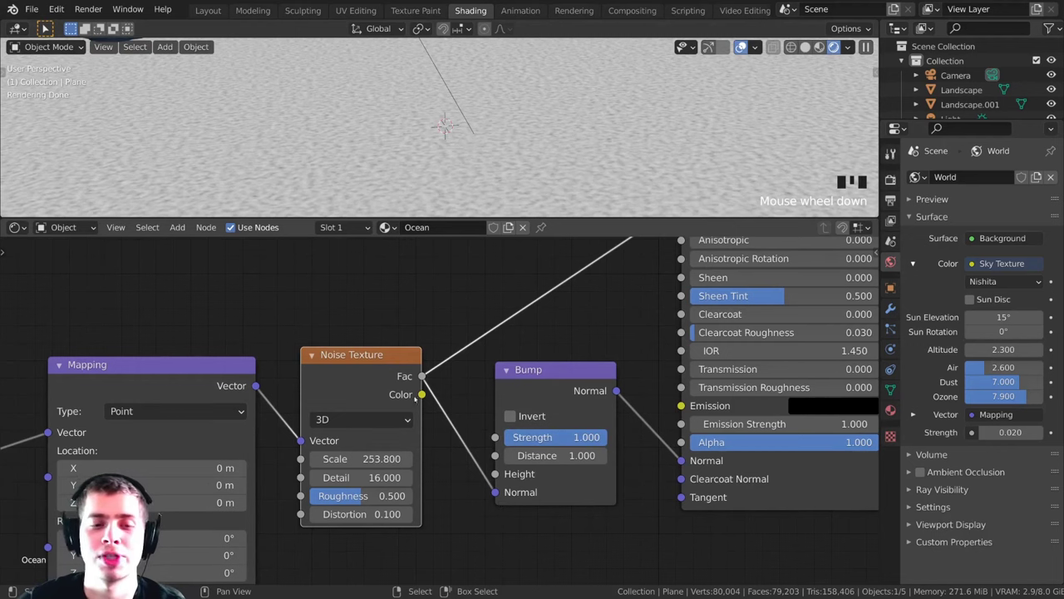
{"action": "mouse_move", "coordinate": [495, 492]}
{"action": "left_mouse_down"}
{"action": "mouse_move", "coordinate": [476, 466]}
{"action": "mouse_move", "coordinate": [496, 473]}
{"action": "left_mouse_up"}
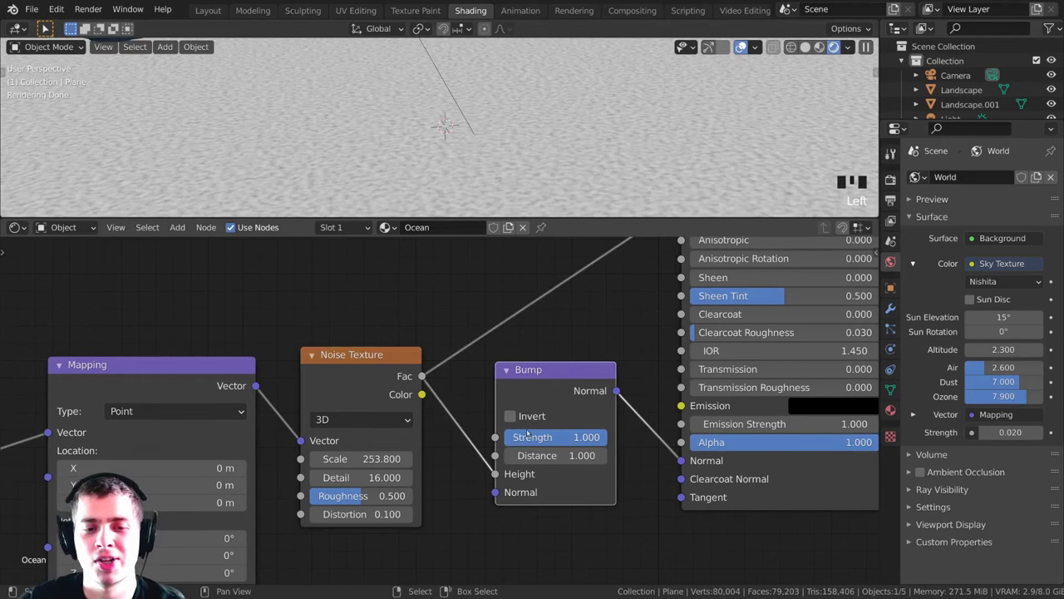
{"action": "left_click", "coordinate": [550, 390], "text": "ctrl+shift"}
{"action": "scroll", "coordinate": [553, 156], "scroll_direction": "up", "scroll_amount": 3}
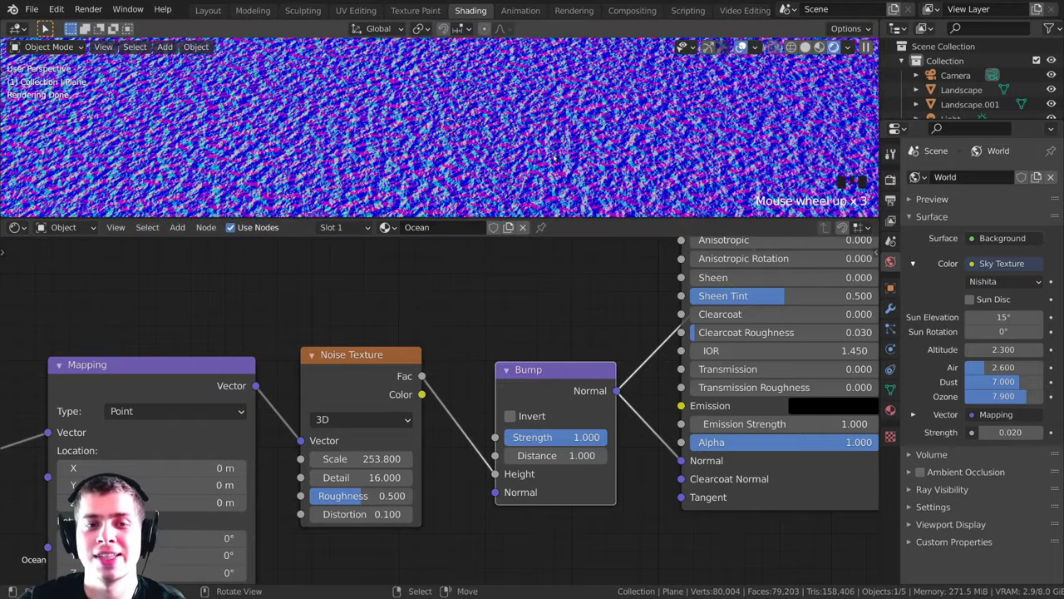
{"action": "key", "text": "Home"}
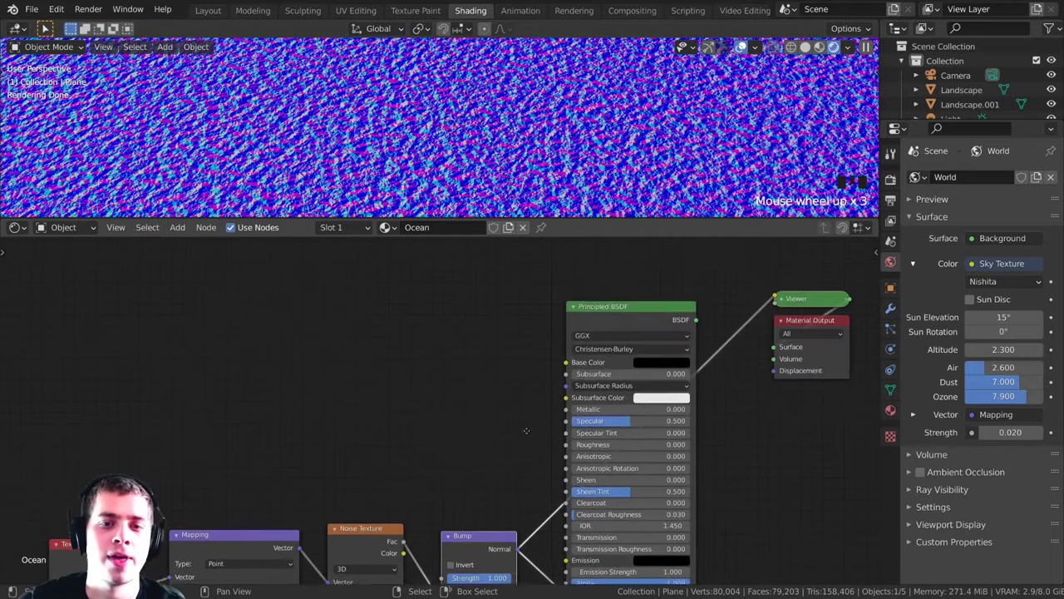
Step: Restore the Principled BSDF as the Material Output's surface and view the ocean through the camera
{"action": "left_click", "coordinate": [589, 338], "text": "ctrl+shift"}
{"action": "left_click_drag", "start_coordinate": [589, 338], "coordinate": [602, 338]}
{"action": "middle_click_drag", "start_coordinate": [601, 337], "coordinate": [592, 302]}
{"action": "scroll", "coordinate": [592, 302], "scroll_direction": "up", "scroll_amount": 1}
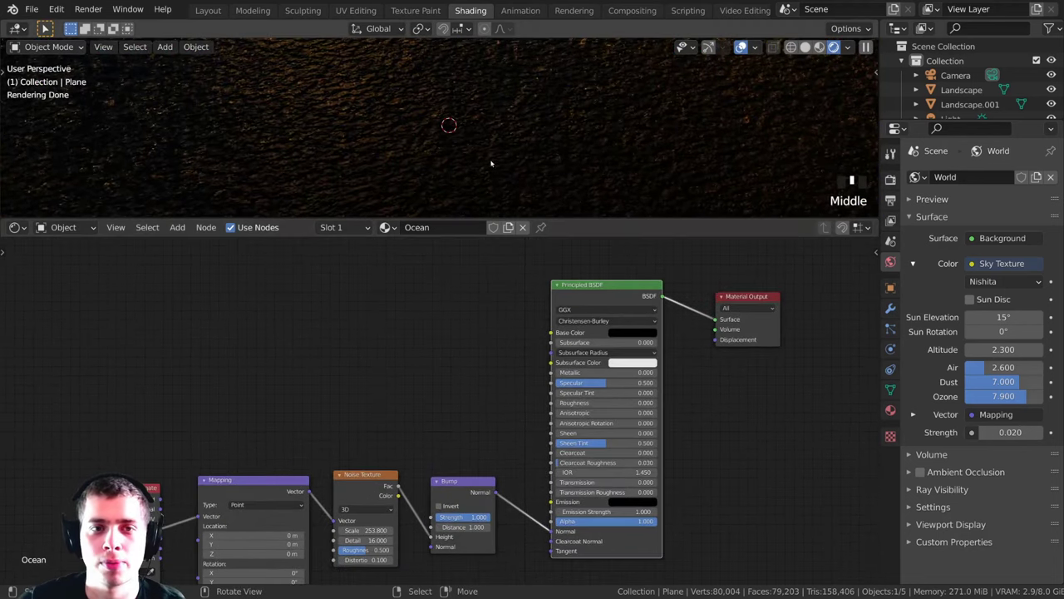
{"action": "middle_click_drag", "start_coordinate": [491, 162], "coordinate": [488, 125]}
{"action": "key", "text": "KP_0"}
{"action": "scroll", "coordinate": [488, 125], "scroll_direction": "up", "scroll_amount": 1}
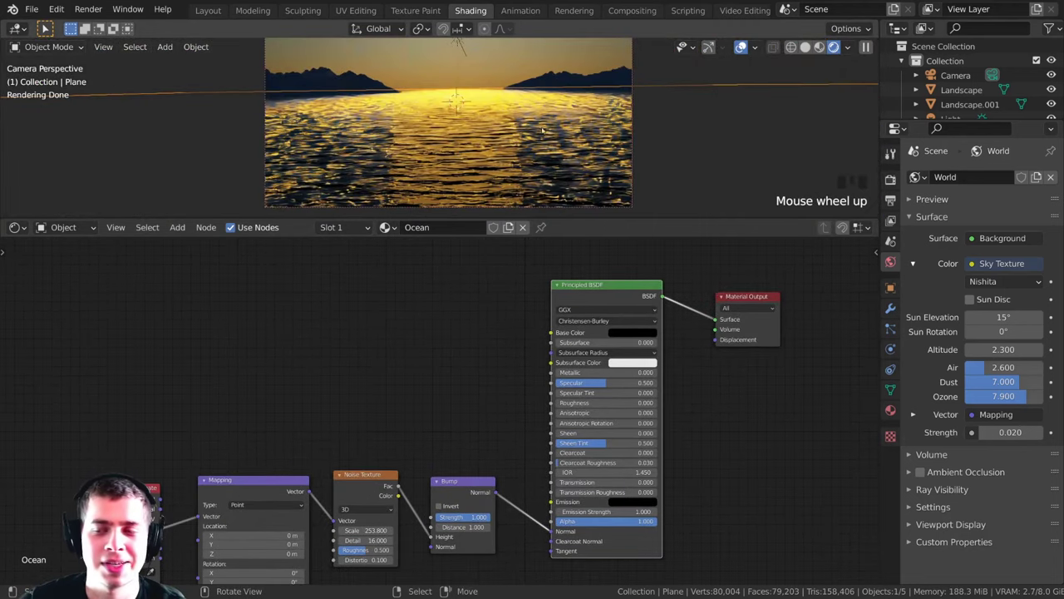
Step: Lower the Bump node's Strength to 0.024
{"action": "middle_click_drag", "start_coordinate": [537, 380], "coordinate": [532, 294]}
{"action": "scroll", "coordinate": [416, 424], "scroll_direction": "up", "scroll_amount": 3}
{"action": "left_click", "coordinate": [470, 438]}
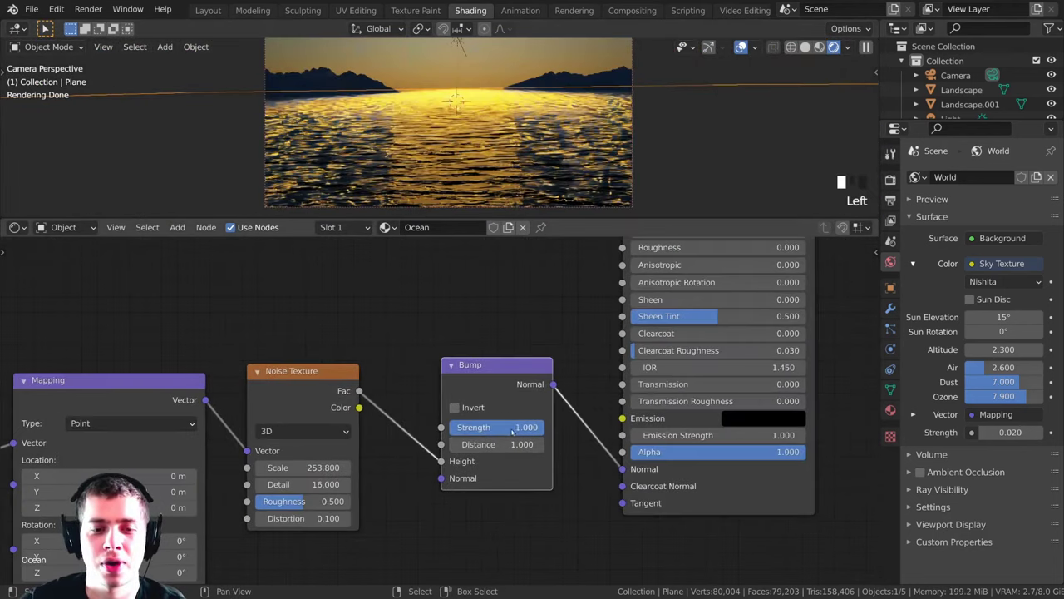
{"action": "left_click_drag", "start_coordinate": [529, 431], "coordinate": [440, 432]}
{"action": "scroll", "coordinate": [502, 431], "scroll_direction": "up", "scroll_amount": 3}
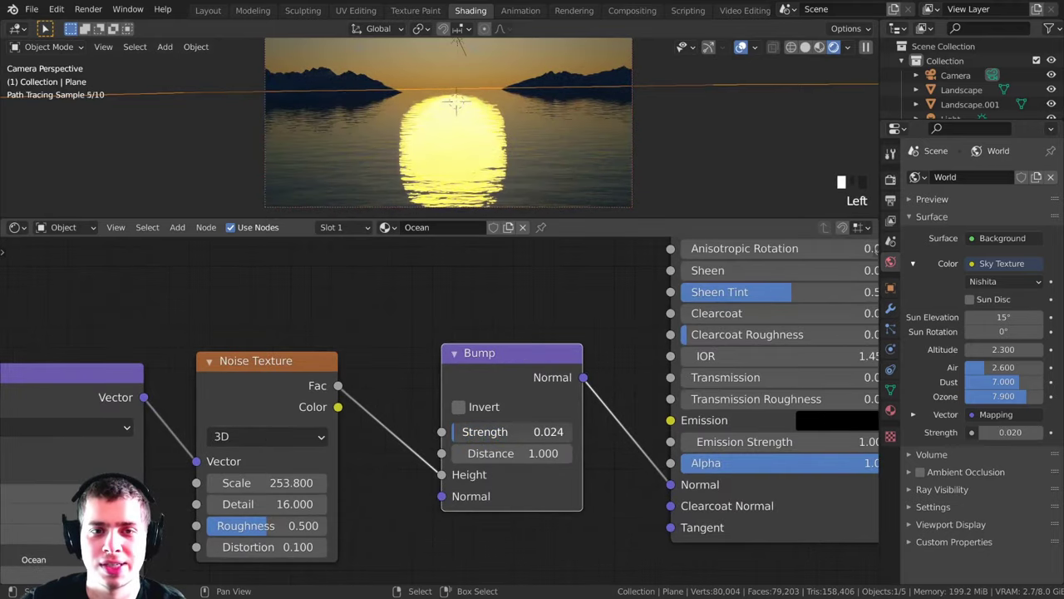
{"action": "scroll", "coordinate": [529, 118], "scroll_direction": "up", "scroll_amount": 2, "text": "shift"}
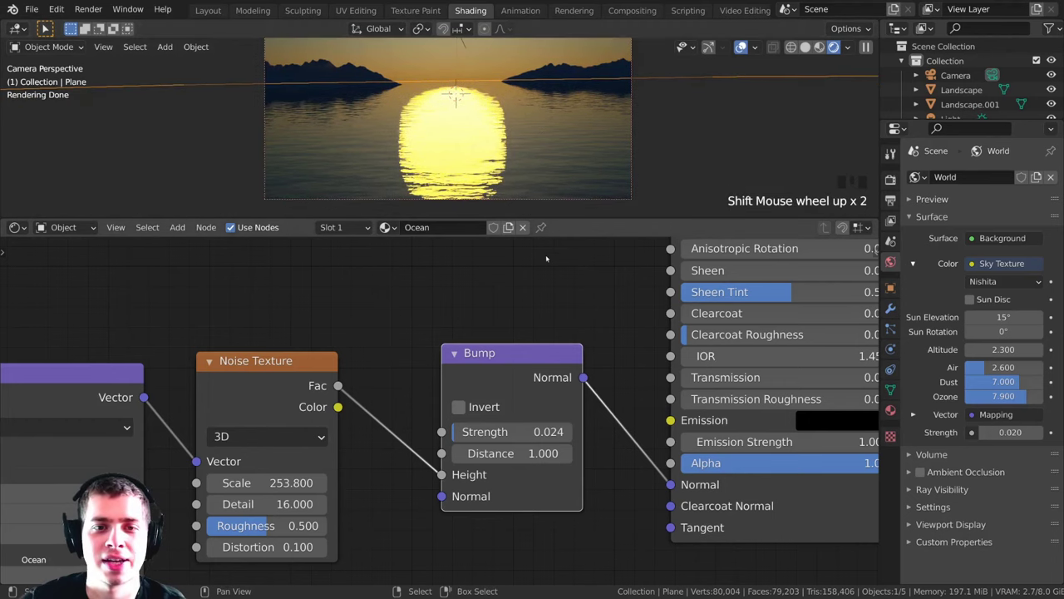
Step: Enlarge the 3D viewport, compare Bump Strengths of 0.000 and 0.210, and settle the Strength on 0.024
{"action": "left_click_drag", "start_coordinate": [546, 218], "coordinate": [546, 299]}
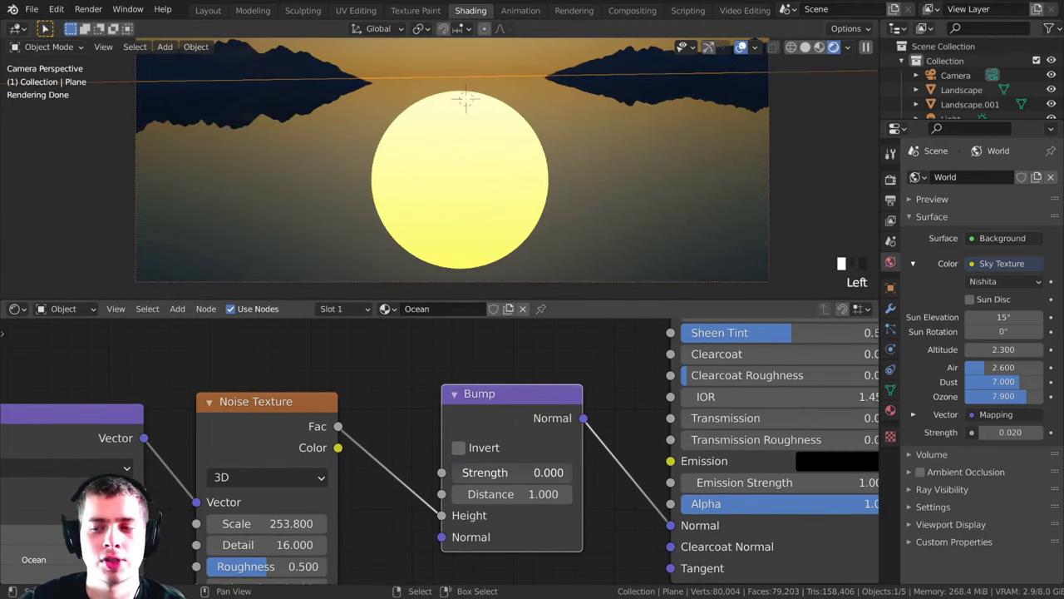
{"action": "left_click_drag", "start_coordinate": [453, 472], "coordinate": [478, 472]}
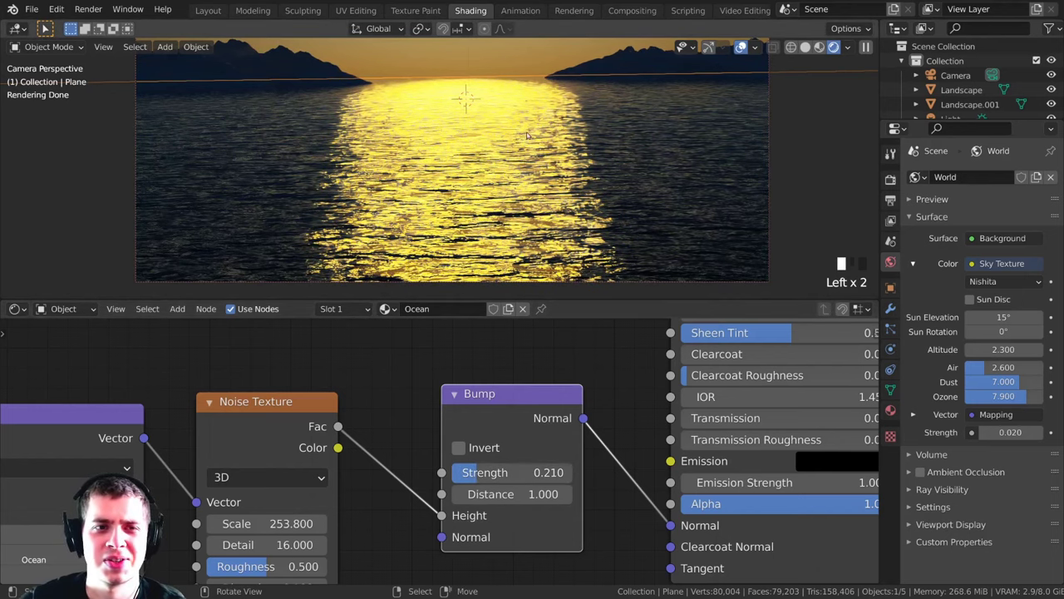
{"action": "middle_click_drag", "start_coordinate": [527, 136], "coordinate": [532, 152], "text": "shift"}
{"action": "mouse_move", "coordinate": [477, 475]}
{"action": "left_mouse_down"}
{"action": "mouse_move", "coordinate": [455, 475]}
{"action": "mouse_move", "coordinate": [496, 474]}
{"action": "left_mouse_up"}
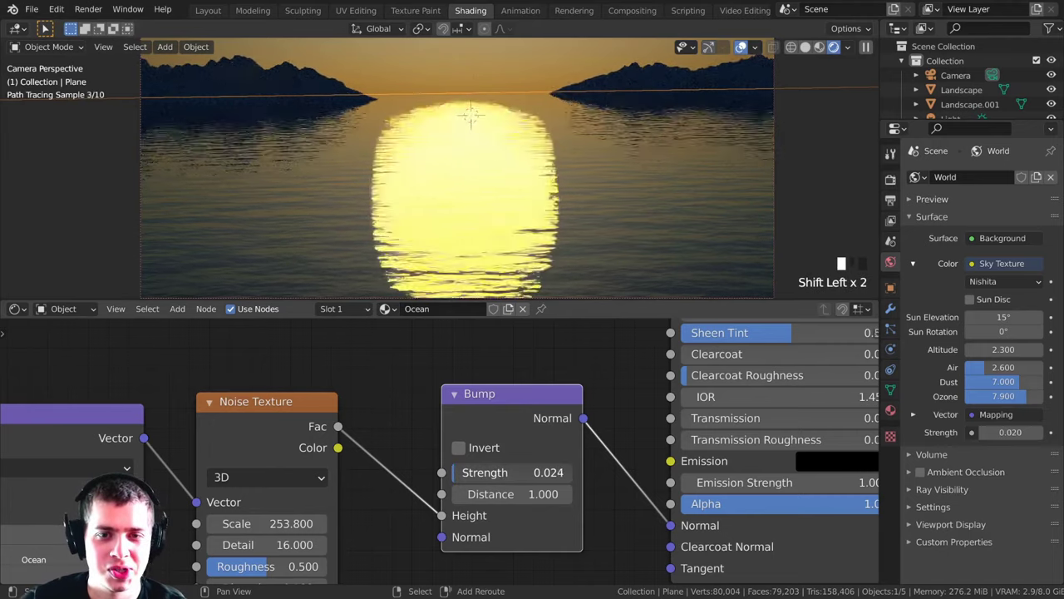
Step: Adjust the Noise Texture's Scale to 318.300 and its Roughness to 0.462
{"action": "scroll", "coordinate": [457, 166], "scroll_direction": "down", "scroll_amount": 2}
{"action": "middle_click_drag", "start_coordinate": [198, 563], "coordinate": [246, 481]}
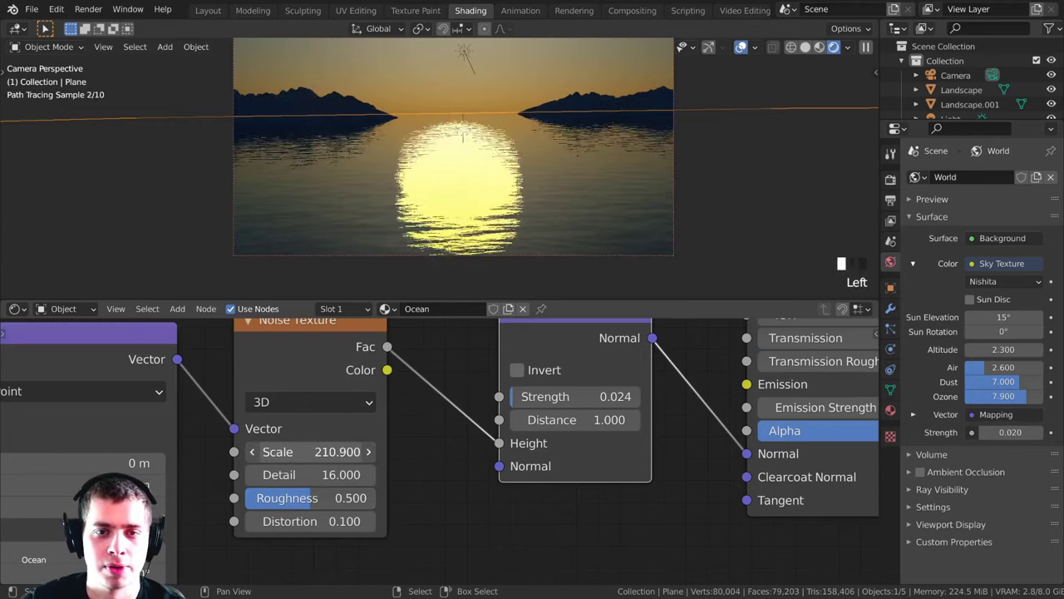
{"action": "left_click_drag", "start_coordinate": [337, 452], "coordinate": [354, 452]}
{"action": "left_click_drag", "start_coordinate": [333, 497], "coordinate": [330, 452]}
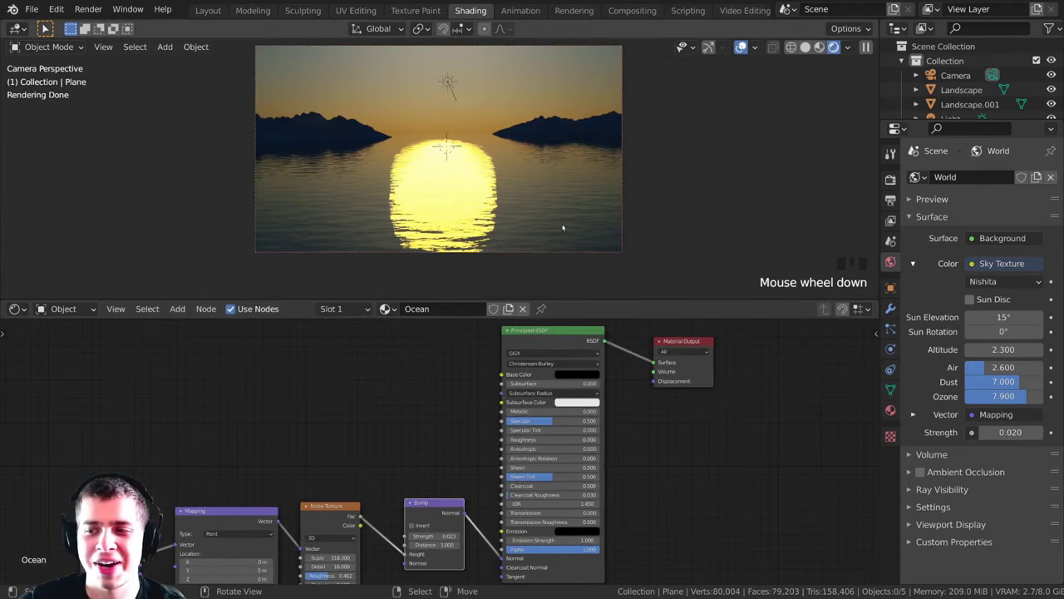
Step: Save the project as "Ocean Sunset (Tutorial Result).blend" in the Ocean Sunset (Tutorial Files) folder
{"action": "middle_click_drag", "start_coordinate": [562, 227], "coordinate": [513, 229], "text": "shift"}
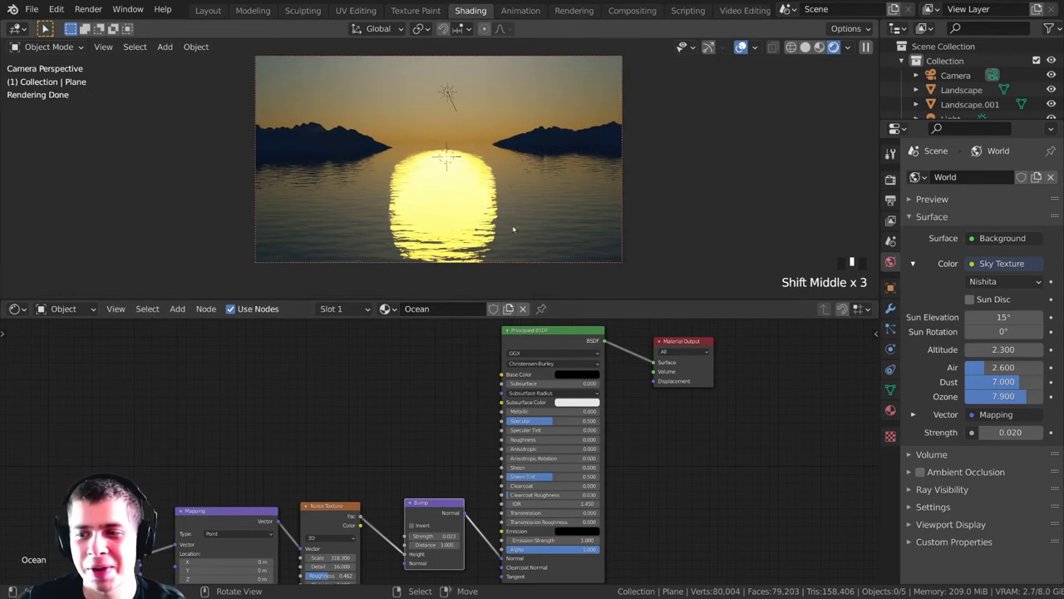
{"action": "middle_click_drag", "start_coordinate": [561, 192], "coordinate": [548, 189], "text": "shift"}
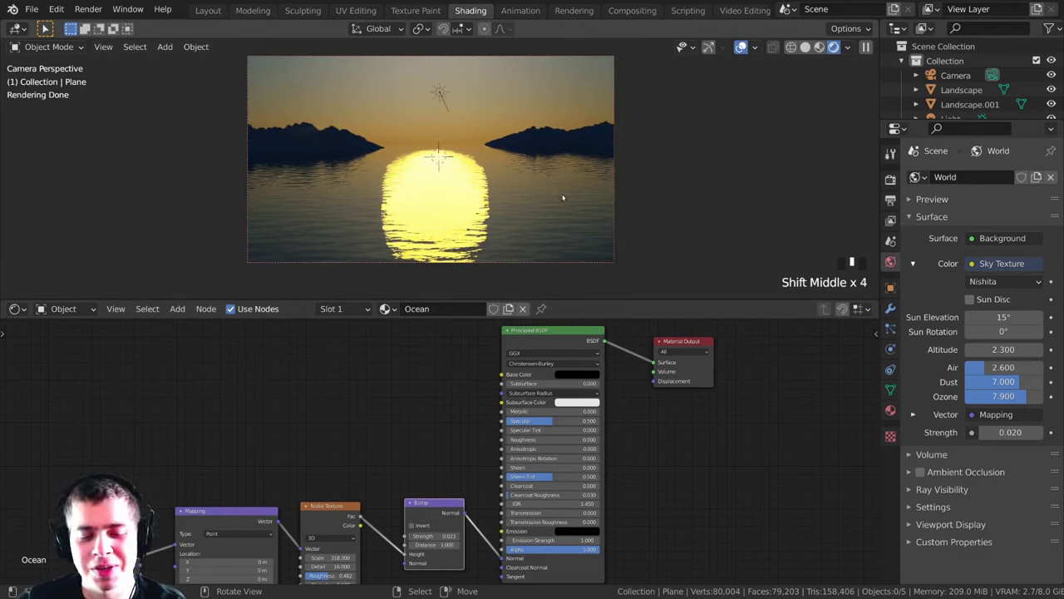
{"action": "key", "text": "ctrl+shift+s"}
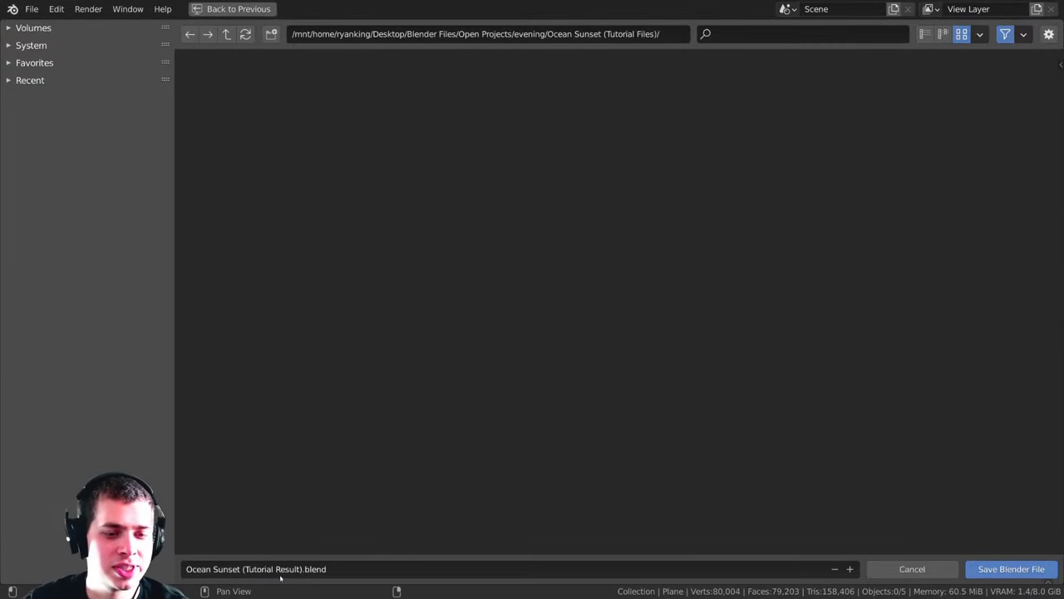
{"action": "left_click", "coordinate": [1012, 569]}
Step: Examine the finished sunset scene in the camera view, with the viewport in rendered shading
{"action": "middle_click", "coordinate": [605, 182], "text": "shift"}
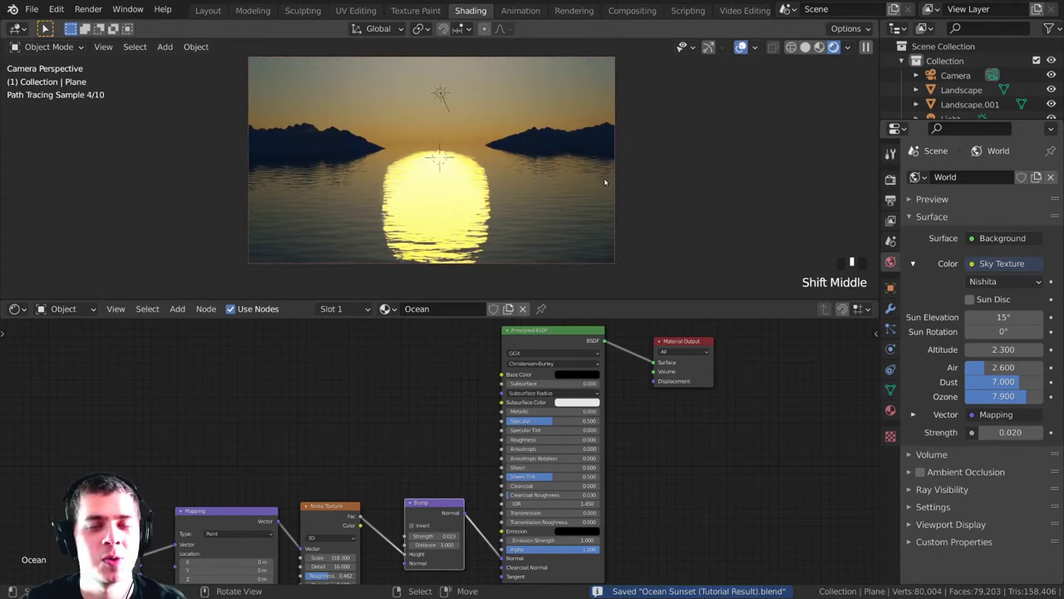
{"action": "scroll", "coordinate": [590, 188], "scroll_direction": "up", "scroll_amount": 2}
{"action": "scroll", "coordinate": [620, 166], "scroll_direction": "down", "scroll_amount": 1}
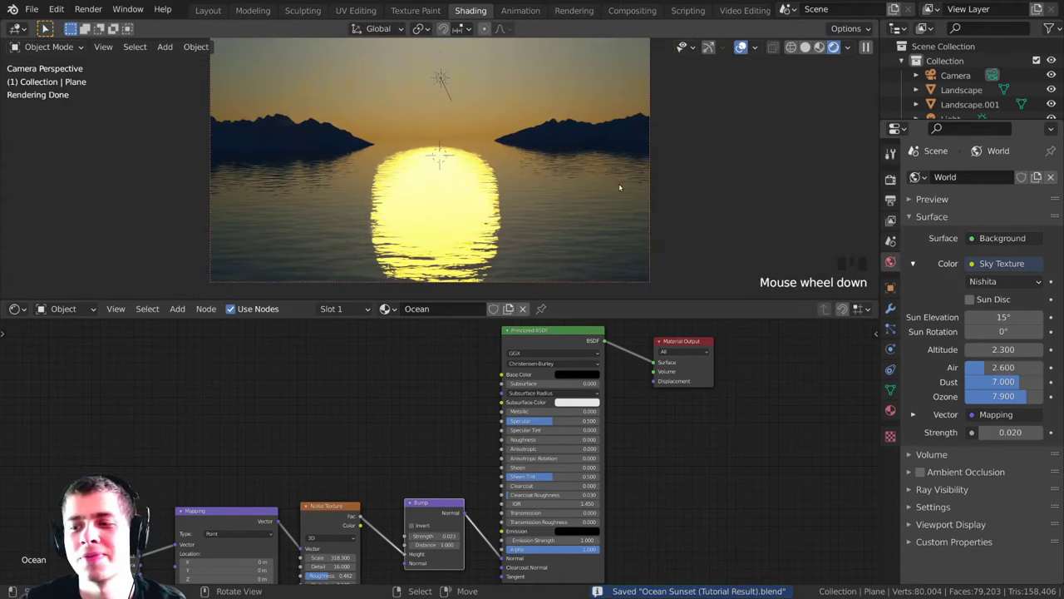
{"action": "middle_click_drag", "start_coordinate": [552, 146], "coordinate": [544, 171], "text": "shift"}
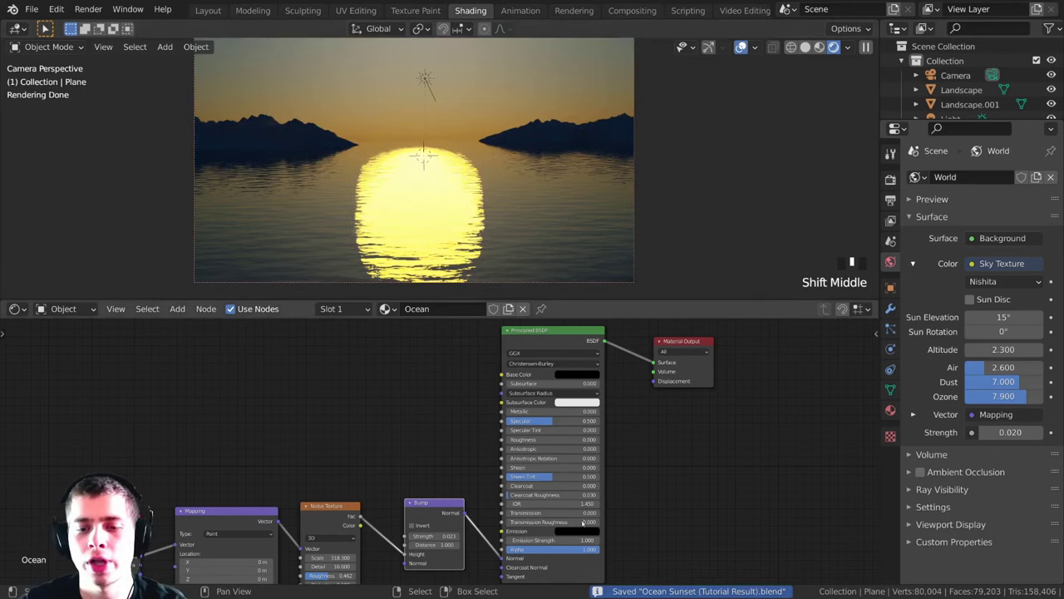
{"action": "middle_click_drag", "start_coordinate": [354, 262], "coordinate": [355, 257], "text": "shift"}
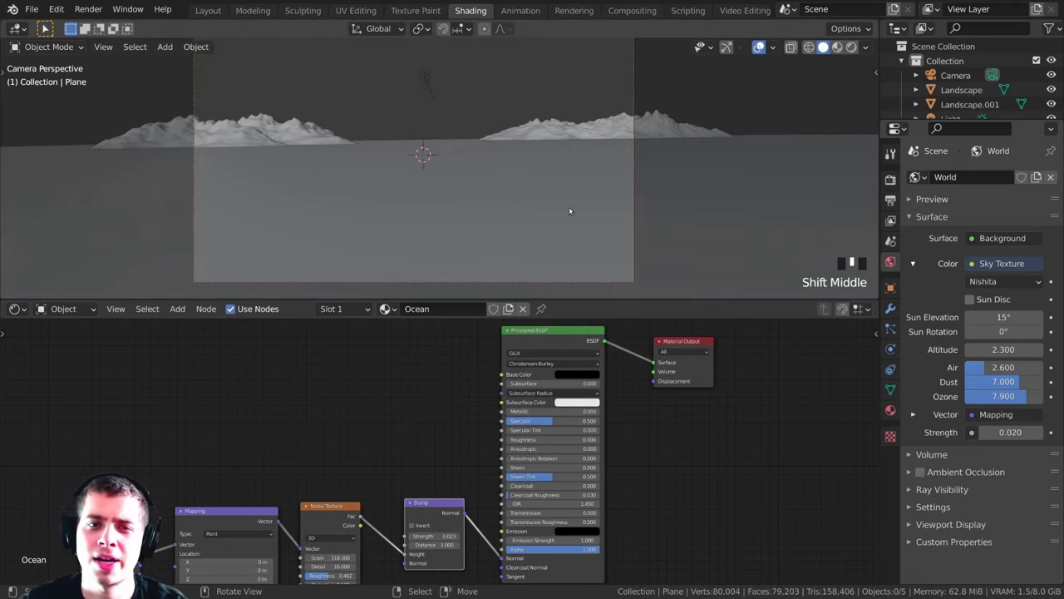
{"action": "key", "text": "z"}
{"action": "left_click", "coordinate": [558, 124]}
{"action": "middle_click_drag", "start_coordinate": [437, 116], "coordinate": [435, 164], "text": "shift"}
{"action": "scroll", "coordinate": [463, 181], "scroll_direction": "up", "scroll_amount": 1}
{"action": "scroll", "coordinate": [462, 179], "scroll_direction": "up", "scroll_amount": 3}
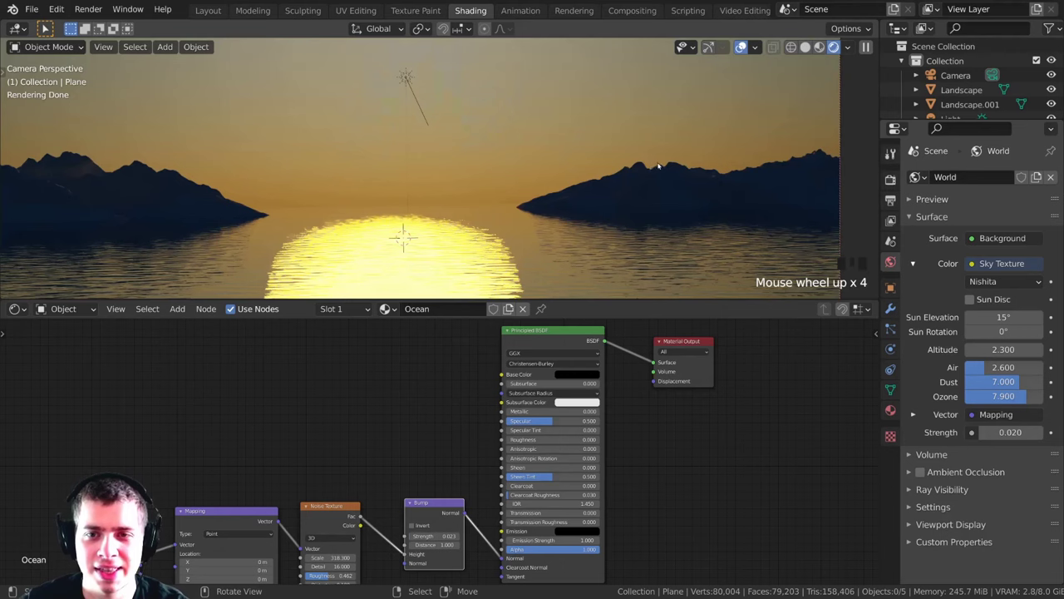
Step: Switch the viewport to solid shading and frame the mountains on the horizon in the camera view
{"action": "middle_click_drag", "start_coordinate": [490, 203], "coordinate": [571, 178], "text": "shift"}
{"action": "middle_click_drag", "start_coordinate": [211, 184], "coordinate": [463, 208], "text": "shift"}
{"action": "key", "text": "z"}
{"action": "left_click", "coordinate": [272, 171]}
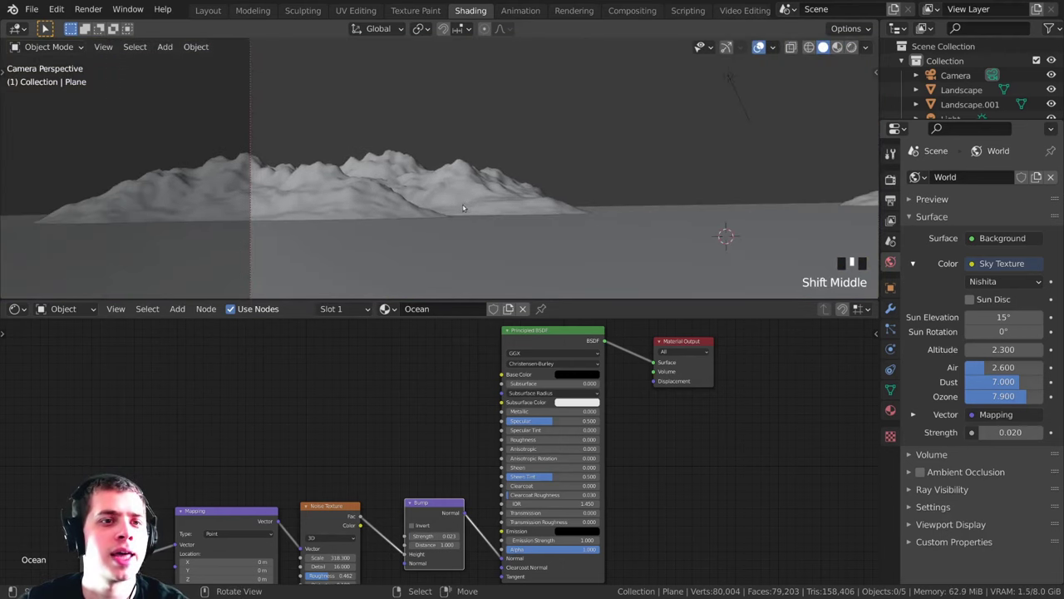
{"action": "scroll", "coordinate": [444, 196], "scroll_direction": "up", "scroll_amount": 2}
{"action": "scroll", "coordinate": [427, 183], "scroll_direction": "down", "scroll_amount": 1}
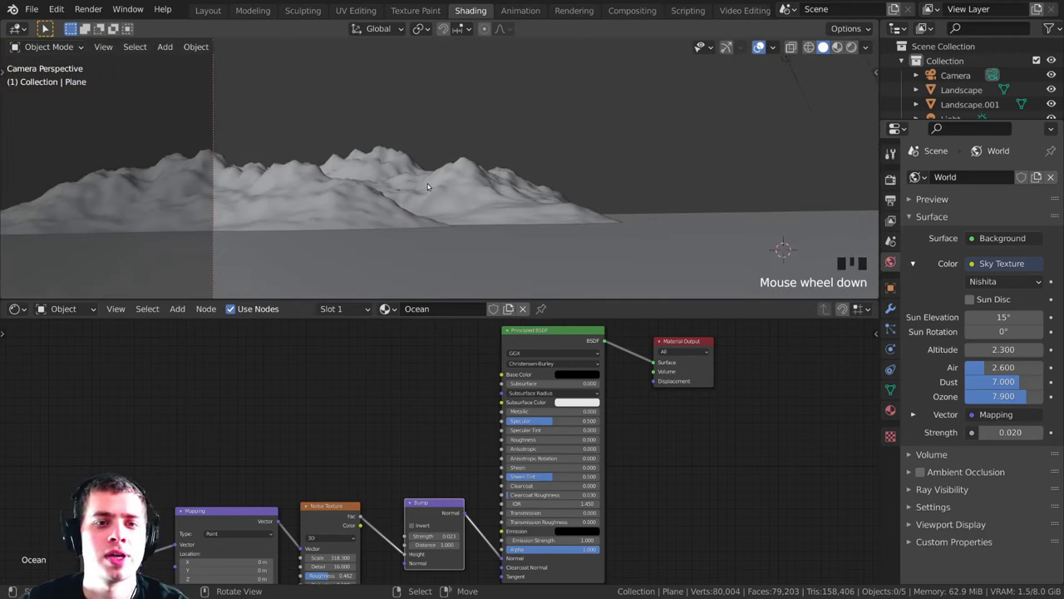
{"action": "mouse_move", "coordinate": [420, 179]}
{"action": "middle_mouse_down", "text": "shift"}
{"action": "mouse_move", "coordinate": [484, 177]}
{"action": "mouse_move", "coordinate": [407, 158]}
{"action": "mouse_move", "coordinate": [589, 123]}
{"action": "mouse_move", "coordinate": [427, 174]}
{"action": "middle_mouse_up", "text": "shift"}
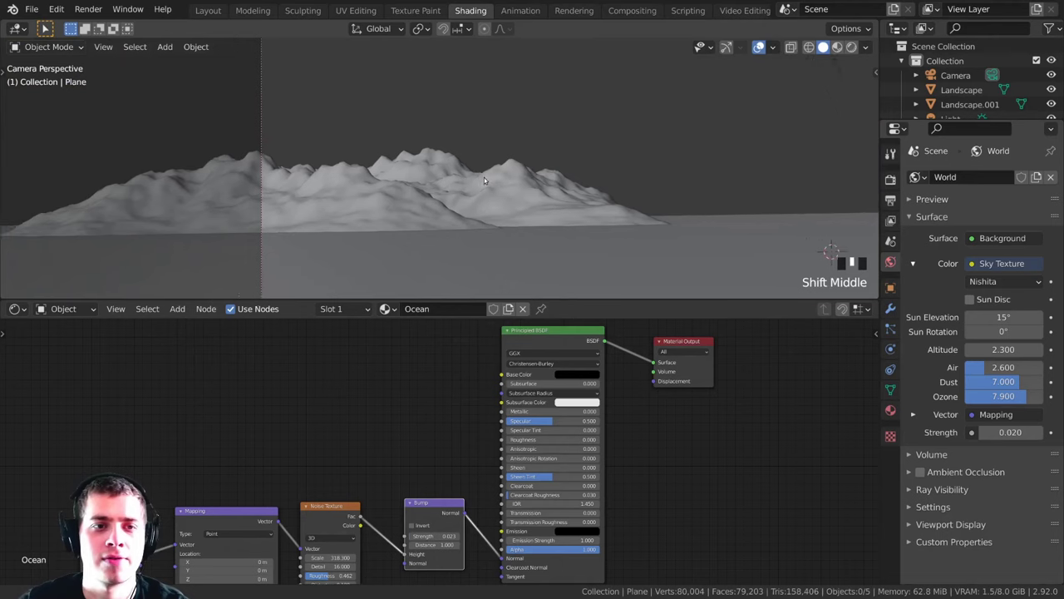
Step: Select both landscape meshes and flatten them along the Z axis to a scale of about 0.85
{"action": "left_click", "coordinate": [484, 177]}
{"action": "scroll", "coordinate": [407, 162], "scroll_direction": "down", "scroll_amount": 2}
{"action": "left_click", "coordinate": [590, 123], "text": "shift"}
{"action": "key", "text": "KP_Decimal"}
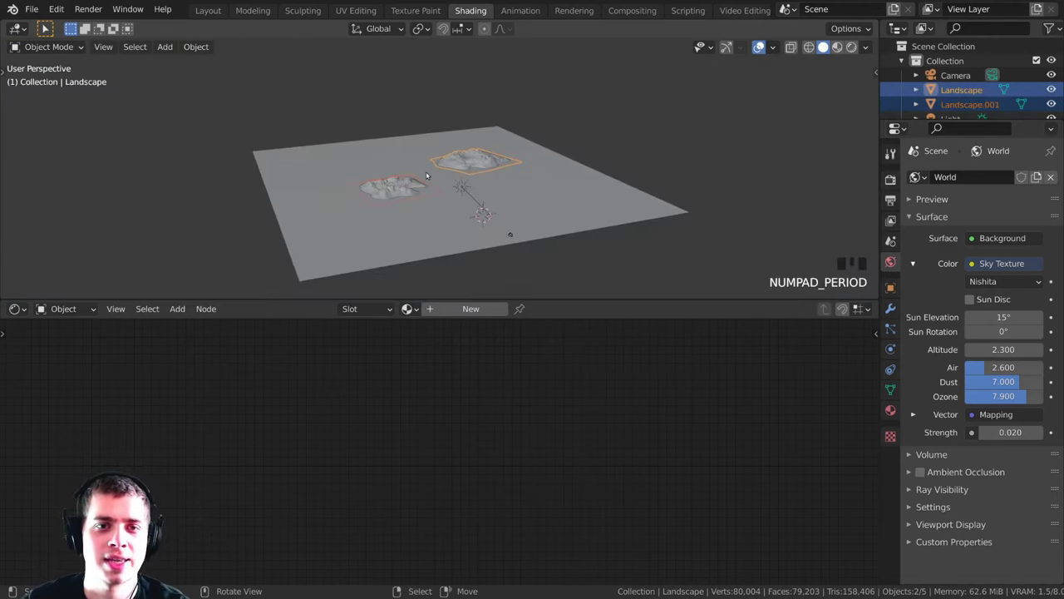
{"action": "scroll", "coordinate": [666, 166], "scroll_direction": "up", "scroll_amount": 8}
{"action": "middle_click_drag", "start_coordinate": [595, 108], "coordinate": [661, 118], "text": "shift"}
{"action": "key", "text": "s"}
{"action": "key", "text": "z"}
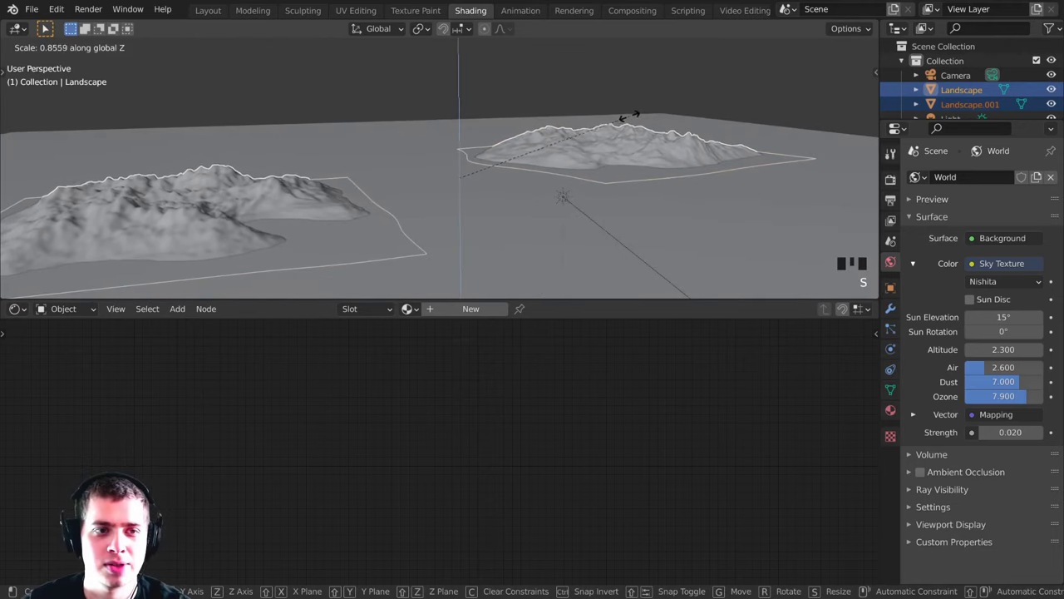
{"action": "left_click", "coordinate": [615, 123]}
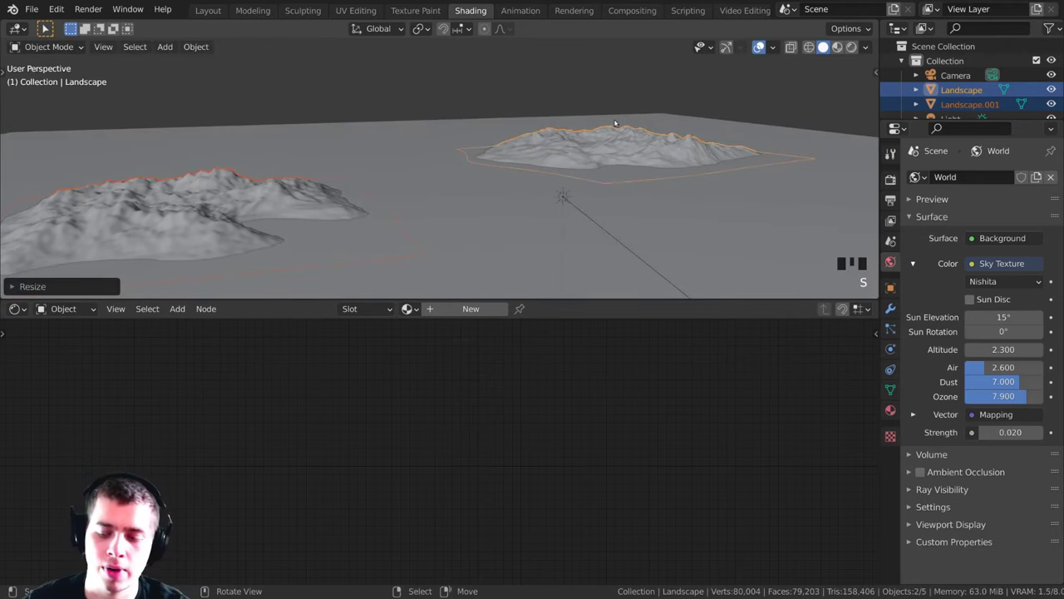
Step: From the camera view, adjust the height of both landscapes with a slight move along the Z axis
{"action": "key", "text": "KP_0"}
{"action": "key", "text": "s"}
{"action": "key", "text": "z"}
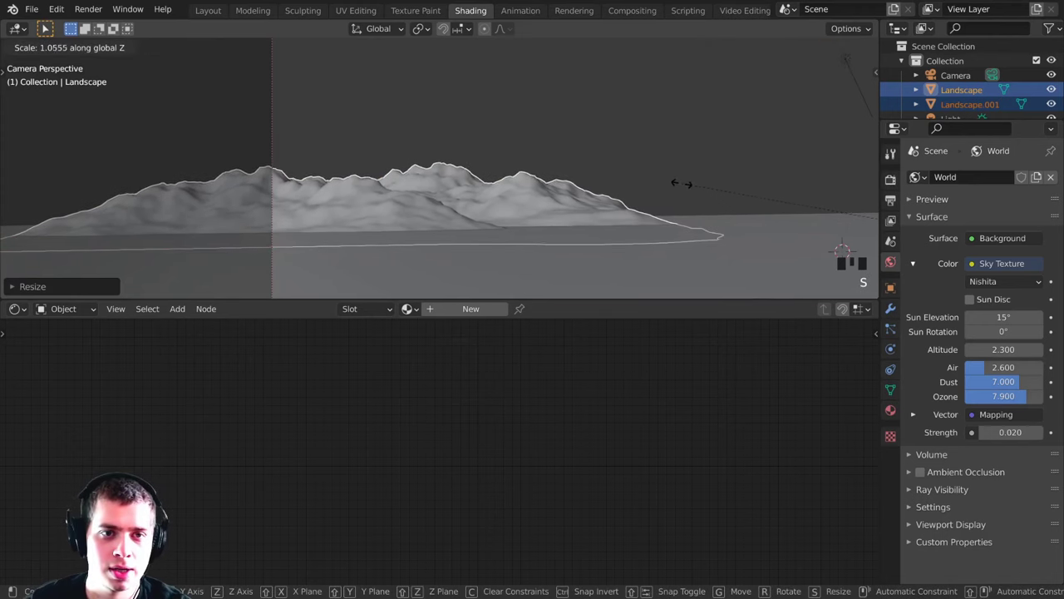
{"action": "key", "text": "Escape"}
{"action": "key", "text": "g"}
{"action": "key", "text": "z"}
{"action": "left_click", "coordinate": [750, 177]}
{"action": "scroll", "coordinate": [630, 171], "scroll_direction": "down", "scroll_amount": 4}
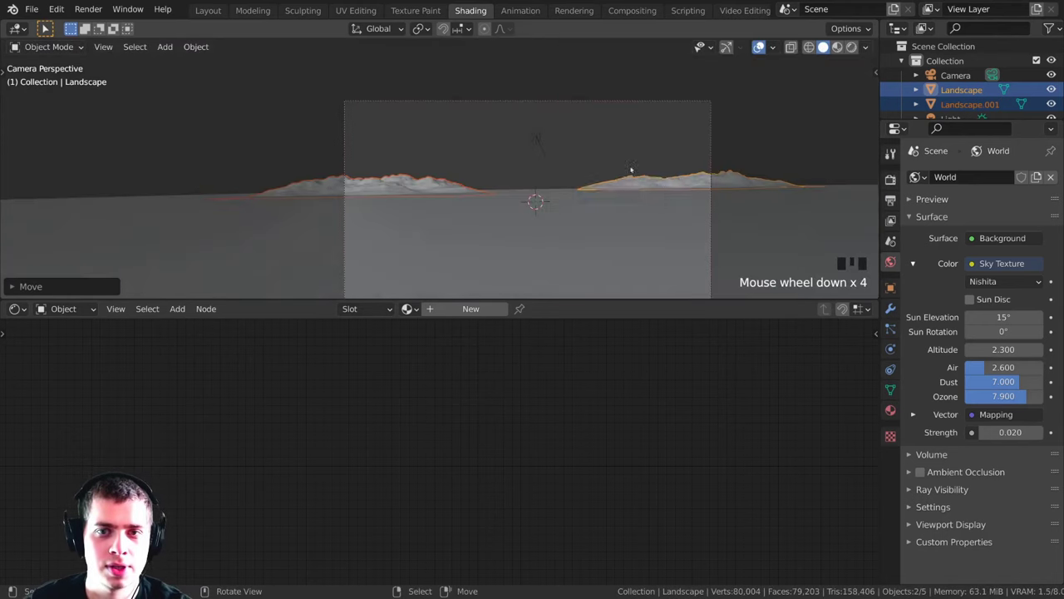
Step: Deselect the landscapes and examine the mountains in rendered shading within the full camera frame
{"action": "left_click", "coordinate": [851, 47]}
{"action": "key", "text": "alt+a"}
{"action": "scroll", "coordinate": [681, 224], "scroll_direction": "up", "scroll_amount": 2}
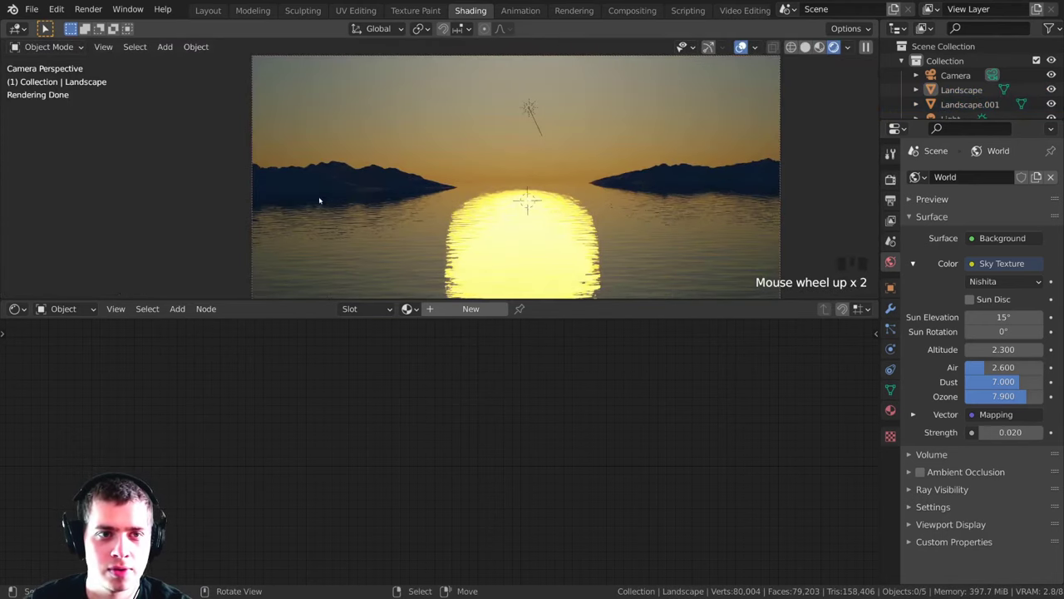
{"action": "mouse_move", "coordinate": [609, 196]}
{"action": "middle_mouse_down", "text": "shift"}
{"action": "mouse_move", "coordinate": [590, 159]}
{"action": "mouse_move", "coordinate": [601, 187]}
{"action": "middle_mouse_up", "text": "shift"}
{"action": "scroll", "coordinate": [591, 173], "scroll_direction": "down", "scroll_amount": 1}
{"action": "scroll", "coordinate": [601, 186], "scroll_direction": "down", "scroll_amount": 1}
{"action": "middle_click_drag", "start_coordinate": [584, 146], "coordinate": [502, 150], "text": "shift"}
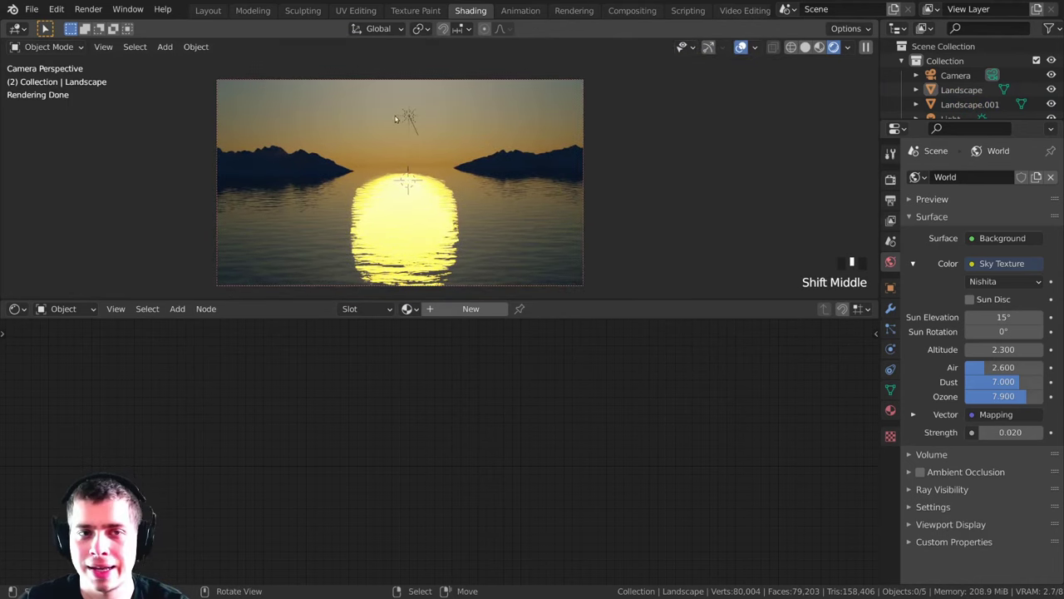
Step: Return to solid shading in the Layout workspace and add a circle mesh to the scene
{"action": "key", "text": "z"}
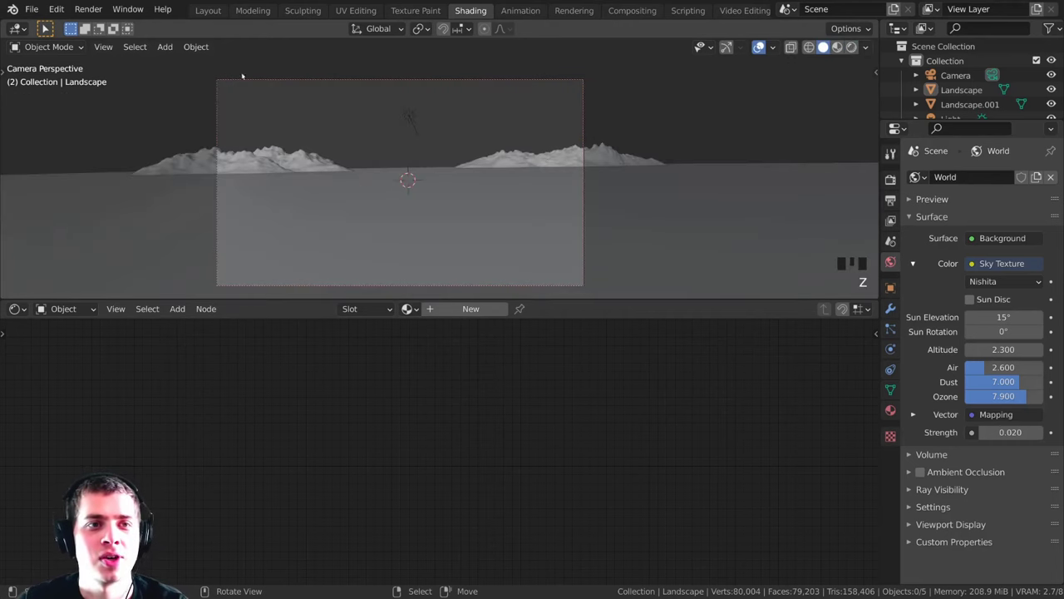
{"action": "left_click", "coordinate": [214, 13]}
{"action": "middle_click_drag", "start_coordinate": [416, 209], "coordinate": [496, 257]}
{"action": "scroll", "coordinate": [496, 258], "scroll_direction": "down", "scroll_amount": 5}
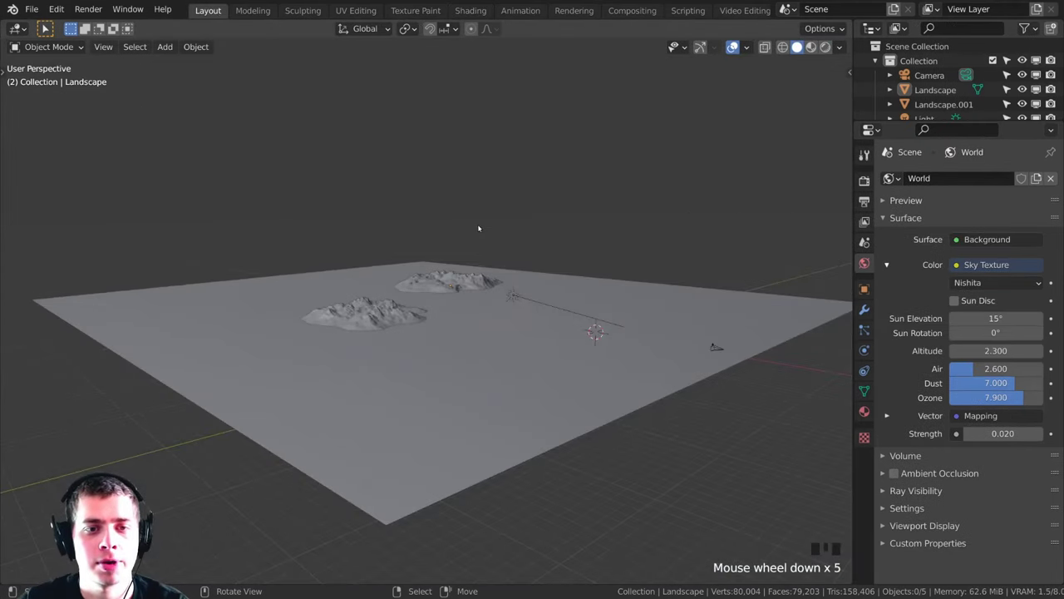
{"action": "key", "text": "shift+a"}
{"action": "mouse_move", "coordinate": [479, 227]}
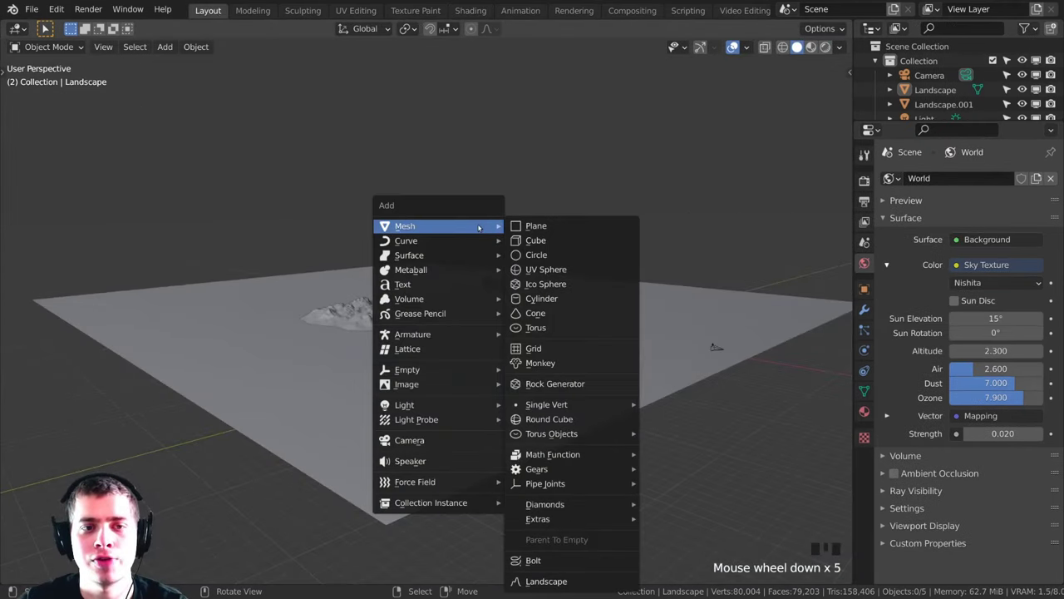
{"action": "left_click", "coordinate": [550, 253]}
Step: Fill the new circle with a face in Edit Mode and return to Object Mode
{"action": "middle_click_drag", "start_coordinate": [546, 269], "coordinate": [522, 301]}
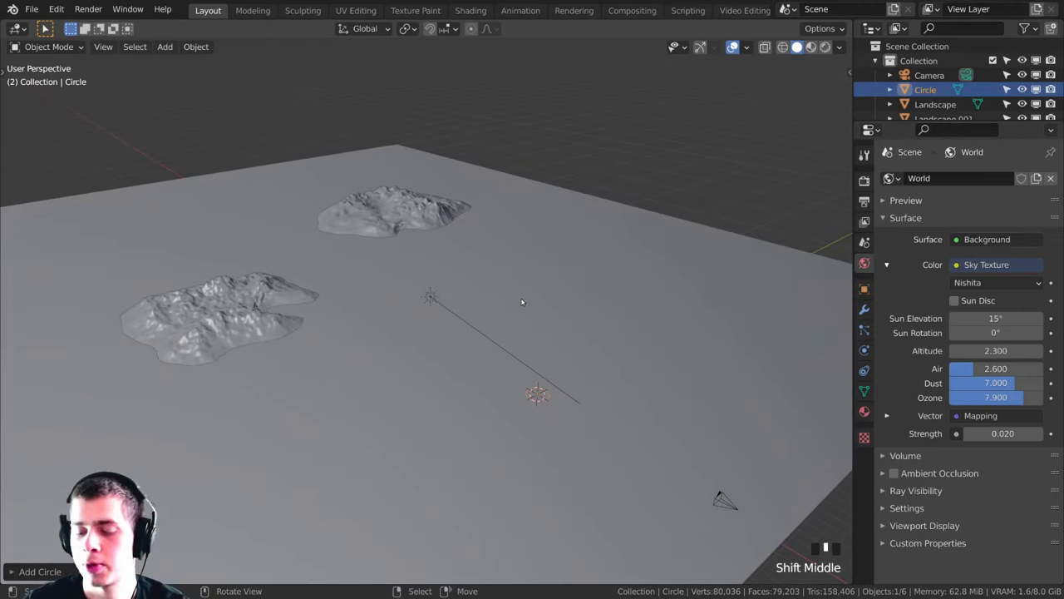
{"action": "key", "text": "KP_Decimal"}
{"action": "middle_click_drag", "start_coordinate": [457, 408], "coordinate": [470, 380]}
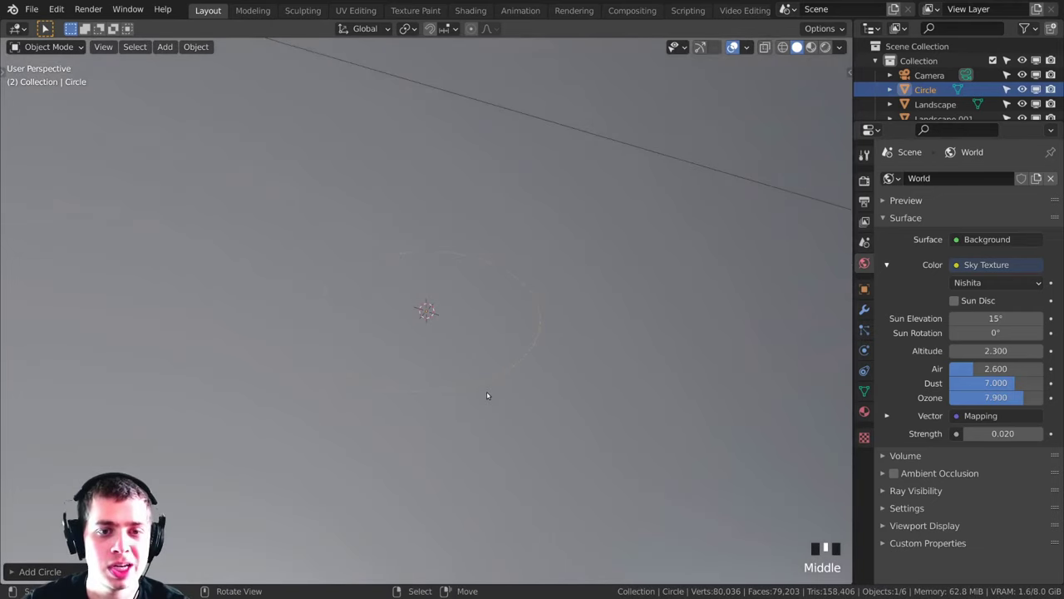
{"action": "key", "text": "Tab"}
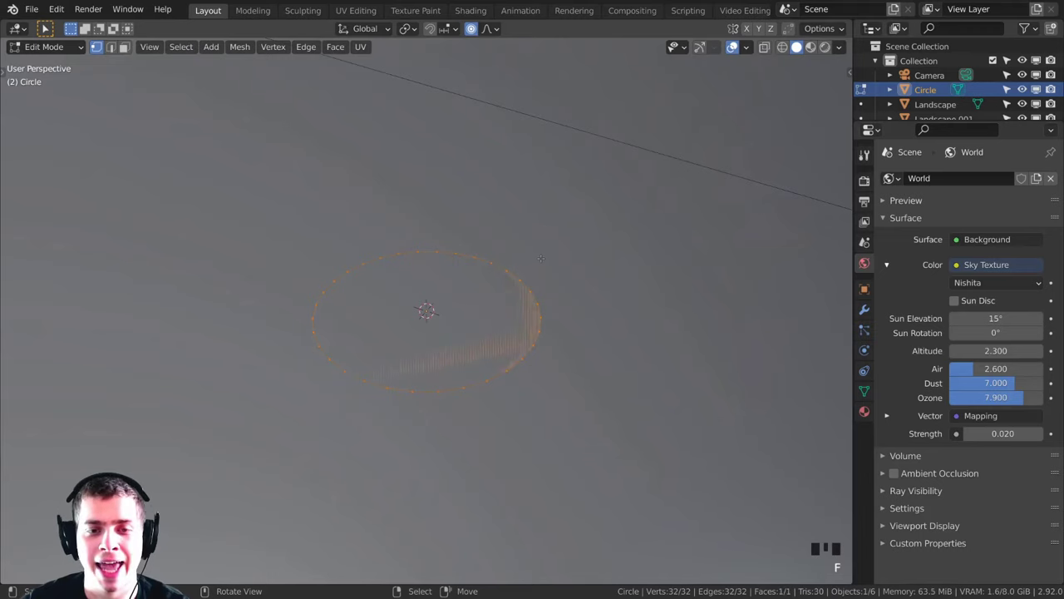
{"action": "key", "text": "Tab"}
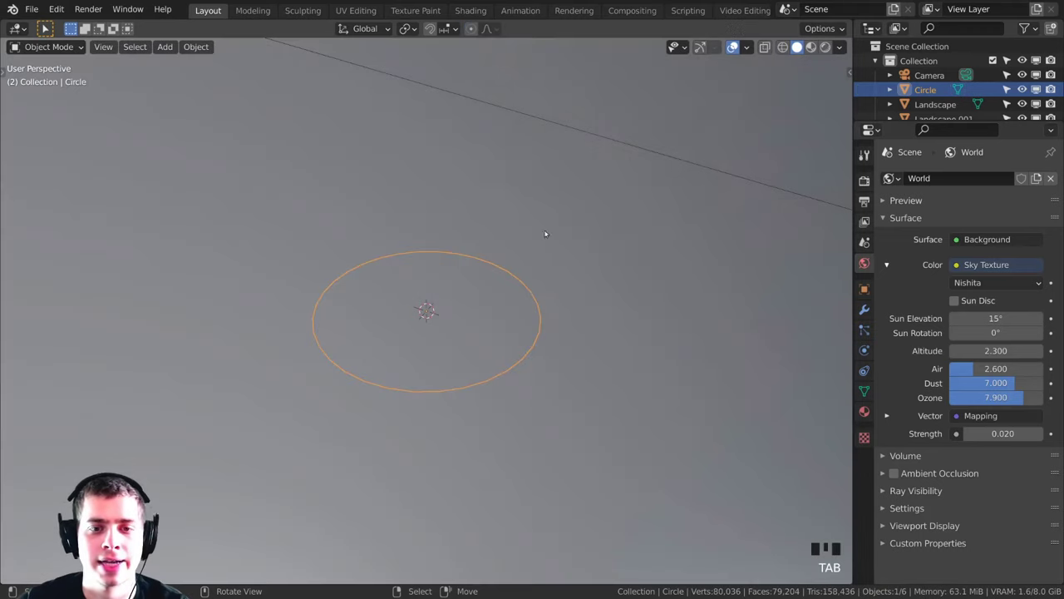
Step: Move the circle back along the X axis until it lies behind the two mountain ranges
{"action": "scroll", "coordinate": [468, 308], "scroll_direction": "down", "scroll_amount": 14}
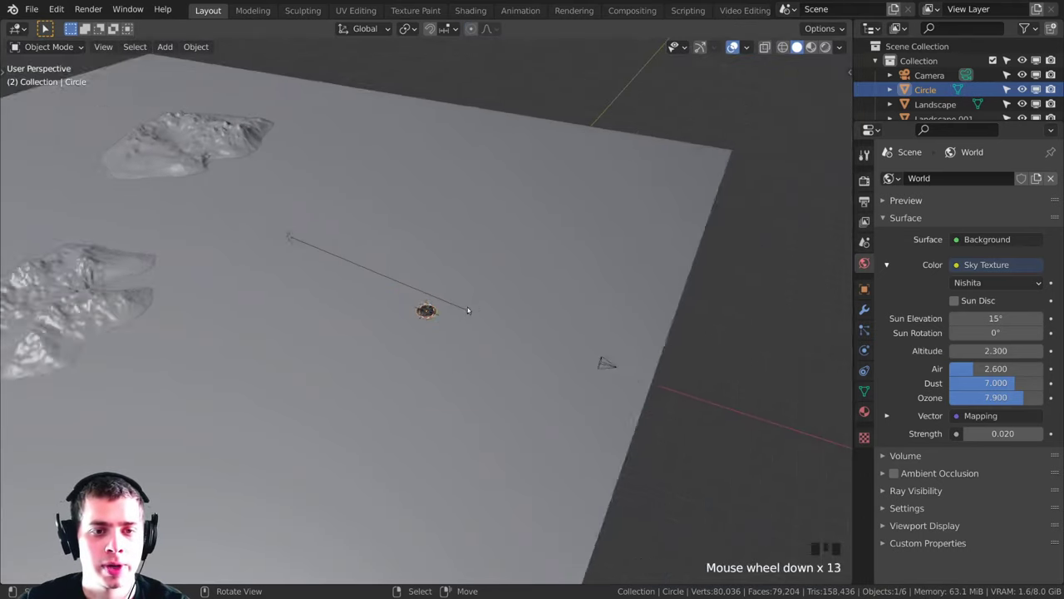
{"action": "key", "text": "g"}
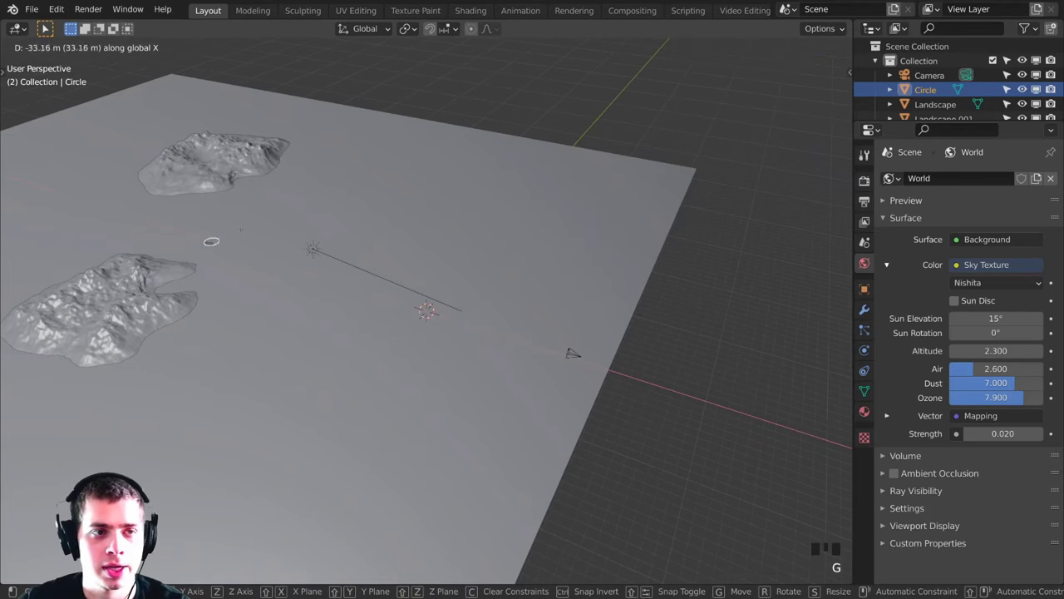
{"action": "left_click", "coordinate": [97, 186]}
{"action": "middle_click_drag", "start_coordinate": [97, 187], "coordinate": [408, 208], "text": "shift"}
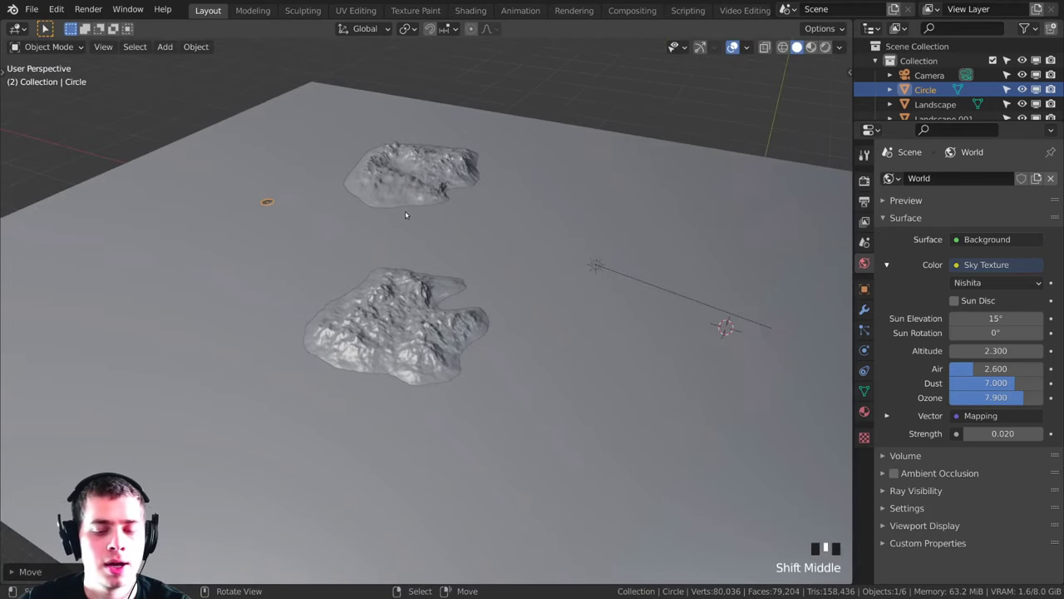
Step: Raise the circle above the ocean plane along the Z axis and scale it up
{"action": "key", "text": "g"}
{"action": "key", "text": "z"}
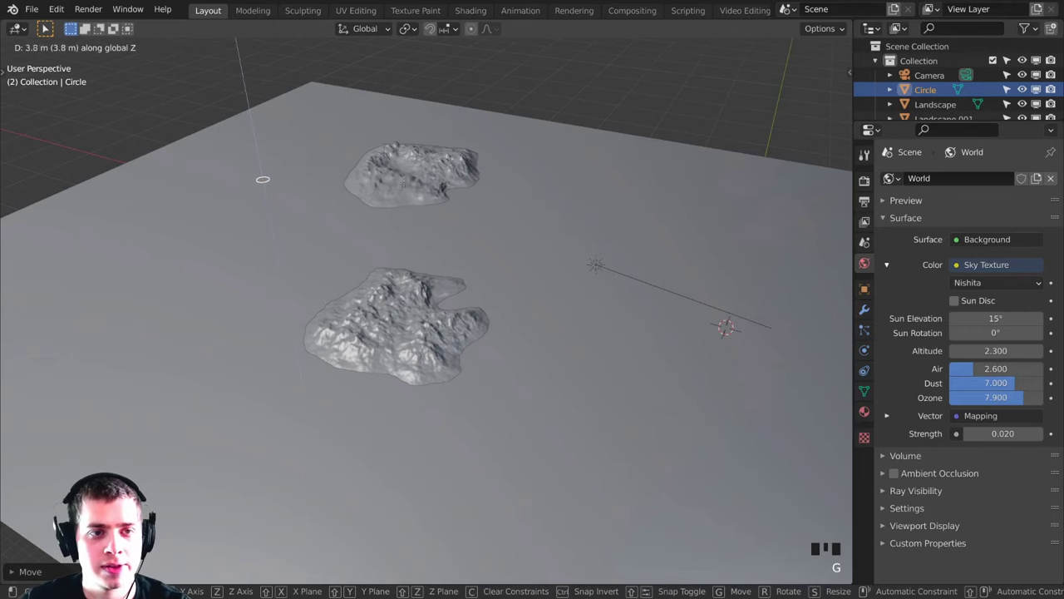
{"action": "left_click", "coordinate": [399, 173]}
{"action": "key", "text": "s"}
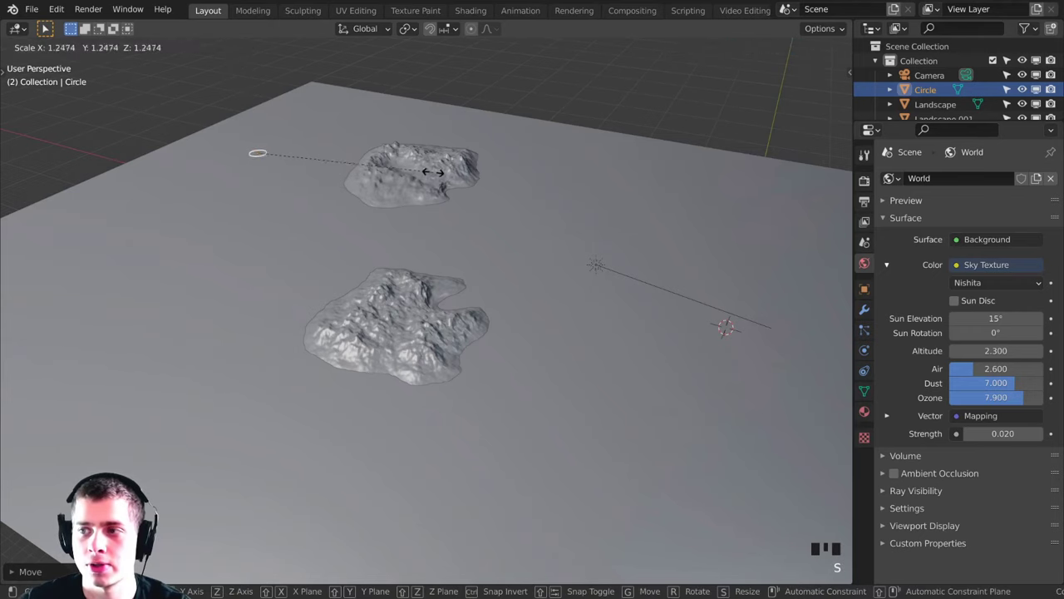
{"action": "left_click", "coordinate": [601, 264]}
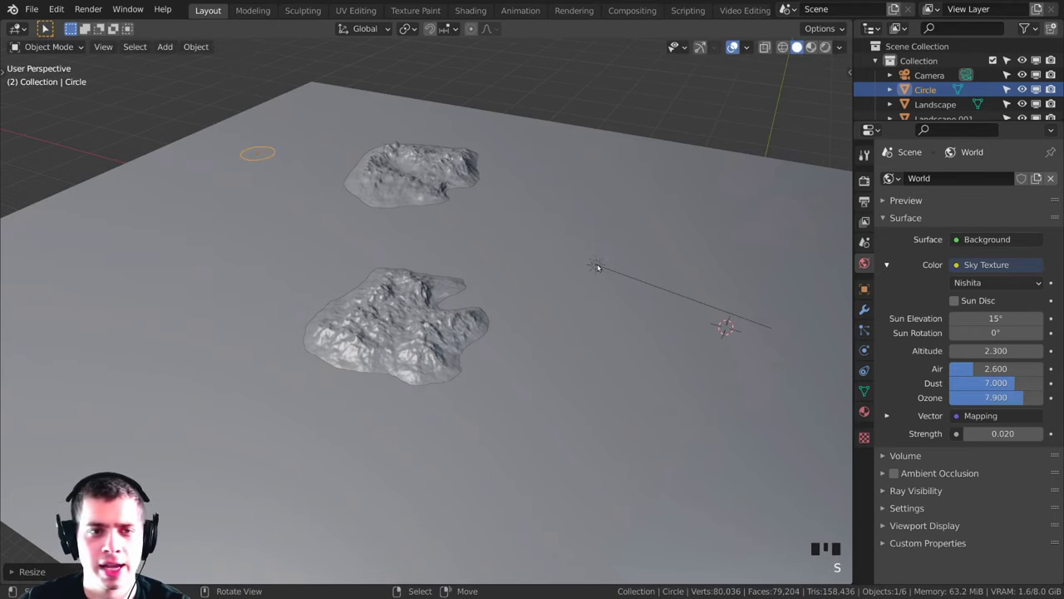
Step: Move the light about 51 m back along the X axis, behind the mountains, and position it near the circle
{"action": "left_click", "coordinate": [595, 265]}
{"action": "middle_click_drag", "start_coordinate": [595, 265], "coordinate": [708, 302]}
{"action": "key", "text": "g"}
{"action": "key", "text": "x"}
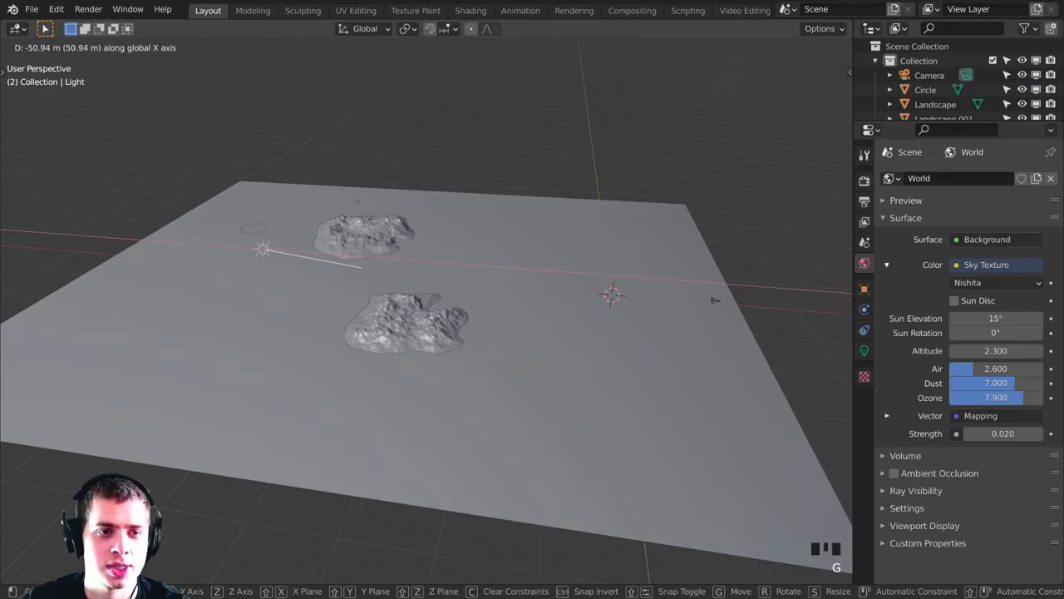
{"action": "left_click", "coordinate": [367, 205]}
{"action": "middle_click_drag", "start_coordinate": [287, 228], "coordinate": [332, 200]}
{"action": "key", "text": "g"}
{"action": "left_click", "coordinate": [246, 236]}
Step: Select the circle together with the light and shift both farther back along the X axis
{"action": "left_click", "coordinate": [212, 268], "text": "shift"}
{"action": "middle_click_drag", "start_coordinate": [224, 268], "coordinate": [429, 263], "text": "shift"}
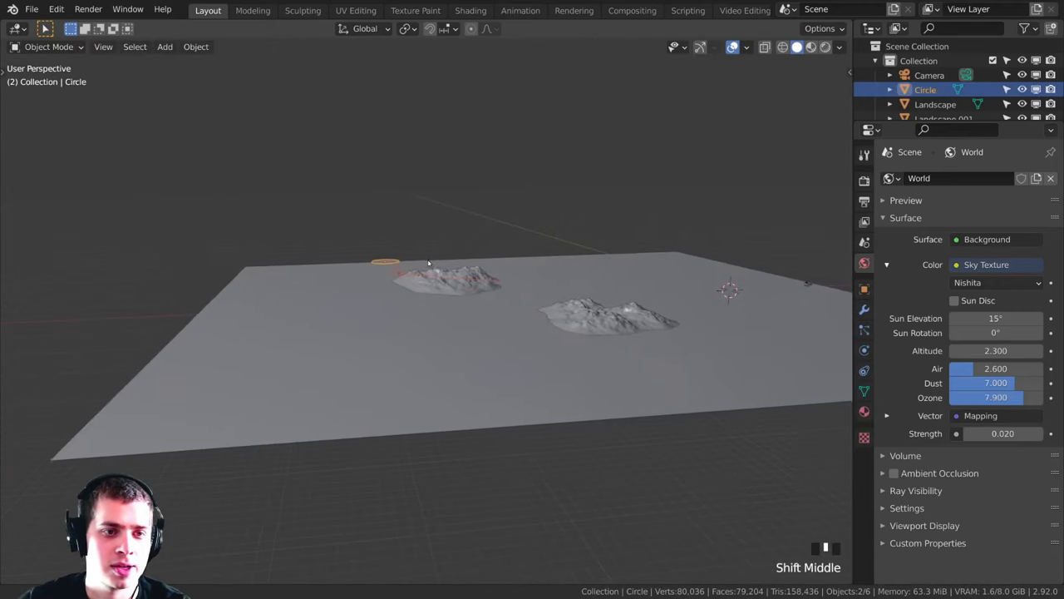
{"action": "key", "text": "g"}
{"action": "key", "text": "x"}
{"action": "left_click", "coordinate": [350, 264]}
{"action": "key", "text": "a"}
Step: Select only the circle and rotate it 90 degrees around the global Y axis
{"action": "middle_click_drag", "start_coordinate": [347, 265], "coordinate": [417, 315]}
{"action": "scroll", "coordinate": [416, 310], "scroll_direction": "up", "scroll_amount": 4}
{"action": "right_click", "coordinate": [375, 243]}
{"action": "middle_click_drag", "start_coordinate": [391, 257], "coordinate": [393, 275], "text": "shift"}
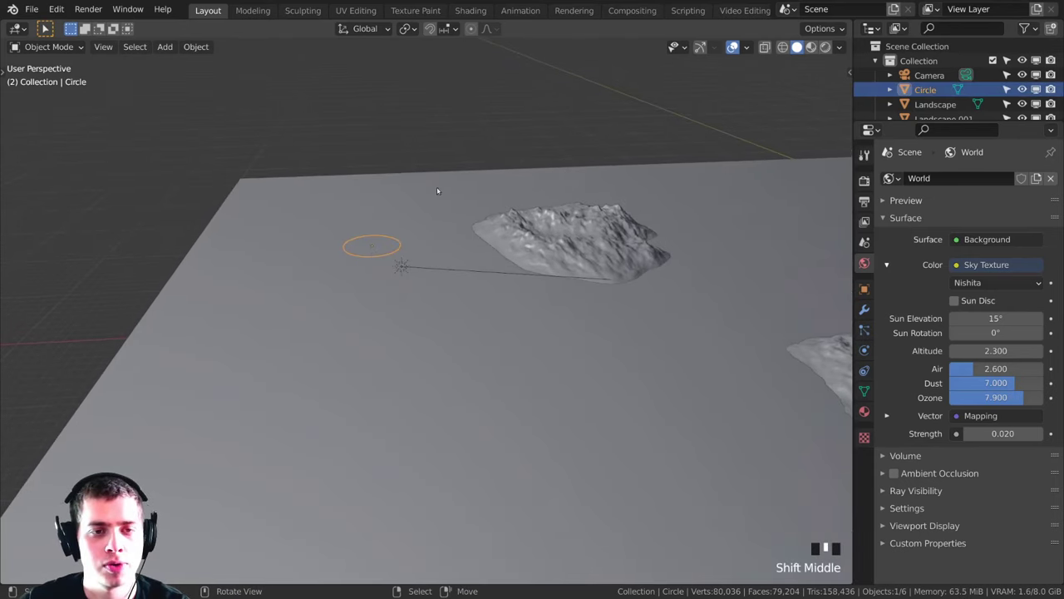
{"action": "key", "text": "r"}
{"action": "key", "text": "x"}
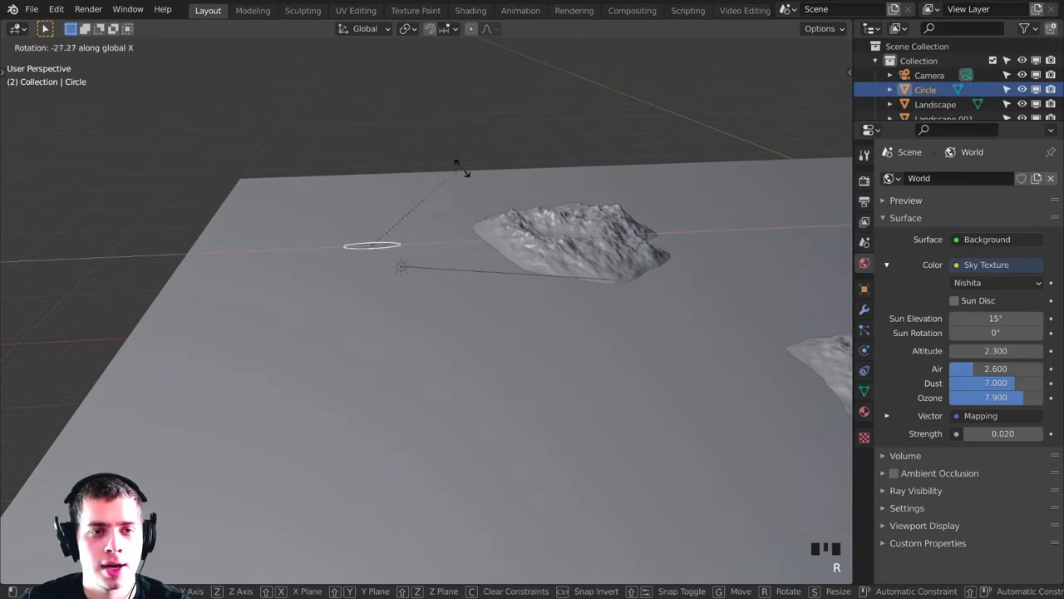
{"action": "key", "text": "y"}
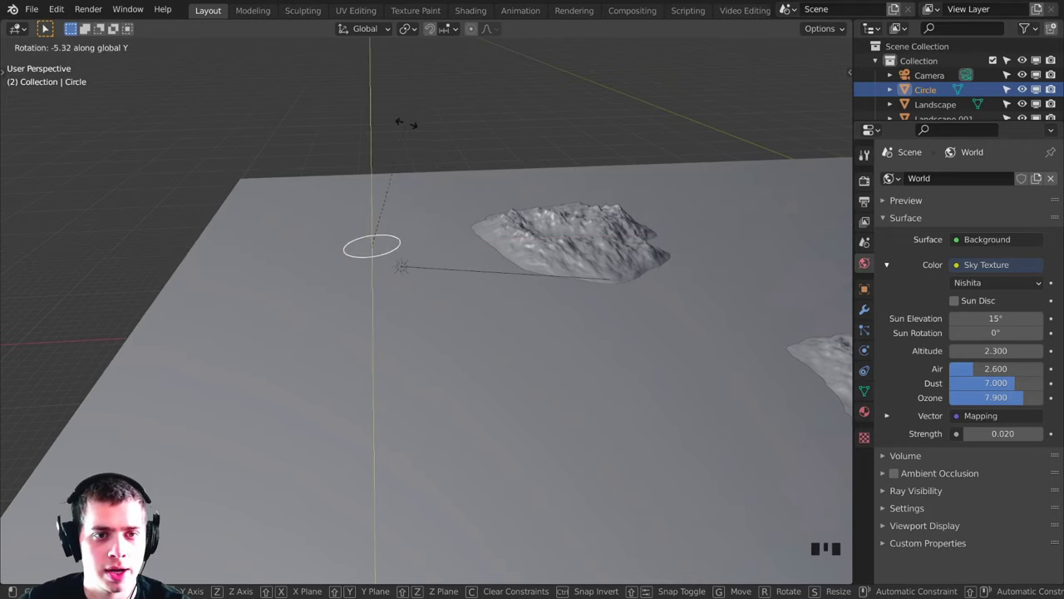
{"action": "type", "text": "90"}
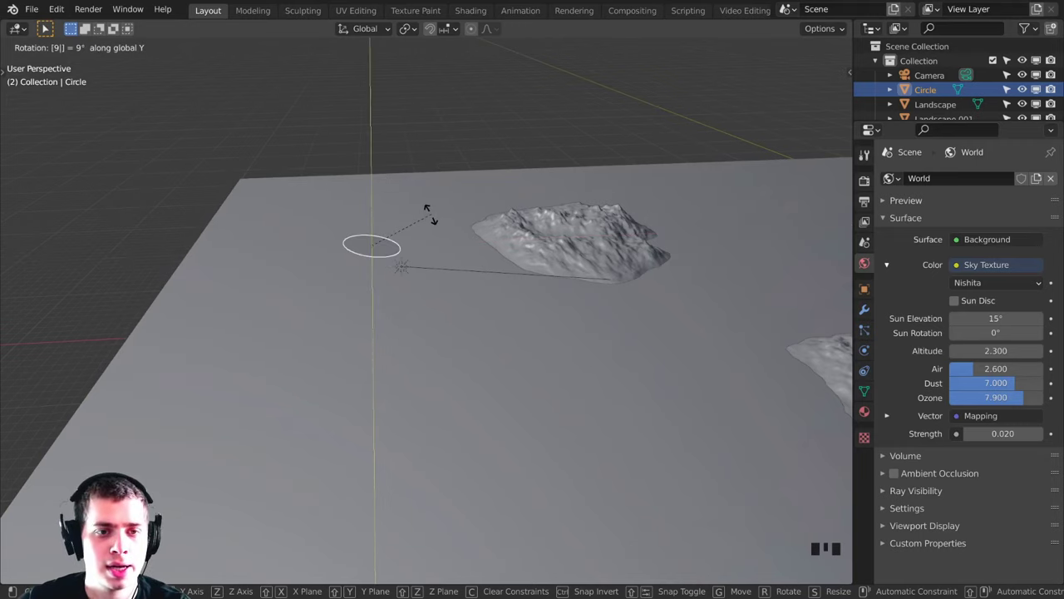
{"action": "key", "text": "Return"}
{"action": "middle_click_drag", "start_coordinate": [446, 208], "coordinate": [546, 167]}
Step: View the circle through the camera and inspect the full frame in rendered shading
{"action": "key", "text": "KP_0"}
{"action": "scroll", "coordinate": [546, 167], "scroll_direction": "up", "scroll_amount": 2}
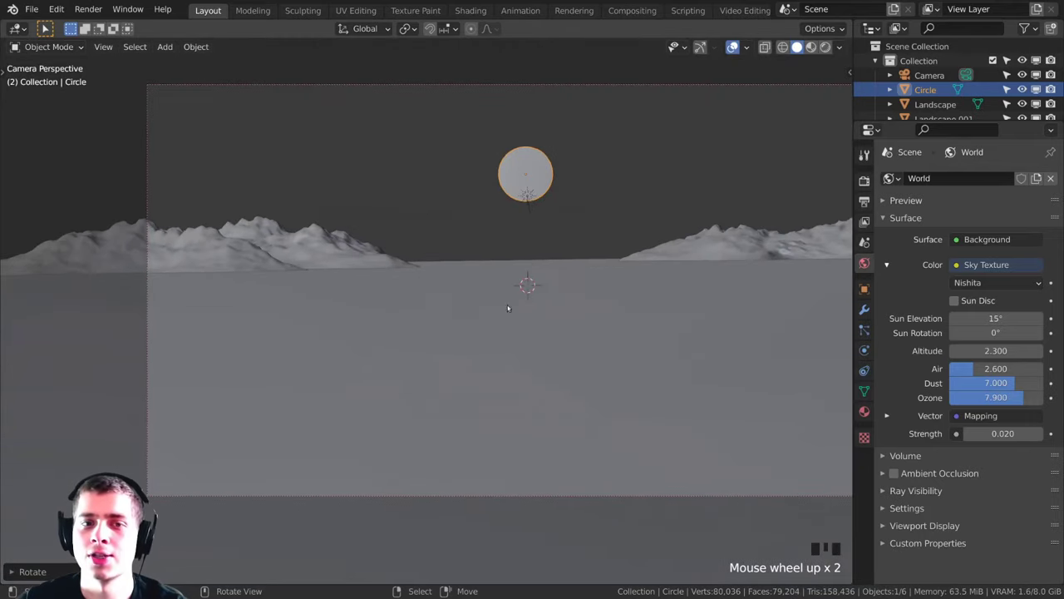
{"action": "scroll", "coordinate": [585, 422], "scroll_direction": "down", "scroll_amount": 2}
{"action": "middle_click_drag", "start_coordinate": [557, 483], "coordinate": [554, 485], "text": "shift"}
{"action": "key", "text": "z"}
{"action": "middle_click_drag", "start_coordinate": [571, 264], "coordinate": [563, 264], "text": "shift"}
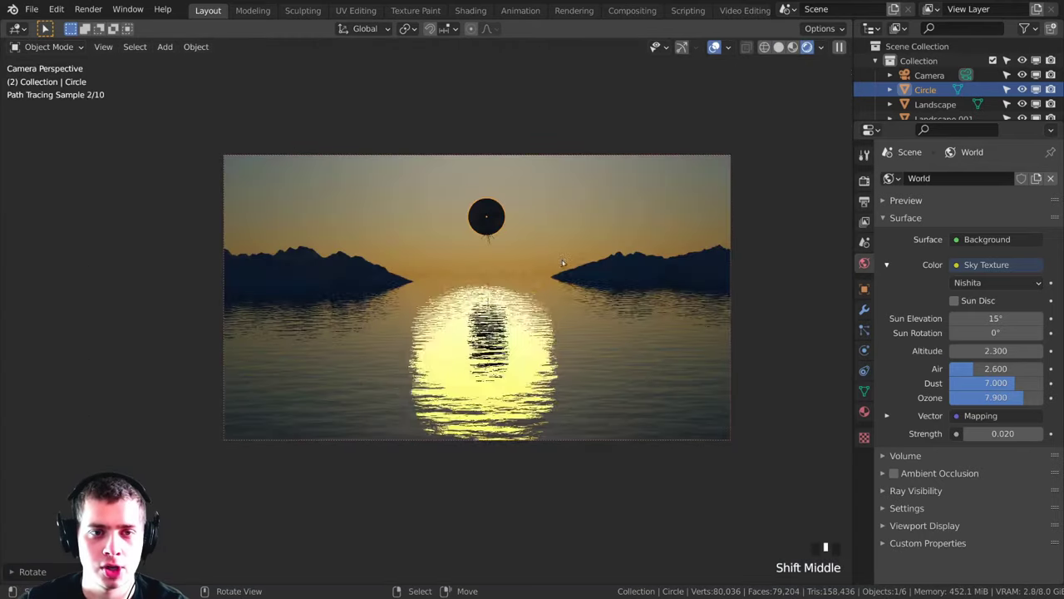
Step: Enlarge the circle slightly and lower it along the Z axis toward the horizon
{"action": "key", "text": "s"}
{"action": "left_click", "coordinate": [578, 268]}
{"action": "key", "text": "g"}
{"action": "key", "text": "z"}
{"action": "left_click", "coordinate": [560, 268]}
{"action": "key", "text": "s"}
{"action": "left_click", "coordinate": [556, 255]}
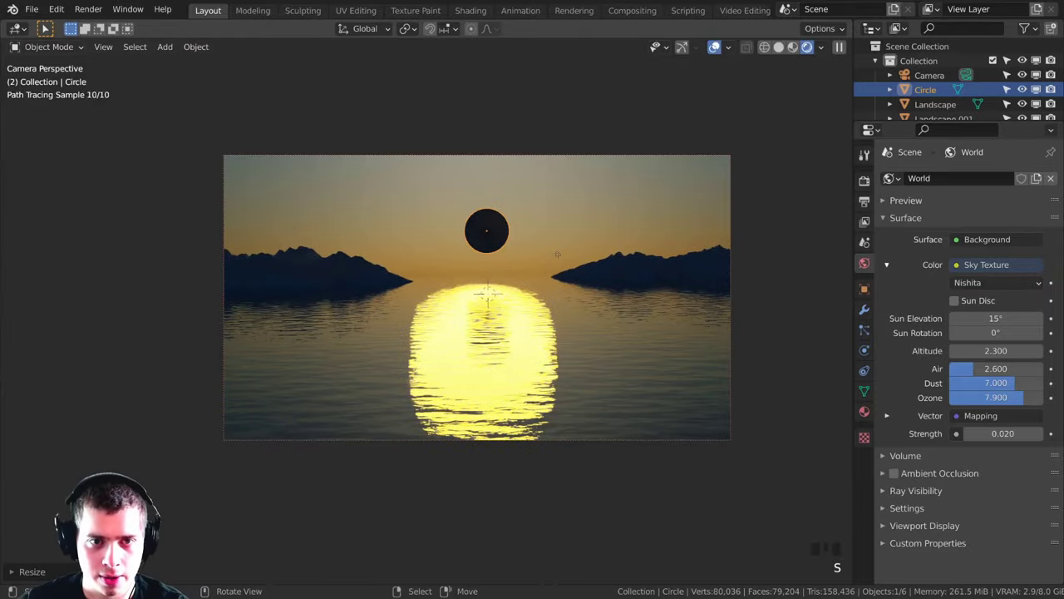
Step: Fine-tune the circle by lowering it a little more along Z and adjusting its scale slightly
{"action": "key", "text": "g"}
{"action": "key", "text": "z"}
{"action": "key", "text": "Return"}
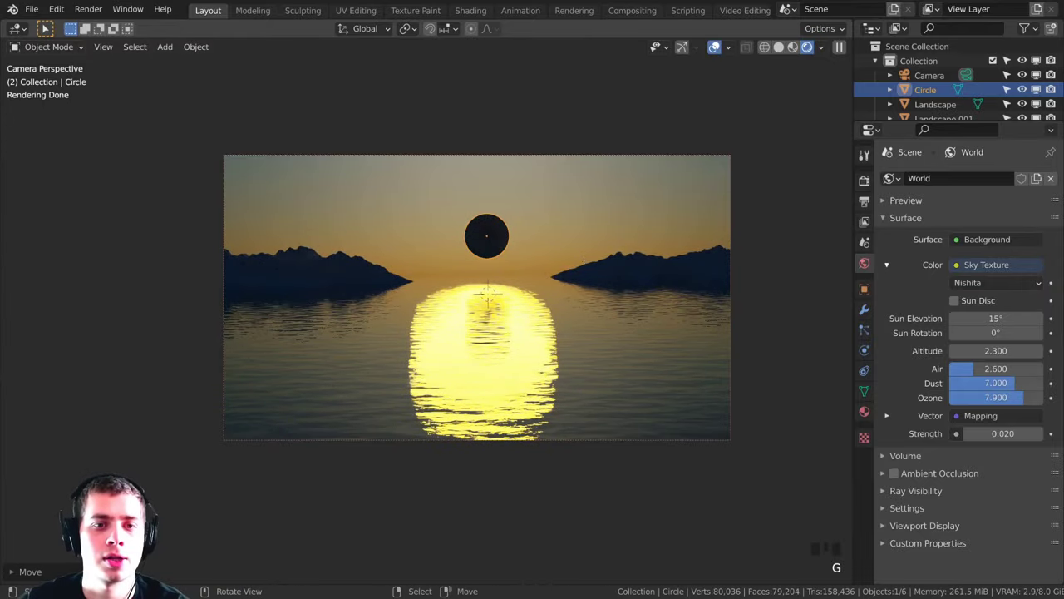
{"action": "key", "text": "s"}
{"action": "left_click", "coordinate": [542, 463]}
{"action": "key", "text": "g"}
{"action": "key", "text": "z"}
{"action": "left_click", "coordinate": [542, 468]}
Step: Enable the Center composition guide in the camera's viewport display
{"action": "key", "text": "alt+a"}
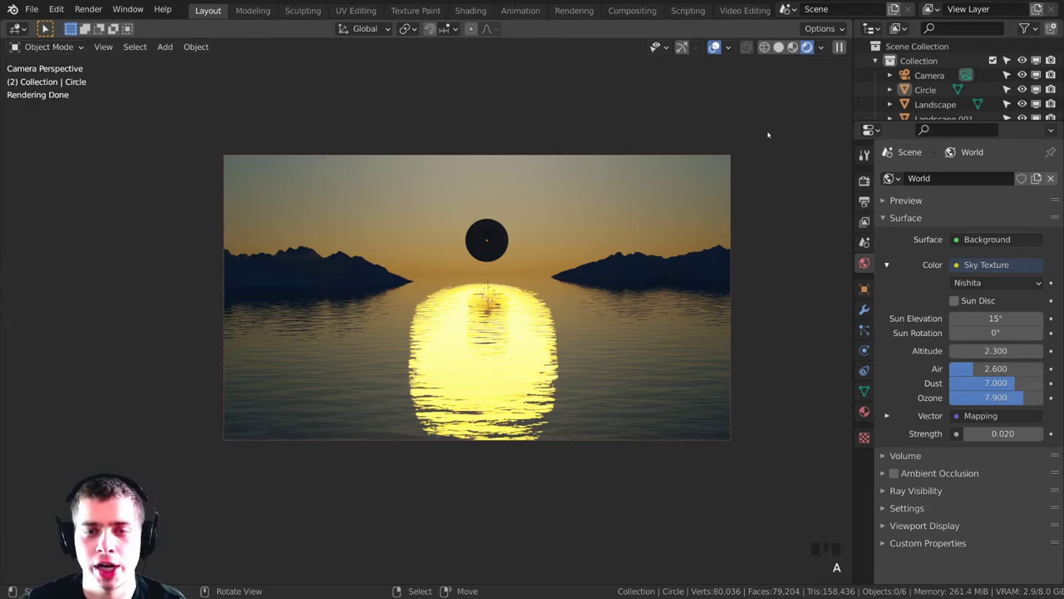
{"action": "right_click", "coordinate": [731, 165]}
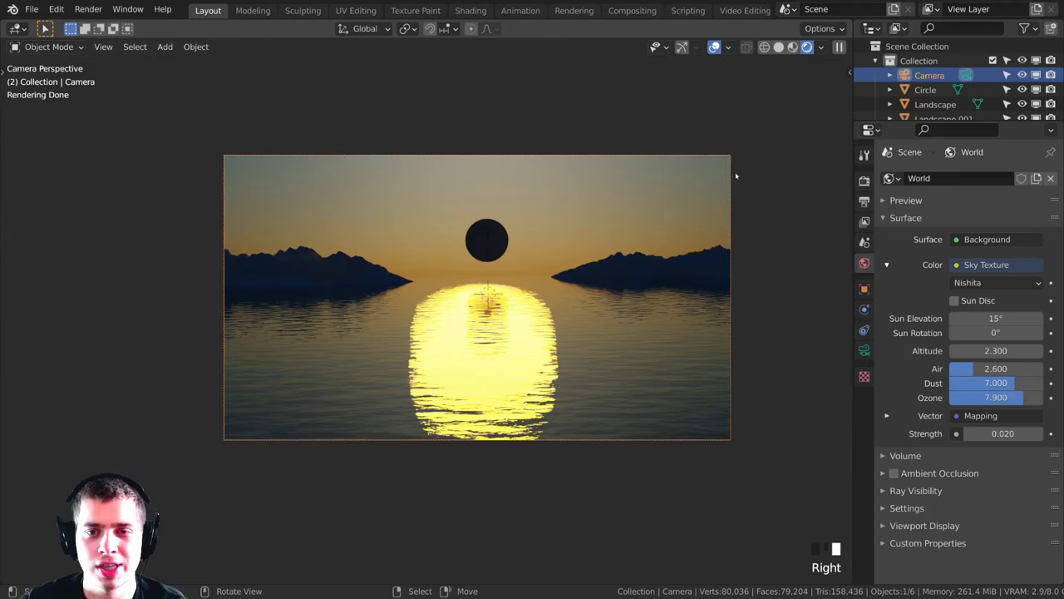
{"action": "left_click", "coordinate": [863, 350]}
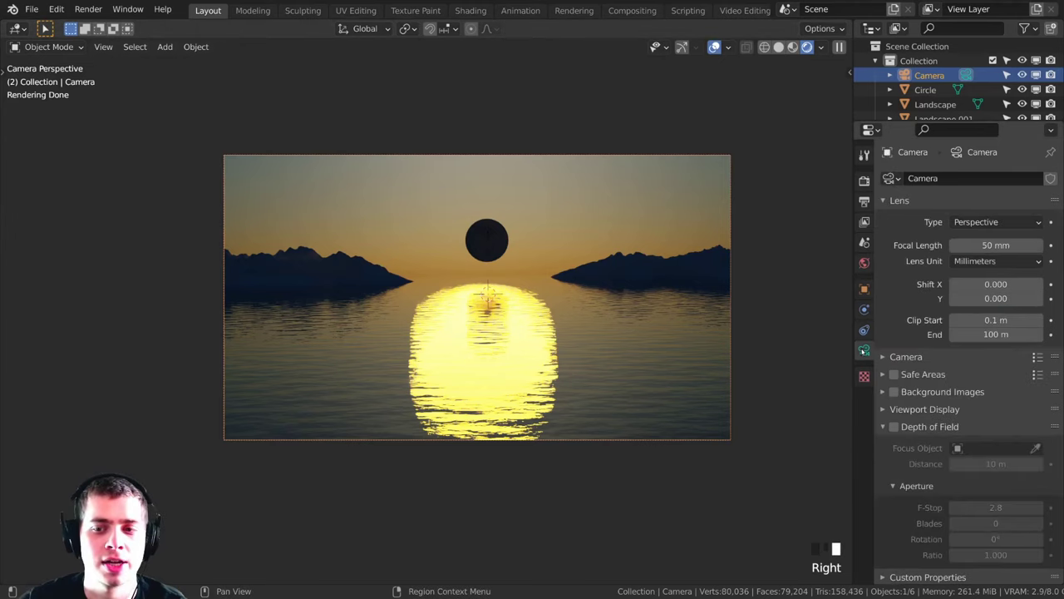
{"action": "left_click", "coordinate": [900, 409]}
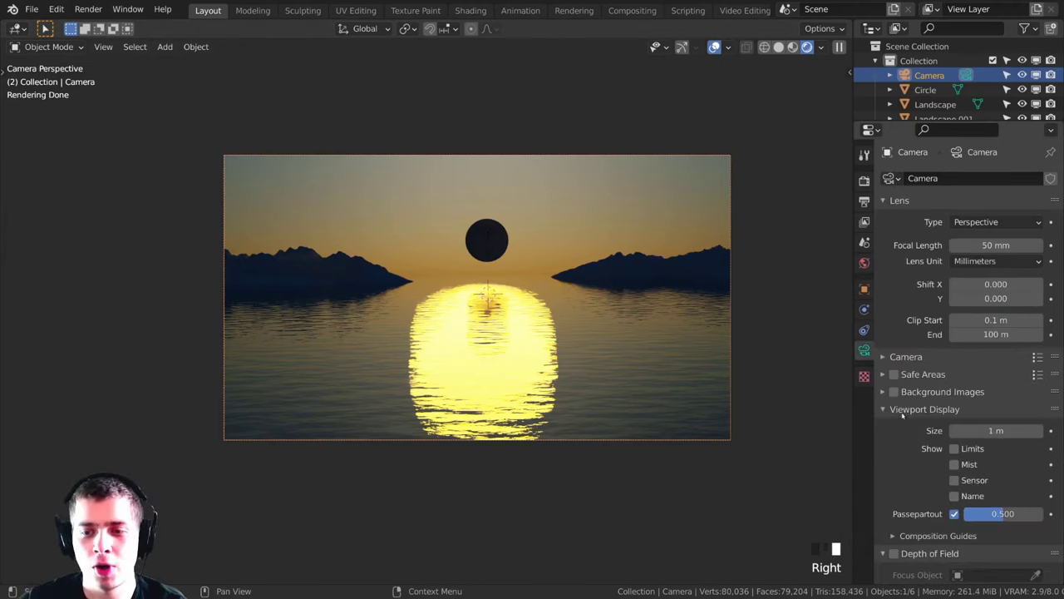
{"action": "scroll", "coordinate": [907, 310], "scroll_direction": "down", "scroll_amount": 4}
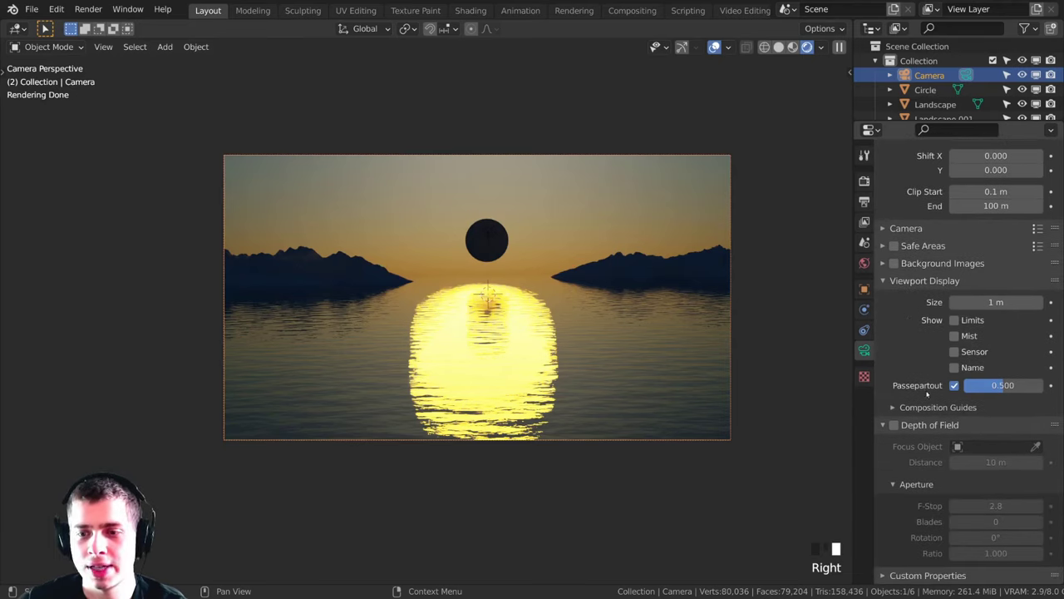
{"action": "left_click", "coordinate": [908, 406]}
{"action": "scroll", "coordinate": [924, 317], "scroll_direction": "down", "scroll_amount": 2}
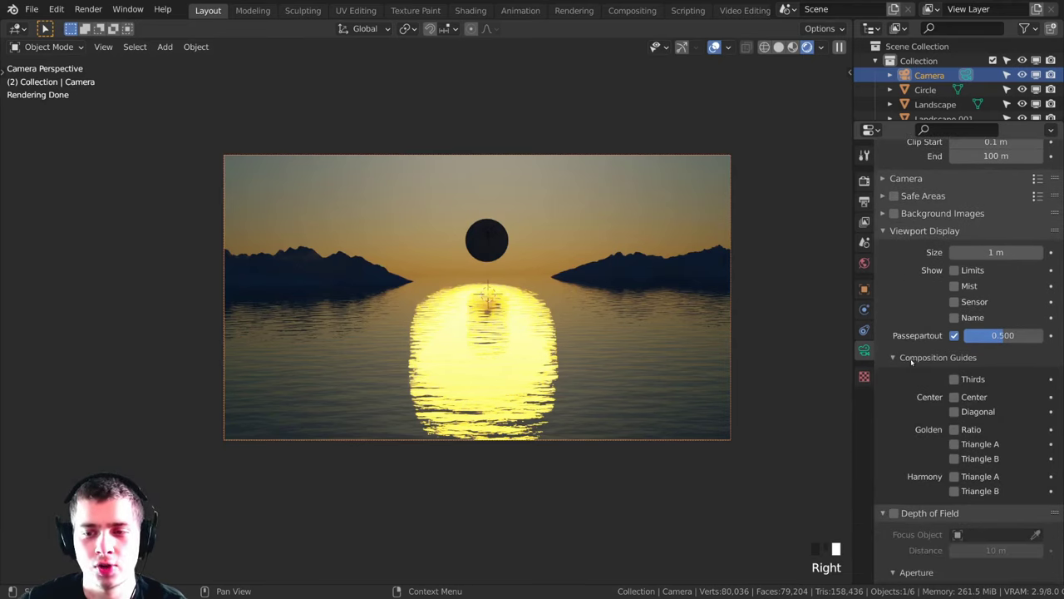
{"action": "left_click", "coordinate": [954, 397]}
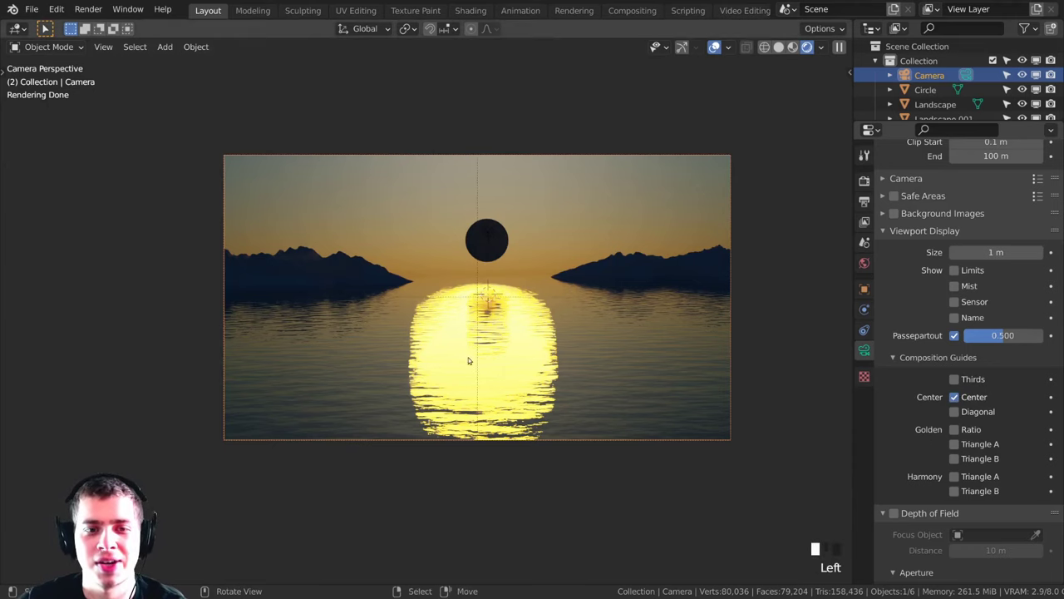
Step: In solid shading, select the circle and the sun light together, enlarge the circle slightly and move both onto the camera's vertical centre guide
{"action": "scroll", "coordinate": [474, 296], "scroll_direction": "up", "scroll_amount": 2}
{"action": "key", "text": "z"}
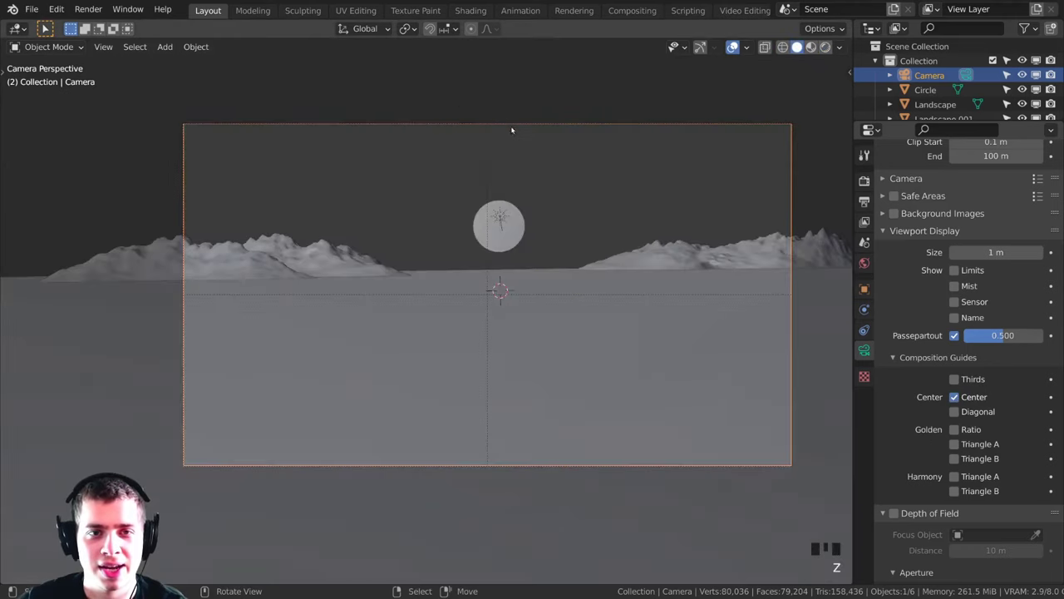
{"action": "right_click", "coordinate": [489, 237]}
{"action": "right_click", "coordinate": [499, 215]}
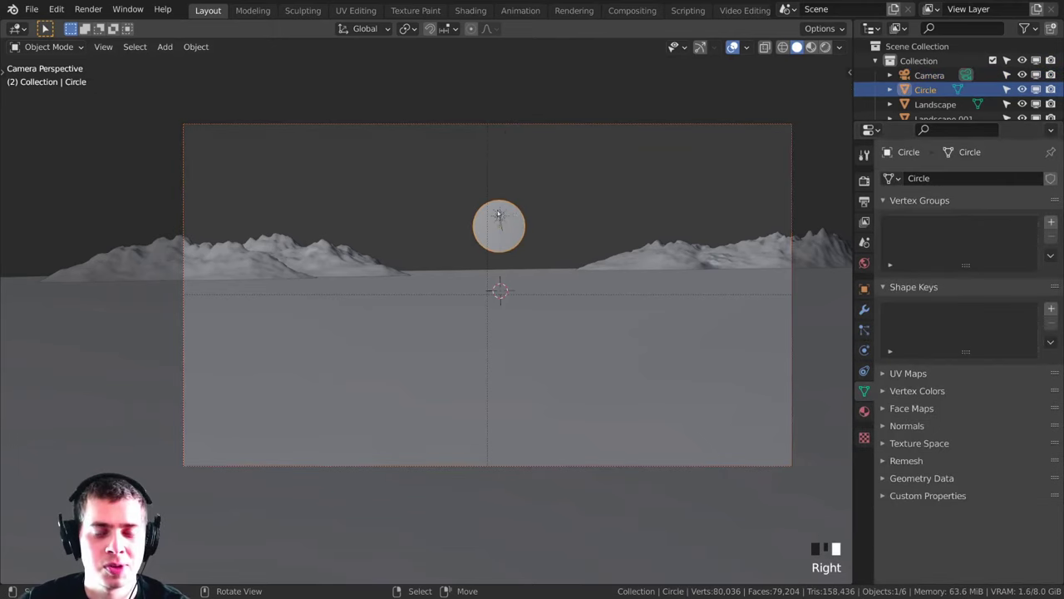
{"action": "right_click", "coordinate": [500, 219], "text": "shift"}
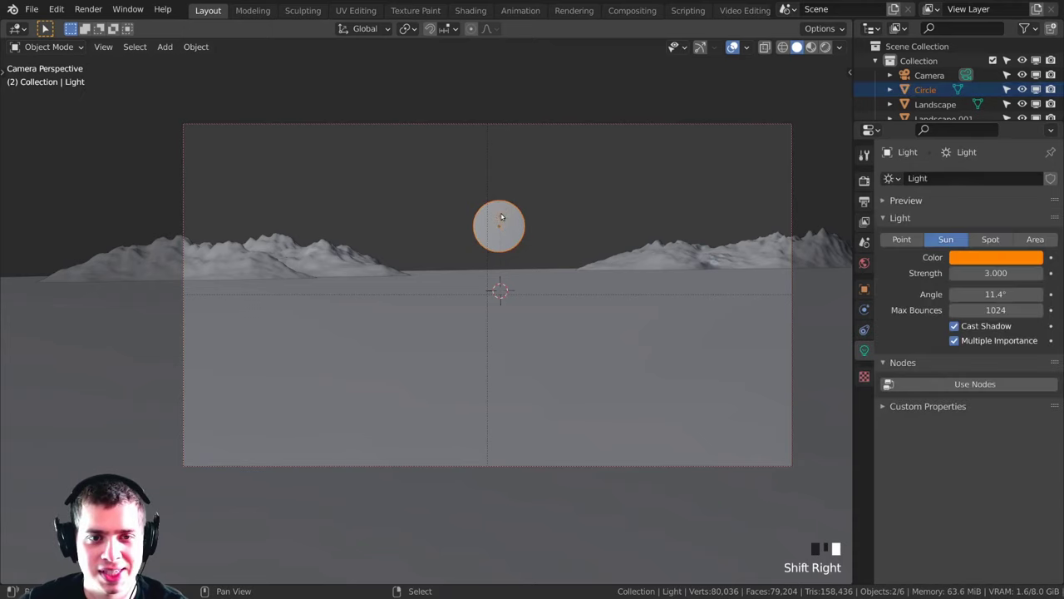
{"action": "key", "text": "s"}
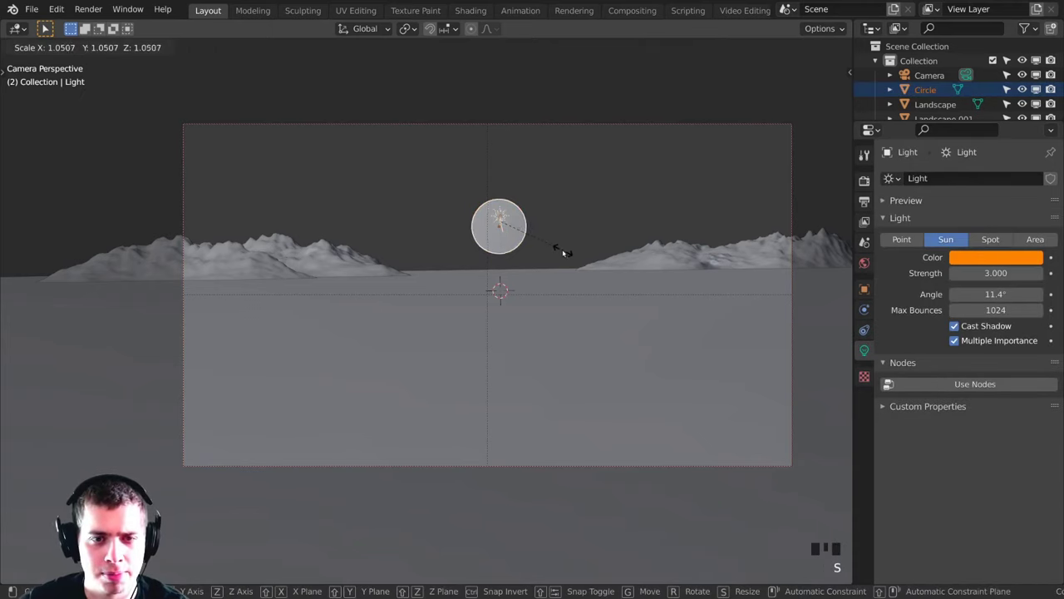
{"action": "left_click", "coordinate": [560, 248]}
{"action": "key", "text": "g"}
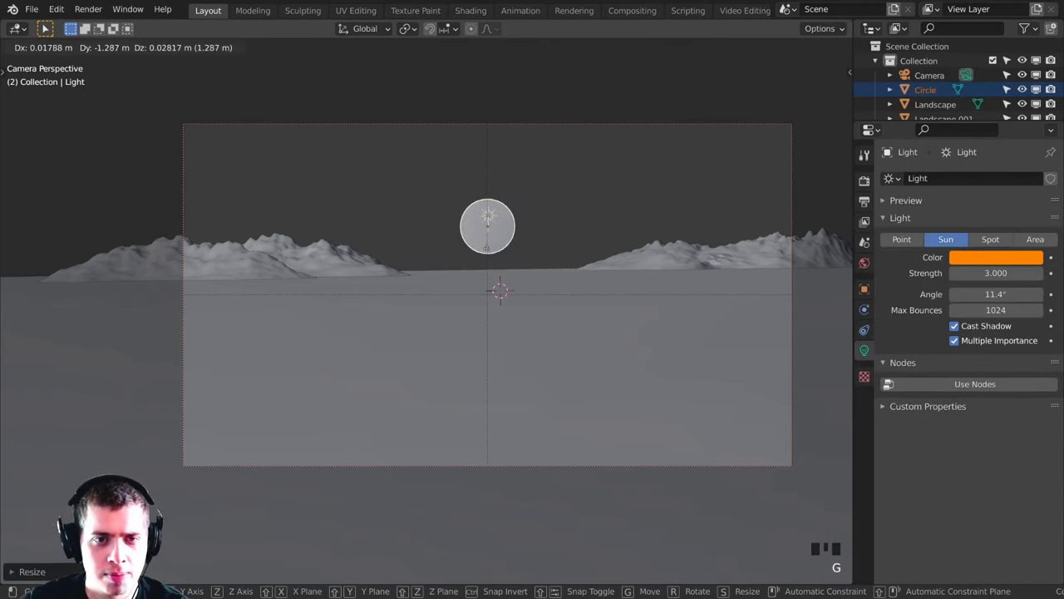
{"action": "left_click", "coordinate": [563, 252]}
Step: Move both mountain ranges slightly inward toward the sun, and adjust the scale and placement of the left range
{"action": "right_click", "coordinate": [744, 278]}
{"action": "key", "text": "g"}
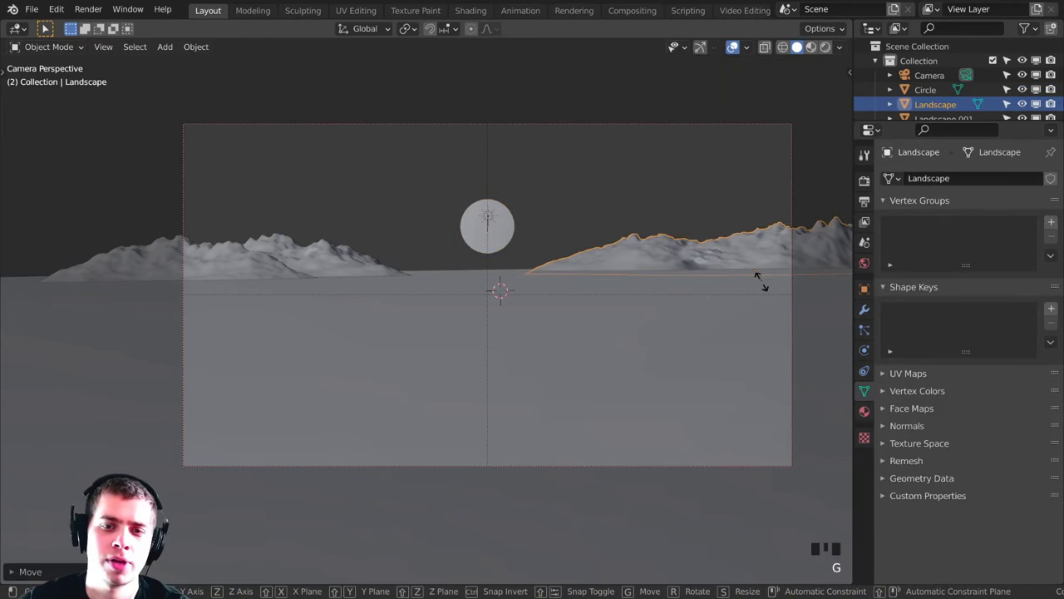
{"action": "left_click", "coordinate": [740, 279]}
{"action": "right_click", "coordinate": [329, 262]}
{"action": "key", "text": "g"}
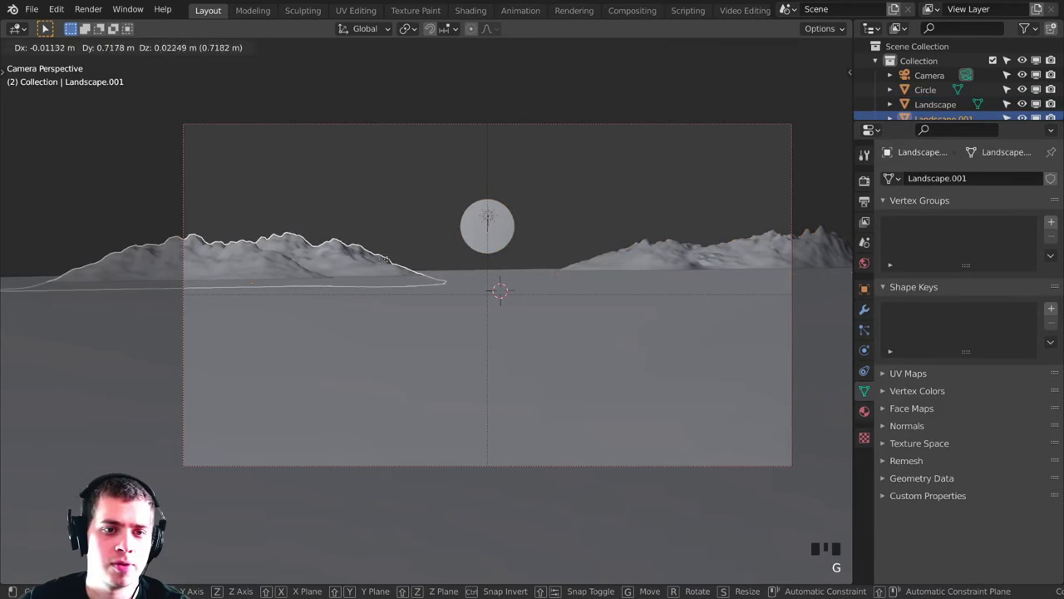
{"action": "left_click", "coordinate": [406, 256]}
{"action": "key", "text": "s"}
{"action": "left_click", "coordinate": [416, 259]}
{"action": "key", "text": "shift+g"}
{"action": "left_click", "coordinate": [438, 288]}
Step: Return to rendered shading and nudge the circle to fine-tune its alignment with the centre guide
{"action": "key", "text": "z"}
{"action": "left_click", "coordinate": [483, 241]}
{"action": "right_click", "coordinate": [505, 235]}
{"action": "key", "text": "g"}
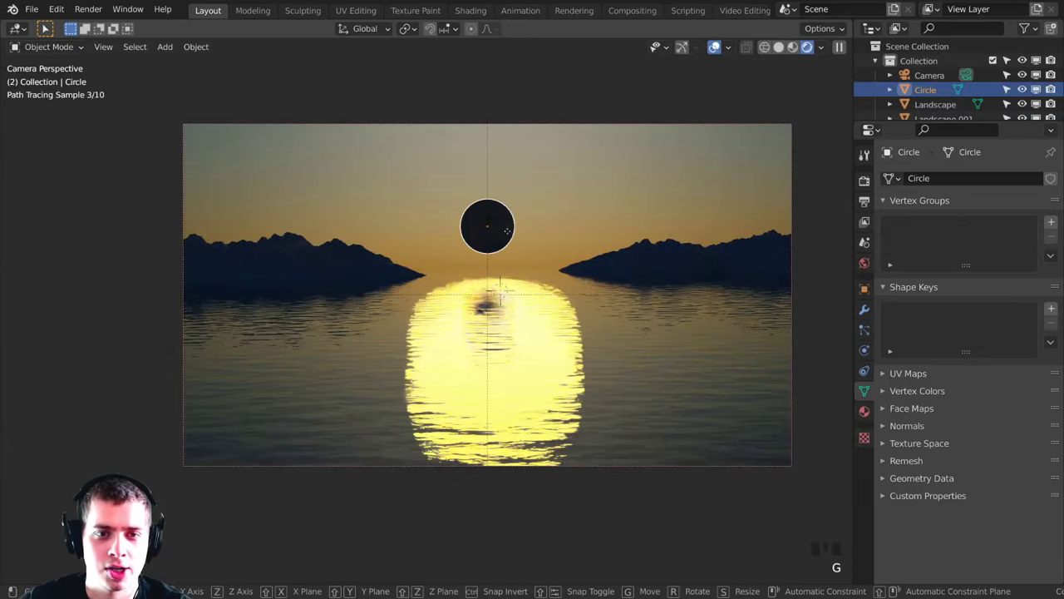
{"action": "left_click", "coordinate": [506, 294]}
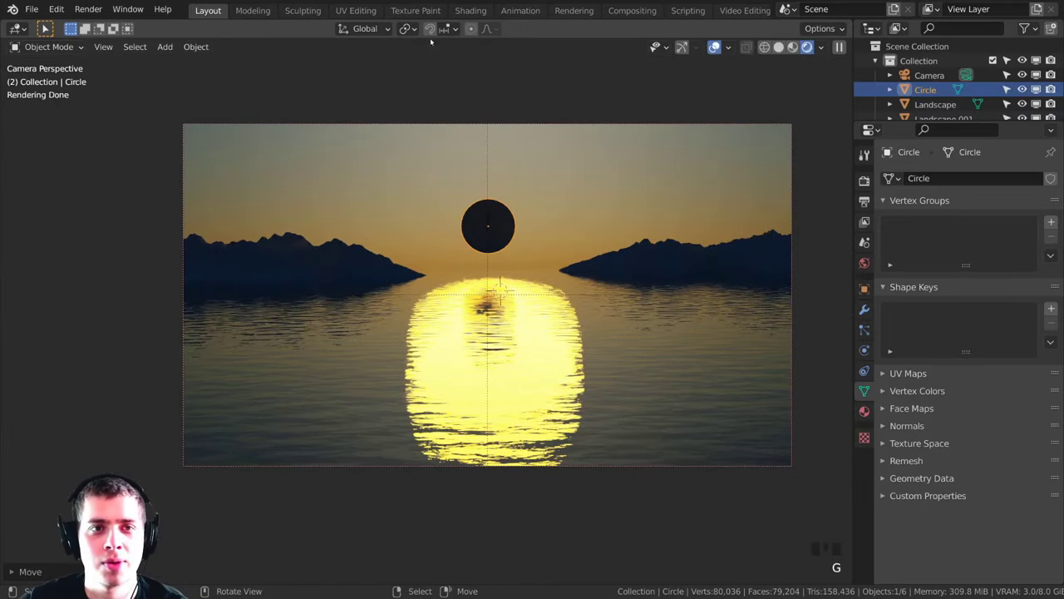
Step: In the Shading workspace, create a new material for the circle and name it Sun
{"action": "left_click", "coordinate": [470, 12]}
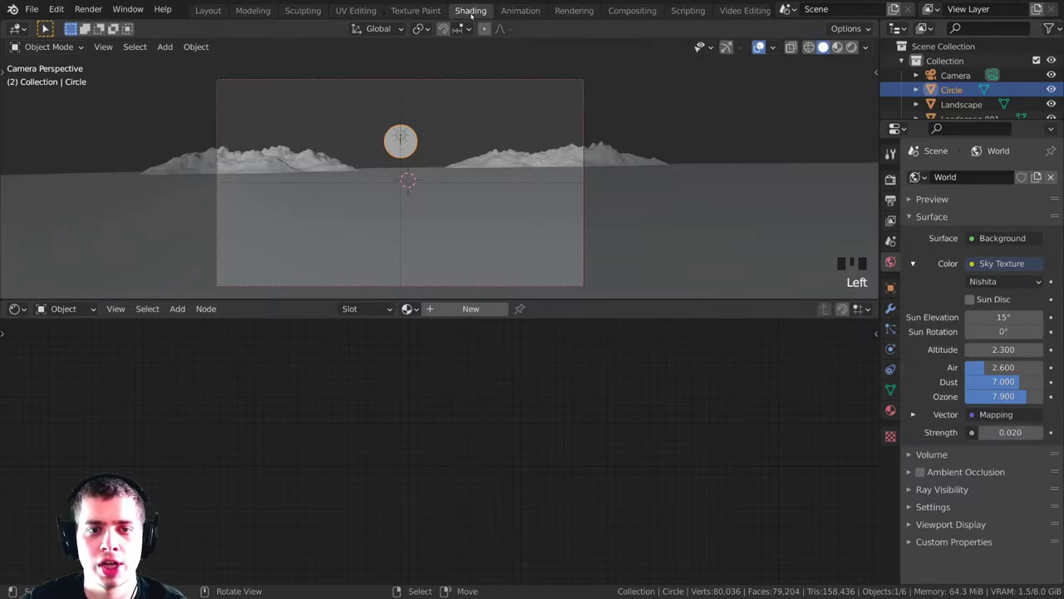
{"action": "left_click", "coordinate": [471, 308]}
{"action": "double_click", "coordinate": [461, 309]}
{"action": "type", "text": "S"}
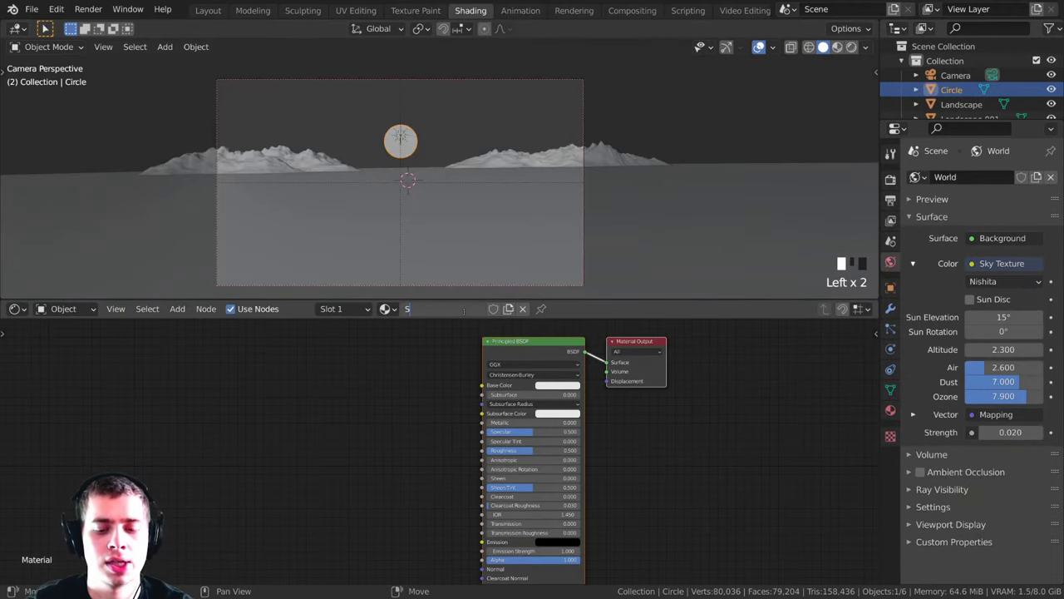
{"action": "type", "text": "un"}
{"action": "key", "text": "Return"}
Step: Replace the Sun material's Principled BSDF with an Emission shader connected to the Material Output's Surface input
{"action": "scroll", "coordinate": [477, 407], "scroll_direction": "up", "scroll_amount": 1}
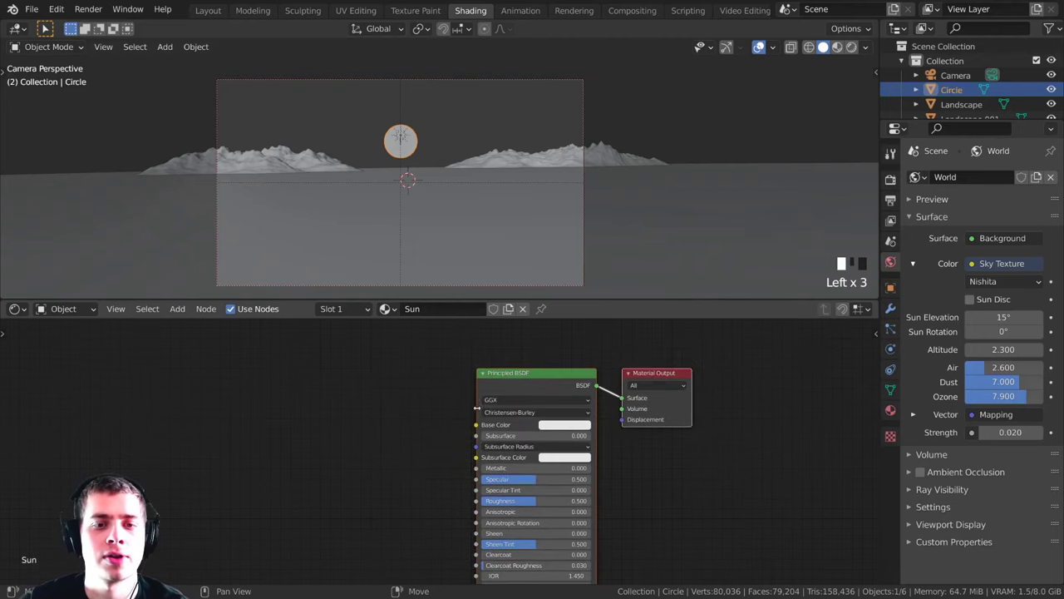
{"action": "scroll", "coordinate": [553, 379], "scroll_direction": "up", "scroll_amount": 1}
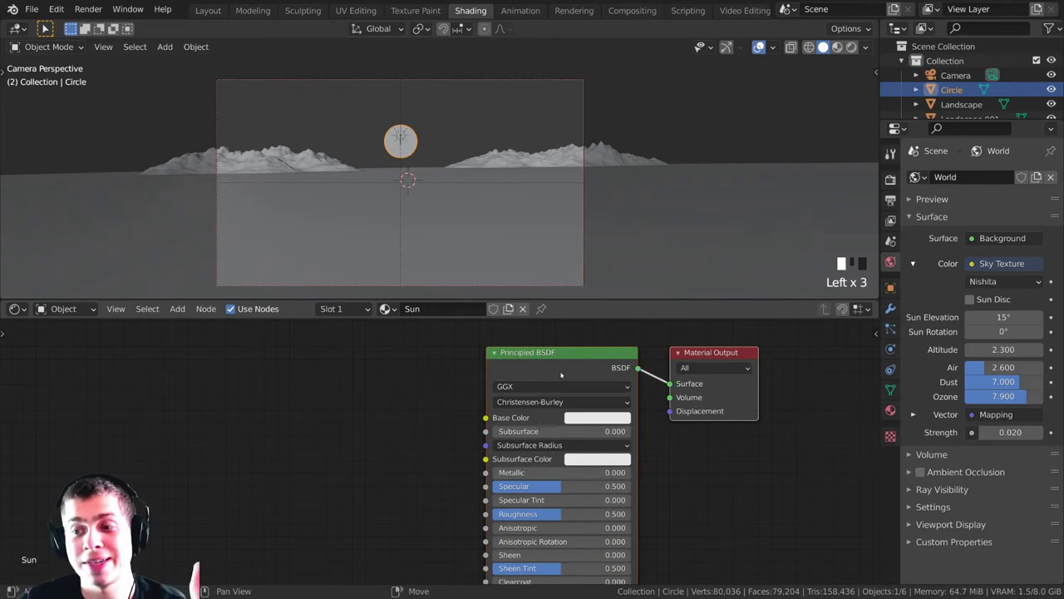
{"action": "mouse_move", "coordinate": [545, 372]}
{"action": "left_mouse_down"}
{"action": "mouse_move", "coordinate": [516, 366]}
{"action": "mouse_move", "coordinate": [544, 365]}
{"action": "left_mouse_up"}
{"action": "key", "text": "x"}
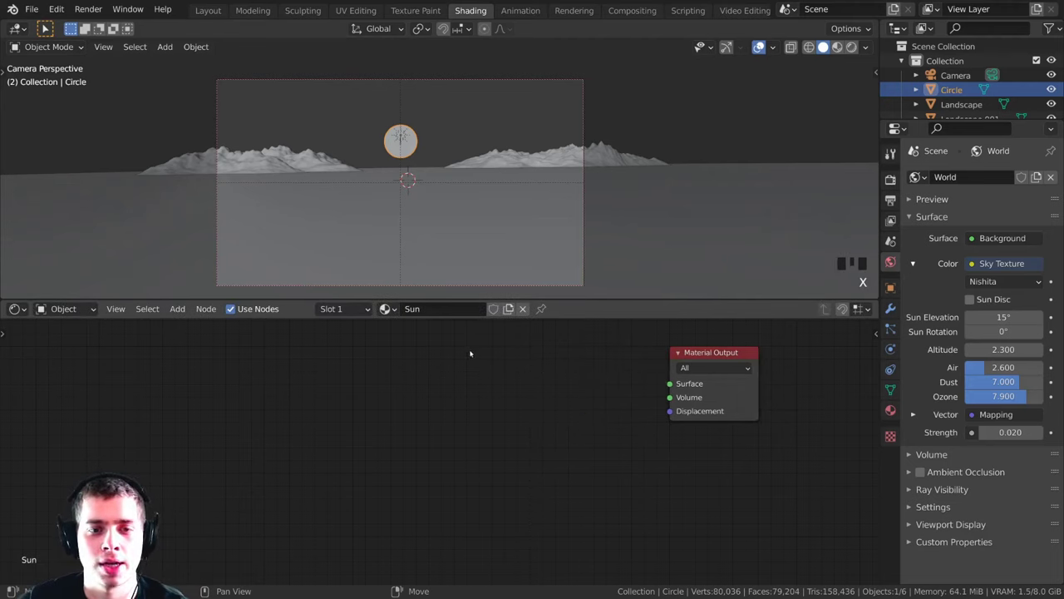
{"action": "key", "text": "shift+a"}
{"action": "left_click", "coordinate": [459, 351]}
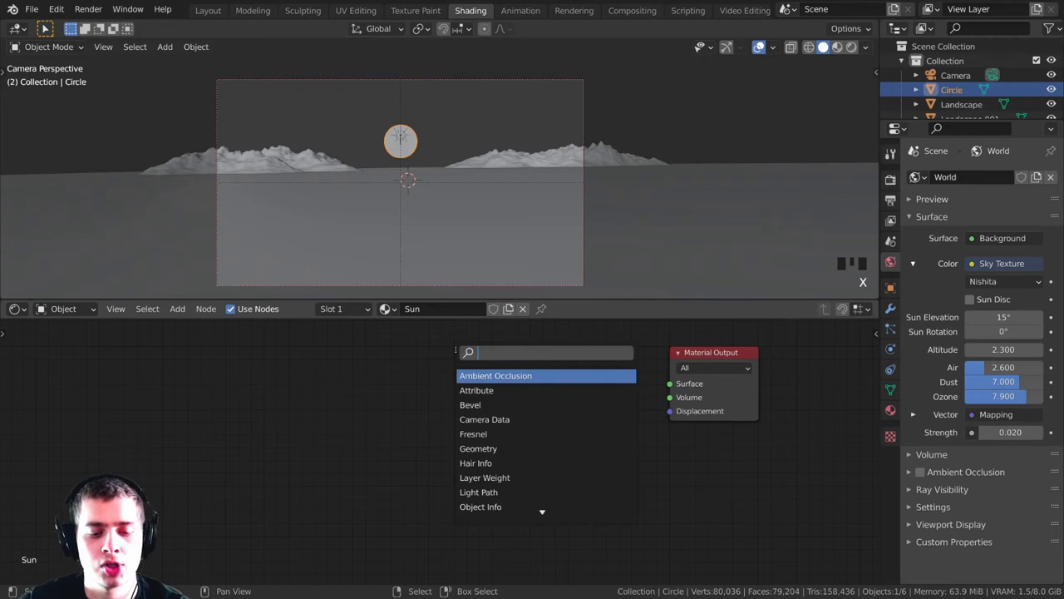
{"action": "type", "text": "em"}
{"action": "key", "text": "Return"}
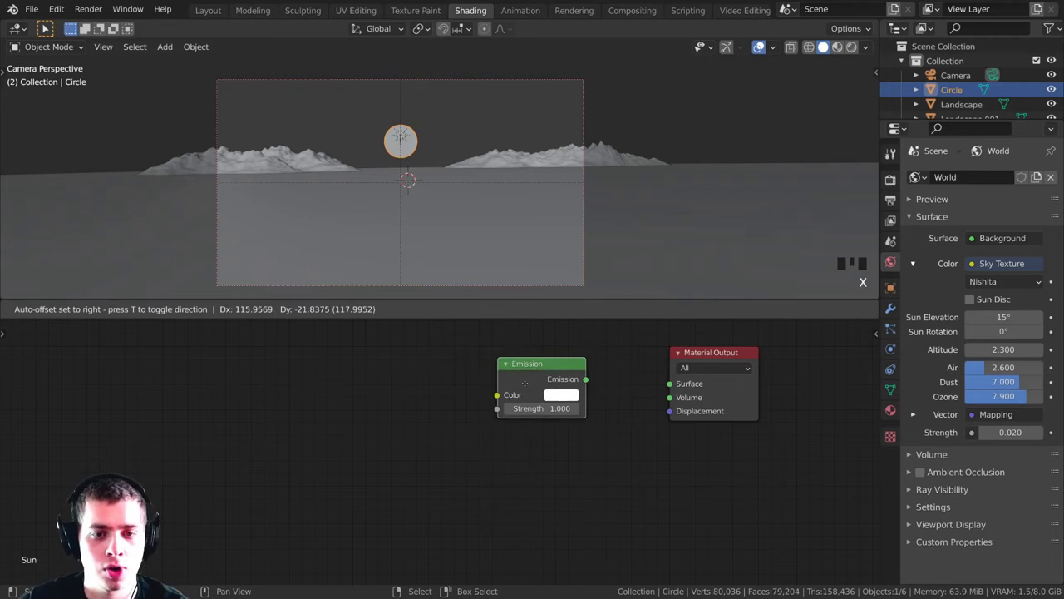
{"action": "left_click", "coordinate": [584, 401]}
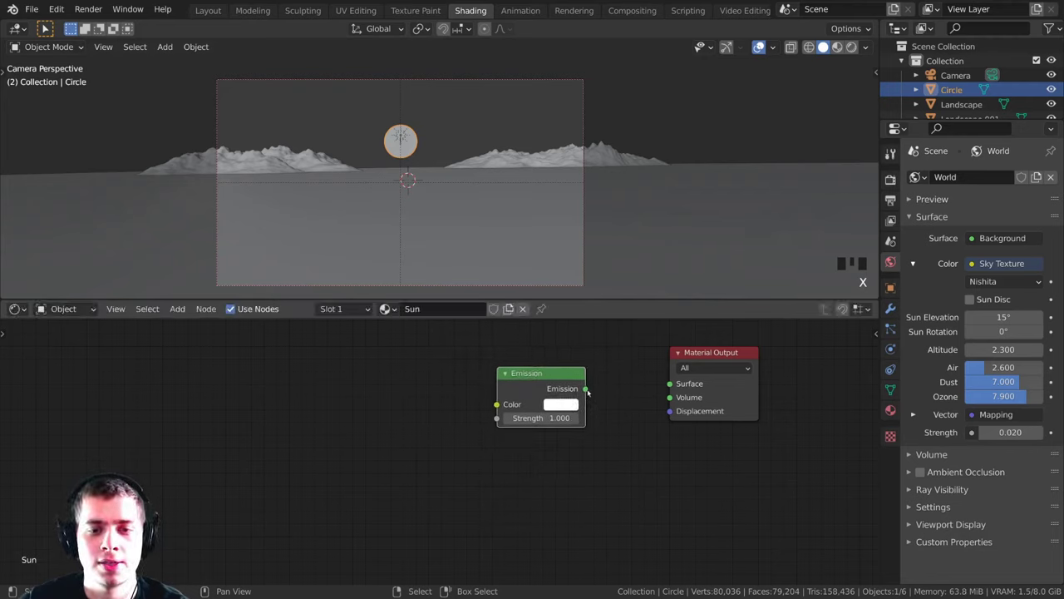
{"action": "left_click_drag", "start_coordinate": [587, 390], "coordinate": [670, 384]}
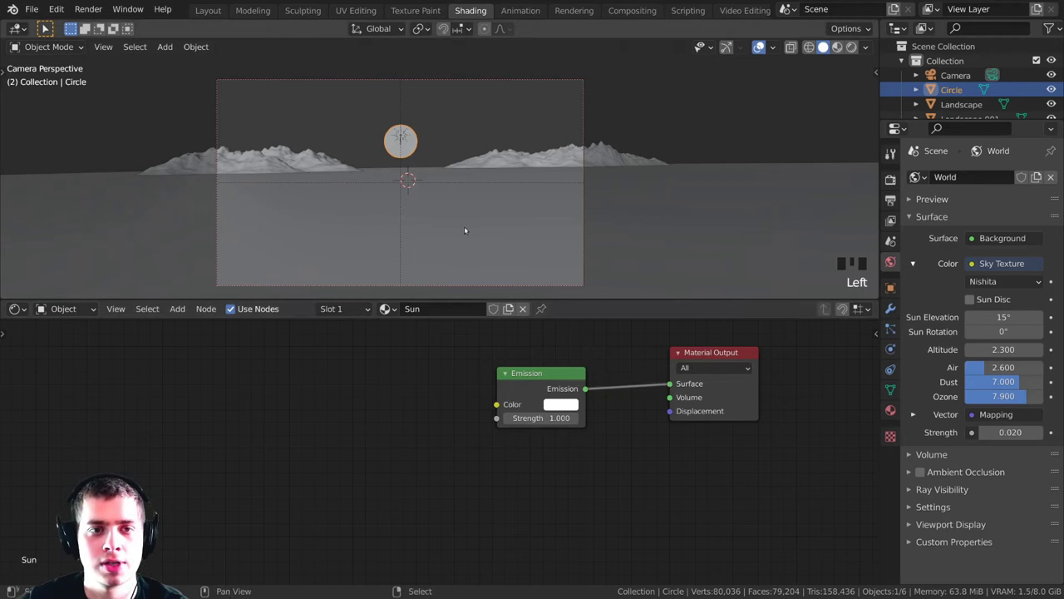
Step: Show the camera view in rendered shading with nothing selected and frame the sunset scene
{"action": "middle_click_drag", "start_coordinate": [464, 229], "coordinate": [524, 229], "text": "shift"}
{"action": "key", "text": "z"}
{"action": "key", "text": "a"}
{"action": "middle_click_drag", "start_coordinate": [480, 155], "coordinate": [484, 147], "text": "shift"}
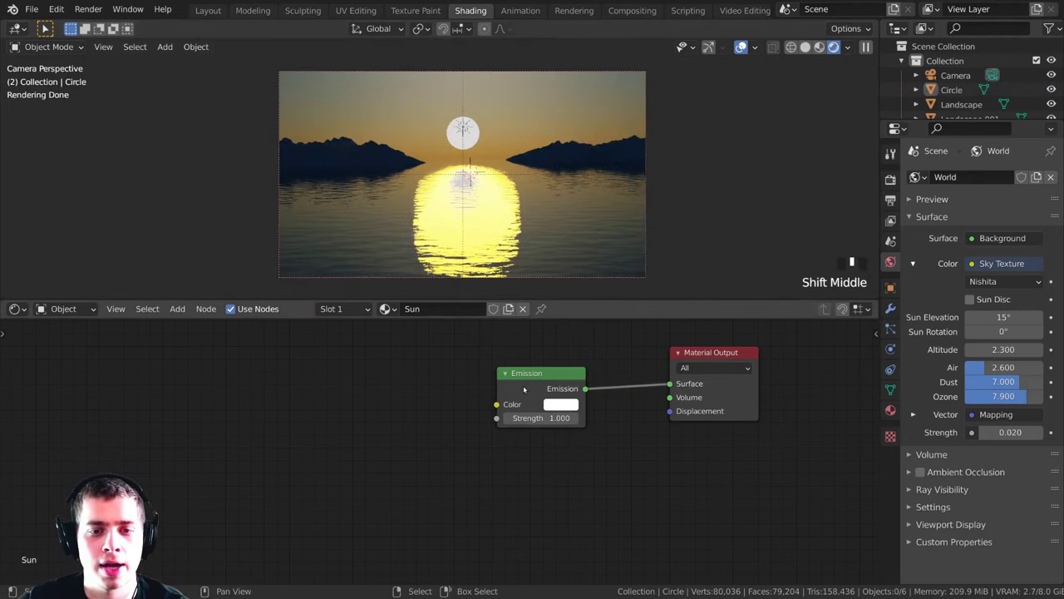
{"action": "scroll", "coordinate": [430, 110], "scroll_direction": "up", "scroll_amount": 2}
{"action": "middle_click_drag", "start_coordinate": [430, 109], "coordinate": [502, 213], "text": "shift"}
Step: Set the Emission color to a saturated orange (H 0.020, S 1.000, V 1.000) and shift the Emission node slightly
{"action": "middle_click_drag", "start_coordinate": [559, 406], "coordinate": [535, 428]}
{"action": "scroll", "coordinate": [534, 428], "scroll_direction": "up", "scroll_amount": 2}
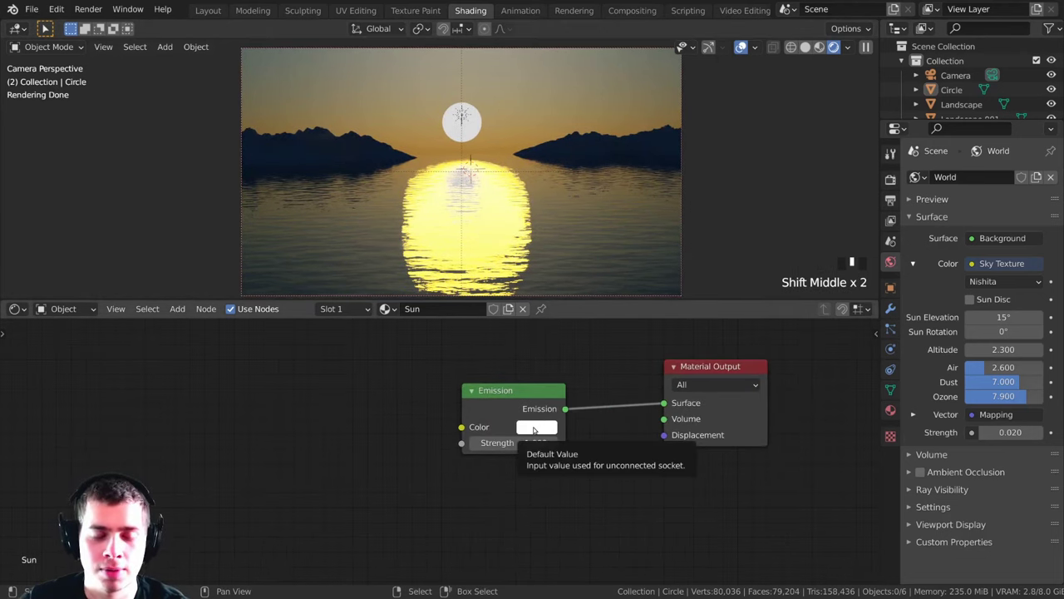
{"action": "left_click", "coordinate": [534, 429]}
{"action": "left_click", "coordinate": [559, 318]}
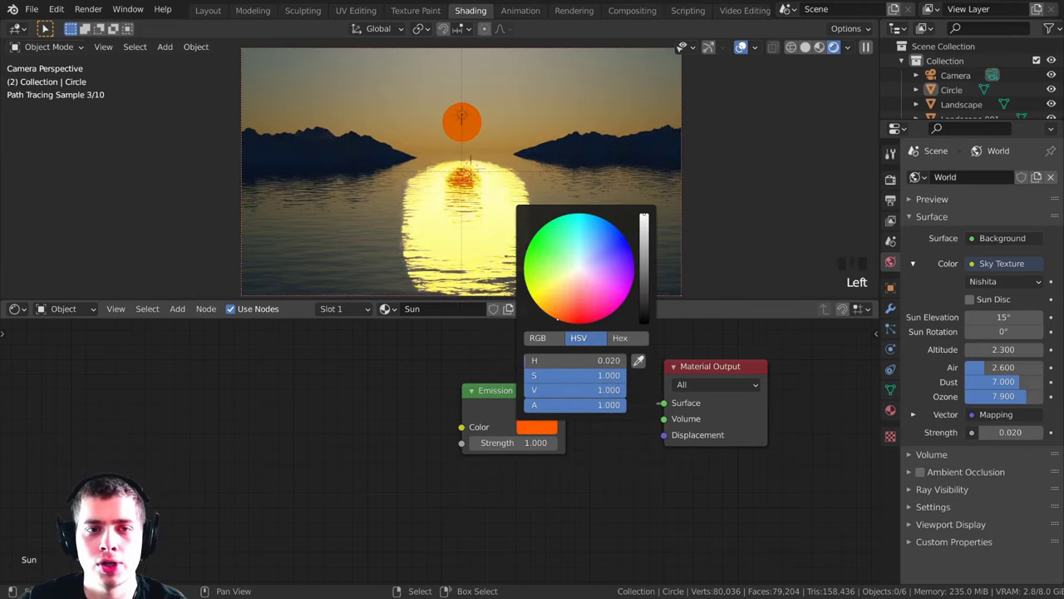
{"action": "left_click_drag", "start_coordinate": [504, 444], "coordinate": [502, 412]}
{"action": "scroll", "coordinate": [449, 418], "scroll_direction": "down", "scroll_amount": 2}
{"action": "middle_click_drag", "start_coordinate": [321, 416], "coordinate": [356, 410]}
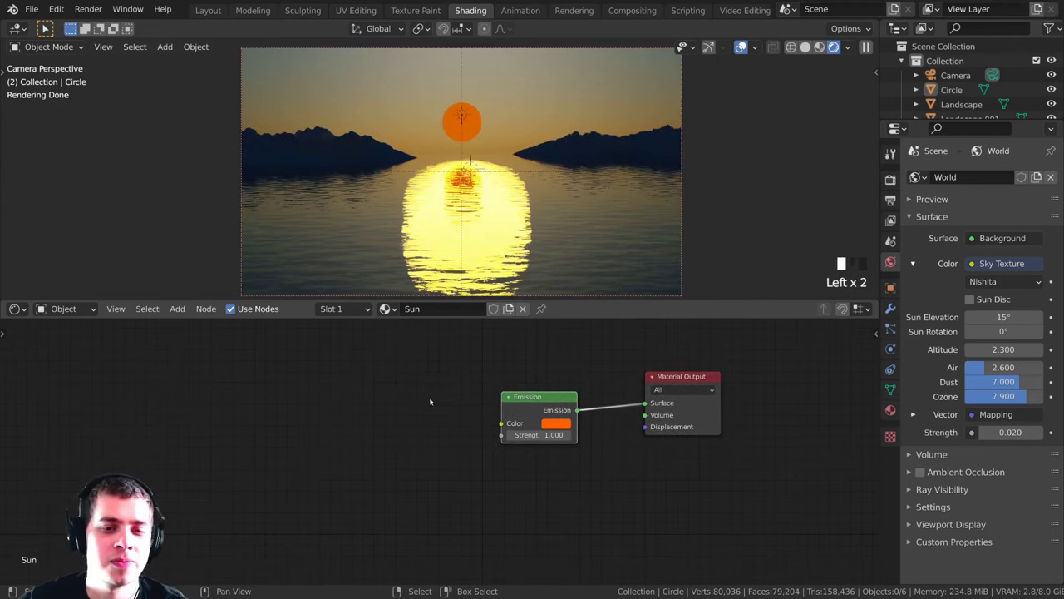
{"action": "scroll", "coordinate": [430, 402], "scroll_direction": "up", "scroll_amount": 1}
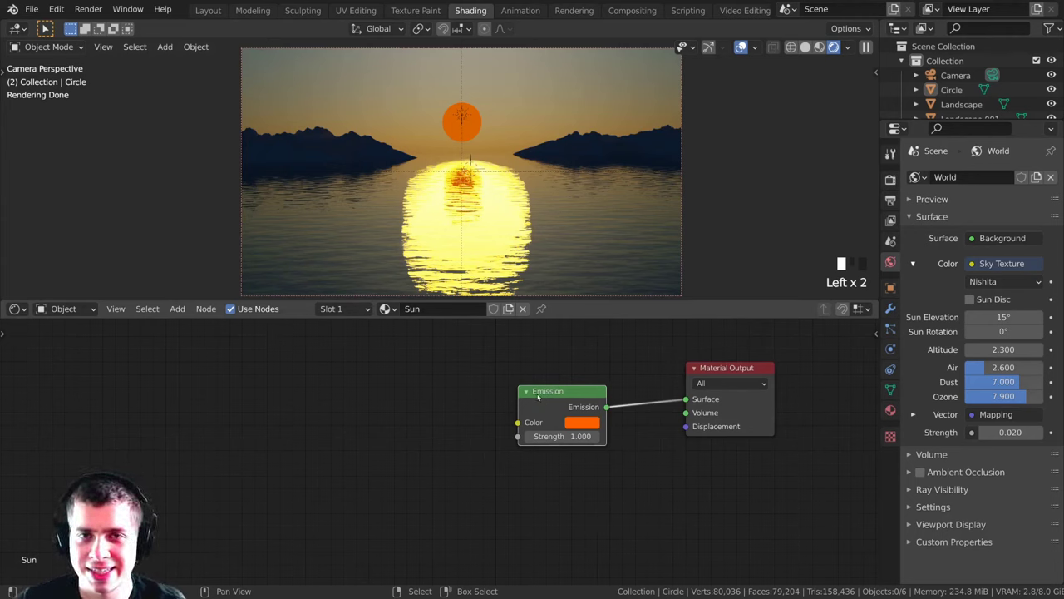
{"action": "left_click_drag", "start_coordinate": [564, 385], "coordinate": [568, 383]}
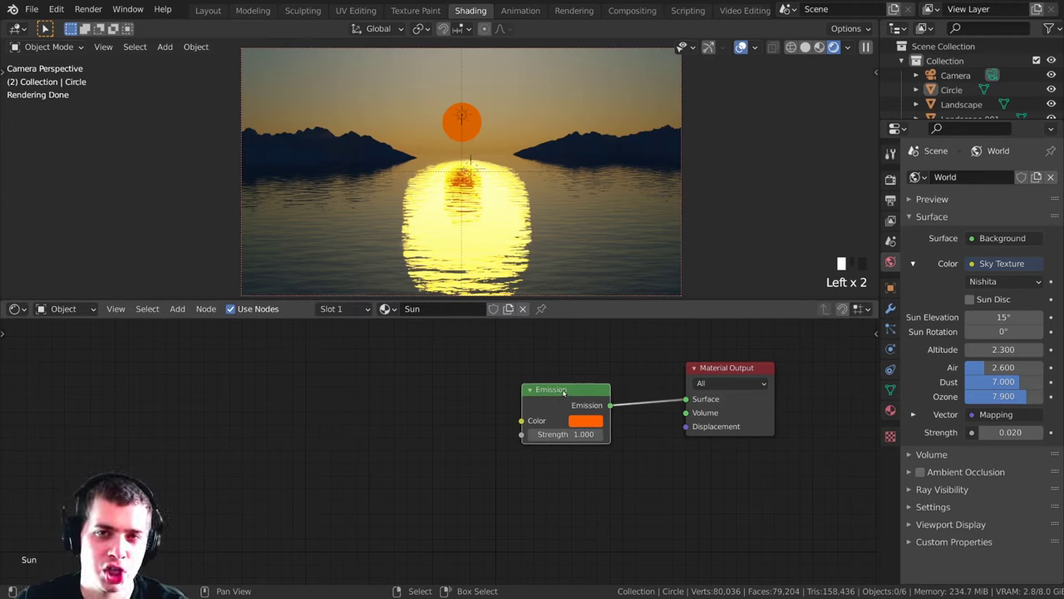
Step: Examine the orange sun disc and its water reflection in the rendered camera view
{"action": "scroll", "coordinate": [507, 92], "scroll_direction": "up", "scroll_amount": 2}
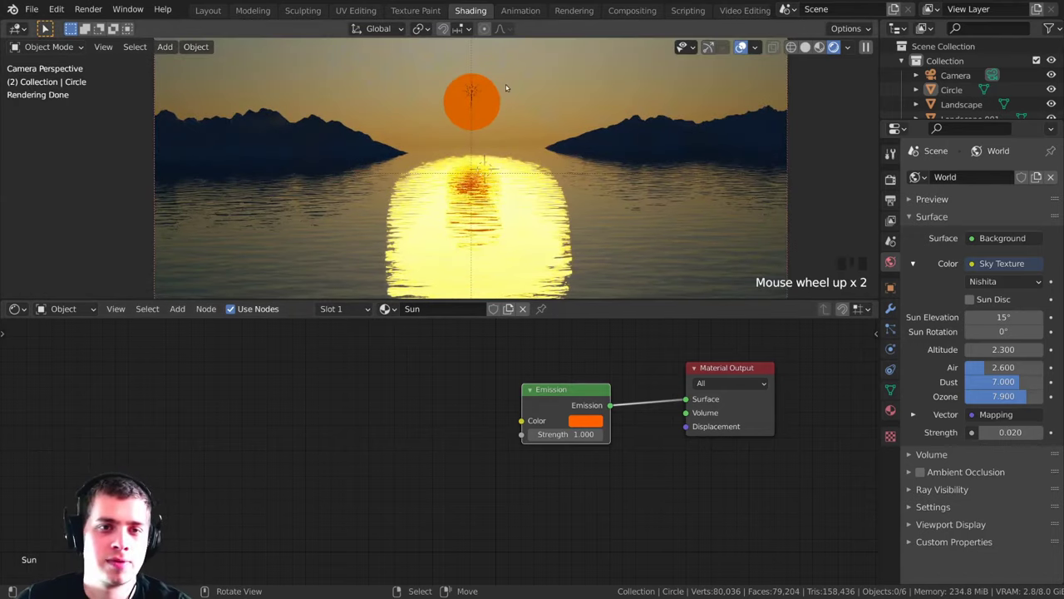
{"action": "middle_click_drag", "start_coordinate": [495, 99], "coordinate": [401, 116], "text": "shift"}
{"action": "scroll", "coordinate": [491, 123], "scroll_direction": "up", "scroll_amount": 2}
{"action": "scroll", "coordinate": [491, 124], "scroll_direction": "down", "scroll_amount": 4}
{"action": "scroll", "coordinate": [470, 121], "scroll_direction": "up", "scroll_amount": 2}
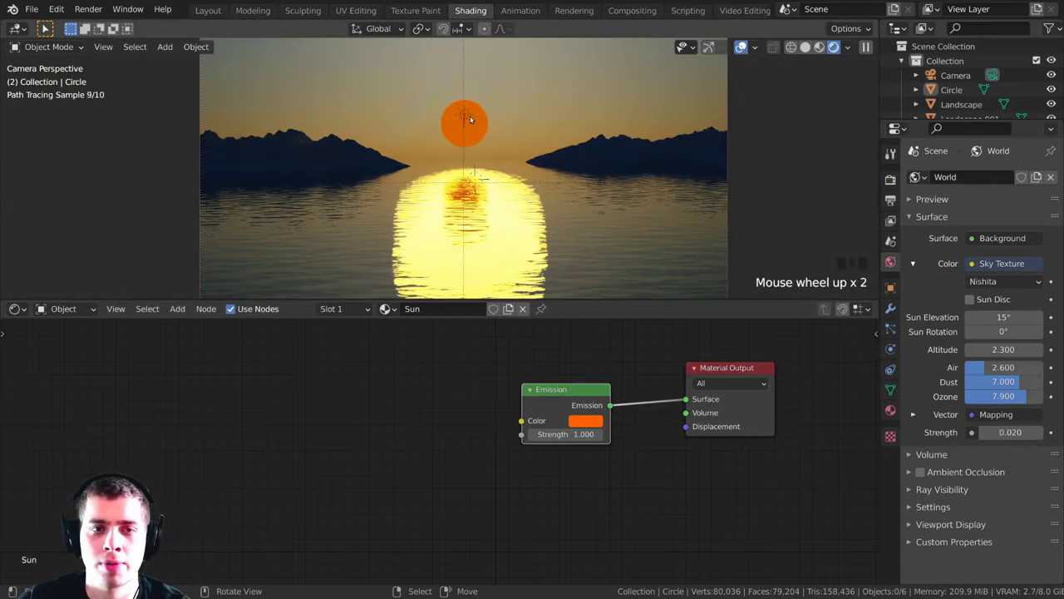
{"action": "scroll", "coordinate": [488, 107], "scroll_direction": "down", "scroll_amount": 1}
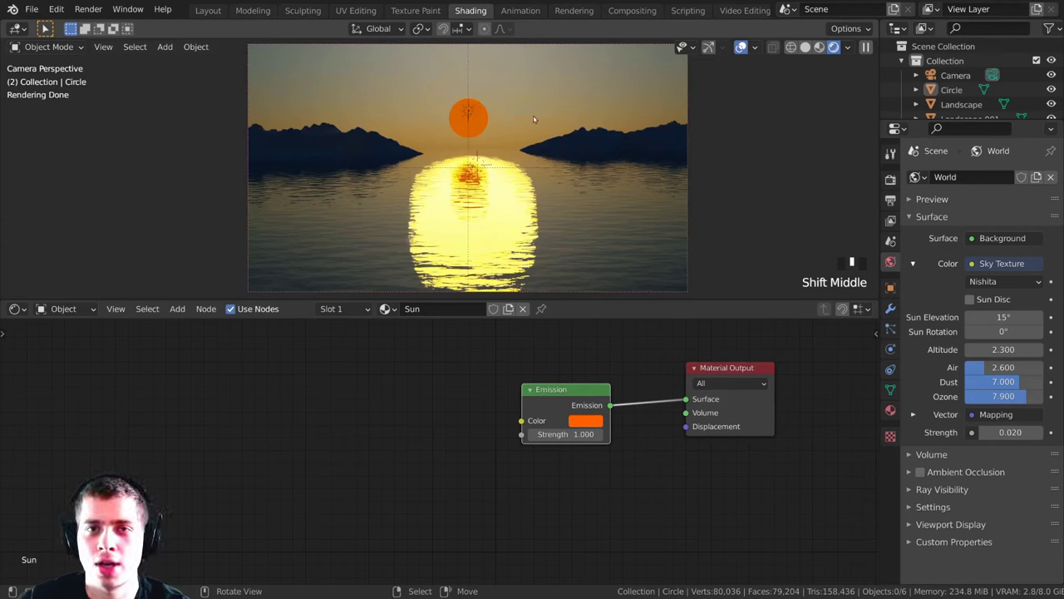
{"action": "middle_click_drag", "start_coordinate": [463, 60], "coordinate": [471, 55], "text": "shift"}
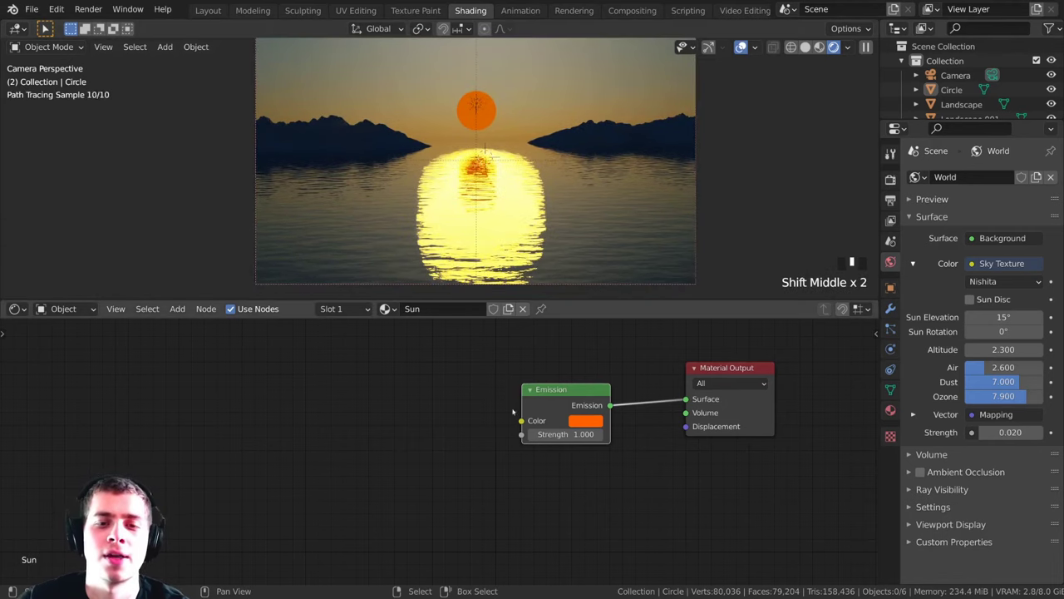
Step: Add a Noise Texture node to the Sun material and place it before the Emission node
{"action": "key", "text": "shift+a"}
{"action": "left_click", "coordinate": [359, 386]}
{"action": "type", "text": "no"}
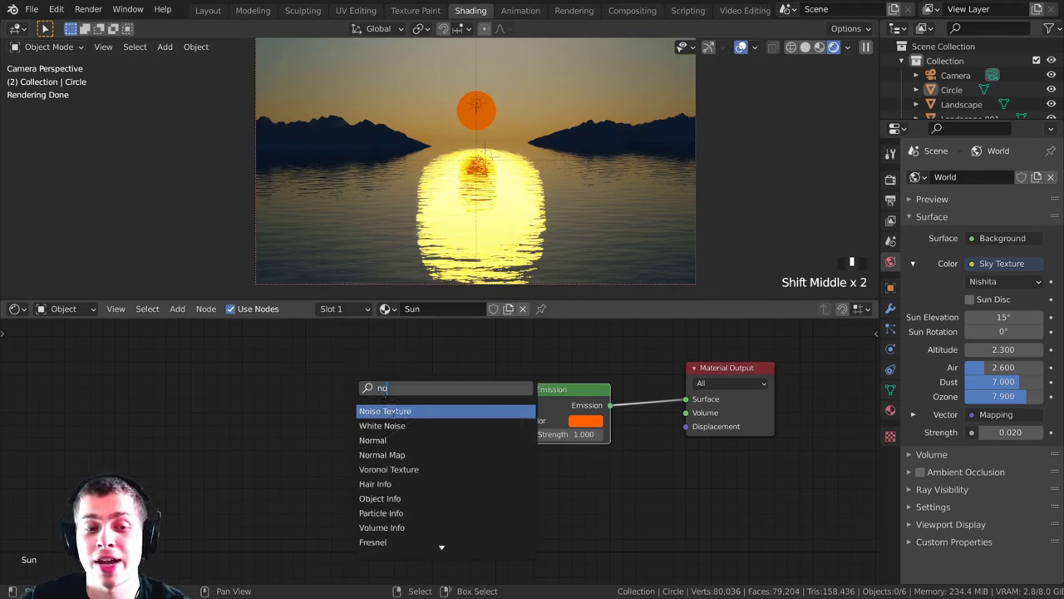
{"action": "left_click", "coordinate": [386, 412]}
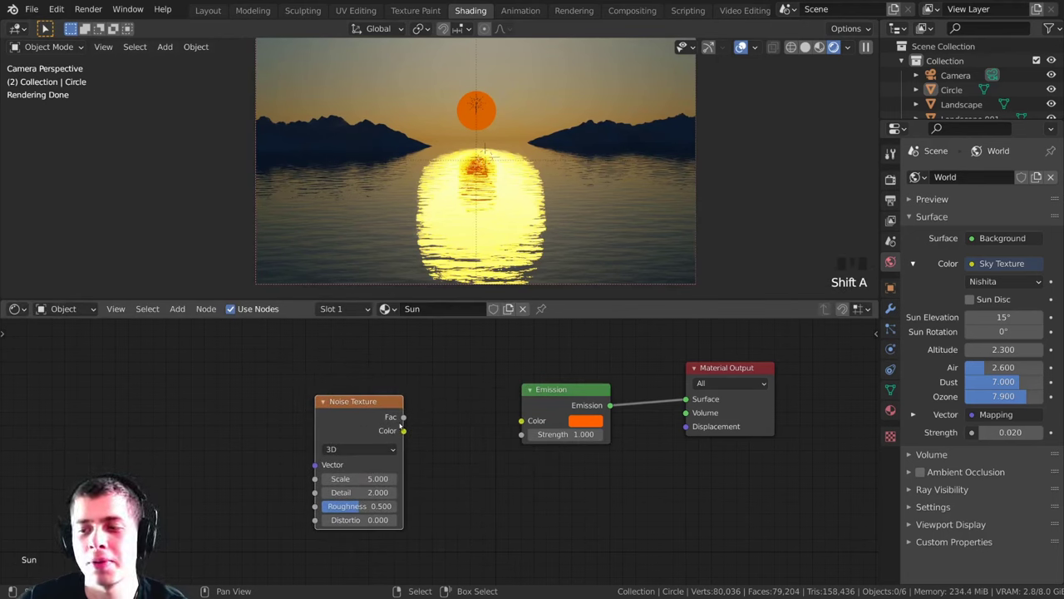
{"action": "middle_click_drag", "start_coordinate": [400, 426], "coordinate": [412, 430]}
{"action": "left_click_drag", "start_coordinate": [355, 409], "coordinate": [350, 404]}
{"action": "middle_click_drag", "start_coordinate": [488, 387], "coordinate": [484, 376]}
{"action": "mouse_move", "coordinate": [355, 398]}
{"action": "left_mouse_down"}
{"action": "mouse_move", "coordinate": [345, 396]}
{"action": "mouse_move", "coordinate": [363, 389]}
{"action": "left_mouse_up"}
Step: Add Mapping and Texture Coordinate nodes to the Noise Texture and feed the Object coordinates into the Mapping vector
{"action": "key", "text": "ctrl+t"}
{"action": "middle_click_drag", "start_coordinate": [312, 416], "coordinate": [471, 401]}
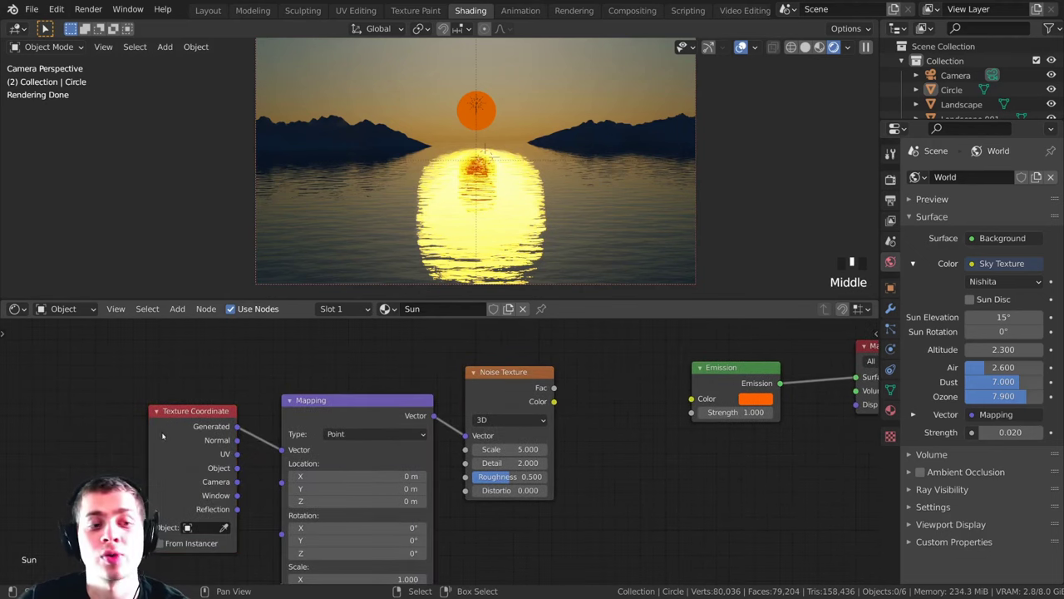
{"action": "left_click_drag", "start_coordinate": [183, 427], "coordinate": [184, 409]}
{"action": "left_click_drag", "start_coordinate": [319, 420], "coordinate": [317, 402]}
{"action": "middle_click_drag", "start_coordinate": [226, 448], "coordinate": [243, 423]}
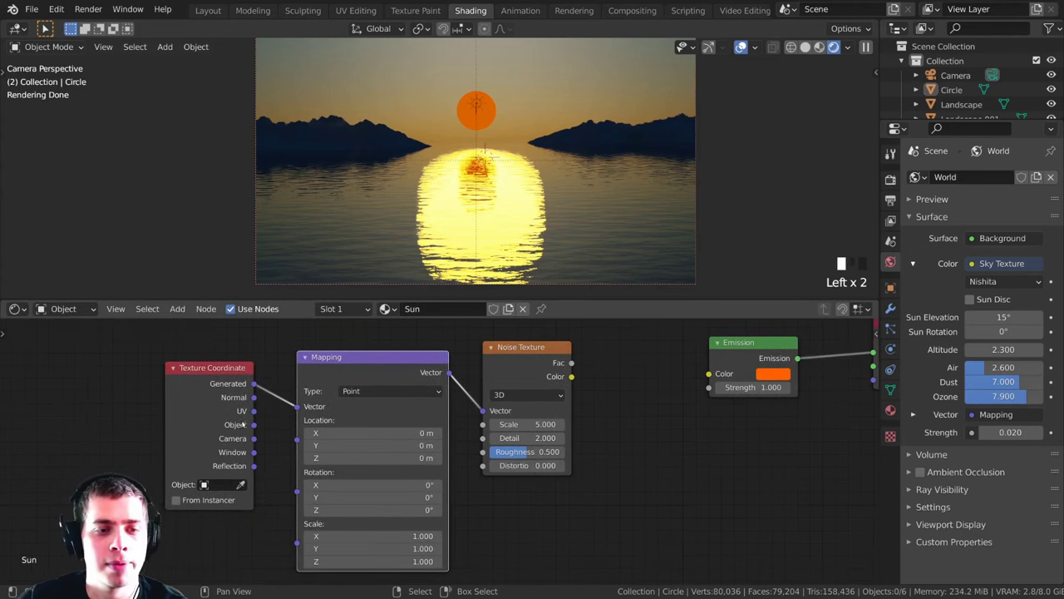
{"action": "left_click_drag", "start_coordinate": [254, 424], "coordinate": [297, 406]}
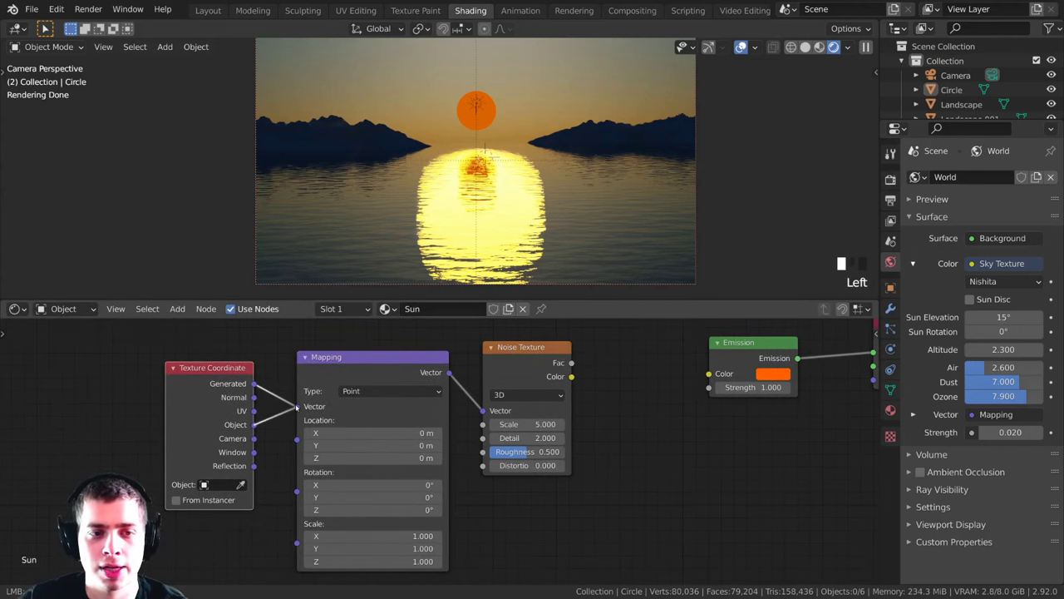
{"action": "middle_click_drag", "start_coordinate": [596, 353], "coordinate": [586, 371]}
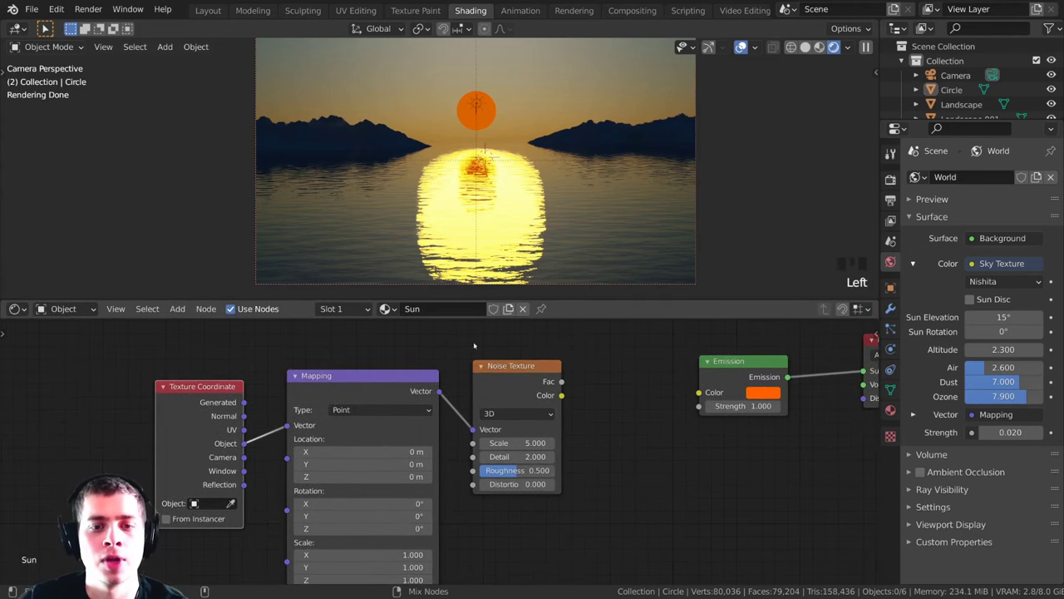
Step: Preview the Noise Texture on the sun and set its scale to 10.9, detail to 16 and roughness to 0.6
{"action": "left_click", "coordinate": [533, 378], "text": "ctrl+shift"}
{"action": "scroll", "coordinate": [426, 126], "scroll_direction": "up", "scroll_amount": 2}
{"action": "middle_click_drag", "start_coordinate": [425, 126], "coordinate": [467, 141], "text": "shift"}
{"action": "left_click_drag", "start_coordinate": [519, 443], "coordinate": [590, 457]}
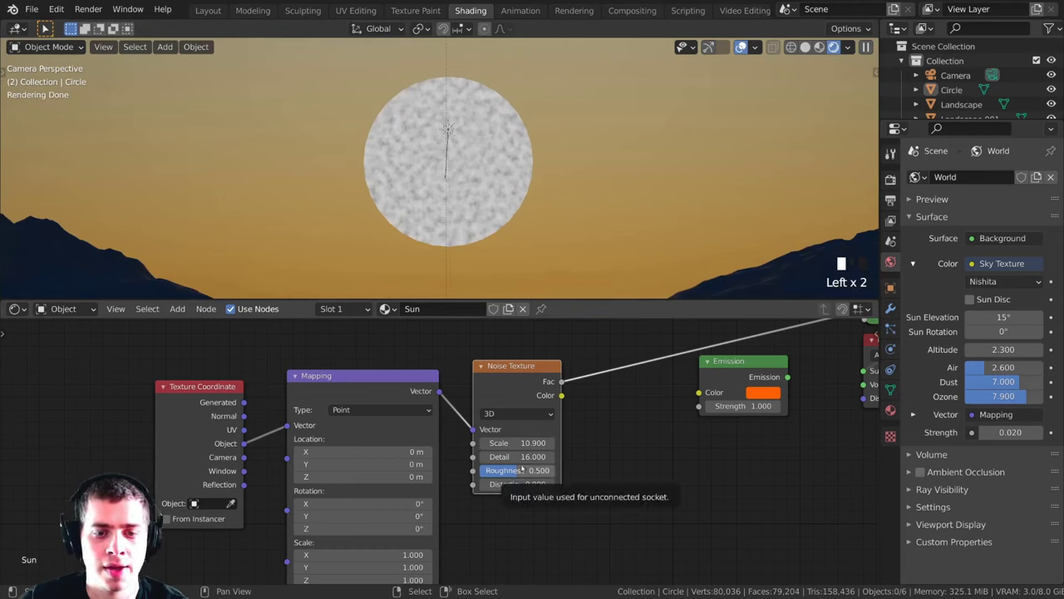
{"action": "left_click_drag", "start_coordinate": [522, 470], "coordinate": [539, 470]}
{"action": "scroll", "coordinate": [506, 419], "scroll_direction": "down", "scroll_amount": 2}
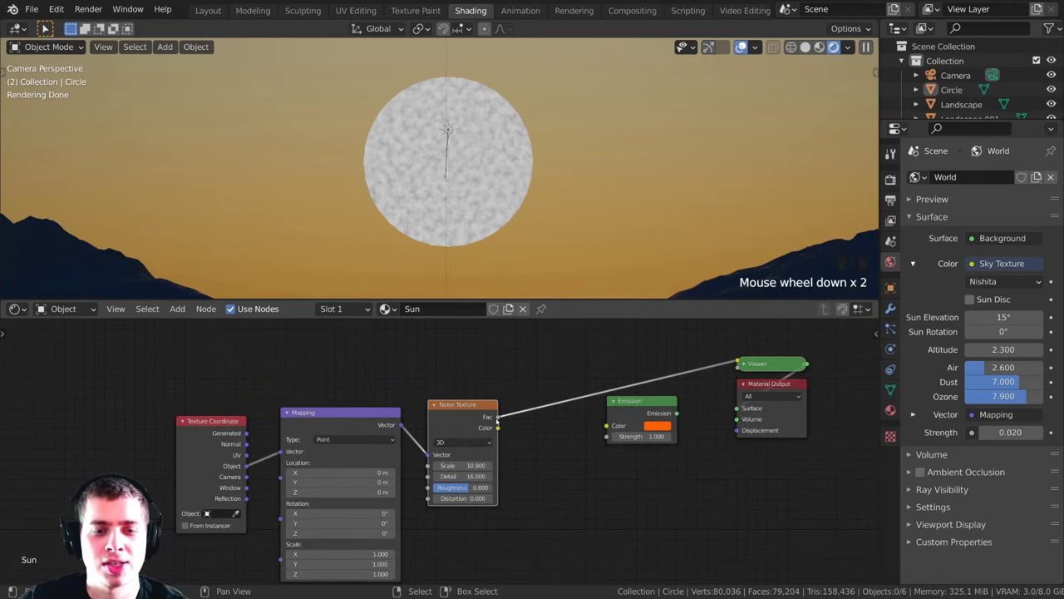
Step: Connect the noise Fac output to the Emission strength and route the Emission back to the material output
{"action": "left_click_drag", "start_coordinate": [498, 427], "coordinate": [607, 438]}
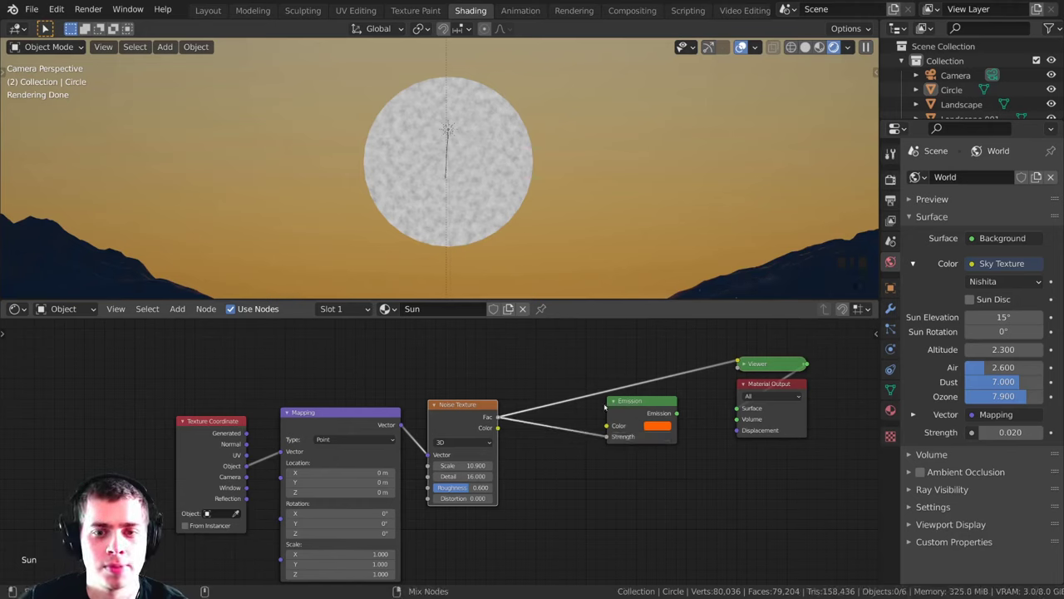
{"action": "left_click", "coordinate": [637, 407], "text": "ctrl+shift"}
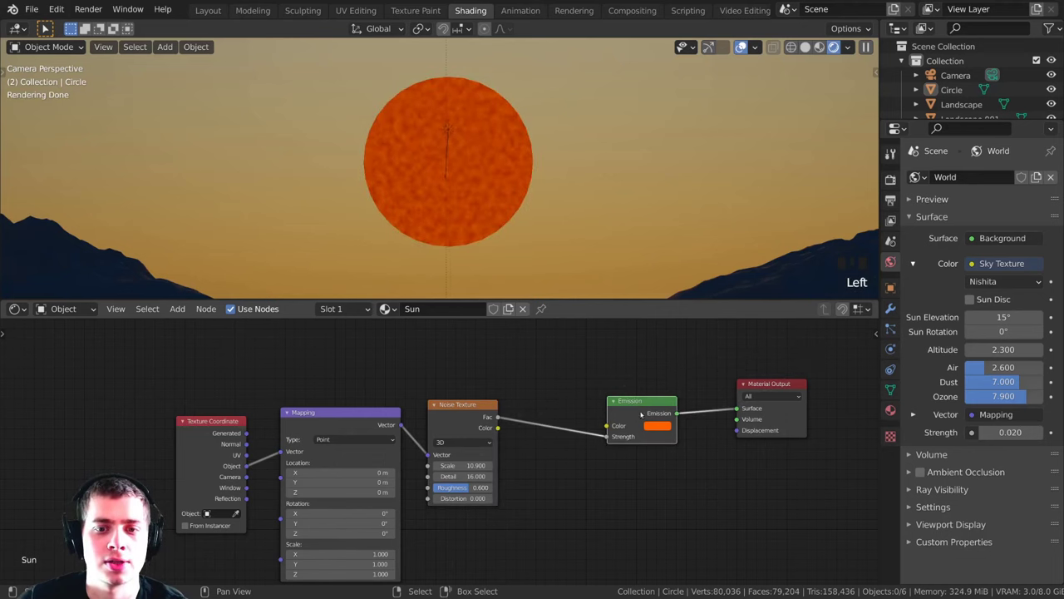
{"action": "scroll", "coordinate": [673, 418], "scroll_direction": "up", "scroll_amount": 1}
{"action": "scroll", "coordinate": [657, 399], "scroll_direction": "up", "scroll_amount": 2}
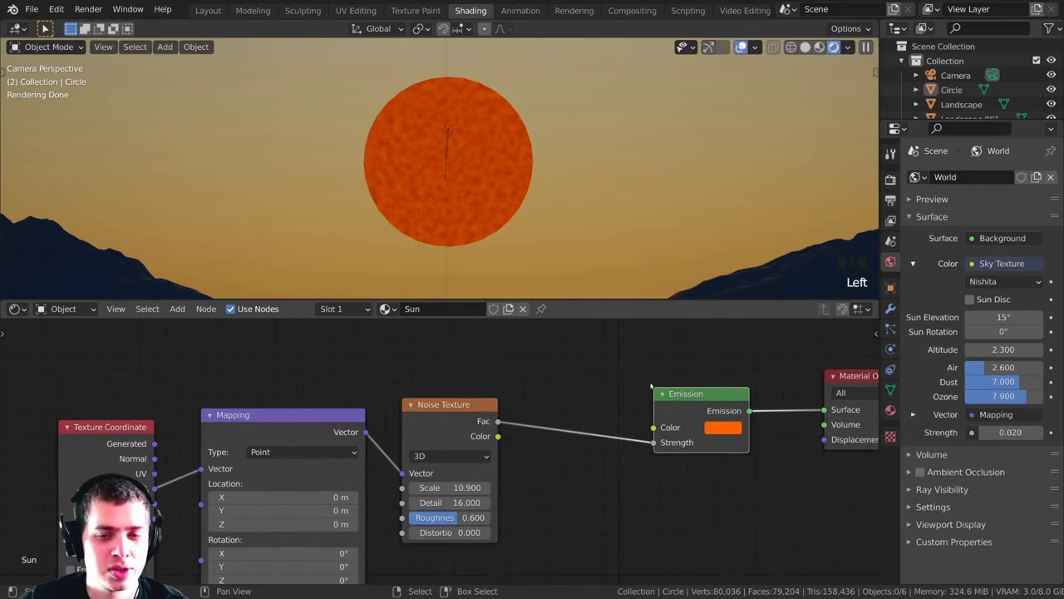
Step: Insert a Math node set to Multiply between the Noise Texture and the Emission strength
{"action": "key", "text": "shift+a"}
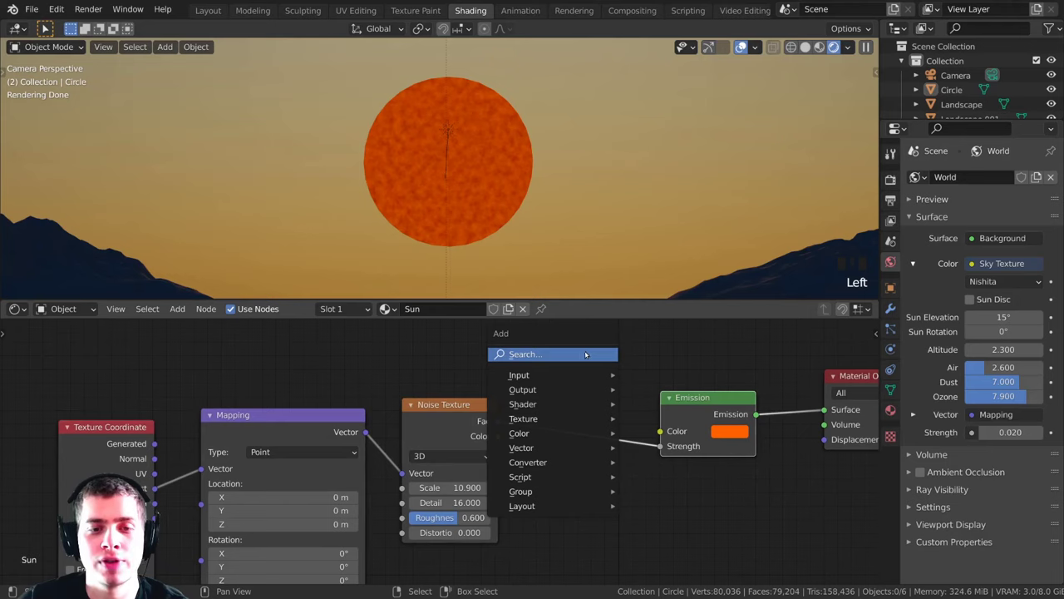
{"action": "left_click", "coordinate": [585, 355]}
{"action": "type", "text": "math"}
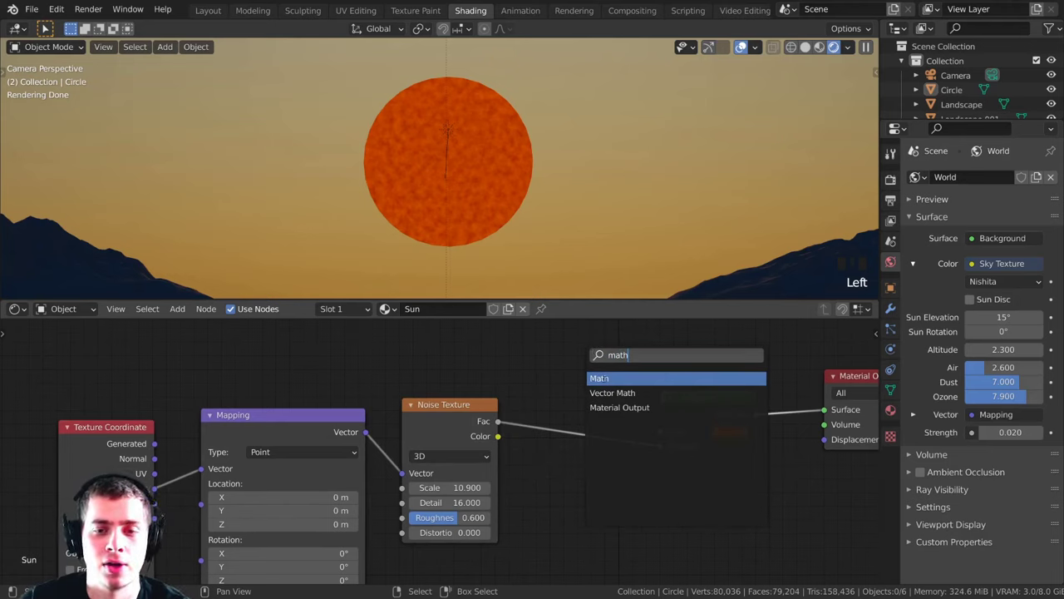
{"action": "left_click", "coordinate": [604, 378]}
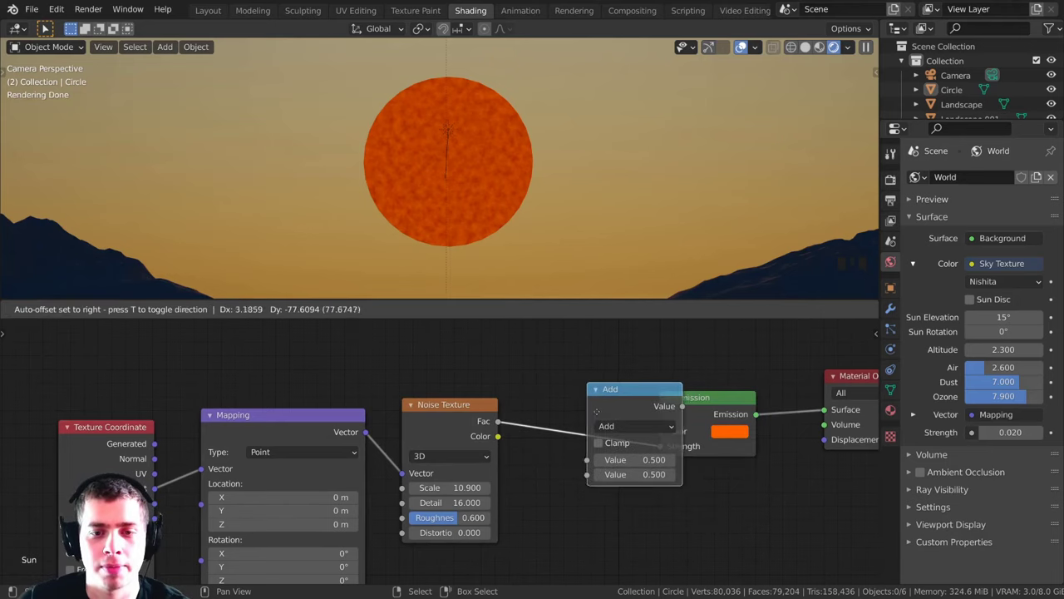
{"action": "left_click", "coordinate": [606, 416]}
{"action": "left_click", "coordinate": [628, 432]}
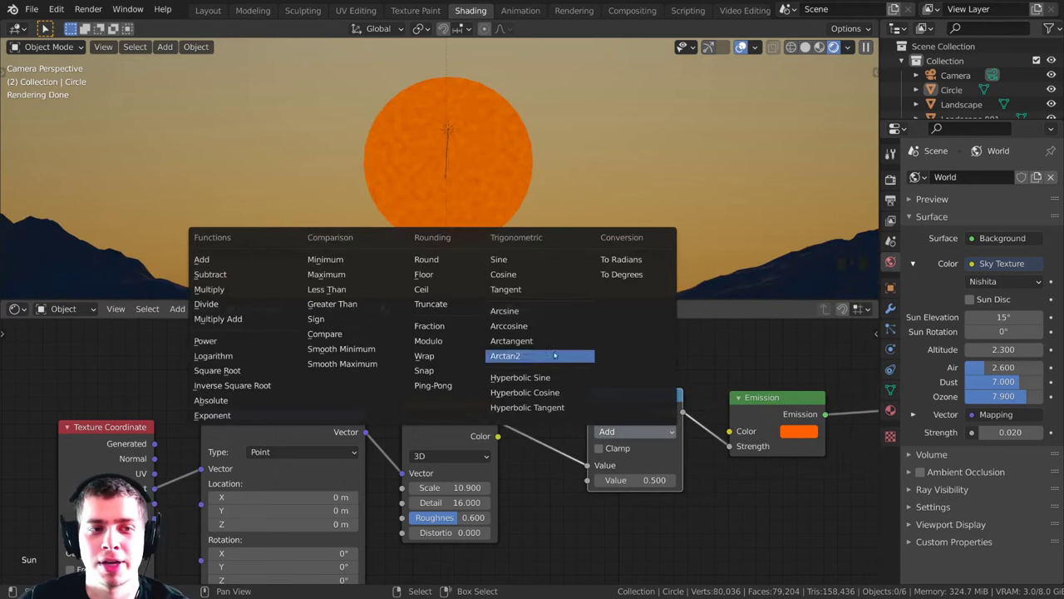
{"action": "left_click", "coordinate": [225, 290]}
{"action": "left_click_drag", "start_coordinate": [663, 400], "coordinate": [677, 404]}
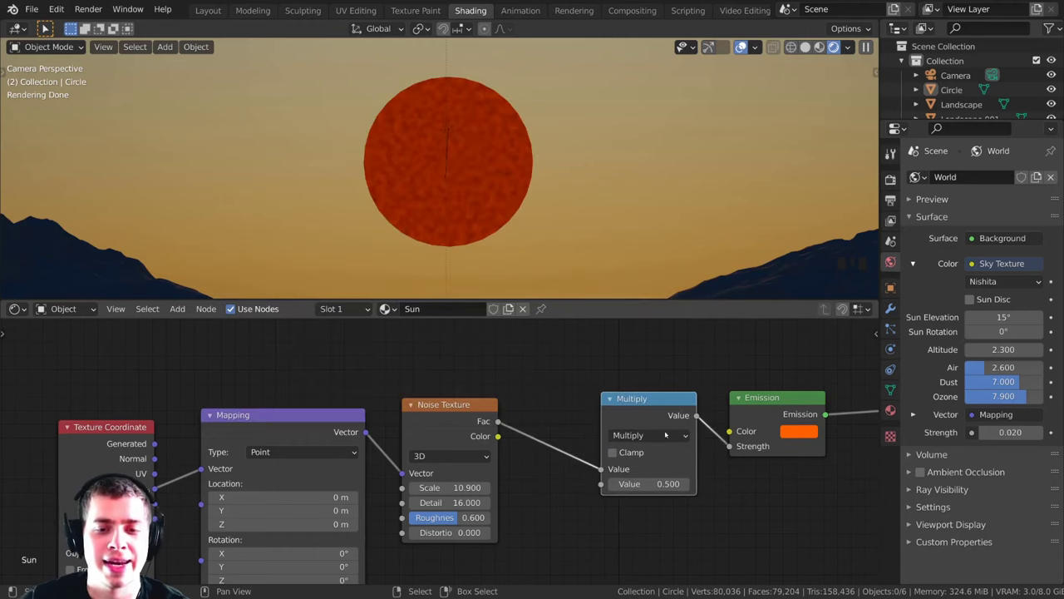
Step: Try a Multiply value of 34.4 and inspect the noise pattern on the sun's surface
{"action": "double_click", "coordinate": [657, 483]}
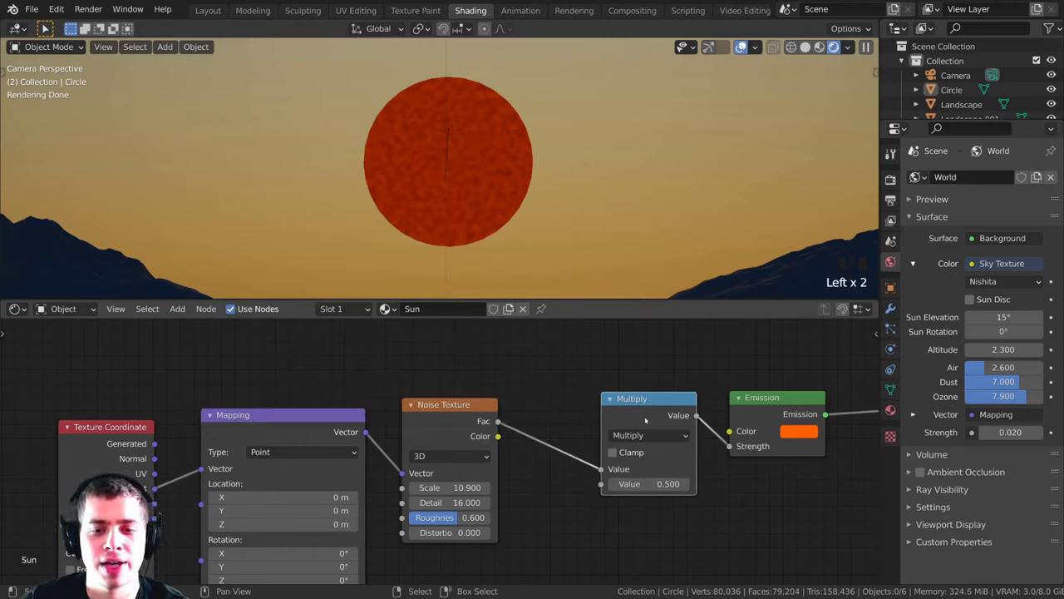
{"action": "type", "text": "6"}
{"action": "key", "text": "Return"}
{"action": "left_click_drag", "start_coordinate": [649, 484], "coordinate": [684, 484]}
{"action": "scroll", "coordinate": [409, 167], "scroll_direction": "up", "scroll_amount": 5}
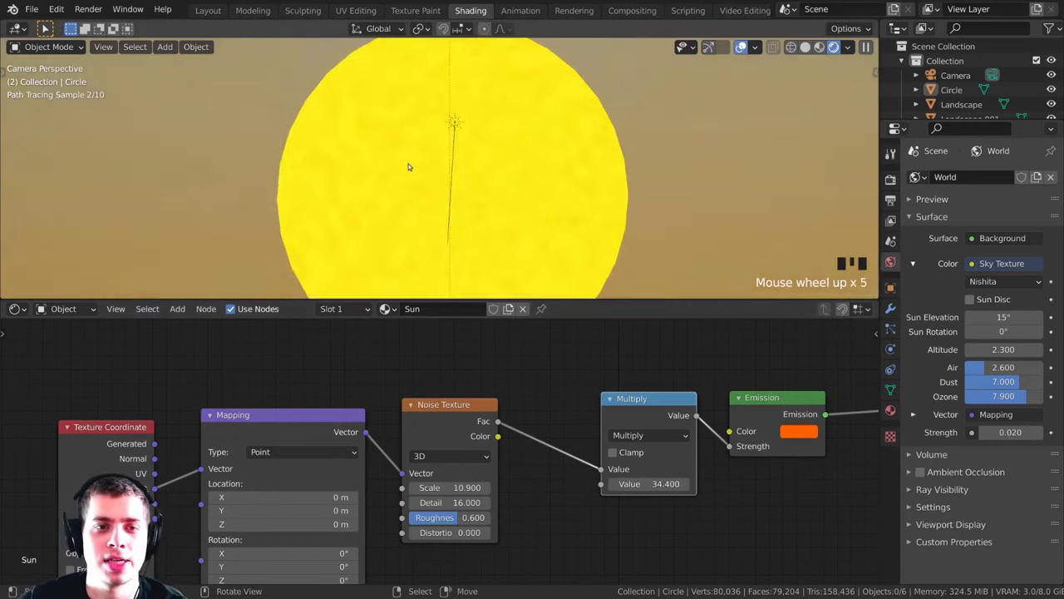
{"action": "middle_click_drag", "start_coordinate": [408, 166], "coordinate": [440, 150], "text": "shift"}
{"action": "scroll", "coordinate": [409, 131], "scroll_direction": "up", "scroll_amount": 1}
{"action": "scroll", "coordinate": [468, 163], "scroll_direction": "down", "scroll_amount": 4}
{"action": "scroll", "coordinate": [468, 164], "scroll_direction": "down", "scroll_amount": 1}
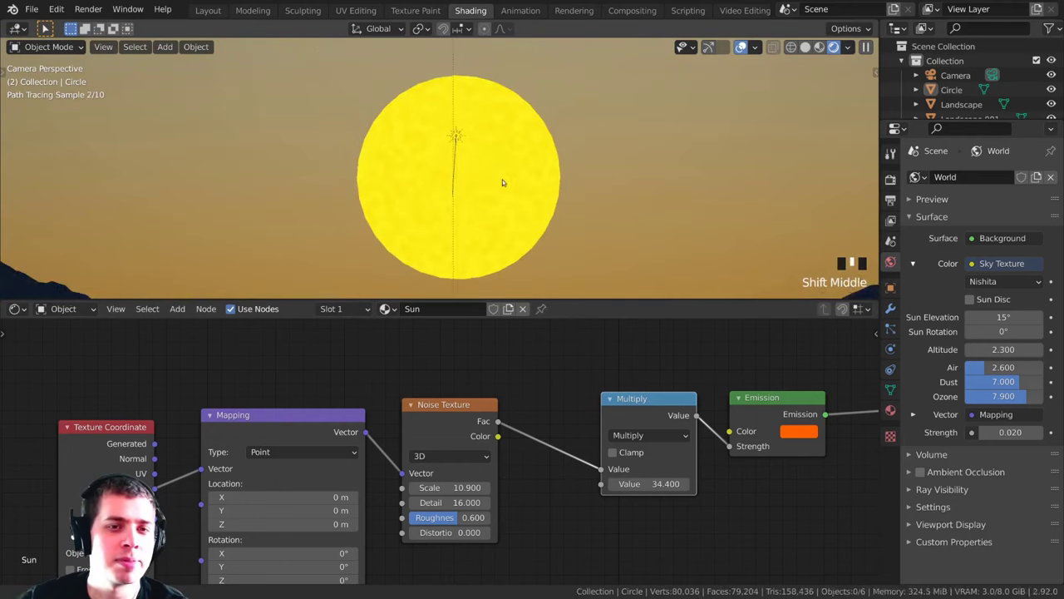
{"action": "middle_click_drag", "start_coordinate": [502, 178], "coordinate": [499, 169], "text": "shift"}
Step: Set the Multiply value to 148.7 and shift the Emission color to a red-orange with hue 0.009
{"action": "middle_click_drag", "start_coordinate": [652, 489], "coordinate": [566, 456]}
{"action": "scroll", "coordinate": [566, 456], "scroll_direction": "down", "scroll_amount": 1}
{"action": "left_click_drag", "start_coordinate": [566, 454], "coordinate": [815, 454]}
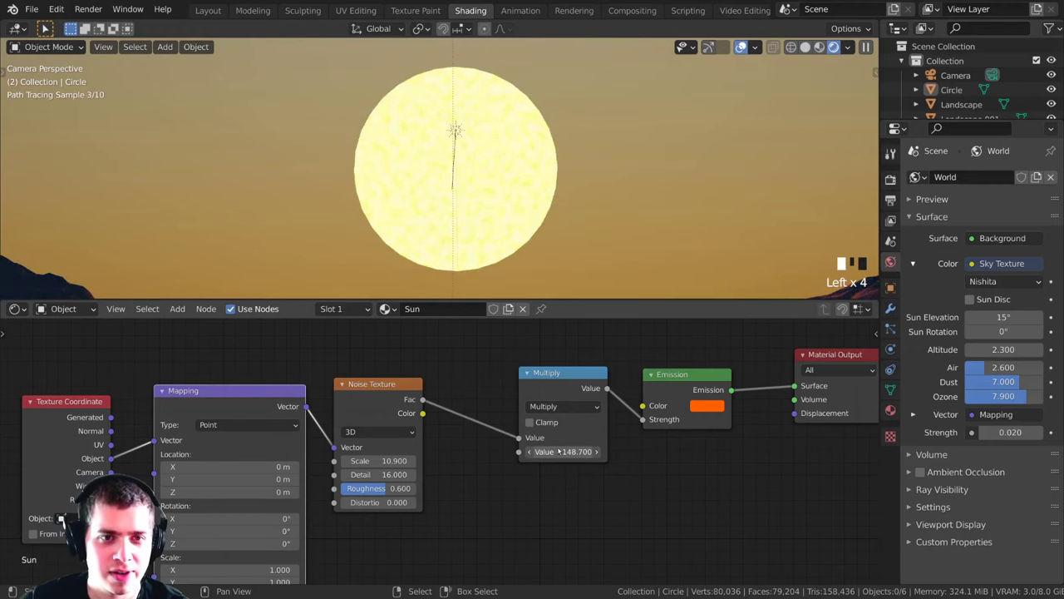
{"action": "left_click", "coordinate": [709, 405]}
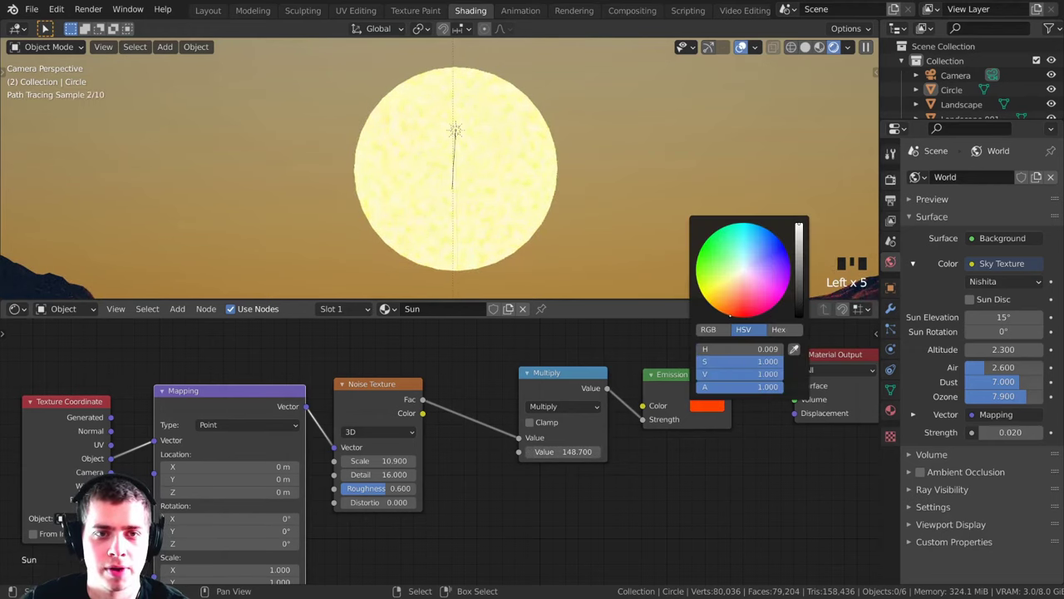
{"action": "left_click_drag", "start_coordinate": [731, 316], "coordinate": [731, 316]}
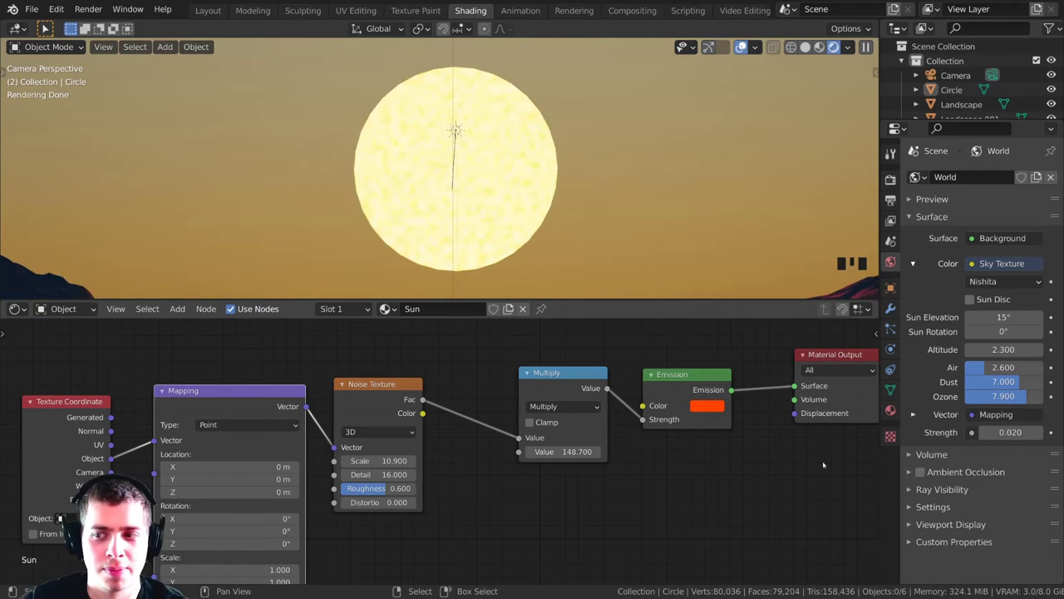
Step: Tidy the node layout by shifting the Emission node and moving the coordinate, mapping and noise nodes closer to Multiply
{"action": "left_click_drag", "start_coordinate": [679, 383], "coordinate": [695, 383]}
{"action": "scroll", "coordinate": [478, 420], "scroll_direction": "down", "scroll_amount": 3}
{"action": "left_click_drag", "start_coordinate": [412, 359], "coordinate": [84, 531]}
{"action": "left_click_drag", "start_coordinate": [307, 414], "coordinate": [339, 407]}
Step: Examine the sun disc up close and its reflection on the water in the full camera view
{"action": "scroll", "coordinate": [453, 170], "scroll_direction": "down", "scroll_amount": 8}
{"action": "scroll", "coordinate": [453, 170], "scroll_direction": "up", "scroll_amount": 8}
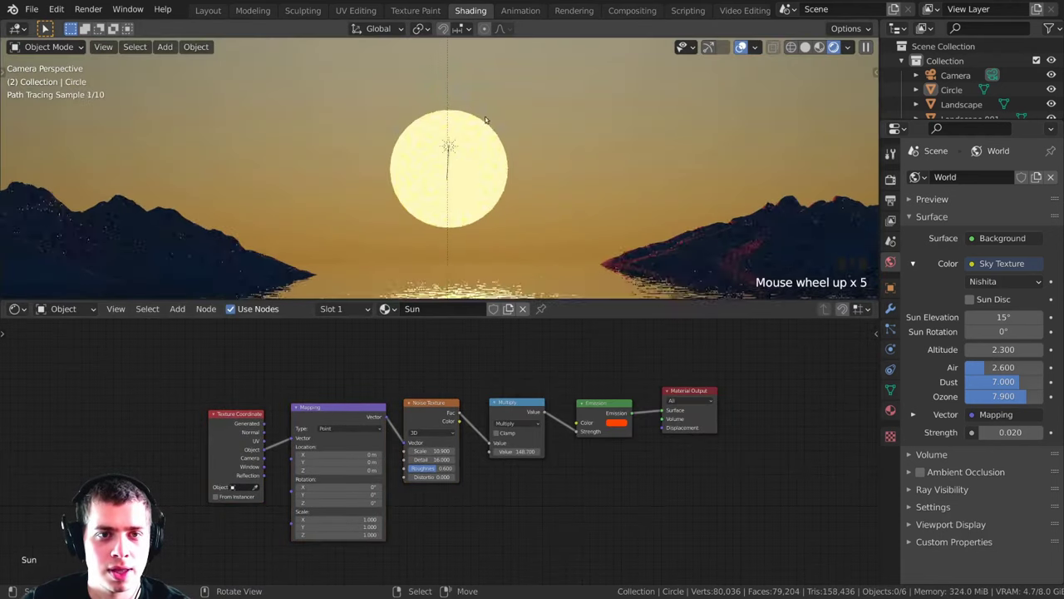
{"action": "scroll", "coordinate": [530, 429], "scroll_direction": "up", "scroll_amount": 2}
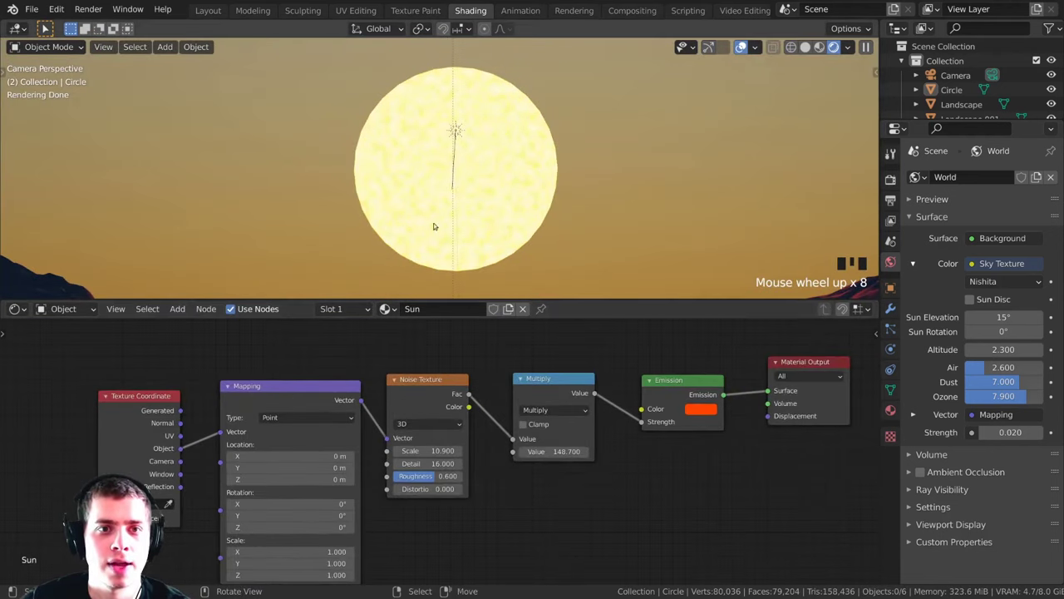
{"action": "left_click", "coordinate": [561, 391]}
{"action": "scroll", "coordinate": [482, 178], "scroll_direction": "down", "scroll_amount": 5}
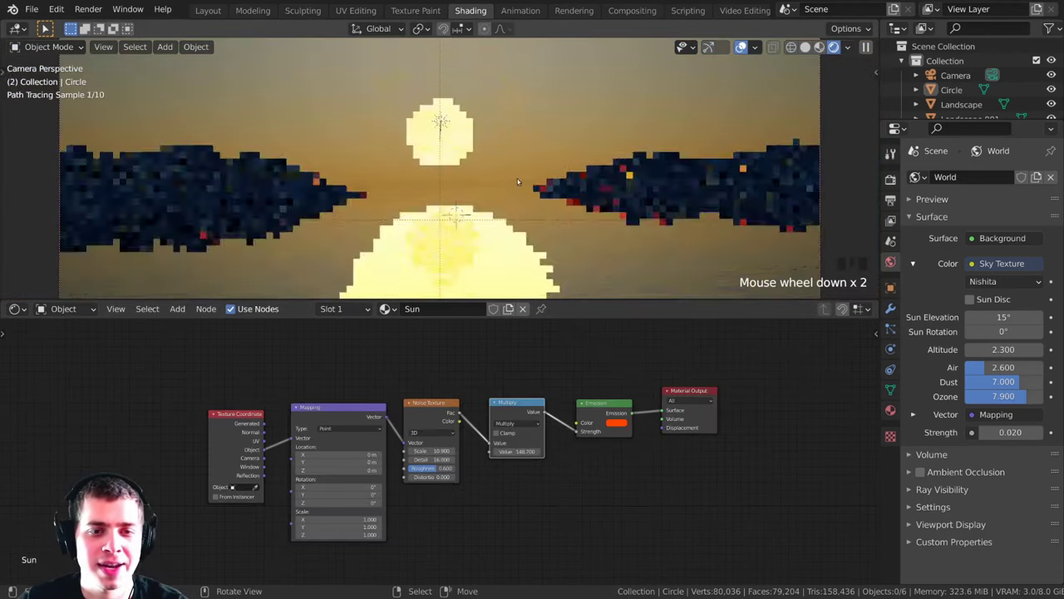
{"action": "middle_click_drag", "start_coordinate": [482, 178], "coordinate": [477, 150], "text": "shift"}
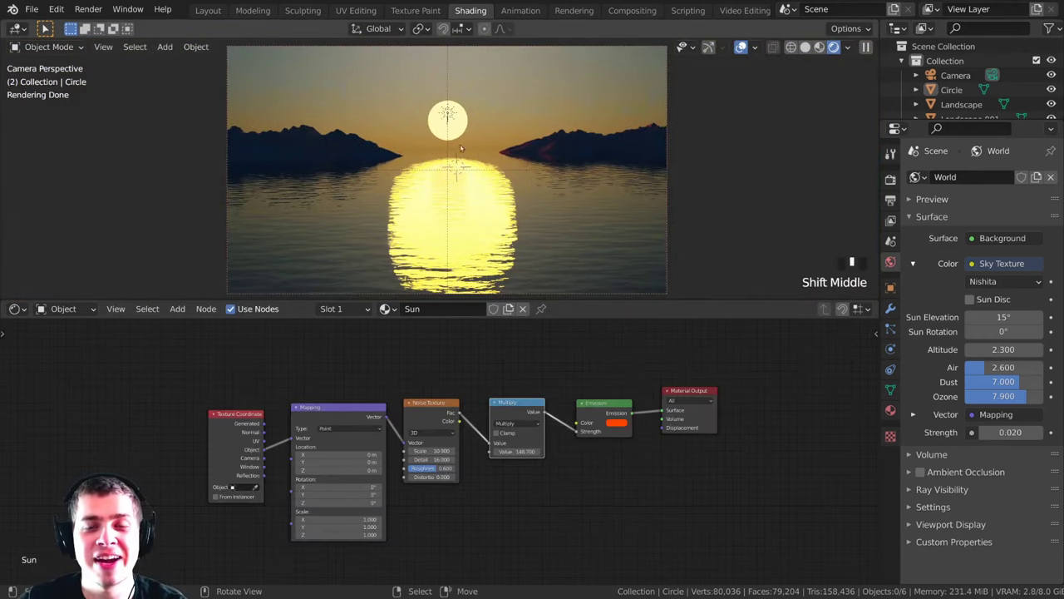
{"action": "scroll", "coordinate": [509, 172], "scroll_direction": "up", "scroll_amount": 2}
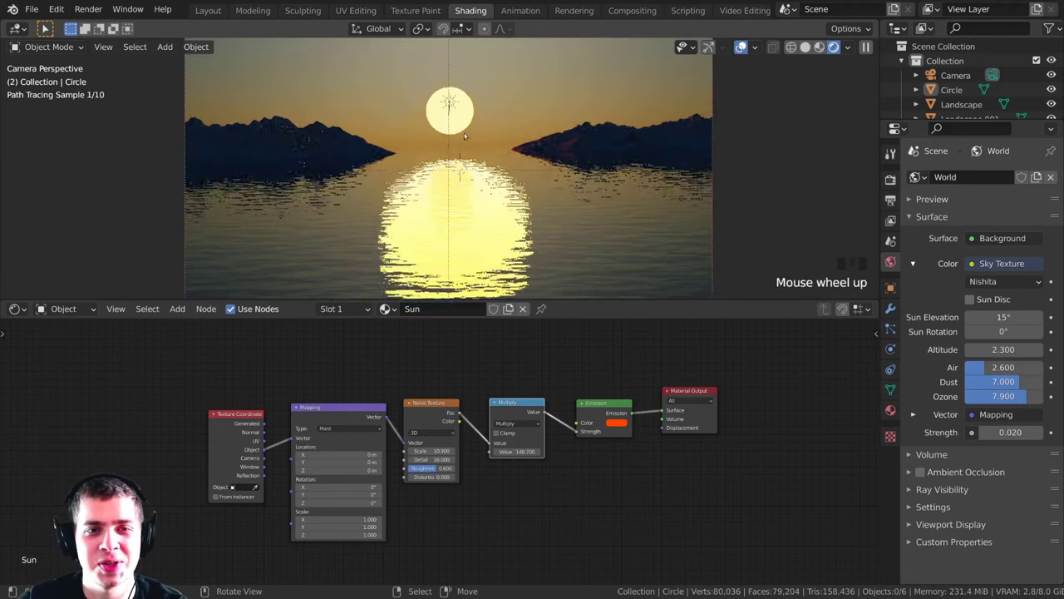
Step: Rotate the sun light freely so its reflection separates from the disc's reflection and falls in the foreground water
{"action": "right_click", "coordinate": [449, 104]}
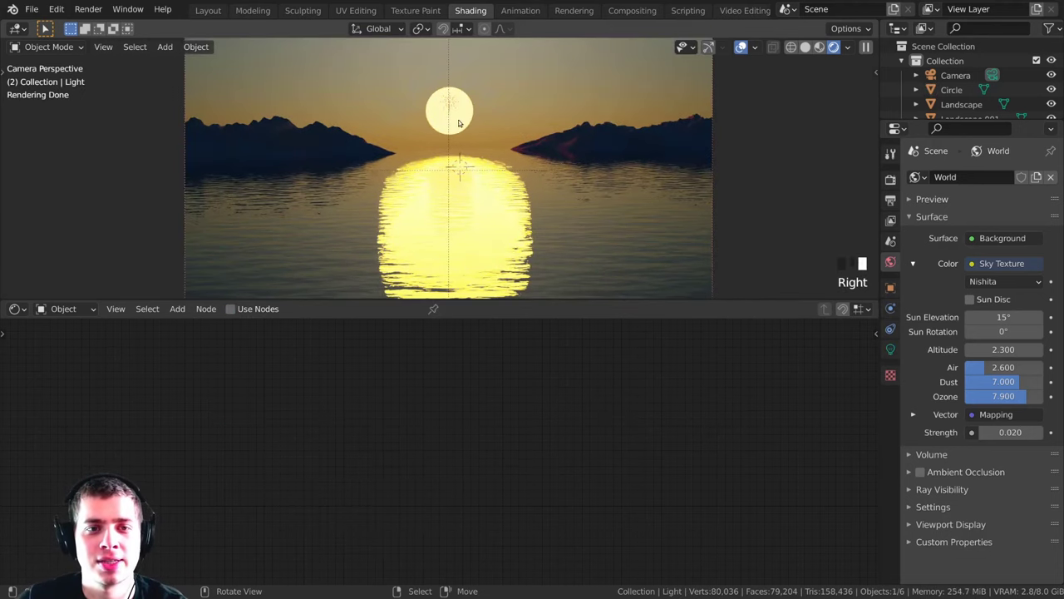
{"action": "scroll", "coordinate": [466, 133], "scroll_direction": "down", "scroll_amount": 1}
{"action": "key", "text": "r"}
{"action": "key", "text": "r"}
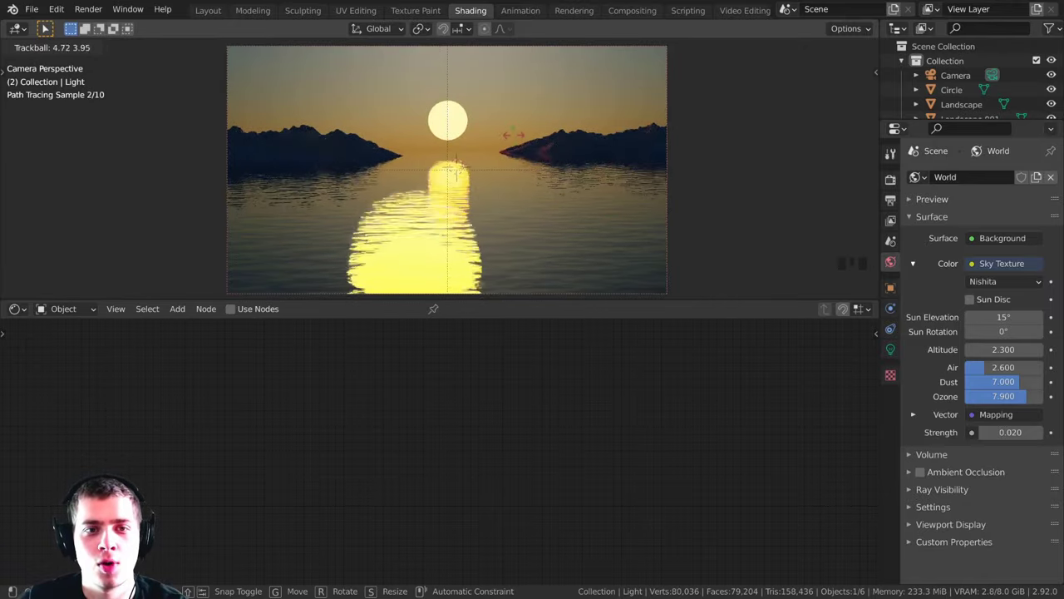
{"action": "left_click", "coordinate": [449, 108]}
{"action": "key", "text": "r"}
{"action": "key", "text": "r"}
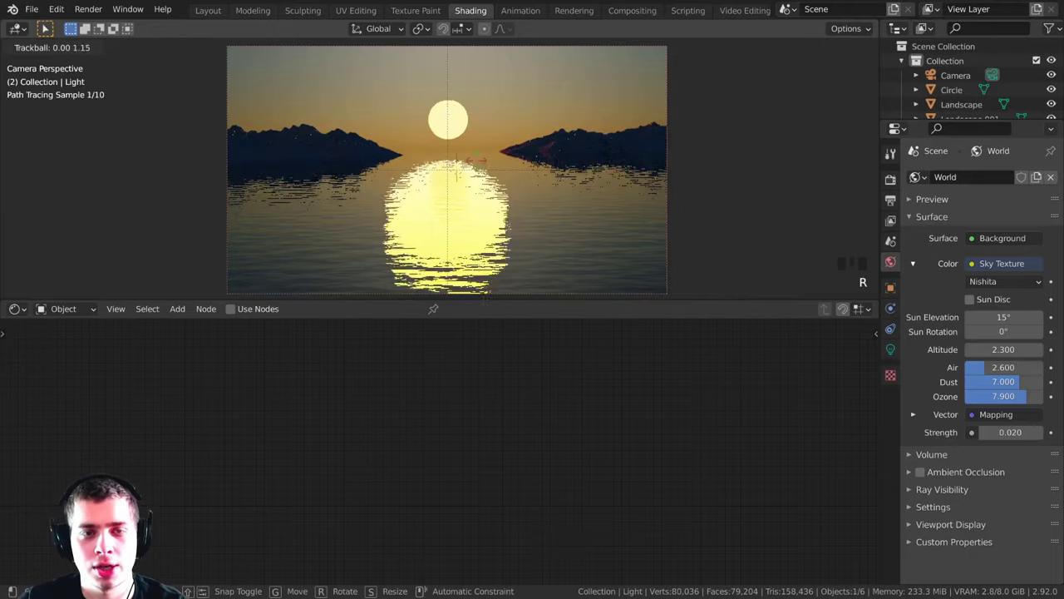
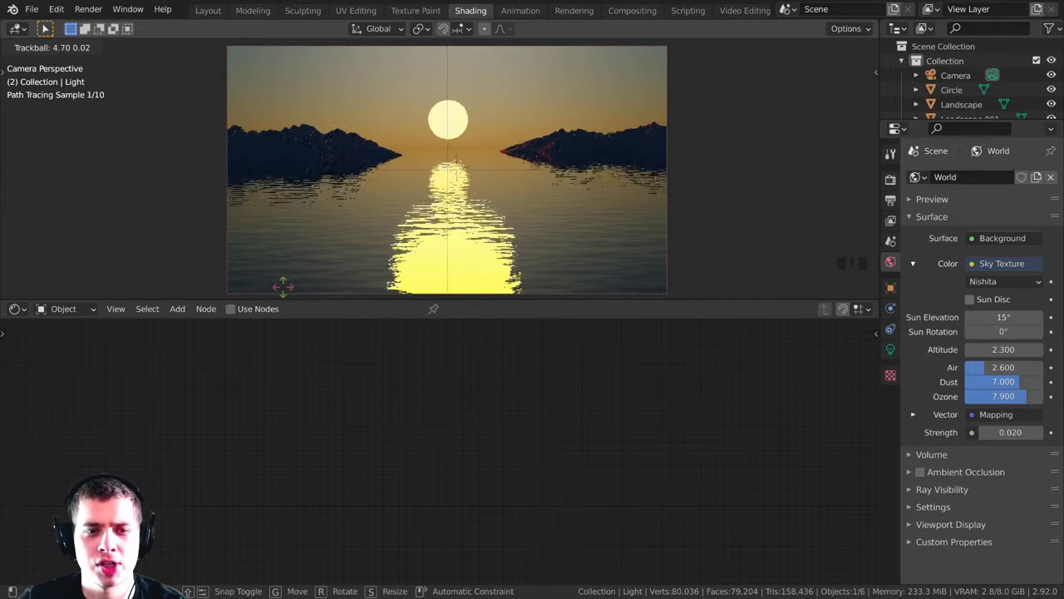
{"action": "left_click", "coordinate": [292, 133]}
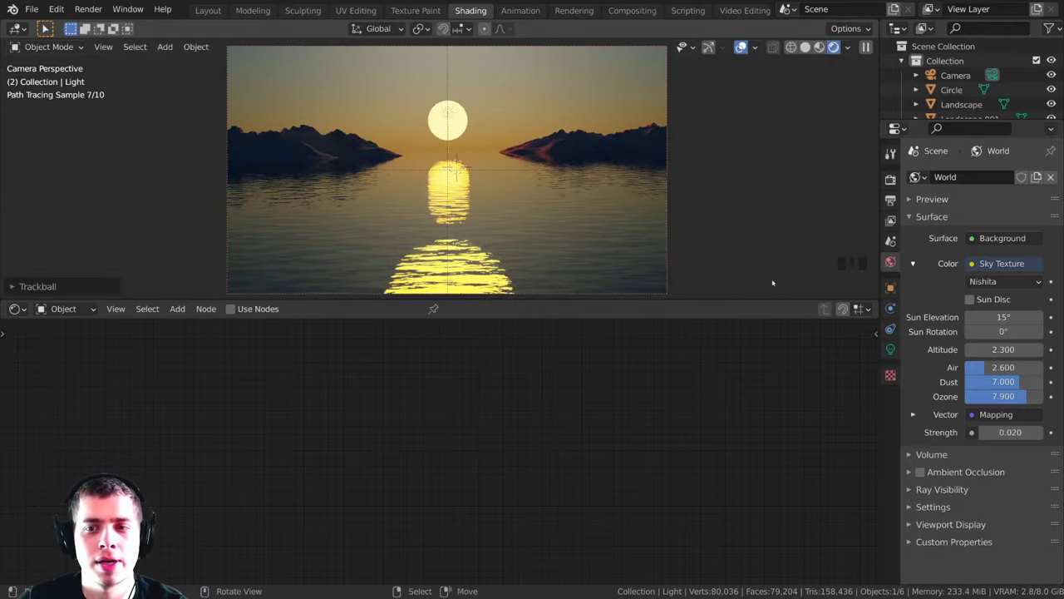
Step: Widen the light settings area and set the sun light's angle to 0°
{"action": "left_click", "coordinate": [891, 350]}
{"action": "left_click_drag", "start_coordinate": [879, 336], "coordinate": [835, 337]}
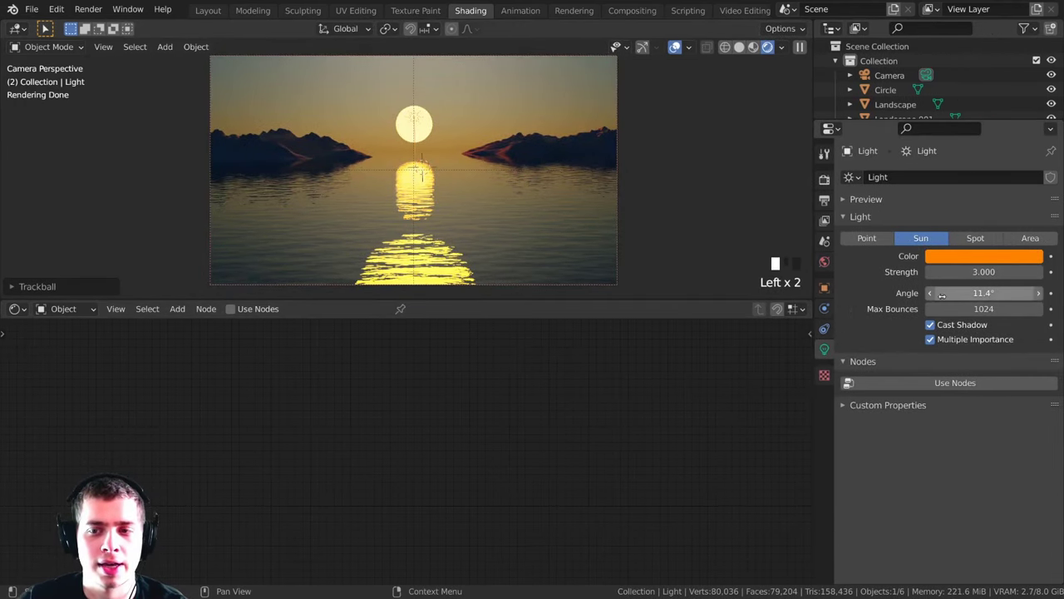
{"action": "left_click_drag", "start_coordinate": [943, 295], "coordinate": [894, 294]}
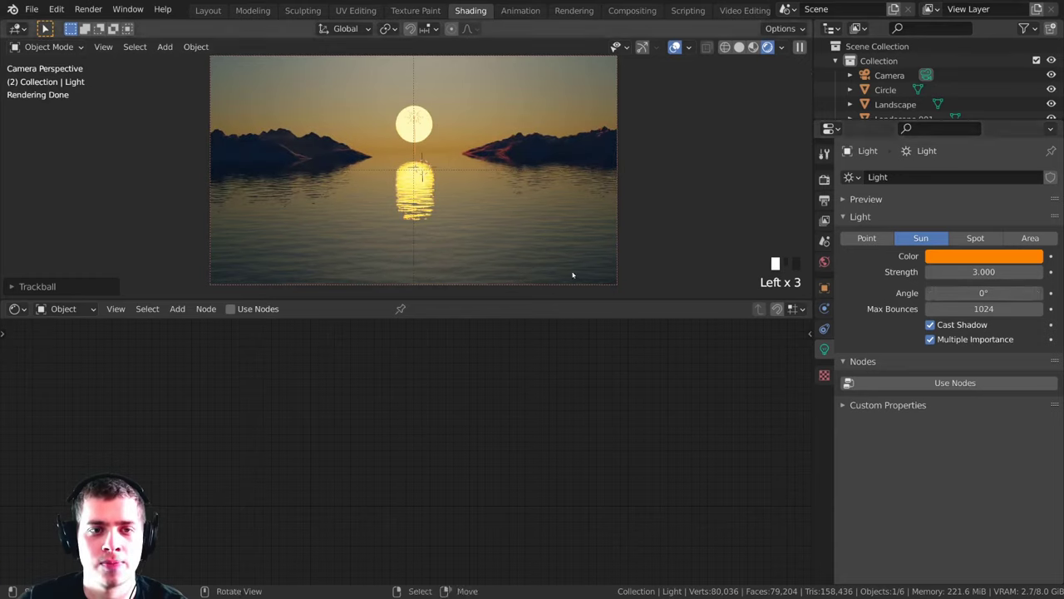
Step: Rotate the sun light freely so its reflection lines up beneath the reflection of the sun disc
{"action": "key", "text": "r"}
{"action": "key", "text": "r"}
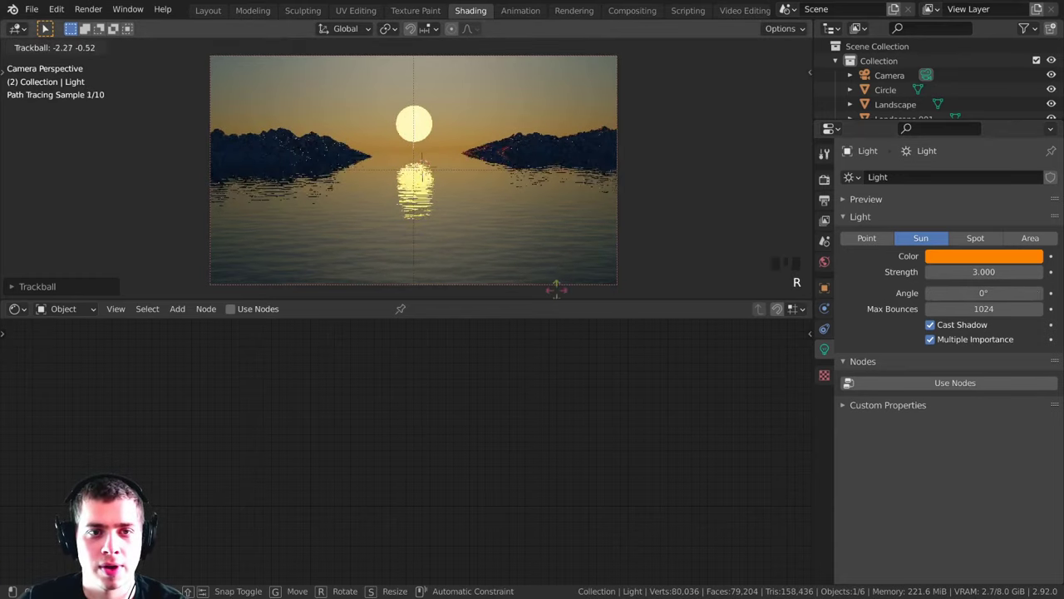
{"action": "left_click", "coordinate": [568, 150]}
Step: Set the sun light's angle to 4.08° so its reflection widens to roughly match the disc's reflection
{"action": "left_click_drag", "start_coordinate": [969, 294], "coordinate": [993, 293]}
{"action": "scroll", "coordinate": [554, 220], "scroll_direction": "up", "scroll_amount": 2}
{"action": "middle_click_drag", "start_coordinate": [446, 285], "coordinate": [448, 261], "text": "shift"}
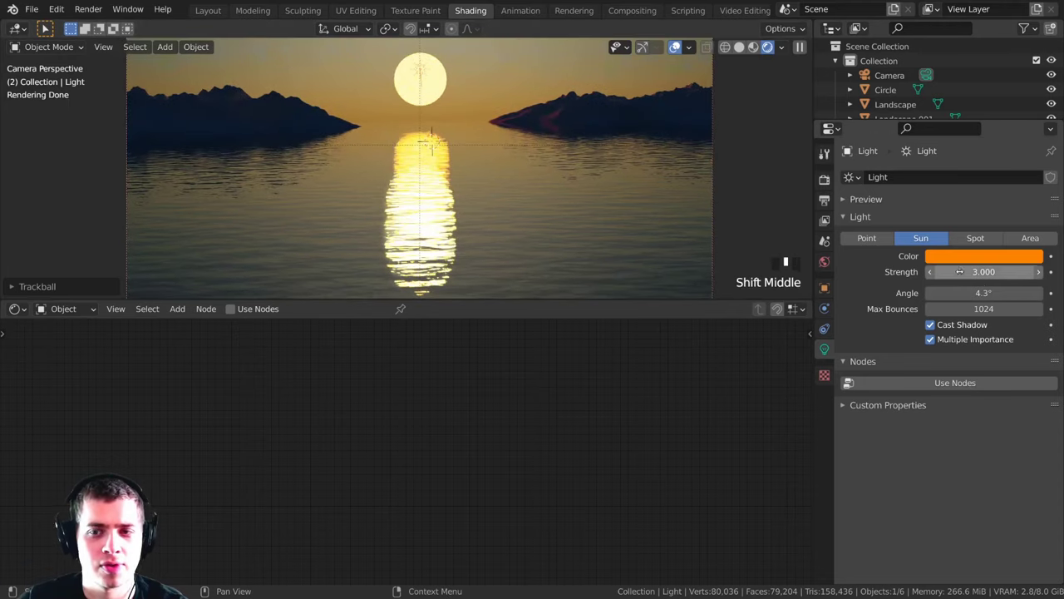
{"action": "left_click_drag", "start_coordinate": [985, 293], "coordinate": [969, 293], "text": "shift"}
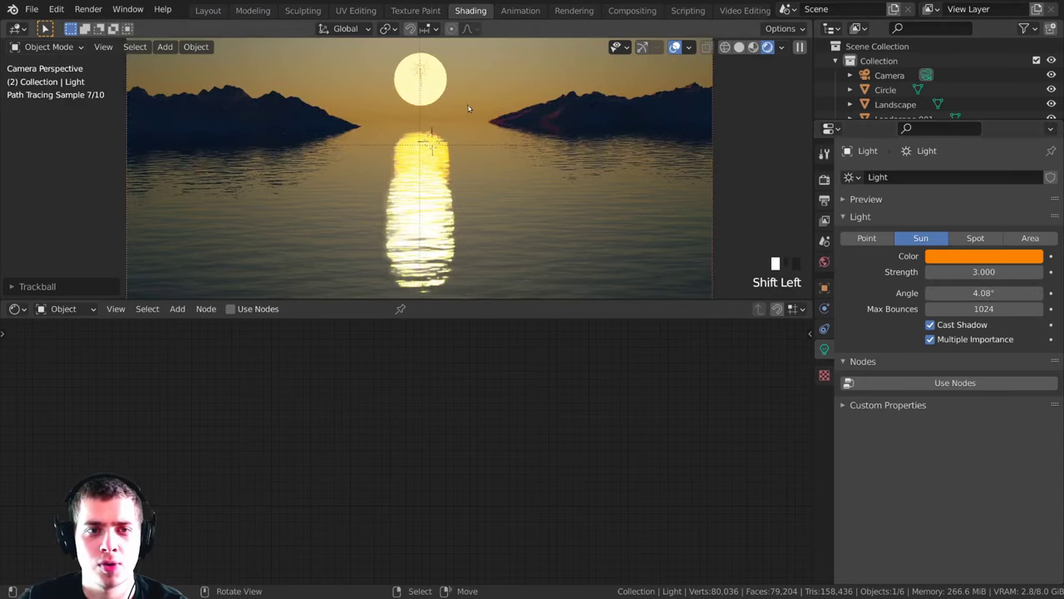
Step: Rotate the sun light freely so its bright reflection overlaps the disc's reflection just below the horizon
{"action": "scroll", "coordinate": [476, 116], "scroll_direction": "down", "scroll_amount": 4}
{"action": "key", "text": "r"}
{"action": "key", "text": "r"}
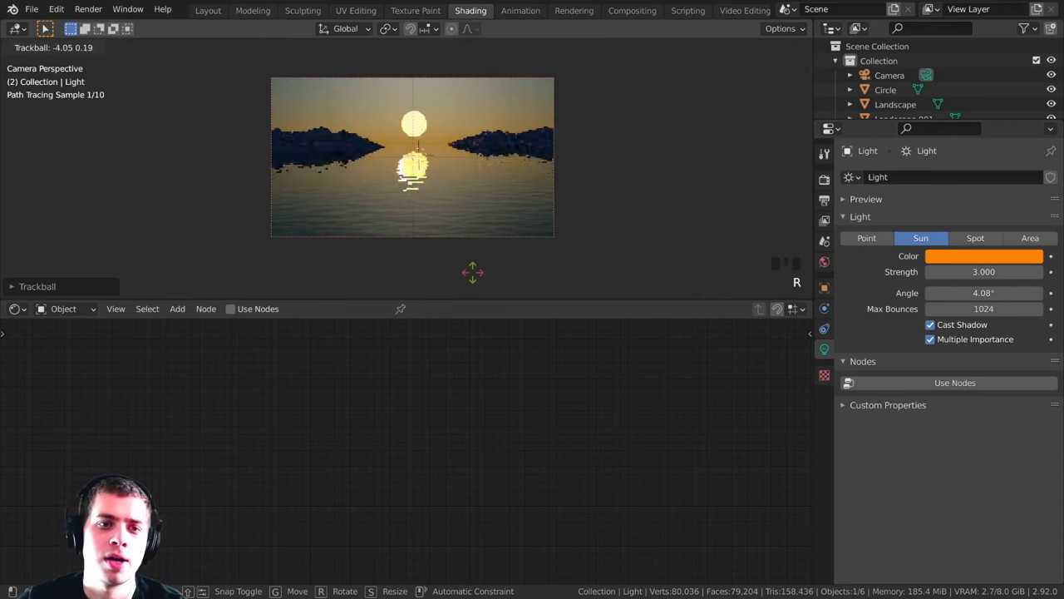
{"action": "left_click", "coordinate": [474, 271]}
{"action": "scroll", "coordinate": [491, 230], "scroll_direction": "up", "scroll_amount": 4}
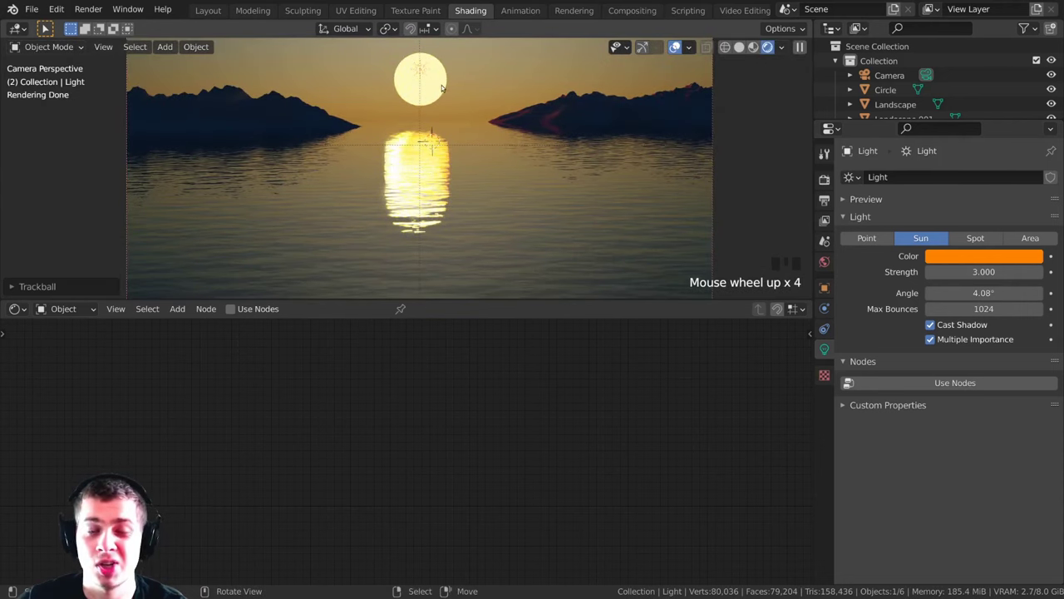
{"action": "scroll", "coordinate": [432, 178], "scroll_direction": "down", "scroll_amount": 2}
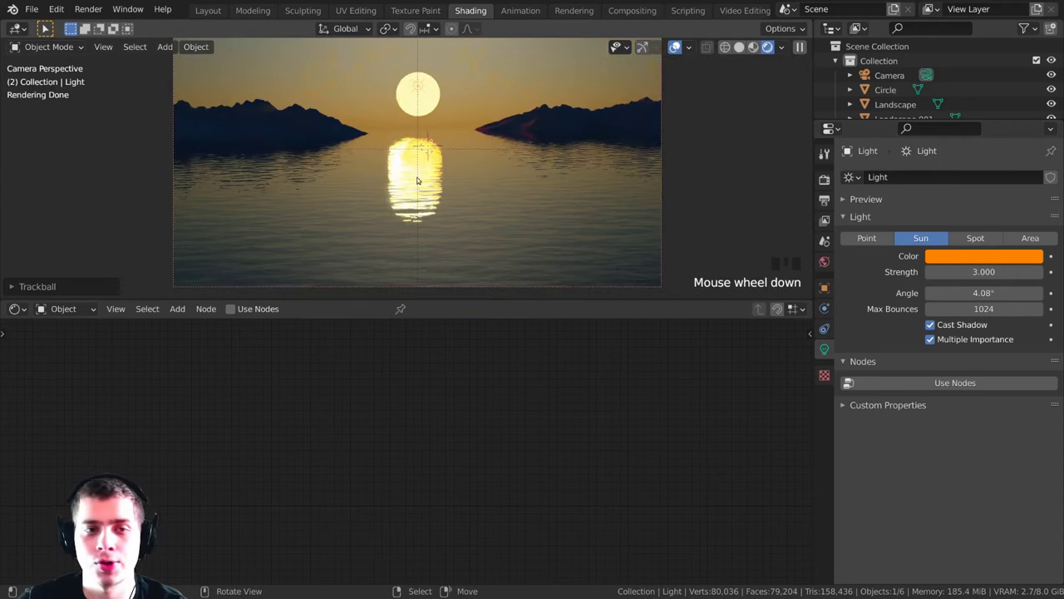
Step: Rotate the sun light freely until only the disc's reflection remains on the water and the mountains' inner slopes catch orange light
{"action": "key", "text": "r"}
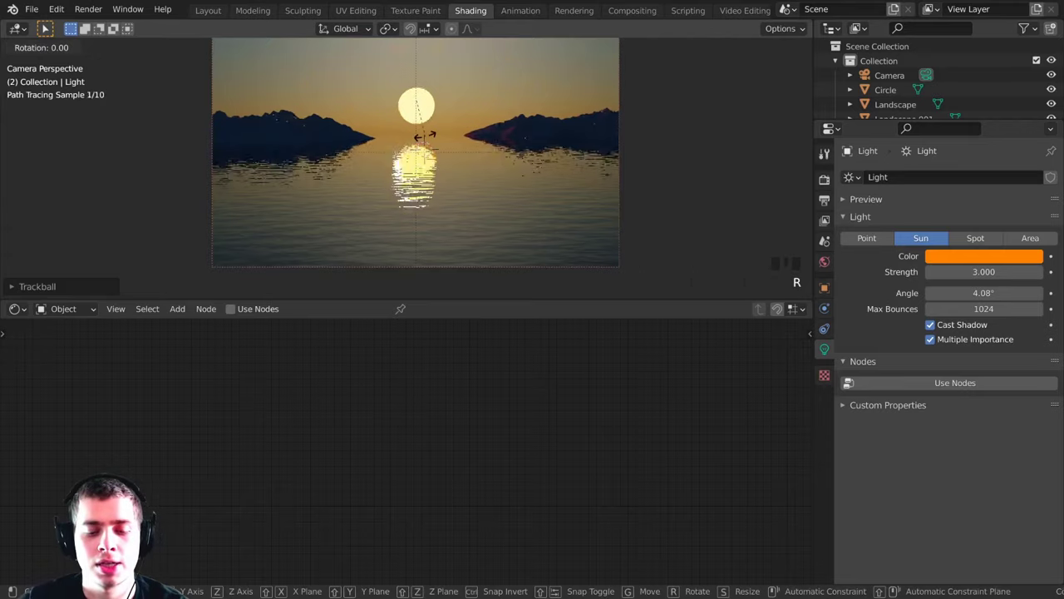
{"action": "key", "text": "r"}
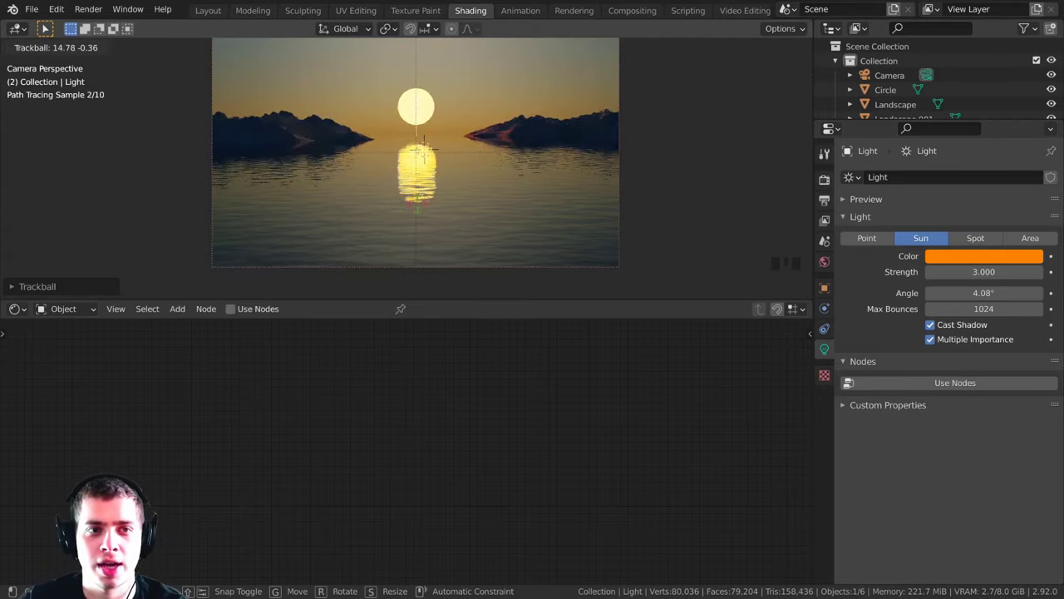
{"action": "left_click", "coordinate": [446, 186]}
{"action": "key", "text": "r"}
{"action": "key", "text": "r"}
{"action": "left_click", "coordinate": [425, 148]}
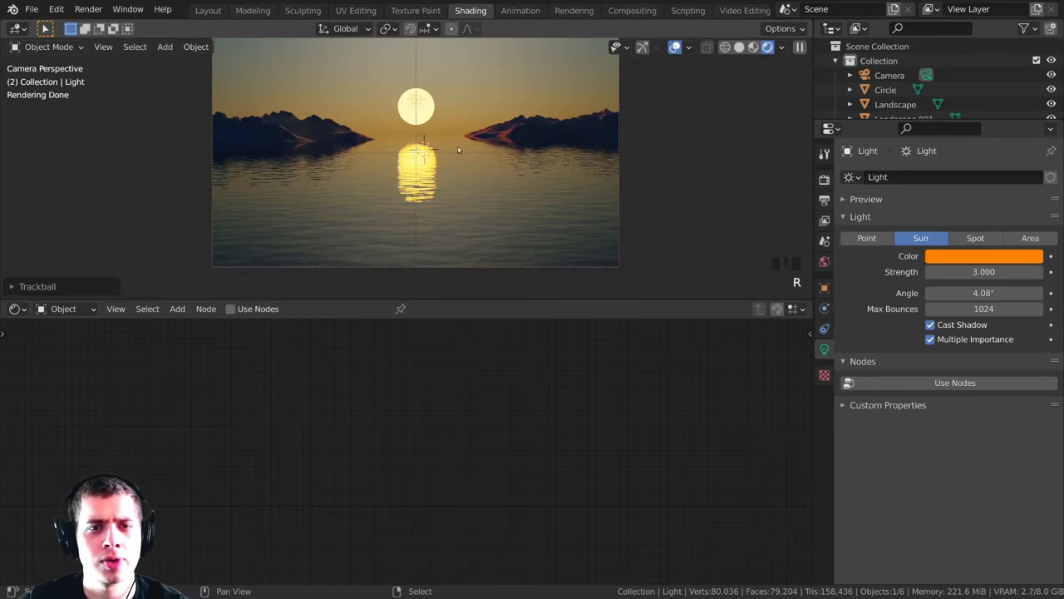
{"action": "scroll", "coordinate": [391, 164], "scroll_direction": "up", "scroll_amount": 2}
{"action": "key", "text": "r"}
{"action": "key", "text": "r"}
{"action": "left_click", "coordinate": [390, 164]}
Step: Examine the sun light's direction from the side in Solid shading, and return to the rendered camera view
{"action": "key", "text": "z"}
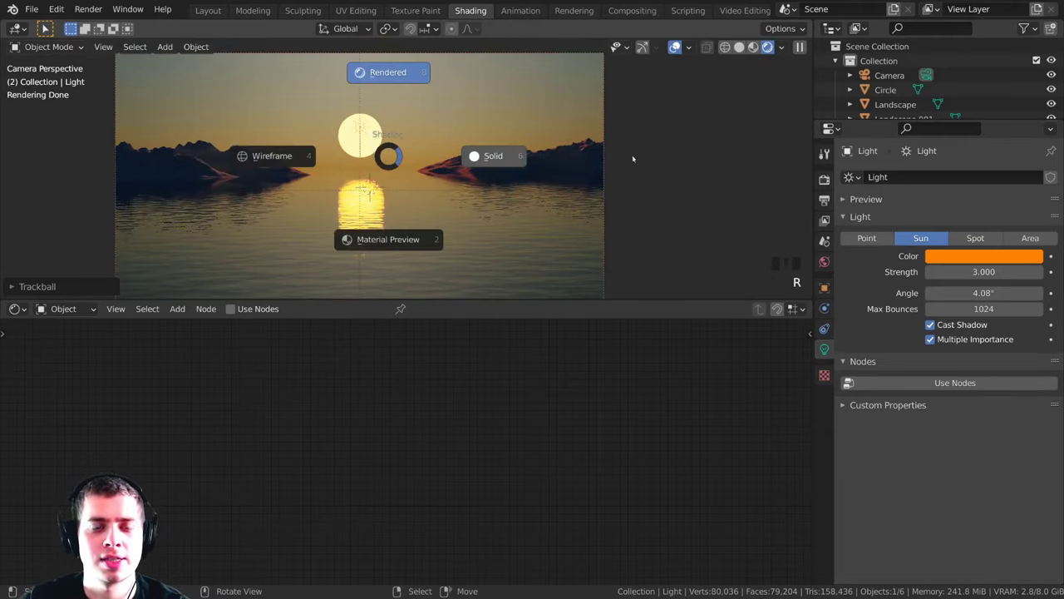
{"action": "left_click", "coordinate": [632, 158]}
{"action": "mouse_move", "coordinate": [632, 159]}
{"action": "middle_mouse_down"}
{"action": "mouse_move", "coordinate": [473, 169]}
{"action": "mouse_move", "coordinate": [493, 168]}
{"action": "middle_mouse_up"}
{"action": "middle_click_drag", "start_coordinate": [394, 174], "coordinate": [368, 191]}
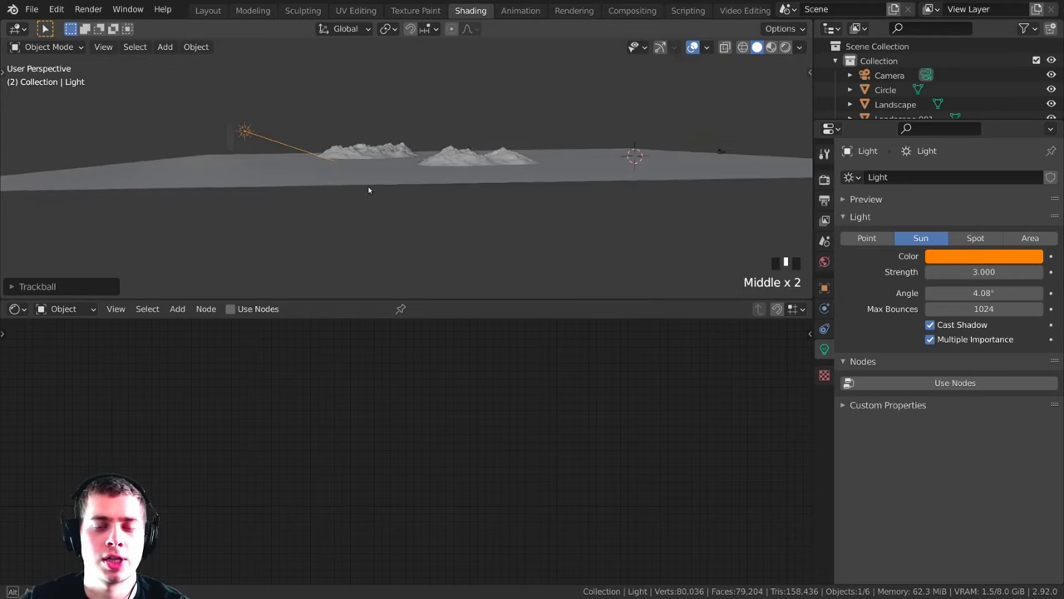
{"action": "key", "text": "KP_0"}
{"action": "key", "text": "z"}
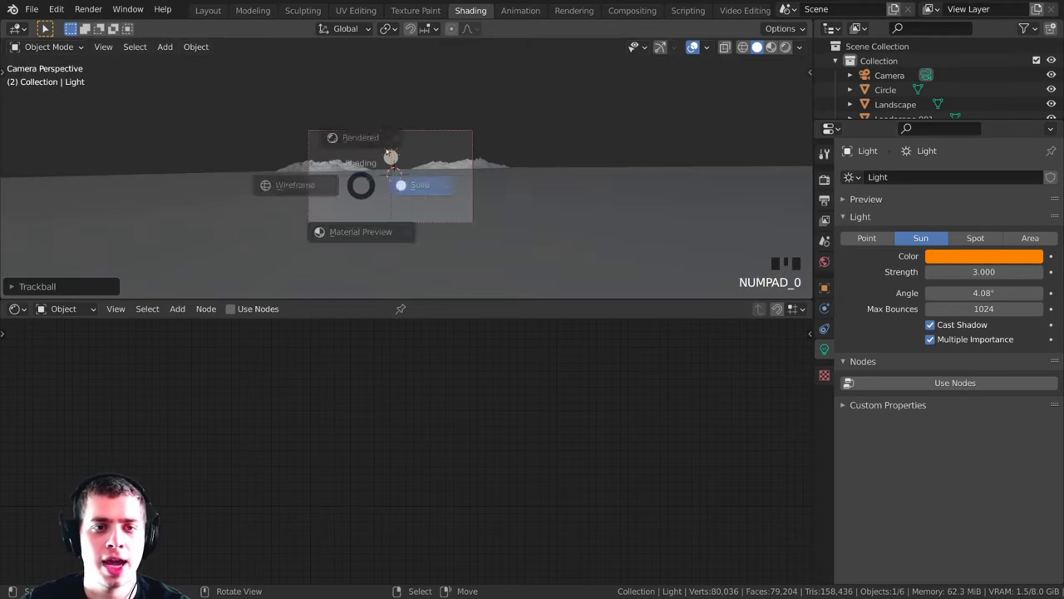
{"action": "left_click", "coordinate": [366, 137]}
{"action": "middle_click_drag", "start_coordinate": [444, 56], "coordinate": [454, 72], "text": "shift"}
{"action": "scroll", "coordinate": [314, 214], "scroll_direction": "up", "scroll_amount": 5}
{"action": "middle_click_drag", "start_coordinate": [314, 214], "coordinate": [466, 170], "text": "shift"}
{"action": "scroll", "coordinate": [475, 161], "scroll_direction": "up", "scroll_amount": 1}
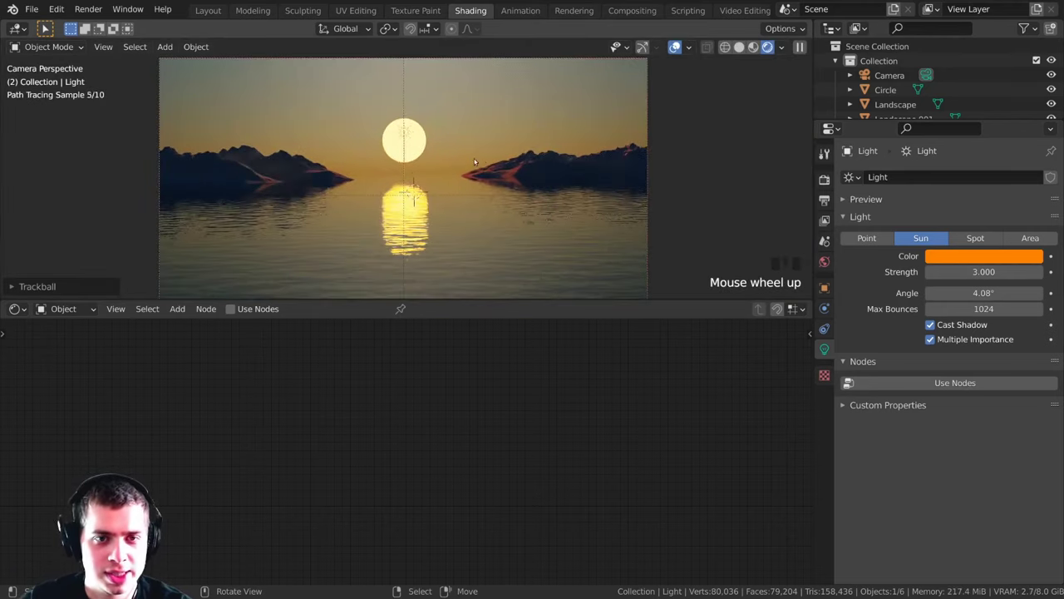
{"action": "scroll", "coordinate": [541, 162], "scroll_direction": "up", "scroll_amount": 3}
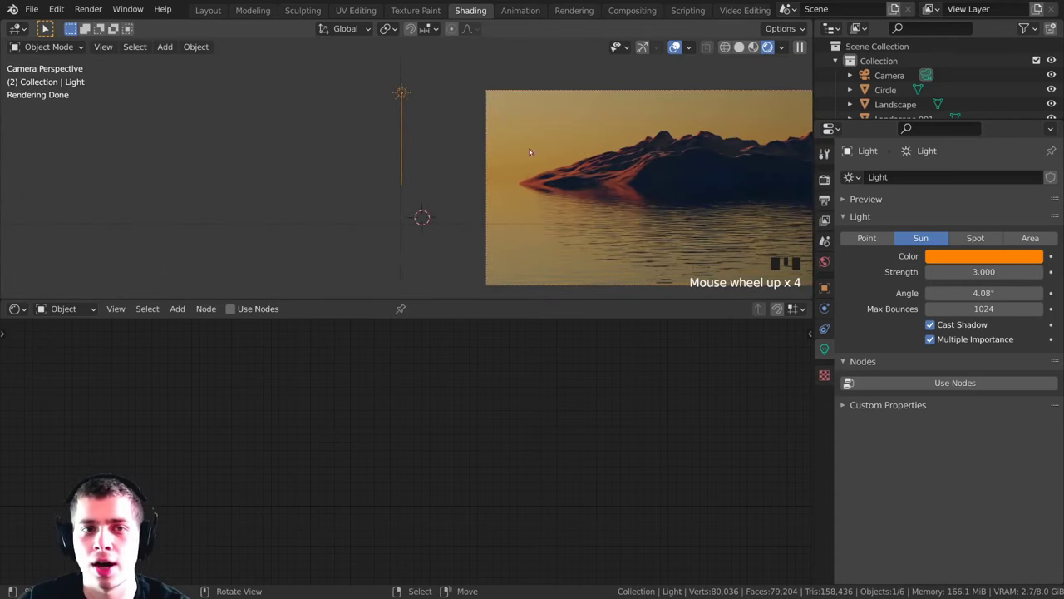
{"action": "key", "text": "Home"}
{"action": "scroll", "coordinate": [375, 245], "scroll_direction": "up", "scroll_amount": 2}
{"action": "key", "text": "r"}
{"action": "key", "text": "r"}
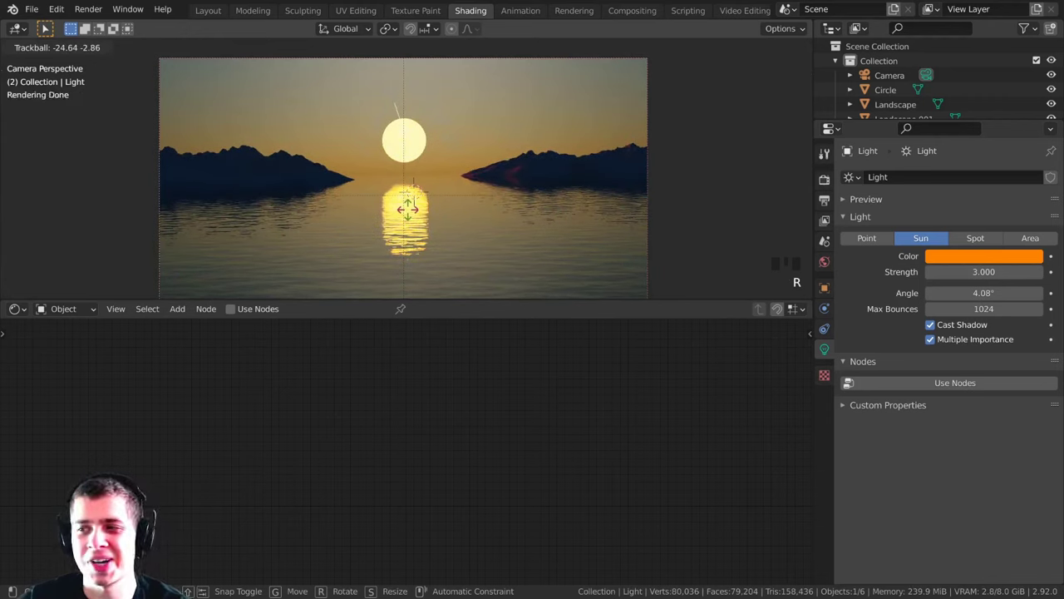
{"action": "left_click", "coordinate": [399, 125]}
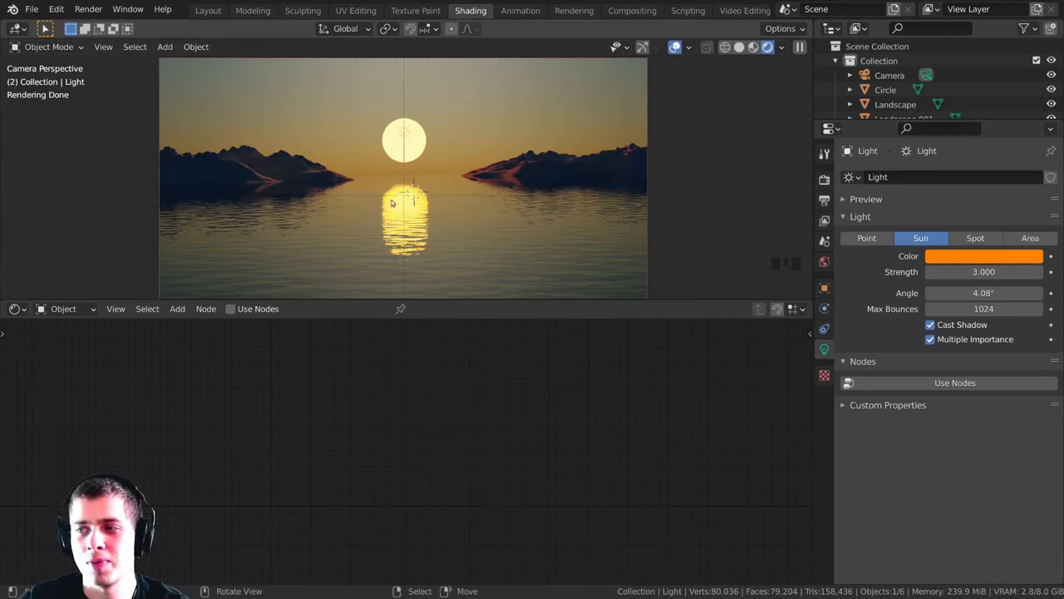
Step: Fine-tune the sun light's rotation slightly, keeping the inner slopes of both mountains lit
{"action": "key", "text": "r"}
{"action": "left_click", "coordinate": [423, 158]}
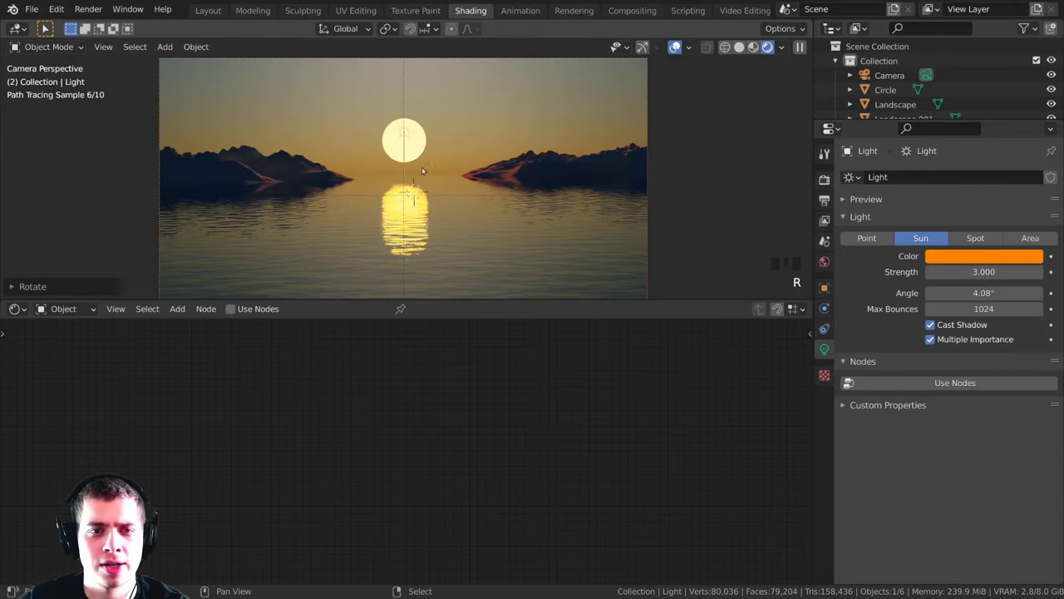
{"action": "scroll", "coordinate": [441, 172], "scroll_direction": "up", "scroll_amount": 2}
{"action": "key", "text": "r"}
{"action": "key", "text": "r"}
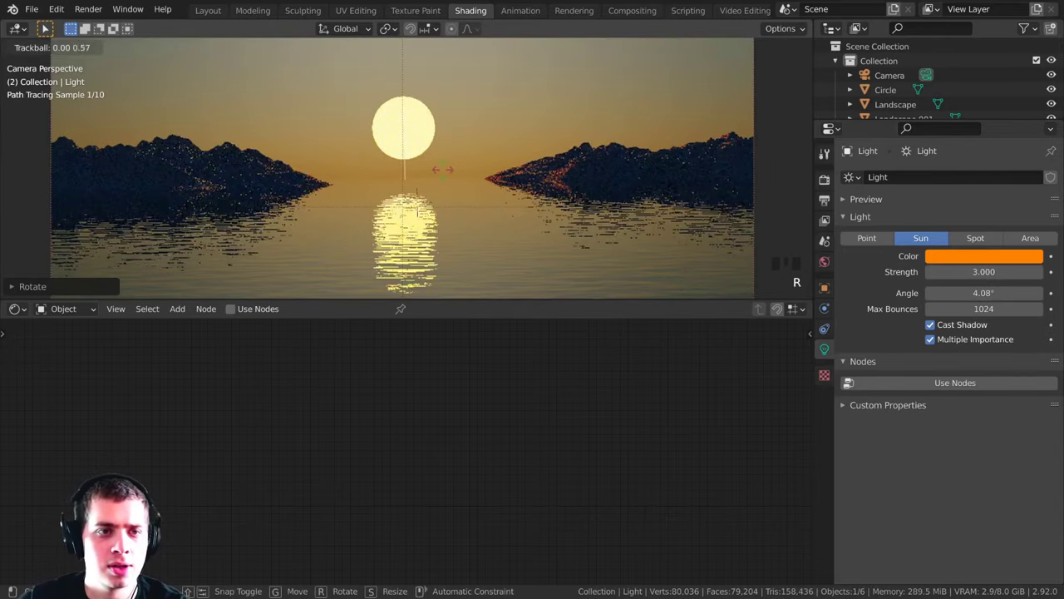
{"action": "left_click", "coordinate": [443, 170]}
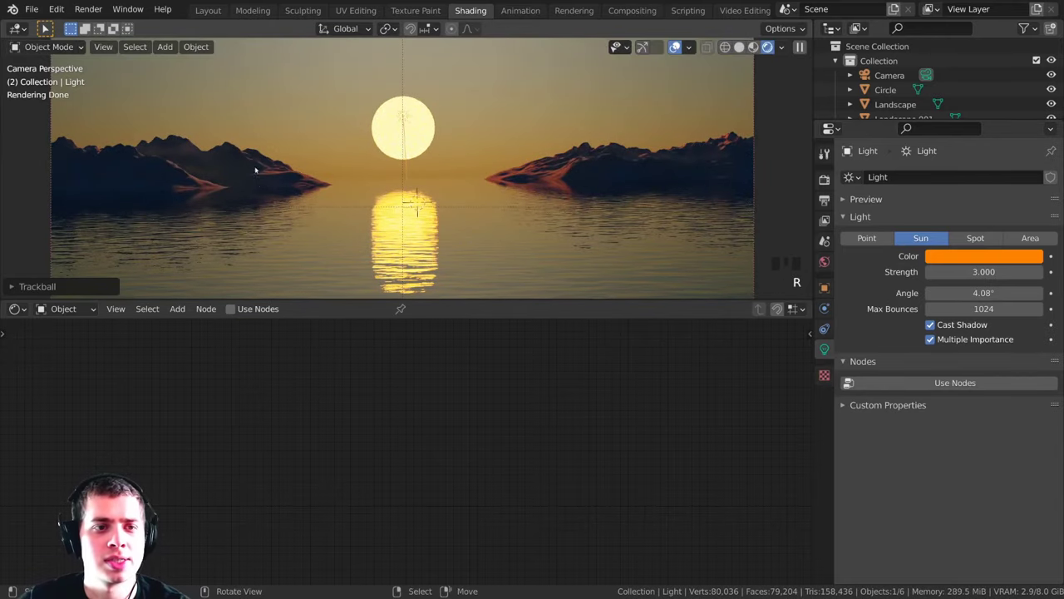
Step: Try to lower the sun disc along the Z axis to the horizon
{"action": "middle_click_drag", "start_coordinate": [680, 166], "coordinate": [647, 157], "text": "shift"}
{"action": "scroll", "coordinate": [615, 150], "scroll_direction": "up", "scroll_amount": 1}
{"action": "scroll", "coordinate": [571, 138], "scroll_direction": "down", "scroll_amount": 4}
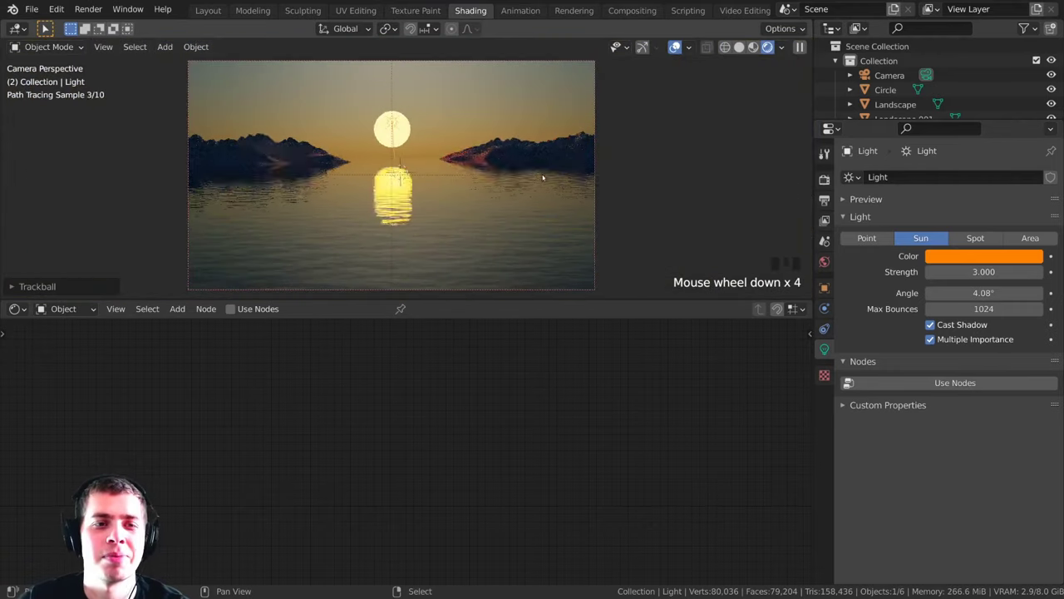
{"action": "middle_click_drag", "start_coordinate": [543, 177], "coordinate": [576, 177], "text": "shift"}
{"action": "scroll", "coordinate": [499, 166], "scroll_direction": "up", "scroll_amount": 1}
{"action": "right_click", "coordinate": [428, 118]}
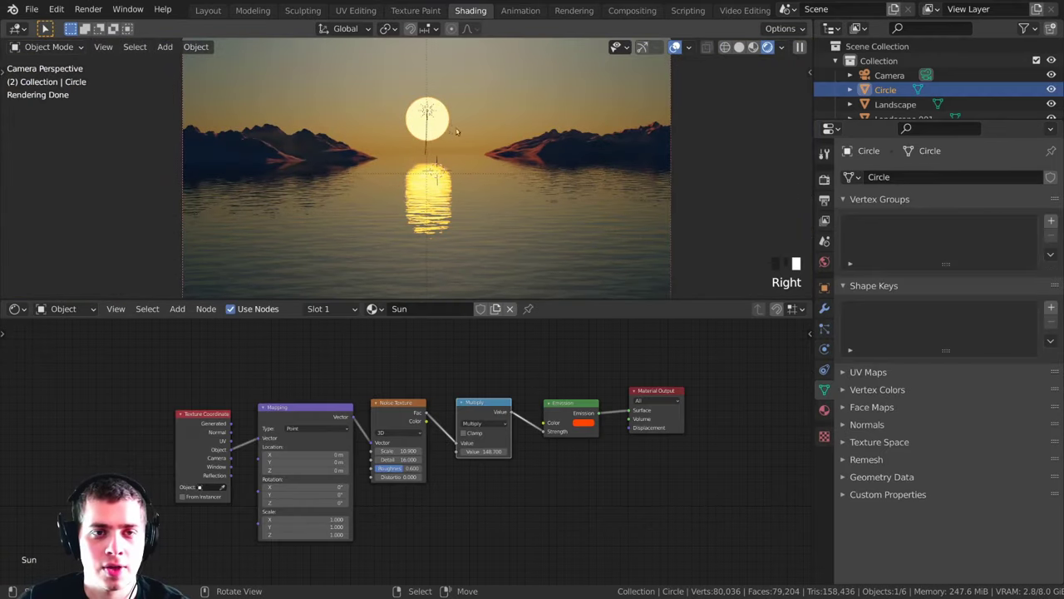
{"action": "key", "text": "g"}
{"action": "key", "text": "z"}
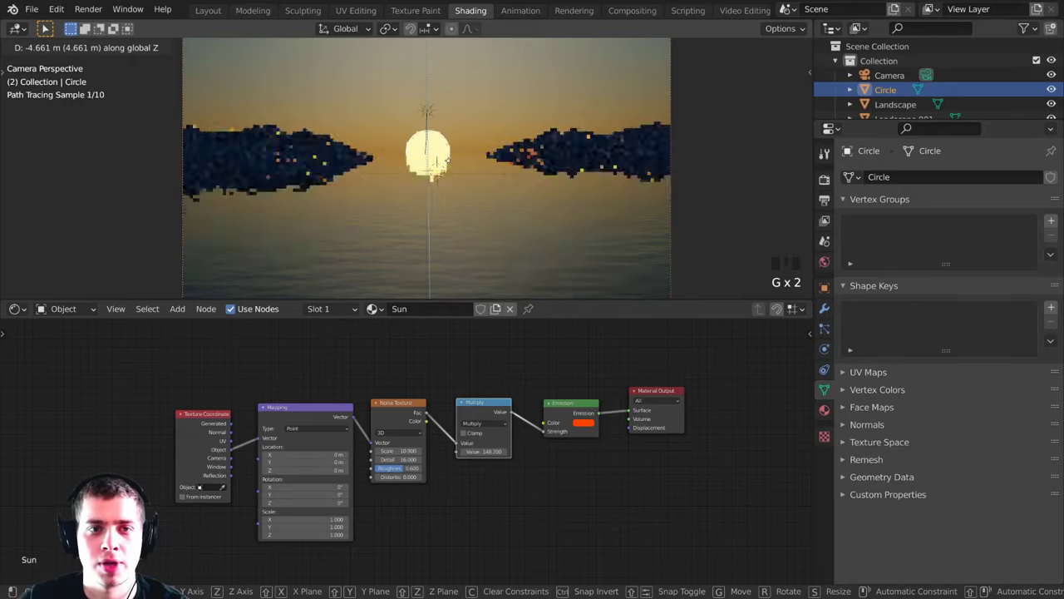
{"action": "right_click", "coordinate": [449, 159]}
Step: Try a smaller size for the sun disc and nudge its position slightly, keeping it centered above its reflection
{"action": "key", "text": "g"}
{"action": "left_click", "coordinate": [455, 160]}
{"action": "key", "text": "s"}
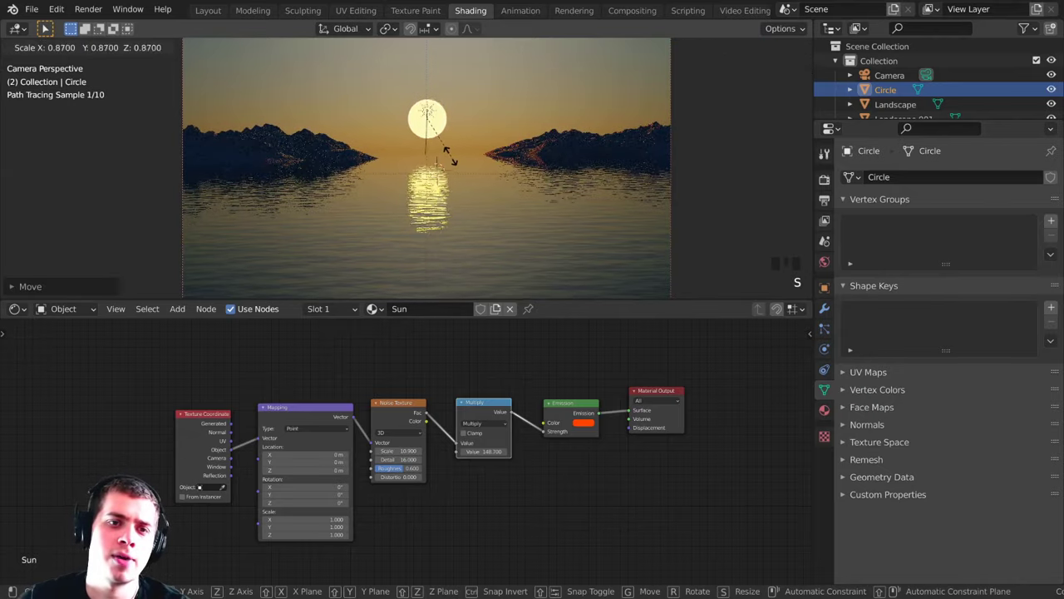
{"action": "left_click", "coordinate": [449, 158]}
{"action": "key", "text": "g"}
{"action": "left_click", "coordinate": [445, 161]}
{"action": "key", "text": "s"}
{"action": "key", "text": "g"}
{"action": "left_click", "coordinate": [450, 156]}
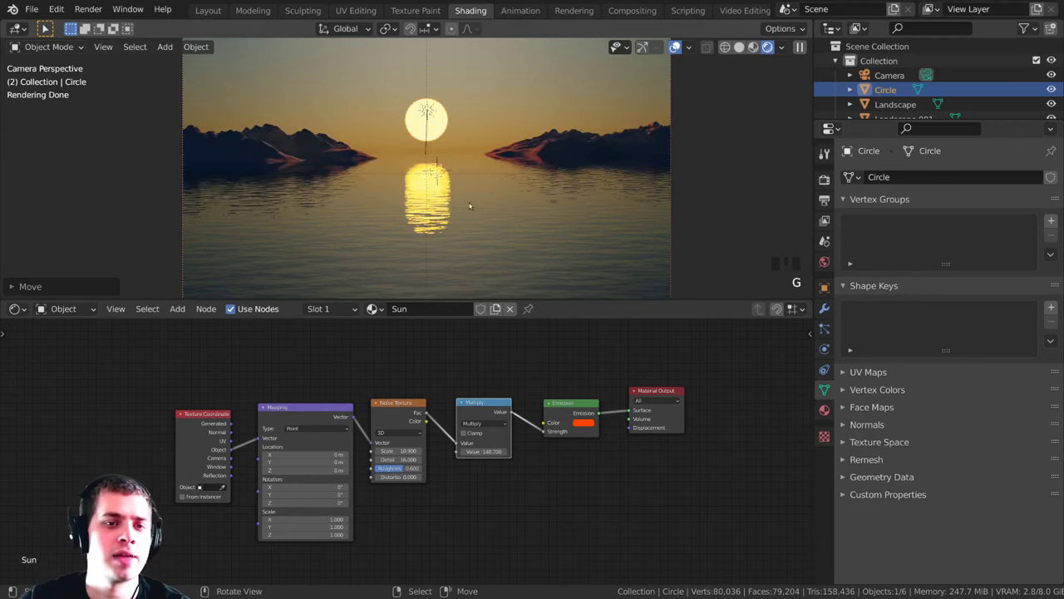
Step: Set the sun light's strength to 5
{"action": "left_click", "coordinate": [472, 206]}
{"action": "scroll", "coordinate": [491, 196], "scroll_direction": "up", "scroll_amount": 3}
{"action": "scroll", "coordinate": [493, 194], "scroll_direction": "down", "scroll_amount": 4}
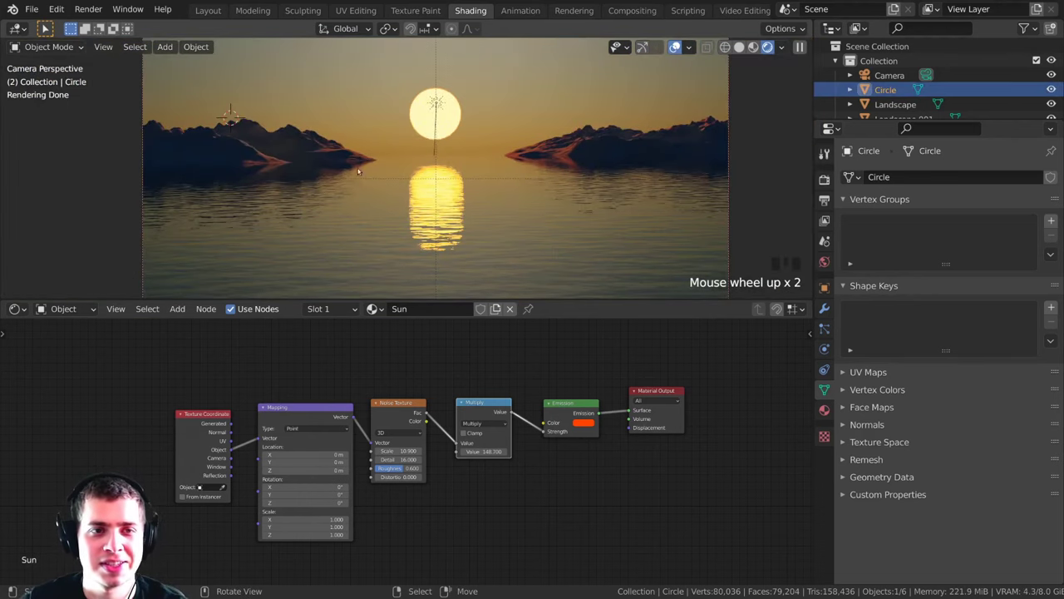
{"action": "middle_click_drag", "start_coordinate": [509, 196], "coordinate": [531, 181], "text": "shift"}
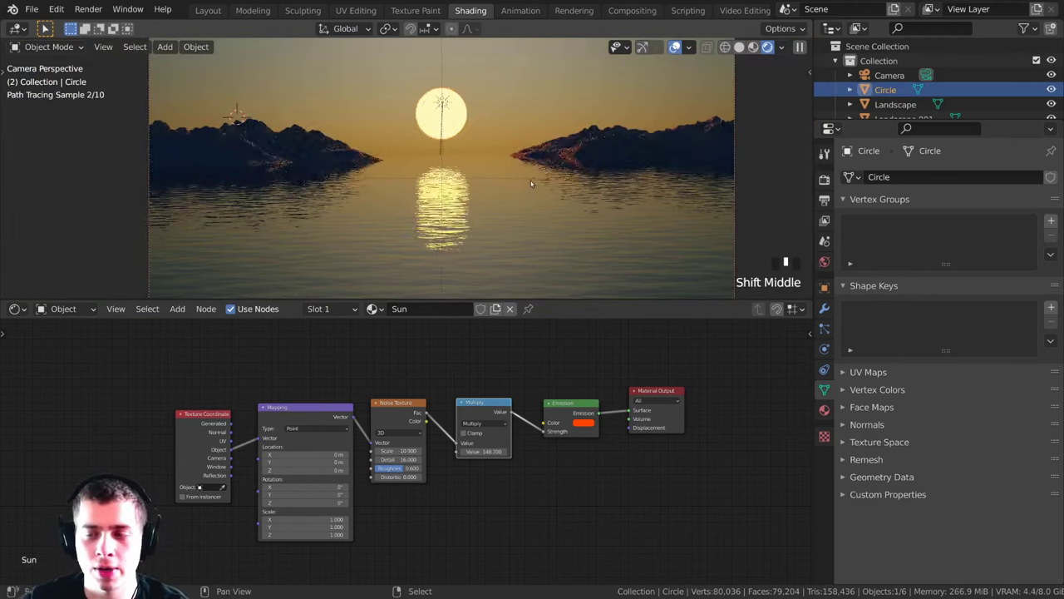
{"action": "scroll", "coordinate": [527, 181], "scroll_direction": "down", "scroll_amount": 1}
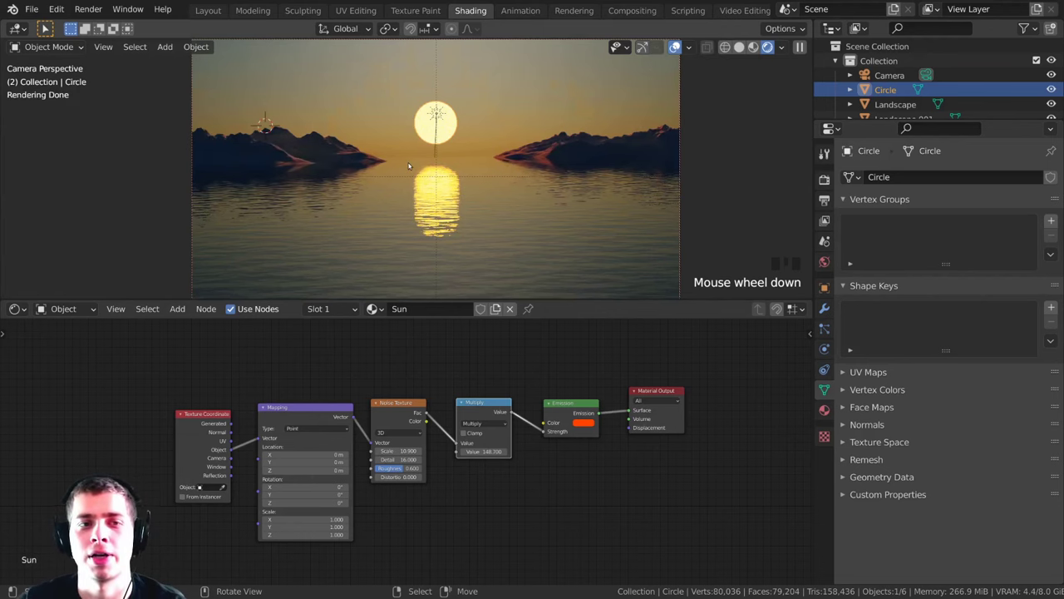
{"action": "scroll", "coordinate": [491, 161], "scroll_direction": "up", "scroll_amount": 1}
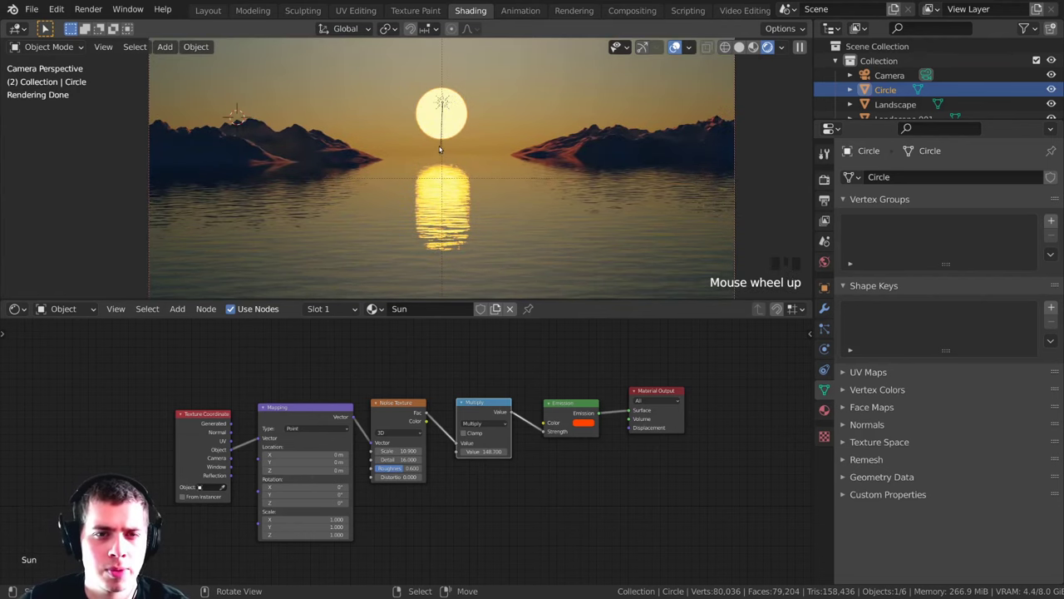
{"action": "right_click", "coordinate": [443, 103]}
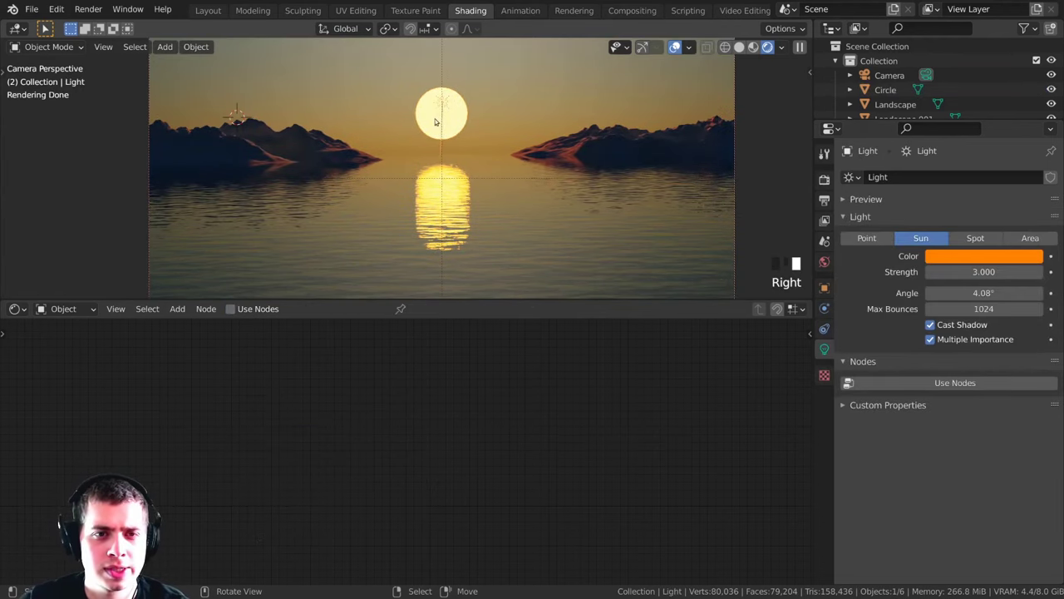
{"action": "left_click", "coordinate": [973, 271]}
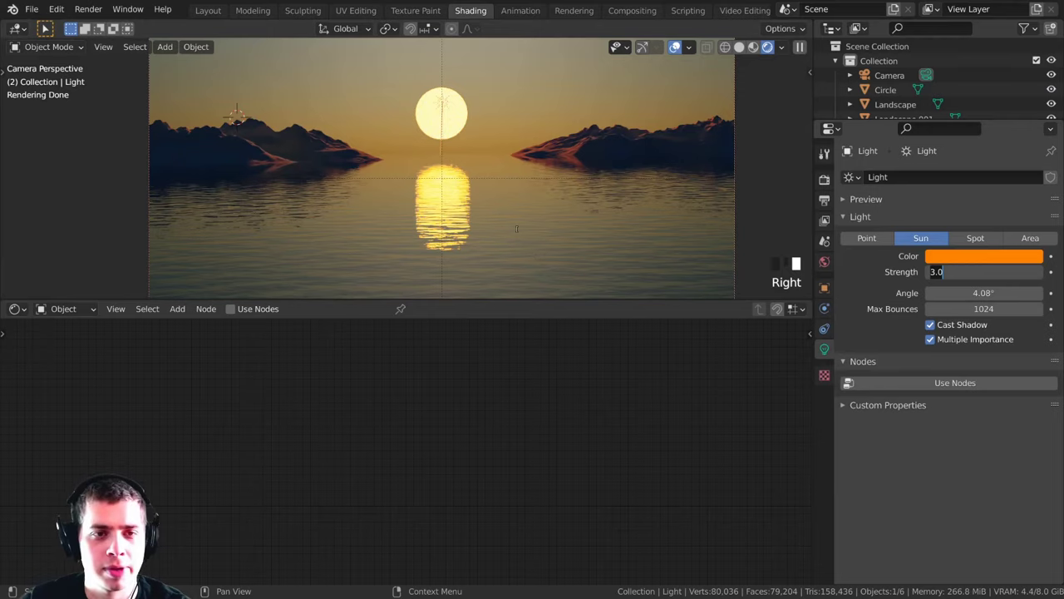
{"action": "type", "text": "5"}
{"action": "key", "text": "Return"}
Step: Check the light on both mountains, and give the mountain on the left side of the scene a new material
{"action": "middle_click_drag", "start_coordinate": [602, 159], "coordinate": [525, 183], "text": "shift"}
{"action": "scroll", "coordinate": [572, 176], "scroll_direction": "up", "scroll_amount": 4}
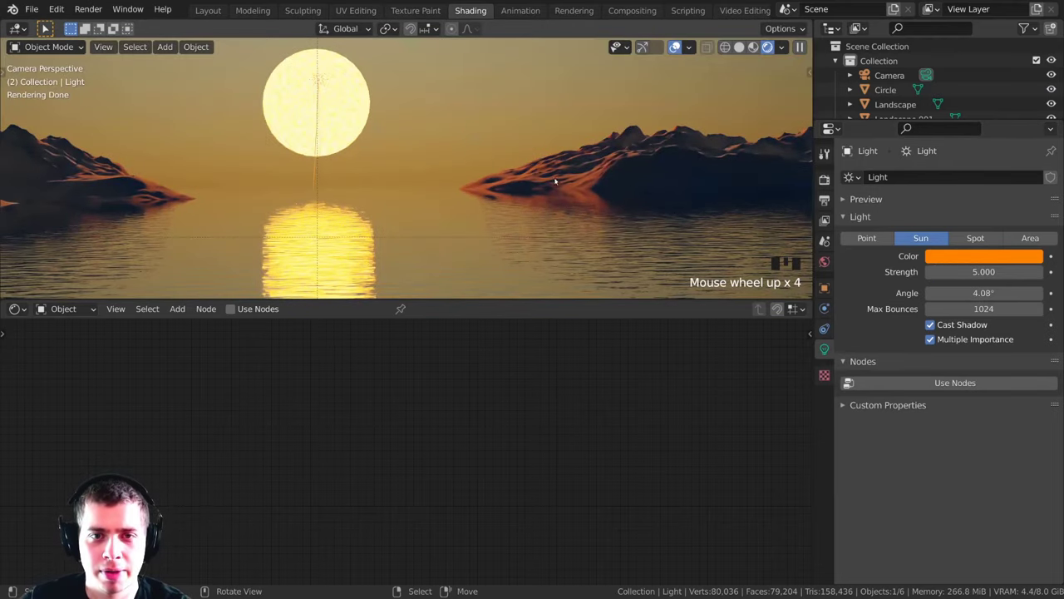
{"action": "scroll", "coordinate": [596, 173], "scroll_direction": "down", "scroll_amount": 3}
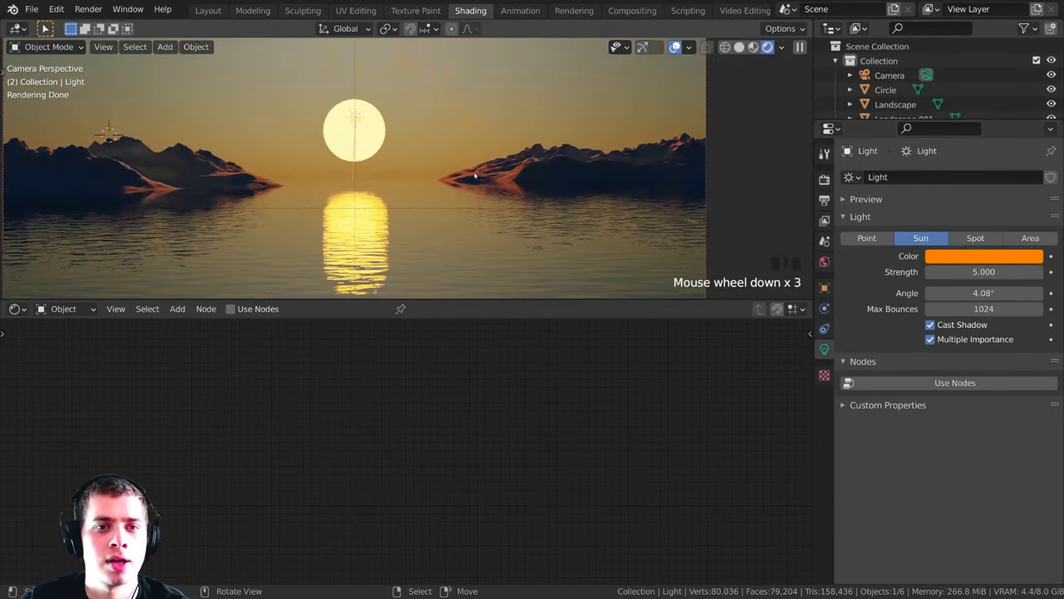
{"action": "middle_click_drag", "start_coordinate": [475, 175], "coordinate": [254, 169], "text": "shift"}
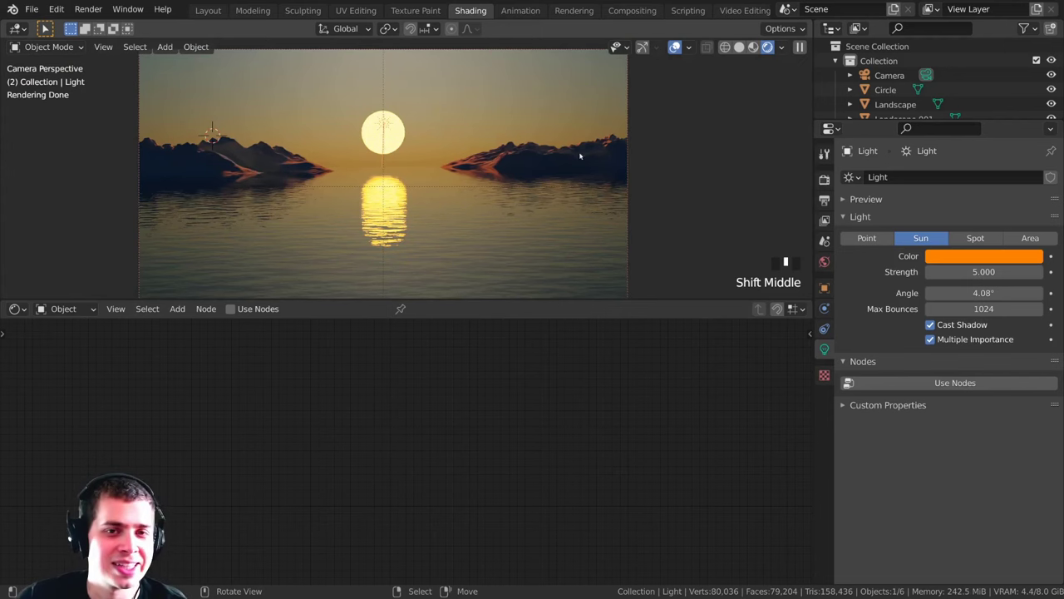
{"action": "middle_click_drag", "start_coordinate": [264, 231], "coordinate": [233, 161], "text": "shift"}
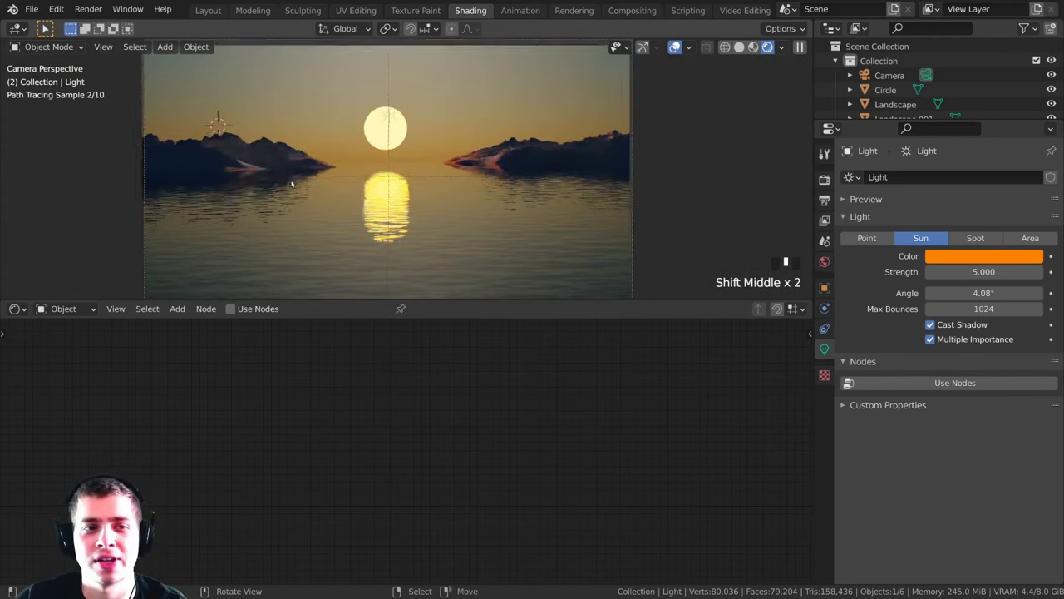
{"action": "right_click", "coordinate": [229, 147]}
{"action": "left_click", "coordinate": [430, 310]}
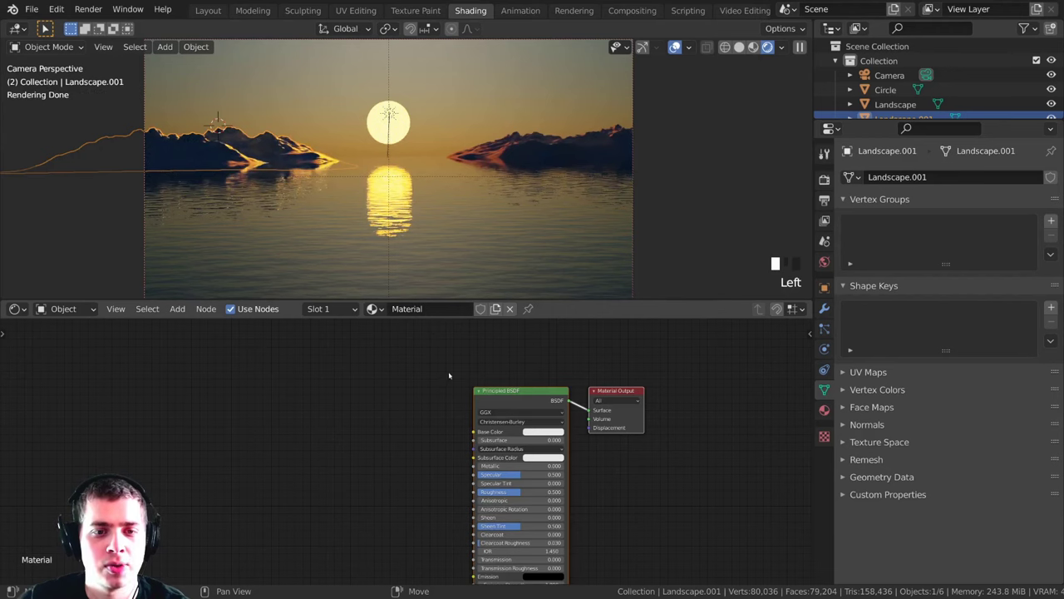
Step: Name the mountain's new material Islands
{"action": "type", "text": "Is"}
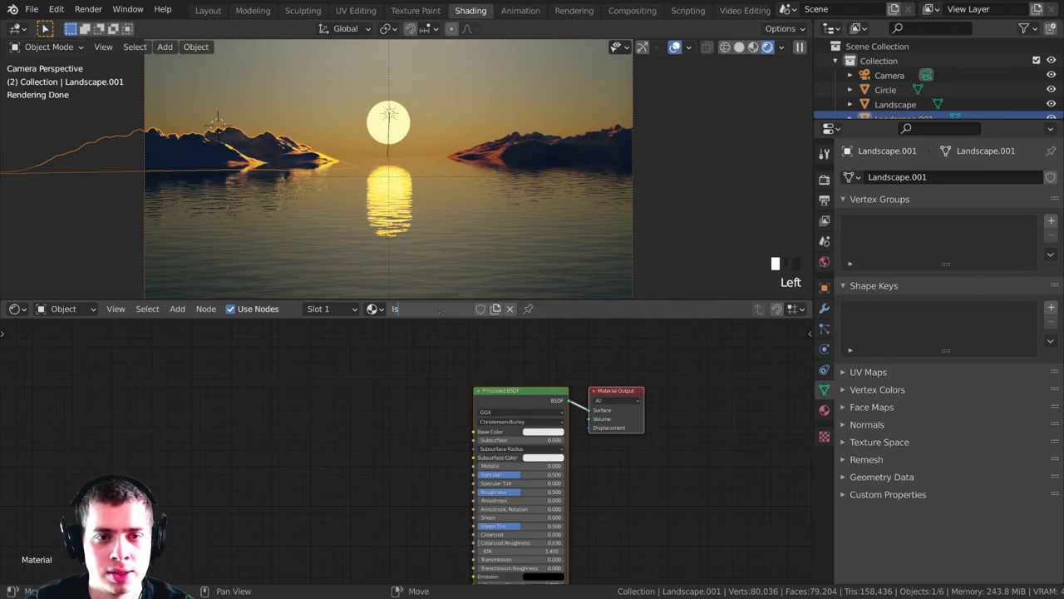
{"action": "type", "text": "lands"}
{"action": "key", "text": "Return"}
Step: Add a Noise Texture node to the Islands material and place it ahead of the Principled BSDF
{"action": "key", "text": "Home"}
{"action": "key", "text": "shift+a"}
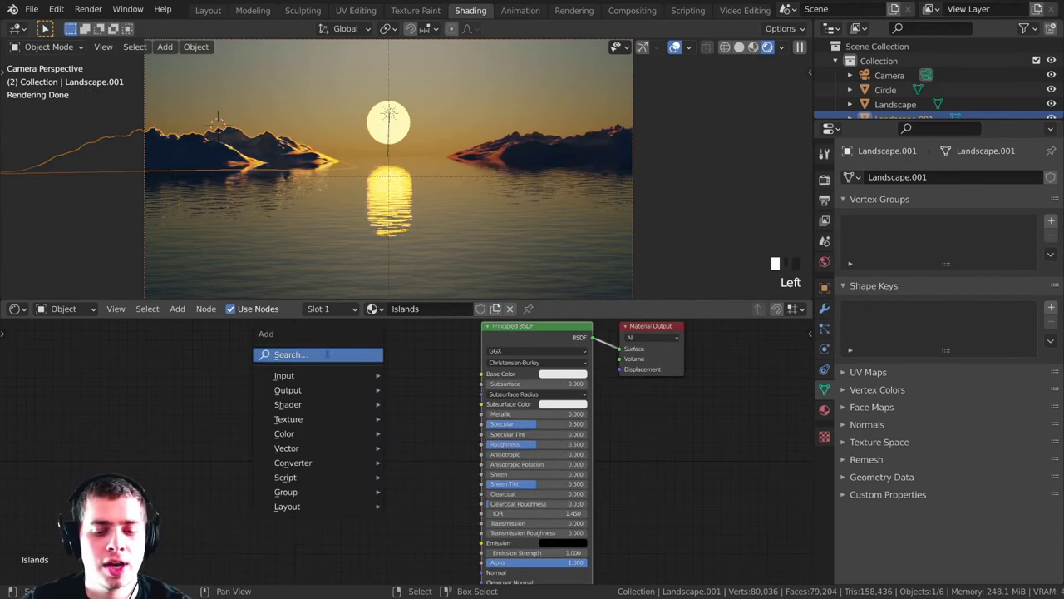
{"action": "type", "text": "no"}
{"action": "left_click", "coordinate": [381, 379]}
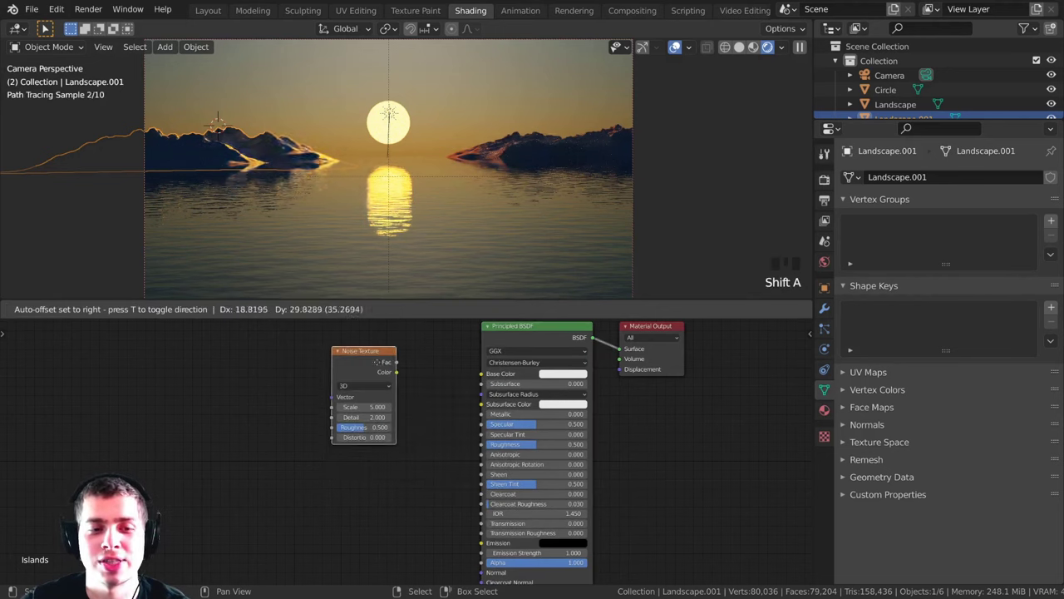
{"action": "left_click", "coordinate": [411, 406]}
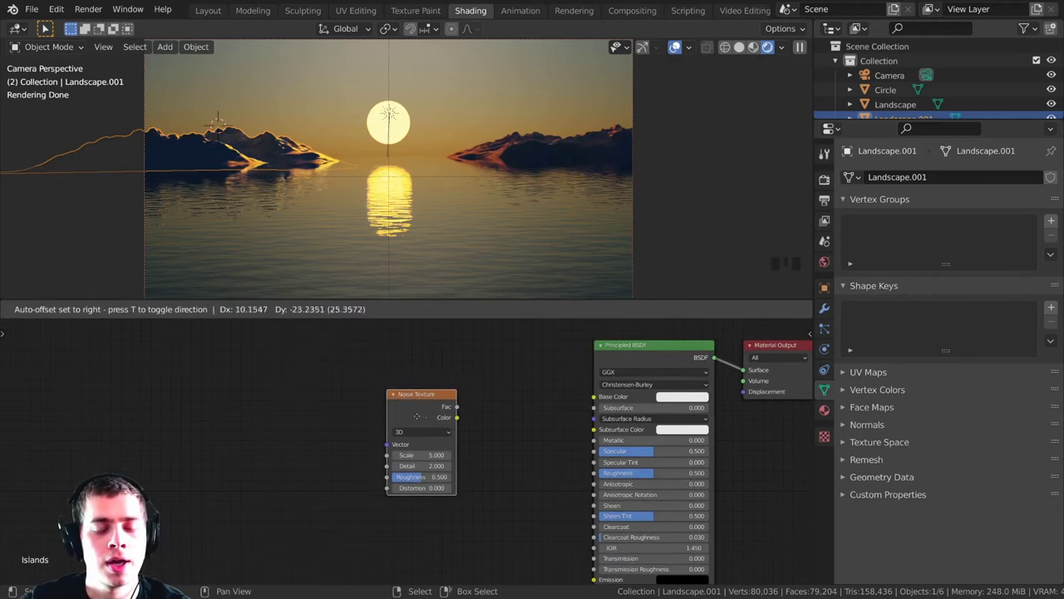
{"action": "left_click", "coordinate": [426, 408]}
{"action": "scroll", "coordinate": [406, 393], "scroll_direction": "up", "scroll_amount": 1}
{"action": "scroll", "coordinate": [388, 393], "scroll_direction": "down", "scroll_amount": 2}
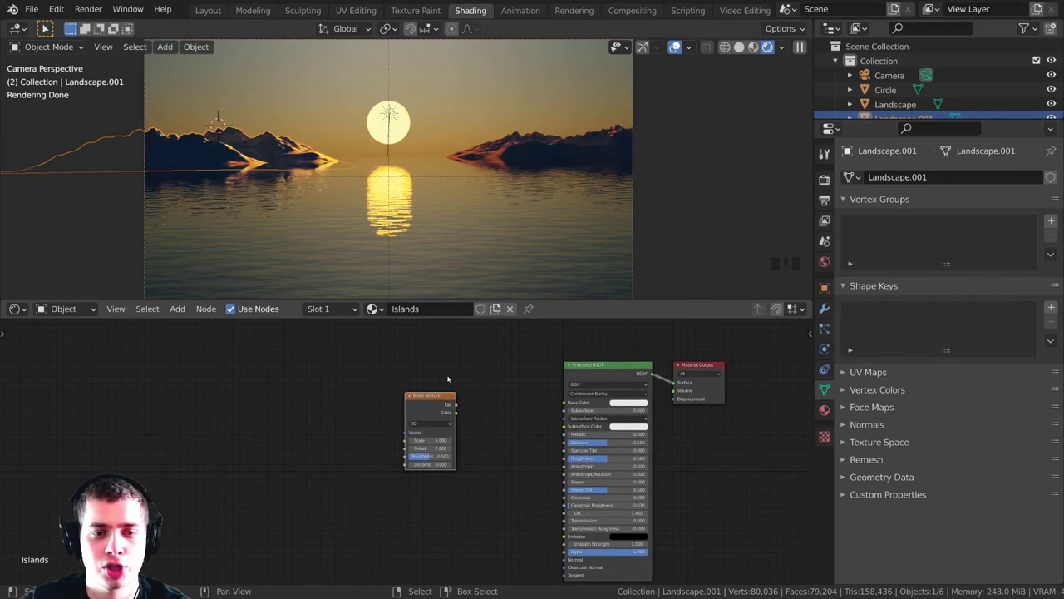
Step: Add Texture Coordinate and Mapping nodes to the Noise Texture and feed the mapping from the Object coordinates
{"action": "key", "text": "ctrl+t"}
{"action": "scroll", "coordinate": [414, 418], "scroll_direction": "up", "scroll_amount": 1}
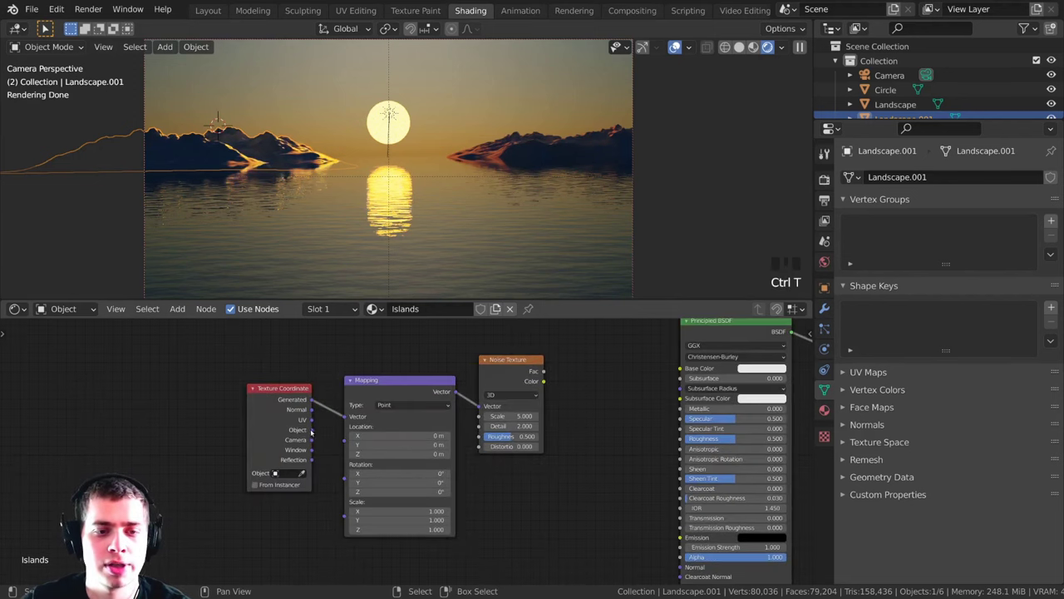
{"action": "left_click_drag", "start_coordinate": [312, 430], "coordinate": [303, 336]}
{"action": "left_click_drag", "start_coordinate": [349, 413], "coordinate": [346, 416]}
Step: Preview the Noise Texture's output directly on the left mountain
{"action": "middle_click_drag", "start_coordinate": [490, 414], "coordinate": [399, 421]}
{"action": "scroll", "coordinate": [403, 408], "scroll_direction": "down", "scroll_amount": 1}
{"action": "left_click", "coordinate": [407, 372], "text": "ctrl+shift"}
{"action": "scroll", "coordinate": [313, 192], "scroll_direction": "up", "scroll_amount": 2, "text": "shift"}
{"action": "scroll", "coordinate": [314, 191], "scroll_direction": "up", "scroll_amount": 4}
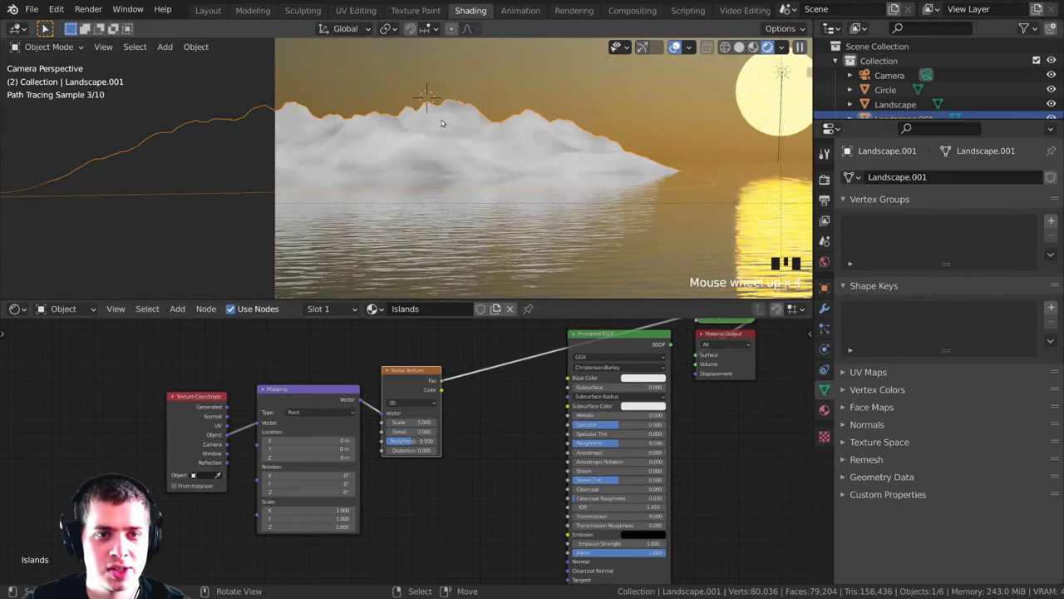
Step: Set the Noise Texture to a scale of about 211.8, a detail of 16 and a roughness of 0.59
{"action": "left_click_drag", "start_coordinate": [413, 423], "coordinate": [565, 422]}
{"action": "scroll", "coordinate": [363, 173], "scroll_direction": "up", "scroll_amount": 8}
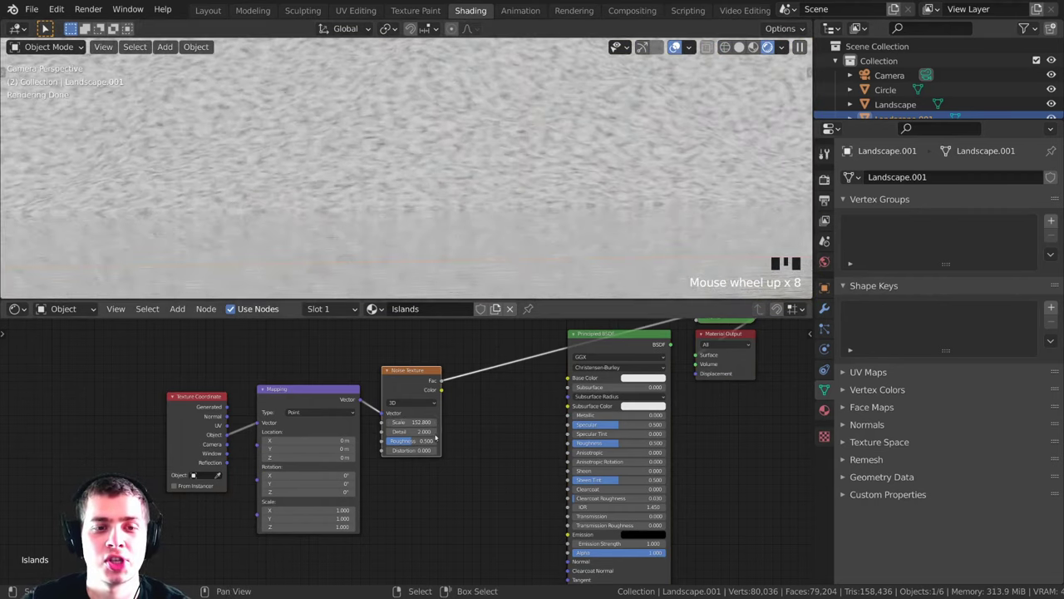
{"action": "left_click_drag", "start_coordinate": [407, 422], "coordinate": [483, 431]}
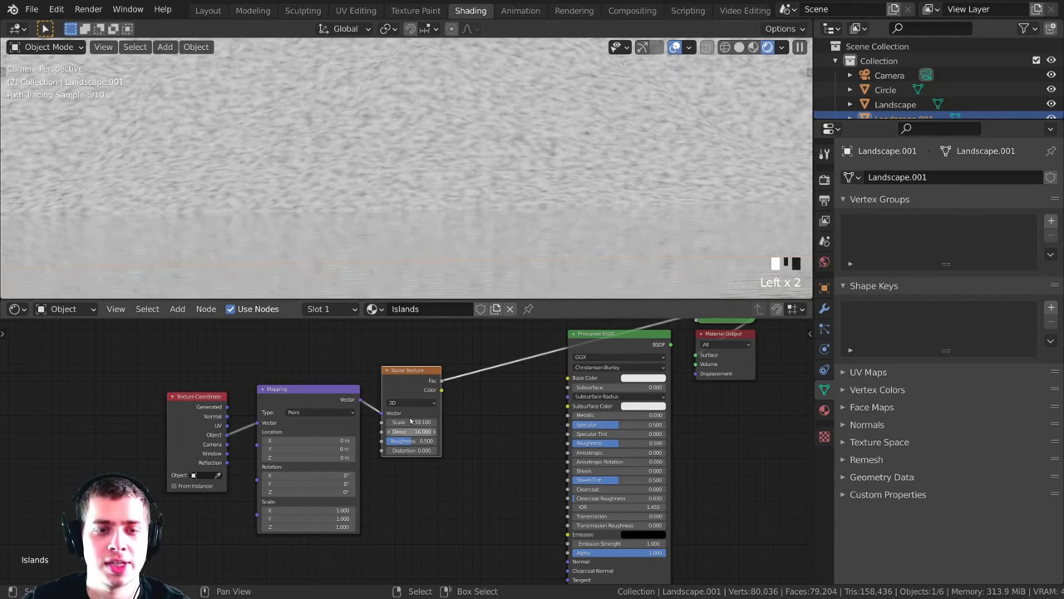
{"action": "scroll", "coordinate": [420, 442], "scroll_direction": "up", "scroll_amount": 2}
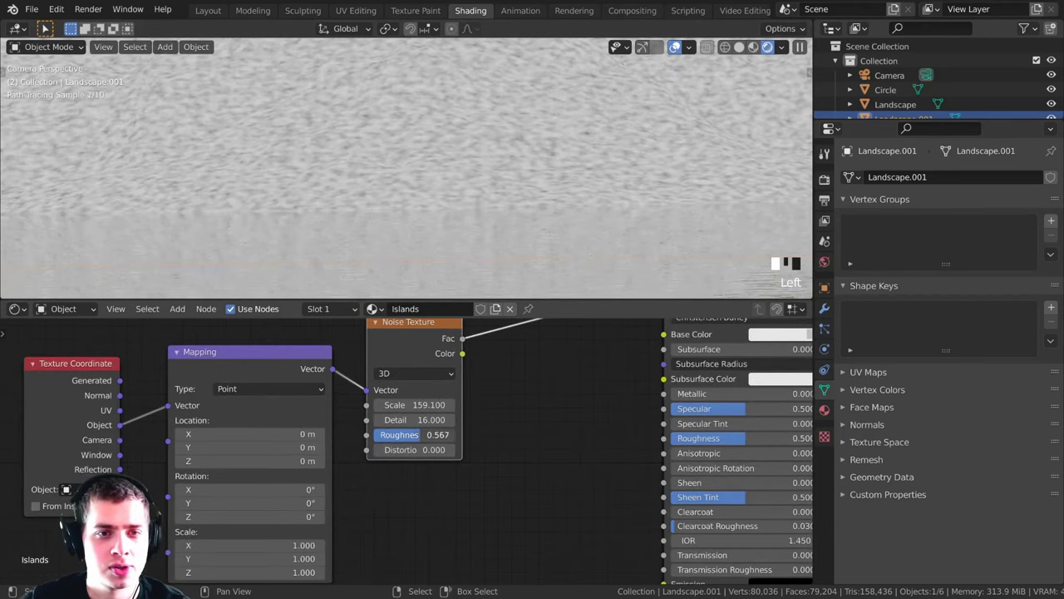
{"action": "left_click_drag", "start_coordinate": [423, 435], "coordinate": [426, 405]}
{"action": "scroll", "coordinate": [411, 218], "scroll_direction": "down", "scroll_amount": 5}
{"action": "scroll", "coordinate": [523, 182], "scroll_direction": "up", "scroll_amount": 2}
{"action": "scroll", "coordinate": [419, 350], "scroll_direction": "down", "scroll_amount": 3}
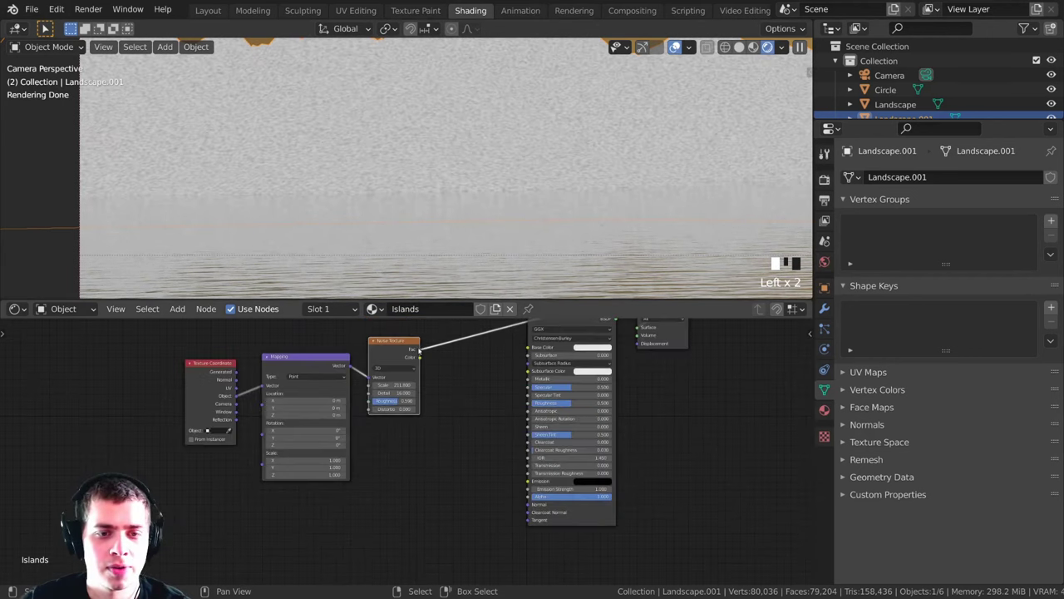
Step: Connect the noise's Fac output to the Principled BSDF's Normal input and insert a Bump node on that link
{"action": "left_click_drag", "start_coordinate": [418, 353], "coordinate": [458, 384]}
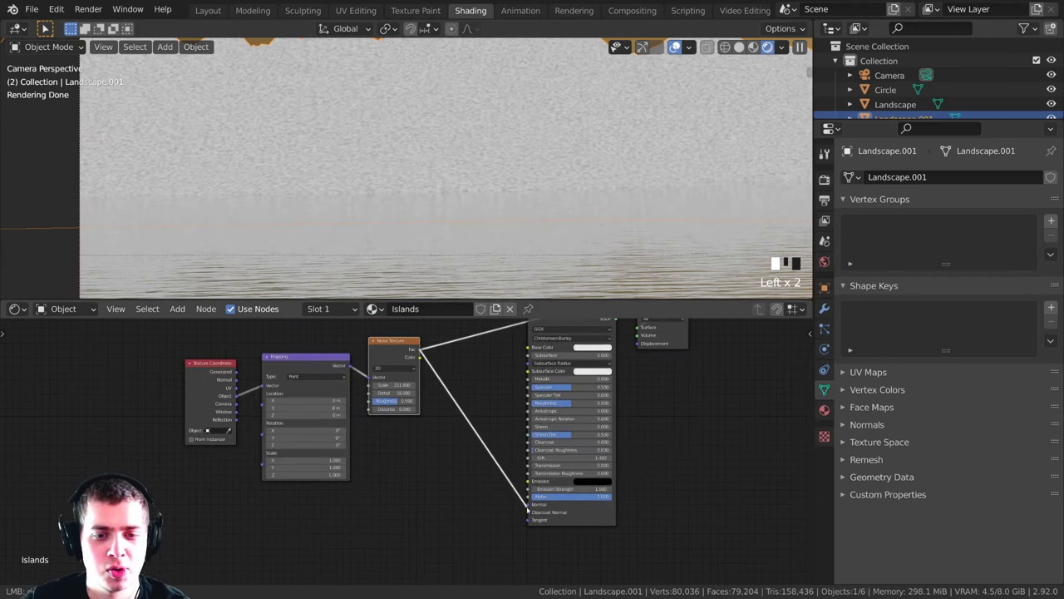
{"action": "left_click_drag", "start_coordinate": [528, 511], "coordinate": [527, 507]}
{"action": "key", "text": "shift+a"}
{"action": "left_click", "coordinate": [488, 419]}
{"action": "type", "text": "b"}
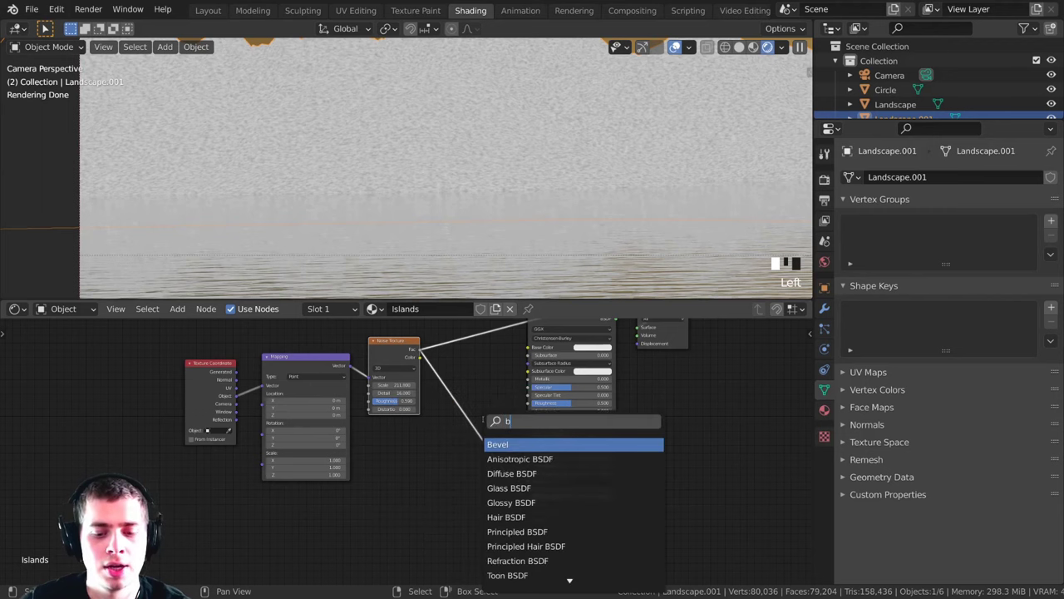
{"action": "type", "text": "u"}
{"action": "left_click", "coordinate": [512, 445]}
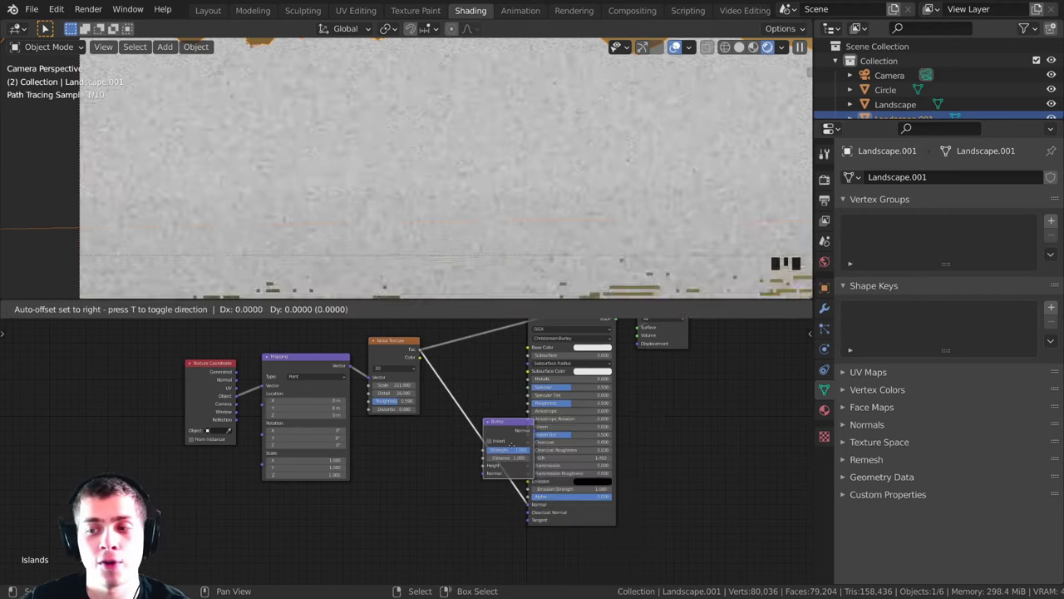
{"action": "left_click", "coordinate": [490, 450]}
Step: Move the noise link from the Bump node's Normal input to its Height input
{"action": "scroll", "coordinate": [473, 455], "scroll_direction": "up", "scroll_amount": 5}
{"action": "middle_click_drag", "start_coordinate": [471, 455], "coordinate": [500, 432]}
{"action": "left_click_drag", "start_coordinate": [501, 432], "coordinate": [510, 448]}
{"action": "scroll", "coordinate": [435, 414], "scroll_direction": "down", "scroll_amount": 4}
{"action": "middle_click_drag", "start_coordinate": [434, 414], "coordinate": [435, 424]}
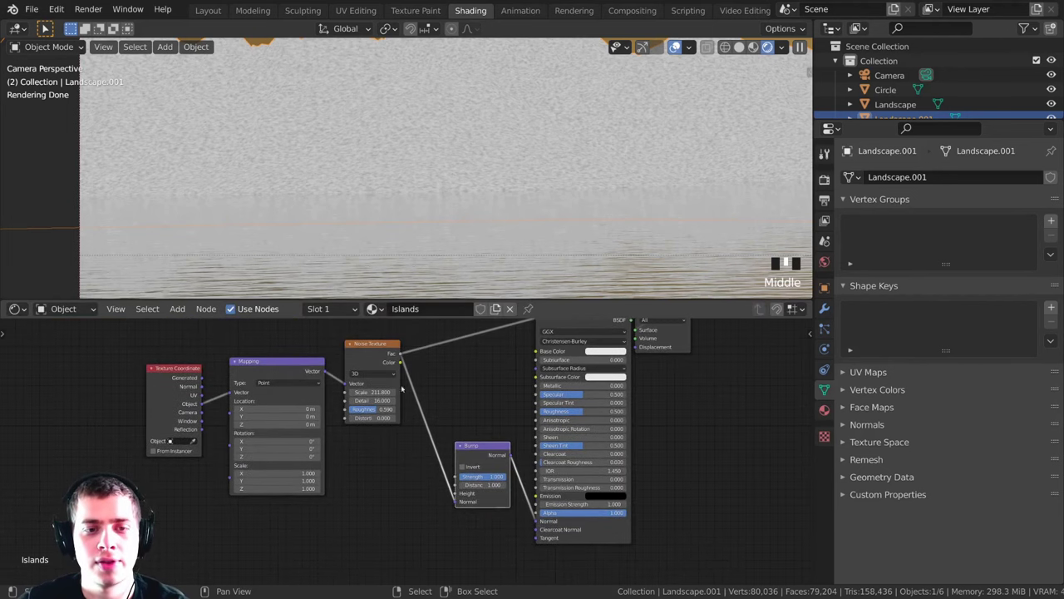
{"action": "mouse_move", "coordinate": [456, 494]}
{"action": "left_mouse_down"}
{"action": "mouse_move", "coordinate": [425, 493]}
{"action": "mouse_move", "coordinate": [455, 494]}
{"action": "left_mouse_up"}
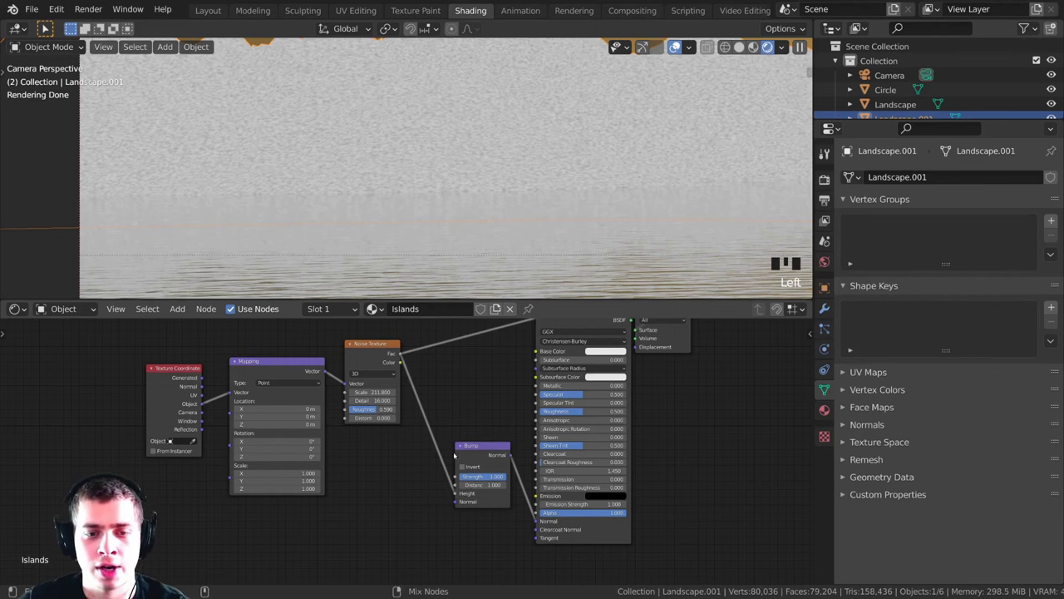
Step: Preview the Bump node's output on the mountain and switch the material output back to the Principled BSDF
{"action": "left_click", "coordinate": [456, 455], "text": "ctrl+shift"}
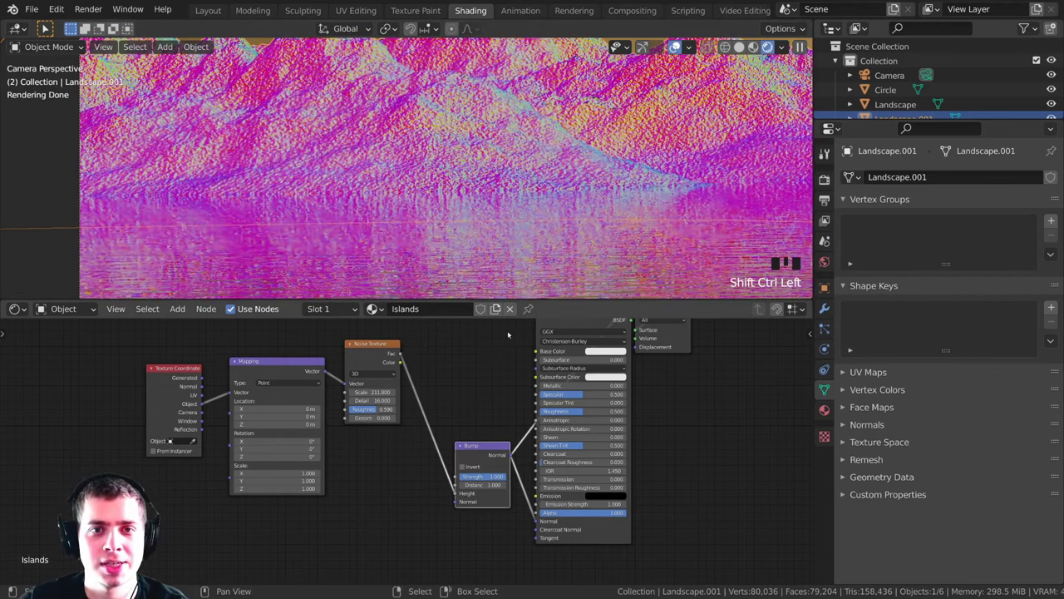
{"action": "scroll", "coordinate": [469, 363], "scroll_direction": "down", "scroll_amount": 4}
{"action": "middle_click_drag", "start_coordinate": [508, 333], "coordinate": [470, 368]}
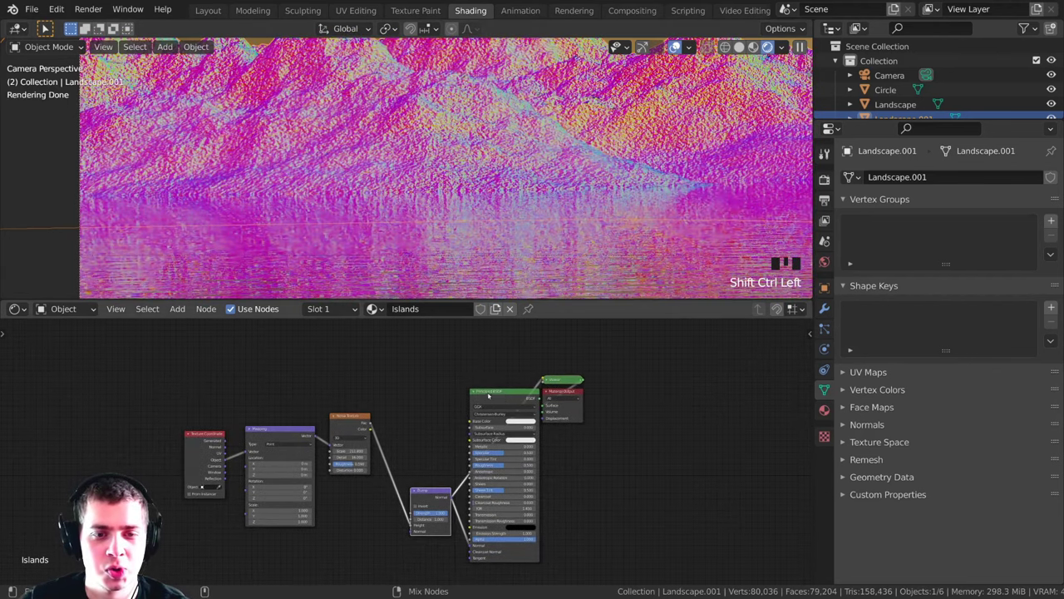
{"action": "left_click", "coordinate": [506, 396], "text": "ctrl+shift"}
{"action": "left_click_drag", "start_coordinate": [564, 392], "coordinate": [591, 393]}
{"action": "scroll", "coordinate": [542, 166], "scroll_direction": "down", "scroll_amount": 4}
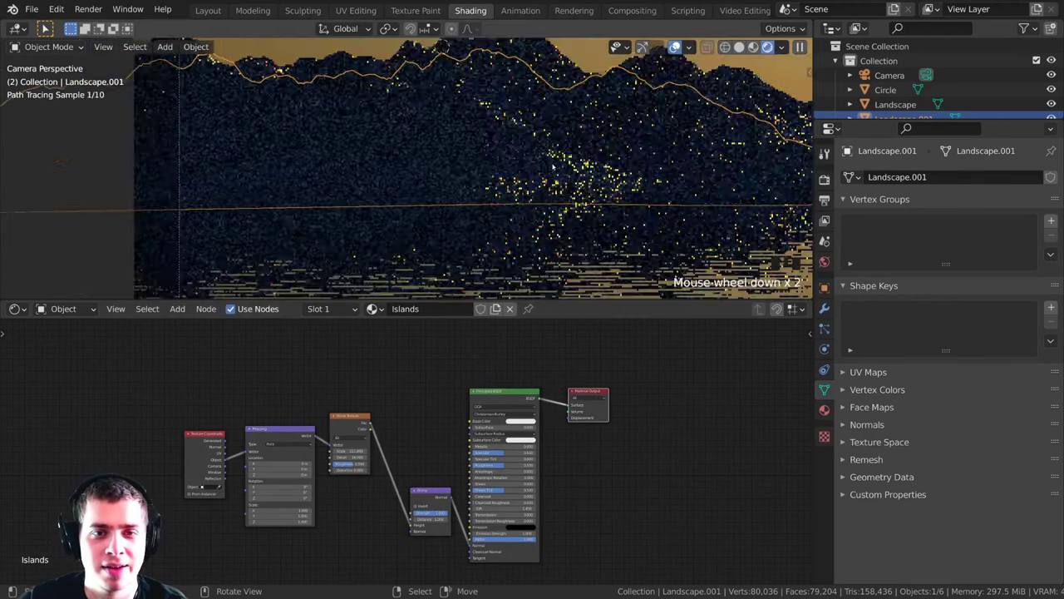
Step: Limit the viewport render to a region around the inner end of the left mountain and its reflection
{"action": "middle_click_drag", "start_coordinate": [544, 167], "coordinate": [538, 161], "text": "shift"}
{"action": "scroll", "coordinate": [649, 173], "scroll_direction": "down", "scroll_amount": 2}
{"action": "middle_click_drag", "start_coordinate": [653, 175], "coordinate": [385, 183], "text": "shift"}
{"action": "key", "text": "ctrl+b"}
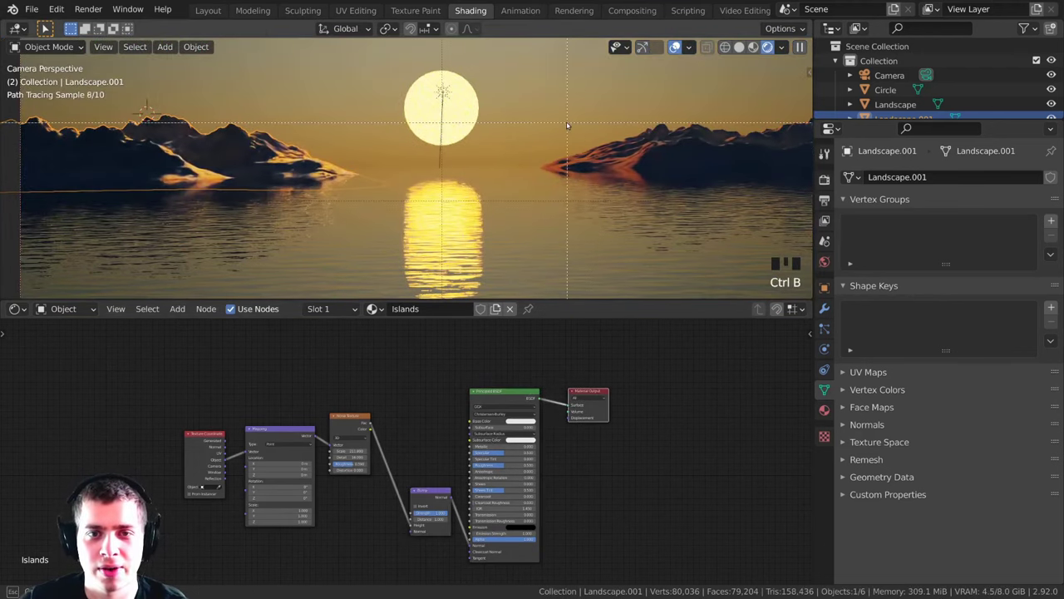
{"action": "left_click_drag", "start_coordinate": [568, 126], "coordinate": [653, 190]}
{"action": "key", "text": "ctrl+b"}
{"action": "left_click_drag", "start_coordinate": [341, 115], "coordinate": [172, 208]}
{"action": "scroll", "coordinate": [287, 177], "scroll_direction": "up", "scroll_amount": 5}
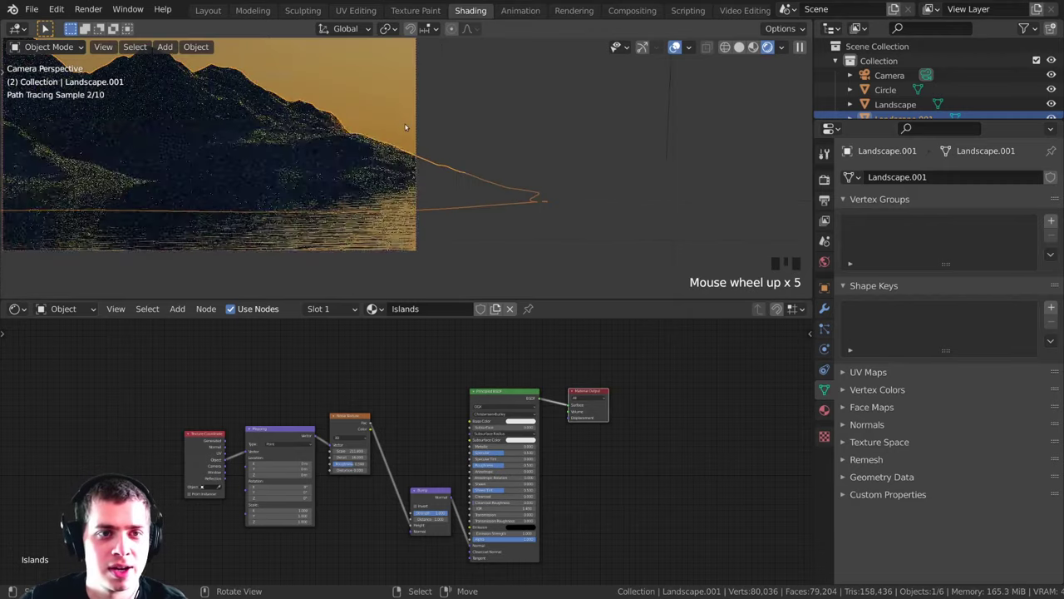
{"action": "middle_click_drag", "start_coordinate": [312, 156], "coordinate": [485, 158], "text": "shift"}
{"action": "scroll", "coordinate": [523, 501], "scroll_direction": "up", "scroll_amount": 4}
Step: Try a Bump strength of 0.2 and settle on 0.1
{"action": "middle_click_drag", "start_coordinate": [473, 515], "coordinate": [470, 404]}
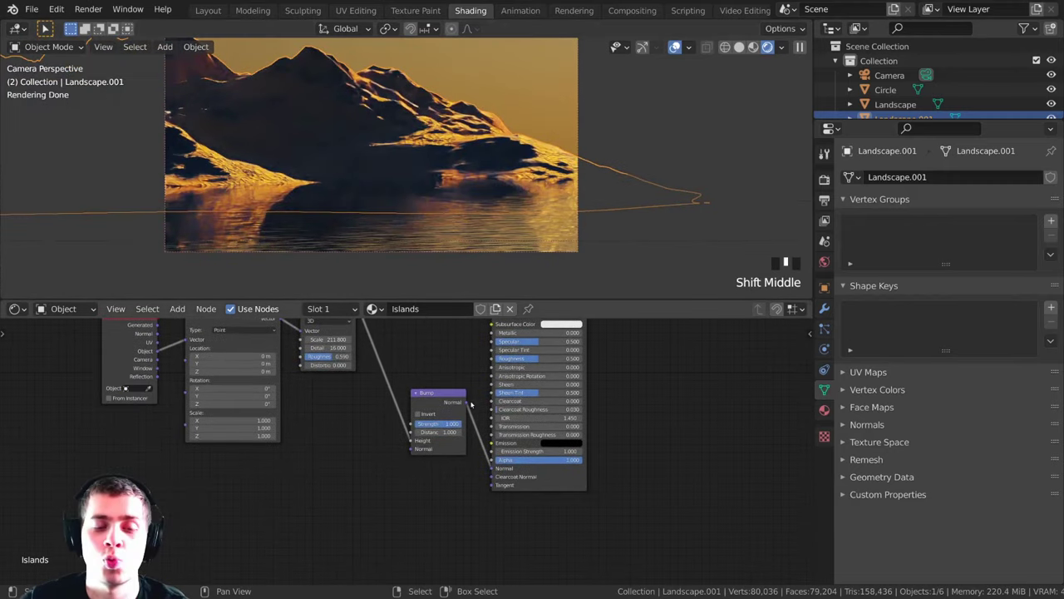
{"action": "scroll", "coordinate": [467, 402], "scroll_direction": "up", "scroll_amount": 6}
{"action": "scroll", "coordinate": [395, 135], "scroll_direction": "up", "scroll_amount": 2}
{"action": "scroll", "coordinate": [395, 135], "scroll_direction": "up", "scroll_amount": 1}
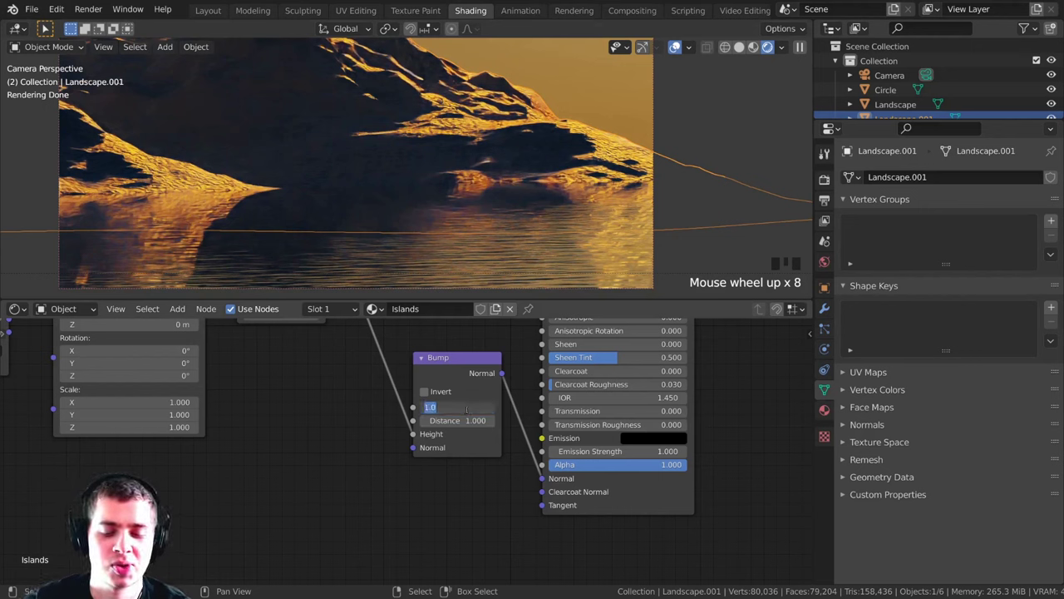
{"action": "type", "text": ".2"}
{"action": "left_click", "coordinate": [578, 372]}
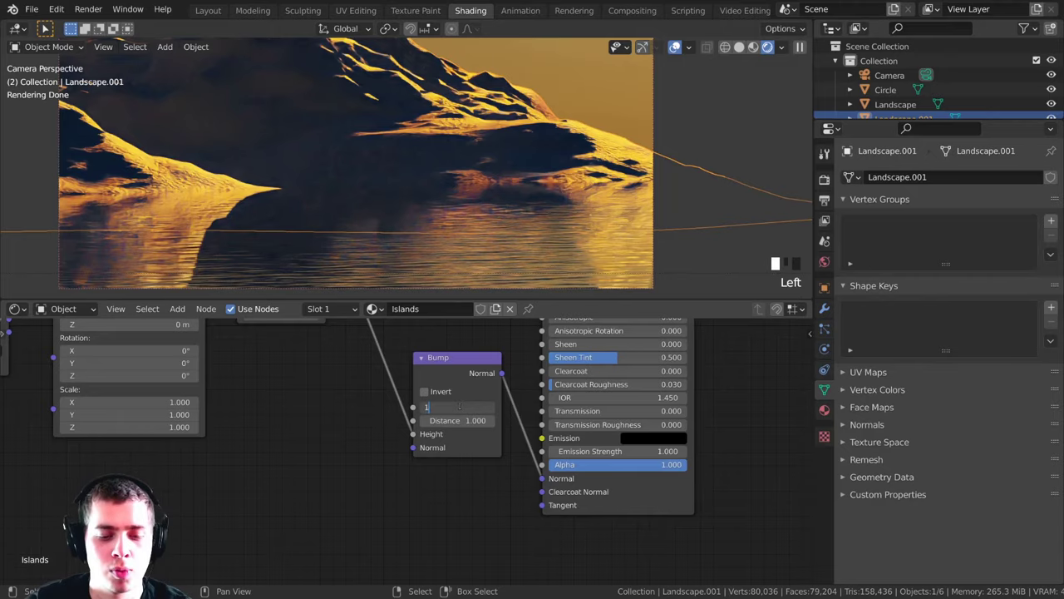
{"action": "key", "text": "Return"}
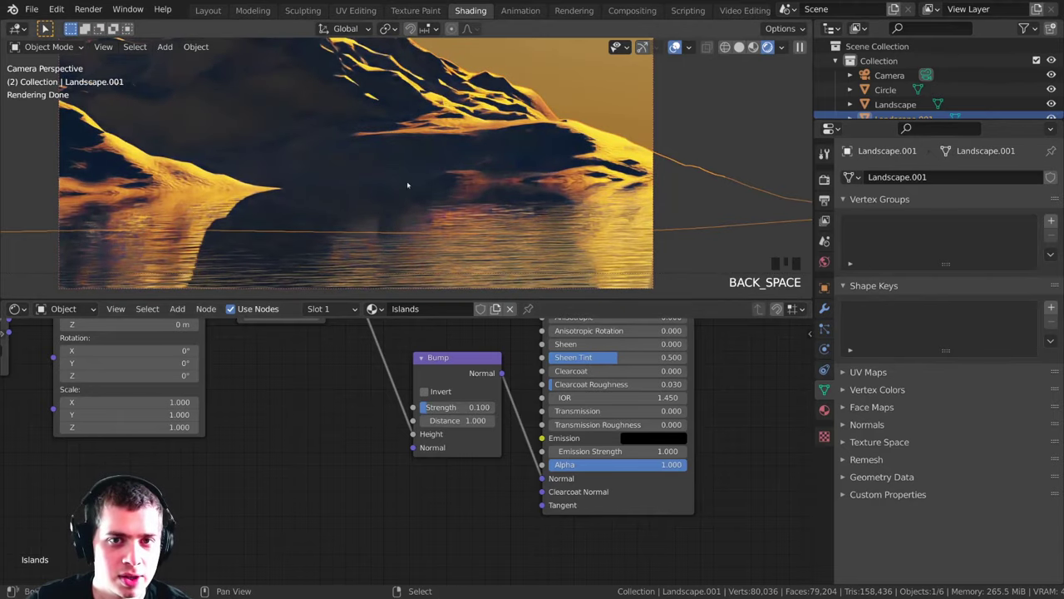
Step: Check the softened bump on the mountain and connect the Noise Texture's Fac output to the Principled BSDF's Base Color
{"action": "scroll", "coordinate": [407, 184], "scroll_direction": "up", "scroll_amount": 2}
{"action": "scroll", "coordinate": [380, 158], "scroll_direction": "down", "scroll_amount": 7}
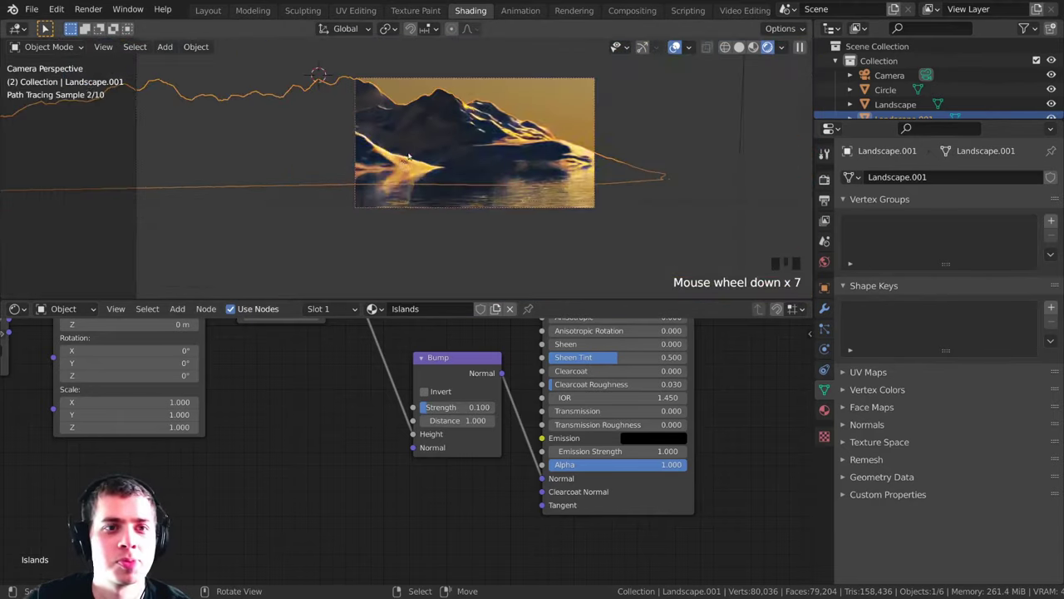
{"action": "middle_click_drag", "start_coordinate": [482, 188], "coordinate": [468, 210], "text": "shift"}
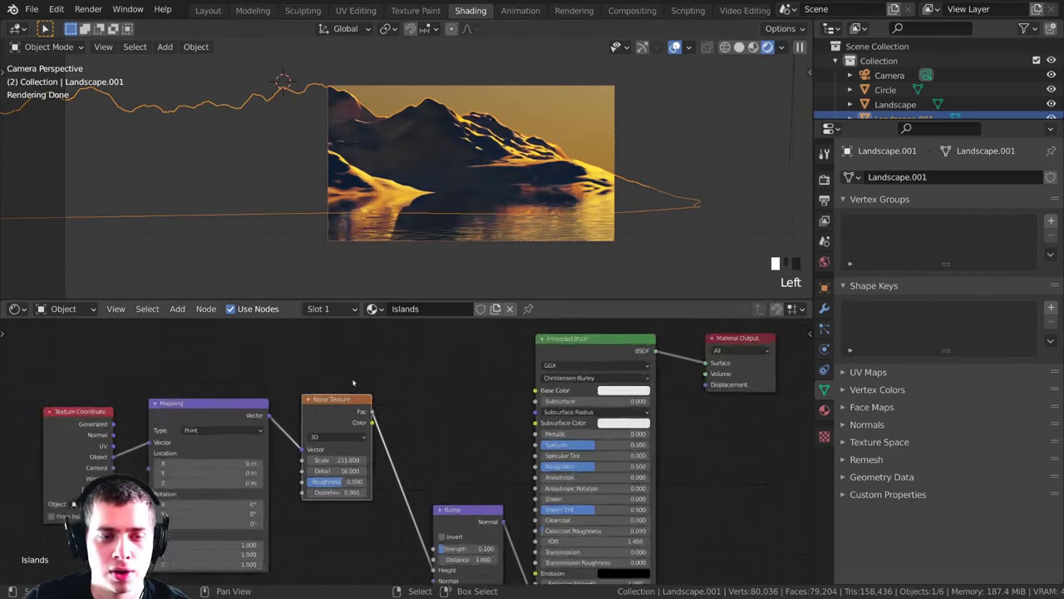
{"action": "scroll", "coordinate": [354, 384], "scroll_direction": "up", "scroll_amount": 2}
{"action": "left_click", "coordinate": [340, 408]}
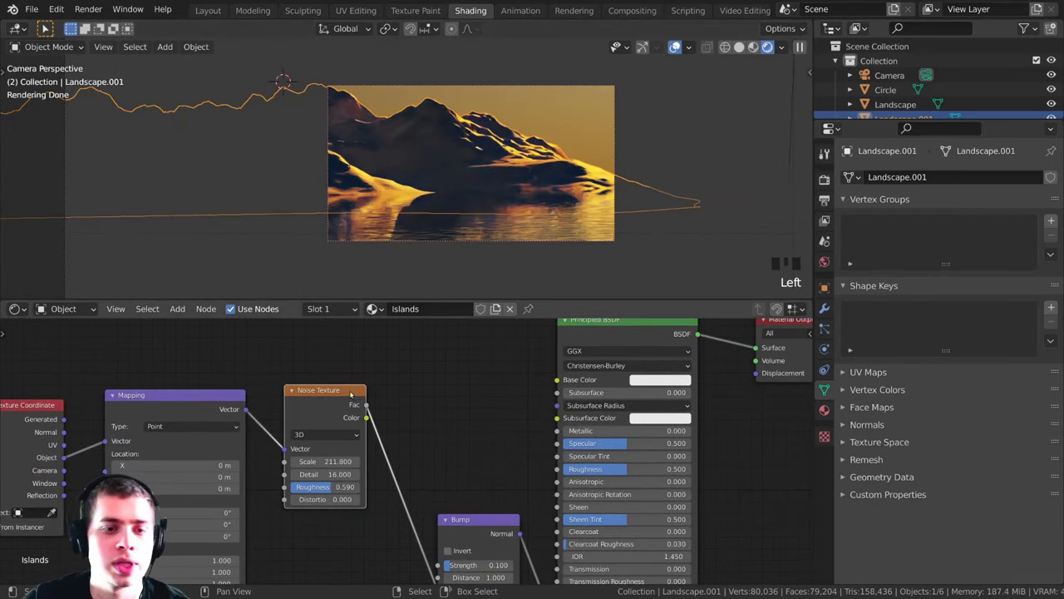
{"action": "left_click_drag", "start_coordinate": [367, 405], "coordinate": [368, 339]}
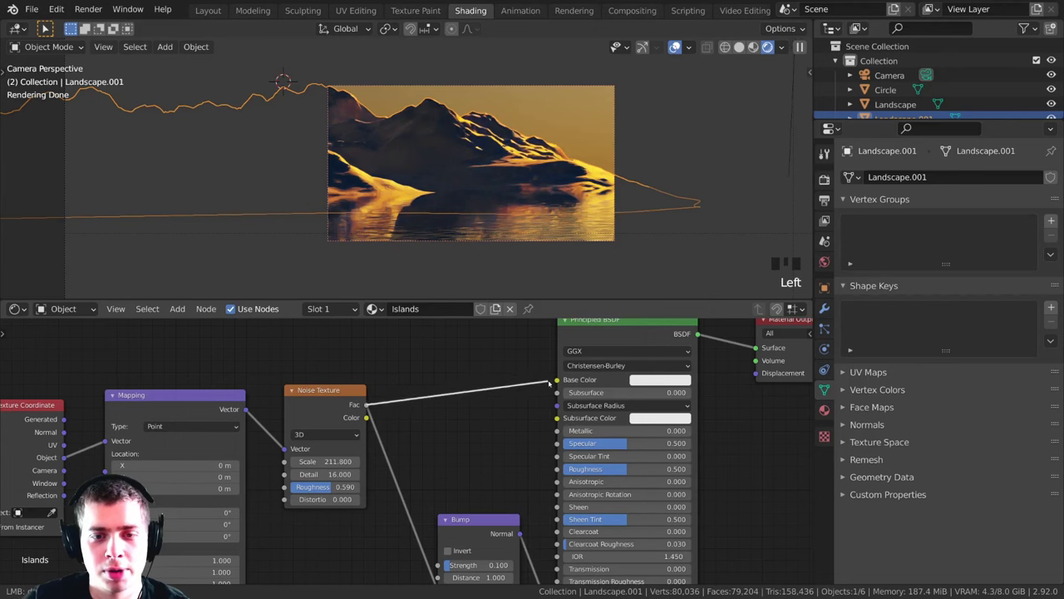
{"action": "left_click_drag", "start_coordinate": [556, 384], "coordinate": [556, 382]}
{"action": "scroll", "coordinate": [453, 406], "scroll_direction": "up", "scroll_amount": 3}
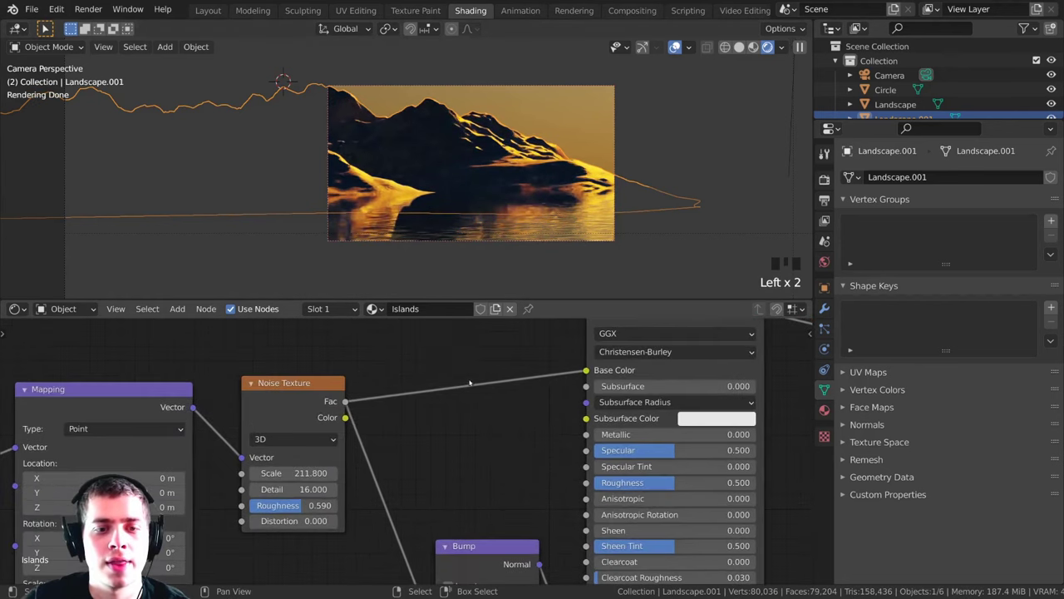
Step: Insert a ColorRamp node between the Noise Texture and Base Color, and preview its output on the mountain
{"action": "scroll", "coordinate": [408, 449], "scroll_direction": "down", "scroll_amount": 5}
{"action": "middle_click_drag", "start_coordinate": [402, 441], "coordinate": [409, 452]}
{"action": "left_click_drag", "start_coordinate": [360, 423], "coordinate": [347, 426]}
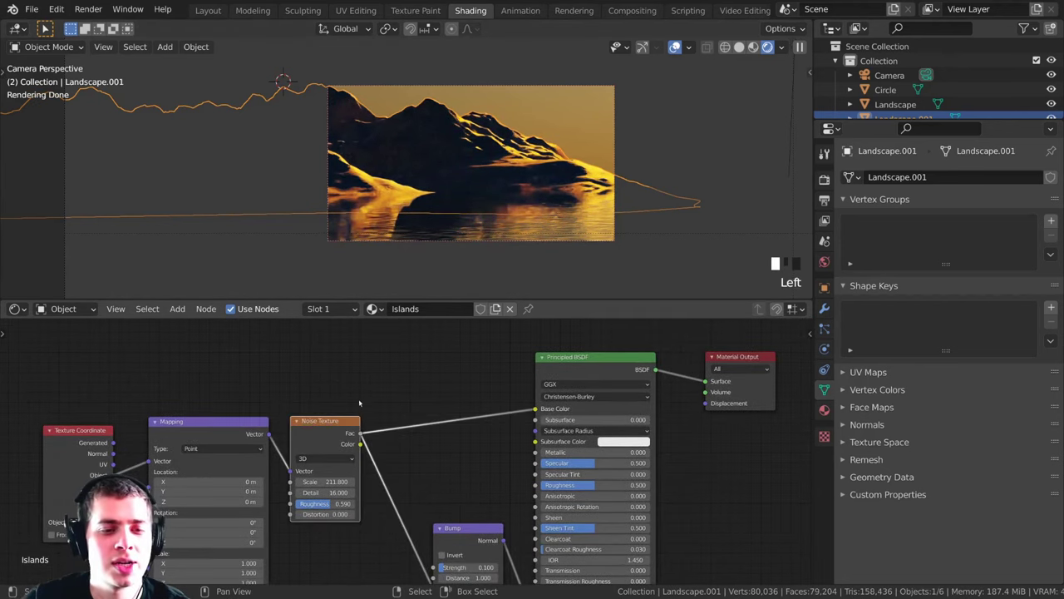
{"action": "key", "text": "shift+a"}
{"action": "left_click", "coordinate": [340, 372]}
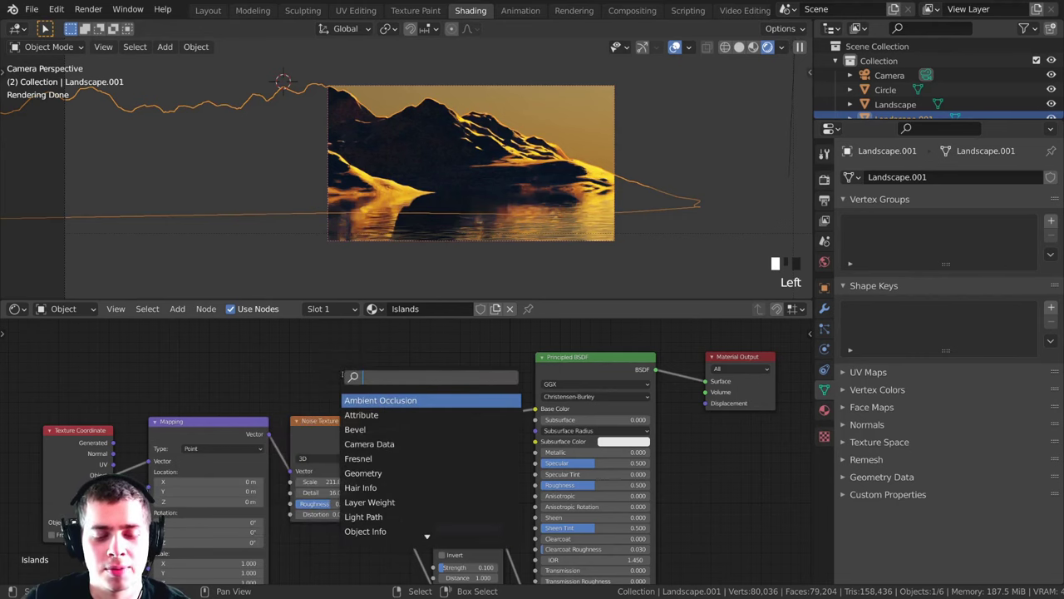
{"action": "type", "text": "col"}
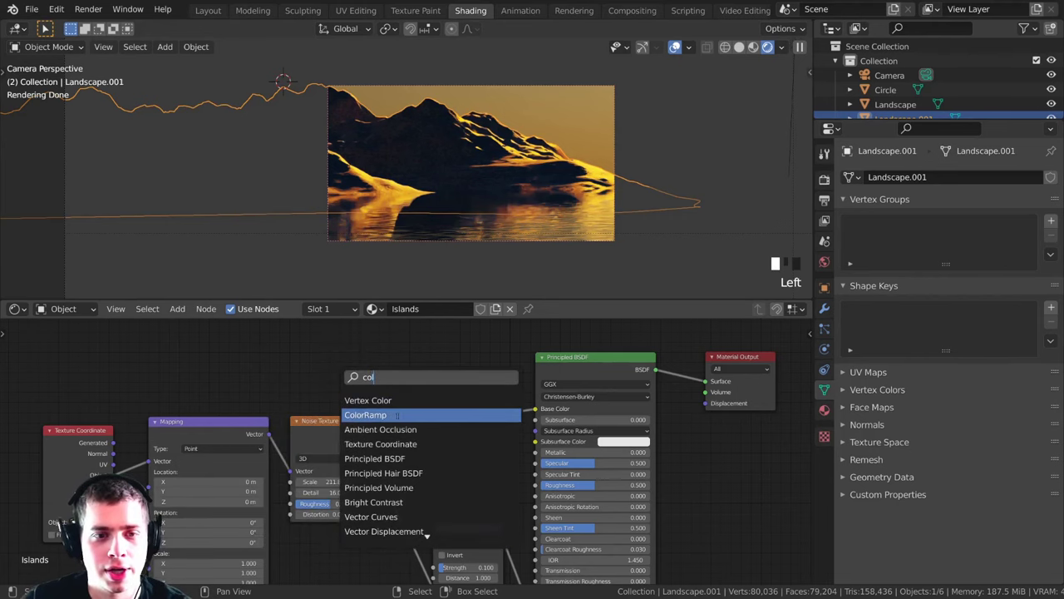
{"action": "left_click", "coordinate": [396, 415]}
{"action": "left_click", "coordinate": [461, 372]}
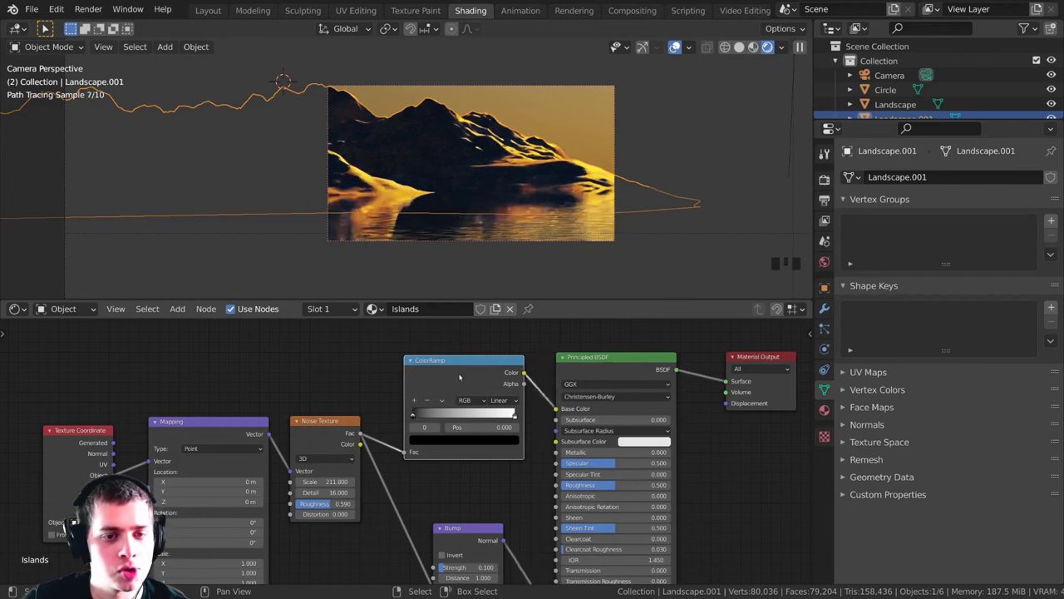
{"action": "left_click", "coordinate": [489, 389], "text": "ctrl+shift"}
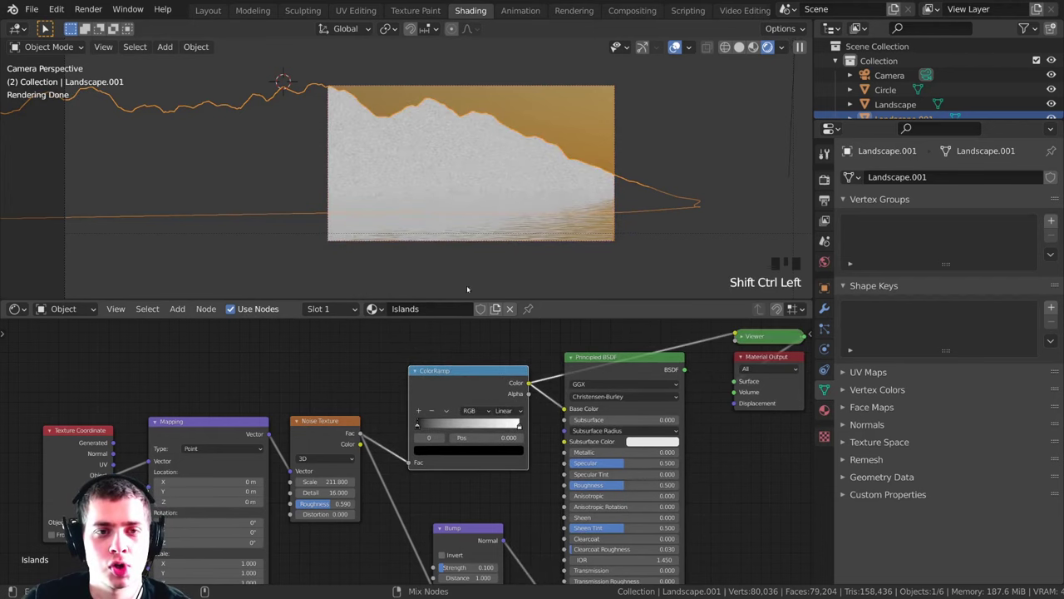
Step: Change the ColorRamp's white stop to a light tan color
{"action": "scroll", "coordinate": [480, 221], "scroll_direction": "up", "scroll_amount": 2}
{"action": "scroll", "coordinate": [494, 418], "scroll_direction": "up", "scroll_amount": 1}
{"action": "scroll", "coordinate": [494, 418], "scroll_direction": "up", "scroll_amount": 1}
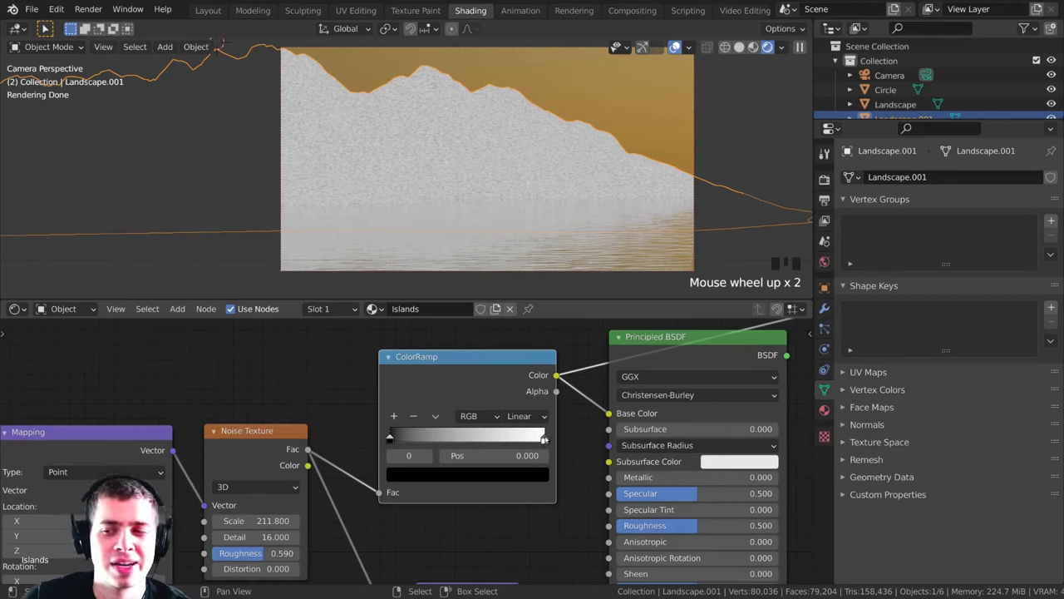
{"action": "left_click", "coordinate": [543, 439]}
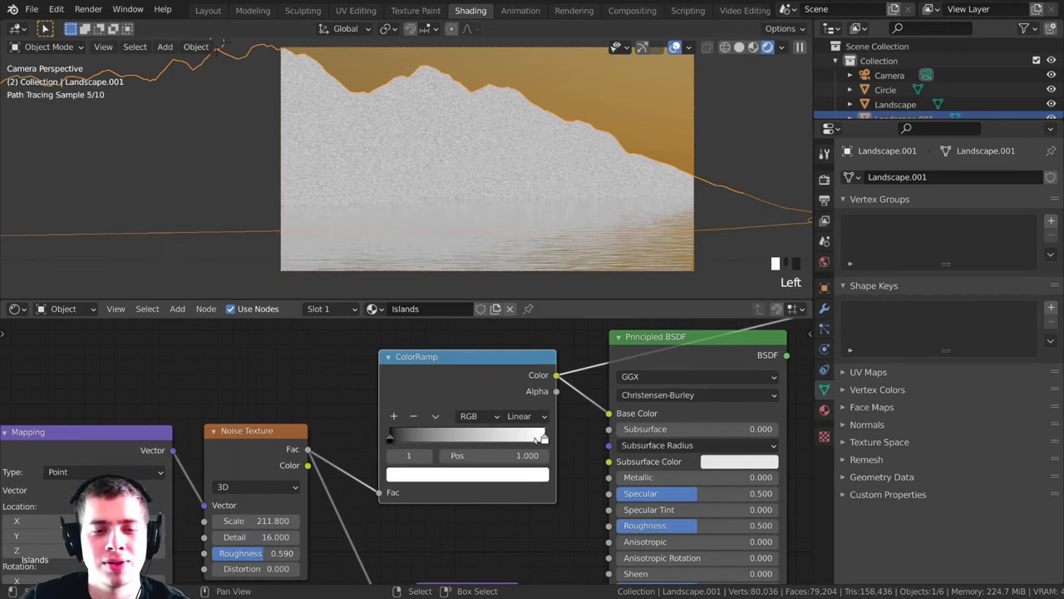
{"action": "left_click", "coordinate": [499, 477]}
{"action": "left_click", "coordinate": [445, 332]}
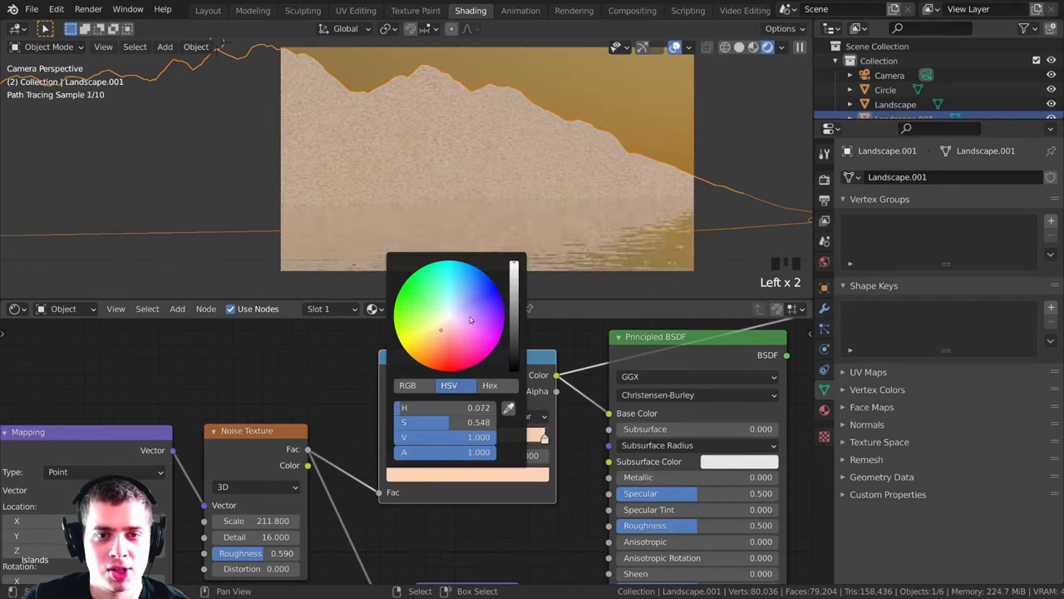
{"action": "scroll", "coordinate": [445, 332], "scroll_direction": "down", "scroll_amount": 4}
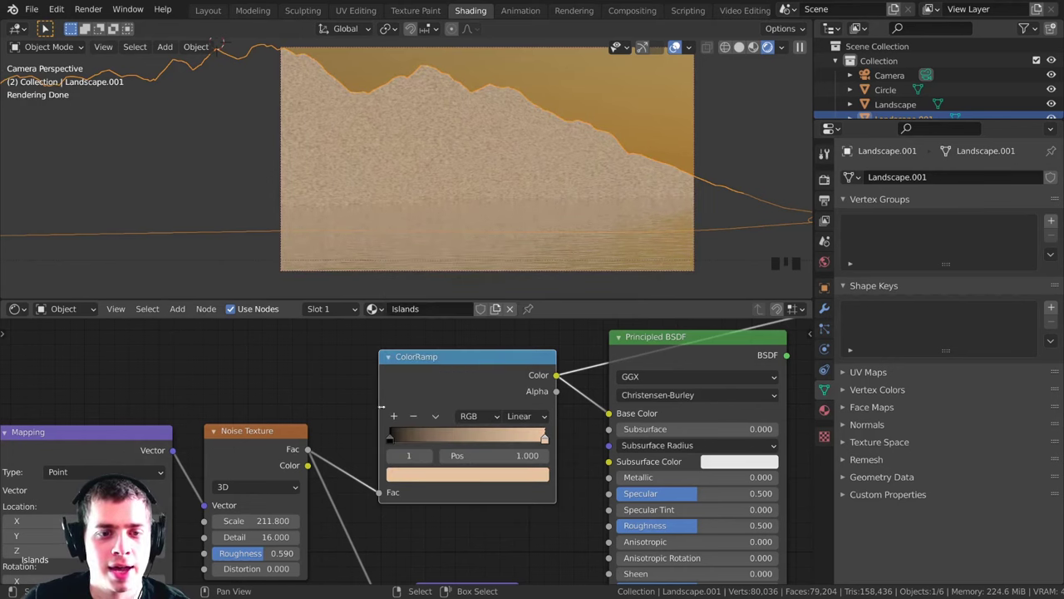
Step: Change the ColorRamp's black stop to a dark brown with hue 0.044, saturation 0.757 and value 0.073
{"action": "left_click", "coordinate": [392, 435]}
{"action": "left_click", "coordinate": [419, 475]}
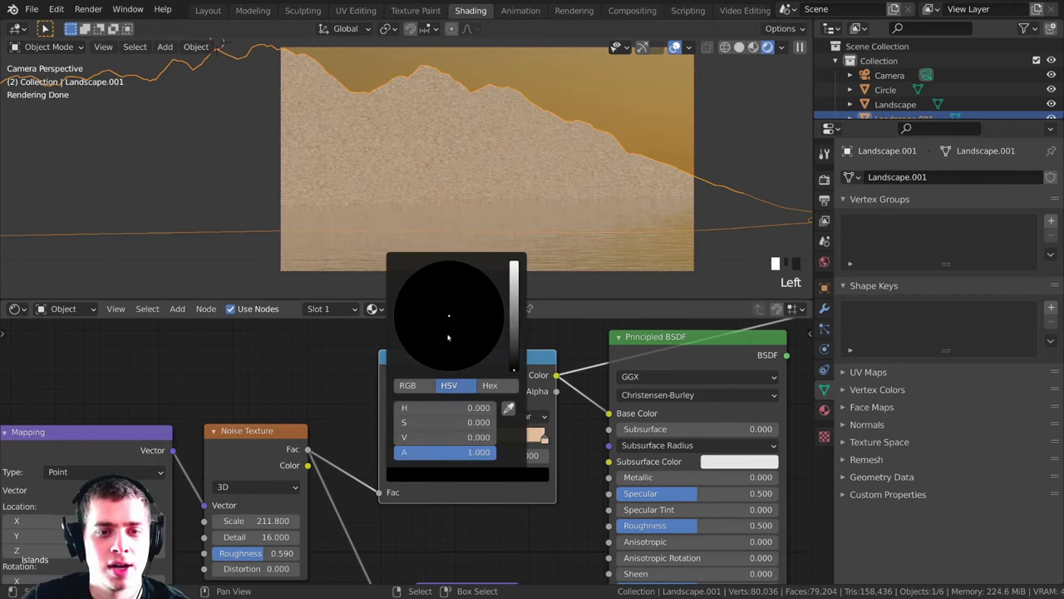
{"action": "left_click", "coordinate": [514, 340]}
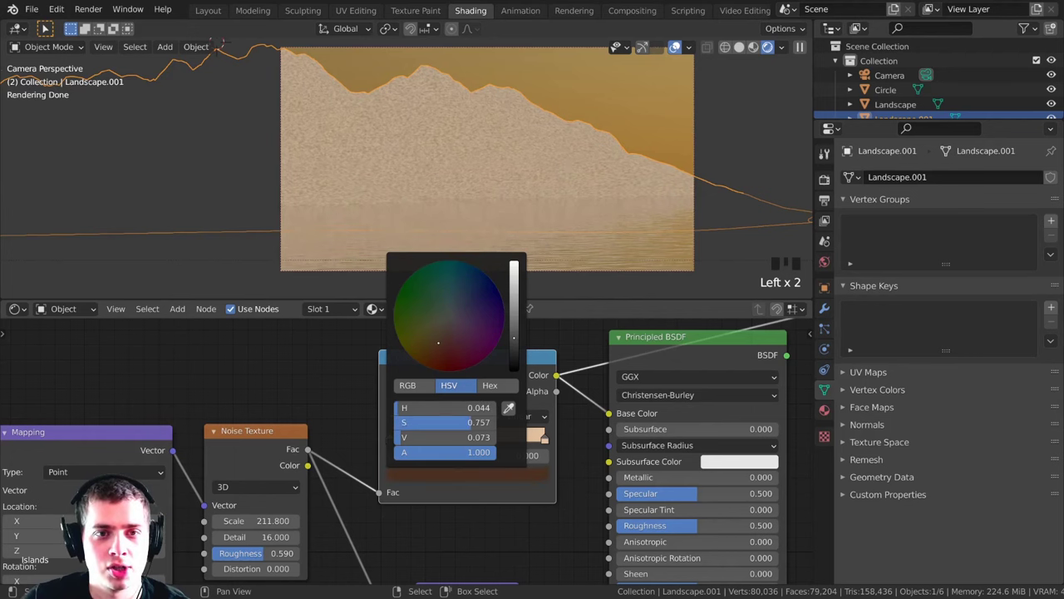
{"action": "scroll", "coordinate": [508, 199], "scroll_direction": "up", "scroll_amount": 4}
Step: Route the Principled BSDF back to the Material Output and expand the render region to cover the whole camera view
{"action": "scroll", "coordinate": [528, 400], "scroll_direction": "down", "scroll_amount": 3}
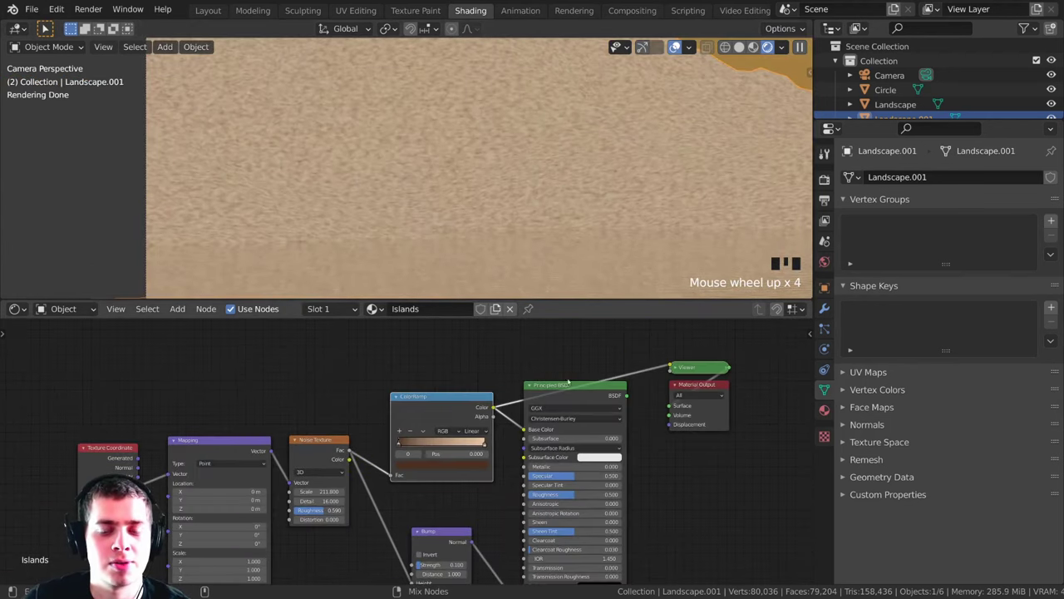
{"action": "left_click", "coordinate": [569, 382], "text": "ctrl+shift"}
{"action": "scroll", "coordinate": [436, 152], "scroll_direction": "down", "scroll_amount": 6}
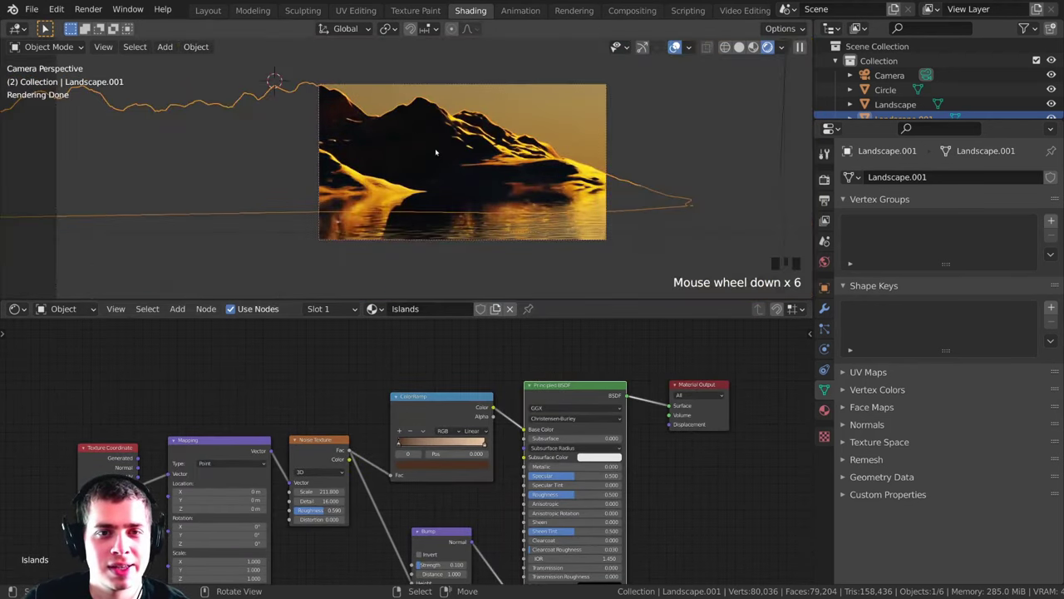
{"action": "scroll", "coordinate": [435, 152], "scroll_direction": "down", "scroll_amount": 12}
{"action": "key", "text": "ctrl+b"}
{"action": "left_click_drag", "start_coordinate": [645, 73], "coordinate": [334, 267]}
{"action": "scroll", "coordinate": [408, 179], "scroll_direction": "up", "scroll_amount": 5}
{"action": "key", "text": "a"}
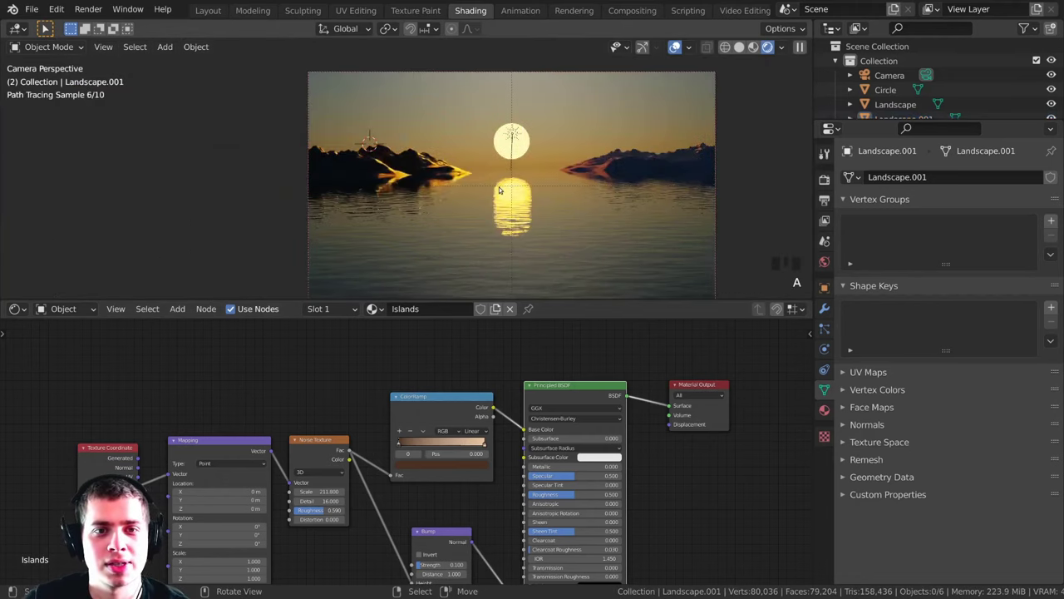
Step: Select the sun light and set its strength to 1
{"action": "scroll", "coordinate": [499, 190], "scroll_direction": "up", "scroll_amount": 2}
{"action": "right_click", "coordinate": [453, 128]}
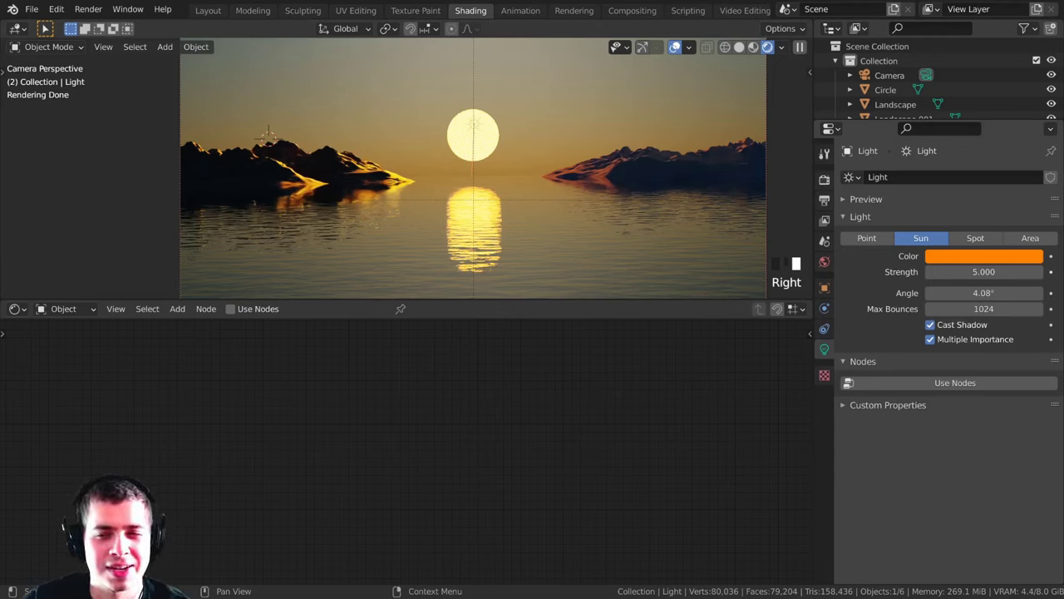
{"action": "left_click", "coordinate": [984, 272]}
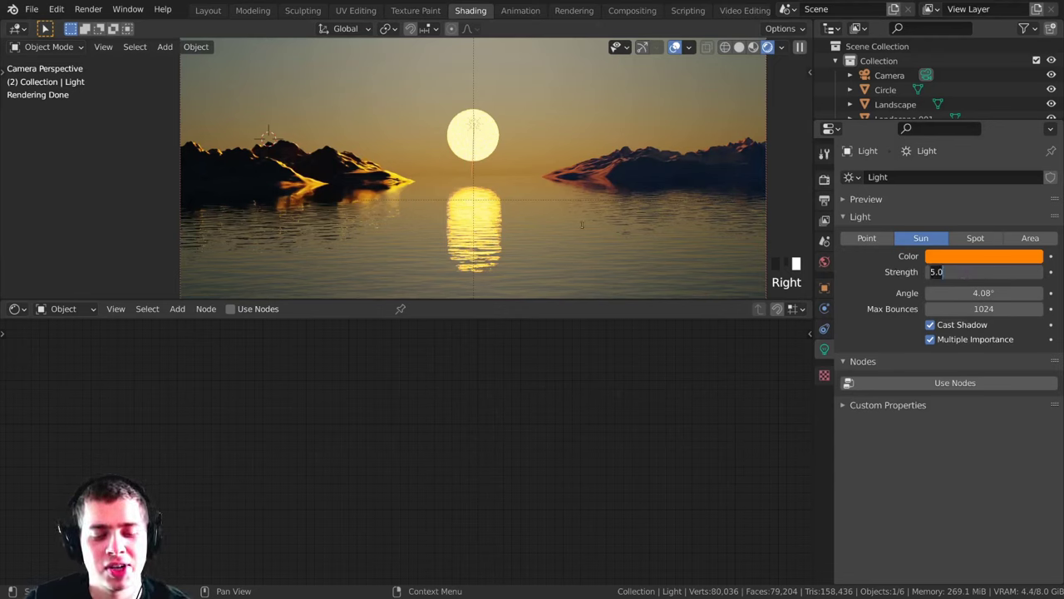
{"action": "type", "text": "1"}
{"action": "key", "text": "Return"}
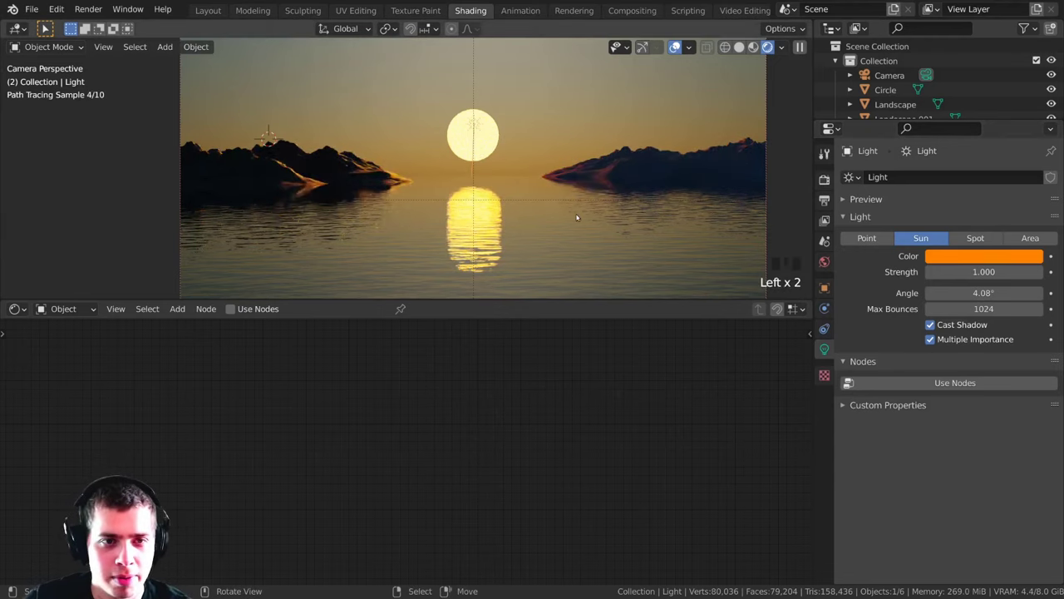
{"action": "scroll", "coordinate": [577, 218], "scroll_direction": "up", "scroll_amount": 3}
{"action": "middle_click_drag", "start_coordinate": [534, 190], "coordinate": [607, 155], "text": "shift"}
{"action": "scroll", "coordinate": [607, 154], "scroll_direction": "down", "scroll_amount": 1}
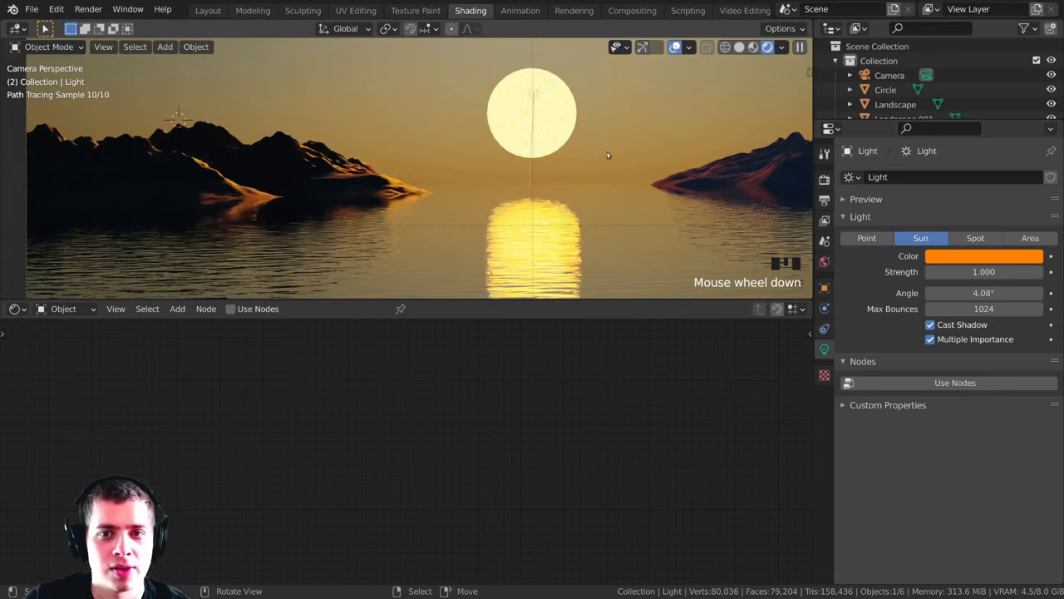
{"action": "scroll", "coordinate": [607, 155], "scroll_direction": "down", "scroll_amount": 1}
Step: Assign the existing Islands material to the right mountain and deselect everything
{"action": "right_click", "coordinate": [329, 178]}
{"action": "right_click", "coordinate": [341, 175]}
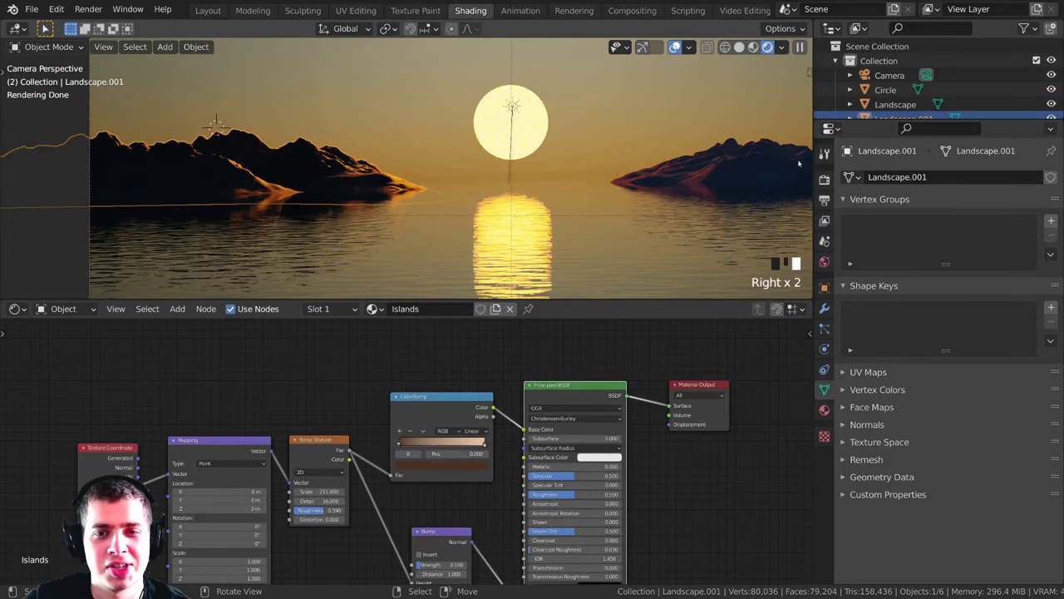
{"action": "right_click", "coordinate": [757, 177]}
{"action": "middle_click_drag", "start_coordinate": [790, 173], "coordinate": [380, 327], "text": "shift"}
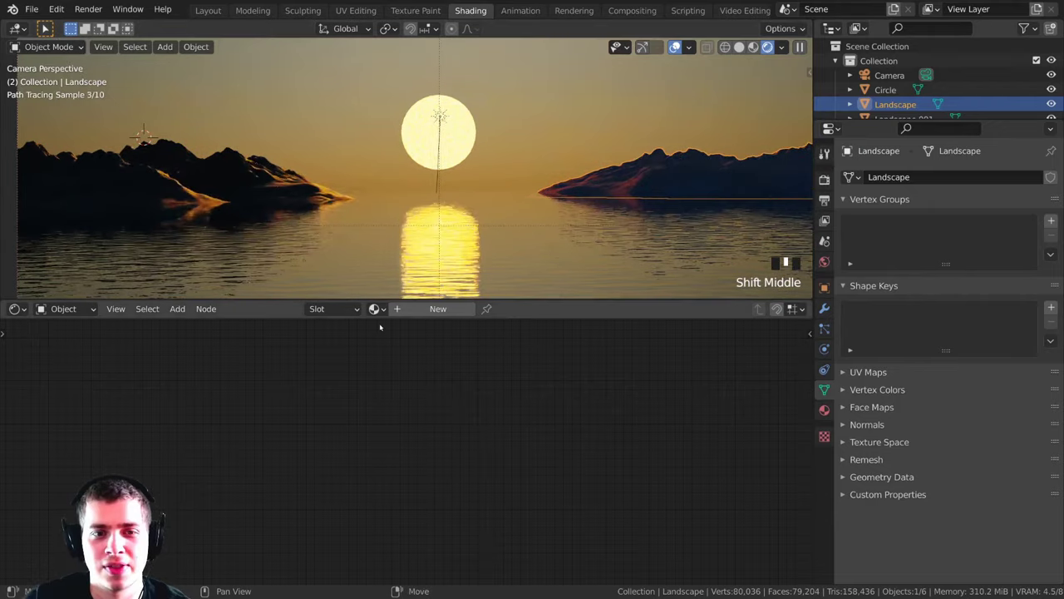
{"action": "left_click", "coordinate": [374, 308]}
{"action": "left_click", "coordinate": [397, 331]}
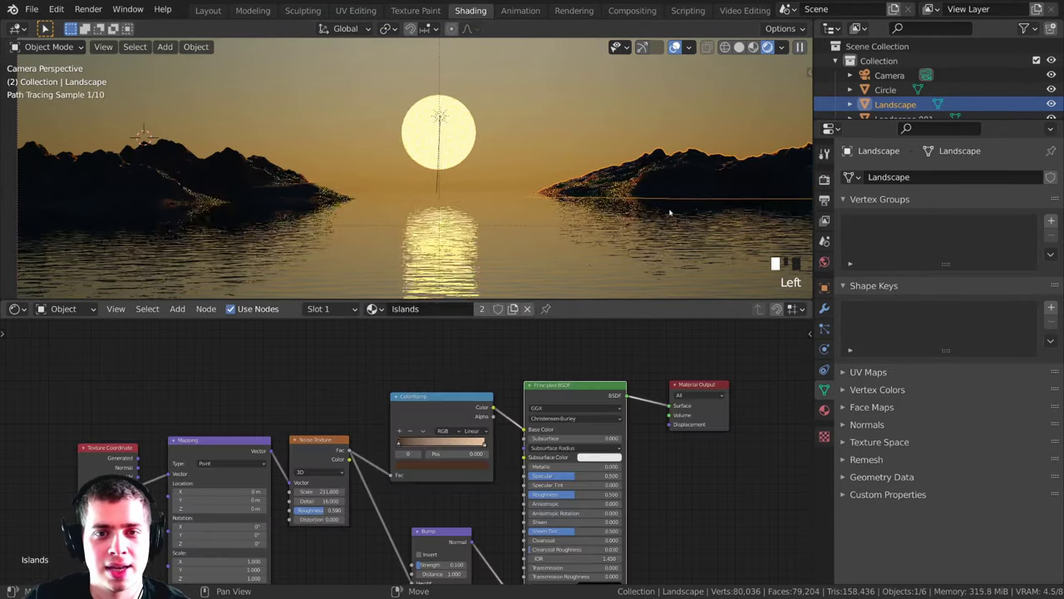
{"action": "key", "text": "alt+a"}
Step: Examine the Islands material's lighting and color on the right mountain up close and from the full view
{"action": "middle_click_drag", "start_coordinate": [584, 218], "coordinate": [588, 236], "text": "shift"}
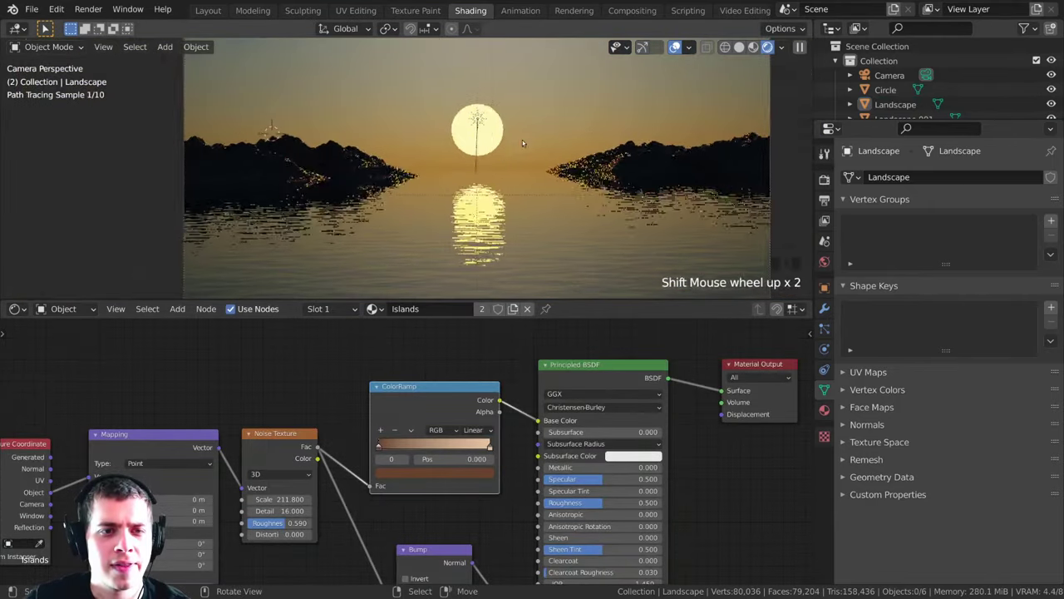
{"action": "scroll", "coordinate": [522, 140], "scroll_direction": "up", "scroll_amount": 1}
{"action": "middle_click_drag", "start_coordinate": [707, 143], "coordinate": [533, 155], "text": "shift"}
{"action": "scroll", "coordinate": [537, 156], "scroll_direction": "up", "scroll_amount": 1}
{"action": "scroll", "coordinate": [535, 154], "scroll_direction": "up", "scroll_amount": 3}
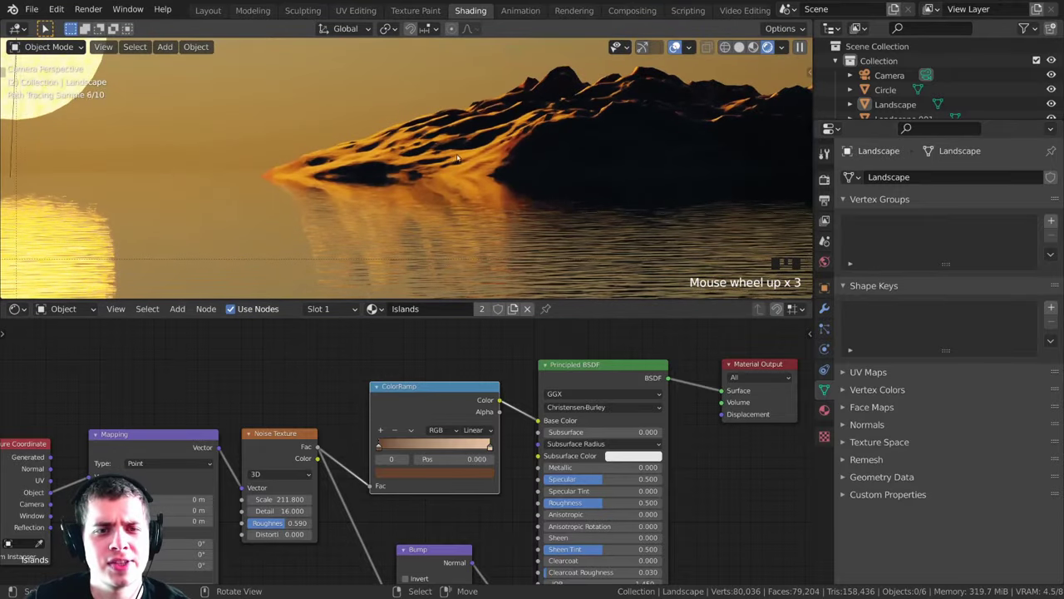
{"action": "scroll", "coordinate": [402, 161], "scroll_direction": "down", "scroll_amount": 4}
{"action": "middle_click_drag", "start_coordinate": [401, 161], "coordinate": [556, 226], "text": "shift"}
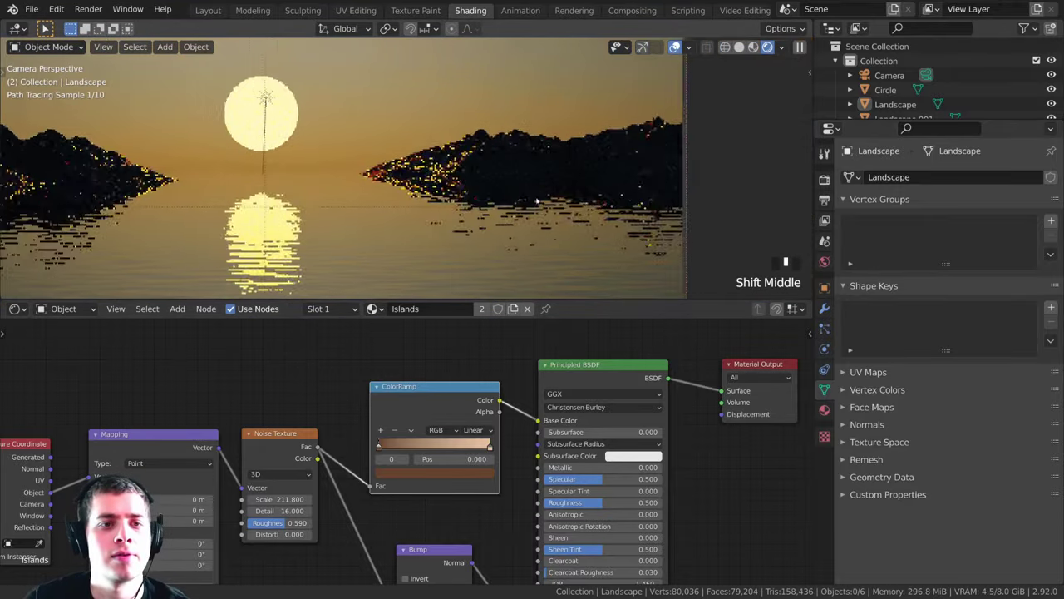
Step: Try a Principled BSDF Roughness of 0.64 for the Islands material and settle on 0.583
{"action": "mouse_move", "coordinate": [603, 502]}
{"action": "left_mouse_down"}
{"action": "mouse_move", "coordinate": [561, 503]}
{"action": "mouse_move", "coordinate": [634, 502]}
{"action": "mouse_move", "coordinate": [619, 503]}
{"action": "left_mouse_up"}
{"action": "scroll", "coordinate": [435, 174], "scroll_direction": "up", "scroll_amount": 6}
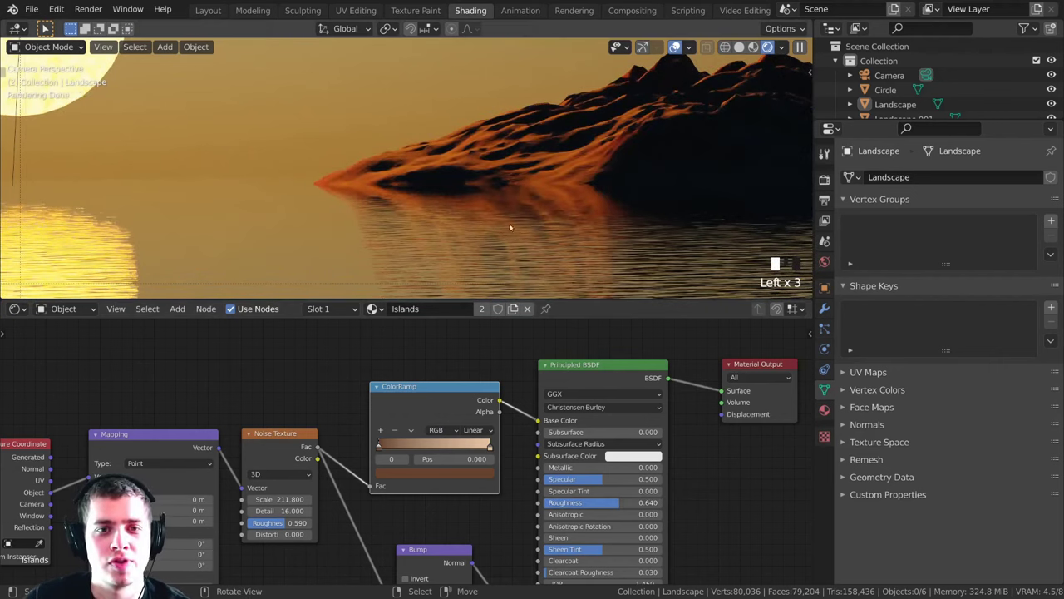
{"action": "scroll", "coordinate": [499, 188], "scroll_direction": "down", "scroll_amount": 7}
{"action": "middle_click_drag", "start_coordinate": [465, 179], "coordinate": [586, 193], "text": "shift"}
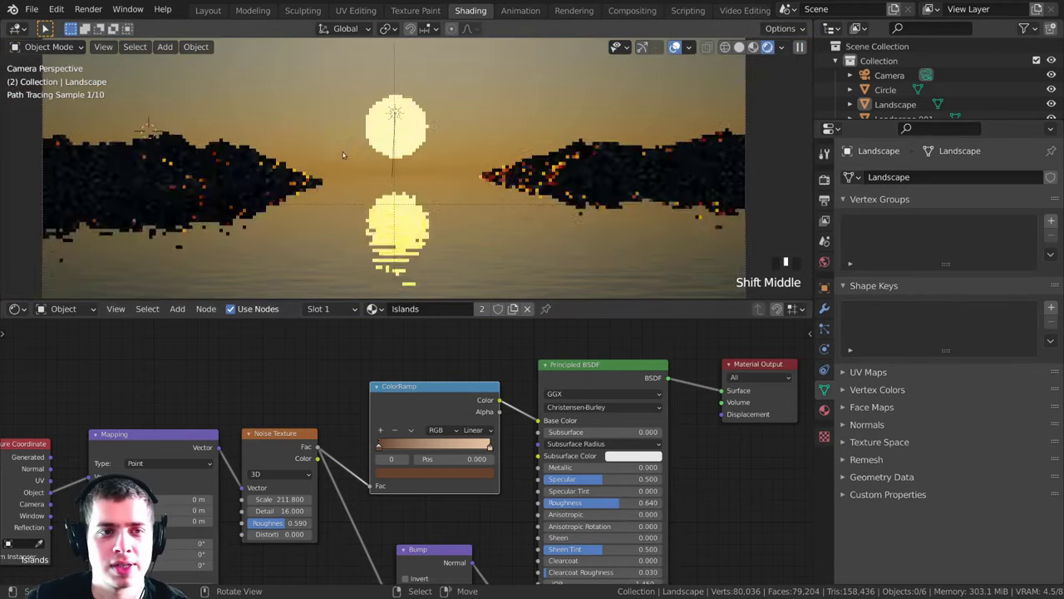
{"action": "scroll", "coordinate": [305, 138], "scroll_direction": "up", "scroll_amount": 5}
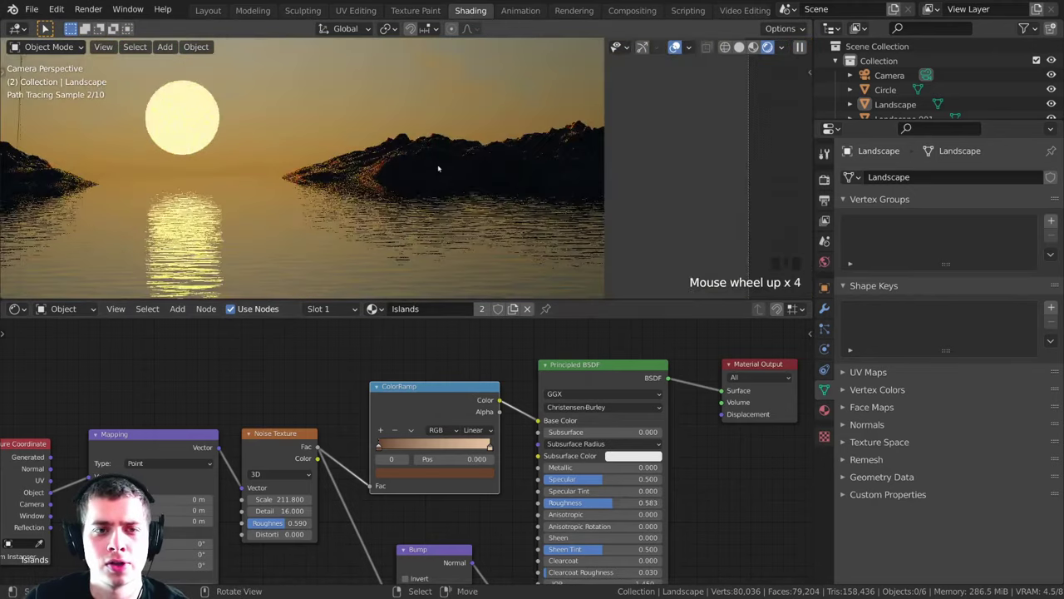
{"action": "scroll", "coordinate": [525, 174], "scroll_direction": "up", "scroll_amount": 3}
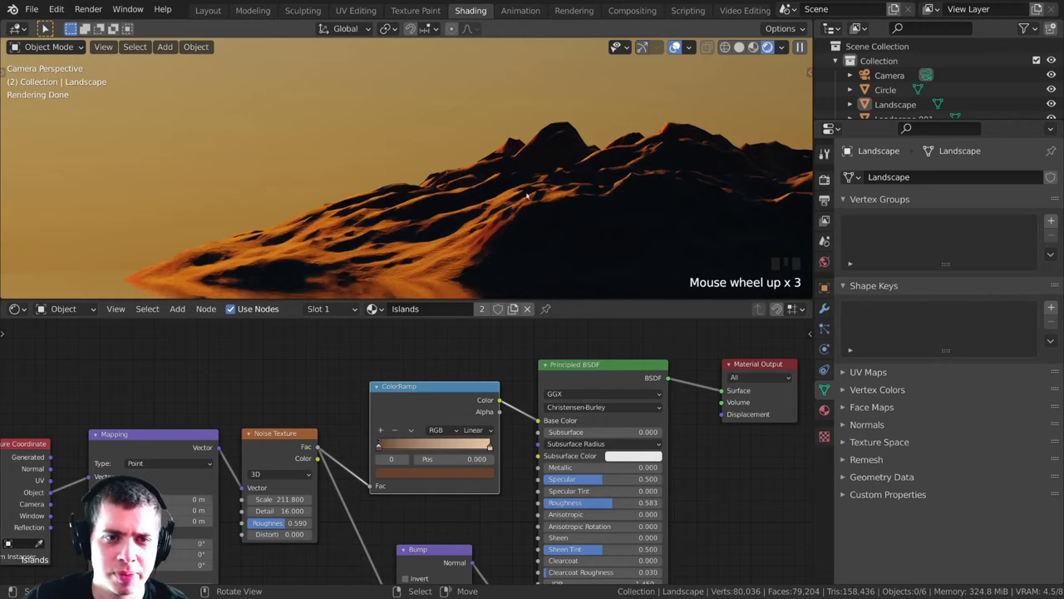
{"action": "scroll", "coordinate": [582, 237], "scroll_direction": "up", "scroll_amount": 4}
Step: Switch the viewport to solid shading and add a level 1 Subdivision Surface modifier to the right mountain
{"action": "scroll", "coordinate": [487, 183], "scroll_direction": "down", "scroll_amount": 11}
{"action": "key", "text": "z"}
{"action": "scroll", "coordinate": [420, 135], "scroll_direction": "down", "scroll_amount": 4}
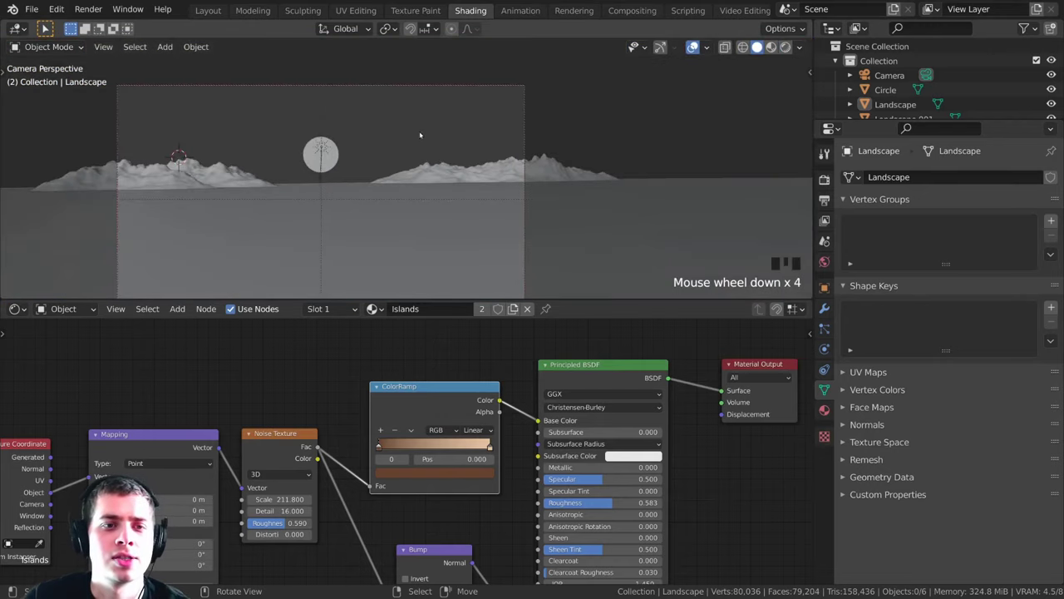
{"action": "middle_click_drag", "start_coordinate": [420, 135], "coordinate": [565, 136]}
{"action": "right_click", "coordinate": [565, 123]}
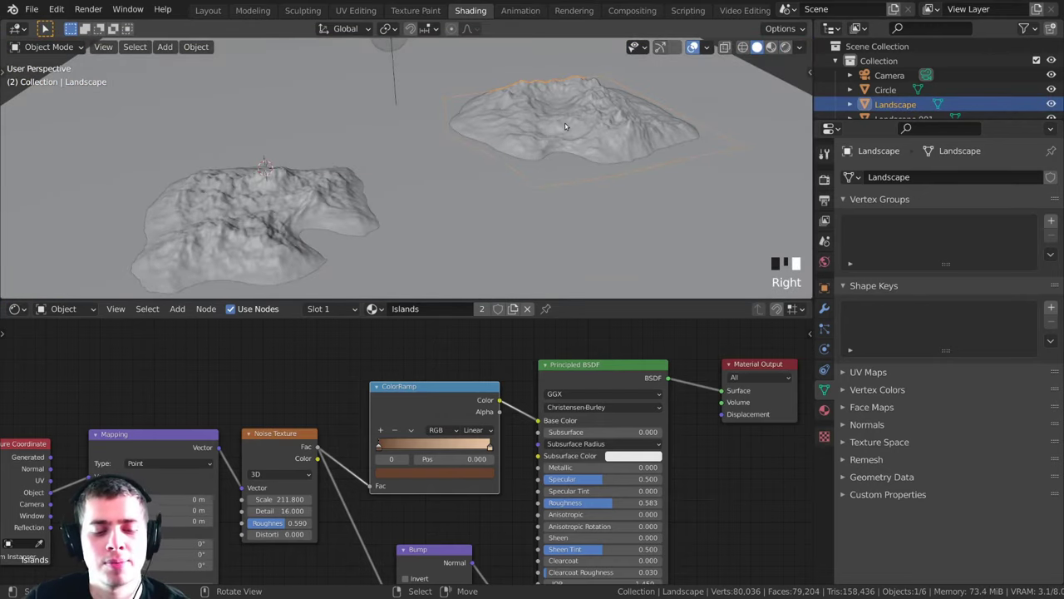
{"action": "key", "text": "ctrl+1"}
{"action": "middle_click_drag", "start_coordinate": [611, 108], "coordinate": [523, 119]}
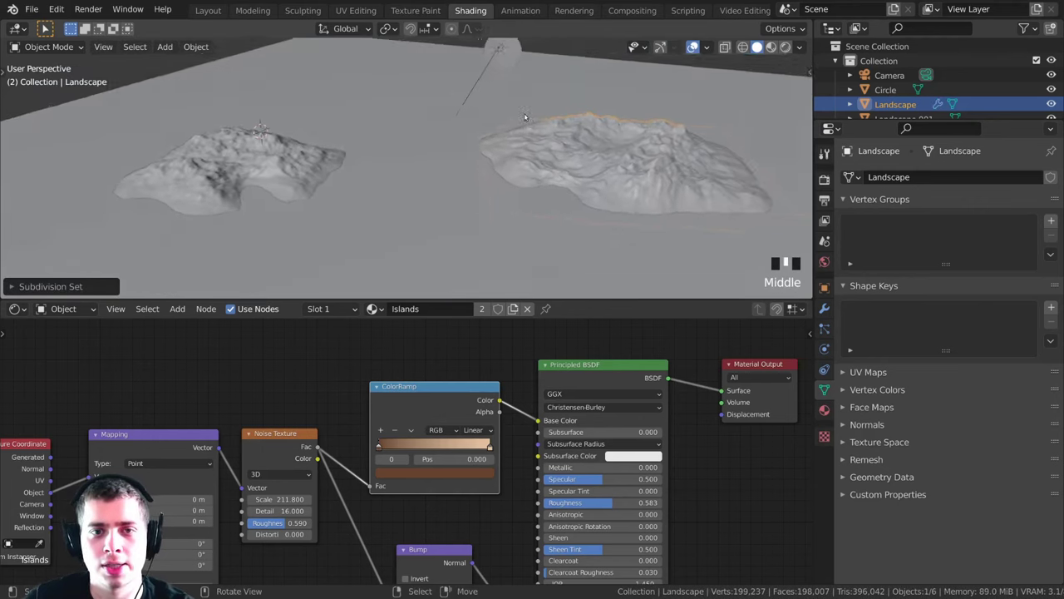
Step: Add a level 1 Subdivision Surface modifier to the left mountain and display its modifier settings
{"action": "scroll", "coordinate": [270, 163], "scroll_direction": "up", "scroll_amount": 3}
{"action": "middle_click_drag", "start_coordinate": [349, 175], "coordinate": [465, 176], "text": "shift"}
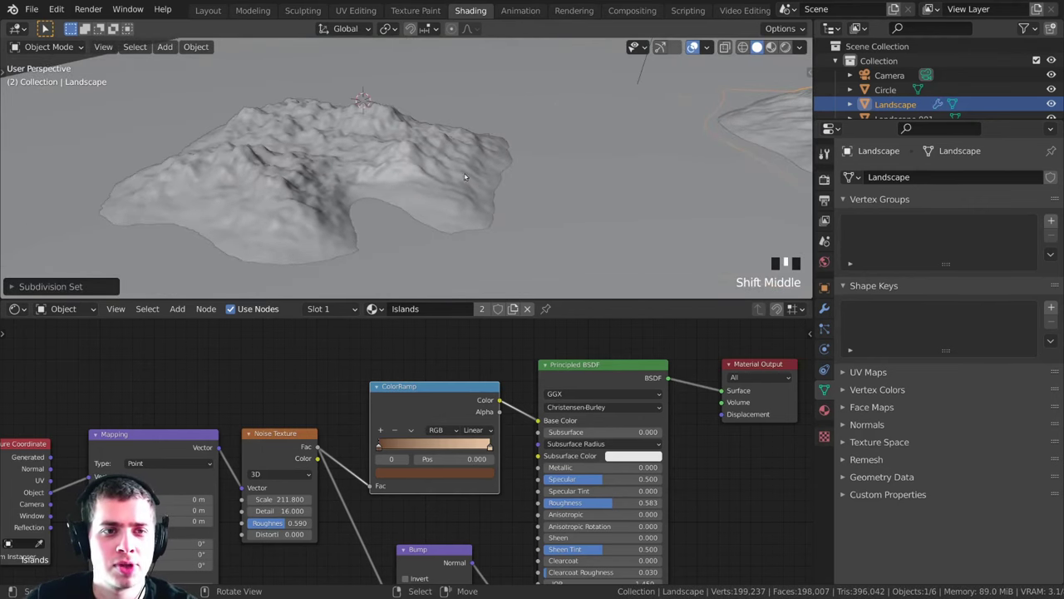
{"action": "right_click", "coordinate": [394, 146]}
{"action": "middle_click_drag", "start_coordinate": [393, 146], "coordinate": [405, 162]}
{"action": "scroll", "coordinate": [405, 172], "scroll_direction": "up", "scroll_amount": 3}
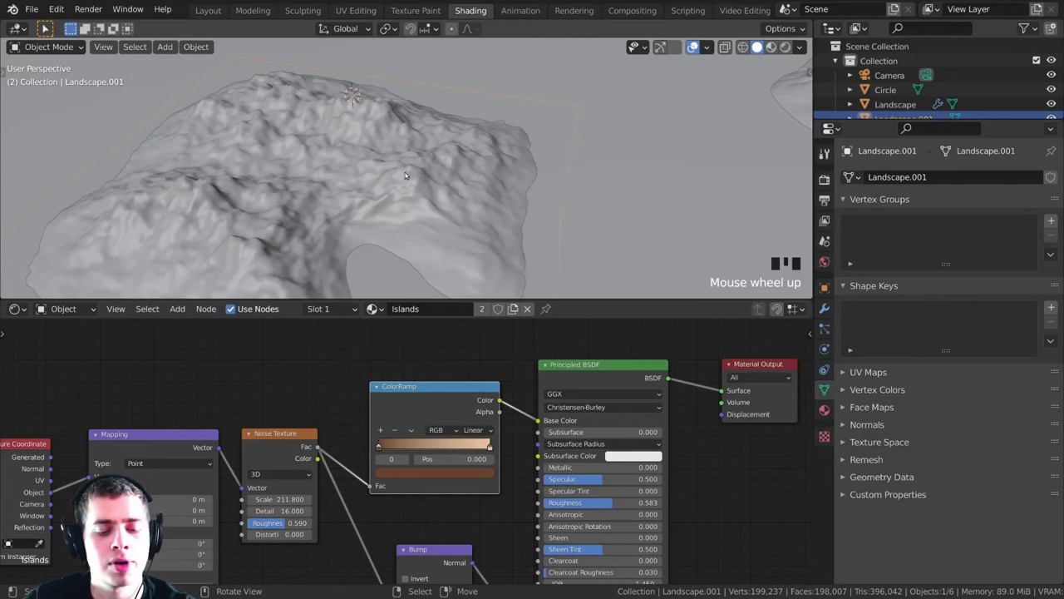
{"action": "key", "text": "ctrl+1"}
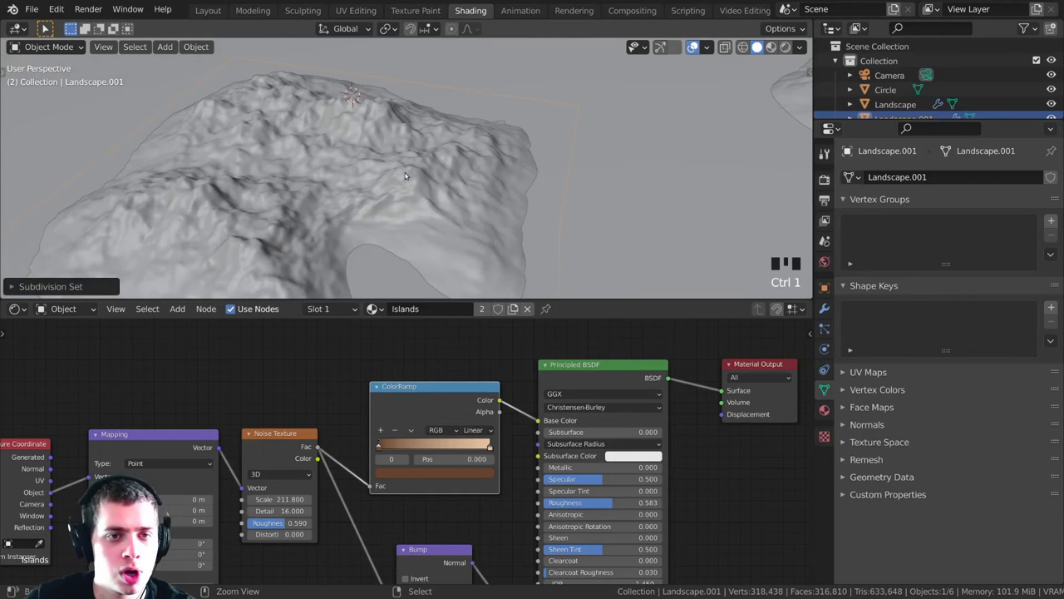
{"action": "left_click", "coordinate": [824, 311]}
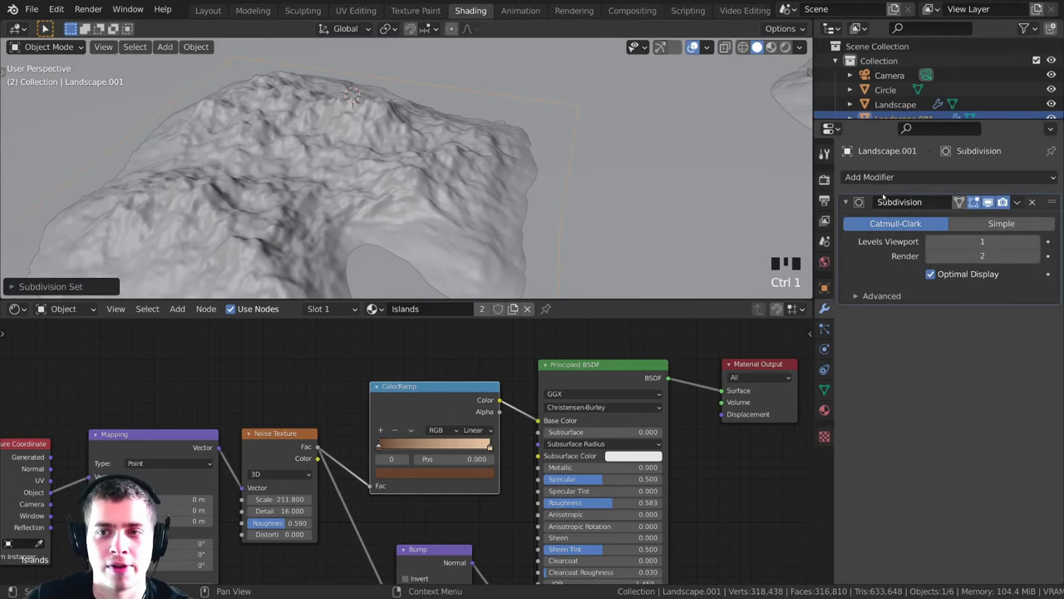
{"action": "left_click", "coordinate": [863, 177]}
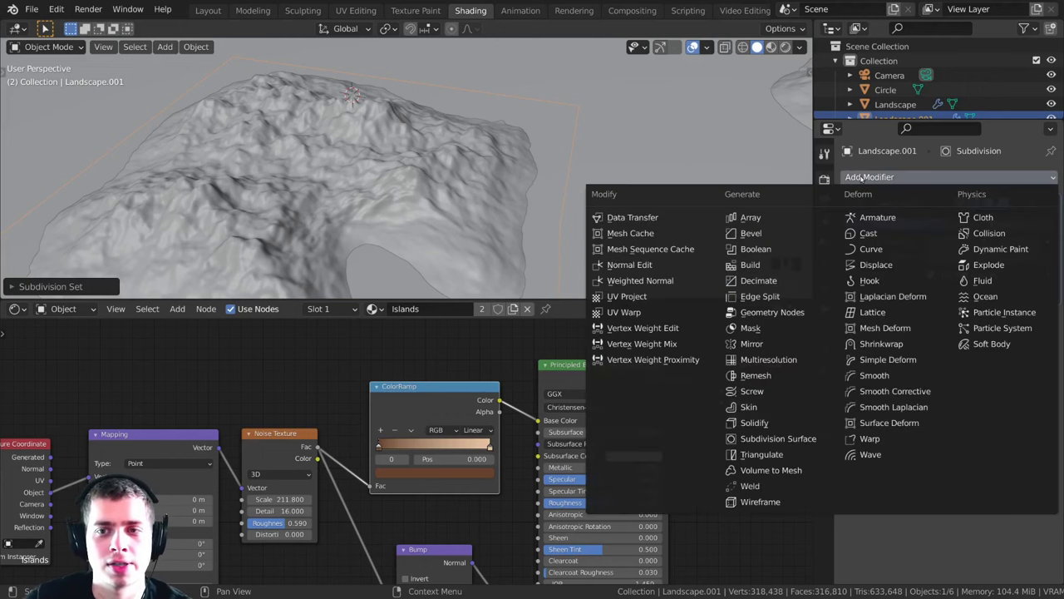
{"action": "key", "text": "ctrl+1"}
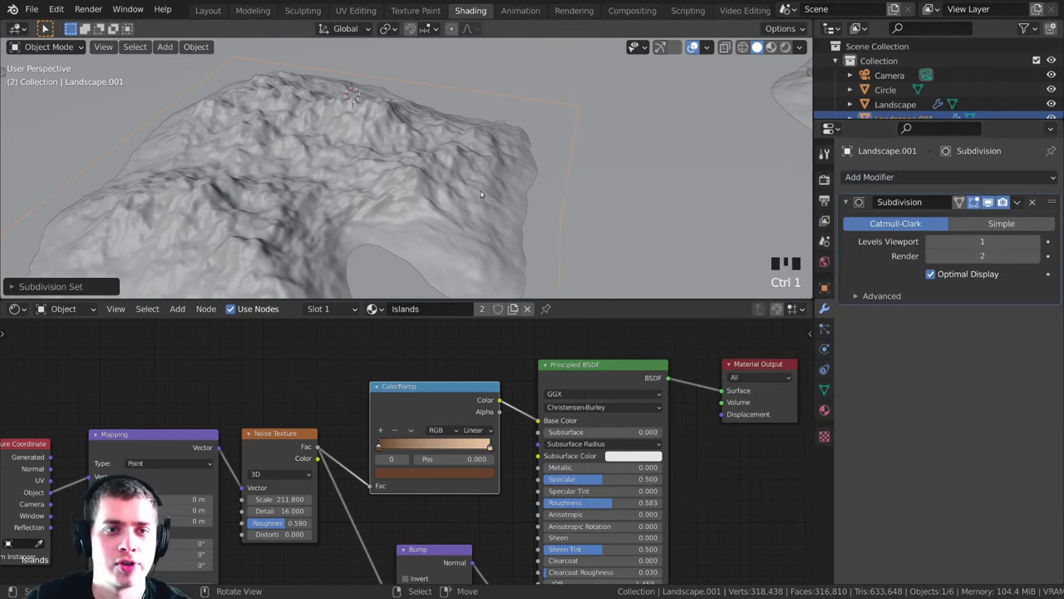
Step: Return to the rendered camera view, check the subdivided mountains and save the file
{"action": "key", "text": "KP_0"}
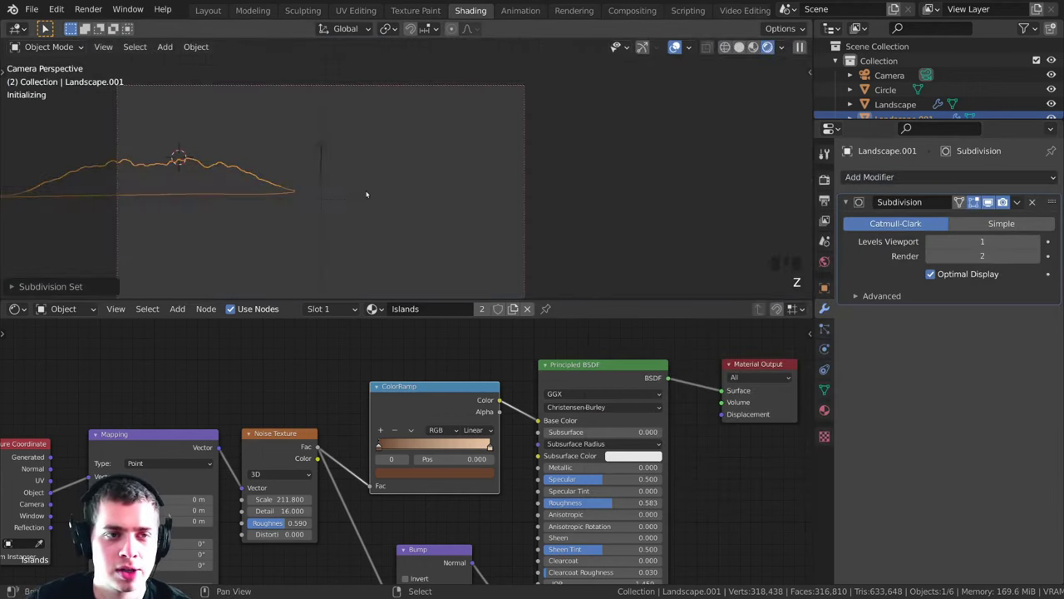
{"action": "scroll", "coordinate": [408, 187], "scroll_direction": "up", "scroll_amount": 2}
{"action": "scroll", "coordinate": [376, 170], "scroll_direction": "up", "scroll_amount": 5}
{"action": "middle_click_drag", "start_coordinate": [383, 175], "coordinate": [470, 187], "text": "shift"}
{"action": "scroll", "coordinate": [418, 193], "scroll_direction": "up", "scroll_amount": 3}
{"action": "scroll", "coordinate": [433, 194], "scroll_direction": "down", "scroll_amount": 10}
{"action": "key", "text": "ctrl+s"}
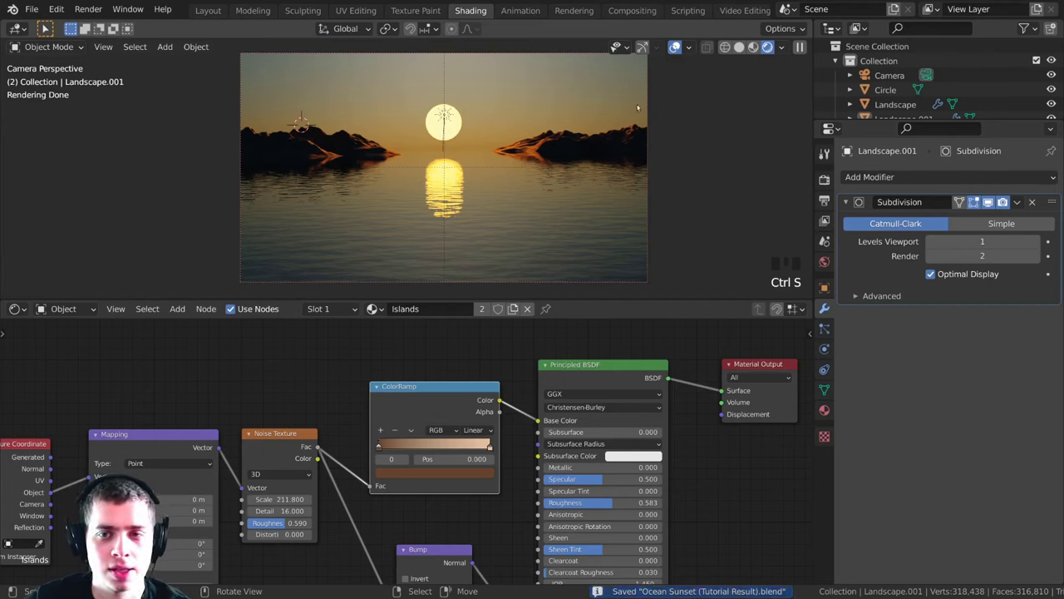
Step: Set the Cycles render samples to 200 and save the file
{"action": "left_click", "coordinate": [824, 201]}
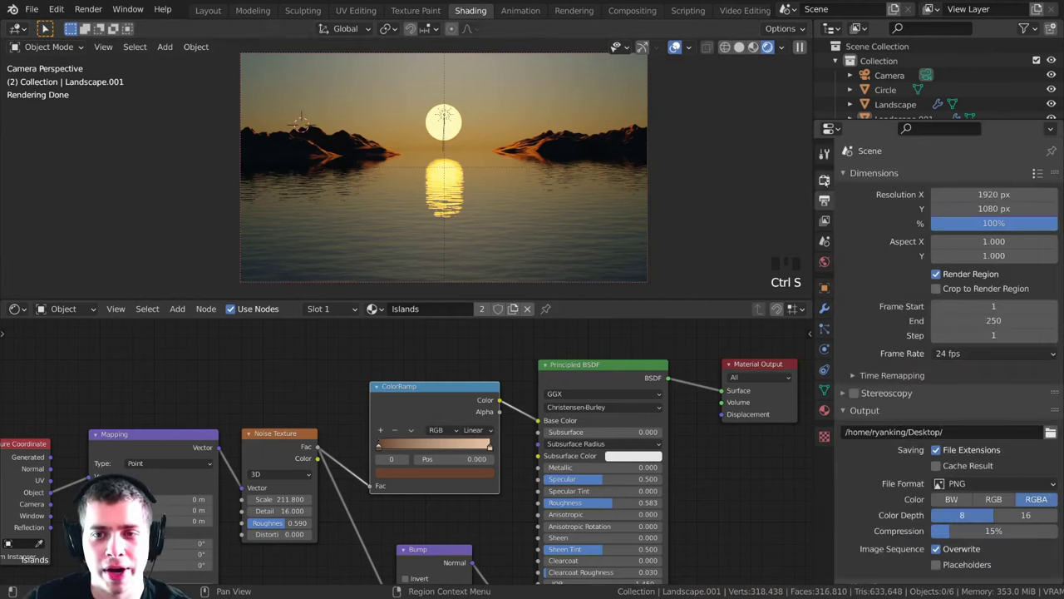
{"action": "left_click", "coordinate": [824, 180]}
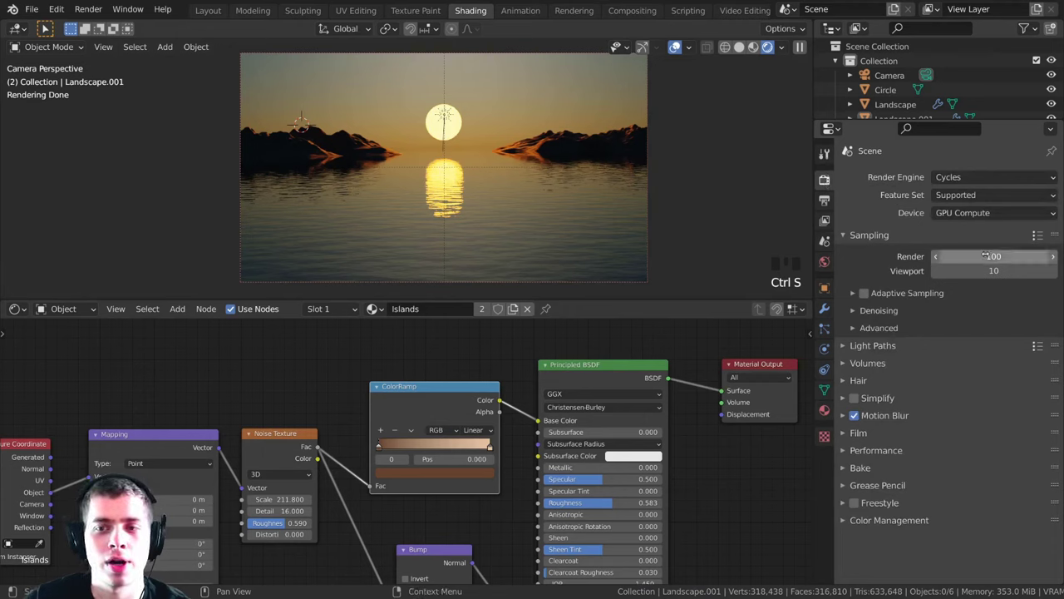
{"action": "left_click", "coordinate": [988, 256]}
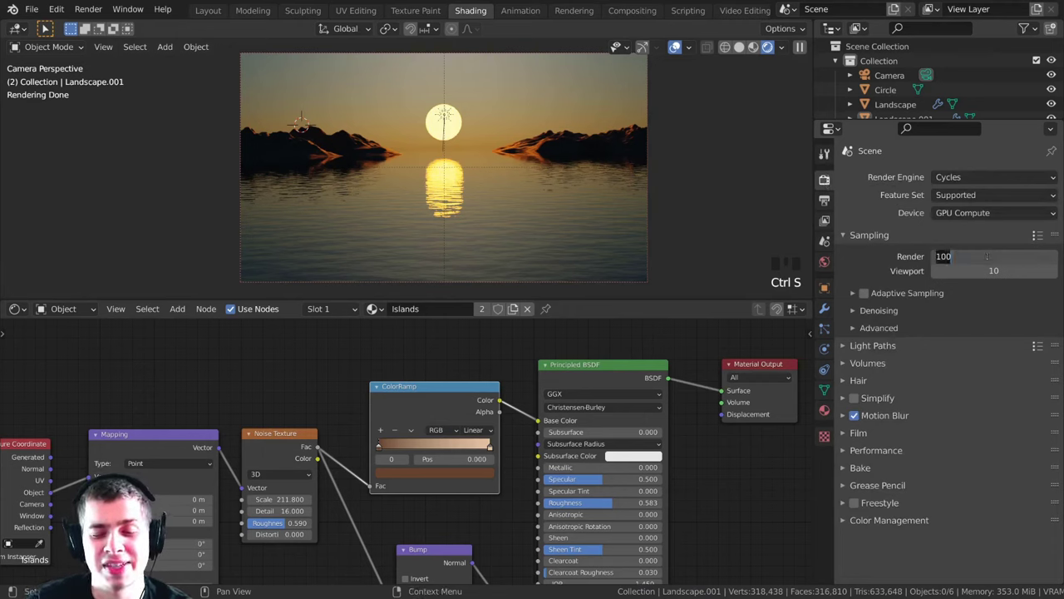
{"action": "key", "text": "Return"}
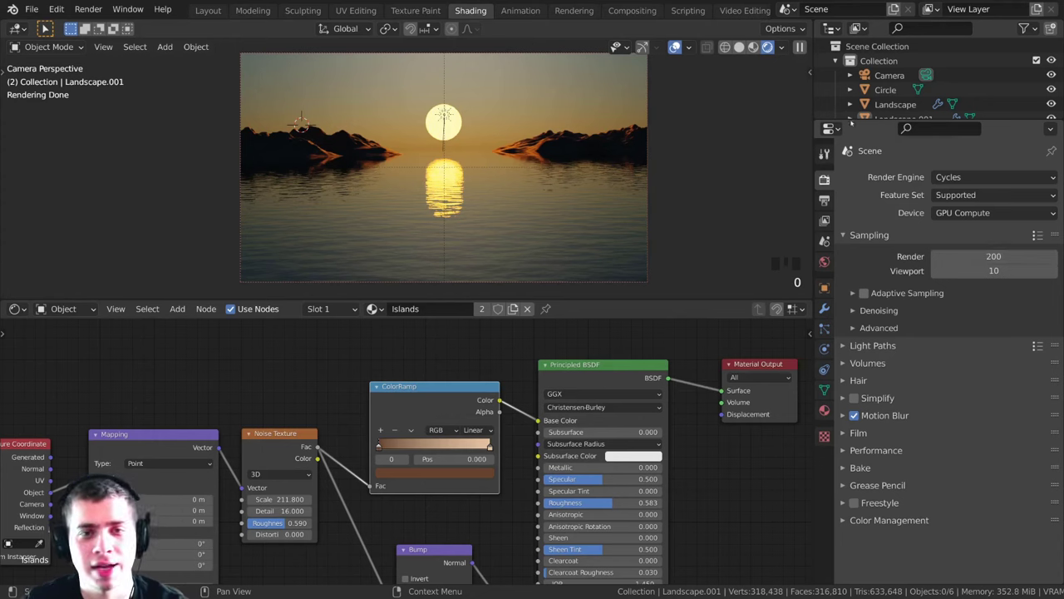
{"action": "middle_click_drag", "start_coordinate": [553, 182], "coordinate": [545, 182], "text": "shift"}
{"action": "key", "text": "ctrl+s"}
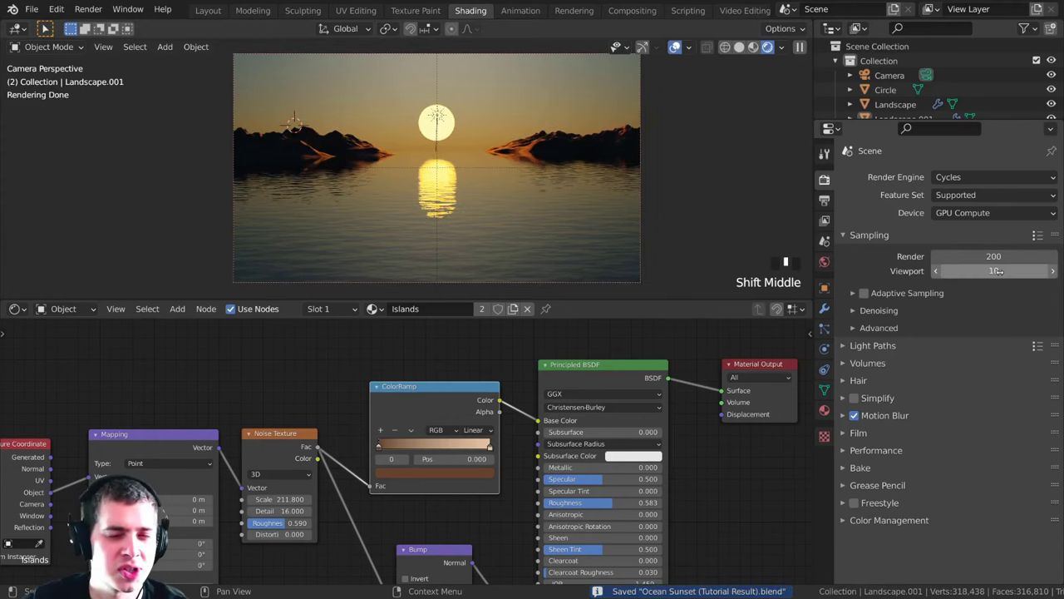
{"action": "left_click", "coordinate": [976, 214]}
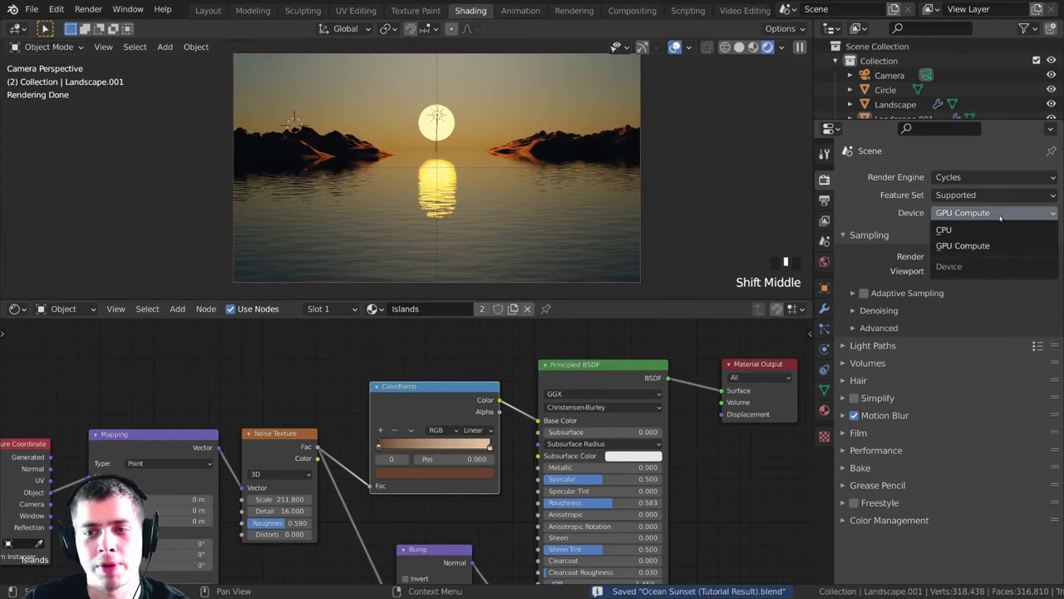
{"action": "left_click", "coordinate": [977, 215]}
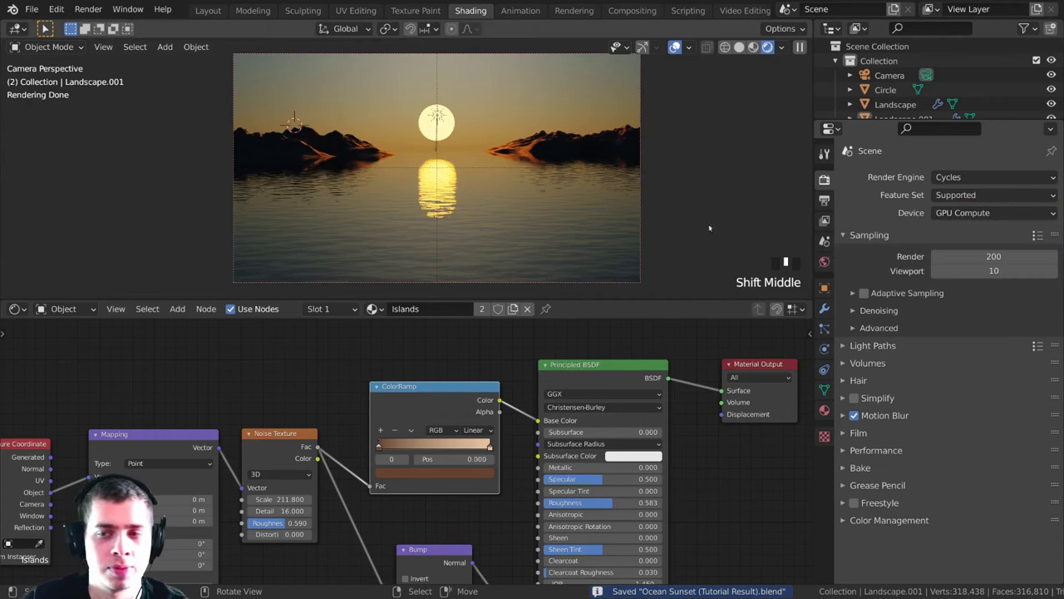
Step: In the Light Paths settings, disable reflective and refractive caustics and set Filter Glossy and Indirect Light clamping to 0
{"action": "left_click", "coordinate": [853, 346]}
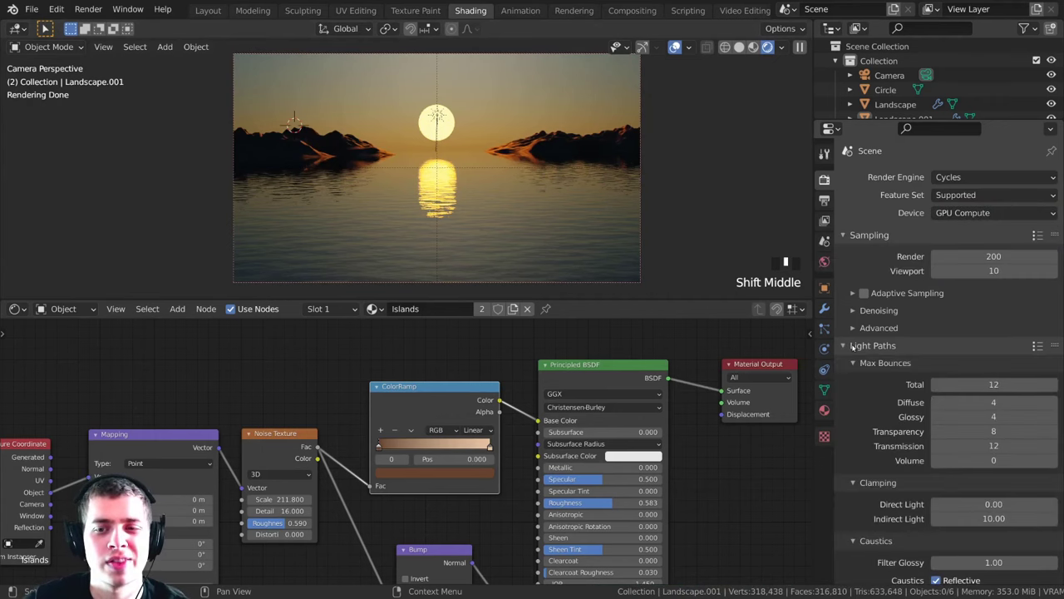
{"action": "scroll", "coordinate": [978, 433], "scroll_direction": "down", "scroll_amount": 3}
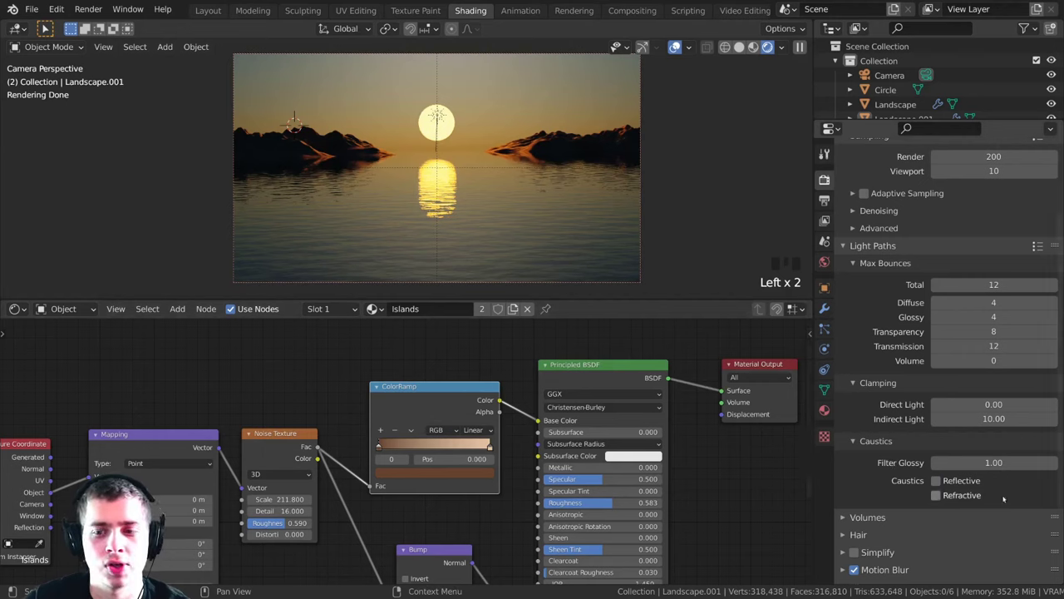
{"action": "left_click_drag", "start_coordinate": [982, 463], "coordinate": [935, 462]}
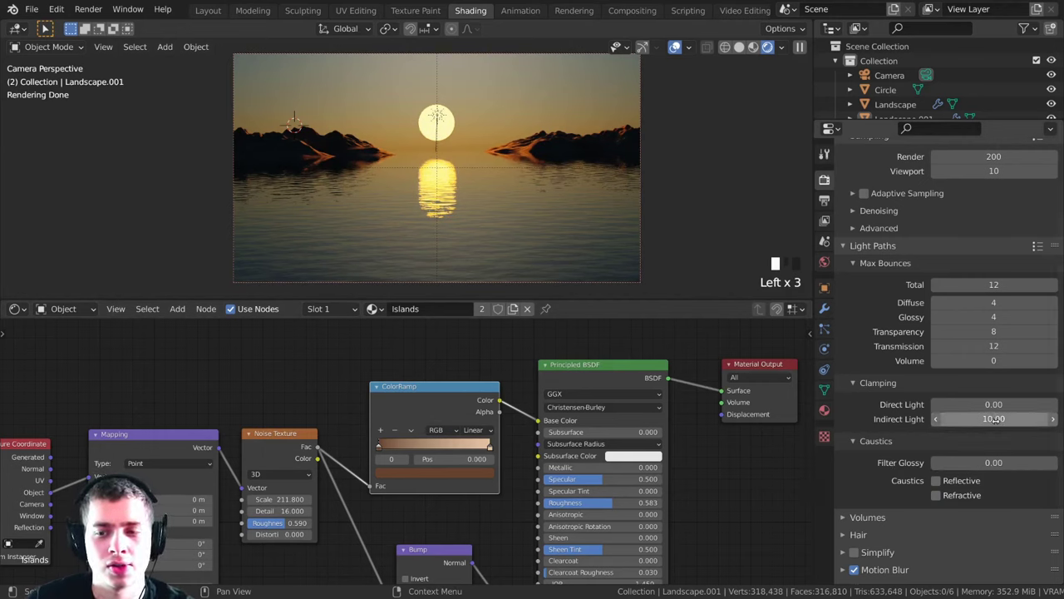
{"action": "left_click_drag", "start_coordinate": [980, 423], "coordinate": [935, 423]}
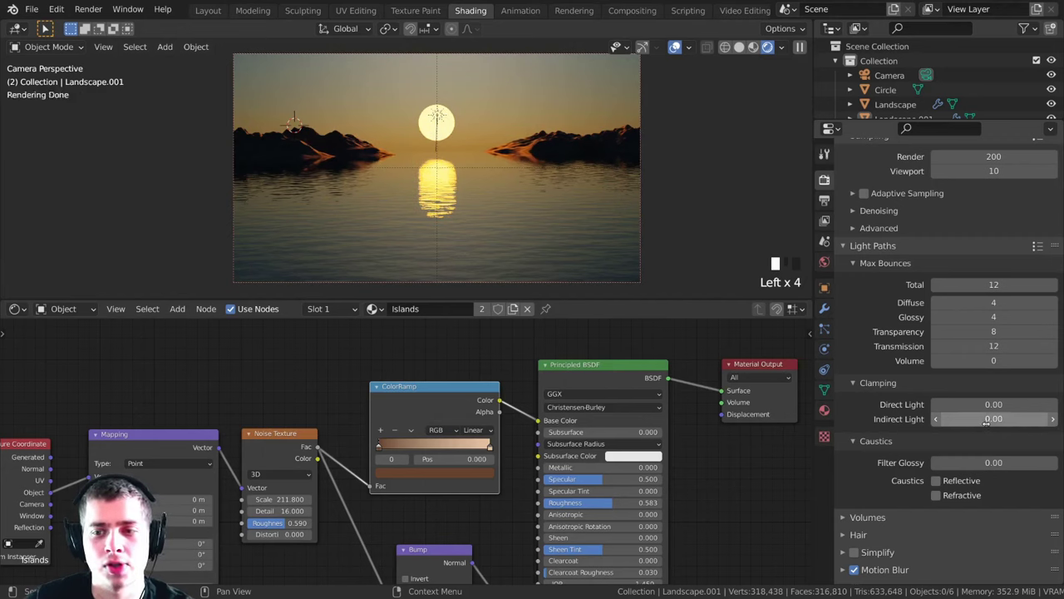
{"action": "key", "text": "ctrl+z"}
Step: Set the maximum Transmission and Transparency light bounces to 0
{"action": "left_click", "coordinate": [992, 346]}
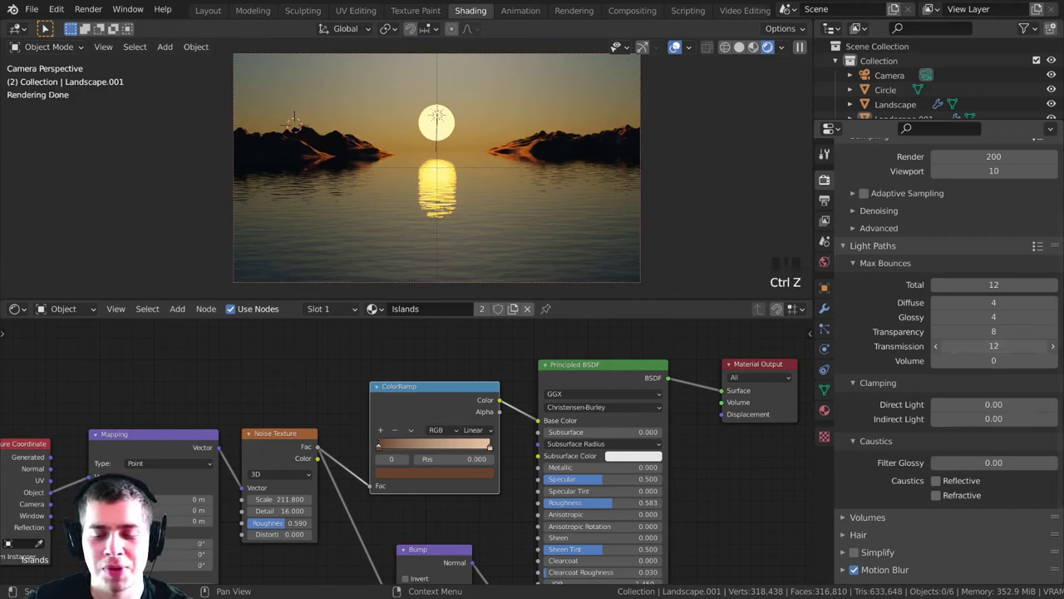
{"action": "key", "text": "Return"}
{"action": "left_click", "coordinate": [989, 331]}
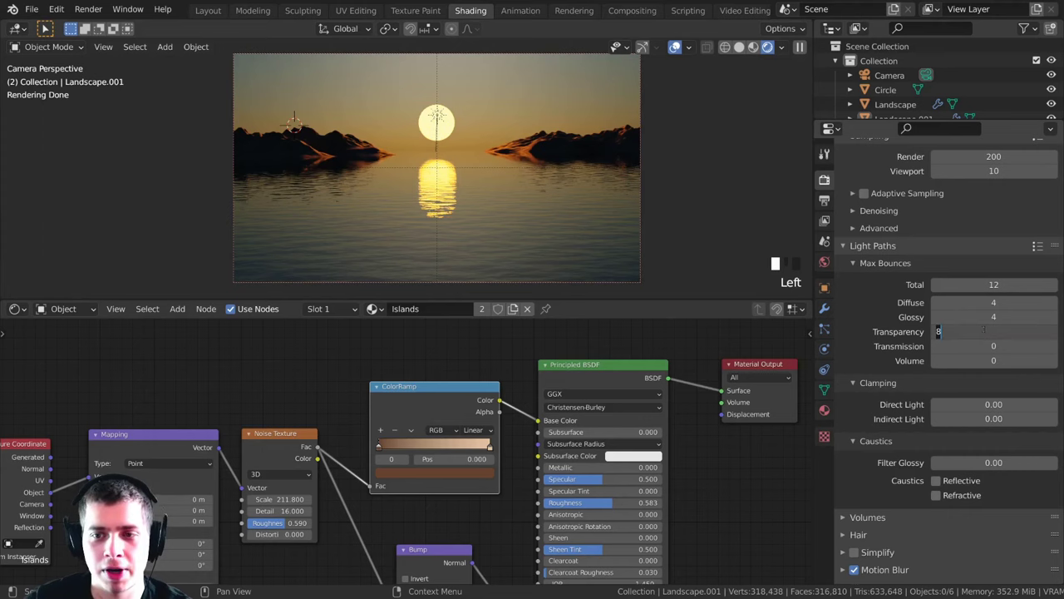
{"action": "type", "text": "0"}
{"action": "key", "text": "Return"}
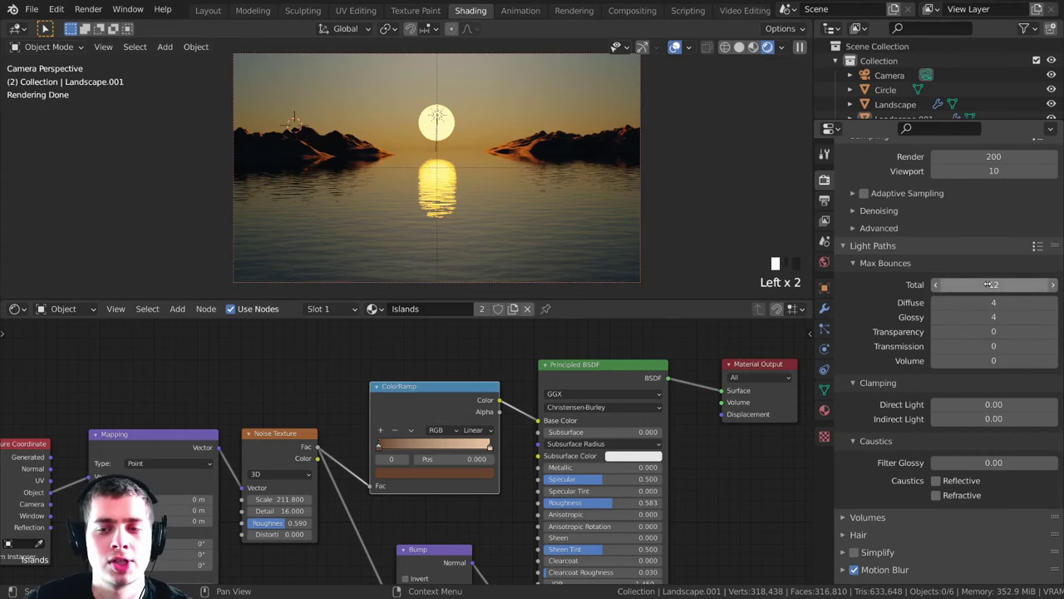
Step: Set the maximum Total, Diffuse and Glossy light bounces to 2 each
{"action": "mouse_move", "coordinate": [988, 284]}
{"action": "left_mouse_down"}
{"action": "mouse_move", "coordinate": [940, 284]}
{"action": "mouse_move", "coordinate": [1003, 285]}
{"action": "mouse_move", "coordinate": [992, 285]}
{"action": "left_mouse_up"}
{"action": "scroll", "coordinate": [247, 199], "scroll_direction": "up", "scroll_amount": 3}
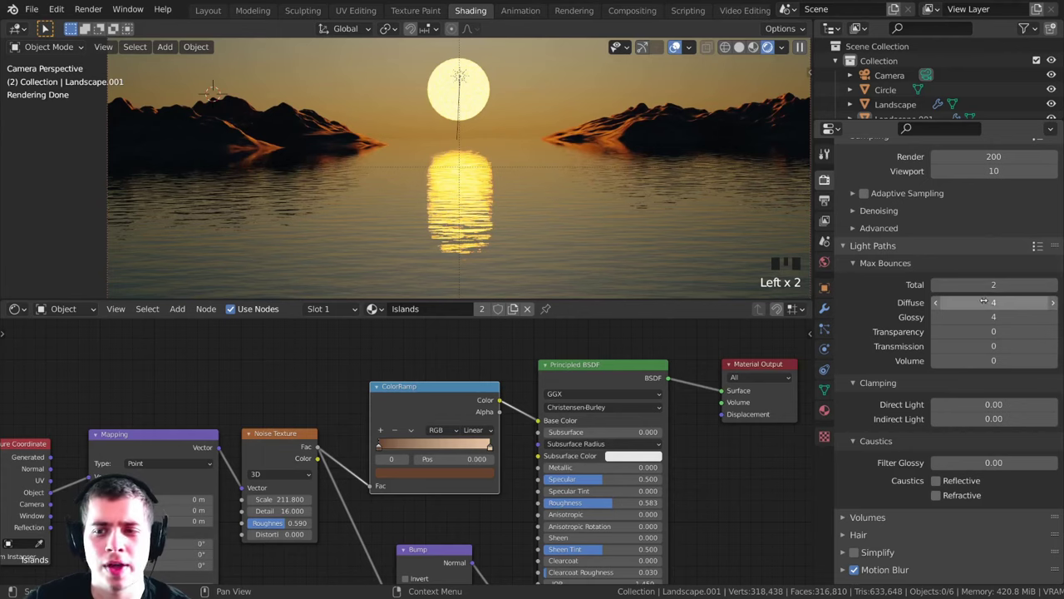
{"action": "left_click", "coordinate": [985, 302]}
{"action": "type", "text": "2"}
{"action": "key", "text": "Return"}
{"action": "left_click", "coordinate": [978, 317]}
{"action": "type", "text": "2"}
{"action": "left_click", "coordinate": [969, 287]}
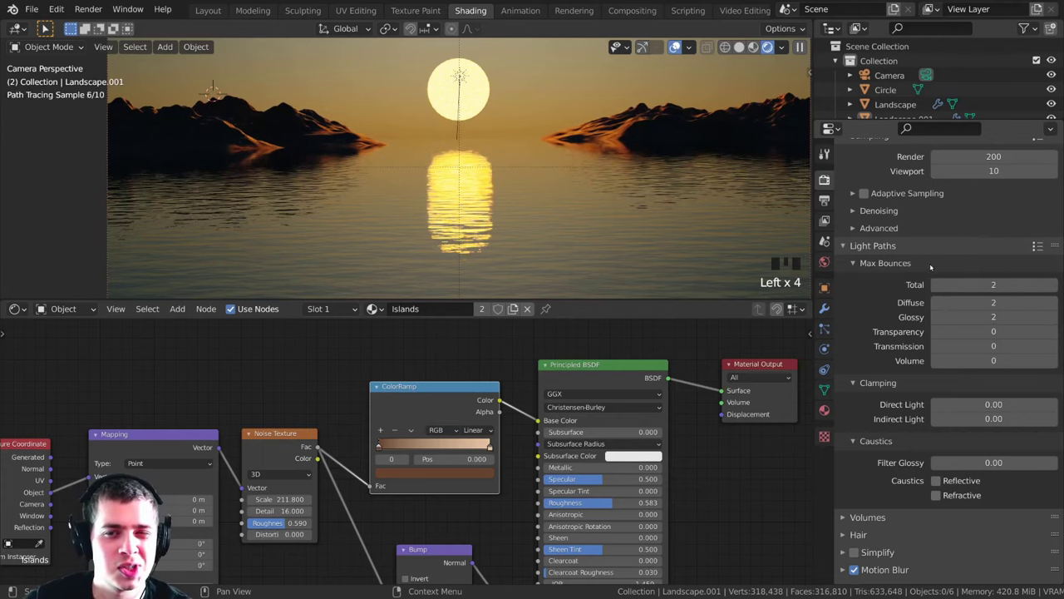
Step: Examine the mountains, water reflections and overall framing in the rendered camera view
{"action": "scroll", "coordinate": [548, 176], "scroll_direction": "up", "scroll_amount": 4}
{"action": "scroll", "coordinate": [548, 176], "scroll_direction": "down", "scroll_amount": 5}
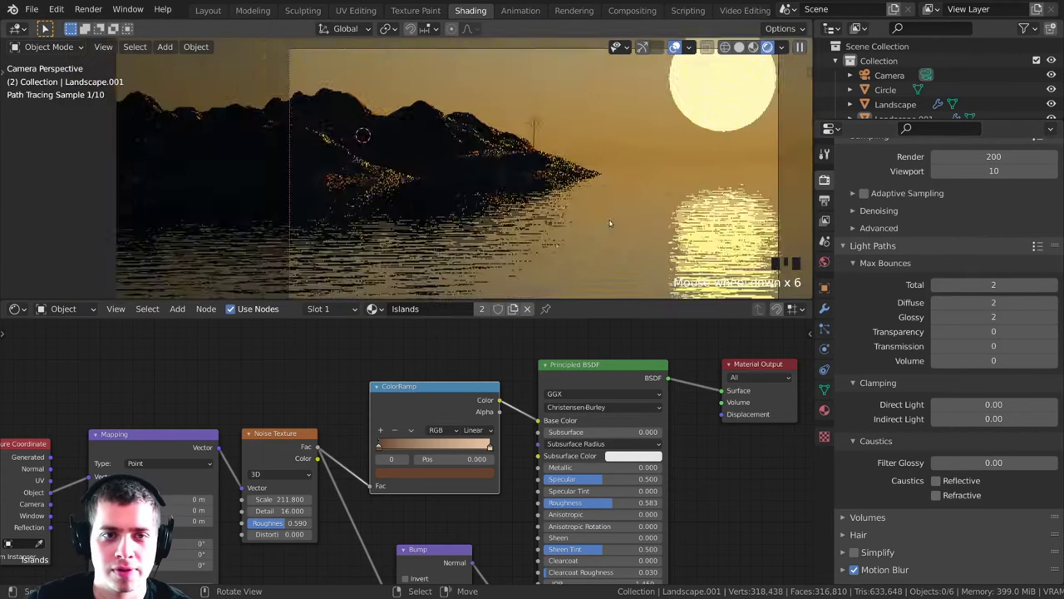
{"action": "middle_click_drag", "start_coordinate": [545, 178], "coordinate": [495, 201], "text": "shift"}
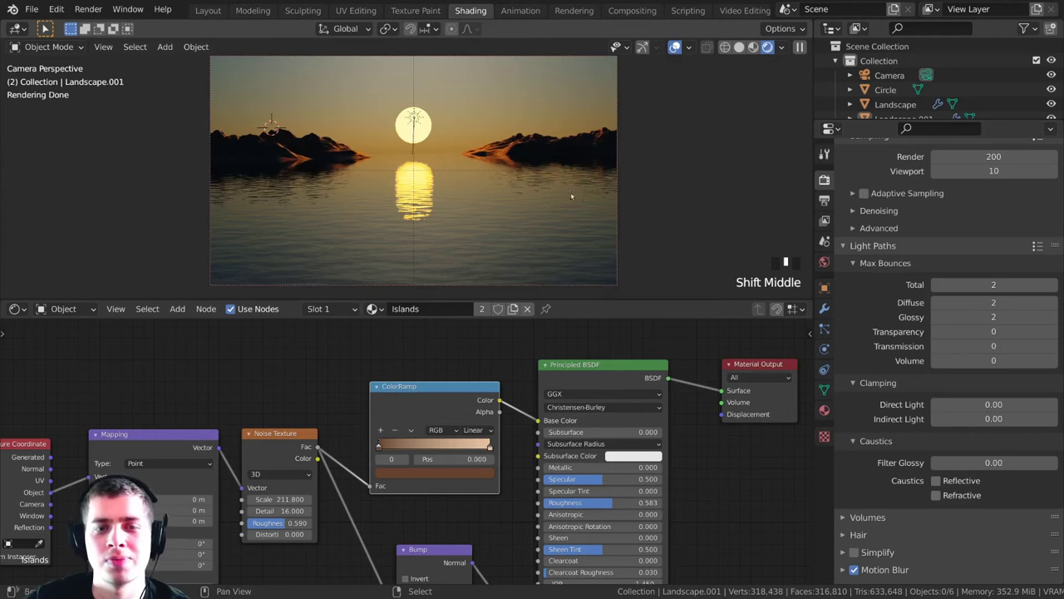
{"action": "middle_click_drag", "start_coordinate": [571, 196], "coordinate": [661, 218], "text": "shift"}
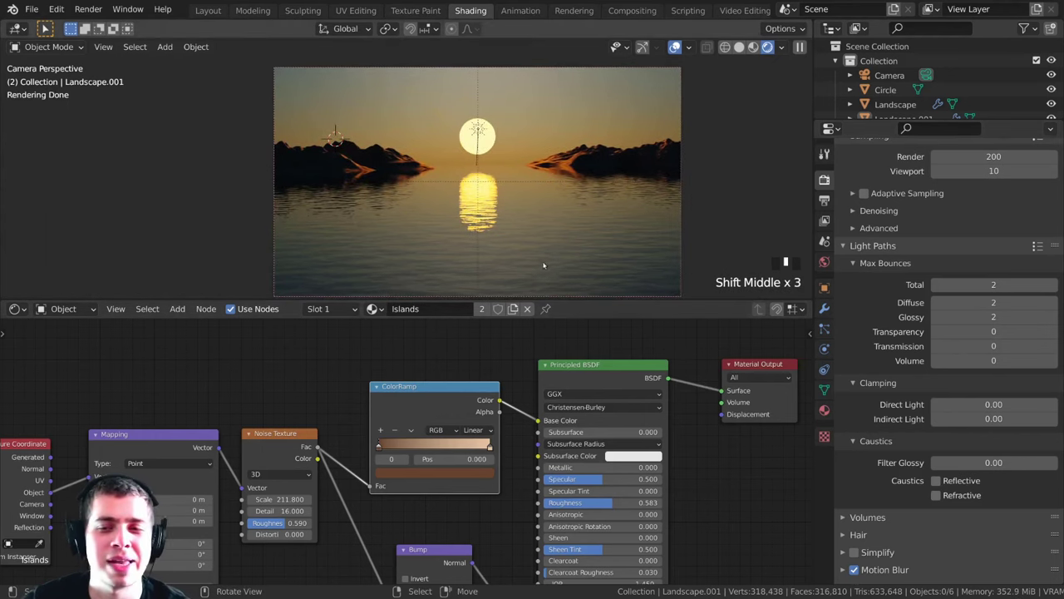
{"action": "scroll", "coordinate": [545, 263], "scroll_direction": "down", "scroll_amount": 1}
{"action": "middle_click_drag", "start_coordinate": [550, 247], "coordinate": [565, 242], "text": "shift"}
{"action": "scroll", "coordinate": [601, 252], "scroll_direction": "up", "scroll_amount": 2}
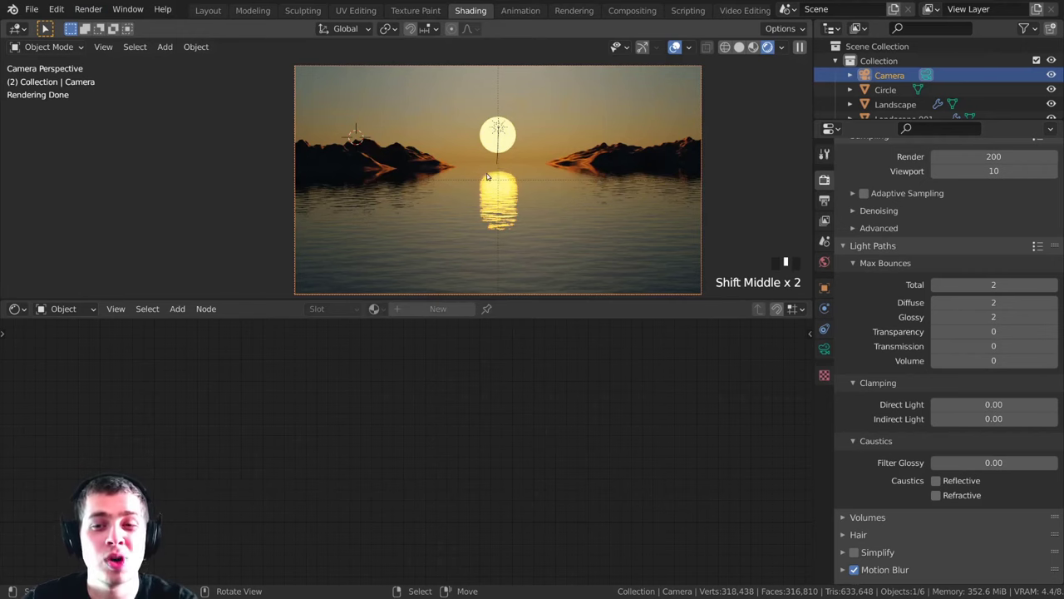
Step: Tilt the camera upward about the global Y axis so the horizon sits slightly below the centre of the frame
{"action": "middle_click_drag", "start_coordinate": [488, 176], "coordinate": [480, 182], "text": "shift"}
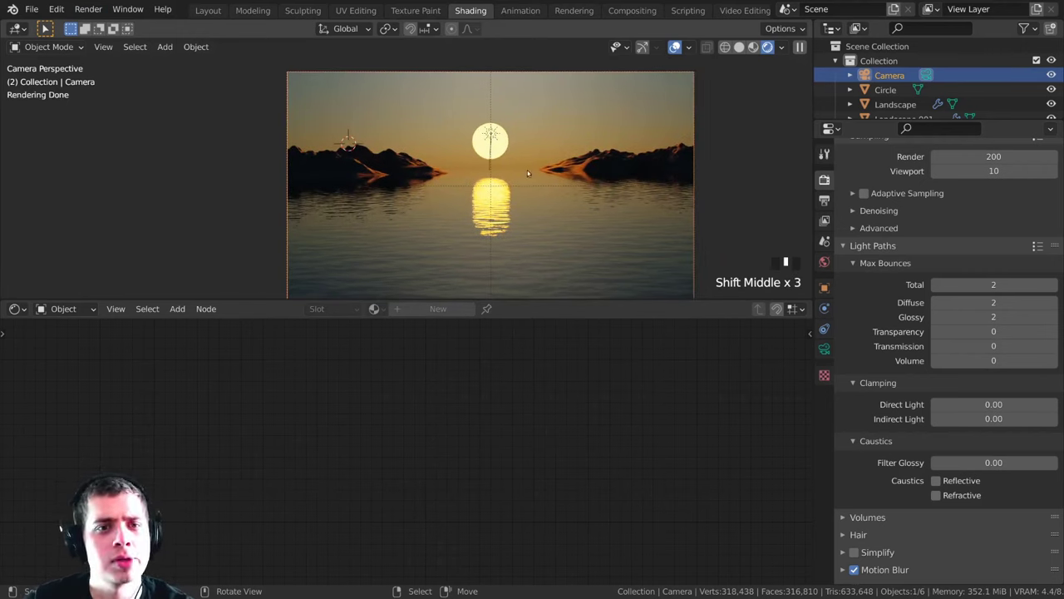
{"action": "key", "text": "r"}
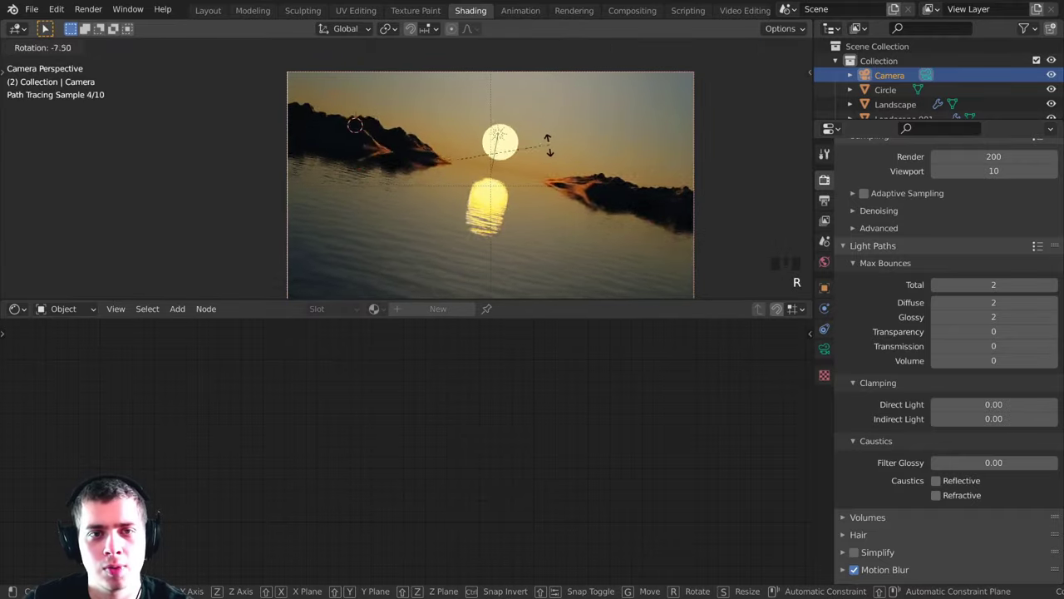
{"action": "key", "text": "y"}
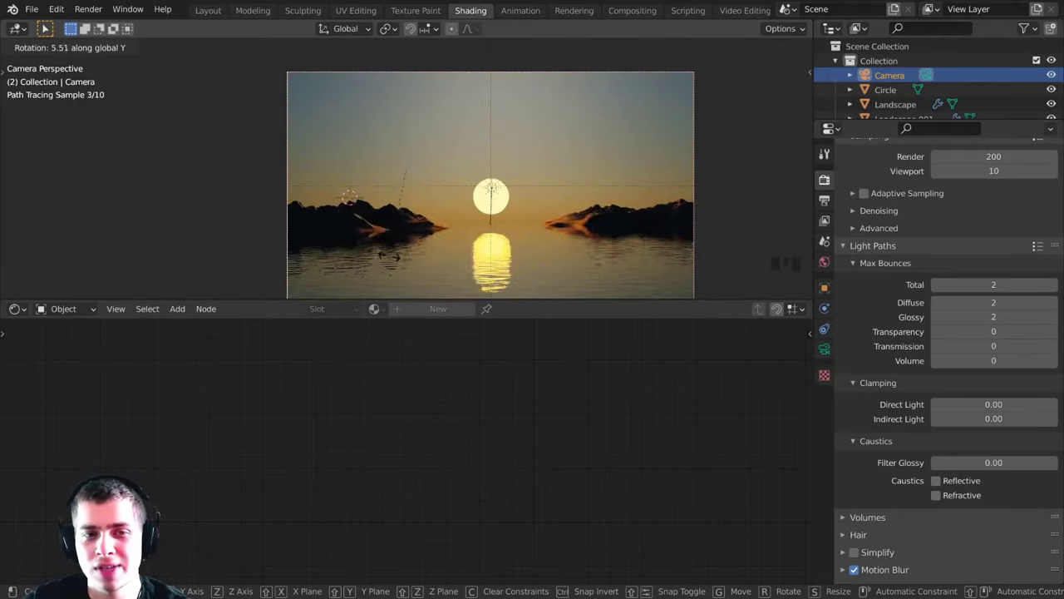
{"action": "left_click", "coordinate": [497, 247]}
{"action": "scroll", "coordinate": [580, 250], "scroll_direction": "down", "scroll_amount": 3}
{"action": "scroll", "coordinate": [466, 166], "scroll_direction": "up", "scroll_amount": 2}
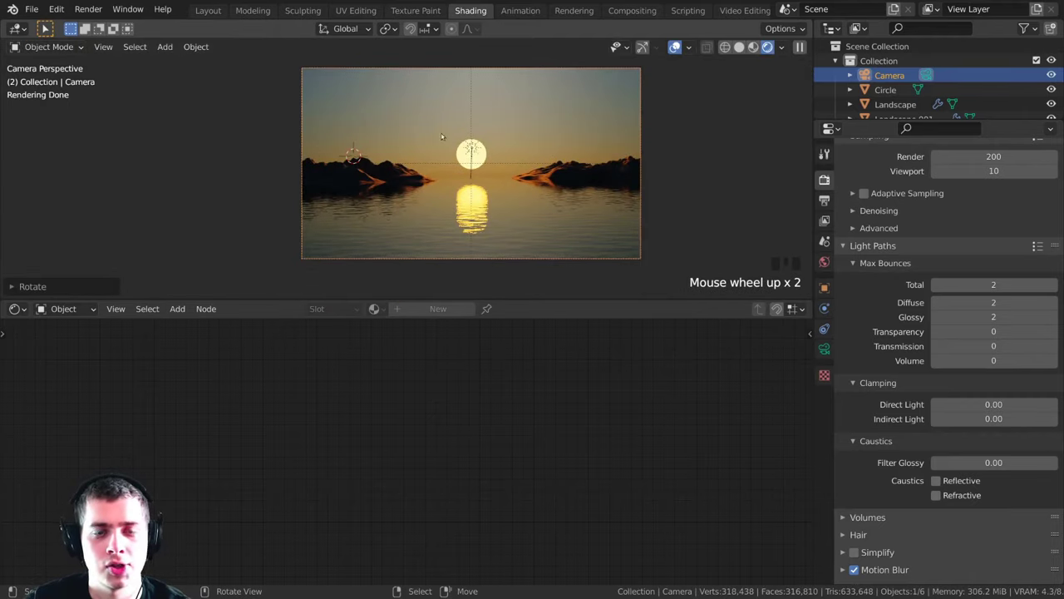
{"action": "key", "text": "r"}
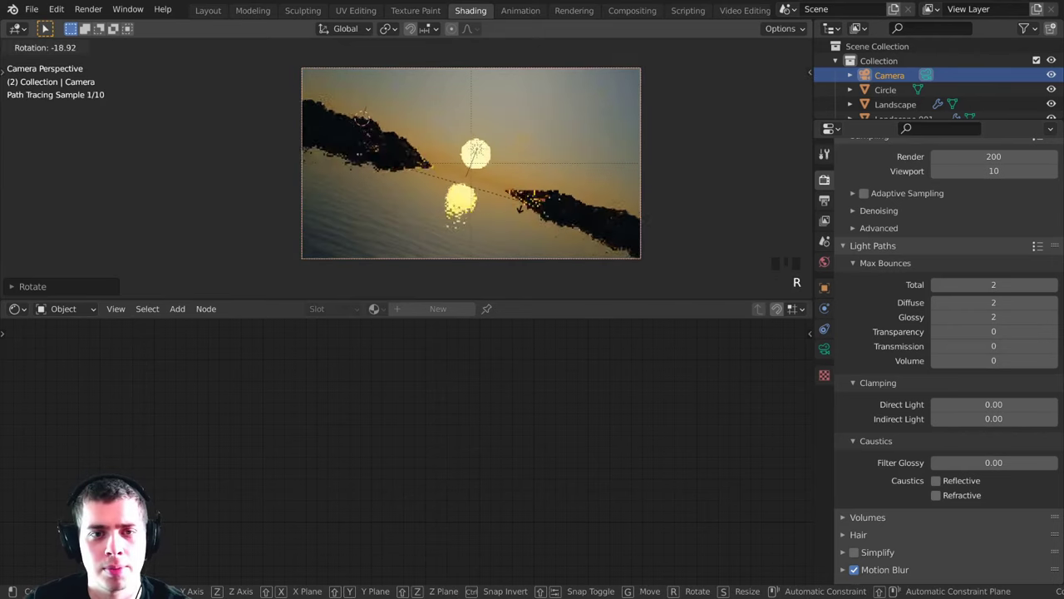
{"action": "key", "text": "y"}
{"action": "right_click", "coordinate": [516, 209]}
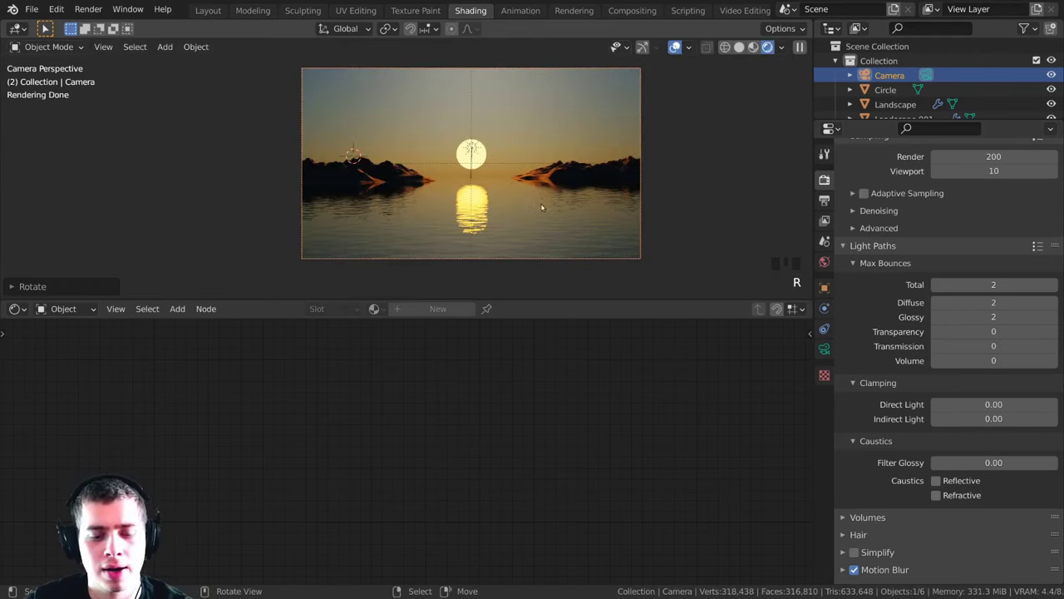
Step: Rotate the camera by about -1.9° around the global Y axis to centre the horizon in the frame, and deselect it
{"action": "key", "text": "r"}
{"action": "key", "text": "y"}
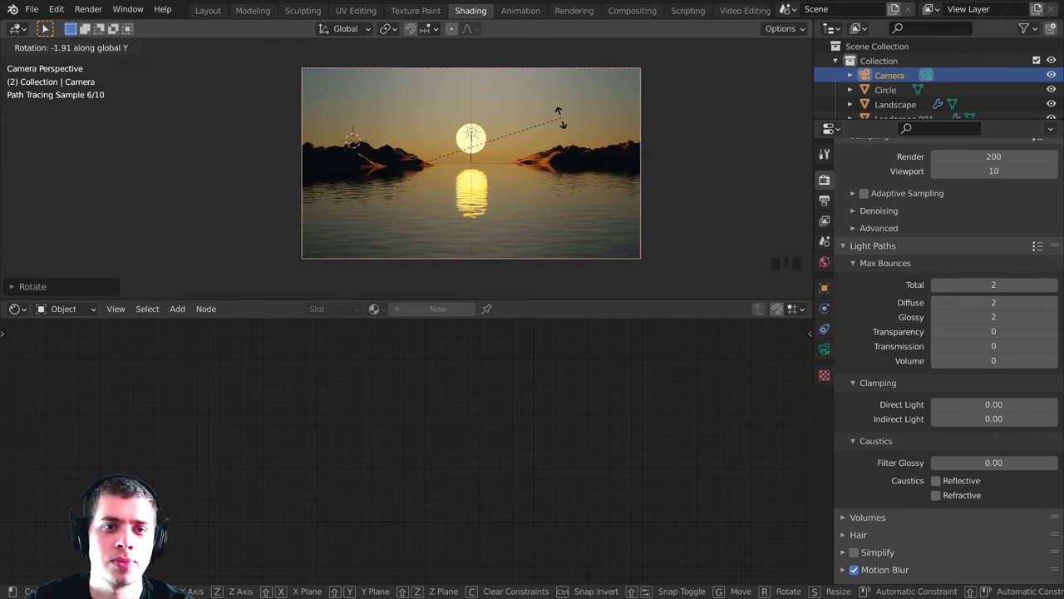
{"action": "left_click", "coordinate": [562, 118]}
{"action": "middle_click_drag", "start_coordinate": [423, 166], "coordinate": [370, 182], "text": "shift"}
{"action": "scroll", "coordinate": [371, 182], "scroll_direction": "up", "scroll_amount": 4}
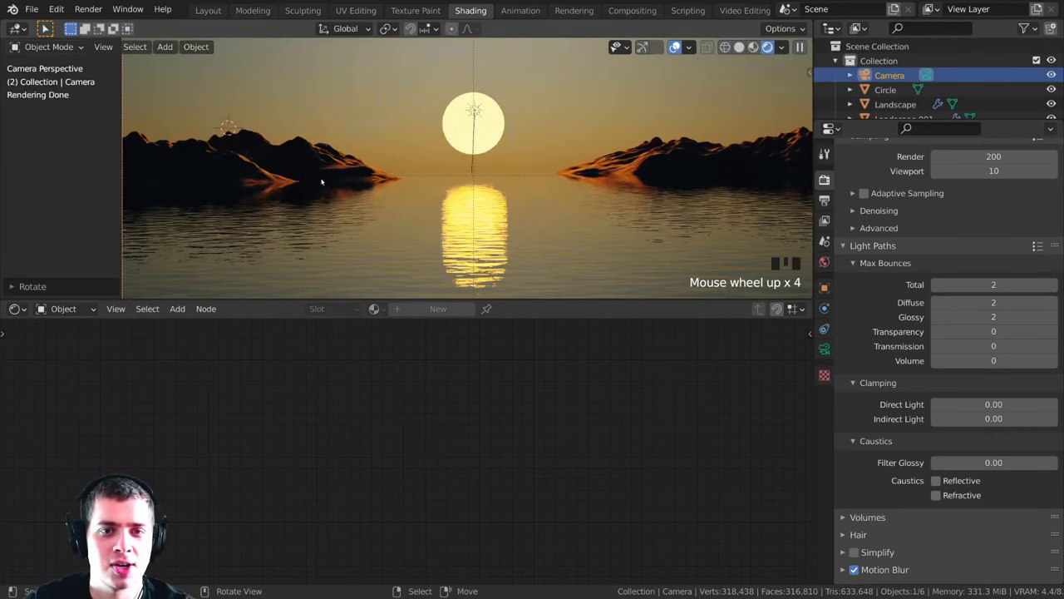
{"action": "scroll", "coordinate": [307, 170], "scroll_direction": "down", "scroll_amount": 3}
{"action": "key", "text": "a"}
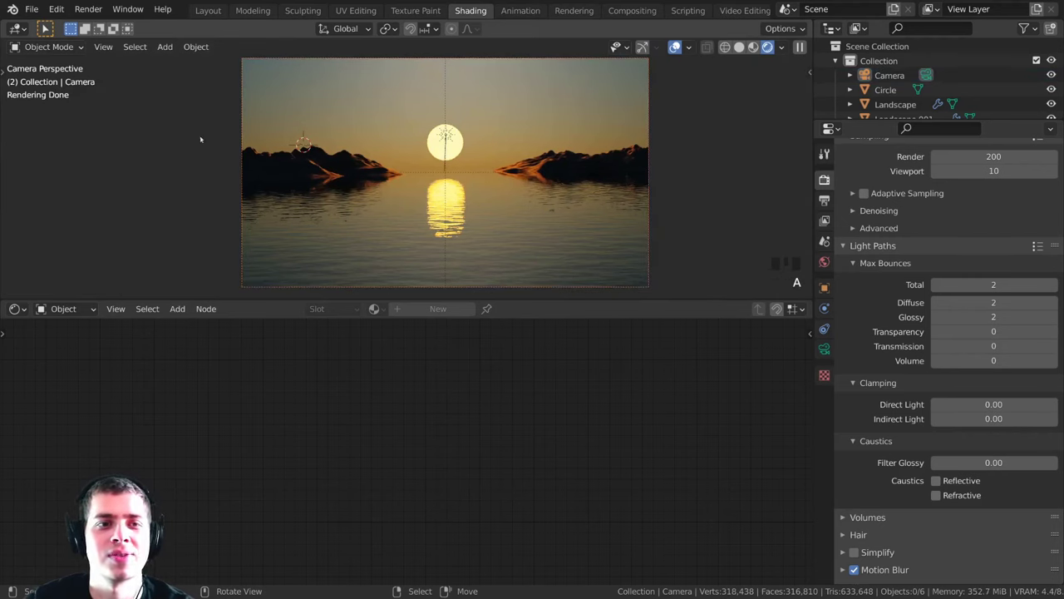
Step: Save the file and render the still image
{"action": "key", "text": "ctrl+s"}
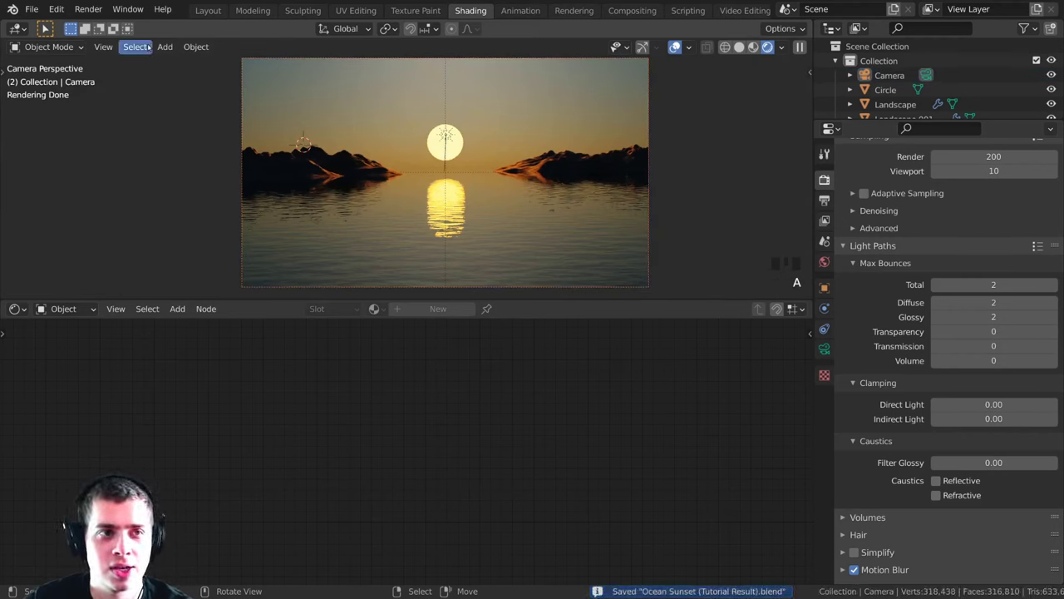
{"action": "left_click", "coordinate": [91, 9]}
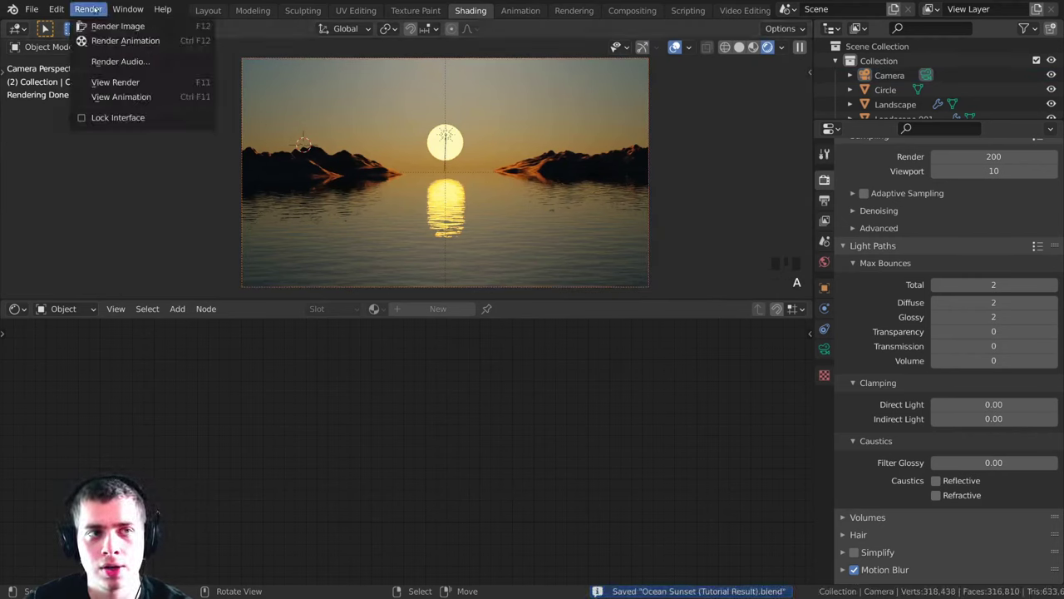
{"action": "left_click", "coordinate": [190, 30]}
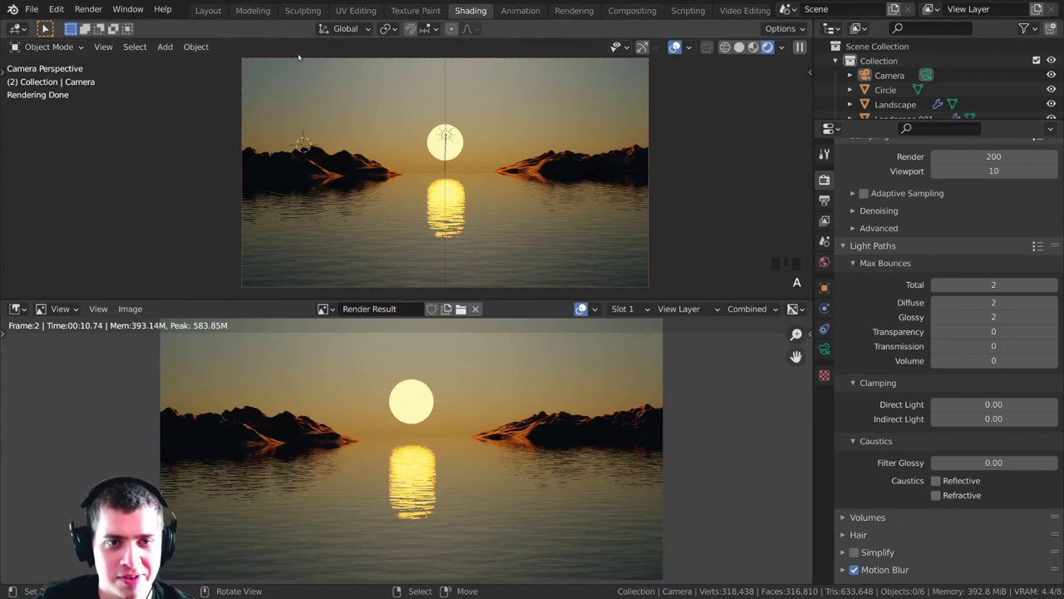
Step: Switch the viewport to solid shading and examine the finished render of the sunset scene
{"action": "key", "text": "z"}
{"action": "left_click", "coordinate": [397, 101]}
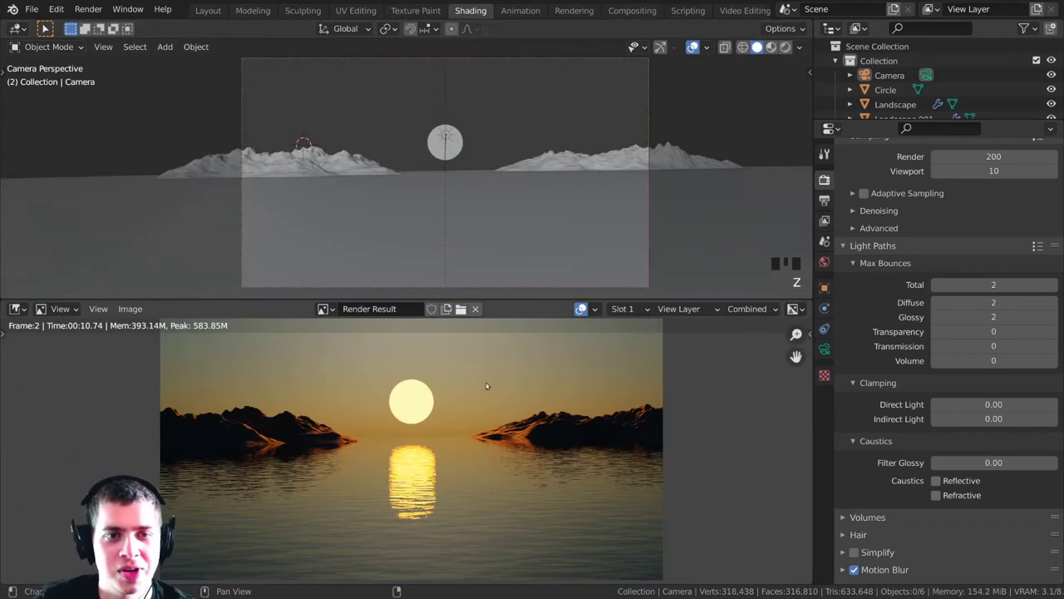
{"action": "middle_click_drag", "start_coordinate": [458, 457], "coordinate": [517, 445]}
{"action": "scroll", "coordinate": [528, 420], "scroll_direction": "up", "scroll_amount": 3}
{"action": "scroll", "coordinate": [551, 410], "scroll_direction": "down", "scroll_amount": 2}
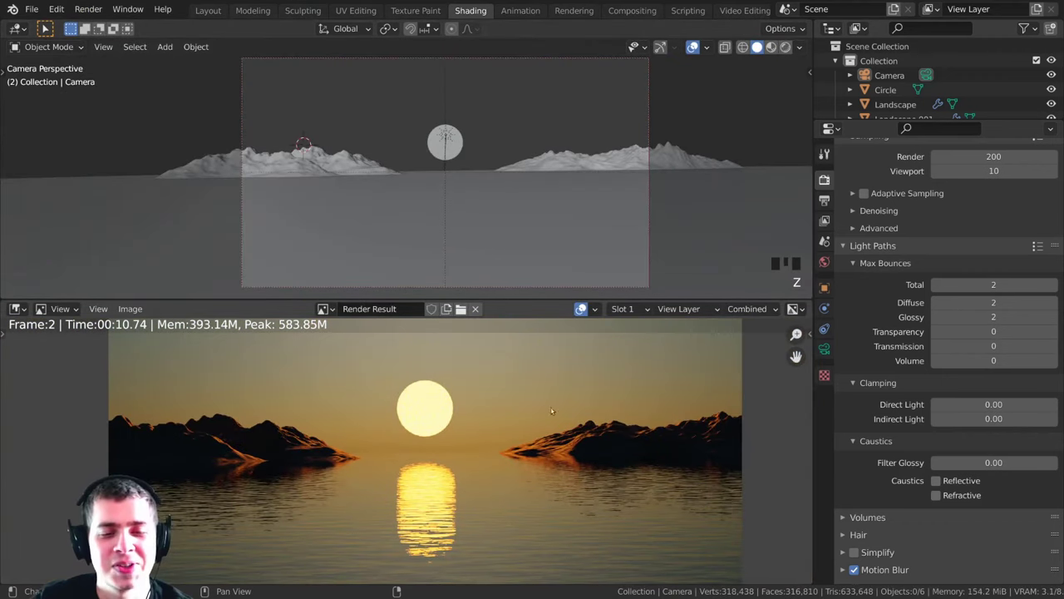
{"action": "scroll", "coordinate": [490, 431], "scroll_direction": "down", "scroll_amount": 1}
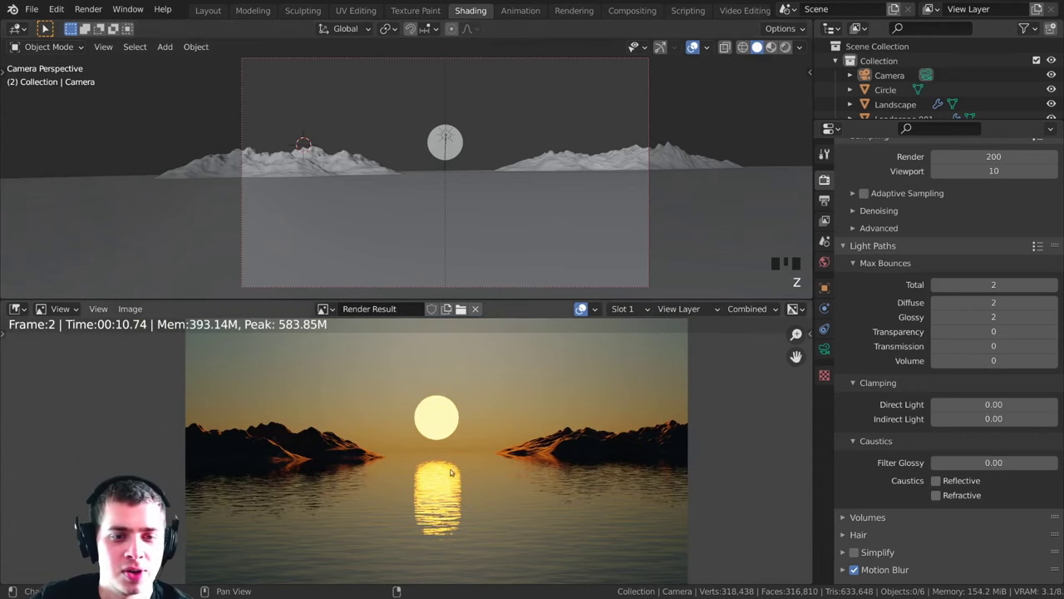
Step: Switch to the Compositing workspace, enable nodes, enlarge the node editor over the dope sheet, and reposition the Render Layers node
{"action": "left_click", "coordinate": [636, 10]}
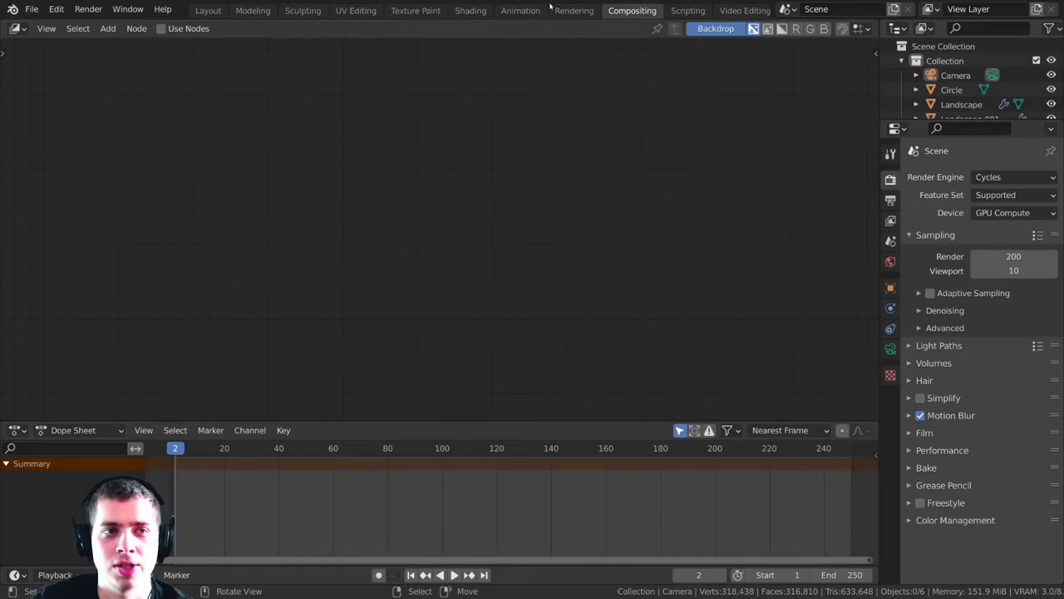
{"action": "left_click", "coordinate": [166, 29]}
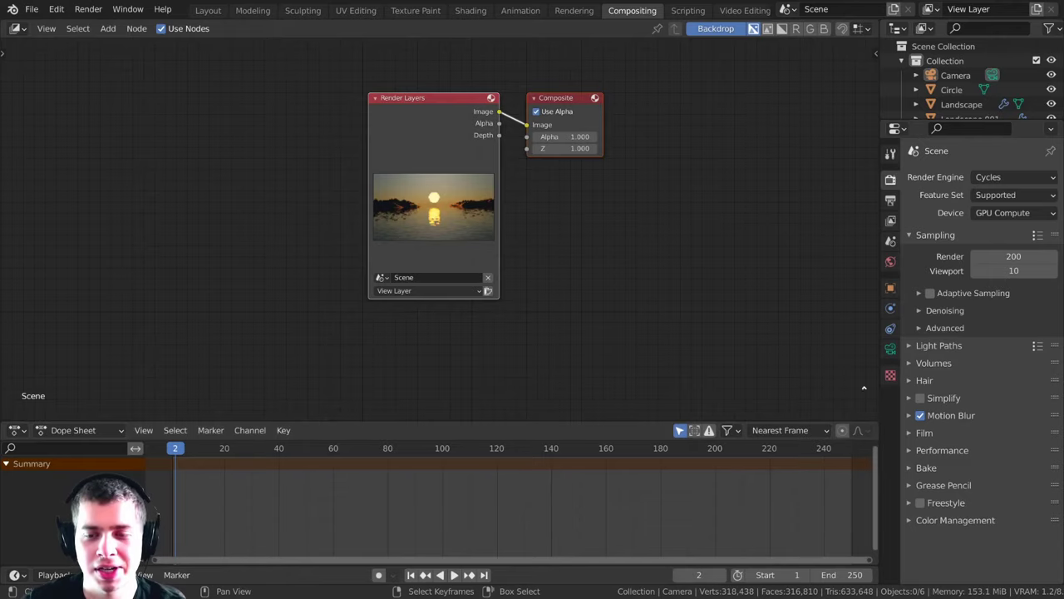
{"action": "left_click_drag", "start_coordinate": [864, 387], "coordinate": [699, 491]}
{"action": "middle_click_drag", "start_coordinate": [439, 234], "coordinate": [452, 268]}
{"action": "scroll", "coordinate": [452, 267], "scroll_direction": "up", "scroll_amount": 4}
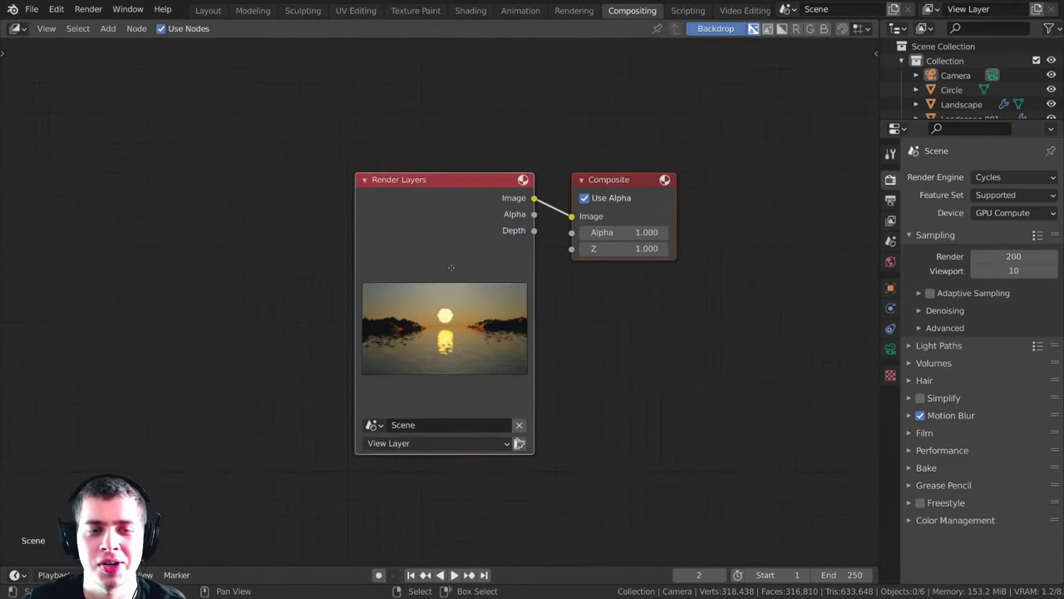
{"action": "scroll", "coordinate": [432, 223], "scroll_direction": "down", "scroll_amount": 2}
{"action": "left_click_drag", "start_coordinate": [429, 230], "coordinate": [405, 219]}
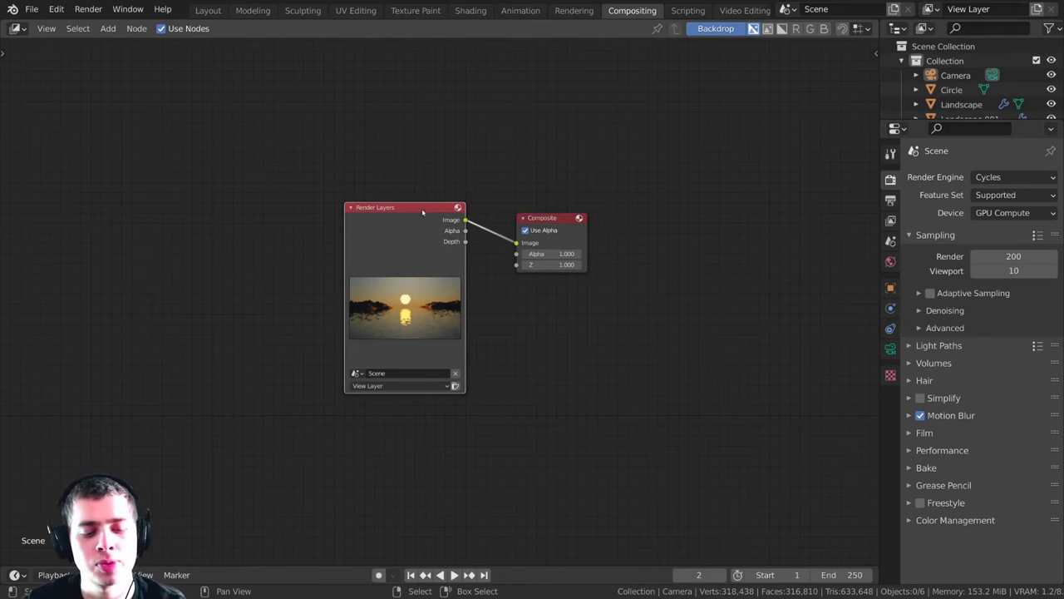
Step: Preview the Render Layers image through a Viewer node with the backdrop on, and spread the Viewer and Composite nodes away from Render Layers
{"action": "left_click", "coordinate": [358, 211], "text": "ctrl+shift"}
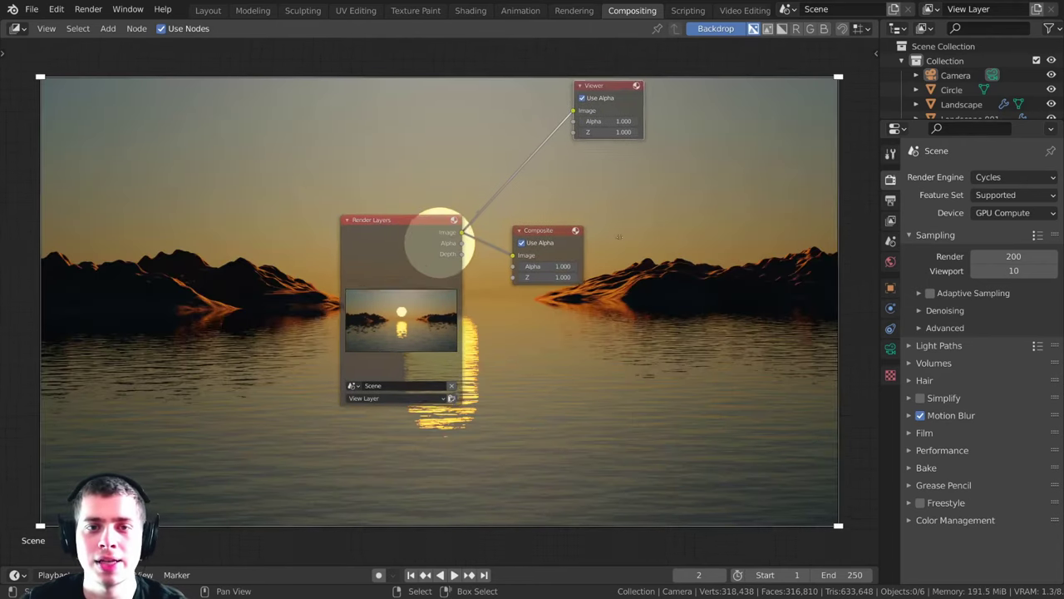
{"action": "left_click_drag", "start_coordinate": [603, 92], "coordinate": [721, 162]}
{"action": "left_click_drag", "start_coordinate": [374, 226], "coordinate": [350, 226]}
{"action": "left_click", "coordinate": [716, 28]}
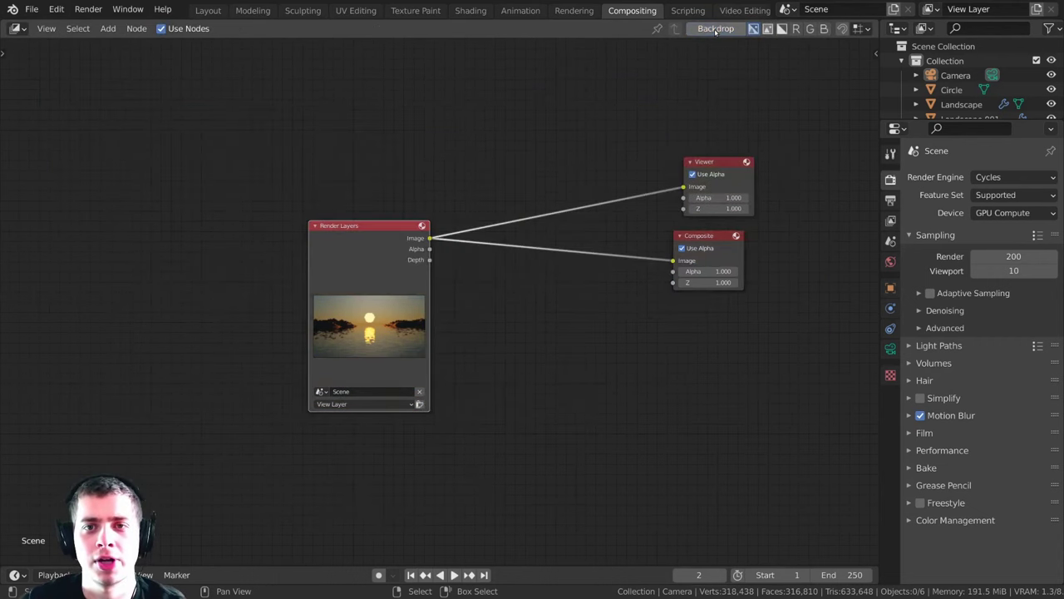
{"action": "left_click", "coordinate": [716, 28]}
{"action": "scroll", "coordinate": [411, 269], "scroll_direction": "down", "scroll_amount": 2}
{"action": "left_click_drag", "start_coordinate": [411, 268], "coordinate": [375, 265]}
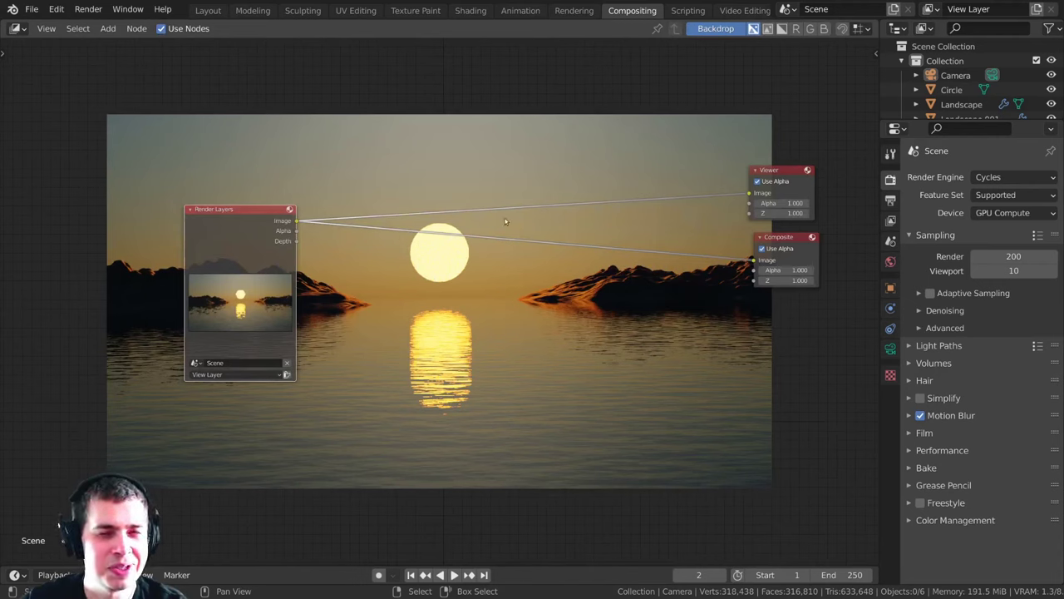
{"action": "scroll", "coordinate": [435, 241], "scroll_direction": "up", "scroll_amount": 1}
{"action": "left_click_drag", "start_coordinate": [248, 239], "coordinate": [244, 238]}
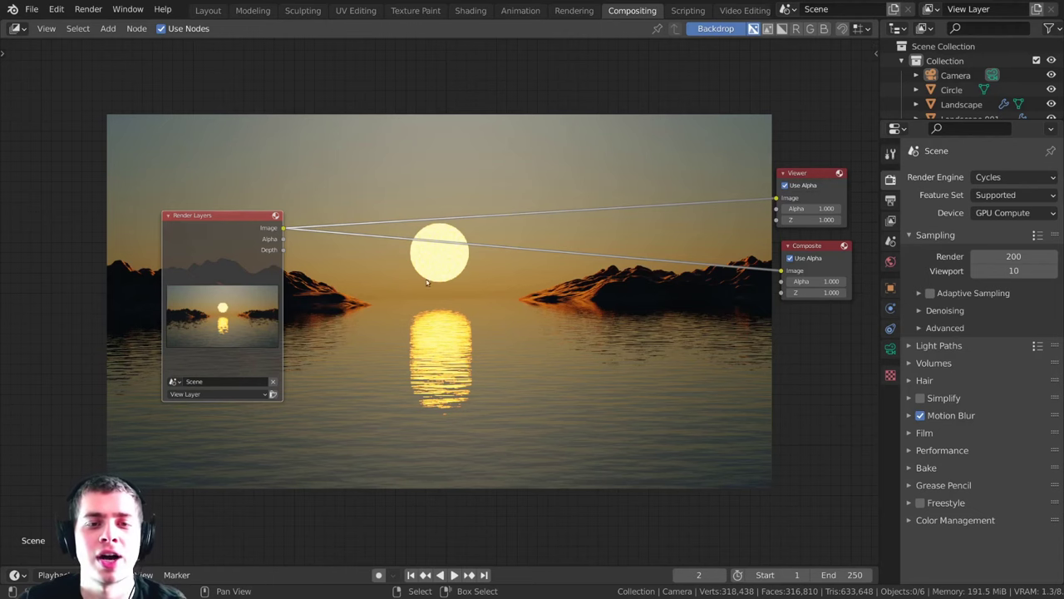
Step: Add a Box Mask node and place it above the Render Layers node
{"action": "scroll", "coordinate": [462, 153], "scroll_direction": "up", "scroll_amount": 1}
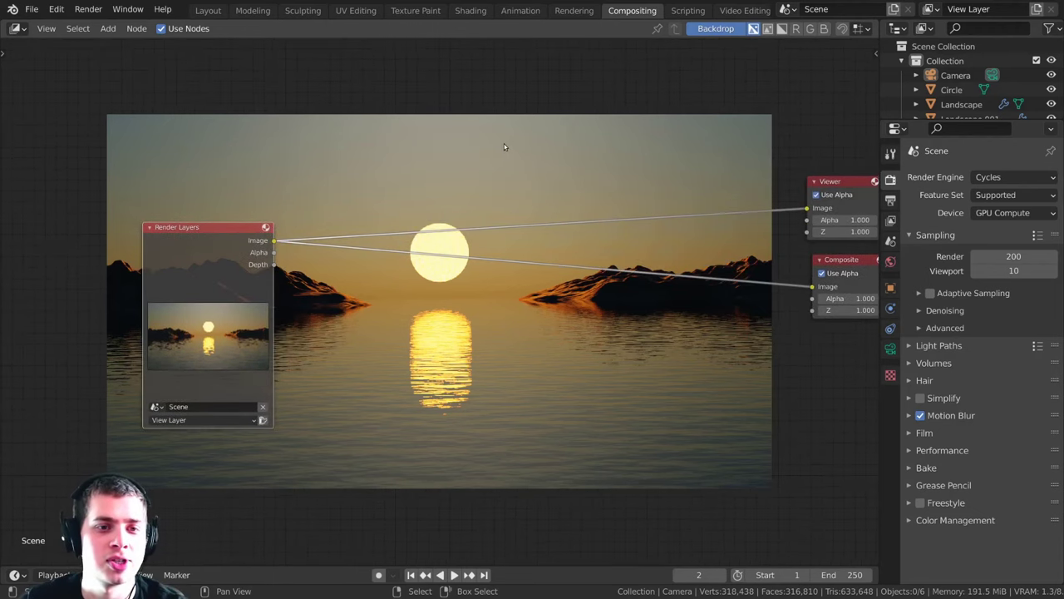
{"action": "key", "text": "shift+a"}
{"action": "left_click", "coordinate": [396, 122]}
{"action": "type", "text": "bo"}
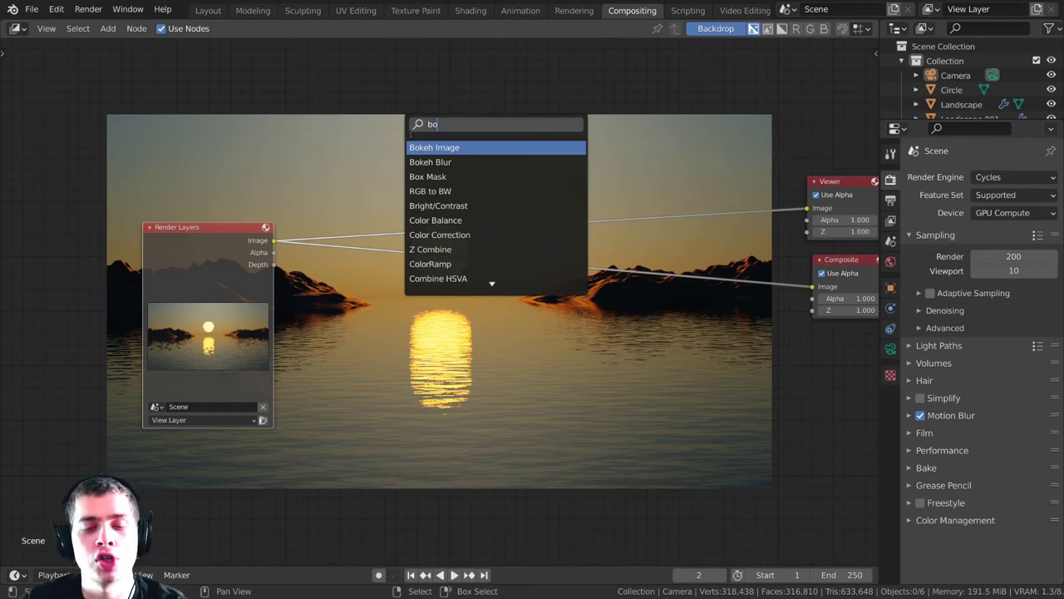
{"action": "type", "text": "x"}
{"action": "left_click", "coordinate": [432, 148]}
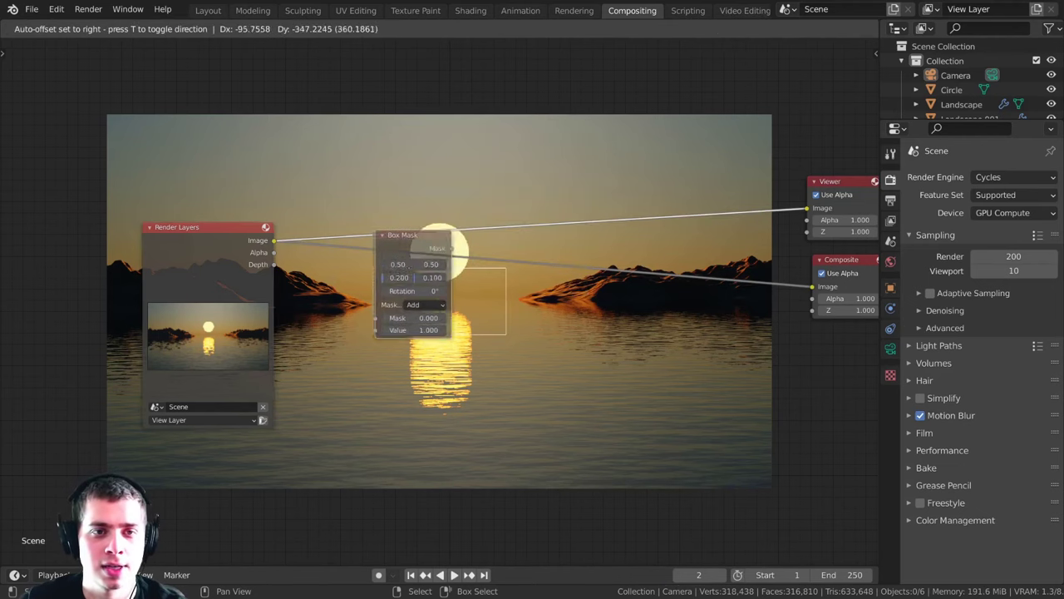
{"action": "left_click", "coordinate": [208, 124]}
Step: Preview the Box Mask in the Viewer and enlarge it to a width of 0.823 and a height of 0.425
{"action": "scroll", "coordinate": [306, 225], "scroll_direction": "up", "scroll_amount": 3}
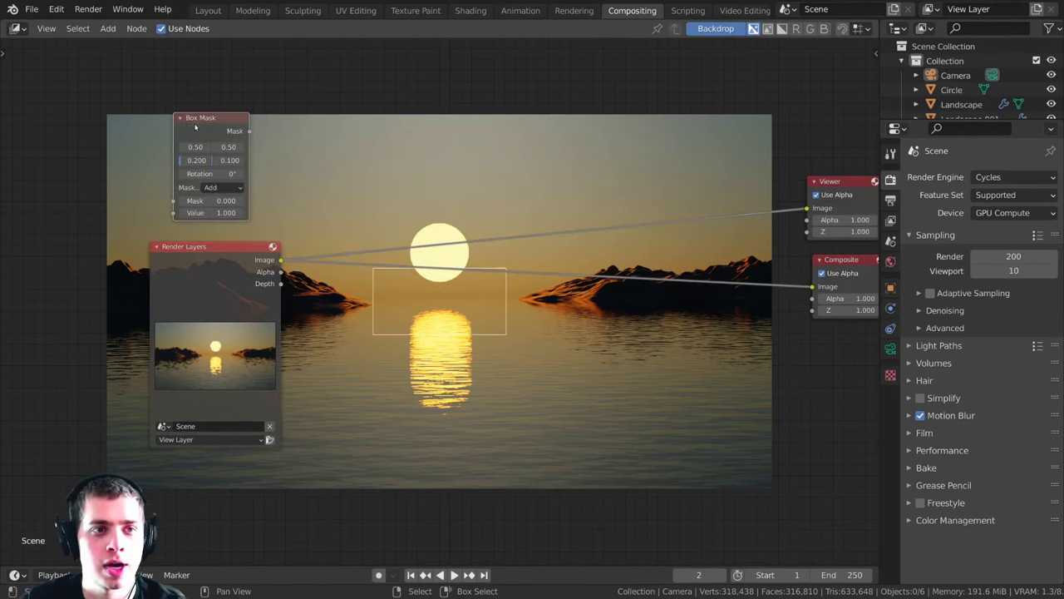
{"action": "scroll", "coordinate": [219, 197], "scroll_direction": "up", "scroll_amount": 2}
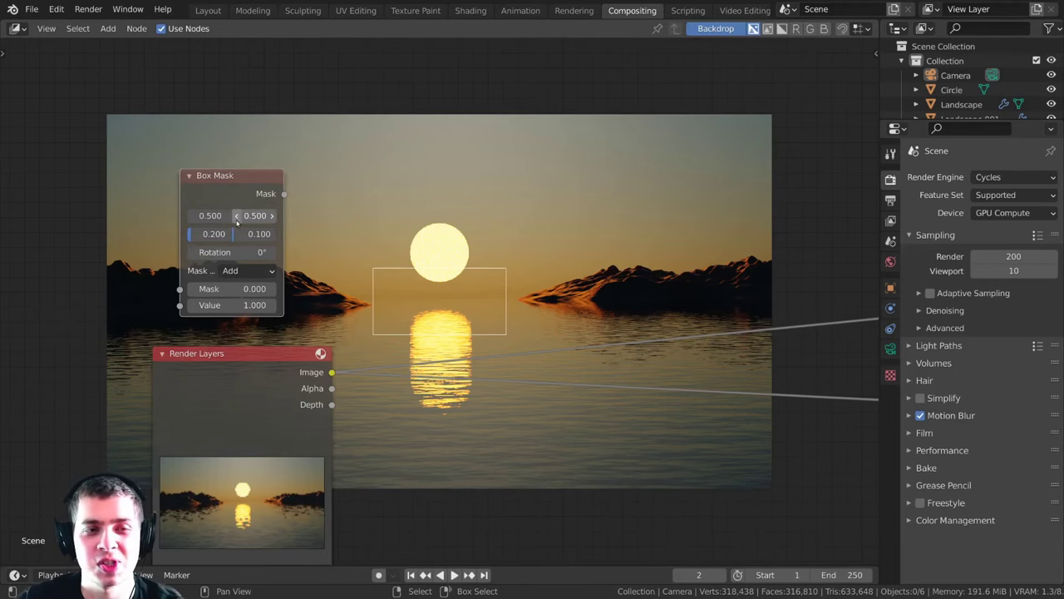
{"action": "left_click", "coordinate": [228, 194], "text": "ctrl+shift"}
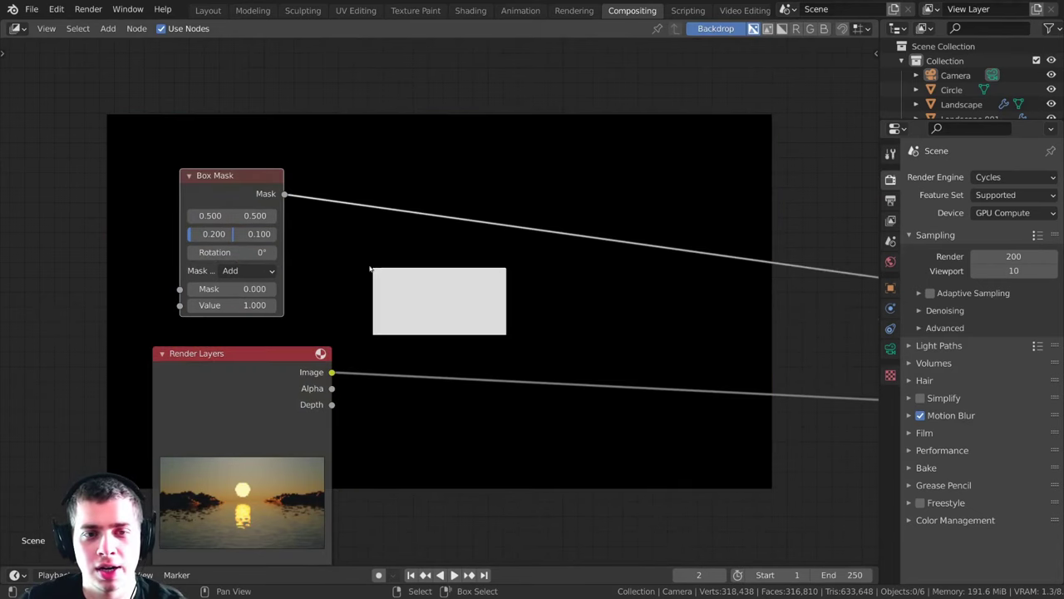
{"action": "left_click_drag", "start_coordinate": [285, 234], "coordinate": [335, 234]}
{"action": "left_click_drag", "start_coordinate": [258, 177], "coordinate": [240, 173]}
{"action": "left_click_drag", "start_coordinate": [202, 228], "coordinate": [261, 230]}
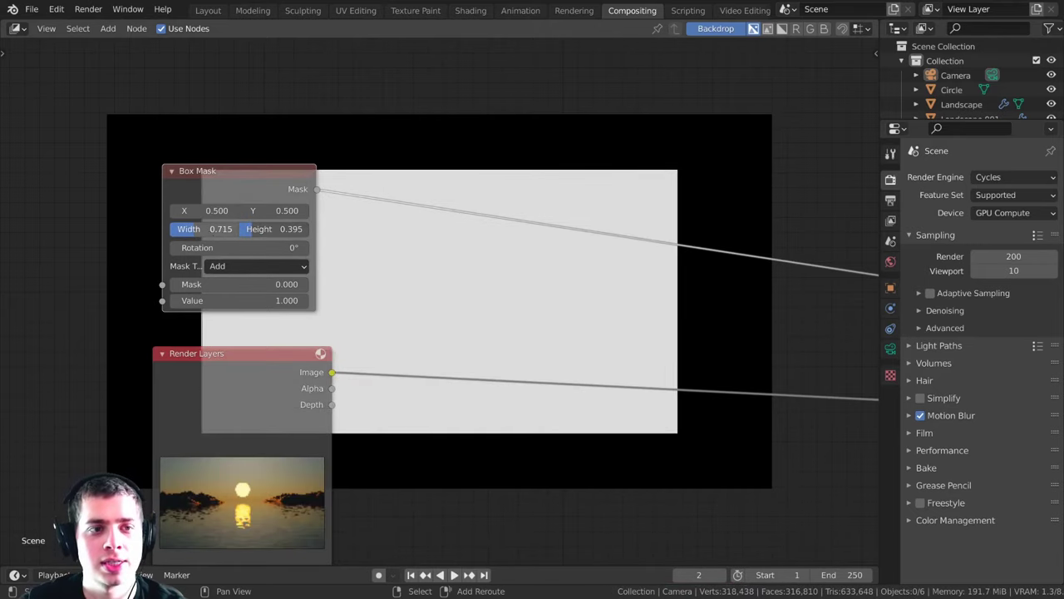
{"action": "left_click_drag", "start_coordinate": [197, 231], "coordinate": [199, 231]}
{"action": "left_click_drag", "start_coordinate": [284, 234], "coordinate": [297, 234]}
{"action": "left_click_drag", "start_coordinate": [218, 229], "coordinate": [236, 229]}
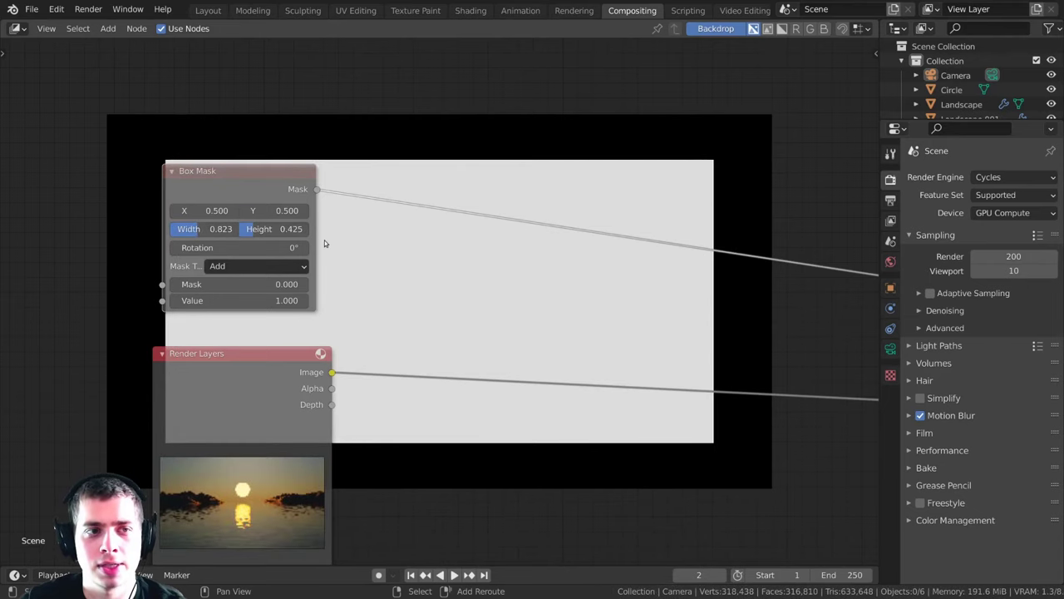
Step: Insert a Gaussian Blur node between the Box Mask and the Viewer and set its X and Y size to 323
{"action": "scroll", "coordinate": [376, 197], "scroll_direction": "down", "scroll_amount": 2}
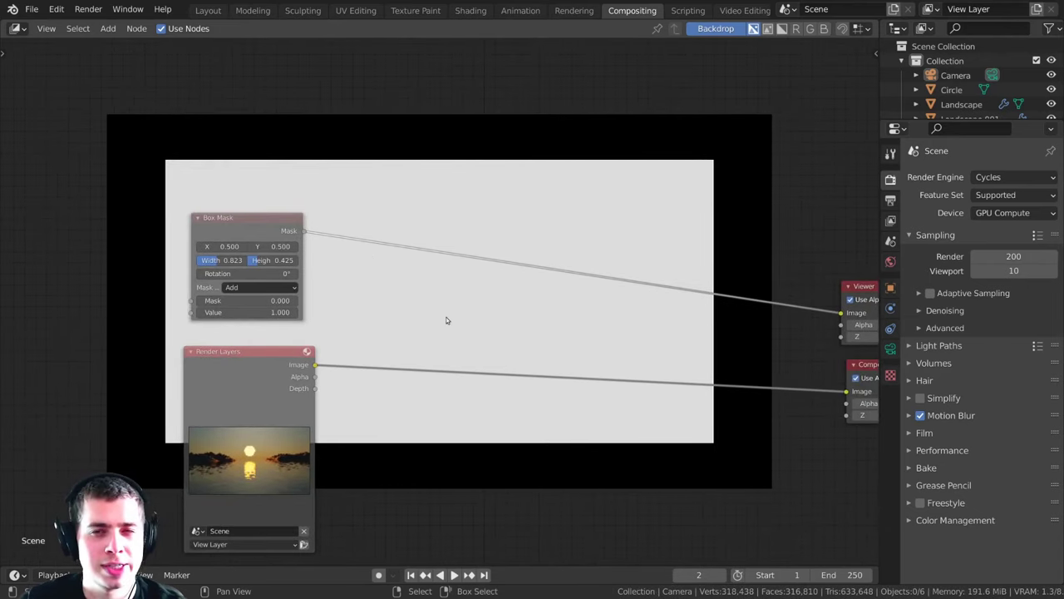
{"action": "key", "text": "shift+a"}
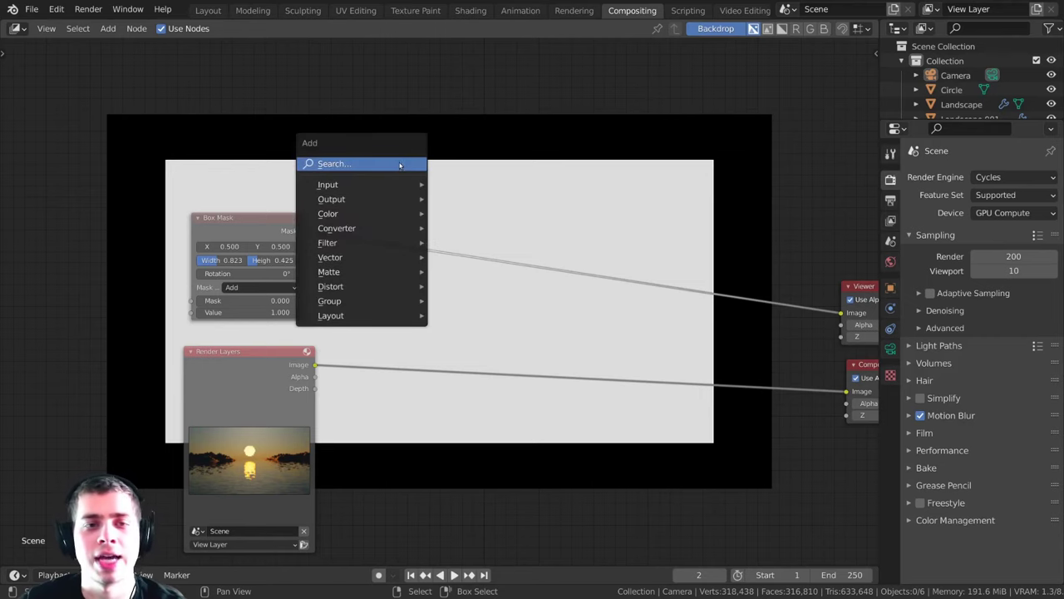
{"action": "left_click", "coordinate": [397, 164]}
{"action": "type", "text": "bl"}
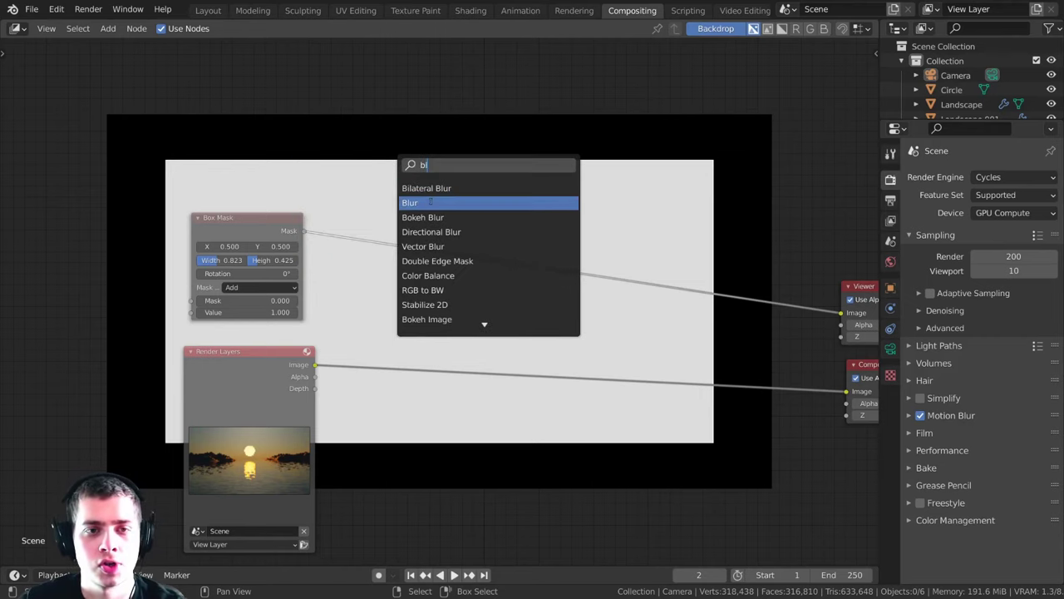
{"action": "left_click", "coordinate": [436, 200]}
{"action": "left_click", "coordinate": [397, 215]}
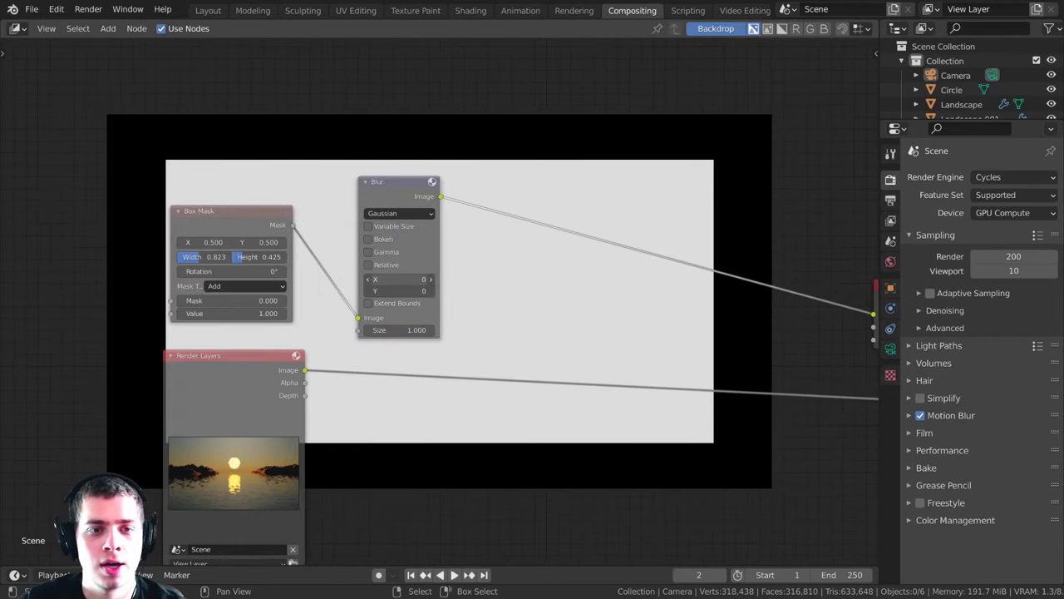
{"action": "scroll", "coordinate": [416, 236], "scroll_direction": "up", "scroll_amount": 1}
{"action": "scroll", "coordinate": [416, 236], "scroll_direction": "up", "scroll_amount": 2}
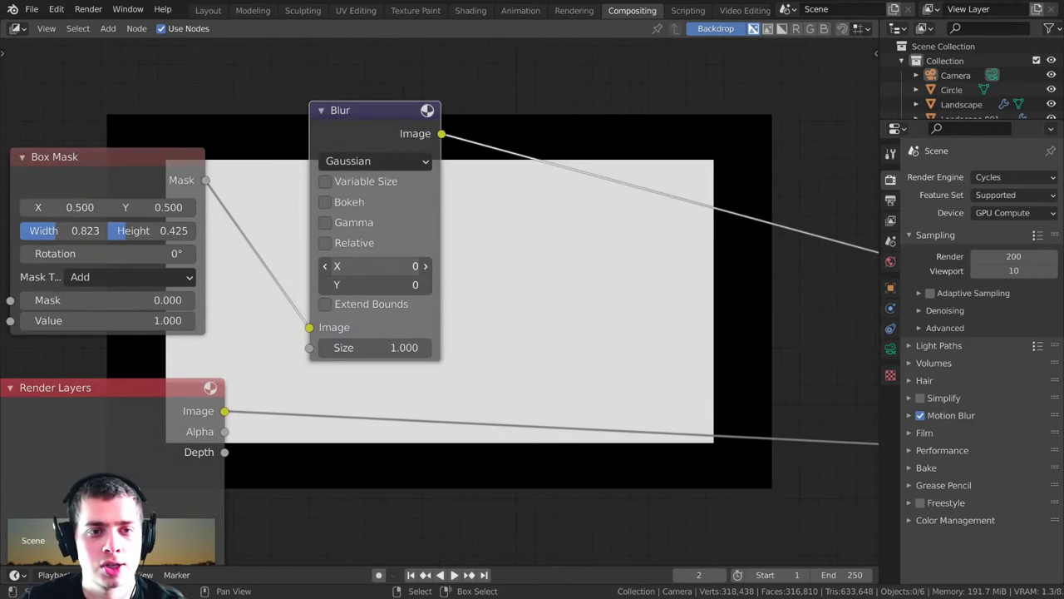
{"action": "left_click_drag", "start_coordinate": [375, 266], "coordinate": [599, 276]}
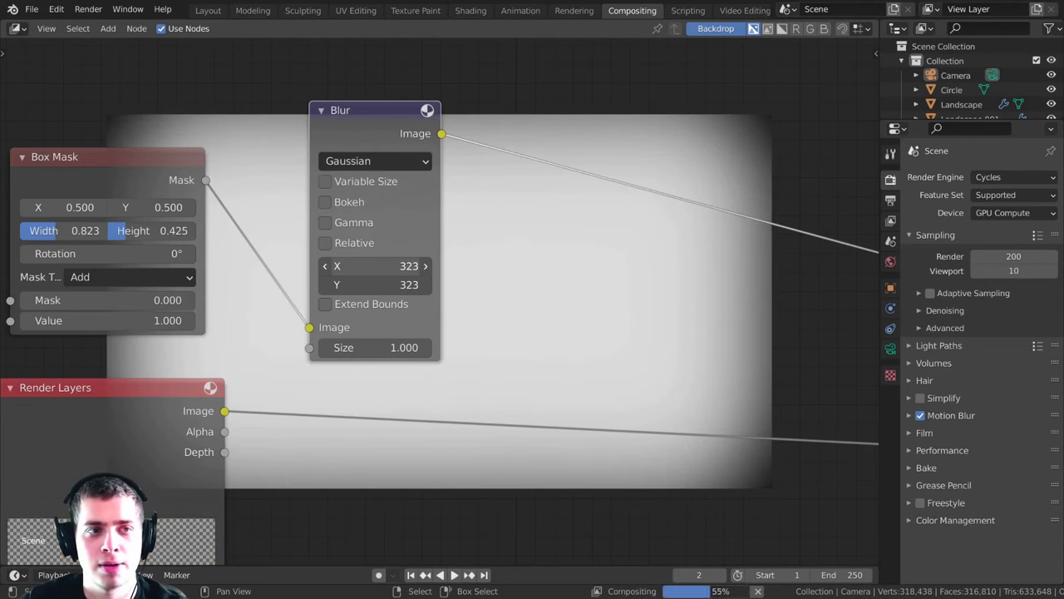
Step: Refine the Box Mask to width 0.804 and height 0.376, and set the Blur node's X and Y size to 353
{"action": "scroll", "coordinate": [332, 201], "scroll_direction": "down", "scroll_amount": 1}
{"action": "middle_click_drag", "start_coordinate": [333, 201], "coordinate": [489, 248]}
{"action": "scroll", "coordinate": [416, 241], "scroll_direction": "up", "scroll_amount": 2}
{"action": "left_click_drag", "start_coordinate": [297, 291], "coordinate": [347, 290]}
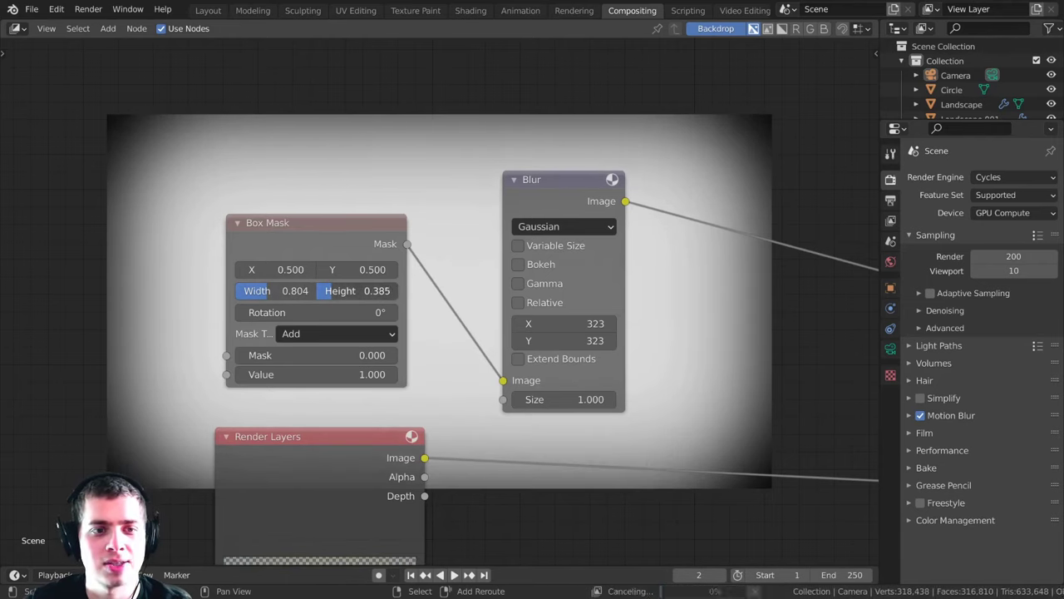
{"action": "left_click_drag", "start_coordinate": [574, 327], "coordinate": [591, 340]}
{"action": "middle_click_drag", "start_coordinate": [556, 181], "coordinate": [547, 299]}
{"action": "scroll", "coordinate": [416, 232], "scroll_direction": "up", "scroll_amount": 1}
{"action": "scroll", "coordinate": [474, 287], "scroll_direction": "down", "scroll_amount": 7}
{"action": "middle_click_drag", "start_coordinate": [474, 287], "coordinate": [448, 192]}
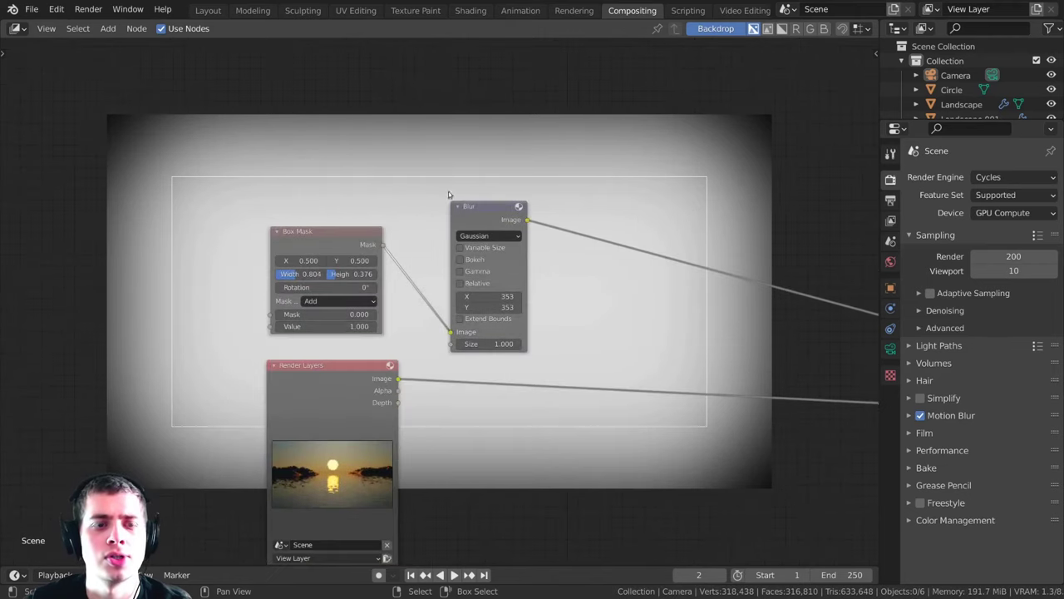
Step: Tidy the Blur and Render Layers nodes and insert an Alpha Over node between Render Layers and Composite
{"action": "left_click_drag", "start_coordinate": [490, 218], "coordinate": [458, 213]}
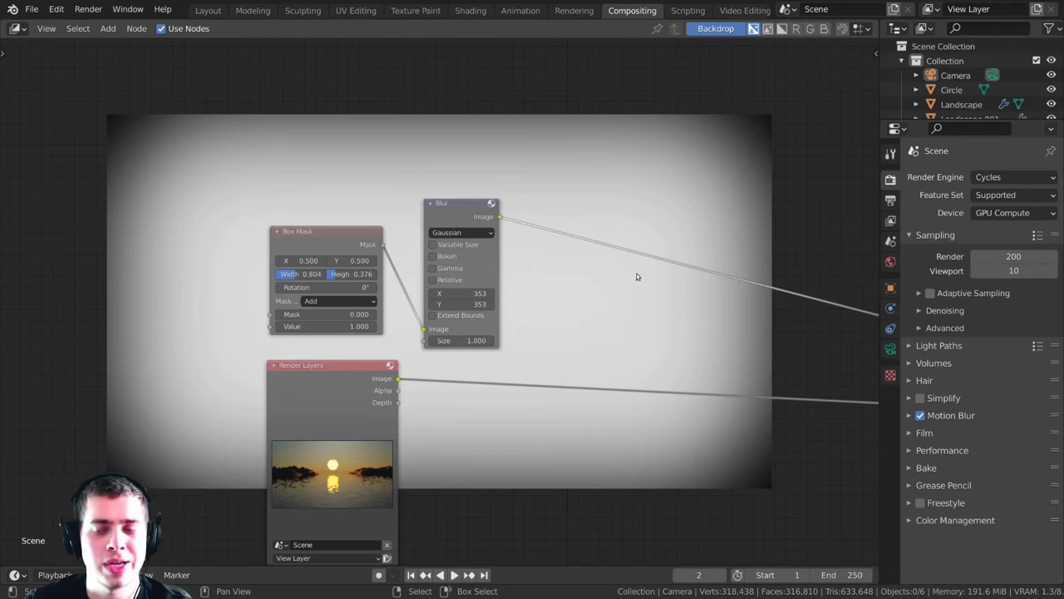
{"action": "left_click_drag", "start_coordinate": [284, 406], "coordinate": [276, 426]}
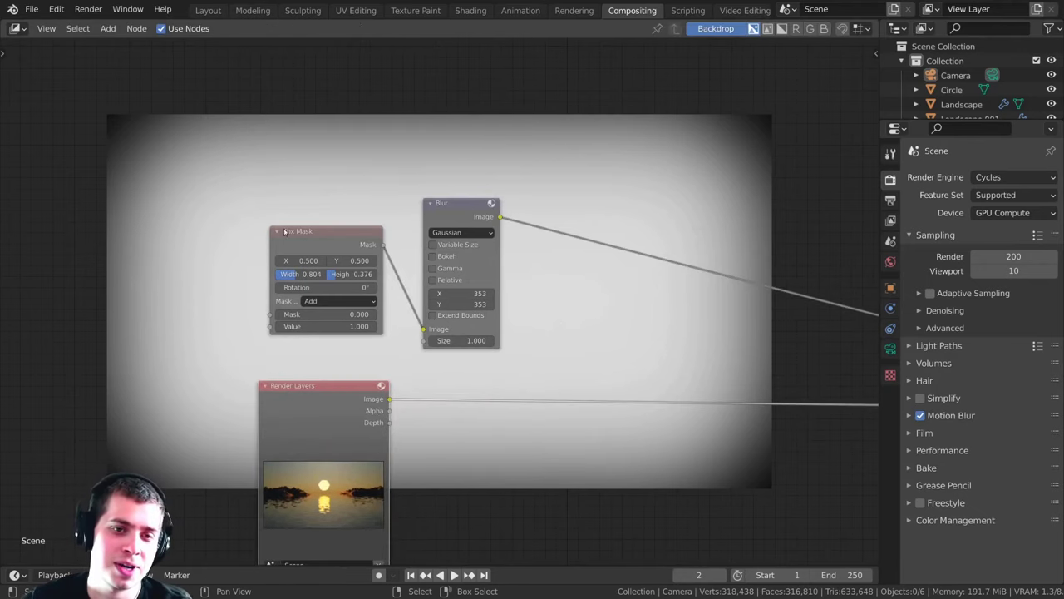
{"action": "middle_click_drag", "start_coordinate": [517, 263], "coordinate": [500, 256]}
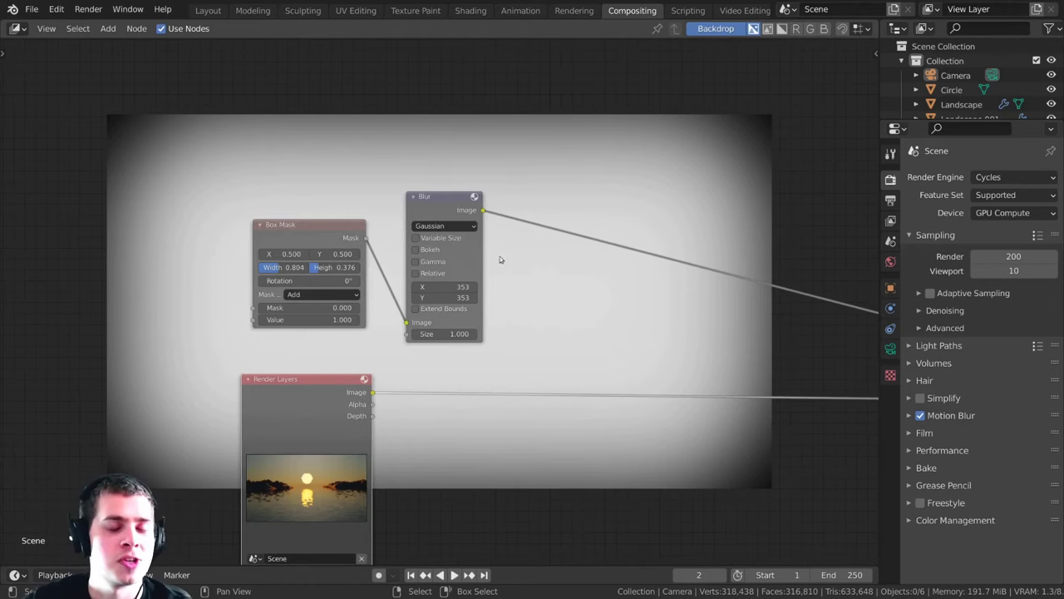
{"action": "key", "text": "shift+a"}
{"action": "left_click", "coordinate": [570, 161]}
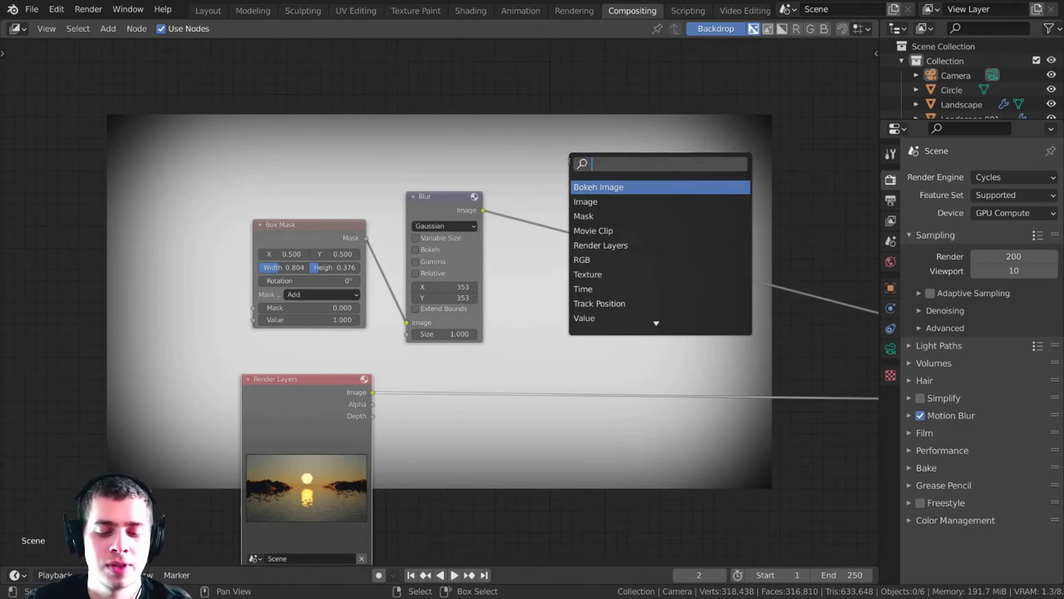
{"action": "type", "text": "al"}
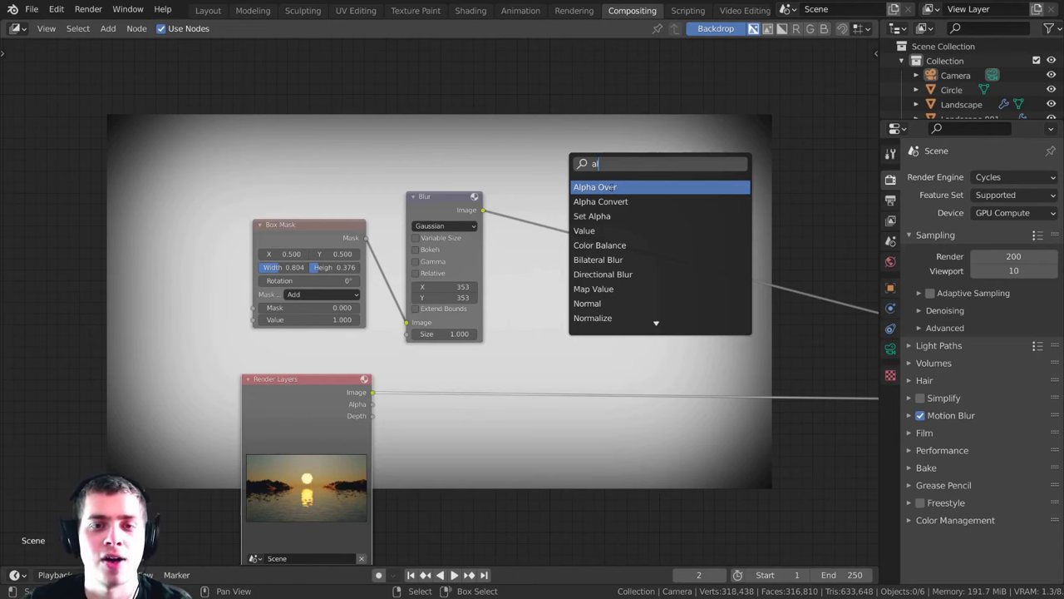
{"action": "left_click", "coordinate": [613, 187]}
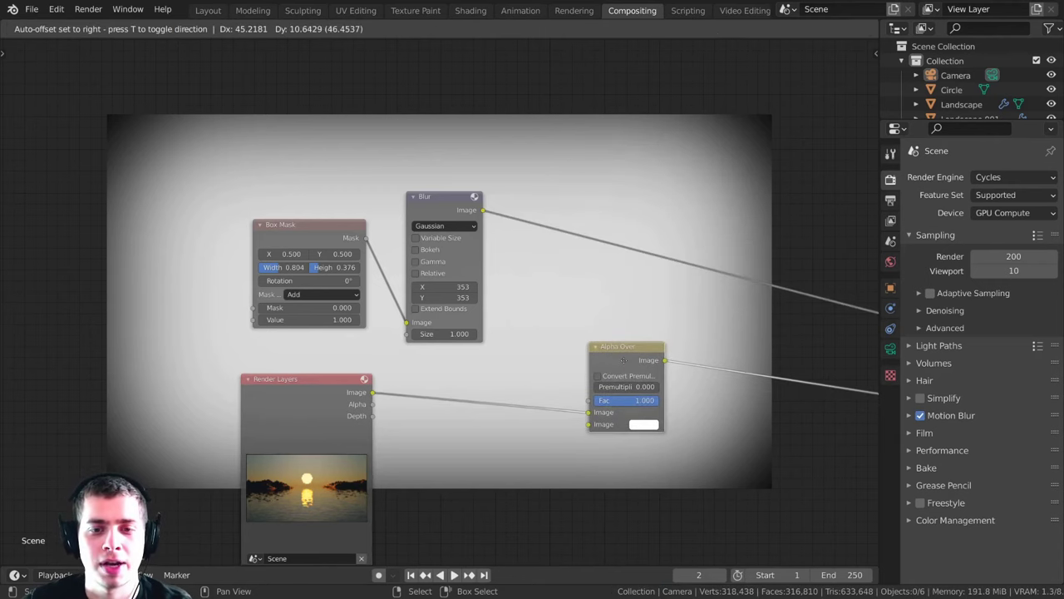
{"action": "left_click", "coordinate": [624, 359]}
Step: Connect the Blur output to the Alpha Over factor, set its second image colour to black, and preview Alpha Over in the Viewer
{"action": "middle_click_drag", "start_coordinate": [519, 311], "coordinate": [517, 244]}
{"action": "left_click_drag", "start_coordinate": [483, 144], "coordinate": [482, 124]}
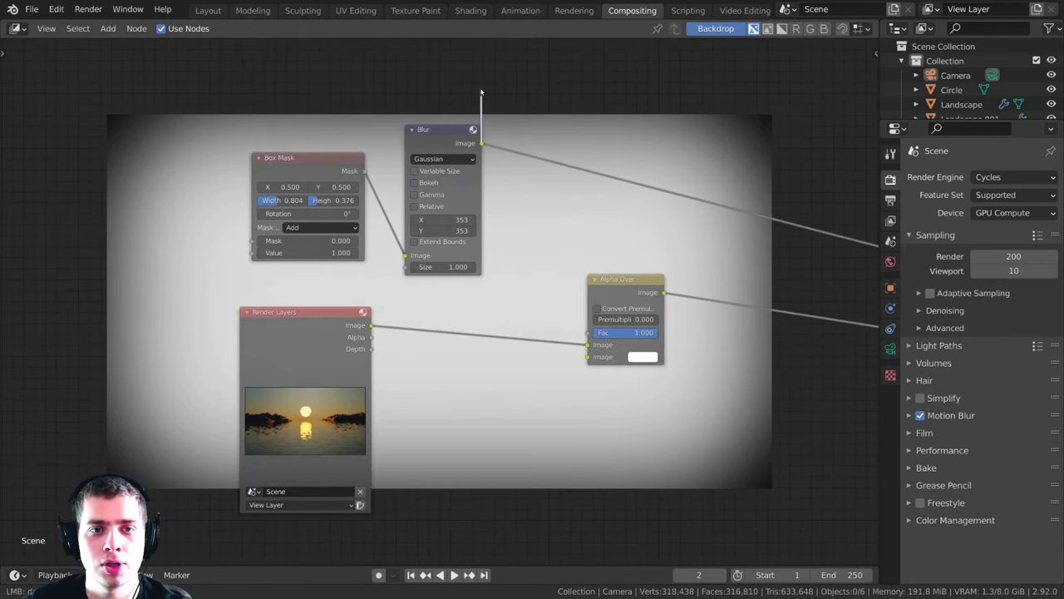
{"action": "left_click_drag", "start_coordinate": [526, 235], "coordinate": [587, 334]}
{"action": "scroll", "coordinate": [587, 340], "scroll_direction": "up", "scroll_amount": 1}
{"action": "left_click", "coordinate": [658, 361]}
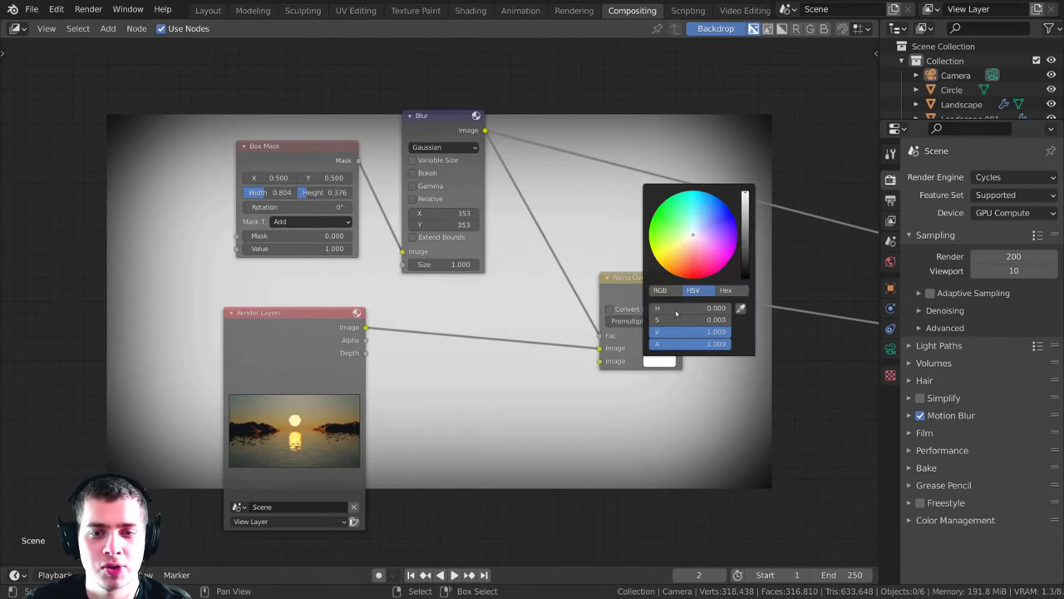
{"action": "left_click_drag", "start_coordinate": [749, 243], "coordinate": [746, 279]}
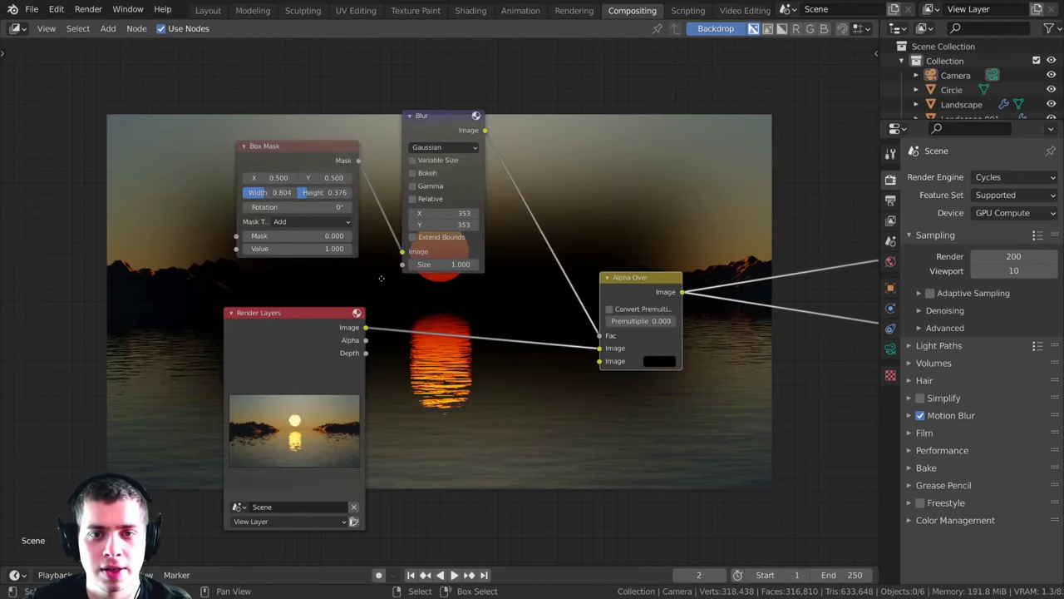
{"action": "middle_click_drag", "start_coordinate": [382, 279], "coordinate": [361, 400]}
{"action": "scroll", "coordinate": [361, 401], "scroll_direction": "up", "scroll_amount": 1}
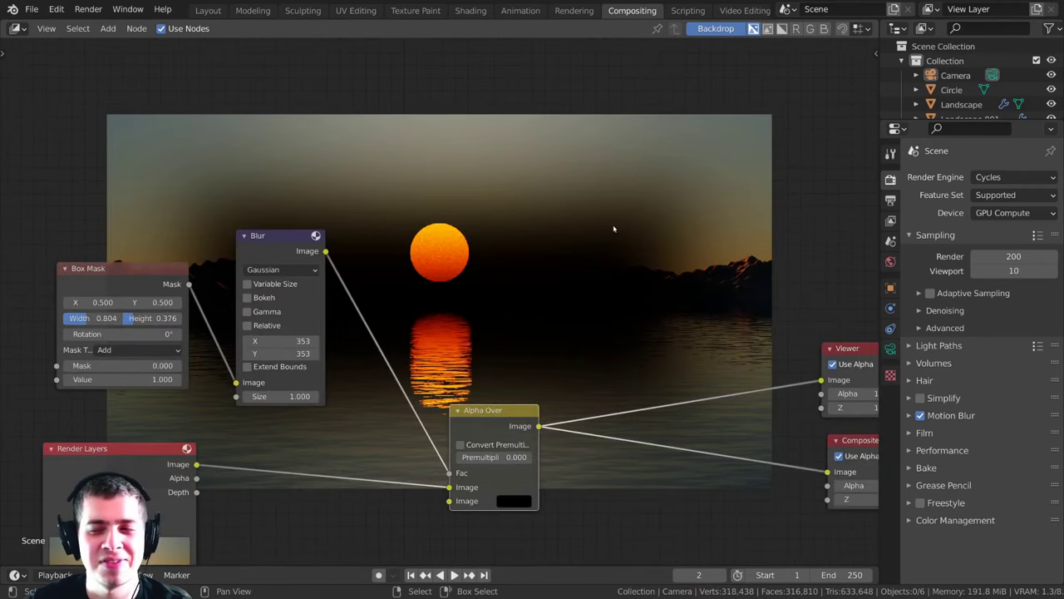
{"action": "middle_click_drag", "start_coordinate": [487, 483], "coordinate": [514, 382]}
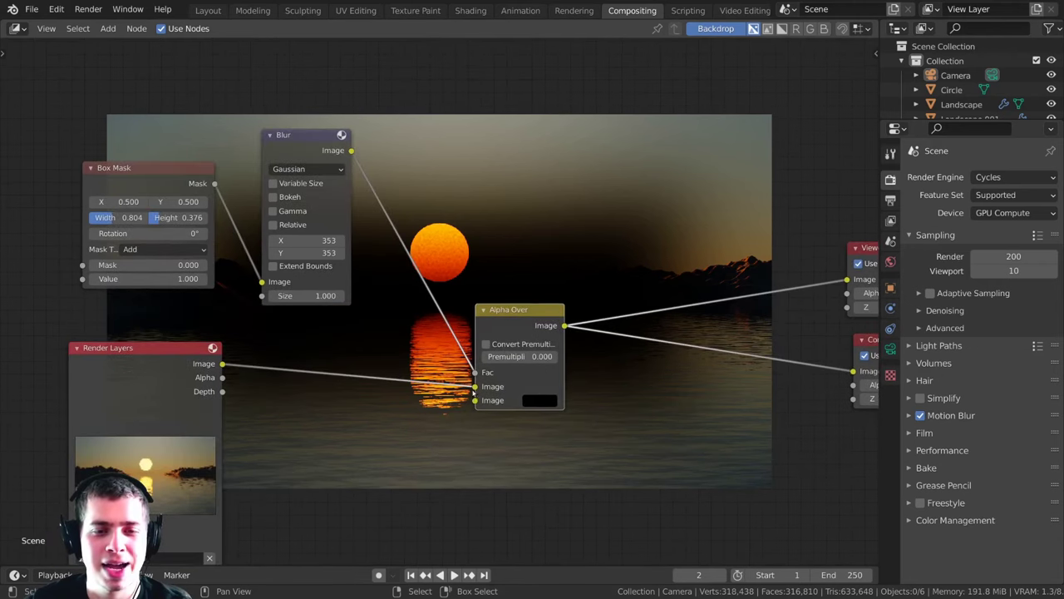
Step: Move the Render Layers link to Alpha Over's second image input and set the first image colour to black
{"action": "mouse_move", "coordinate": [475, 387]}
{"action": "left_mouse_down"}
{"action": "mouse_move", "coordinate": [436, 391]}
{"action": "mouse_move", "coordinate": [474, 405]}
{"action": "left_mouse_up"}
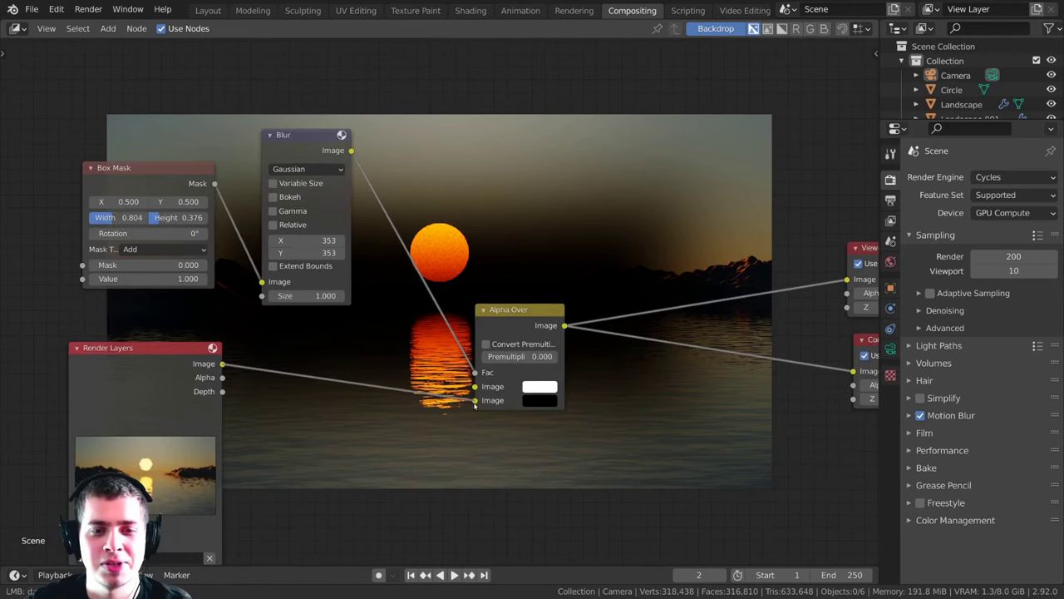
{"action": "left_click", "coordinate": [539, 389]}
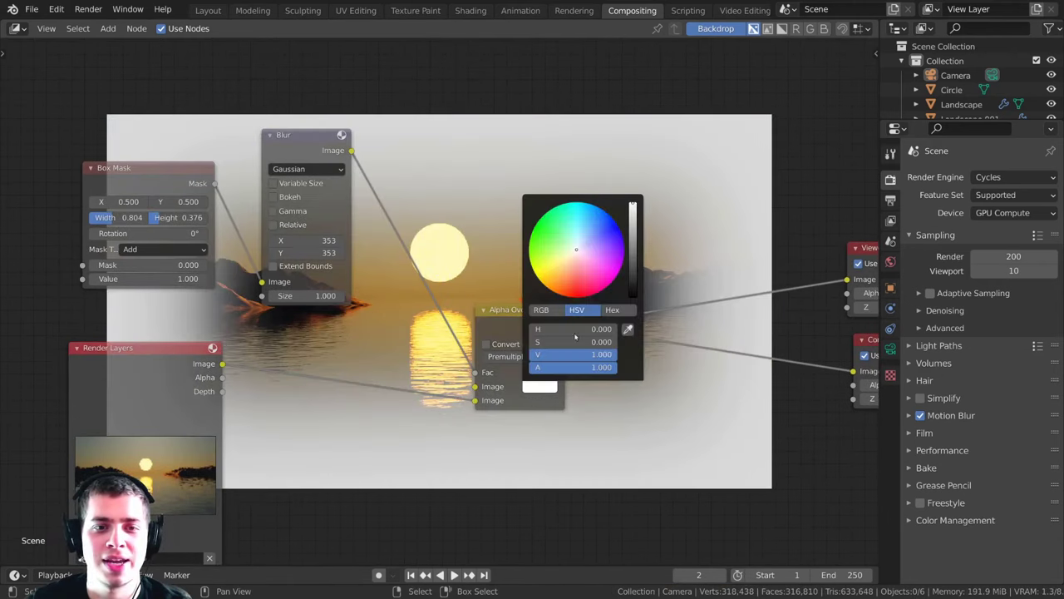
{"action": "left_click_drag", "start_coordinate": [631, 235], "coordinate": [632, 303]}
{"action": "middle_click_drag", "start_coordinate": [493, 134], "coordinate": [363, 364]}
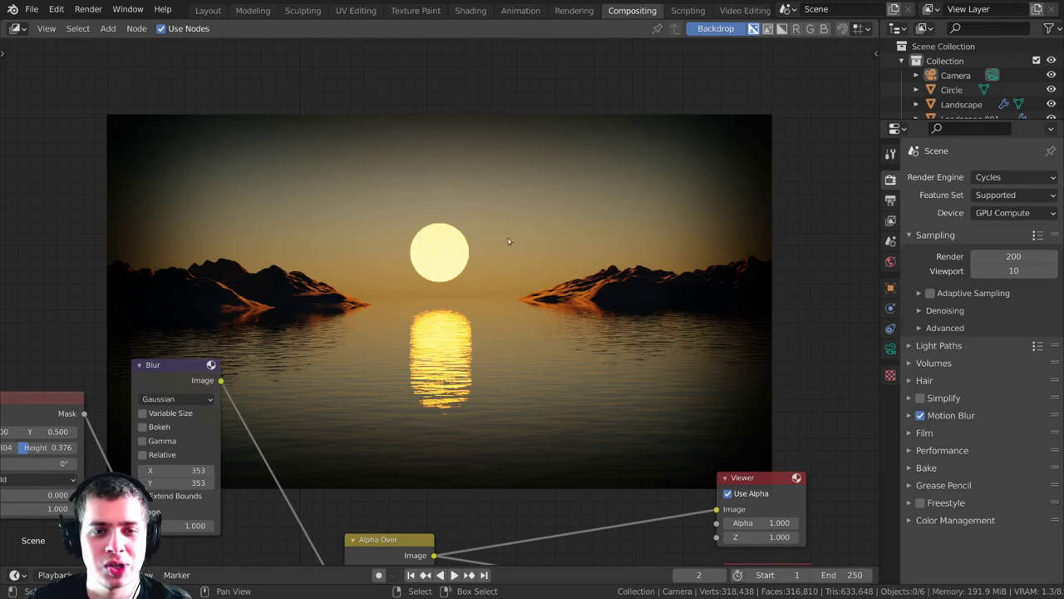
Step: Enlarge the Box Mask to width 0.912 and height 0.437 to widen the vignette opening
{"action": "middle_click_drag", "start_coordinate": [360, 307], "coordinate": [579, 176]}
{"action": "scroll", "coordinate": [250, 240], "scroll_direction": "up", "scroll_amount": 3}
{"action": "middle_click_drag", "start_coordinate": [250, 240], "coordinate": [376, 336]}
{"action": "scroll", "coordinate": [375, 333], "scroll_direction": "up", "scroll_amount": 2}
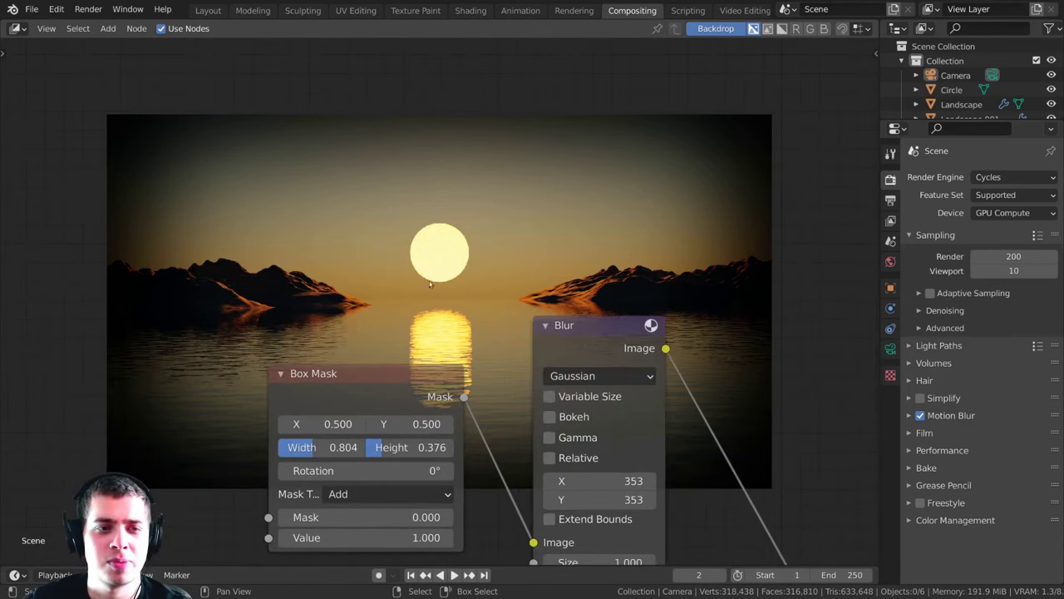
{"action": "left_click_drag", "start_coordinate": [340, 449], "coordinate": [392, 447]}
{"action": "right_click", "coordinate": [323, 419]}
{"action": "scroll", "coordinate": [408, 446], "scroll_direction": "down", "scroll_amount": 5}
{"action": "middle_click_drag", "start_coordinate": [581, 432], "coordinate": [334, 304]}
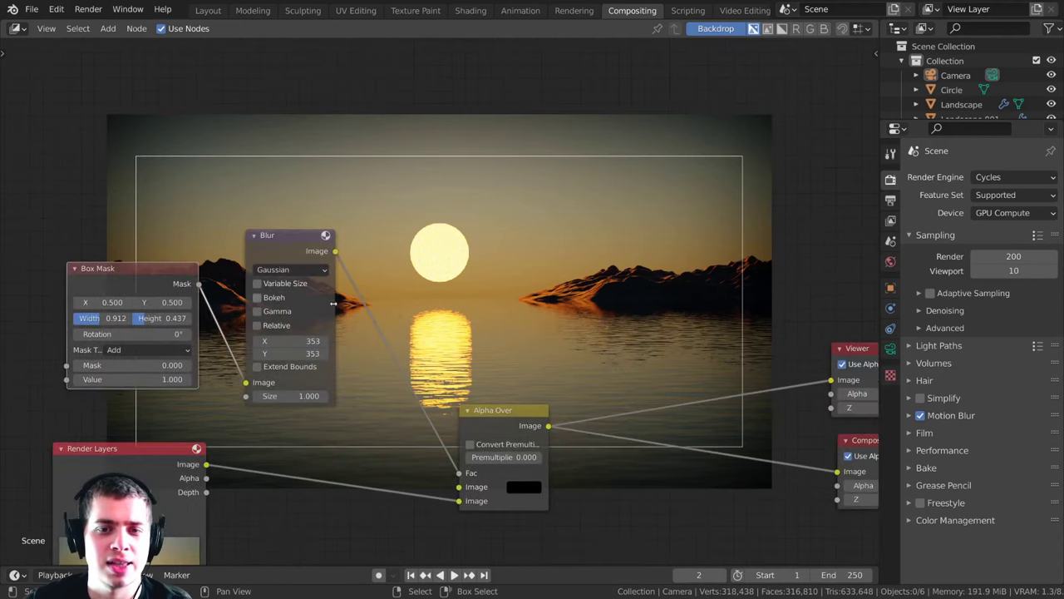
Step: Preview Alpha Over in the Viewer and move the node closer to the Blur node, away from the output nodes
{"action": "middle_click_drag", "start_coordinate": [401, 297], "coordinate": [329, 278]}
{"action": "left_click", "coordinate": [441, 394], "text": "ctrl+shift"}
{"action": "left_click_drag", "start_coordinate": [441, 394], "coordinate": [428, 376]}
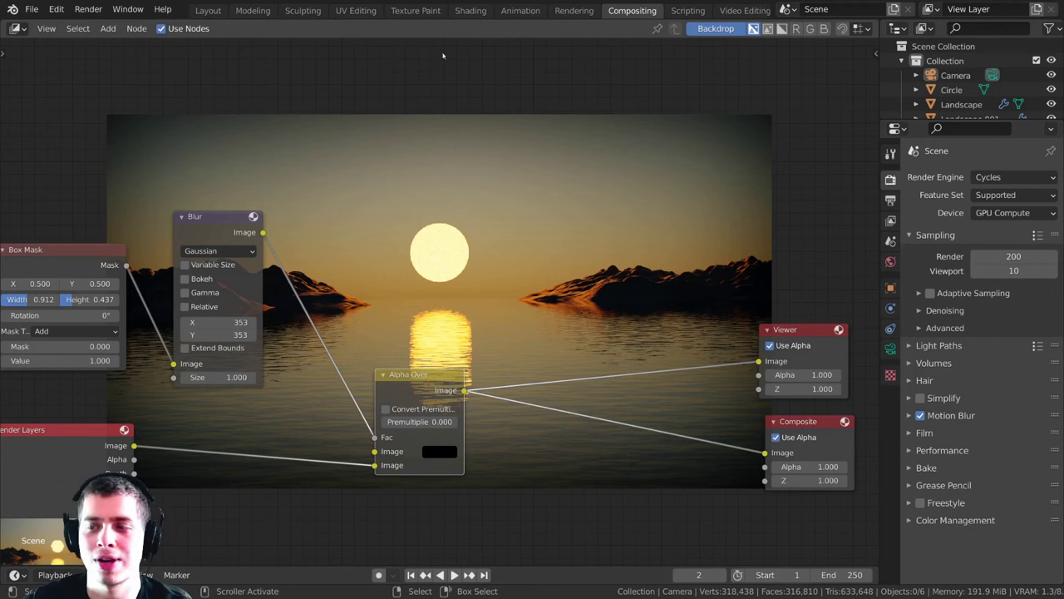
{"action": "scroll", "coordinate": [414, 360], "scroll_direction": "up", "scroll_amount": 1}
{"action": "middle_click_drag", "start_coordinate": [413, 360], "coordinate": [333, 331]}
{"action": "left_click_drag", "start_coordinate": [323, 359], "coordinate": [235, 361]}
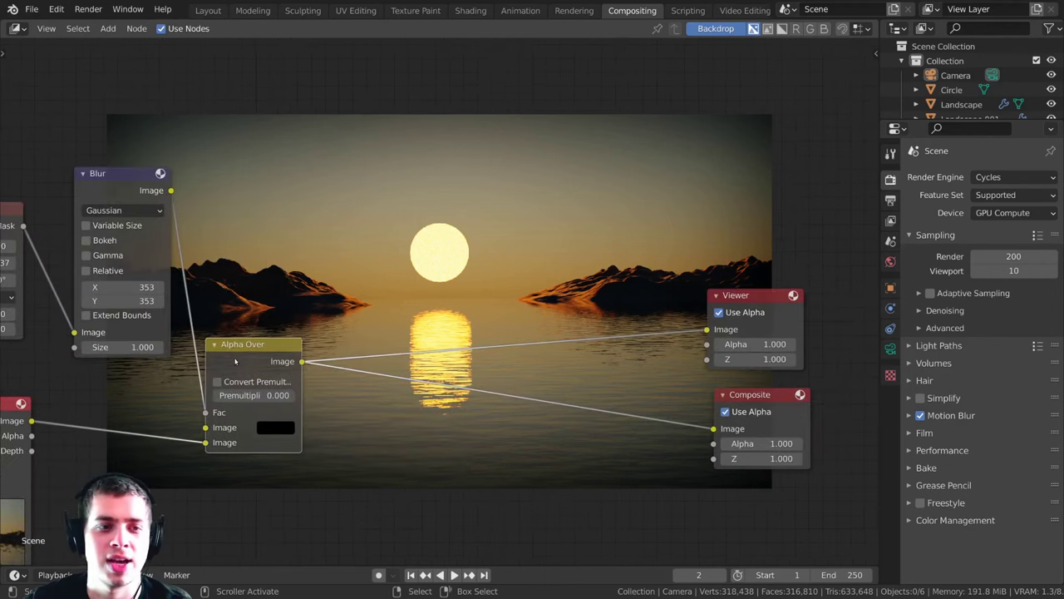
Step: Insert a Glare node on the link between Alpha Over and Composite
{"action": "scroll", "coordinate": [236, 361], "scroll_direction": "down", "scroll_amount": 4}
{"action": "middle_click_drag", "start_coordinate": [236, 361], "coordinate": [350, 323]}
{"action": "key", "text": "shift+a"}
{"action": "left_click", "coordinate": [424, 221]}
{"action": "type", "text": "gl"}
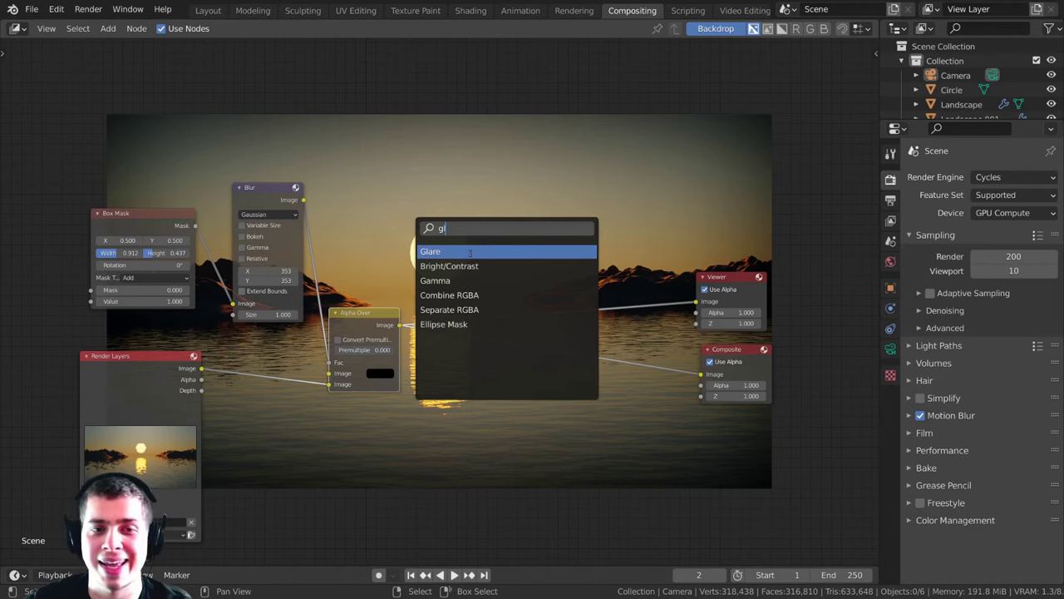
{"action": "left_click", "coordinate": [469, 253]}
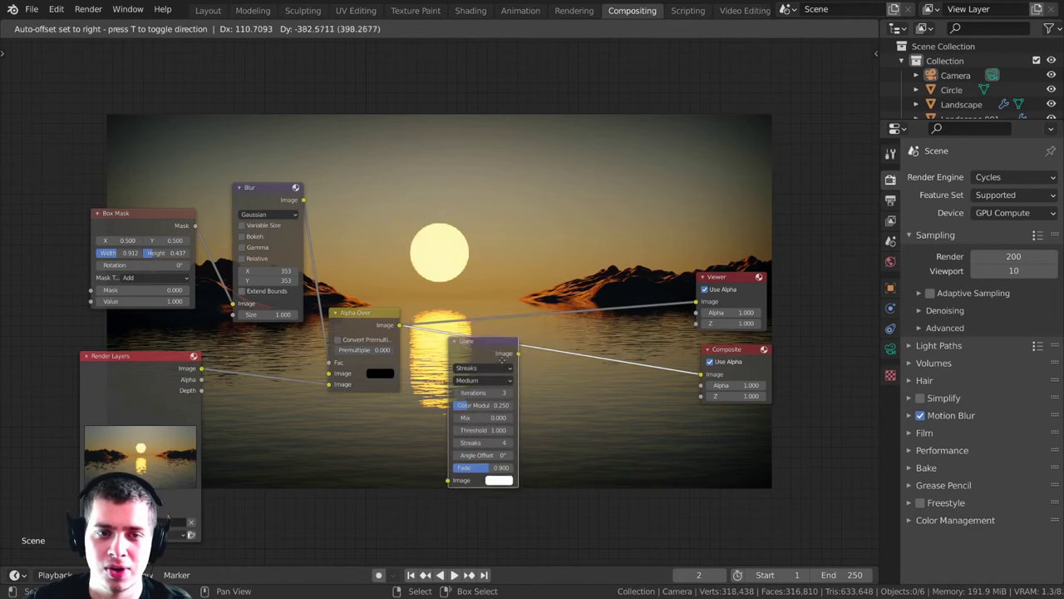
{"action": "left_click", "coordinate": [517, 344]}
Step: Connect the Glare output to the Viewer and reposition the Glare node between Alpha Over and the outputs
{"action": "left_click_drag", "start_coordinate": [518, 342], "coordinate": [633, 320]}
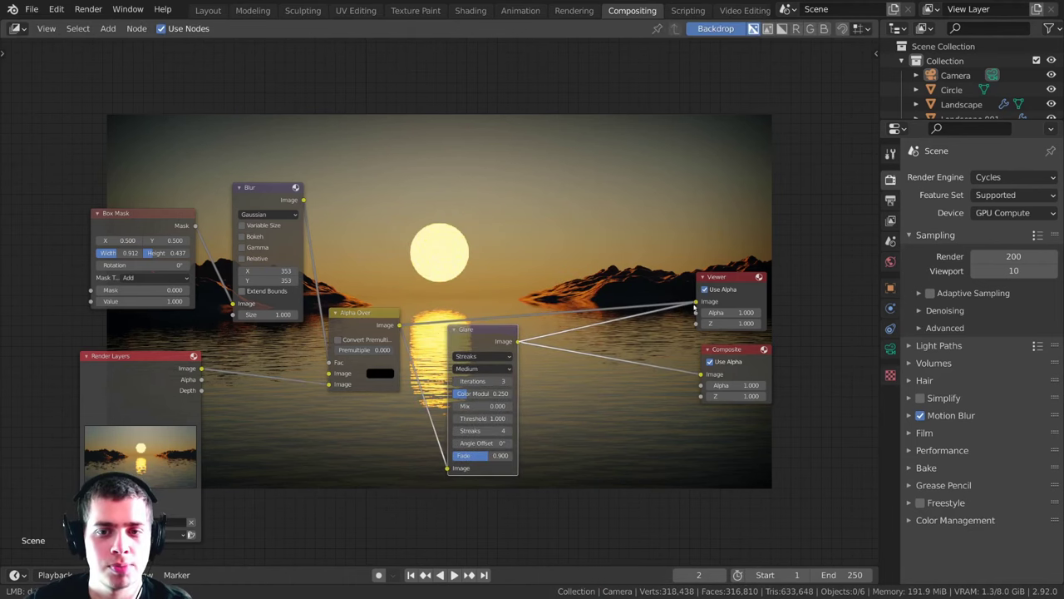
{"action": "left_click_drag", "start_coordinate": [694, 308], "coordinate": [695, 305]}
{"action": "left_click_drag", "start_coordinate": [497, 331], "coordinate": [491, 291]}
{"action": "middle_click_drag", "start_coordinate": [444, 249], "coordinate": [495, 261]}
{"action": "scroll", "coordinate": [463, 308], "scroll_direction": "up", "scroll_amount": 4}
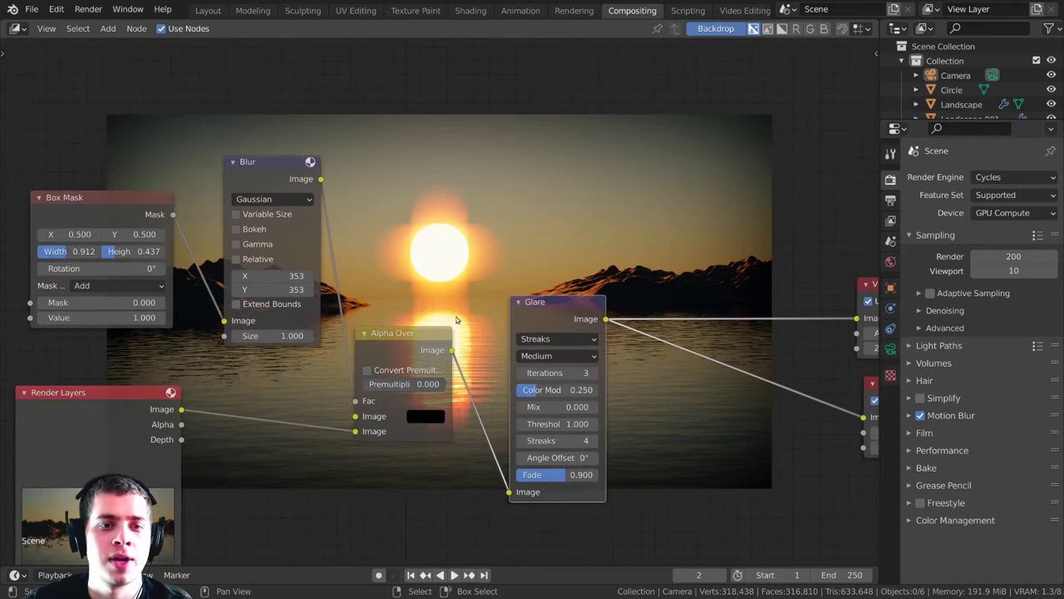
{"action": "left_click_drag", "start_coordinate": [436, 331], "coordinate": [439, 337]}
{"action": "left_click_drag", "start_coordinate": [525, 305], "coordinate": [555, 276]}
Step: Set the Glare node's type to Fog Glow and its quality to High, and tidy its placement
{"action": "middle_click_drag", "start_coordinate": [526, 287], "coordinate": [502, 391]}
{"action": "scroll", "coordinate": [538, 351], "scroll_direction": "up", "scroll_amount": 1}
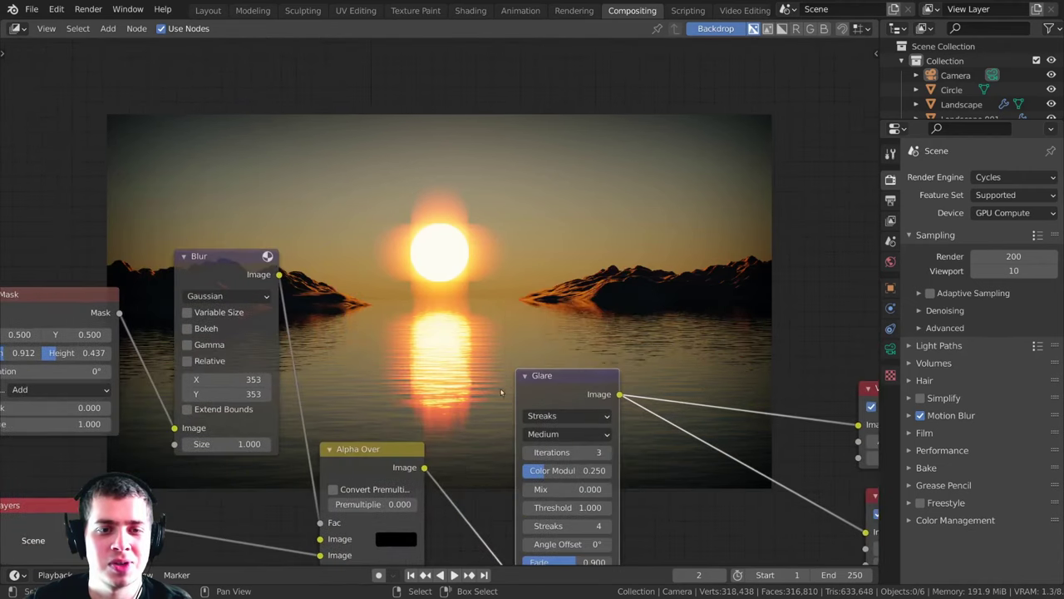
{"action": "left_click_drag", "start_coordinate": [552, 379], "coordinate": [555, 356]}
{"action": "left_click", "coordinate": [557, 393]}
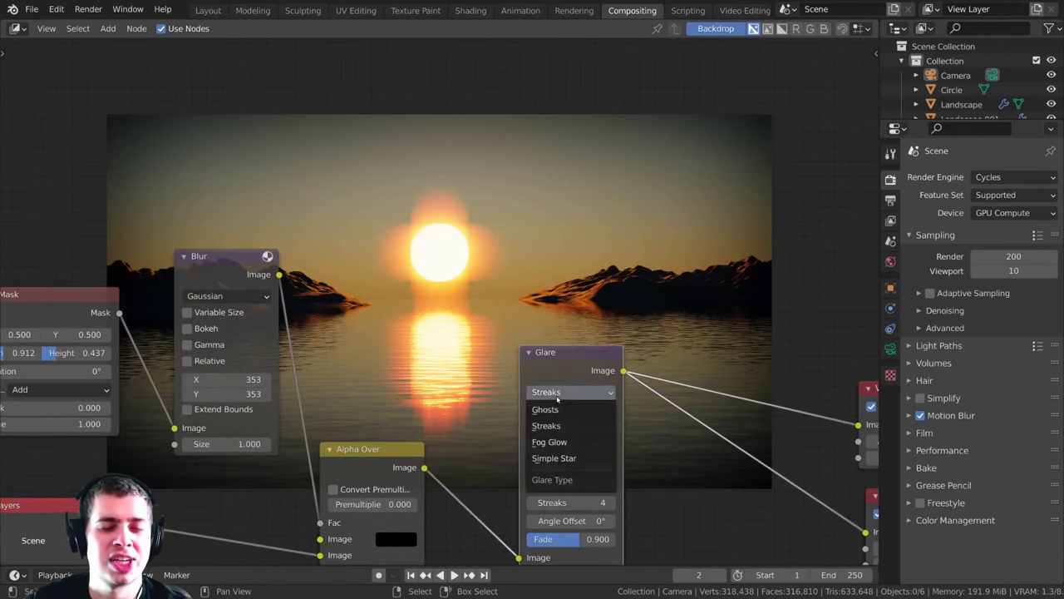
{"action": "left_click", "coordinate": [550, 442]}
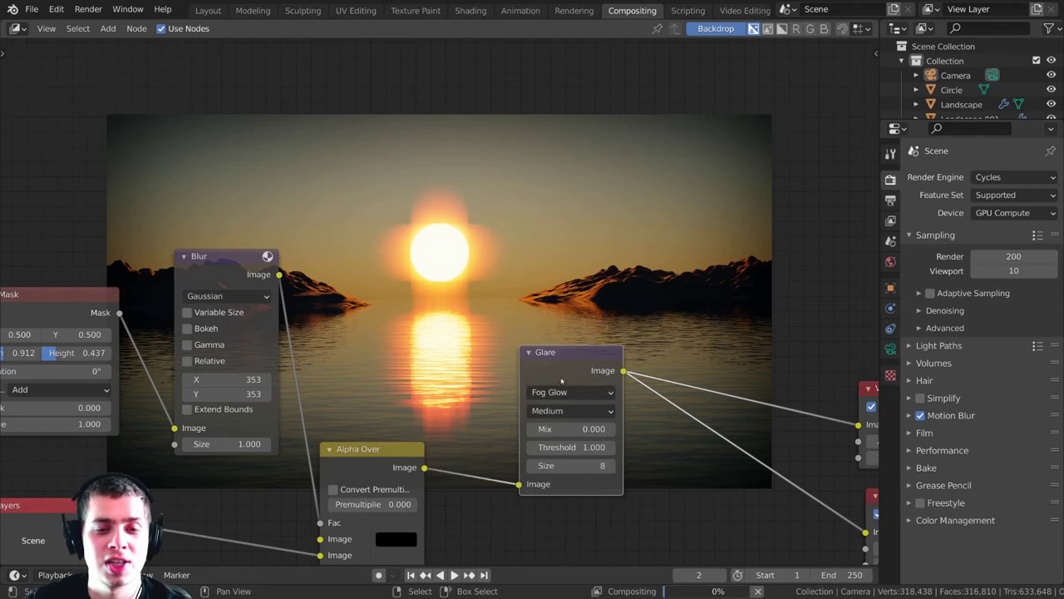
{"action": "left_click_drag", "start_coordinate": [548, 397], "coordinate": [518, 388]}
{"action": "scroll", "coordinate": [518, 388], "scroll_direction": "up", "scroll_amount": 2}
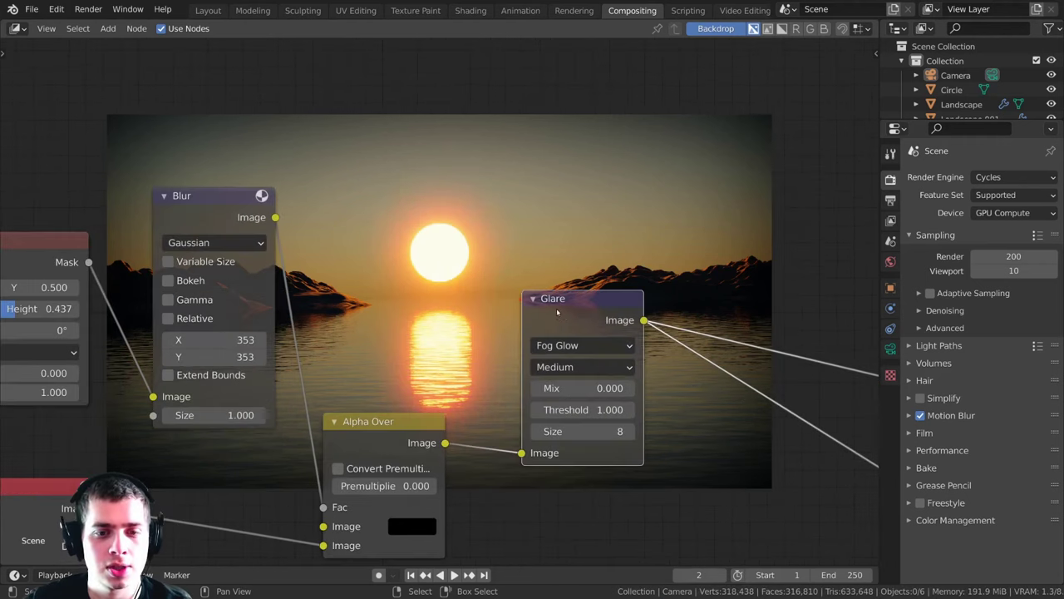
{"action": "left_click", "coordinate": [565, 382]}
{"action": "left_click", "coordinate": [569, 408]}
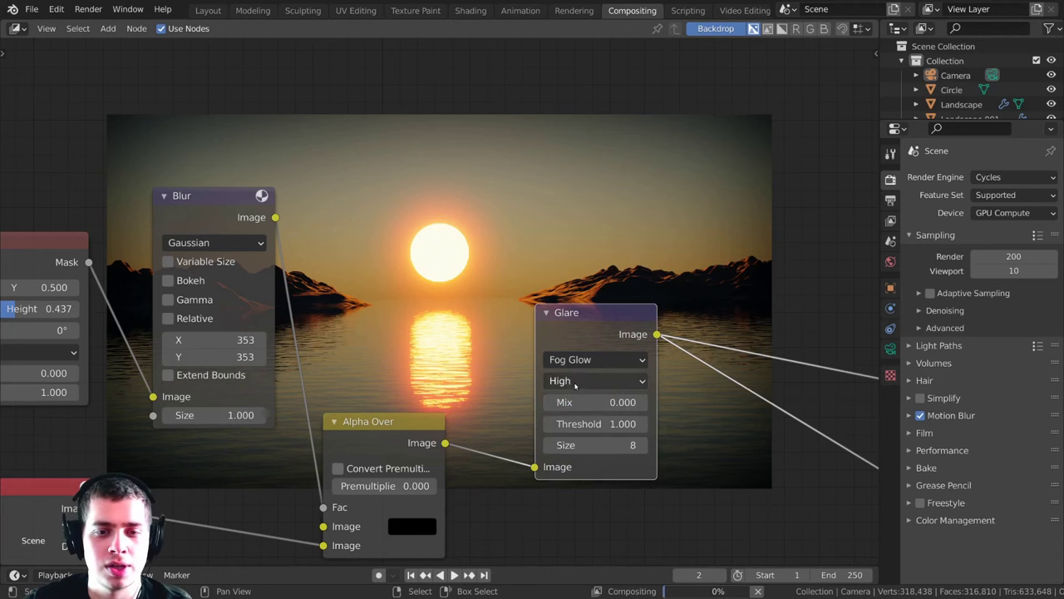
{"action": "left_click_drag", "start_coordinate": [576, 316], "coordinate": [578, 340]}
{"action": "left_click_drag", "start_coordinate": [408, 416], "coordinate": [415, 413]}
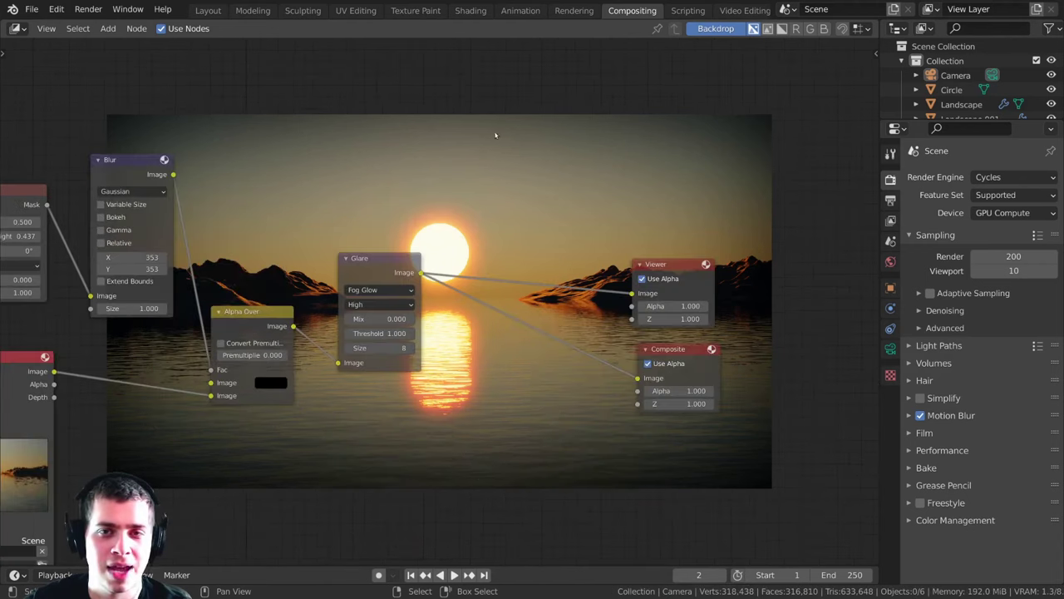
{"action": "scroll", "coordinate": [496, 158], "scroll_direction": "up", "scroll_amount": 1}
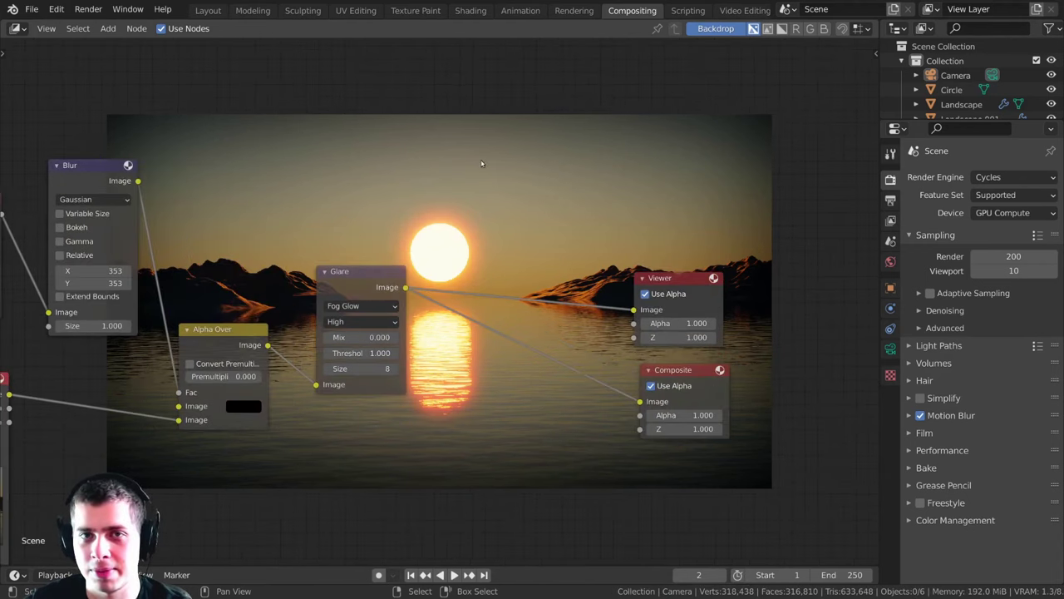
{"action": "scroll", "coordinate": [482, 164], "scroll_direction": "down", "scroll_amount": 1}
{"action": "middle_click_drag", "start_coordinate": [483, 165], "coordinate": [480, 192]}
{"action": "middle_click_drag", "start_coordinate": [474, 309], "coordinate": [486, 363]}
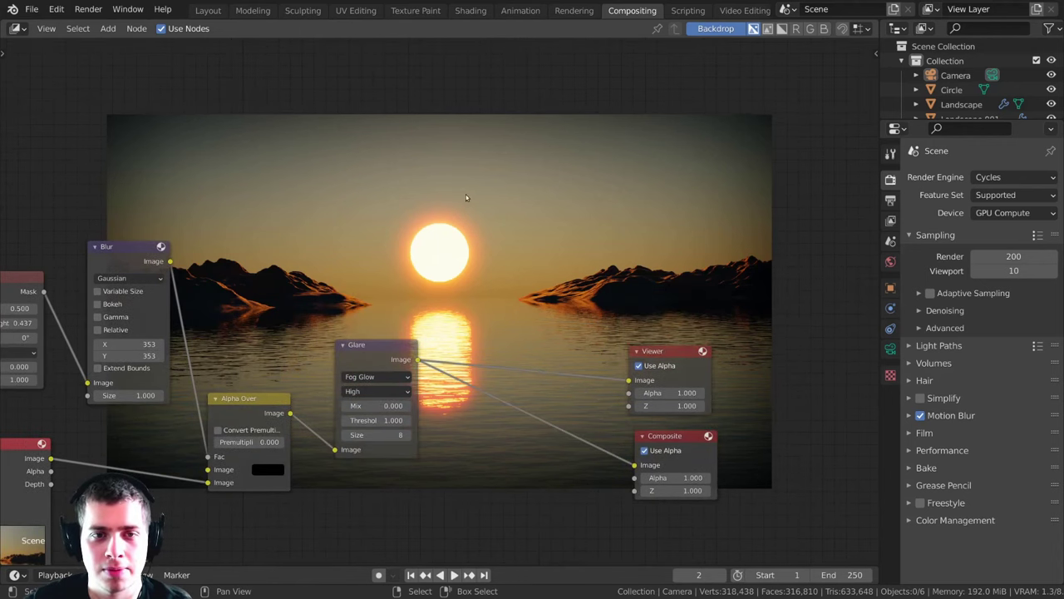
{"action": "middle_click_drag", "start_coordinate": [484, 311], "coordinate": [472, 279]}
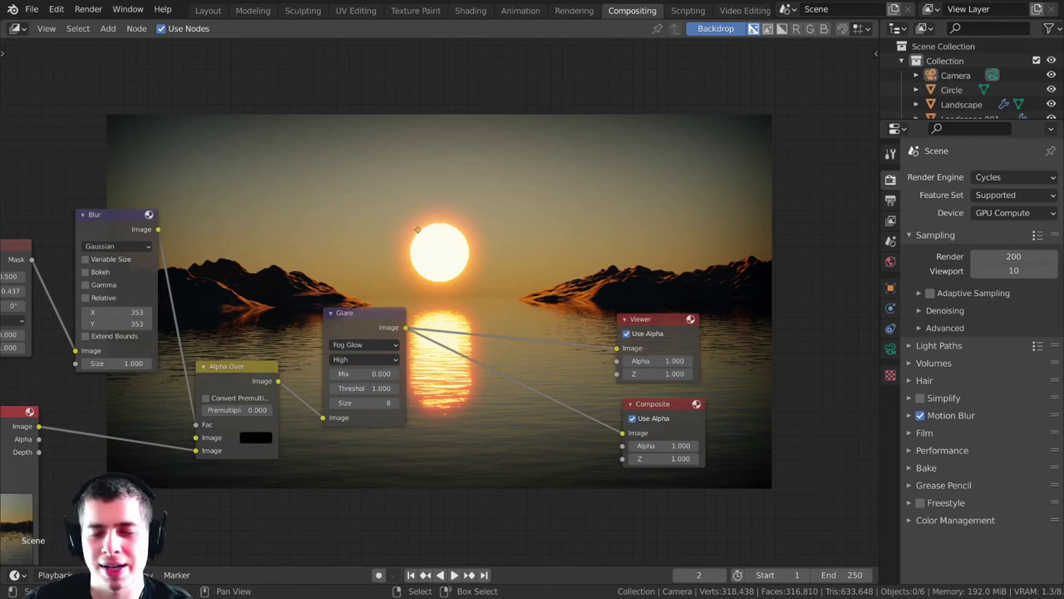
Step: Add a Sun Beams node above the Glare node
{"action": "scroll", "coordinate": [418, 229], "scroll_direction": "up", "scroll_amount": 1}
{"action": "key", "text": "shift+a"}
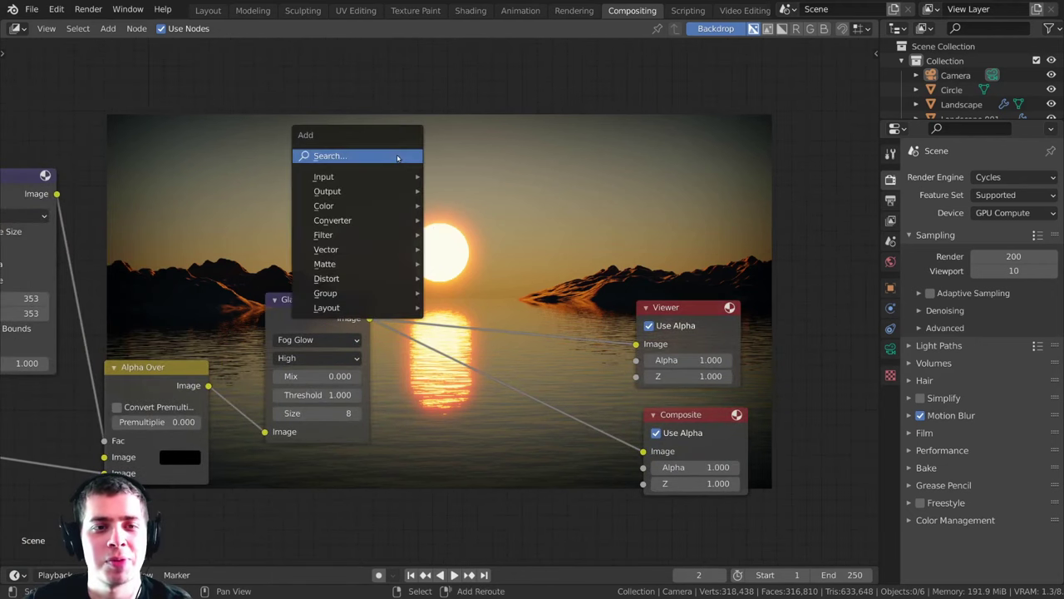
{"action": "left_click", "coordinate": [393, 156]}
{"action": "type", "text": "s"}
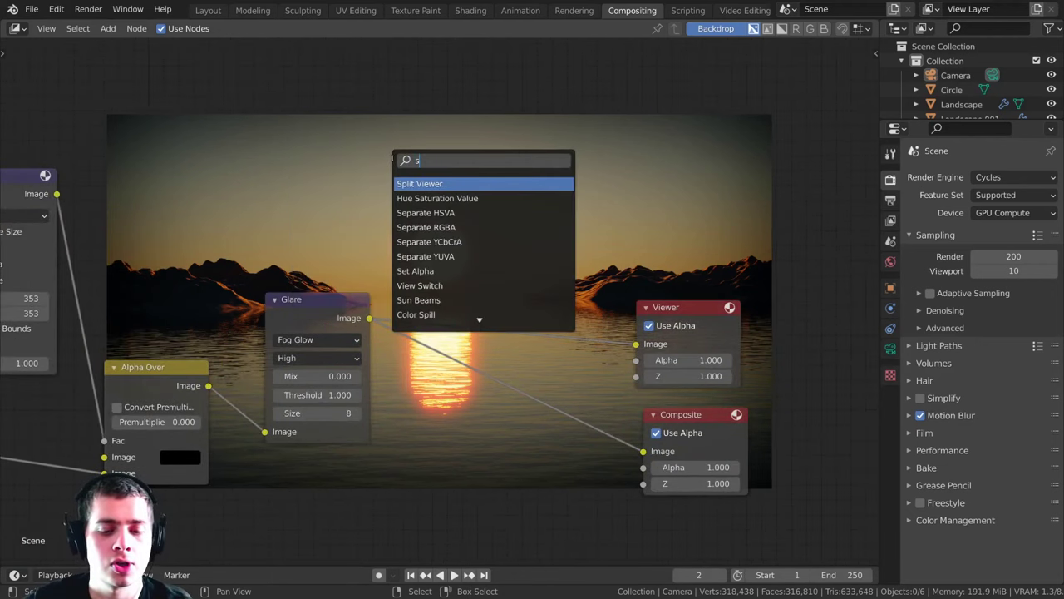
{"action": "type", "text": "ub"}
{"action": "left_click", "coordinate": [427, 184]}
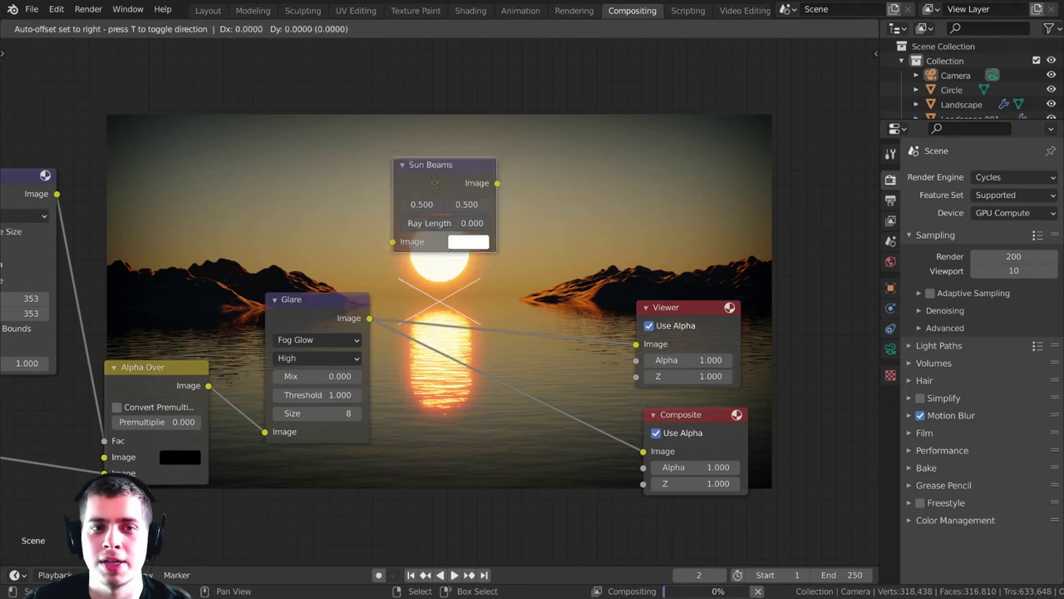
{"action": "left_click", "coordinate": [419, 164]}
Step: Connect the Glare output to the Sun Beams image input and preview Sun Beams in the Viewer
{"action": "middle_click_drag", "start_coordinate": [419, 207], "coordinate": [447, 210]}
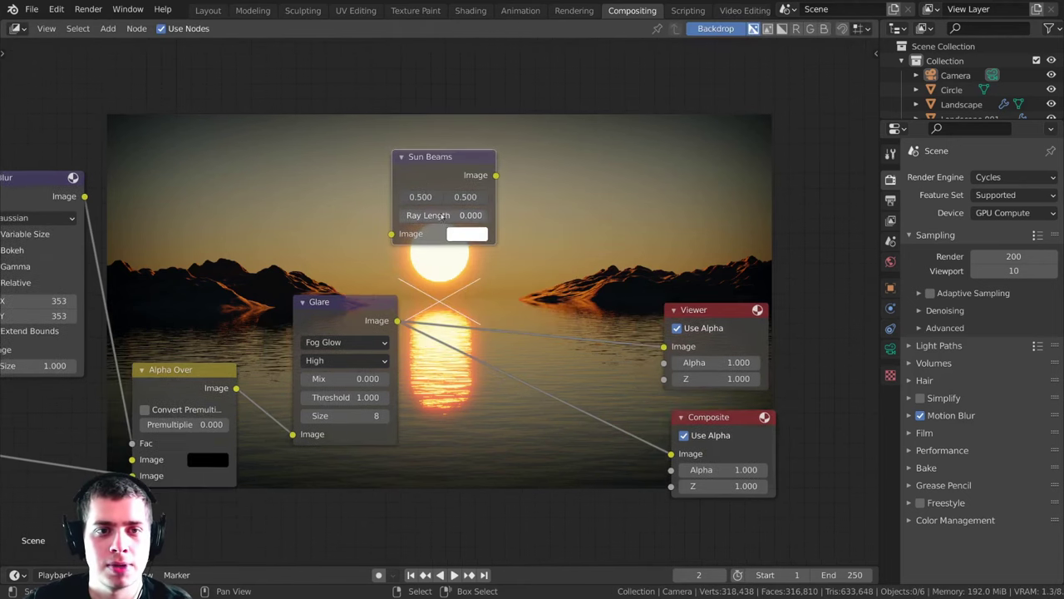
{"action": "left_click_drag", "start_coordinate": [441, 171], "coordinate": [523, 183]}
{"action": "left_click_drag", "start_coordinate": [397, 321], "coordinate": [346, 182]}
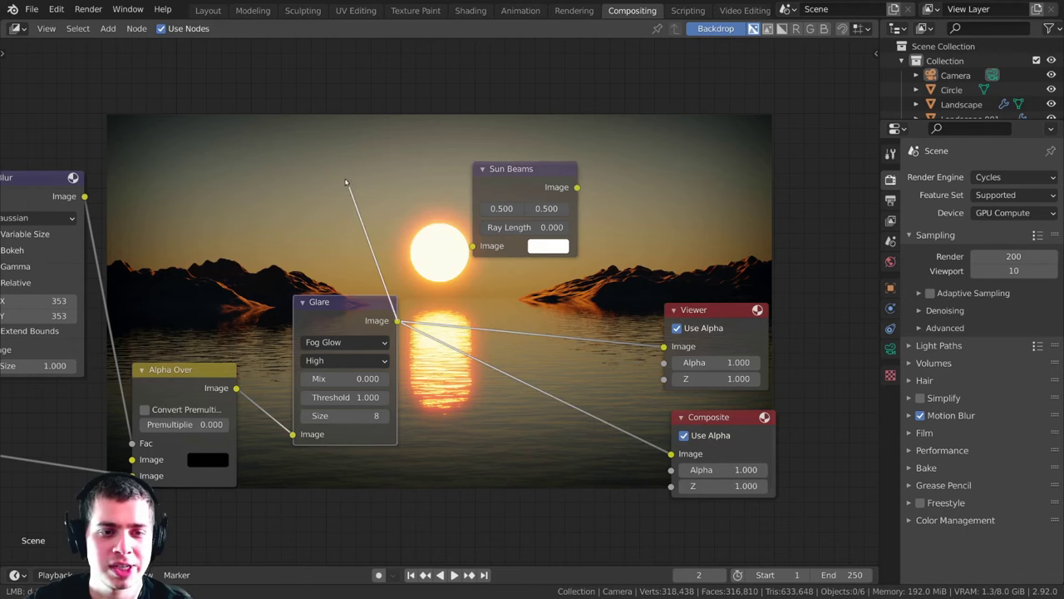
{"action": "left_click_drag", "start_coordinate": [359, 133], "coordinate": [473, 245]}
{"action": "left_click_drag", "start_coordinate": [538, 176], "coordinate": [524, 181]}
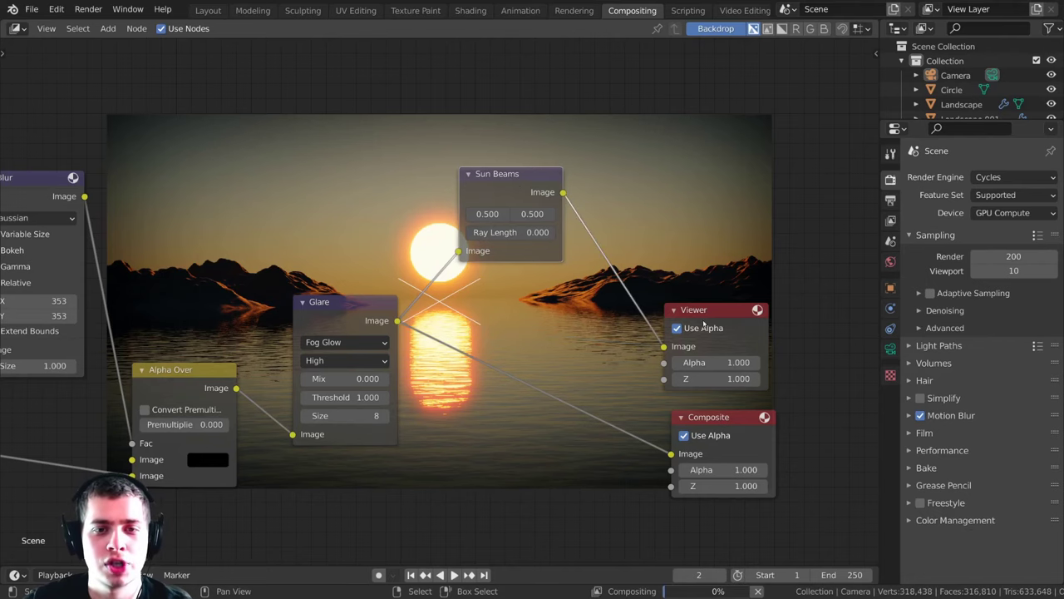
{"action": "left_click", "coordinate": [517, 182], "text": "ctrl+shift"}
Step: Set the Sun Beams ray length to 1.000 and shift the node slightly down
{"action": "middle_click_drag", "start_coordinate": [489, 234], "coordinate": [508, 256]}
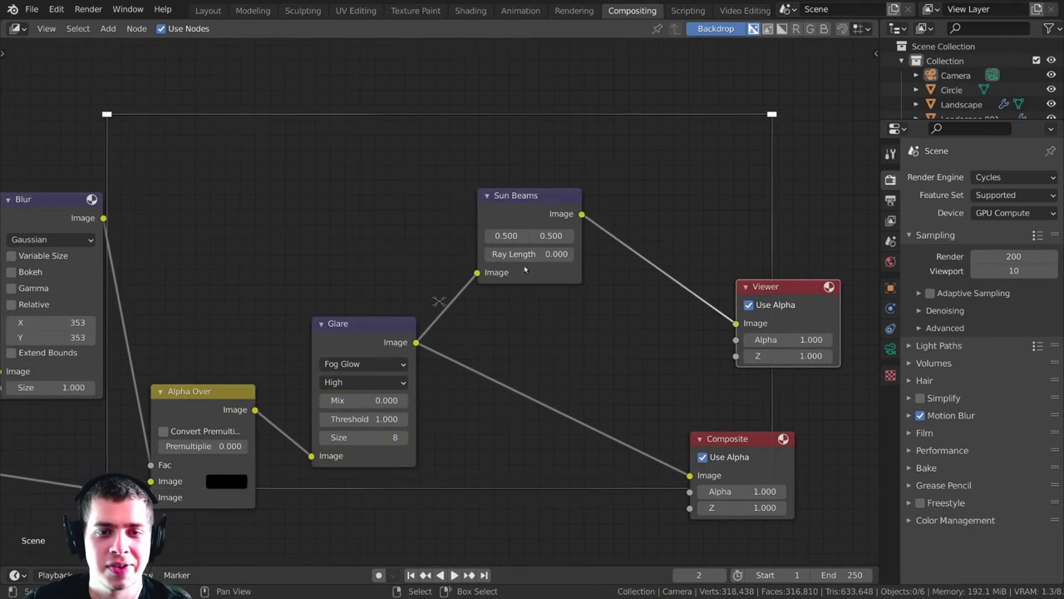
{"action": "left_click_drag", "start_coordinate": [494, 256], "coordinate": [517, 262]}
{"action": "middle_click_drag", "start_coordinate": [421, 258], "coordinate": [469, 375]}
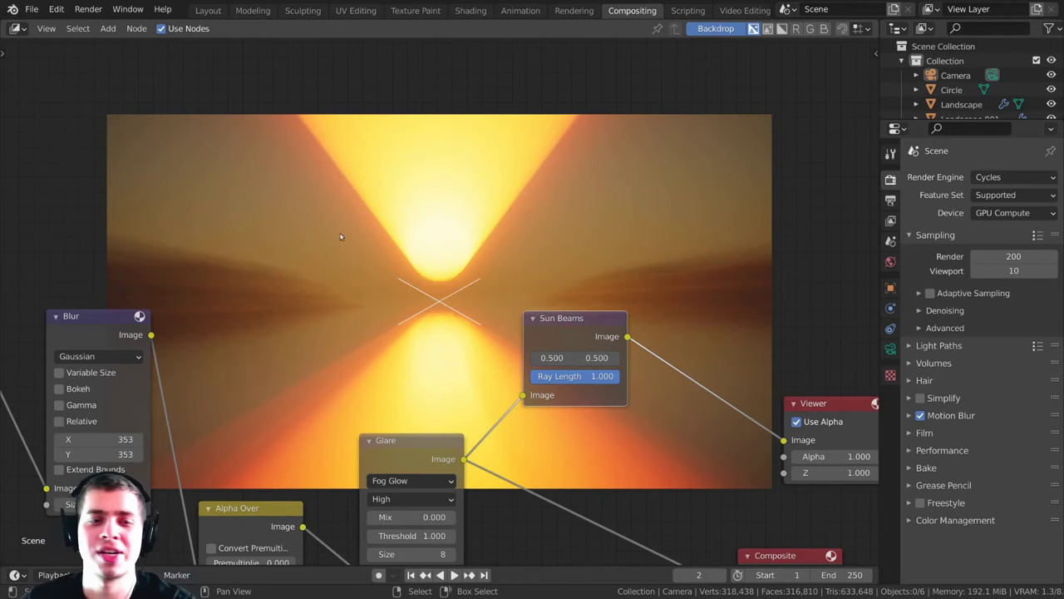
{"action": "scroll", "coordinate": [520, 399], "scroll_direction": "up", "scroll_amount": 3}
{"action": "middle_click_drag", "start_coordinate": [540, 370], "coordinate": [559, 348]}
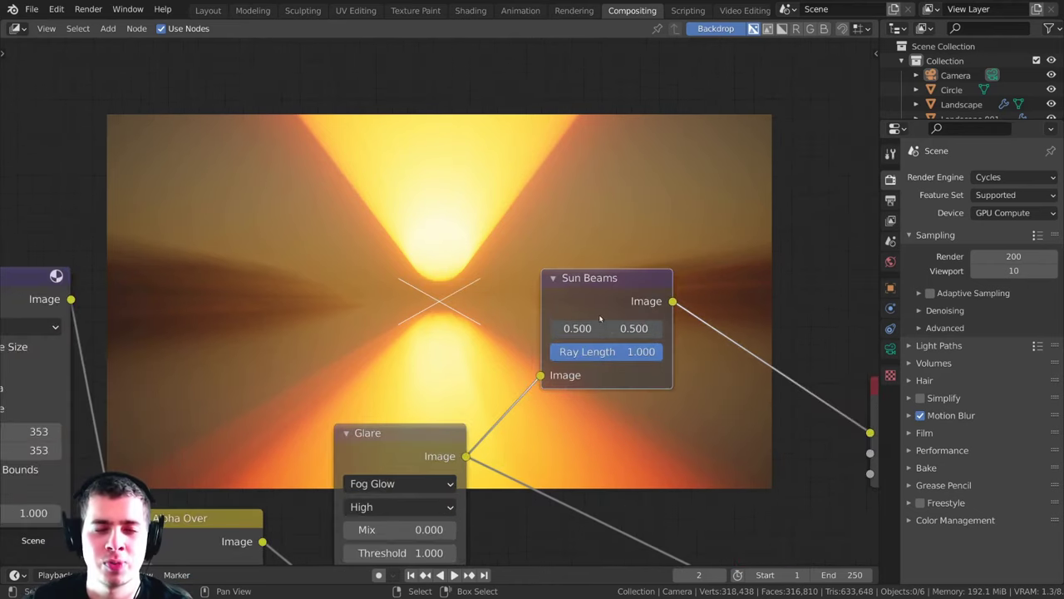
{"action": "left_click_drag", "start_coordinate": [608, 301], "coordinate": [600, 325]}
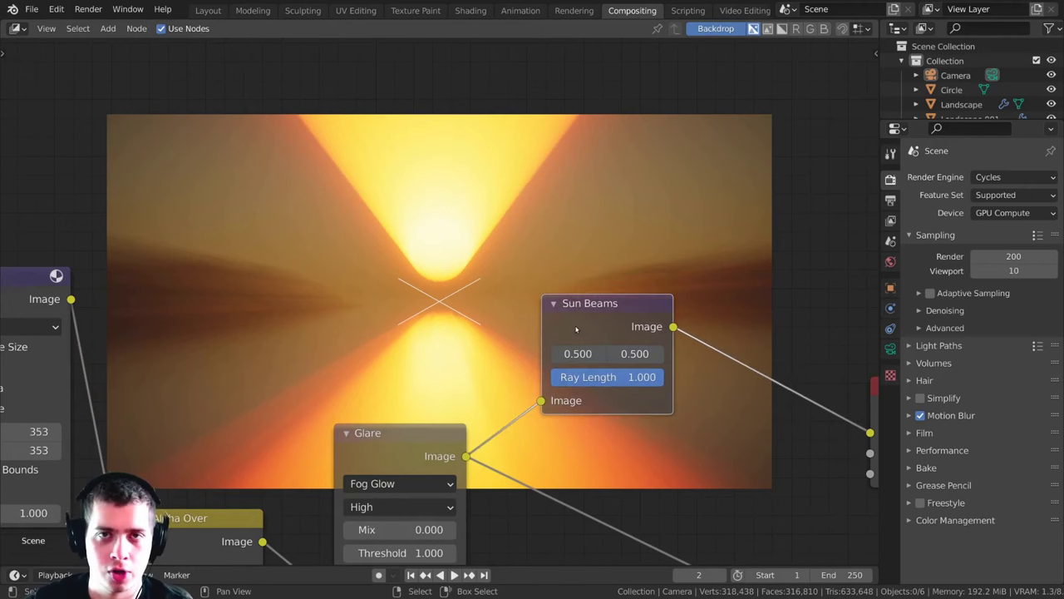
Step: Preview the Glare result in the Viewer and place the Sun Beams source point on the sun's centre, about 0.497, 0.624
{"action": "middle_click_drag", "start_coordinate": [547, 366], "coordinate": [577, 286]}
{"action": "middle_click_drag", "start_coordinate": [432, 318], "coordinate": [422, 365]}
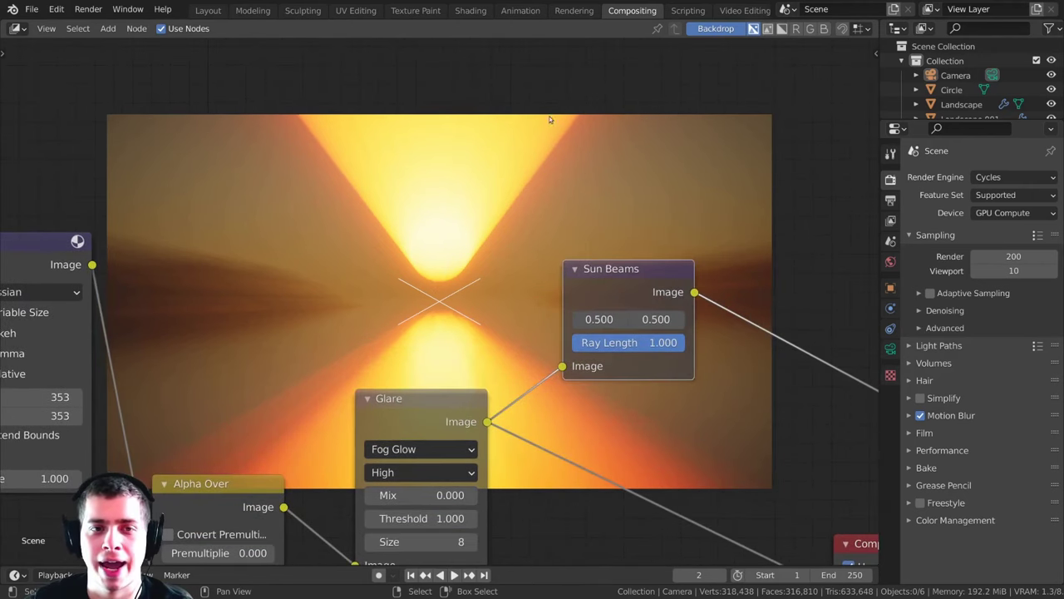
{"action": "middle_click_drag", "start_coordinate": [479, 400], "coordinate": [461, 403]}
{"action": "left_click_drag", "start_coordinate": [428, 411], "coordinate": [434, 436]}
{"action": "middle_click_drag", "start_coordinate": [437, 403], "coordinate": [432, 393]}
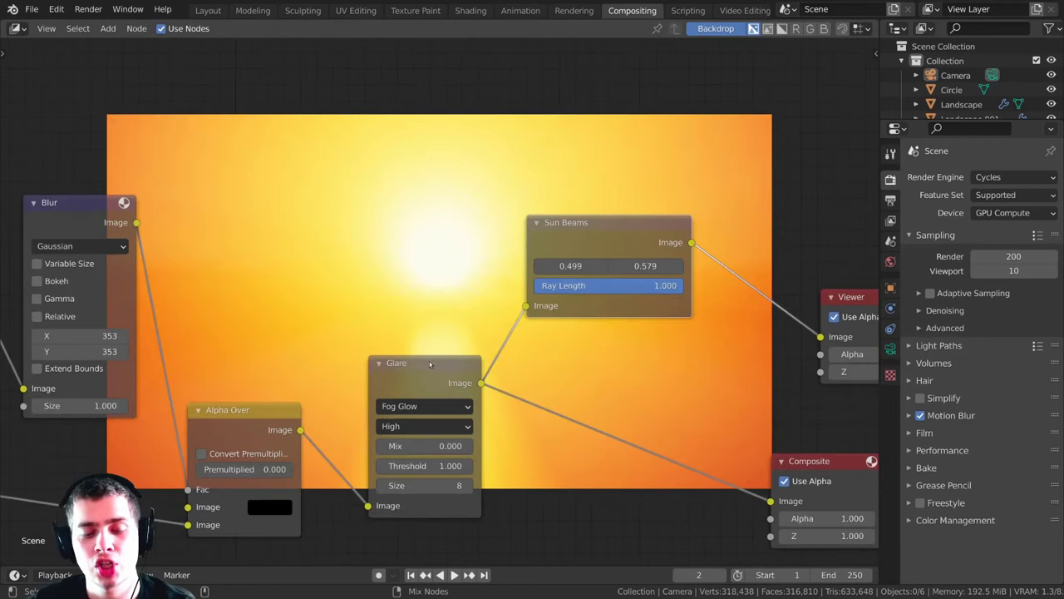
{"action": "left_click", "coordinate": [418, 372], "text": "ctrl+shift"}
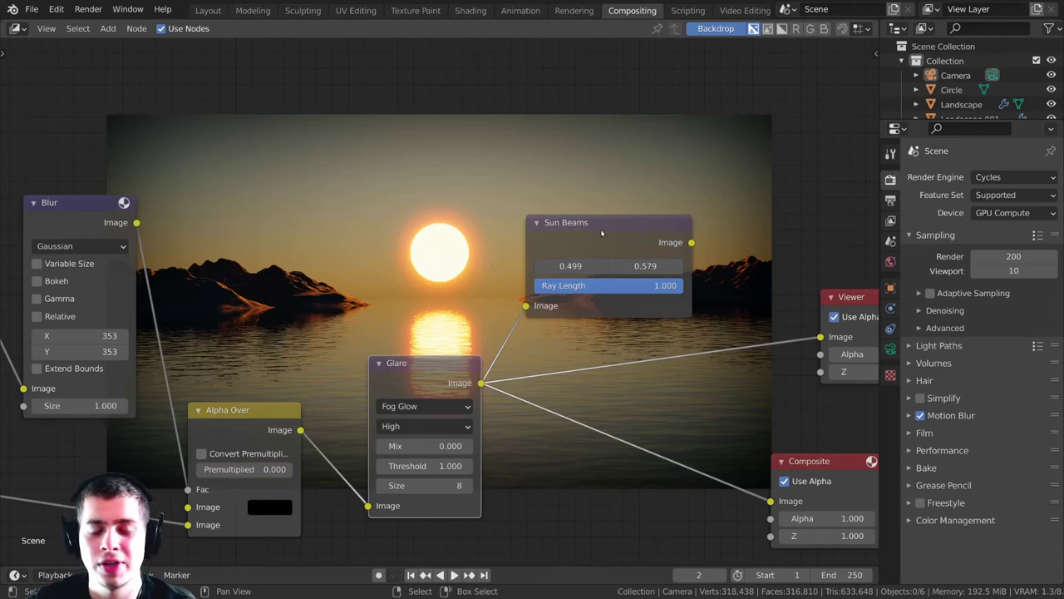
{"action": "left_click", "coordinate": [600, 229]}
{"action": "left_click_drag", "start_coordinate": [426, 276], "coordinate": [439, 253]}
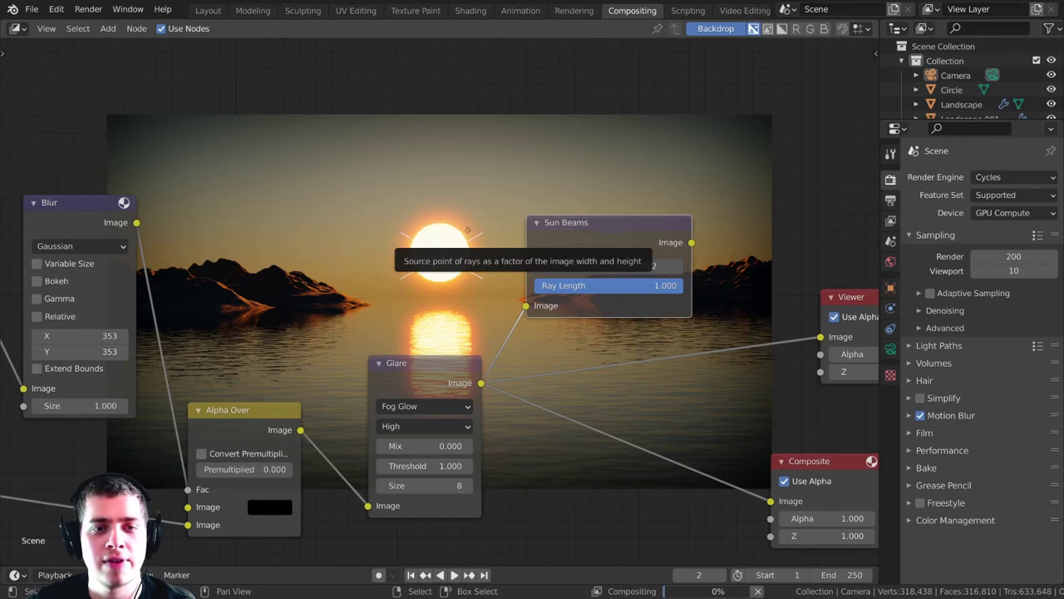
{"action": "left_click_drag", "start_coordinate": [450, 259], "coordinate": [436, 255]}
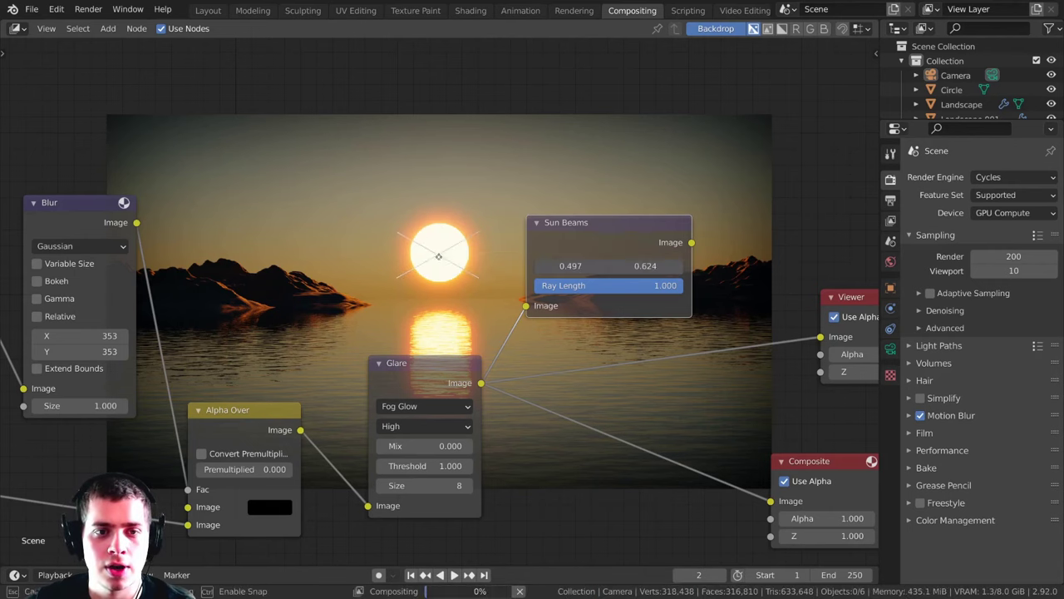
Step: Move the Composite and Viewer nodes further right to make room after the Sun Beams node
{"action": "scroll", "coordinate": [622, 304], "scroll_direction": "down", "scroll_amount": 3}
{"action": "middle_click_drag", "start_coordinate": [622, 304], "coordinate": [501, 285]}
{"action": "left_click_drag", "start_coordinate": [657, 407], "coordinate": [798, 395]}
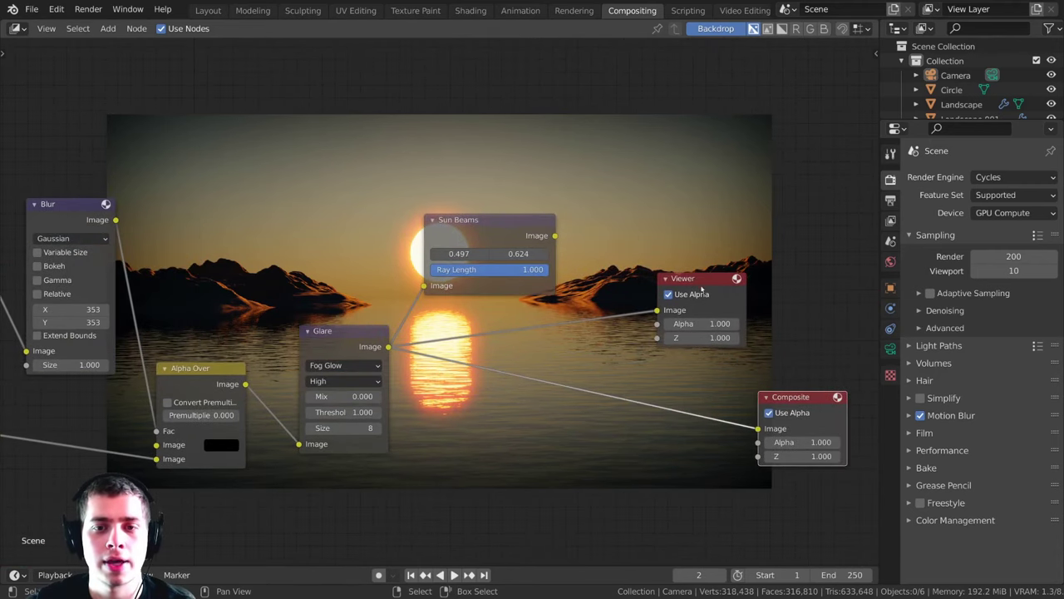
{"action": "left_click_drag", "start_coordinate": [701, 284], "coordinate": [791, 306]}
Step: Preview the Sun Beams result in the Viewer and shift the Sun Beams node slightly down
{"action": "middle_click_drag", "start_coordinate": [498, 281], "coordinate": [470, 367]}
{"action": "scroll", "coordinate": [470, 367], "scroll_direction": "up", "scroll_amount": 2}
{"action": "left_click", "coordinate": [455, 301], "text": "ctrl+shift"}
{"action": "middle_click_drag", "start_coordinate": [346, 205], "coordinate": [387, 242]}
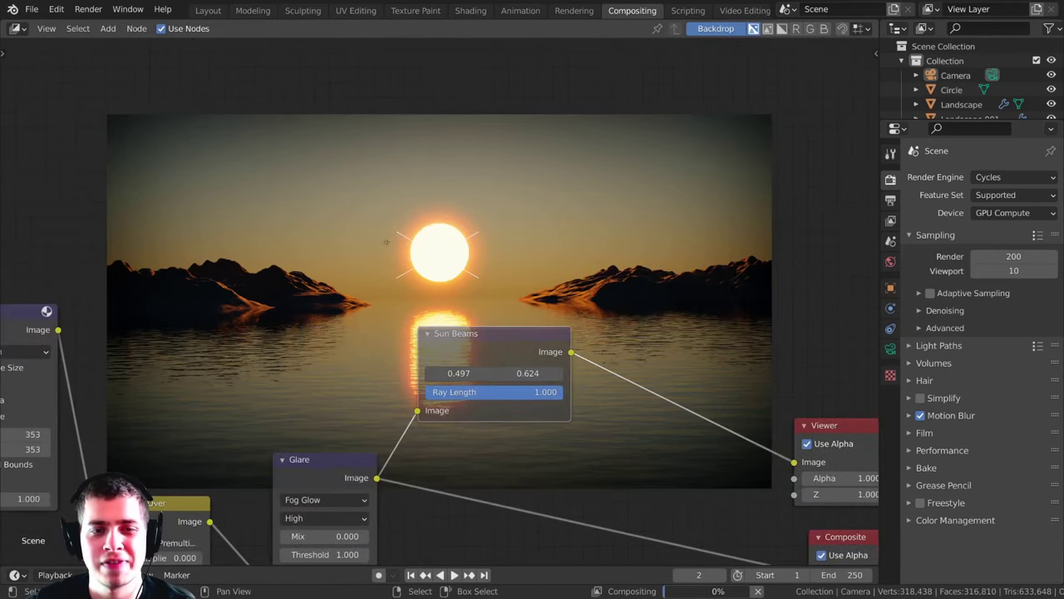
{"action": "left_click_drag", "start_coordinate": [473, 334], "coordinate": [473, 347]}
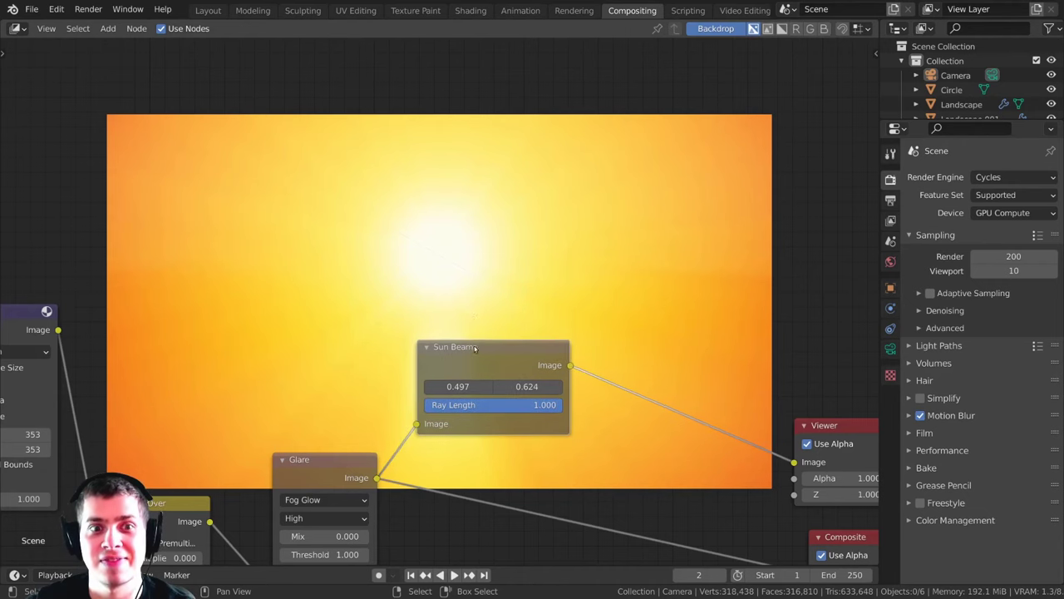
{"action": "scroll", "coordinate": [514, 340], "scroll_direction": "down", "scroll_amount": 1}
{"action": "middle_click_drag", "start_coordinate": [499, 320], "coordinate": [490, 388]}
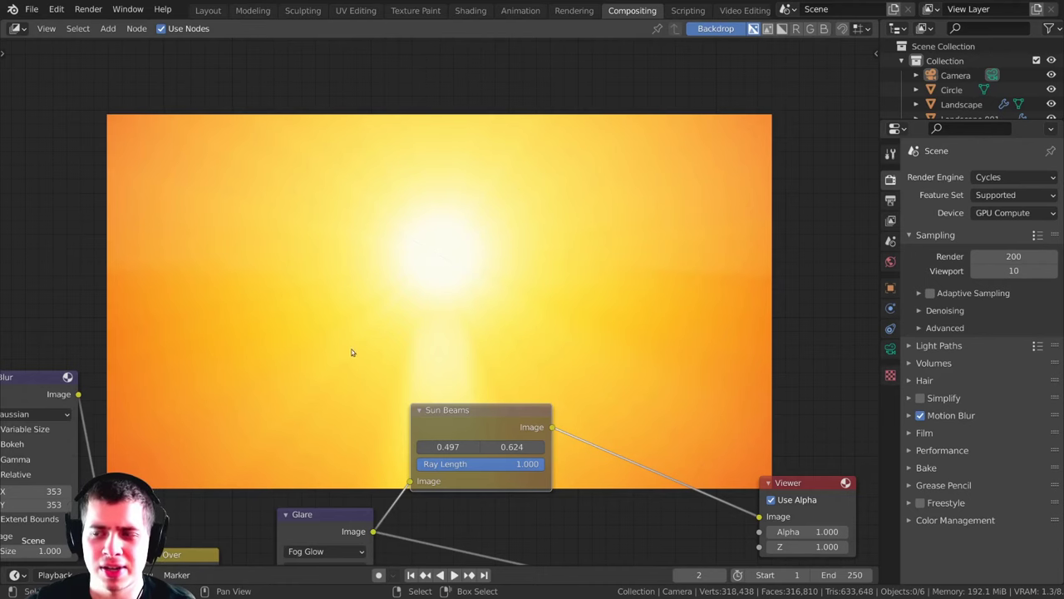
Step: Insert a Filter node on the link between the Sun Beams and Viewer nodes
{"action": "scroll", "coordinate": [479, 430], "scroll_direction": "down", "scroll_amount": 1}
{"action": "middle_click_drag", "start_coordinate": [479, 430], "coordinate": [419, 302]}
{"action": "left_click_drag", "start_coordinate": [424, 288], "coordinate": [429, 302]}
{"action": "middle_click_drag", "start_coordinate": [431, 262], "coordinate": [397, 326]}
{"action": "key", "text": "shift+a"}
{"action": "left_click", "coordinate": [345, 281]}
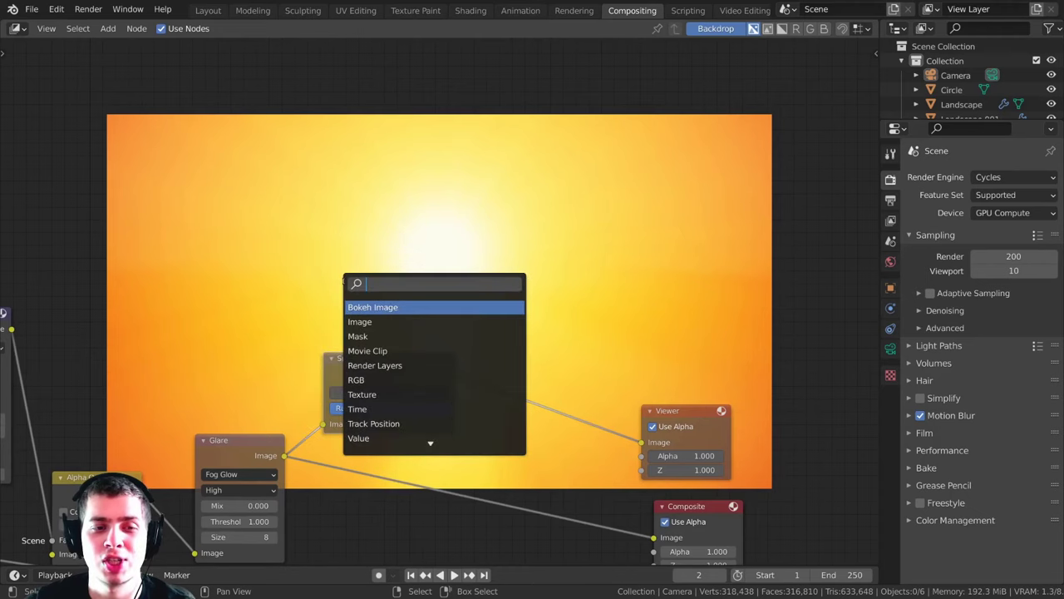
{"action": "type", "text": "fil"}
{"action": "left_click", "coordinate": [378, 320]}
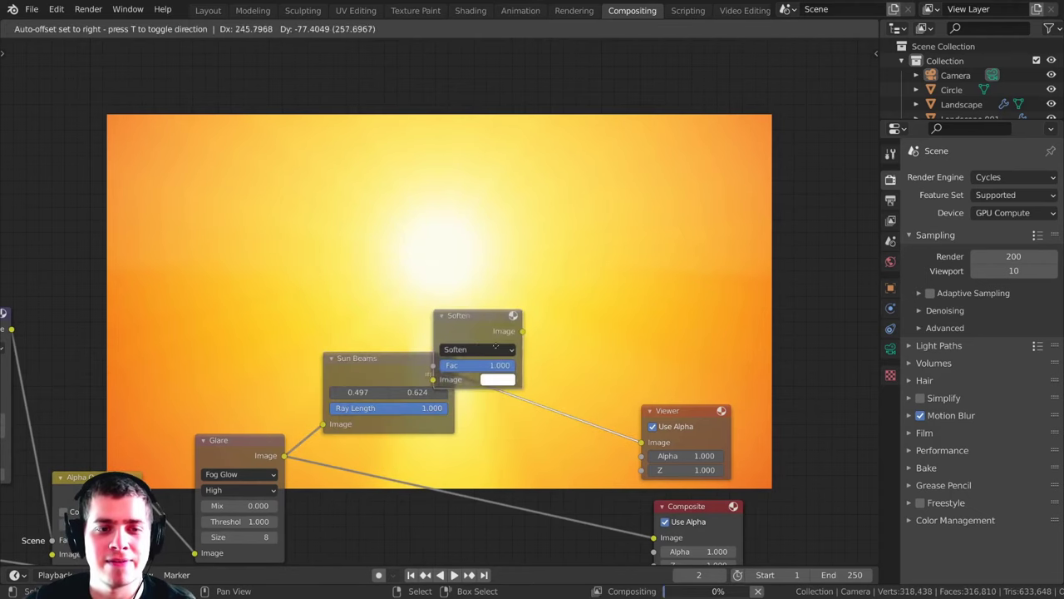
{"action": "left_click", "coordinate": [524, 384]}
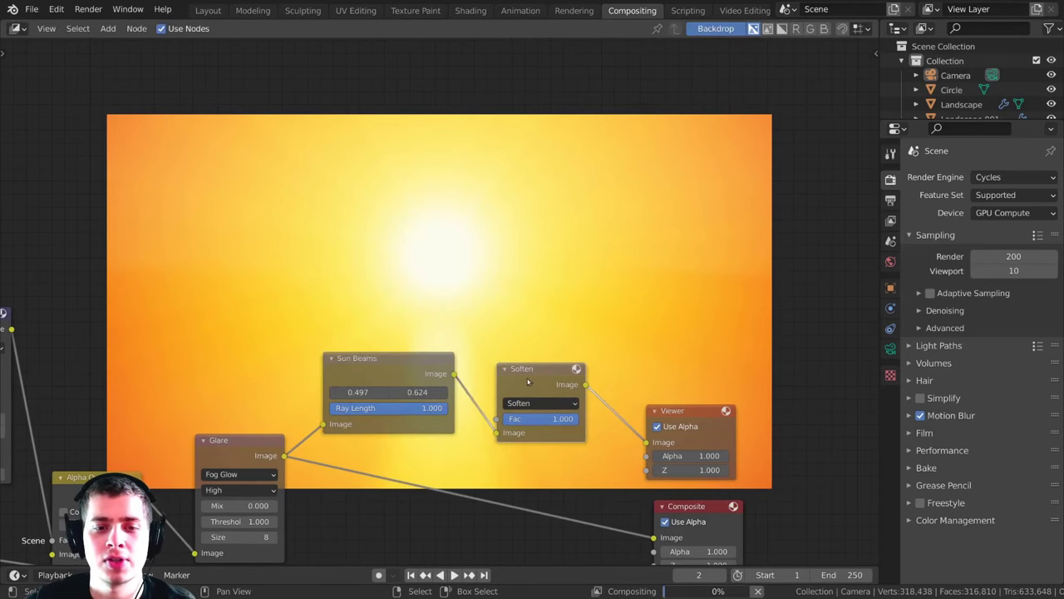
Step: Set the filter type of the node after Sun Beams to Sobel
{"action": "scroll", "coordinate": [511, 399], "scroll_direction": "up", "scroll_amount": 2}
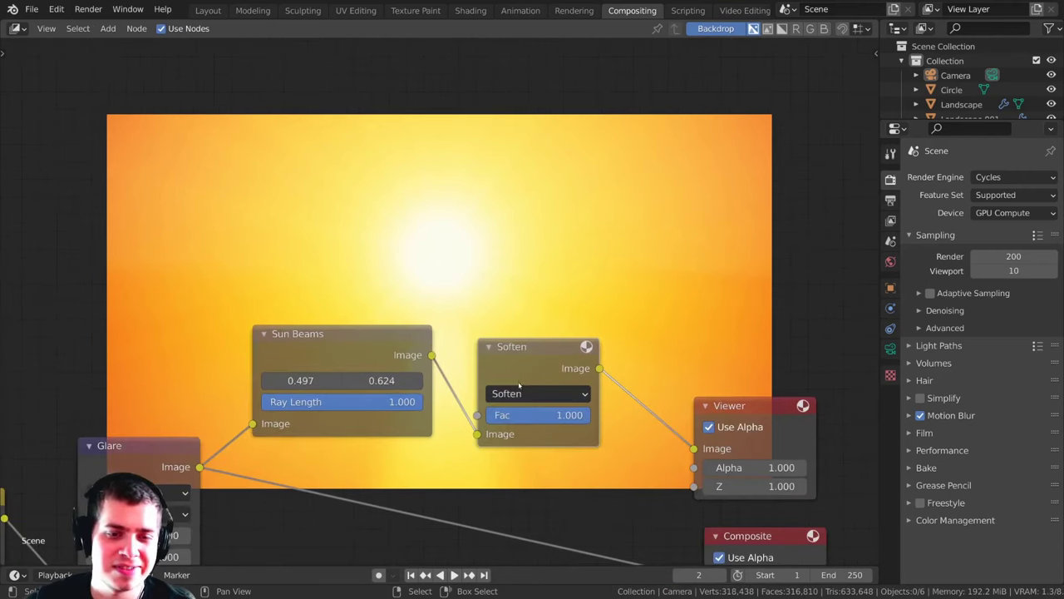
{"action": "left_click", "coordinate": [519, 393]}
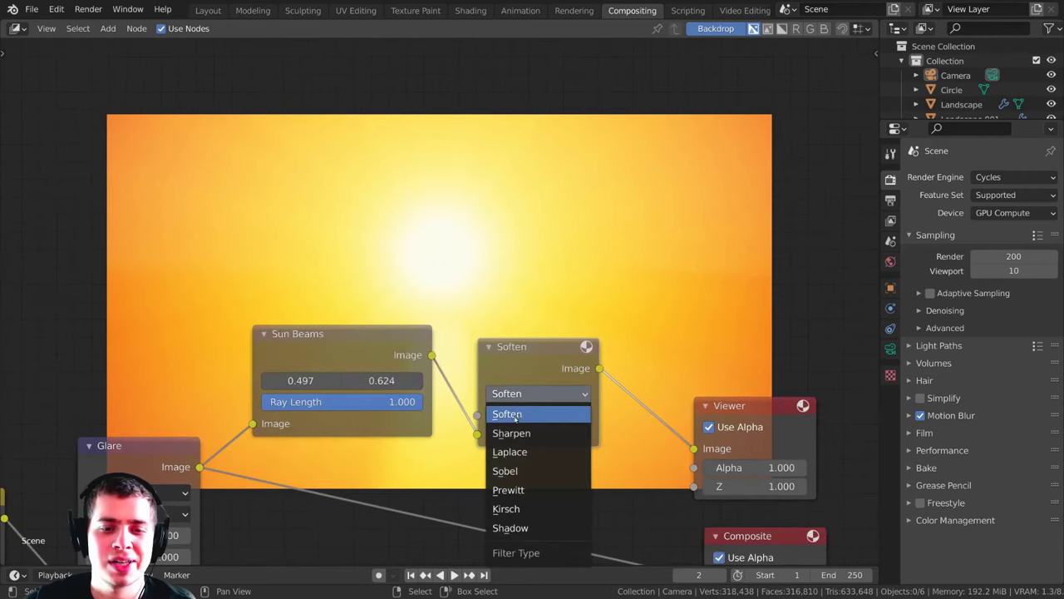
{"action": "left_click", "coordinate": [526, 472]}
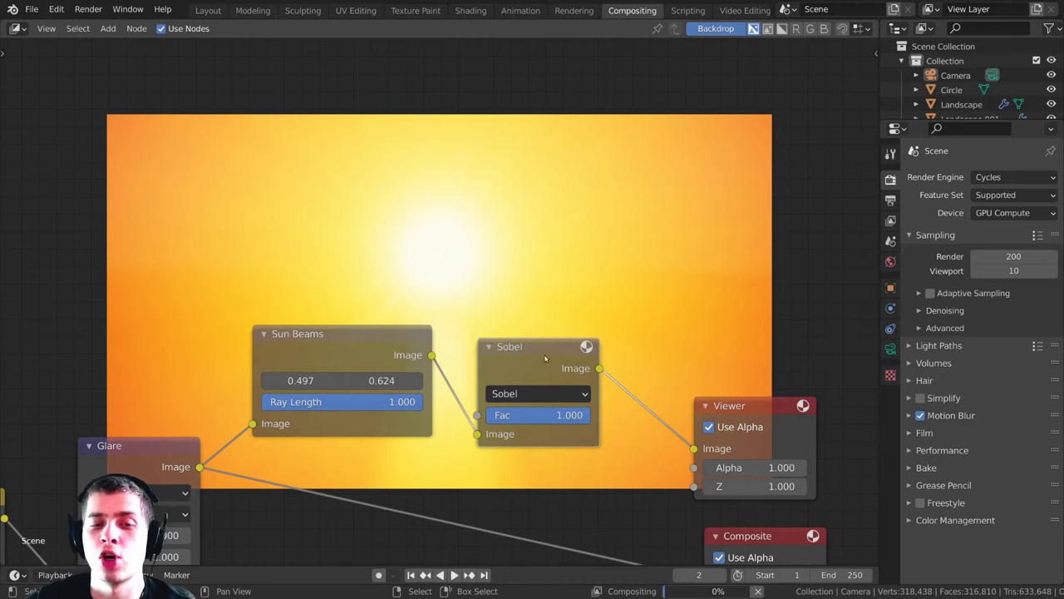
{"action": "scroll", "coordinate": [449, 307], "scroll_direction": "down", "scroll_amount": 3}
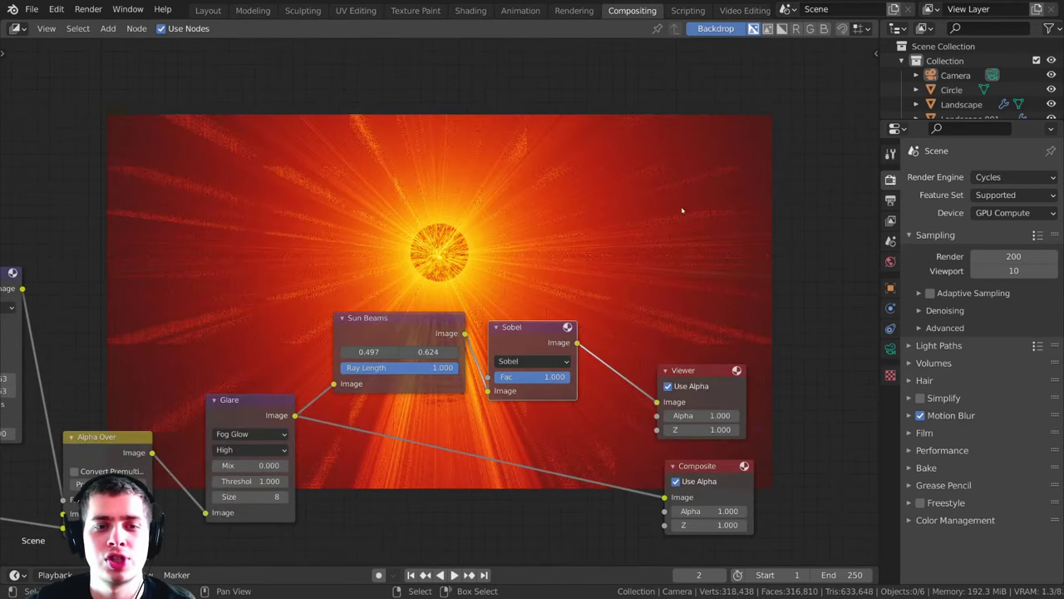
Step: Nudge the Sobel filter and Sun Beams nodes slightly down
{"action": "middle_click_drag", "start_coordinate": [432, 356], "coordinate": [407, 313]}
{"action": "scroll", "coordinate": [489, 312], "scroll_direction": "up", "scroll_amount": 1}
{"action": "scroll", "coordinate": [440, 291], "scroll_direction": "up", "scroll_amount": 1}
{"action": "middle_click_drag", "start_coordinate": [499, 279], "coordinate": [499, 332]}
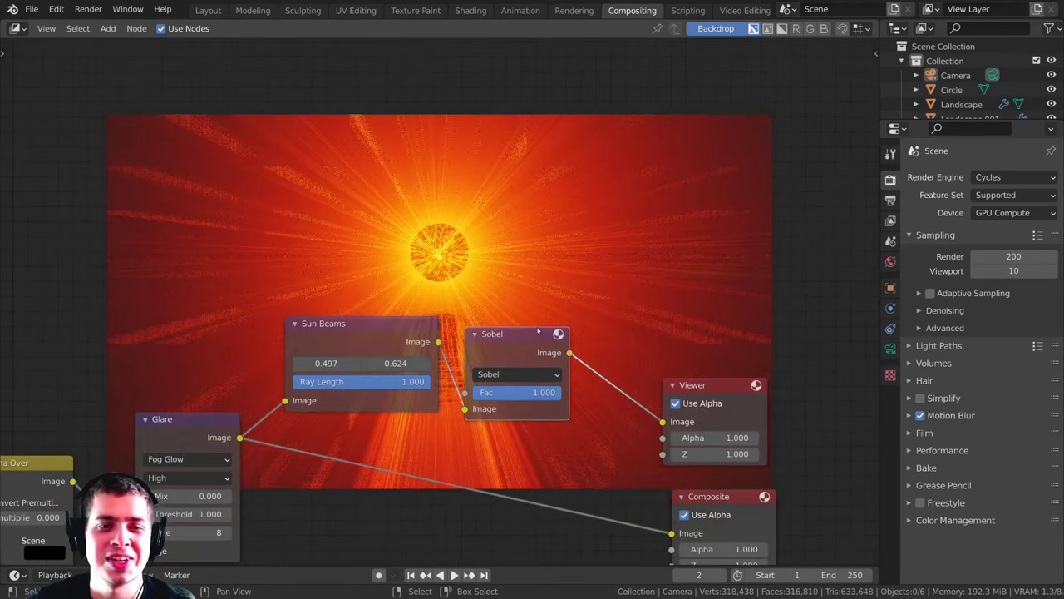
{"action": "left_click_drag", "start_coordinate": [537, 330], "coordinate": [543, 337]}
{"action": "left_click_drag", "start_coordinate": [399, 334], "coordinate": [400, 341]}
{"action": "middle_click_drag", "start_coordinate": [555, 361], "coordinate": [523, 367]}
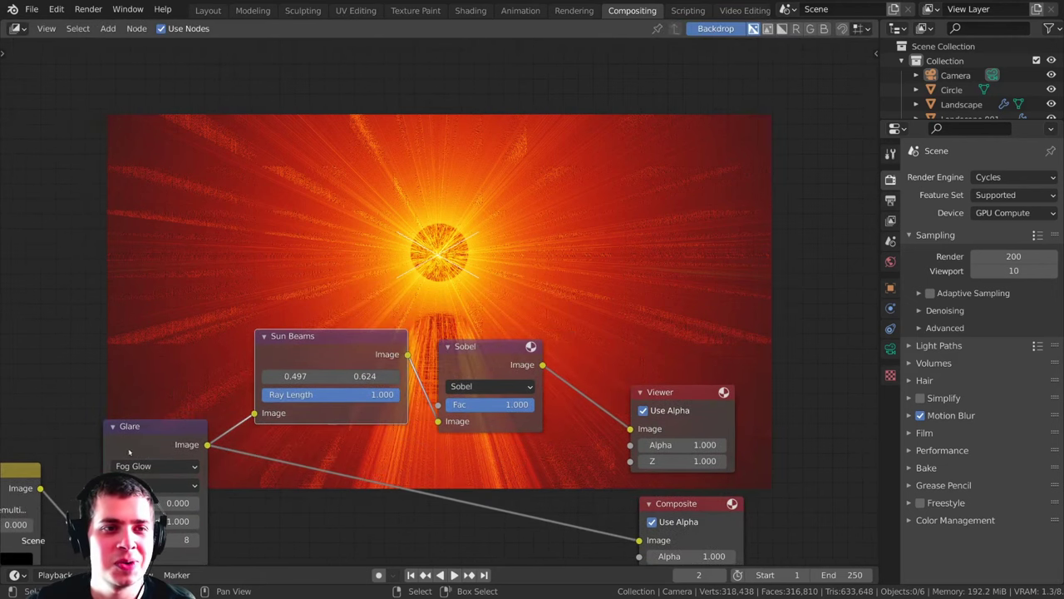
Step: Move the Composite and Viewer nodes further right to make room after the Sobel filter
{"action": "middle_click_drag", "start_coordinate": [482, 203], "coordinate": [478, 202]}
{"action": "scroll", "coordinate": [324, 194], "scroll_direction": "up", "scroll_amount": 1}
{"action": "middle_click_drag", "start_coordinate": [512, 294], "coordinate": [448, 270]}
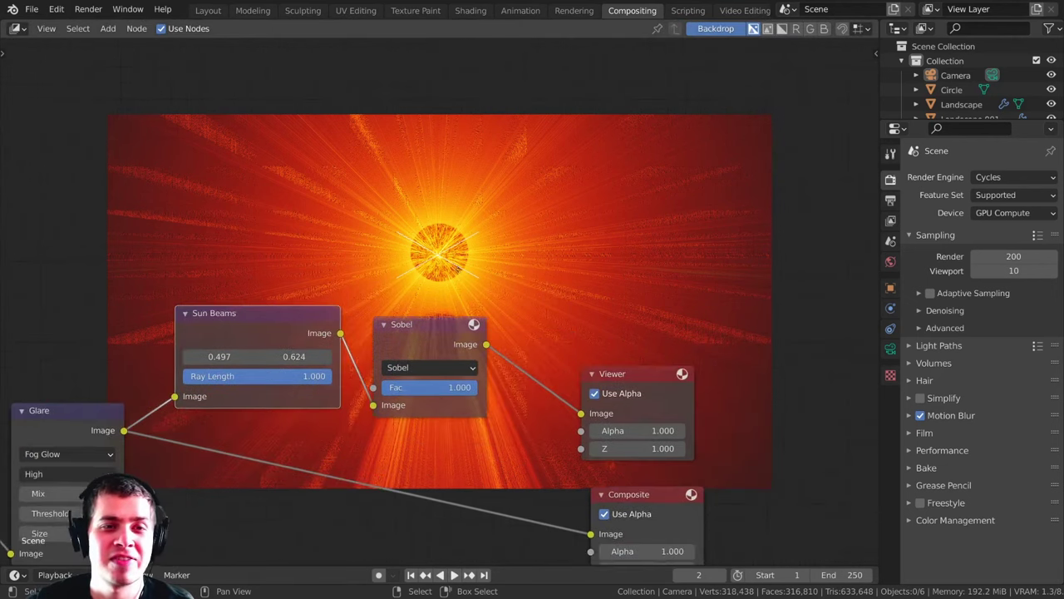
{"action": "scroll", "coordinate": [634, 460], "scroll_direction": "down", "scroll_amount": 3}
{"action": "left_click_drag", "start_coordinate": [595, 460], "coordinate": [645, 458]}
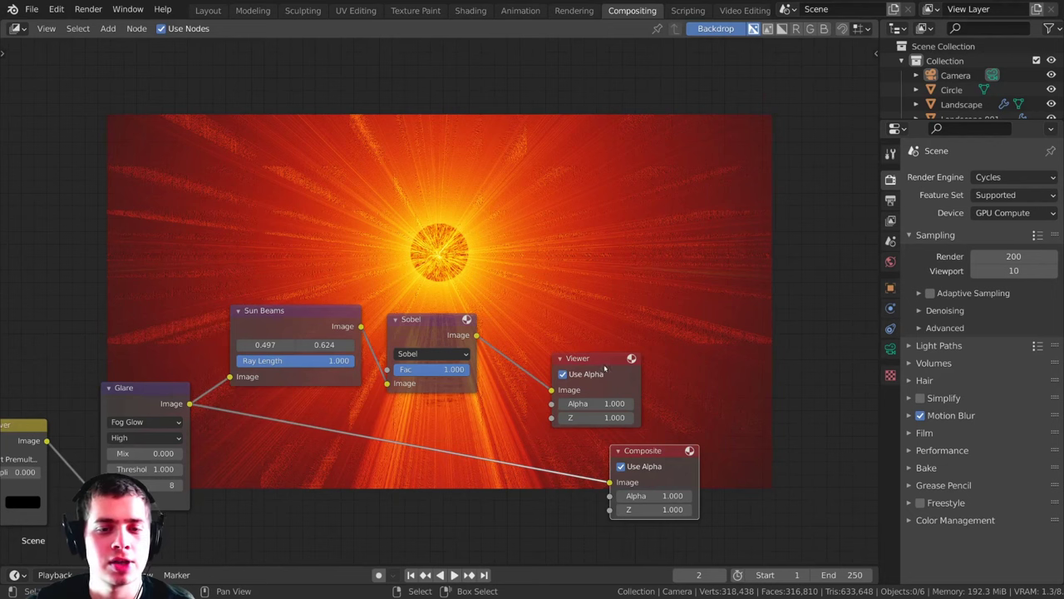
{"action": "left_click_drag", "start_coordinate": [604, 365], "coordinate": [660, 373]}
Step: Insert a Blur node on the link between the Sobel filter and the Viewer
{"action": "key", "text": "shift+a"}
{"action": "left_click", "coordinate": [533, 264]}
{"action": "type", "text": "bl"}
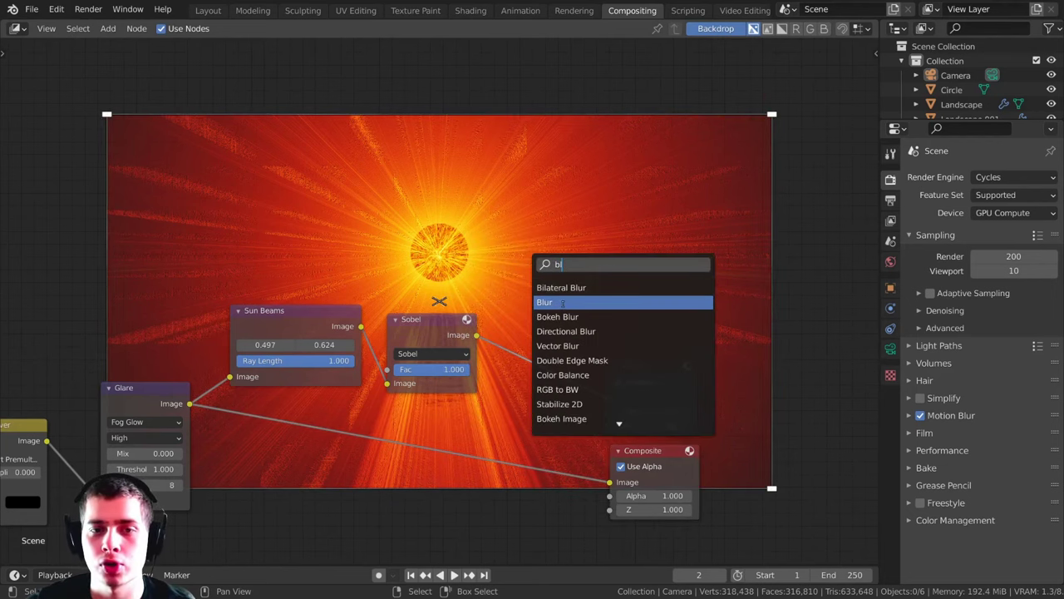
{"action": "left_click", "coordinate": [563, 303]}
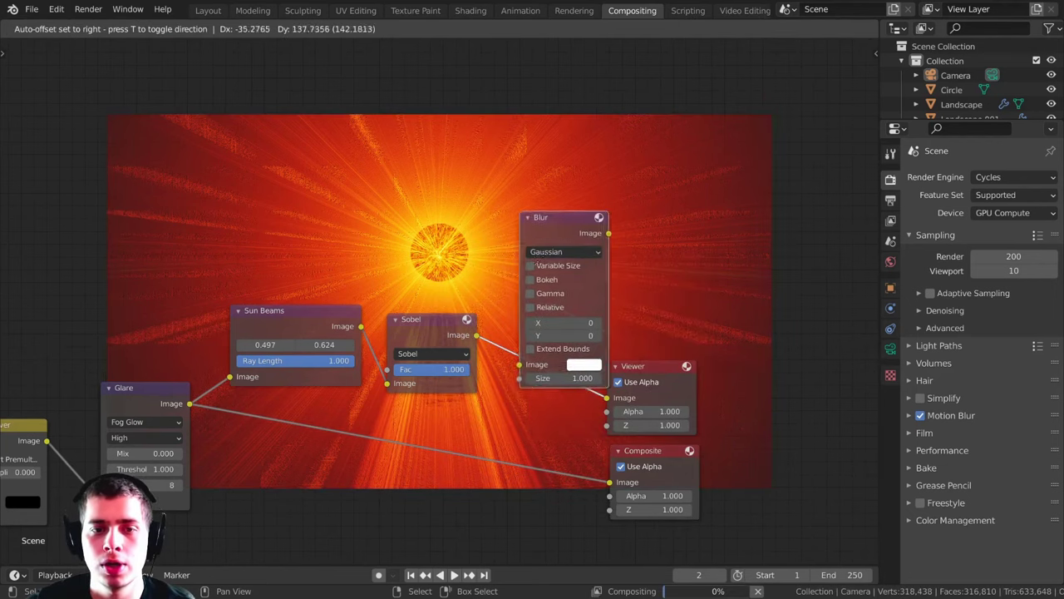
{"action": "left_click", "coordinate": [563, 280]}
{"action": "left_click_drag", "start_coordinate": [563, 281], "coordinate": [538, 288]}
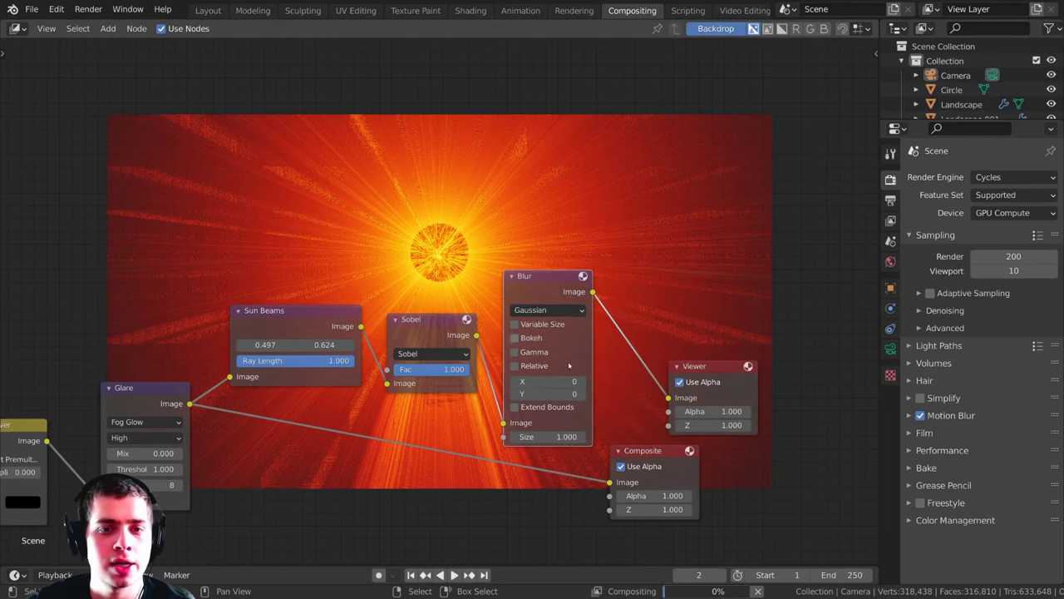
Step: Set the X and Y size of the Blur node after the Sobel filter to 10
{"action": "scroll", "coordinate": [549, 366], "scroll_direction": "up", "scroll_amount": 1}
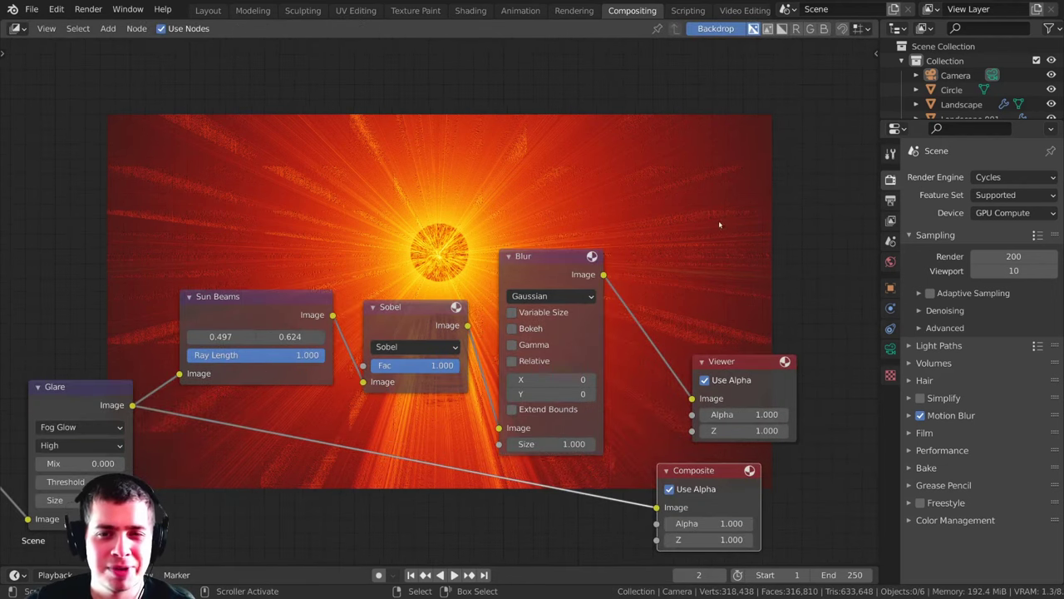
{"action": "left_click", "coordinate": [549, 380]}
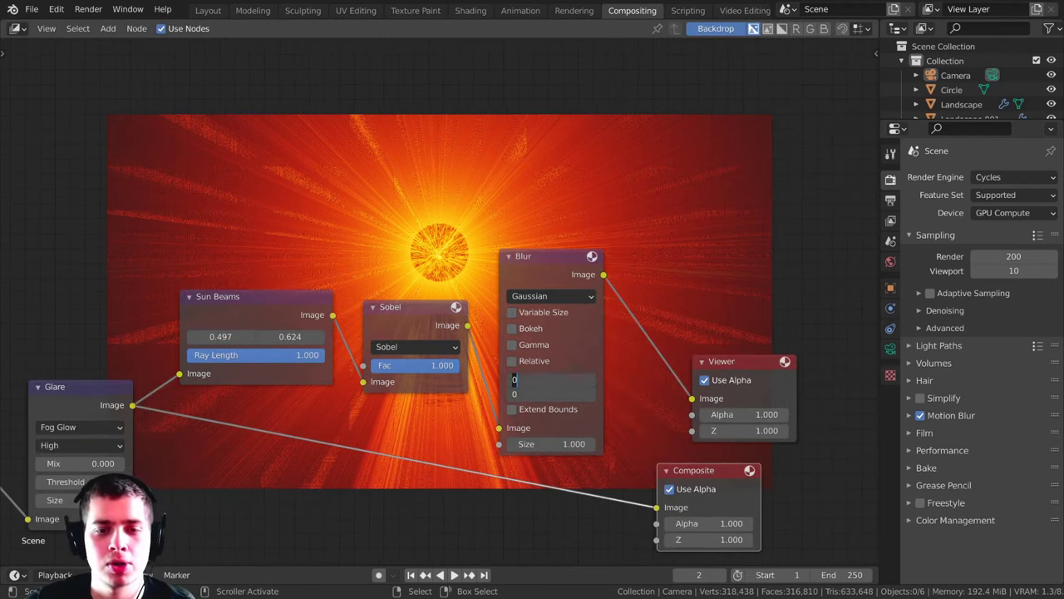
{"action": "type", "text": "10"}
{"action": "key", "text": "Return"}
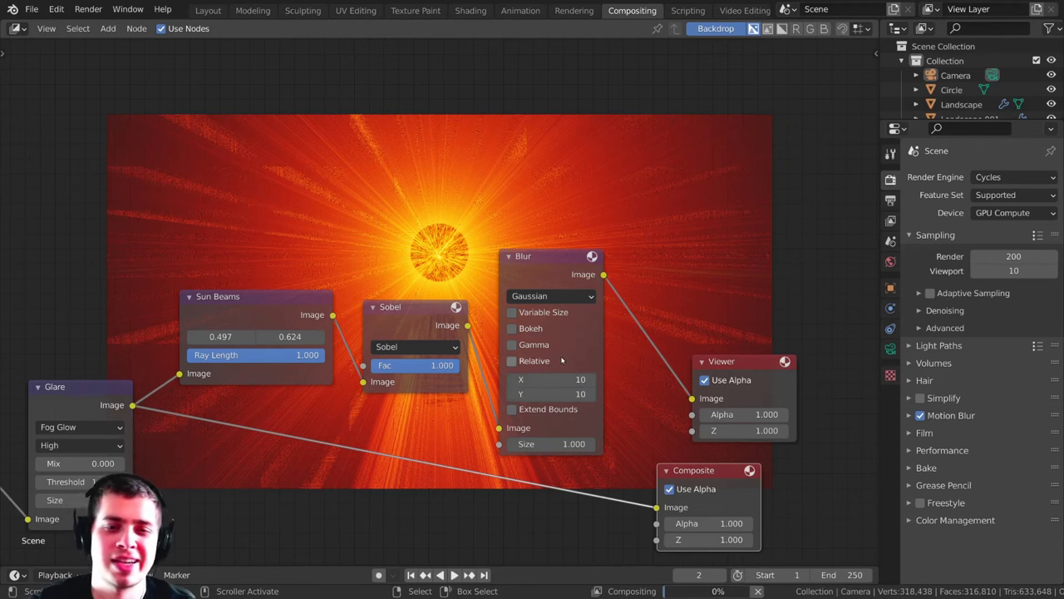
{"action": "scroll", "coordinate": [477, 244], "scroll_direction": "down", "scroll_amount": 2}
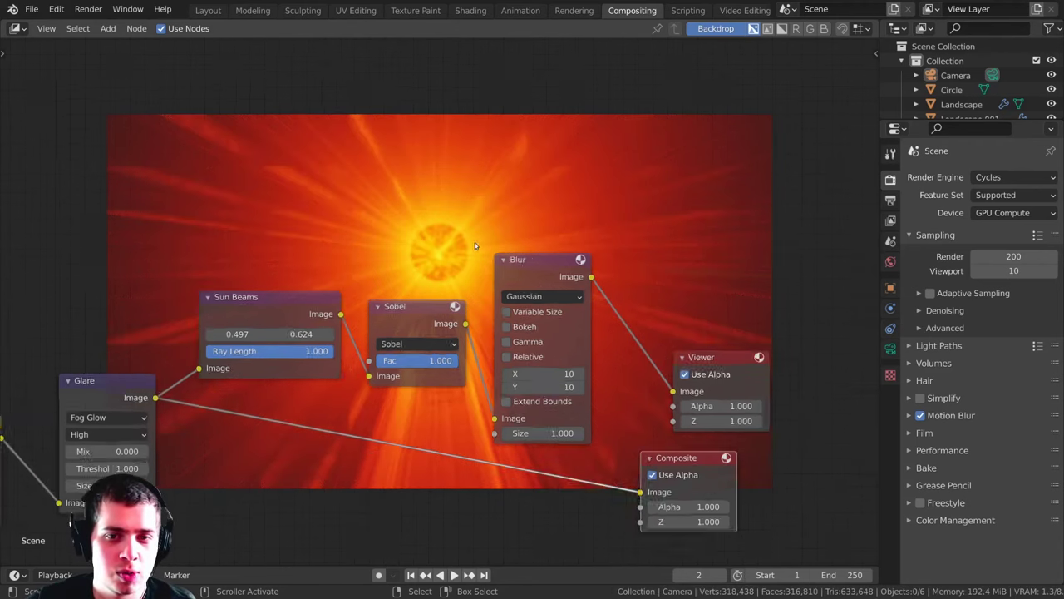
Step: Spread out the node chain by moving Composite and Viewer further right and raising the Blur and Sobel nodes
{"action": "middle_click_drag", "start_coordinate": [475, 245], "coordinate": [509, 331]}
{"action": "left_click_drag", "start_coordinate": [454, 402], "coordinate": [457, 396]}
{"action": "middle_click_drag", "start_coordinate": [730, 497], "coordinate": [628, 385]}
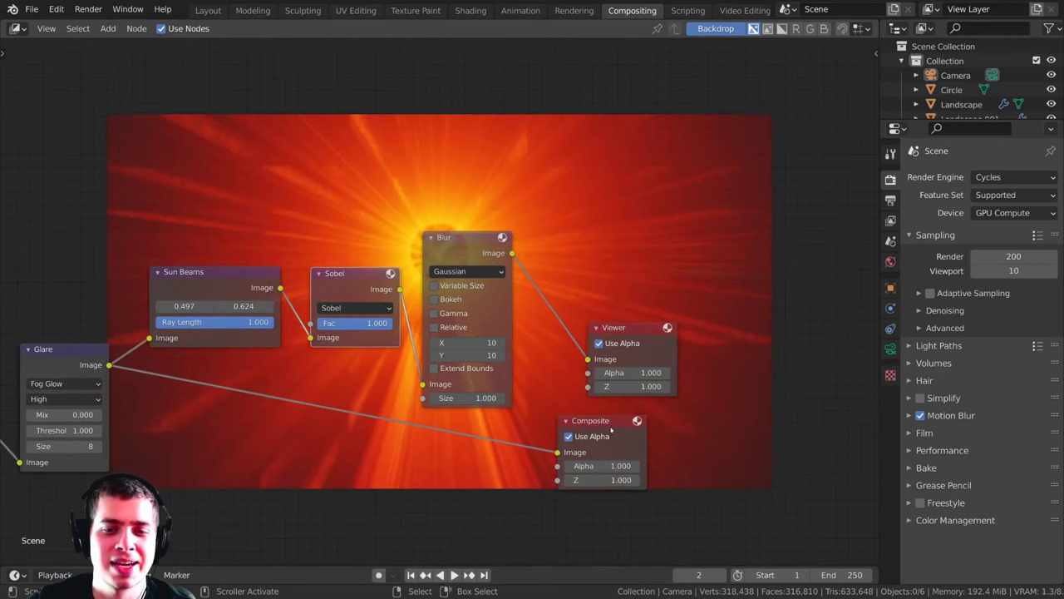
{"action": "left_click_drag", "start_coordinate": [611, 430], "coordinate": [728, 422]}
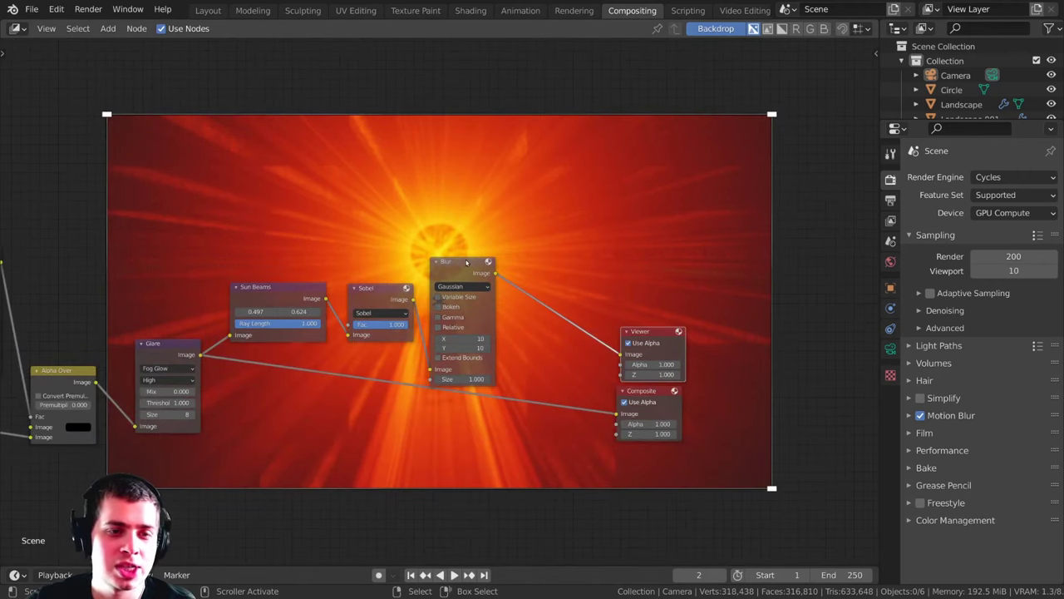
{"action": "left_click_drag", "start_coordinate": [466, 263], "coordinate": [483, 223]}
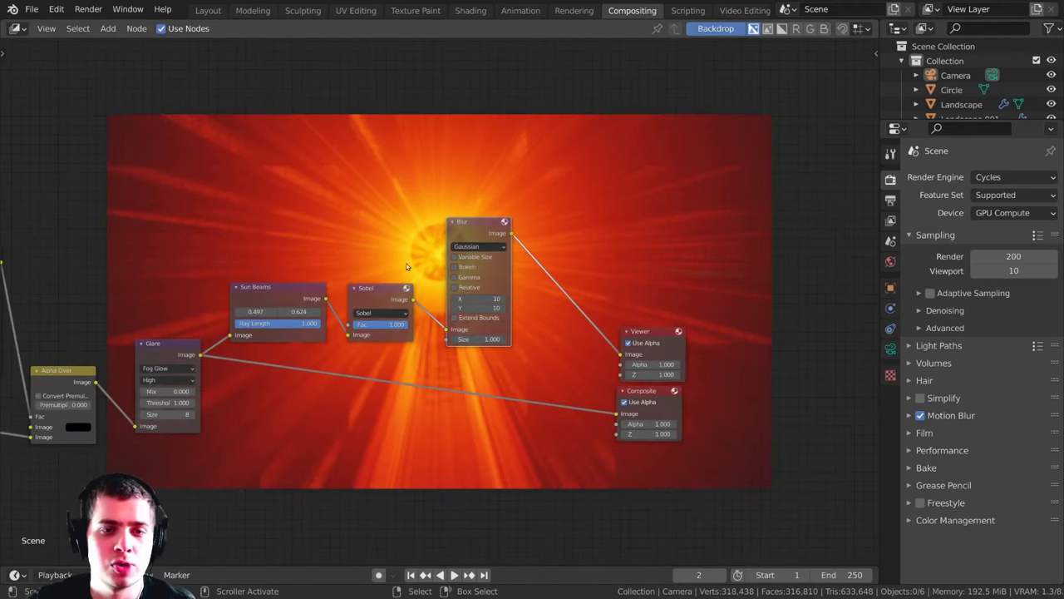
{"action": "left_click_drag", "start_coordinate": [374, 287], "coordinate": [379, 272]}
Step: Compare the Sun Beams result with the blurred Sobel result by previewing each in the Viewer
{"action": "left_click", "coordinate": [290, 290], "text": "ctrl+shift"}
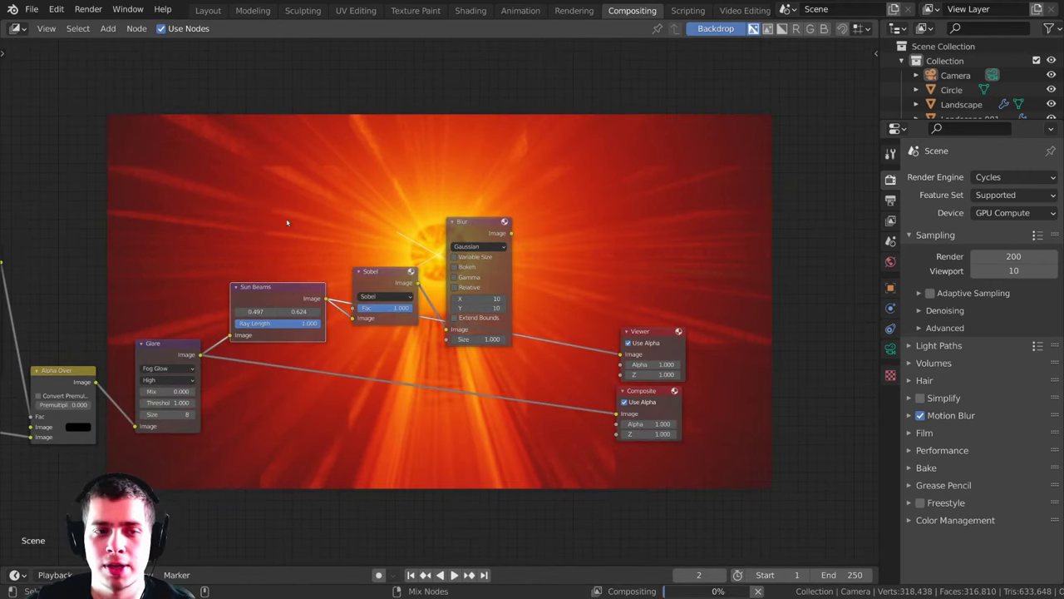
{"action": "middle_click_drag", "start_coordinate": [454, 217], "coordinate": [463, 305]}
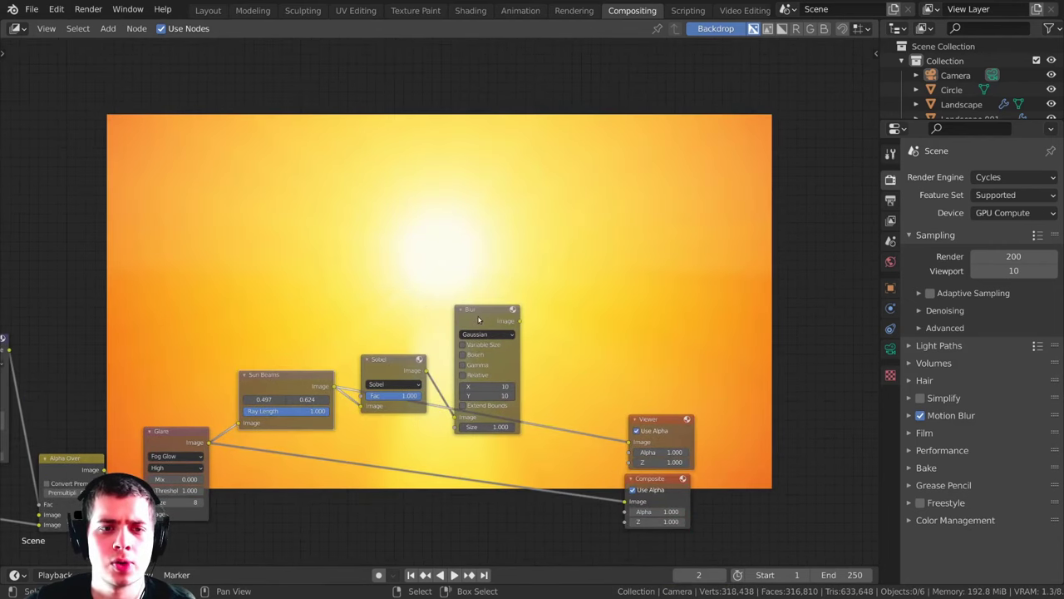
{"action": "left_click", "coordinate": [478, 320], "text": "ctrl+shift"}
Step: Insert a Mix node on the link between the Blur node and the Viewer
{"action": "middle_click_drag", "start_coordinate": [585, 330], "coordinate": [558, 294]}
{"action": "key", "text": "shift+a"}
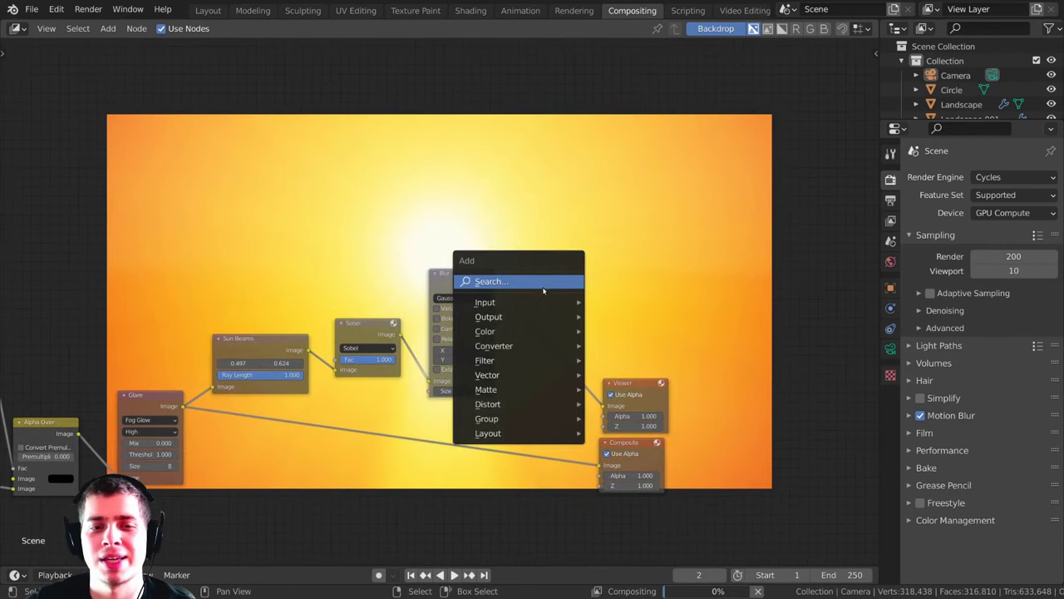
{"action": "left_click", "coordinate": [544, 287]}
{"action": "type", "text": "mi"}
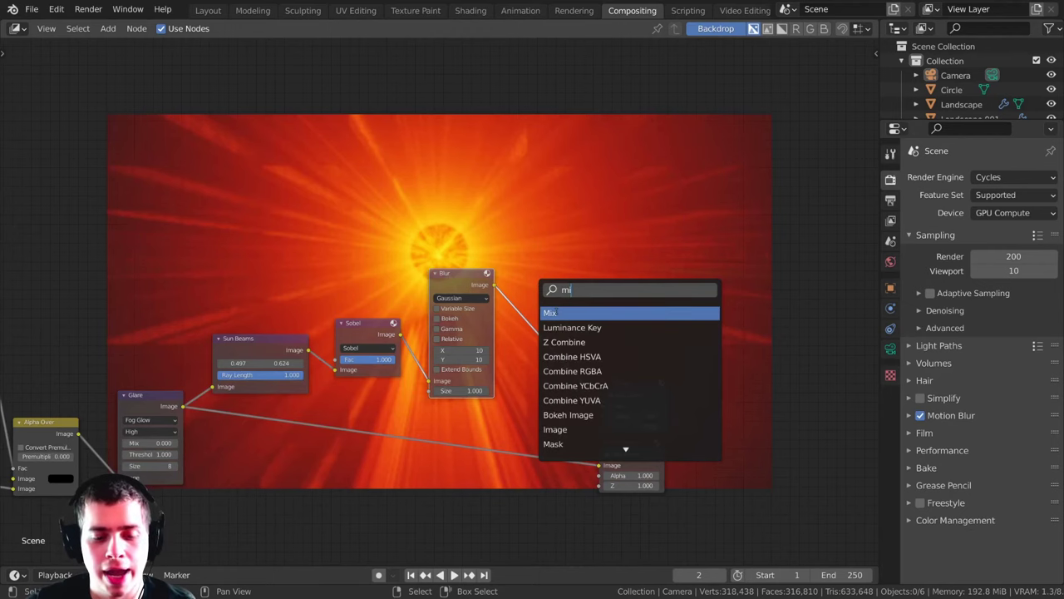
{"action": "key", "text": "Return"}
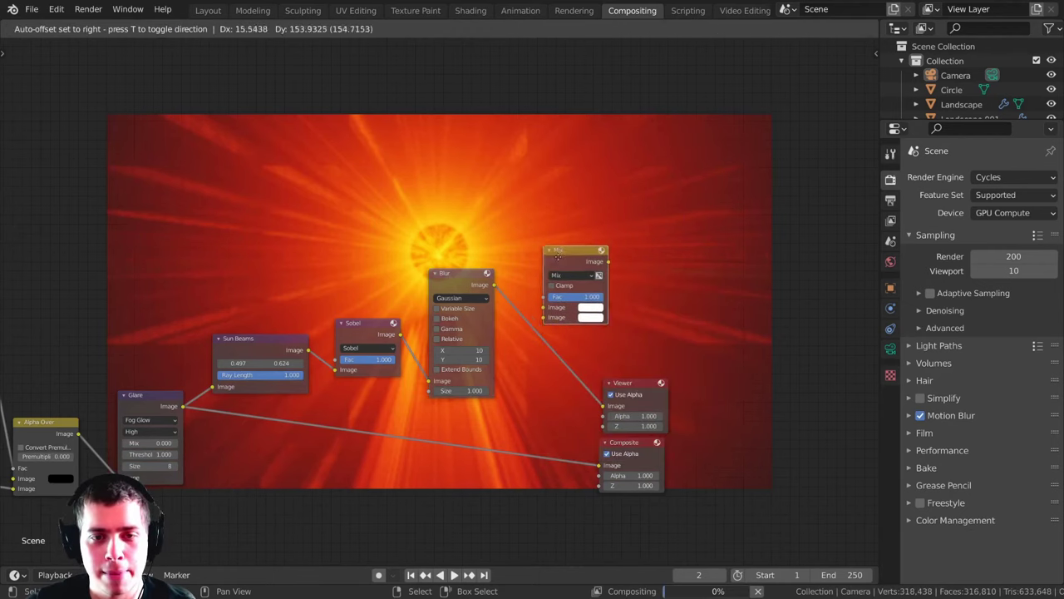
{"action": "left_click", "coordinate": [563, 359]}
Step: Connect the Sun Beams output to the second image input of the Mix node
{"action": "middle_click_drag", "start_coordinate": [321, 433], "coordinate": [314, 380]}
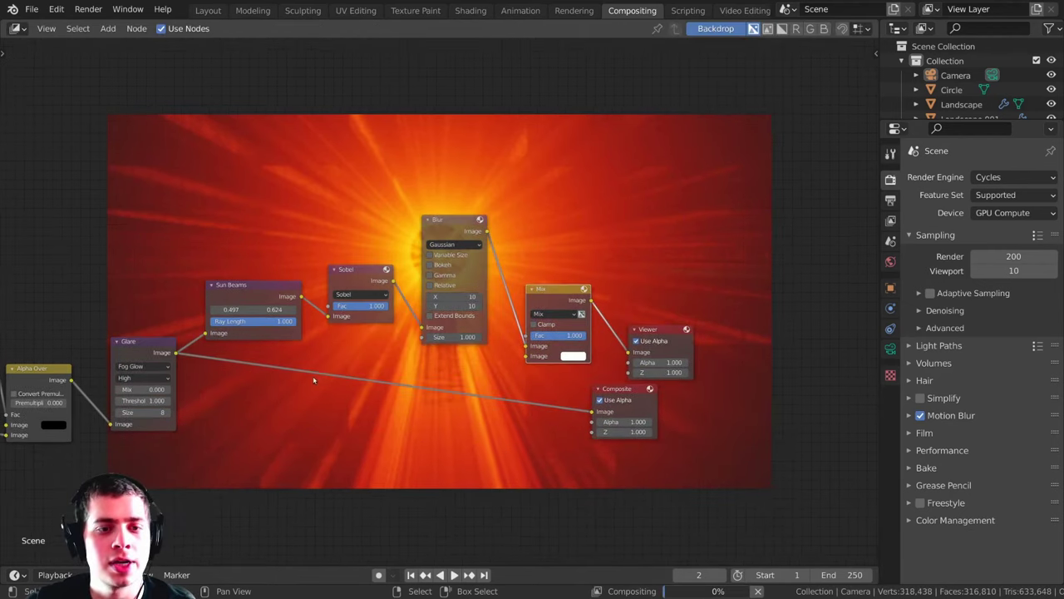
{"action": "scroll", "coordinate": [292, 336], "scroll_direction": "up", "scroll_amount": 1}
{"action": "left_click_drag", "start_coordinate": [291, 298], "coordinate": [532, 360]}
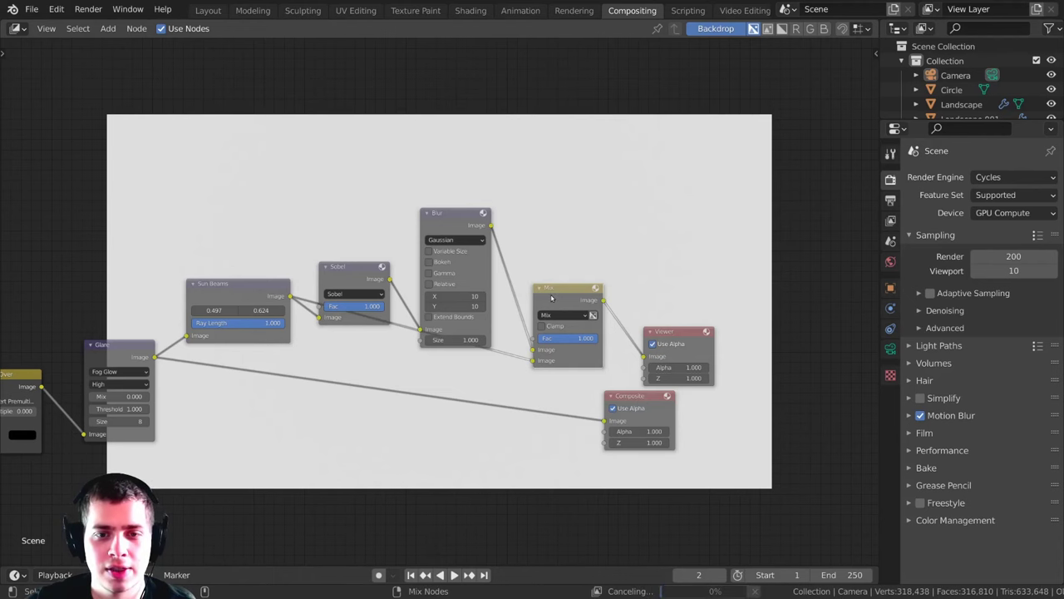
Step: Move the Composite node further right and lower the Sun Beams node to tidy the layout around the Mix node
{"action": "left_click_drag", "start_coordinate": [636, 397], "coordinate": [694, 403]}
{"action": "middle_click_drag", "start_coordinate": [695, 402], "coordinate": [720, 423]}
{"action": "scroll", "coordinate": [549, 333], "scroll_direction": "down", "scroll_amount": 1}
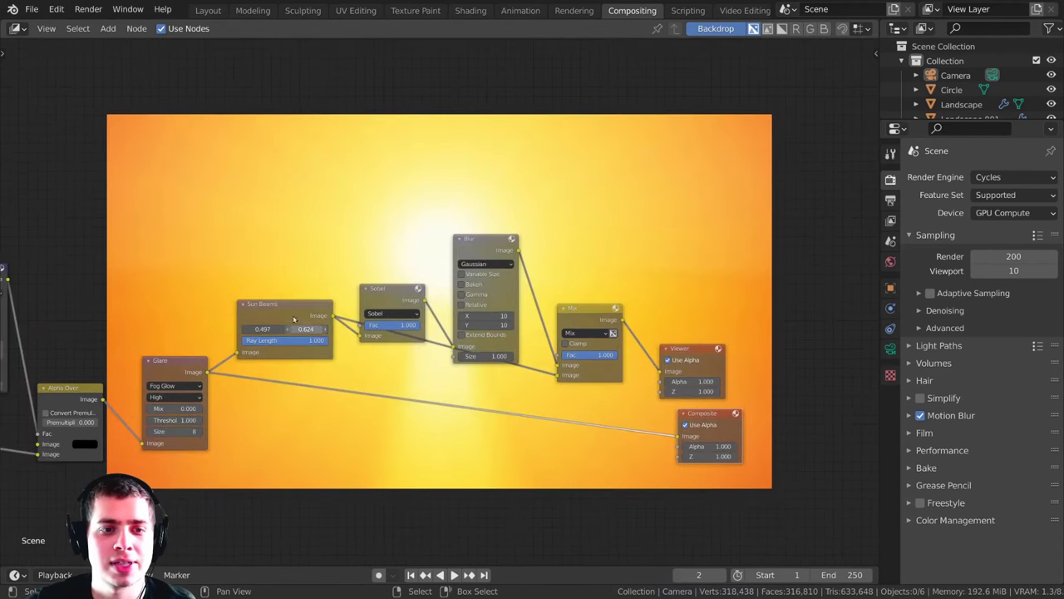
{"action": "left_click_drag", "start_coordinate": [296, 307], "coordinate": [296, 336]}
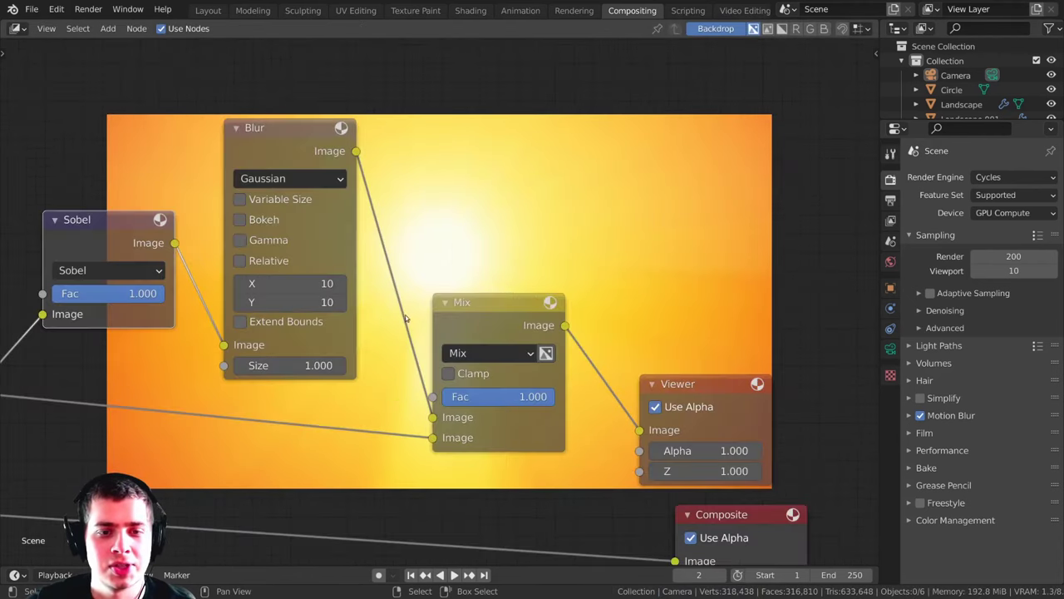
{"action": "middle_click_drag", "start_coordinate": [406, 319], "coordinate": [397, 360]}
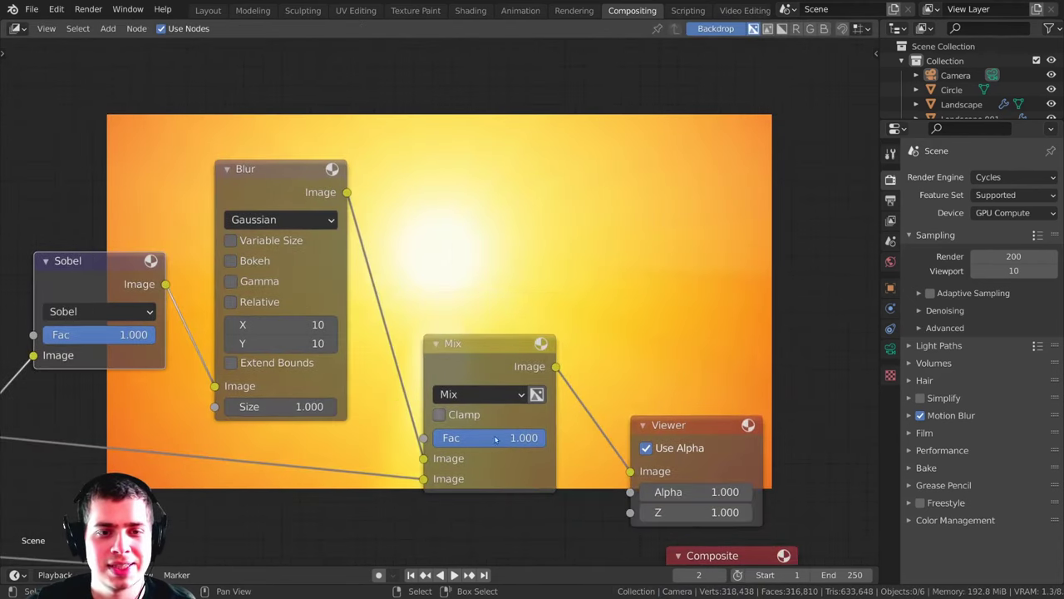
Step: Set the Mix node's factor to 0.143
{"action": "left_click_drag", "start_coordinate": [497, 442], "coordinate": [459, 440]}
{"action": "scroll", "coordinate": [276, 391], "scroll_direction": "down", "scroll_amount": 2}
{"action": "middle_click_drag", "start_coordinate": [276, 394], "coordinate": [424, 373]}
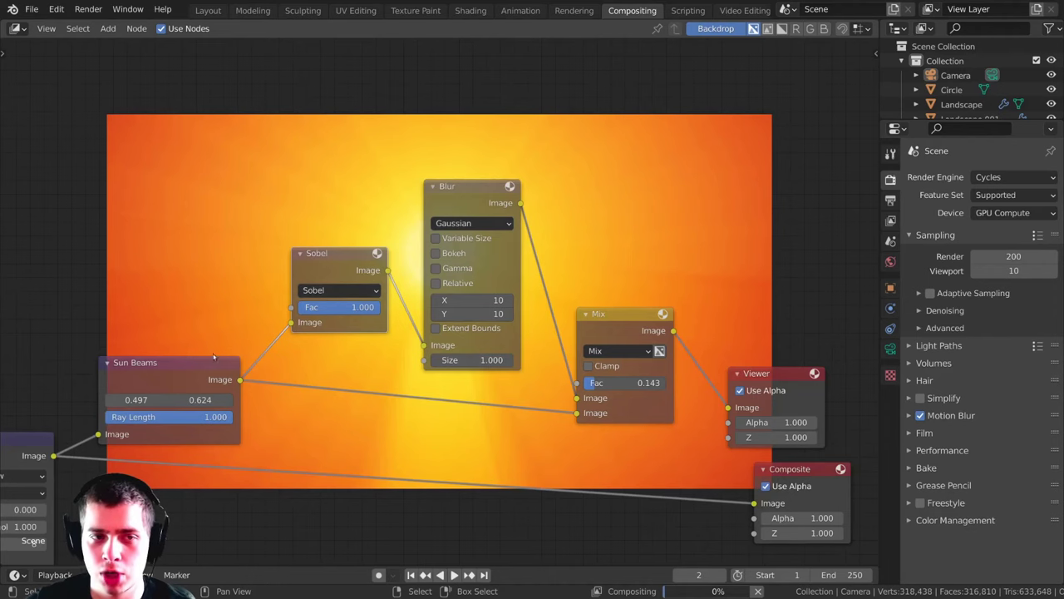
Step: Reposition the Sun Beams, Sobel and Blur nodes slightly to tidy the layout before the Mix node
{"action": "left_click_drag", "start_coordinate": [174, 376], "coordinate": [169, 373]}
{"action": "middle_click_drag", "start_coordinate": [419, 327], "coordinate": [234, 363]}
{"action": "scroll", "coordinate": [428, 277], "scroll_direction": "up", "scroll_amount": 2}
{"action": "middle_click_drag", "start_coordinate": [430, 275], "coordinate": [418, 383]}
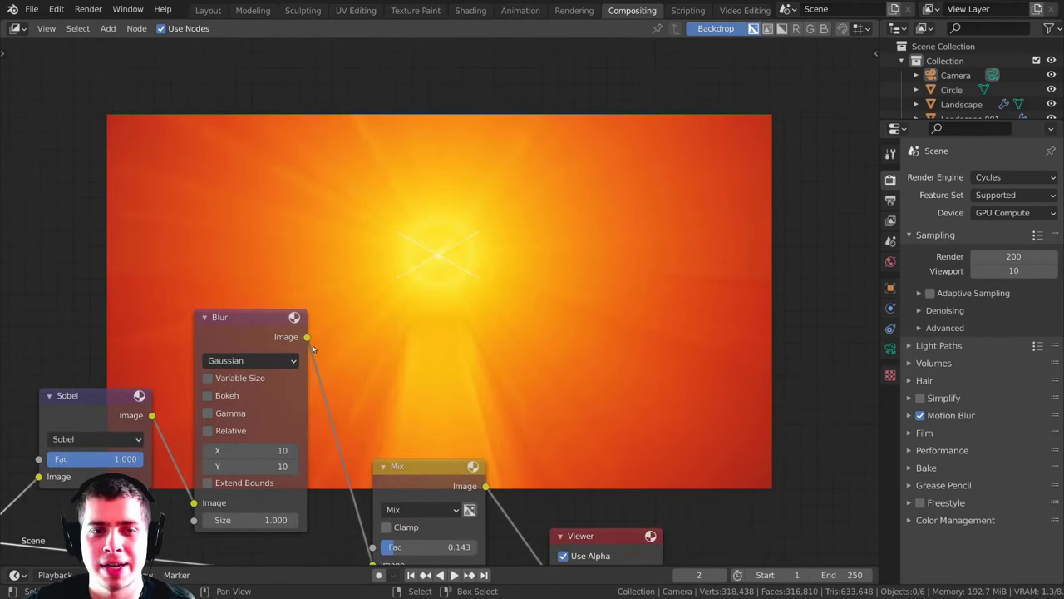
{"action": "scroll", "coordinate": [475, 362], "scroll_direction": "down", "scroll_amount": 3}
{"action": "middle_click_drag", "start_coordinate": [474, 362], "coordinate": [479, 412]}
{"action": "left_click_drag", "start_coordinate": [291, 366], "coordinate": [295, 344]}
{"action": "left_click_drag", "start_coordinate": [171, 427], "coordinate": [160, 416]}
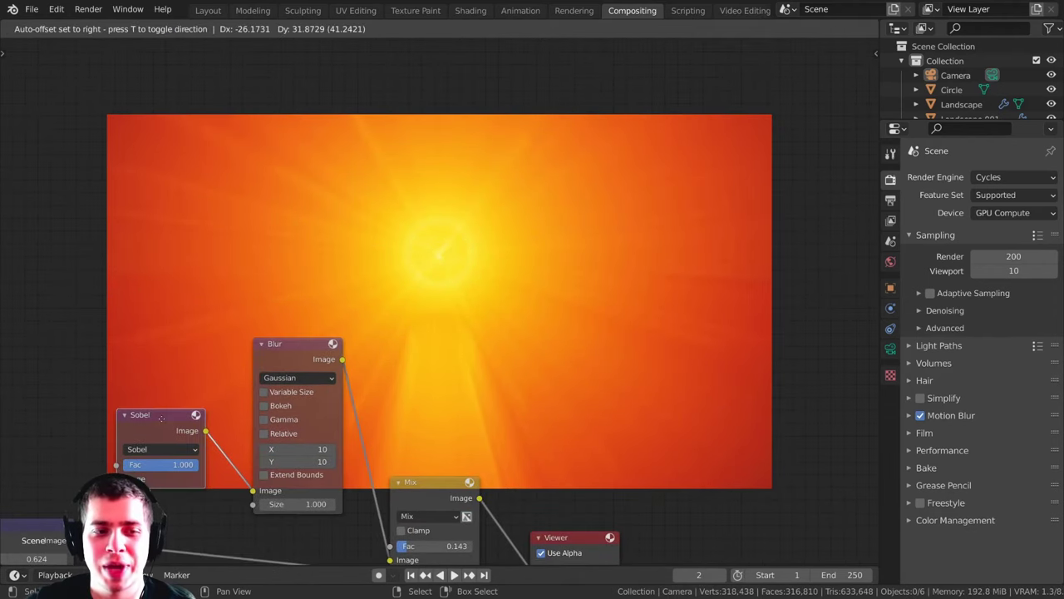
{"action": "left_click_drag", "start_coordinate": [268, 350], "coordinate": [252, 360]}
{"action": "middle_click_drag", "start_coordinate": [458, 345], "coordinate": [461, 284]}
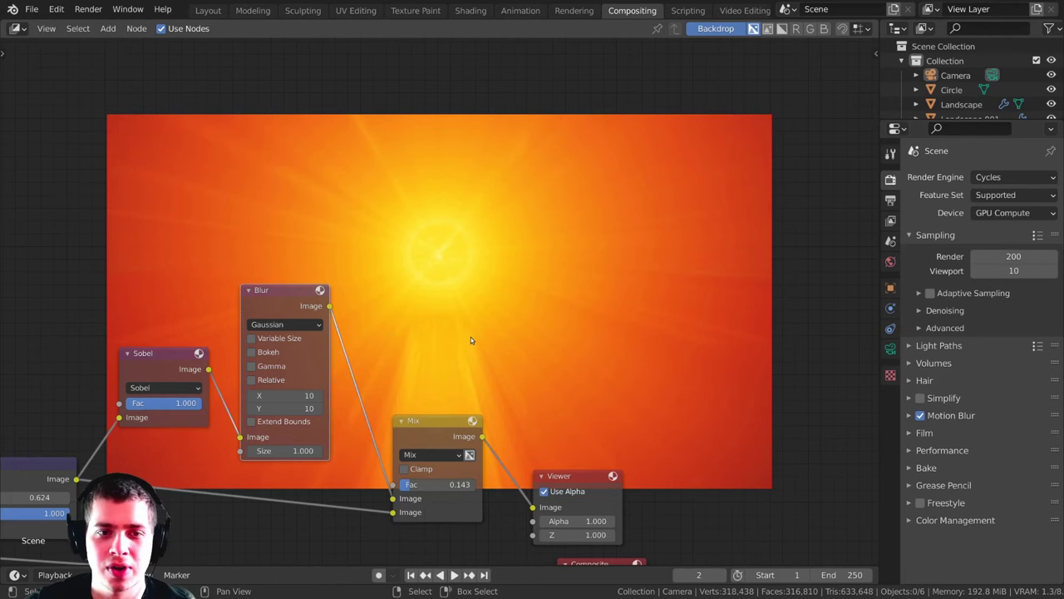
Step: Set the Mix node's factor to 0.086 and move the node slightly lower
{"action": "middle_click_drag", "start_coordinate": [471, 337], "coordinate": [485, 259]}
{"action": "scroll", "coordinate": [445, 409], "scroll_direction": "up", "scroll_amount": 2}
{"action": "middle_click_drag", "start_coordinate": [445, 411], "coordinate": [445, 423]}
{"action": "left_click_drag", "start_coordinate": [452, 439], "coordinate": [444, 439]}
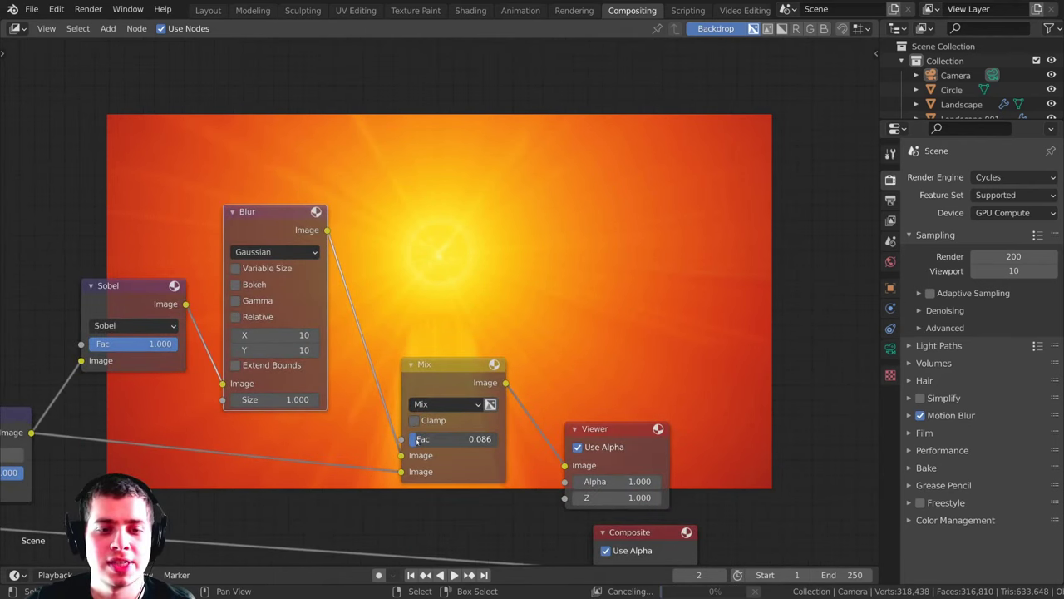
{"action": "left_click_drag", "start_coordinate": [449, 375], "coordinate": [449, 382]}
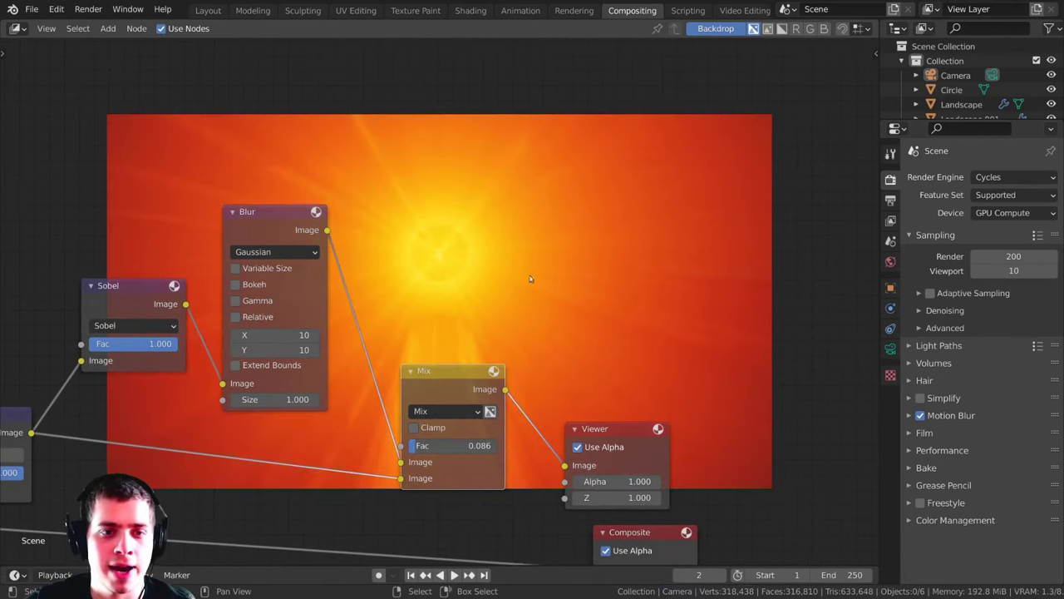
Step: Place the Composite node directly beneath the Viewer node
{"action": "scroll", "coordinate": [524, 376], "scroll_direction": "down", "scroll_amount": 1}
{"action": "middle_click_drag", "start_coordinate": [523, 376], "coordinate": [429, 329]}
{"action": "left_click_drag", "start_coordinate": [484, 367], "coordinate": [523, 371]}
{"action": "scroll", "coordinate": [455, 409], "scroll_direction": "down", "scroll_amount": 1}
{"action": "middle_click_drag", "start_coordinate": [455, 408], "coordinate": [500, 364]}
{"action": "left_click_drag", "start_coordinate": [572, 415], "coordinate": [587, 413]}
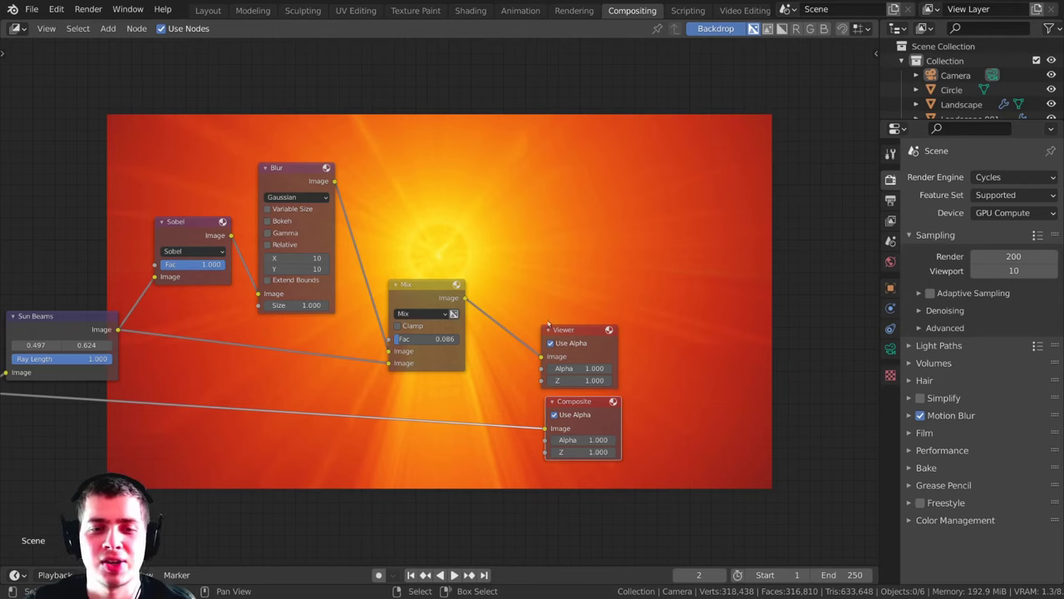
Step: Duplicate the Mix node onto the link before the Viewer and connect the copy's output to the Composite node as well
{"action": "left_click", "coordinate": [422, 296]}
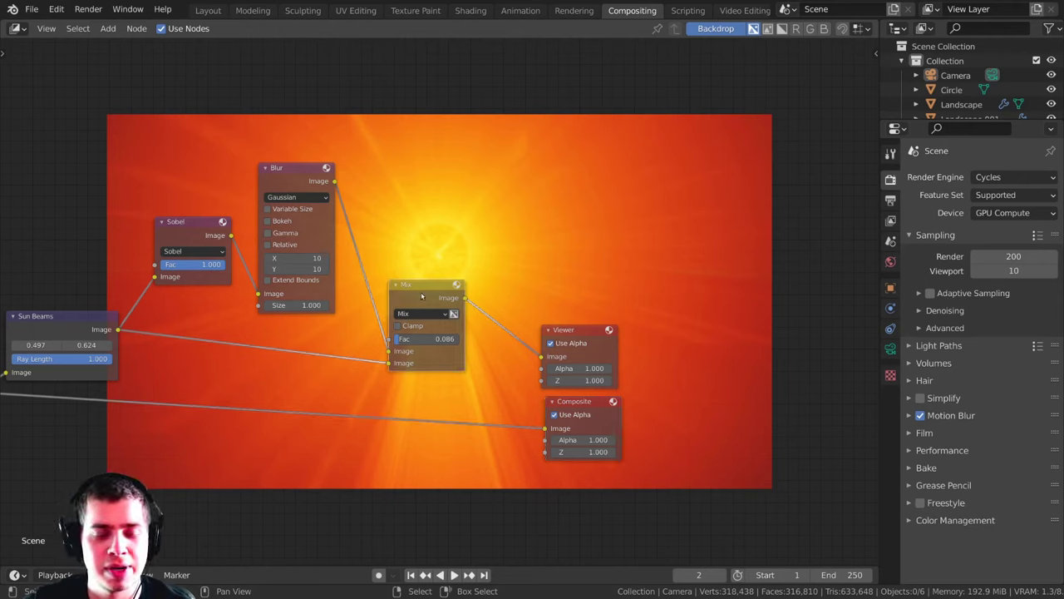
{"action": "key", "text": "shift+d"}
{"action": "left_click", "coordinate": [548, 352]}
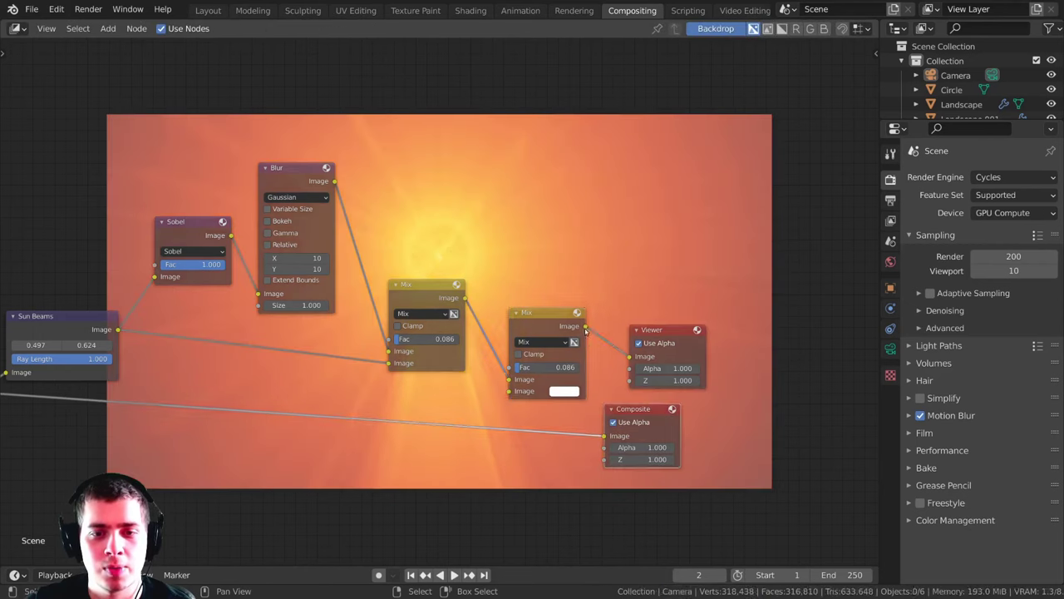
{"action": "mouse_move", "coordinate": [586, 326]}
{"action": "left_mouse_down"}
{"action": "mouse_move", "coordinate": [606, 436]}
{"action": "mouse_move", "coordinate": [655, 401]}
{"action": "mouse_move", "coordinate": [568, 333]}
{"action": "left_mouse_up"}
{"action": "left_click_drag", "start_coordinate": [672, 339], "coordinate": [682, 341]}
Step: Connect the Glare node's output to the second image input of the new Mix node
{"action": "scroll", "coordinate": [515, 349], "scroll_direction": "down", "scroll_amount": 3}
{"action": "middle_click_drag", "start_coordinate": [56, 399], "coordinate": [193, 343]}
{"action": "scroll", "coordinate": [213, 339], "scroll_direction": "up", "scroll_amount": 1}
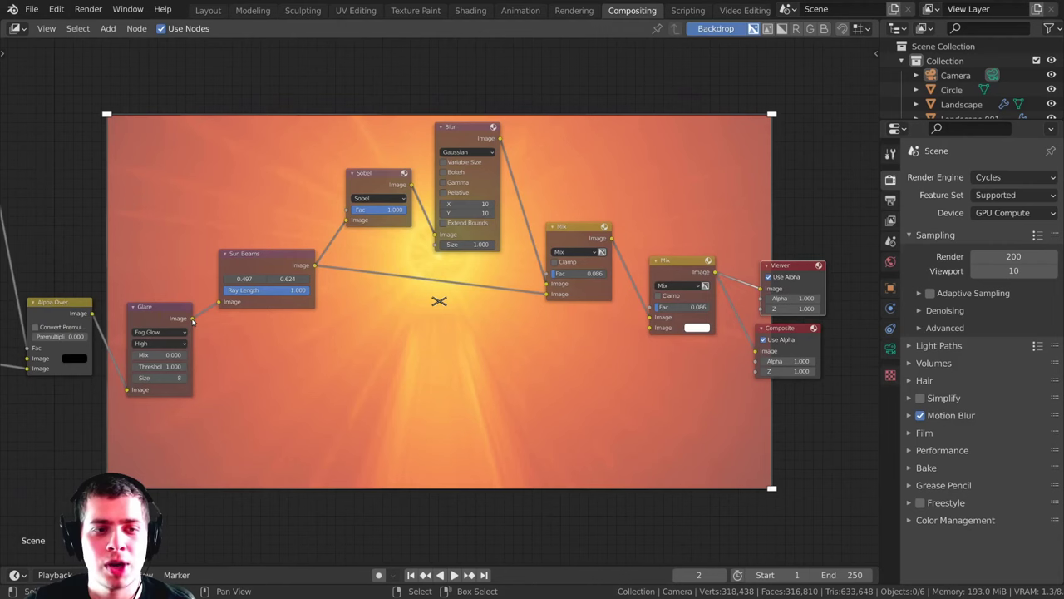
{"action": "left_click_drag", "start_coordinate": [192, 319], "coordinate": [650, 328]}
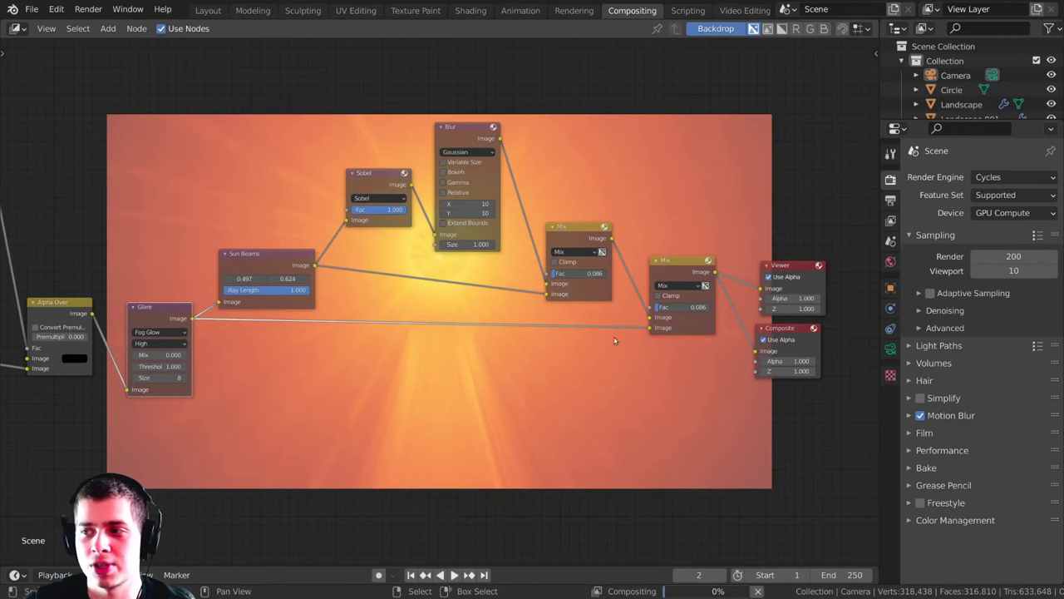
Step: Set the second Mix node's factor to 0.871 and adjust the positions of both Mix nodes
{"action": "middle_click_drag", "start_coordinate": [616, 340], "coordinate": [453, 404]}
{"action": "scroll", "coordinate": [420, 361], "scroll_direction": "up", "scroll_amount": 2}
{"action": "left_click_drag", "start_coordinate": [532, 333], "coordinate": [541, 354]}
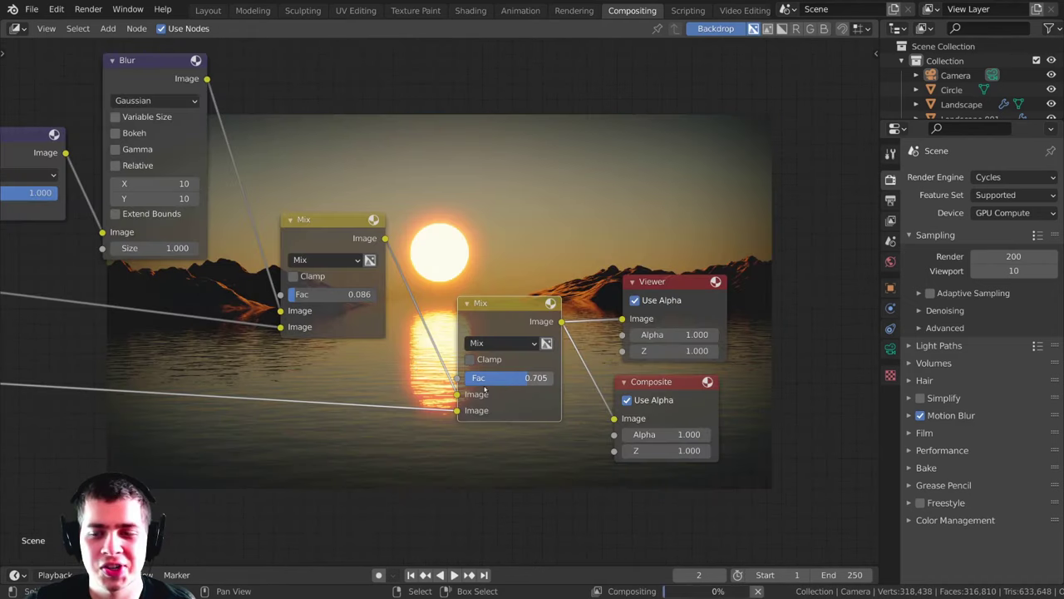
{"action": "middle_click_drag", "start_coordinate": [521, 406], "coordinate": [525, 422]}
{"action": "left_click_drag", "start_coordinate": [500, 319], "coordinate": [503, 328]}
{"action": "left_click_drag", "start_coordinate": [349, 238], "coordinate": [345, 249]}
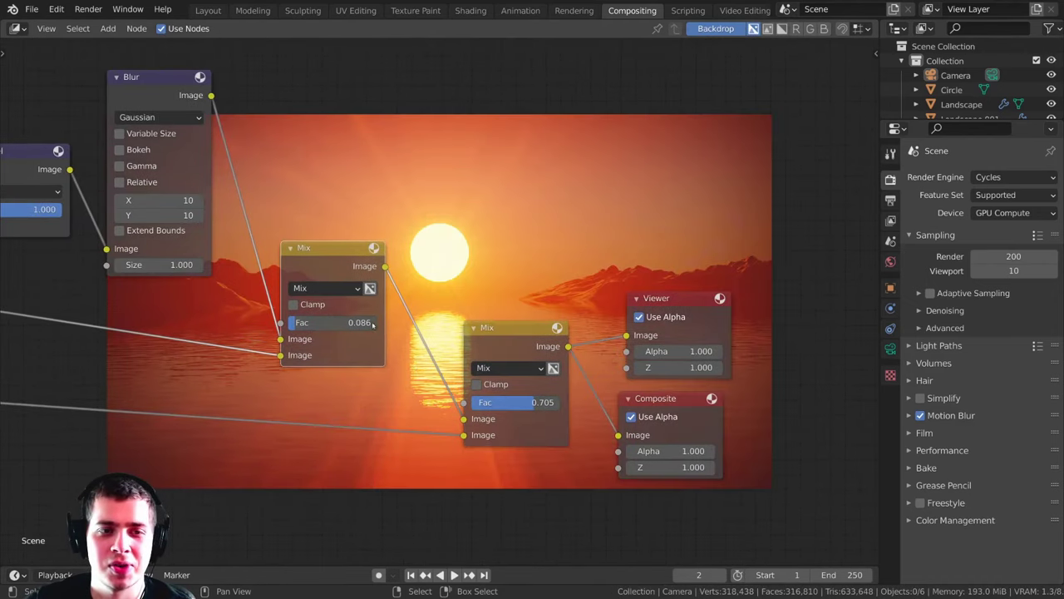
{"action": "left_click_drag", "start_coordinate": [523, 411], "coordinate": [539, 402]}
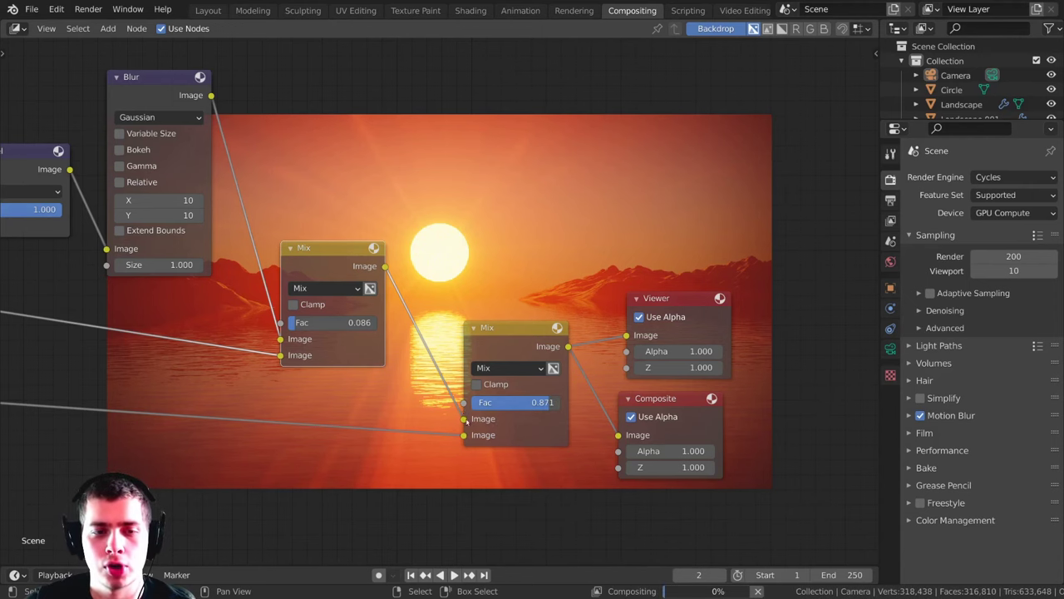
{"action": "middle_click_drag", "start_coordinate": [474, 366], "coordinate": [473, 400]}
{"action": "left_click_drag", "start_coordinate": [342, 286], "coordinate": [332, 294]}
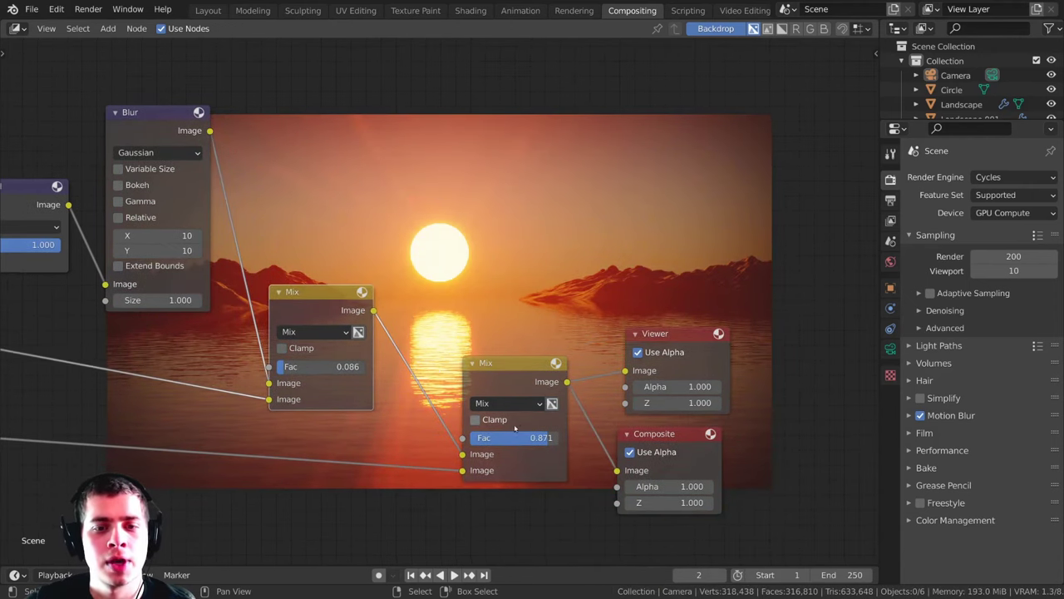
Step: Try a factor of 0.895 on the second Mix node and review the node chain from the Glare node onward
{"action": "left_click_drag", "start_coordinate": [548, 438], "coordinate": [550, 438]}
{"action": "scroll", "coordinate": [445, 300], "scroll_direction": "down", "scroll_amount": 6}
{"action": "middle_click_drag", "start_coordinate": [445, 300], "coordinate": [564, 267]}
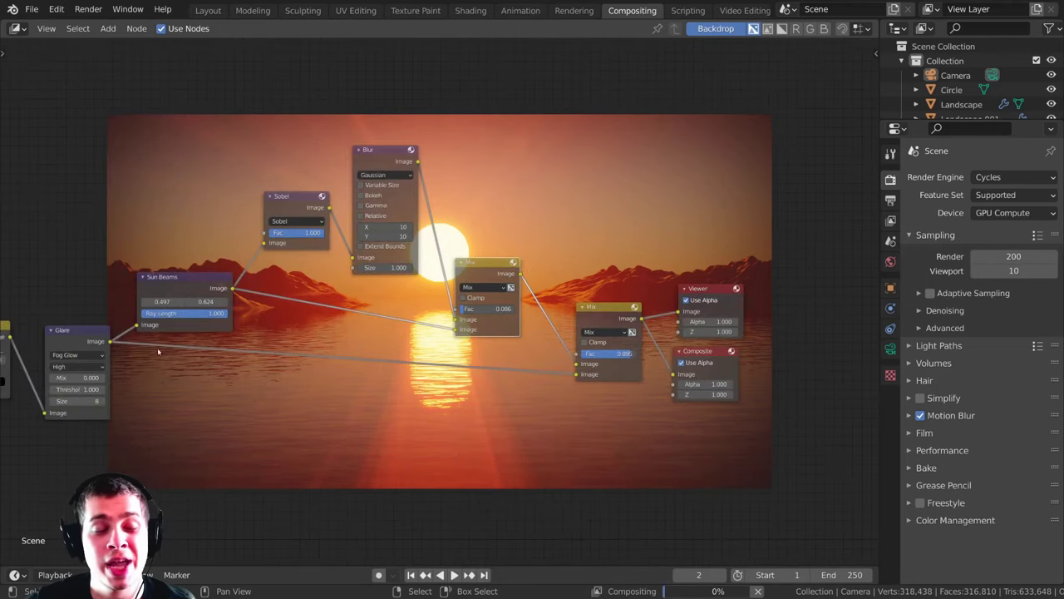
{"action": "mouse_move", "coordinate": [49, 332]}
{"action": "left_mouse_down"}
{"action": "mouse_move", "coordinate": [68, 335]}
{"action": "mouse_move", "coordinate": [46, 333]}
{"action": "left_mouse_up"}
{"action": "middle_click_drag", "start_coordinate": [402, 246], "coordinate": [198, 283]}
{"action": "scroll", "coordinate": [197, 282], "scroll_direction": "up", "scroll_amount": 6}
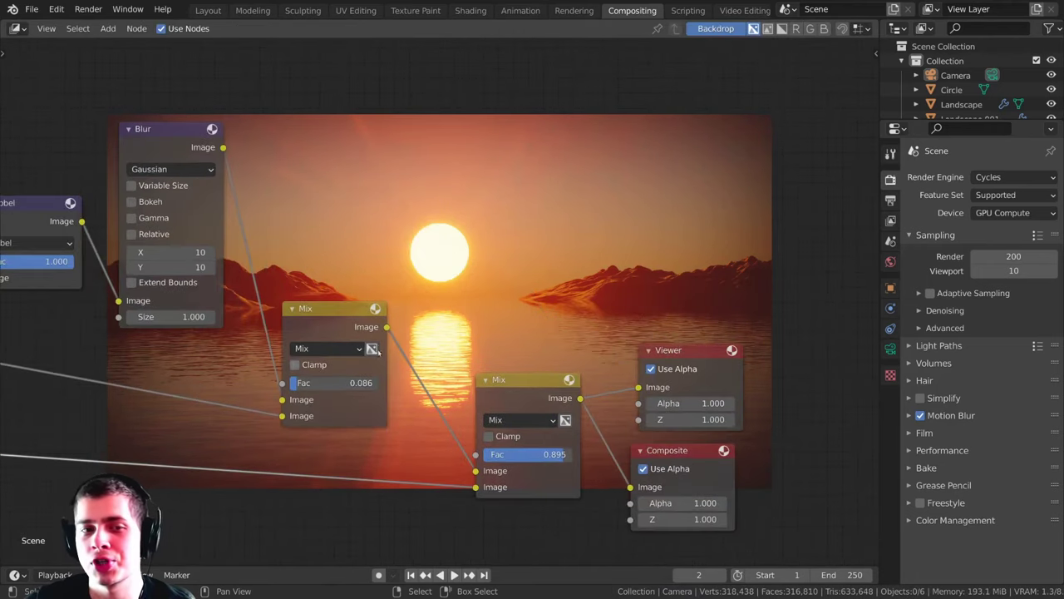
Step: Move the first Mix node slightly and bring the second Mix node's factor back to 0.871
{"action": "left_click_drag", "start_coordinate": [323, 322], "coordinate": [321, 304]}
{"action": "middle_click_drag", "start_coordinate": [452, 343], "coordinate": [370, 418]}
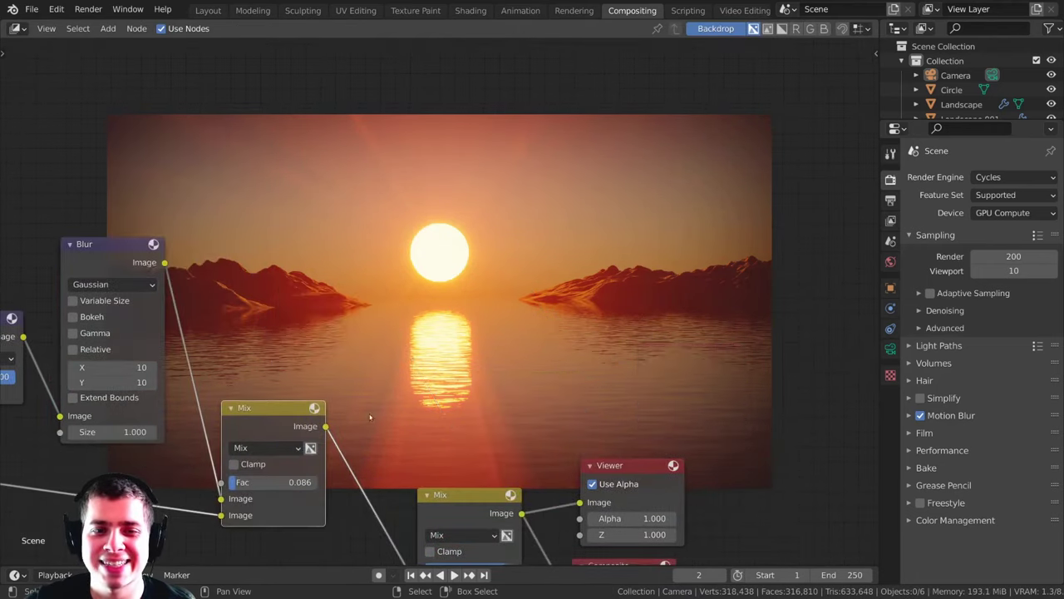
{"action": "scroll", "coordinate": [457, 362], "scroll_direction": "up", "scroll_amount": 1}
{"action": "middle_click_drag", "start_coordinate": [457, 361], "coordinate": [483, 265]}
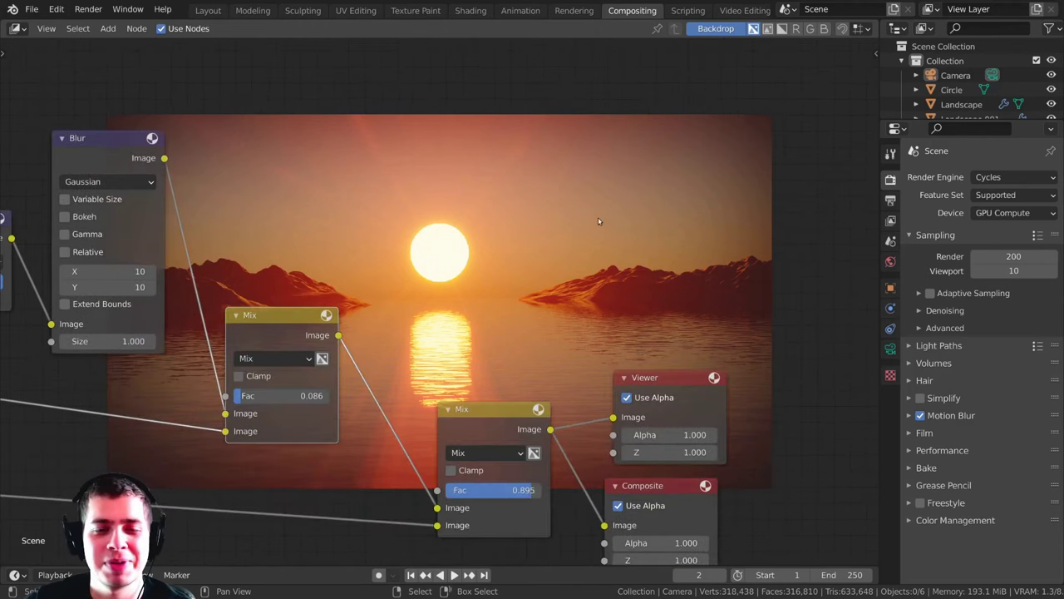
{"action": "middle_click_drag", "start_coordinate": [487, 375], "coordinate": [492, 336]}
{"action": "left_click_drag", "start_coordinate": [477, 371], "coordinate": [473, 365]}
{"action": "middle_click_drag", "start_coordinate": [536, 270], "coordinate": [479, 249]}
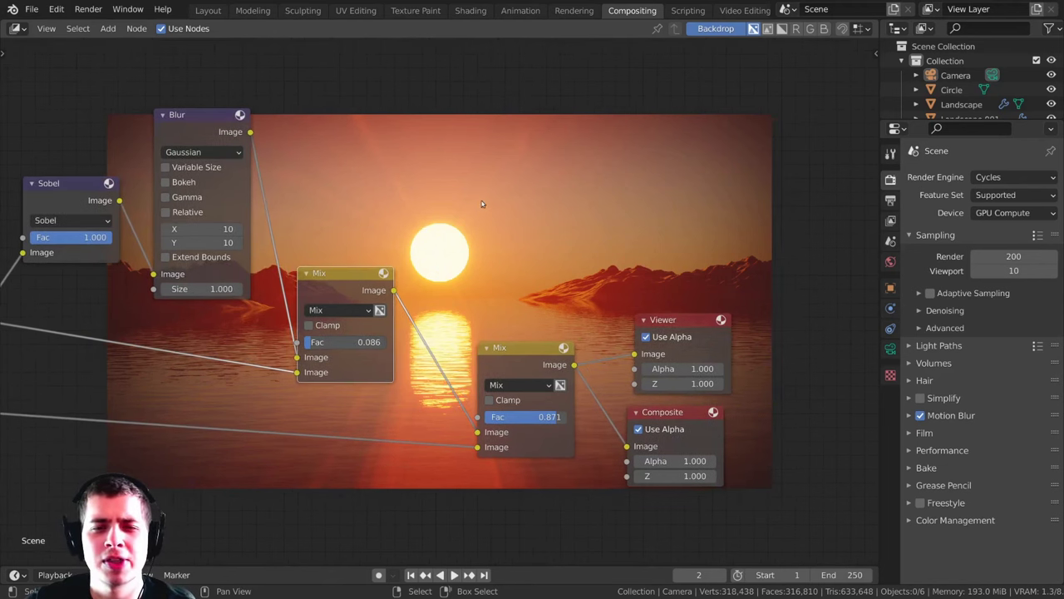
Step: Add a Denoise node on the link between the Glare node and the second Mix node
{"action": "key", "text": "shift+a"}
{"action": "left_click", "coordinate": [429, 196]}
{"action": "type", "text": "de"}
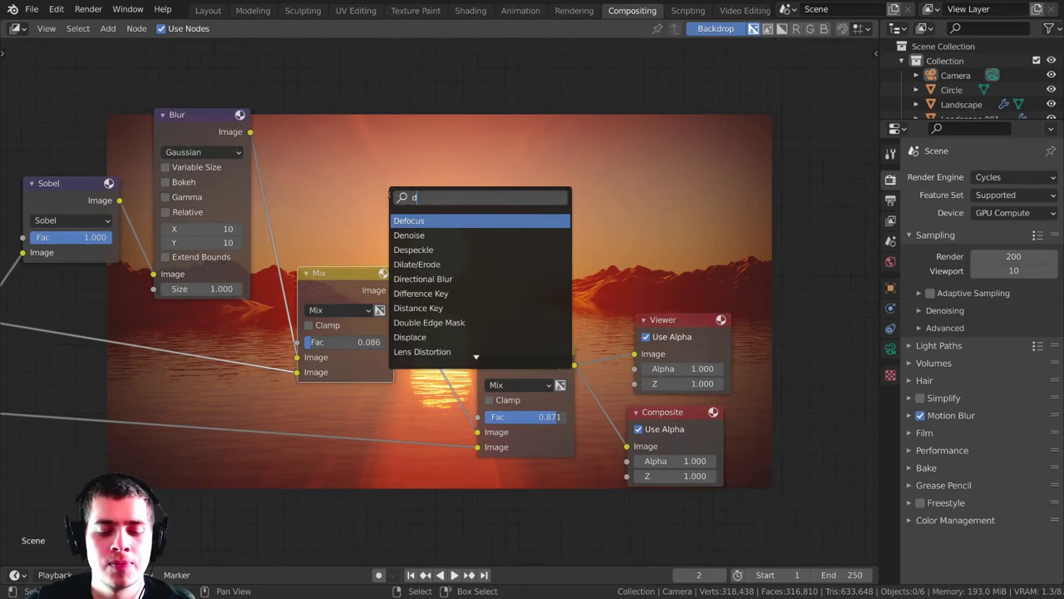
{"action": "left_click", "coordinate": [429, 235]}
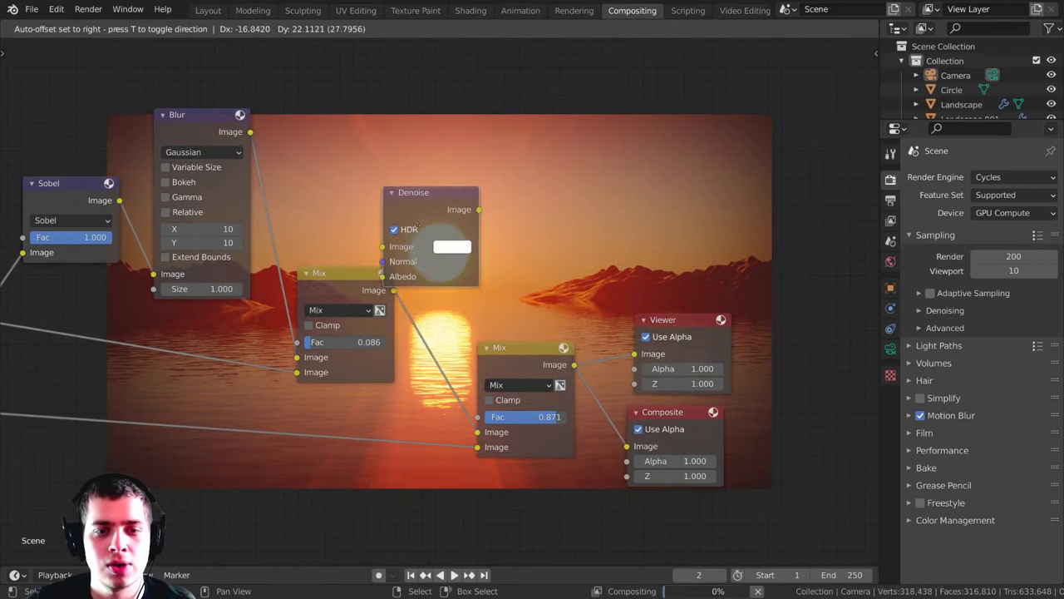
{"action": "left_click", "coordinate": [281, 463]}
Step: Reposition the Denoise node along its link and nudge both Mix nodes to tidy the layout
{"action": "scroll", "coordinate": [314, 443], "scroll_direction": "down", "scroll_amount": 1}
{"action": "left_click_drag", "start_coordinate": [313, 442], "coordinate": [282, 447]}
{"action": "left_click_drag", "start_coordinate": [269, 411], "coordinate": [227, 408]}
{"action": "left_click_drag", "start_coordinate": [491, 340], "coordinate": [486, 342]}
{"action": "left_click_drag", "start_coordinate": [363, 292], "coordinate": [370, 294]}
{"action": "middle_click_drag", "start_coordinate": [482, 280], "coordinate": [479, 388]}
{"action": "middle_click_drag", "start_coordinate": [360, 324], "coordinate": [328, 430]}
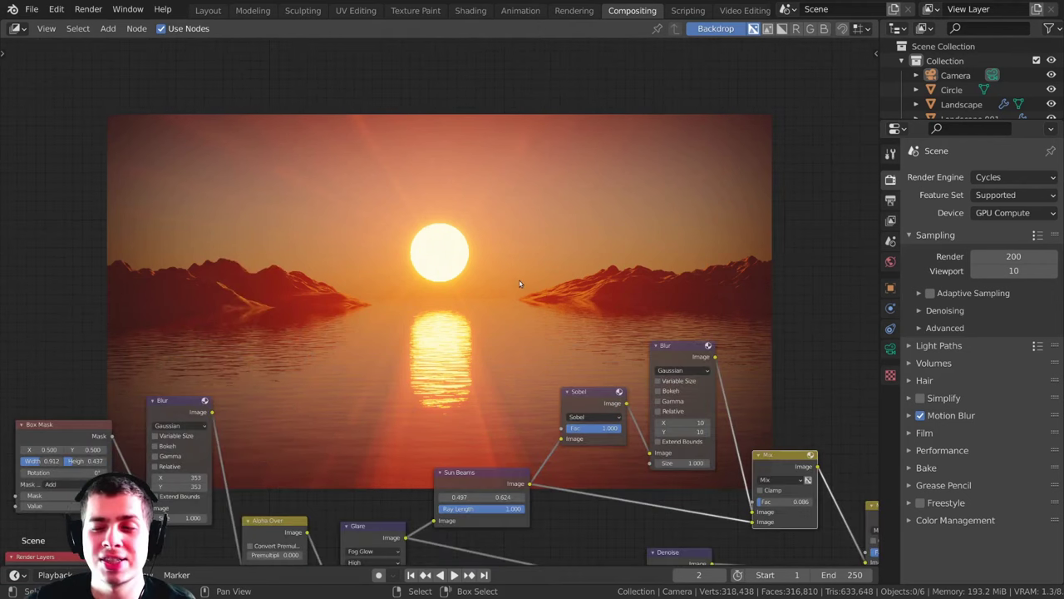
{"action": "middle_click_drag", "start_coordinate": [377, 240], "coordinate": [390, 221]}
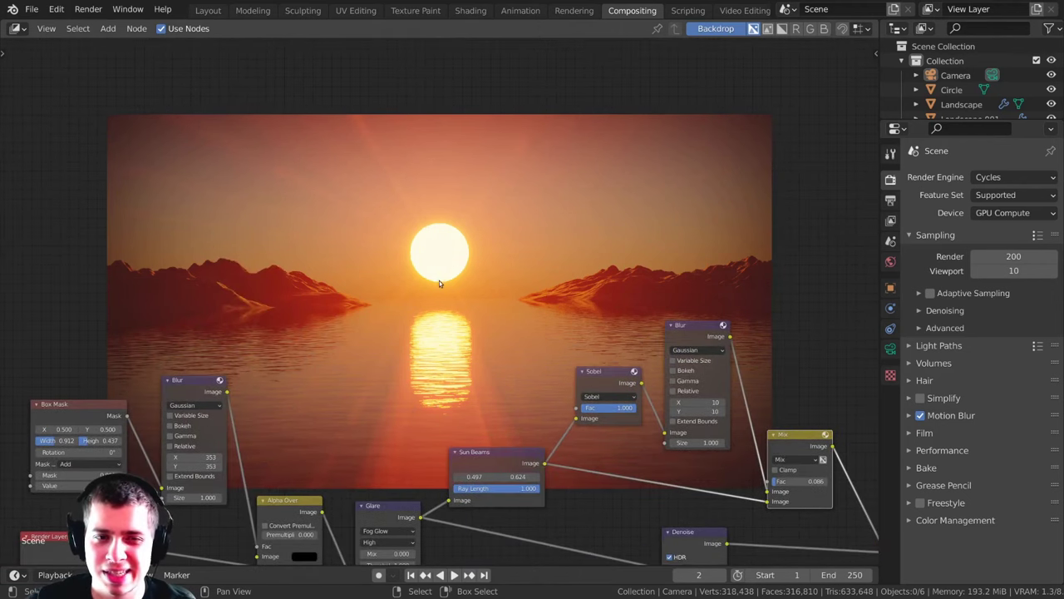
{"action": "scroll", "coordinate": [442, 282], "scroll_direction": "up", "scroll_amount": 1}
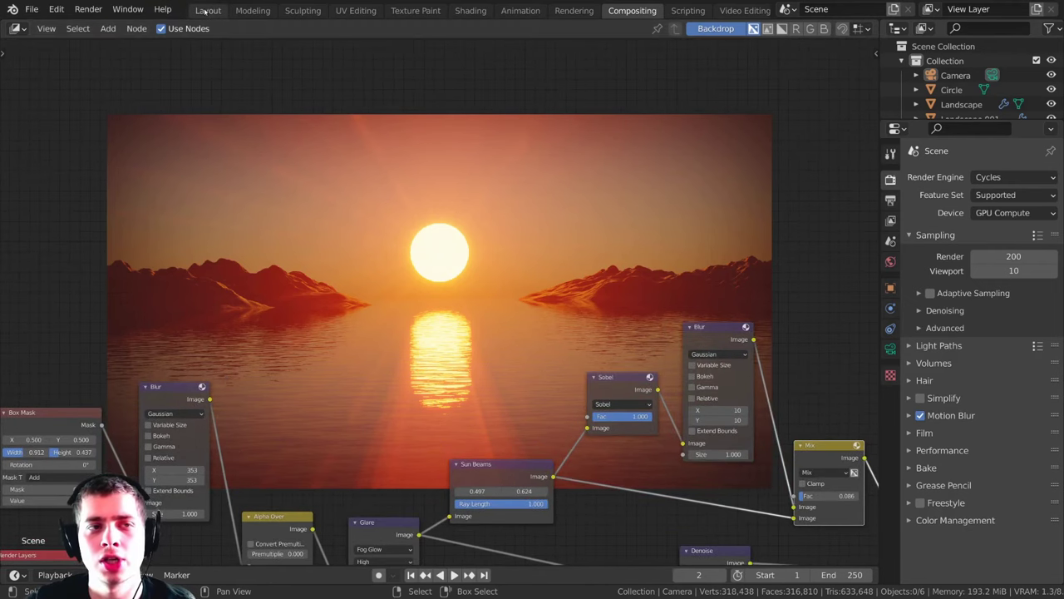
Step: Switch to the Layout workspace, scale the sun circle down slightly and deselect everything
{"action": "left_click", "coordinate": [207, 10]}
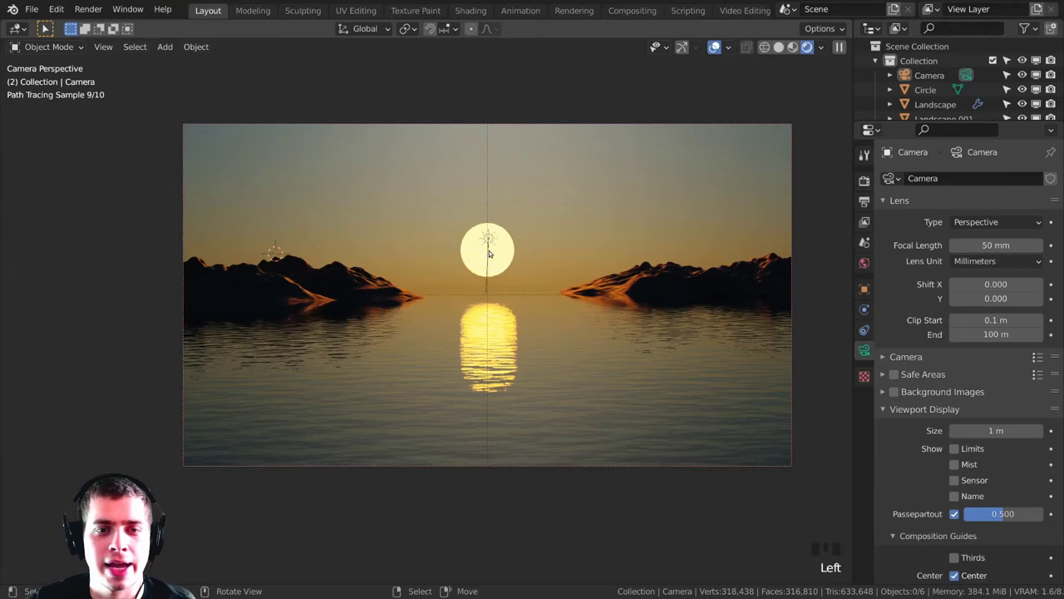
{"action": "right_click", "coordinate": [510, 255]}
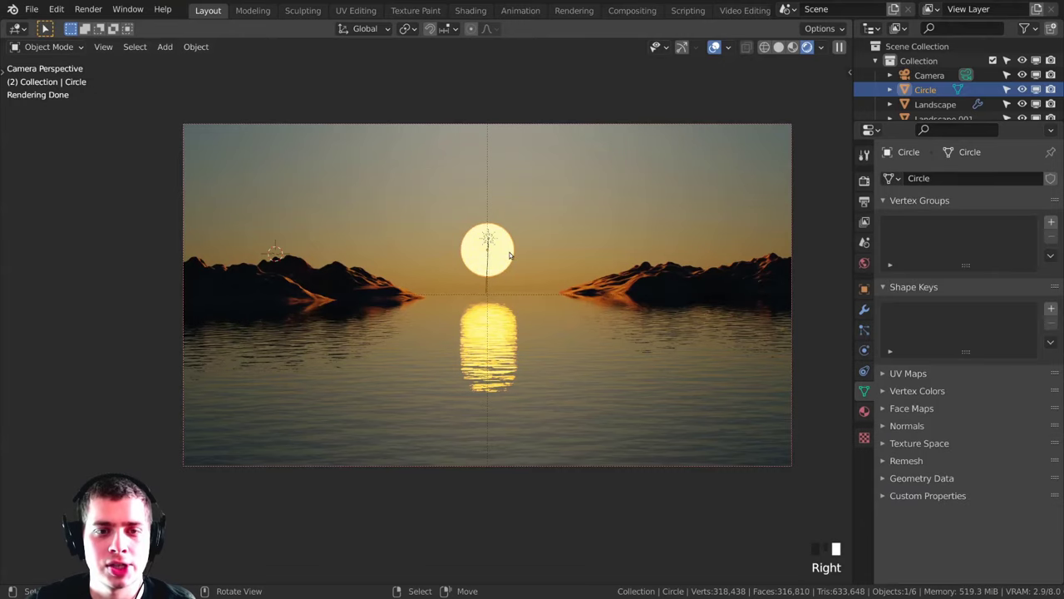
{"action": "key", "text": "s"}
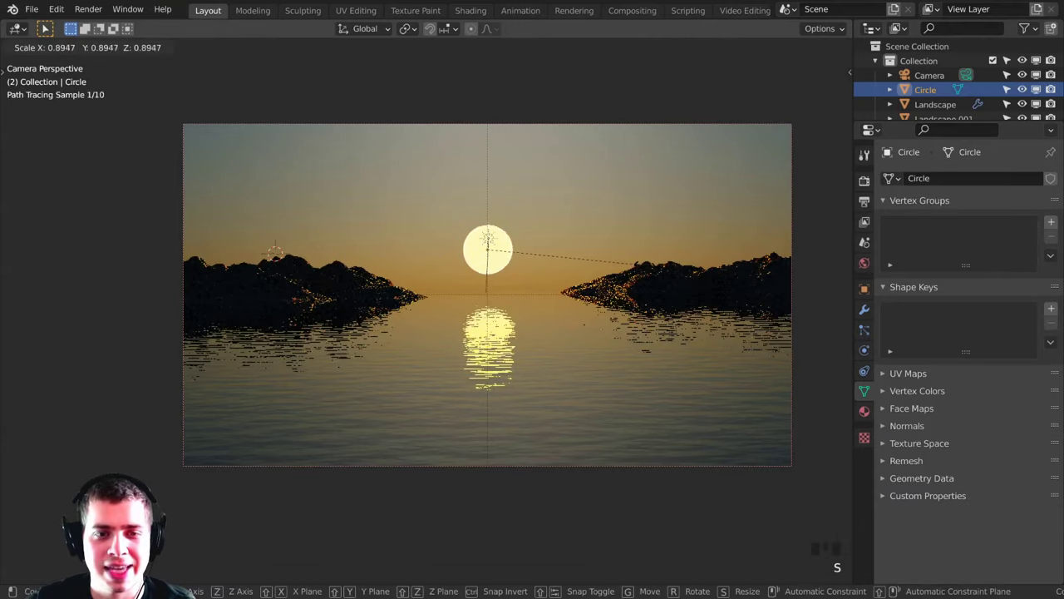
{"action": "left_click", "coordinate": [625, 262]}
{"action": "key", "text": "alt+a"}
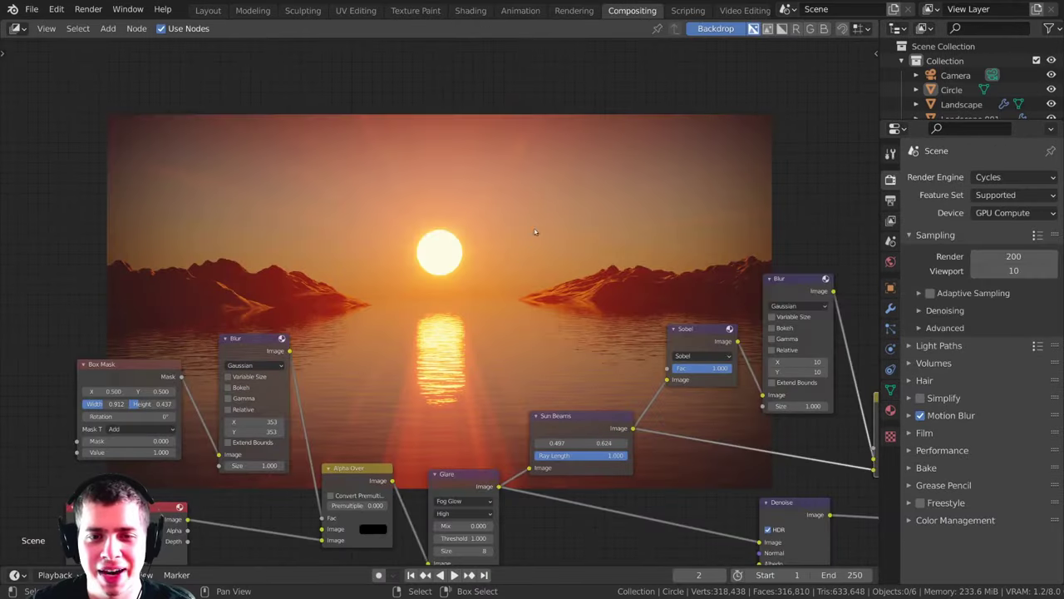
Step: Examine the re-rendered composite in the backdrop and check the Sun Beams source position against the sun
{"action": "middle_click_drag", "start_coordinate": [499, 404], "coordinate": [528, 417]}
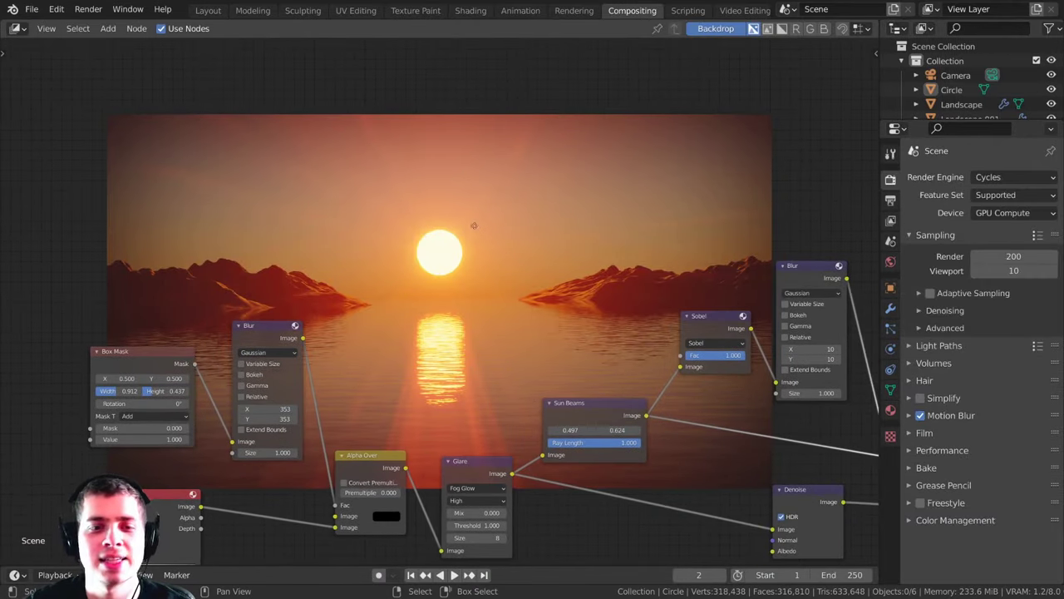
{"action": "middle_click_drag", "start_coordinate": [478, 229], "coordinate": [540, 312]}
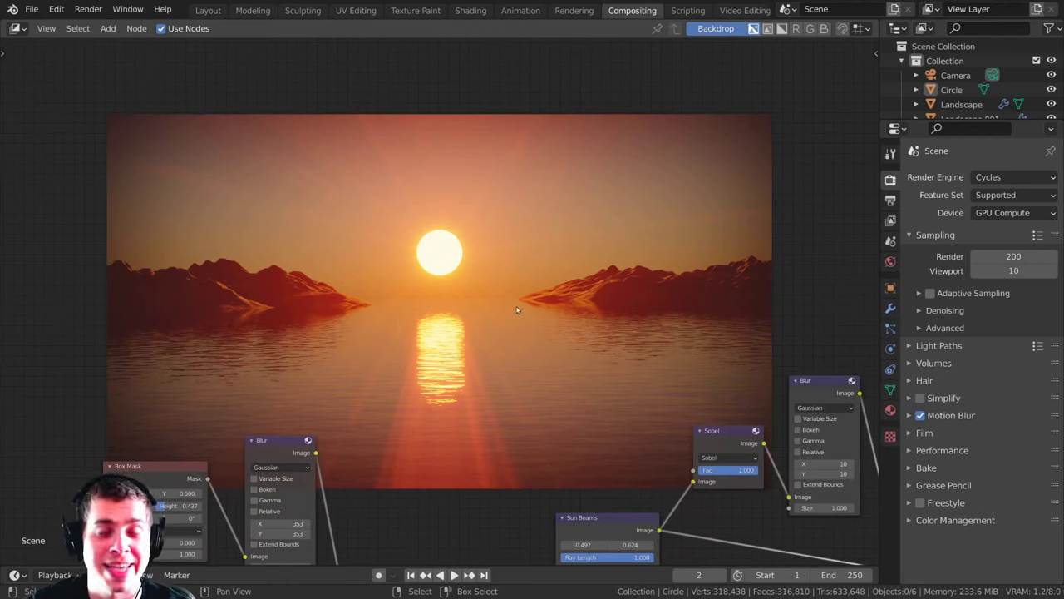
{"action": "scroll", "coordinate": [517, 307], "scroll_direction": "up", "scroll_amount": 1}
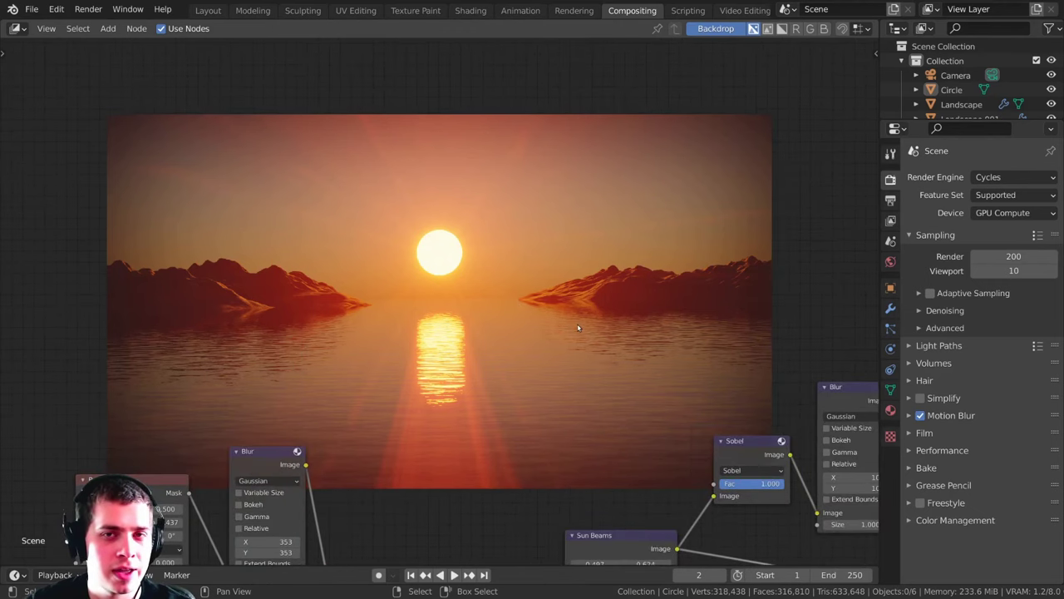
{"action": "scroll", "coordinate": [581, 328], "scroll_direction": "down", "scroll_amount": 1}
{"action": "middle_click_drag", "start_coordinate": [596, 313], "coordinate": [593, 279]}
{"action": "scroll", "coordinate": [593, 280], "scroll_direction": "down", "scroll_amount": 1, "text": "shift"}
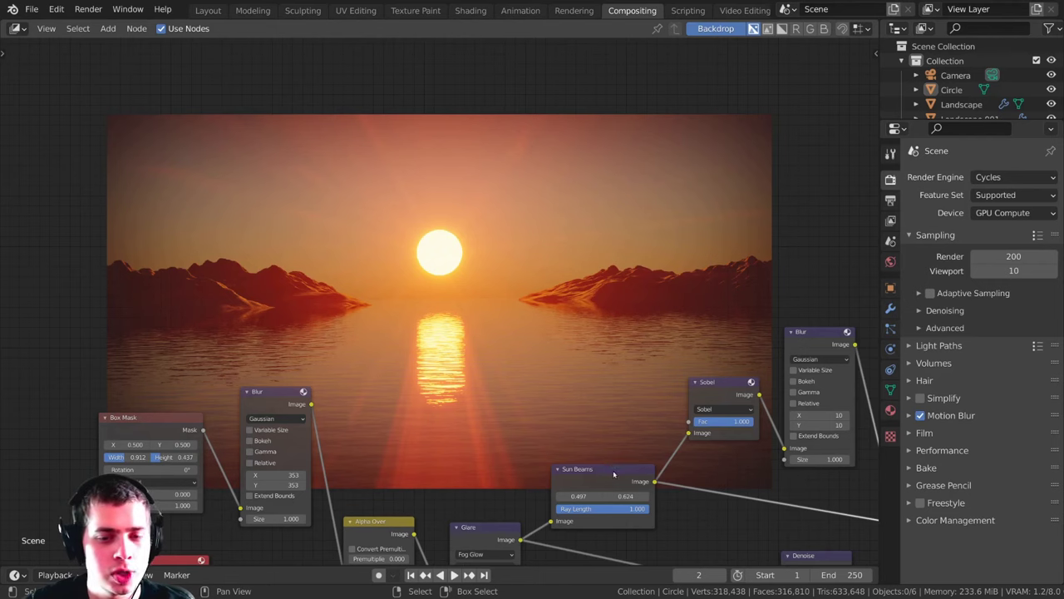
{"action": "mouse_move", "coordinate": [614, 474]}
{"action": "left_mouse_down"}
{"action": "mouse_move", "coordinate": [627, 449]}
{"action": "mouse_move", "coordinate": [616, 469]}
{"action": "left_mouse_up"}
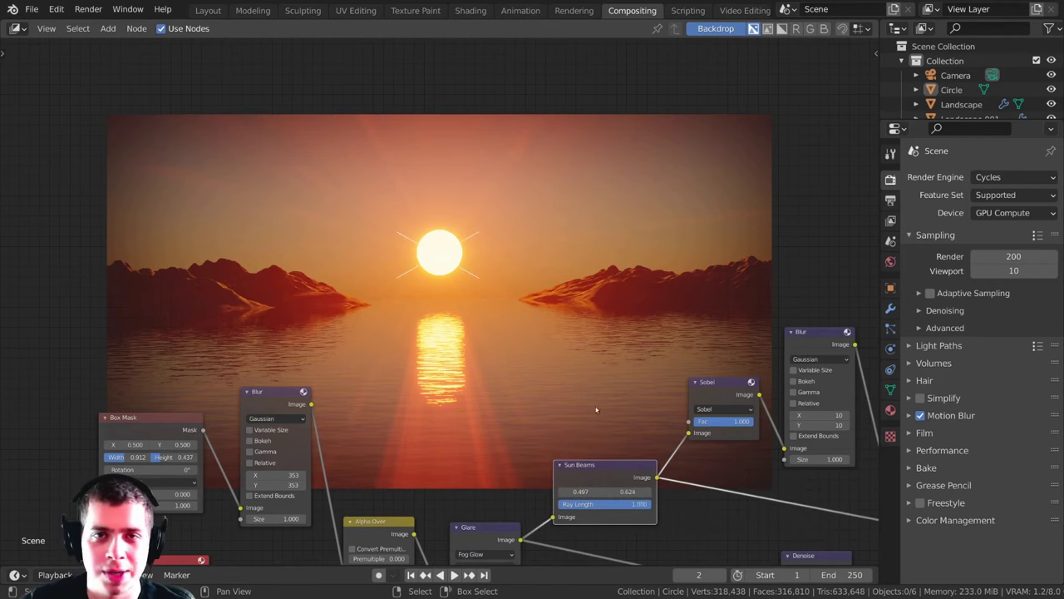
{"action": "middle_click_drag", "start_coordinate": [593, 364], "coordinate": [591, 353]}
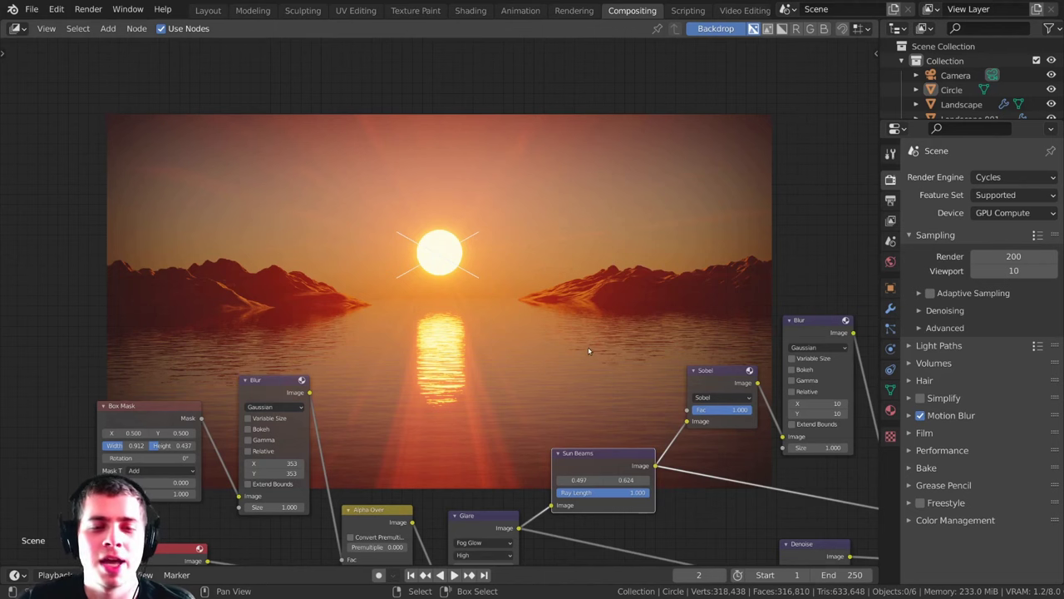
{"action": "scroll", "coordinate": [591, 353], "scroll_direction": "down", "scroll_amount": 3}
{"action": "middle_click_drag", "start_coordinate": [557, 390], "coordinate": [546, 292]}
{"action": "scroll", "coordinate": [668, 406], "scroll_direction": "down", "scroll_amount": 1}
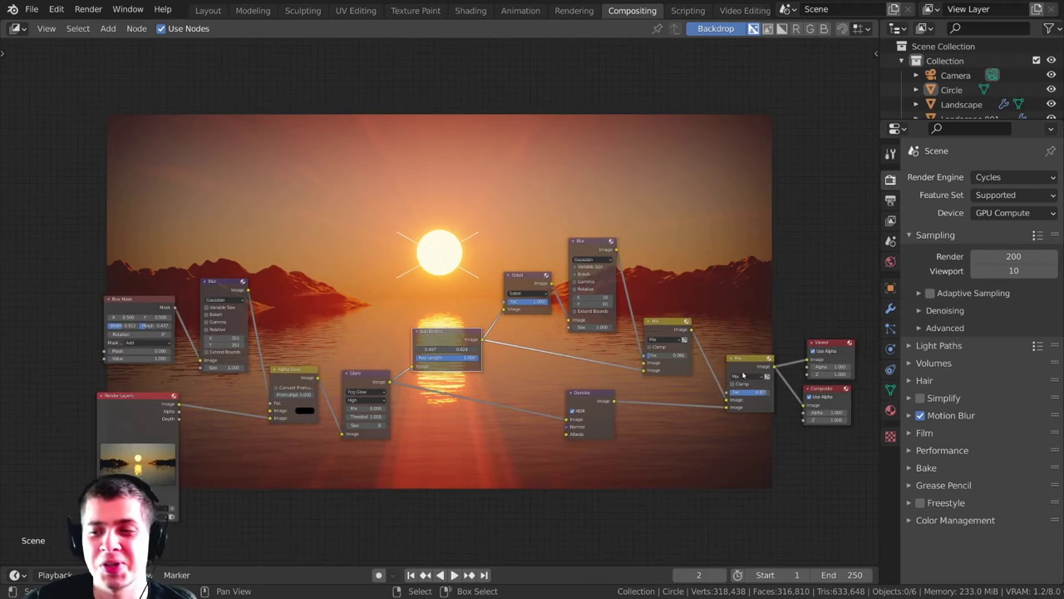
{"action": "middle_click_drag", "start_coordinate": [514, 281], "coordinate": [545, 361]}
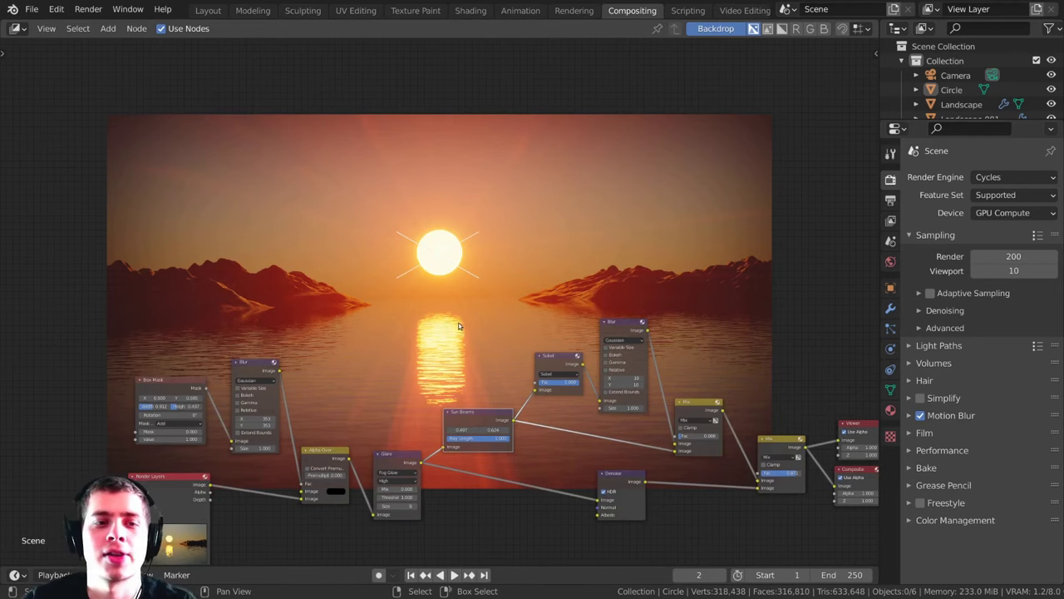
{"action": "middle_click_drag", "start_coordinate": [334, 164], "coordinate": [342, 174]}
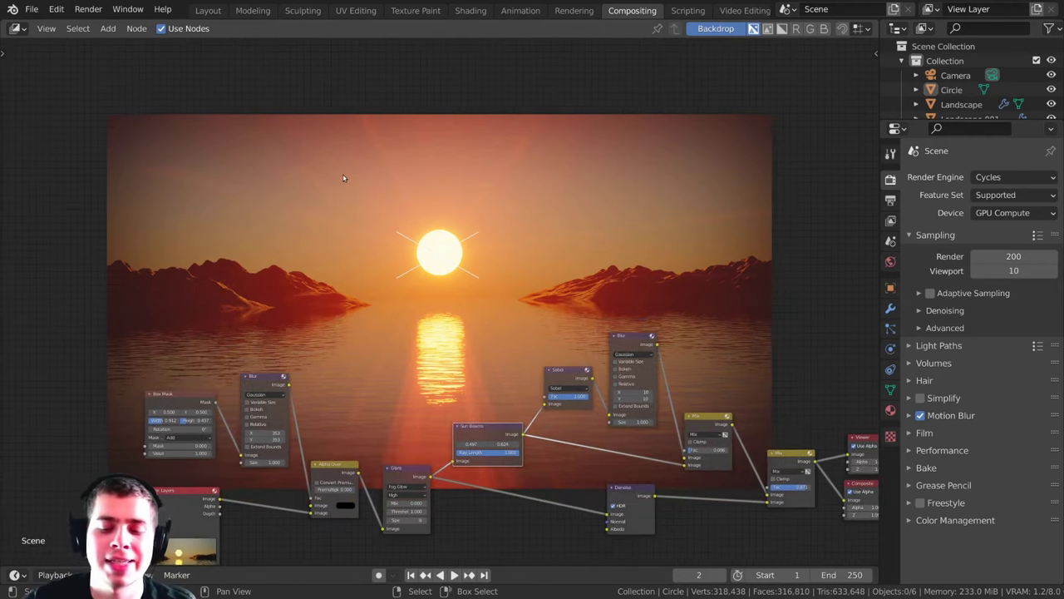
Step: Open the rendered image view and display the Viewer Node image instead of the Render Result
{"action": "key", "text": "F11"}
{"action": "scroll", "coordinate": [488, 223], "scroll_direction": "down", "scroll_amount": 1}
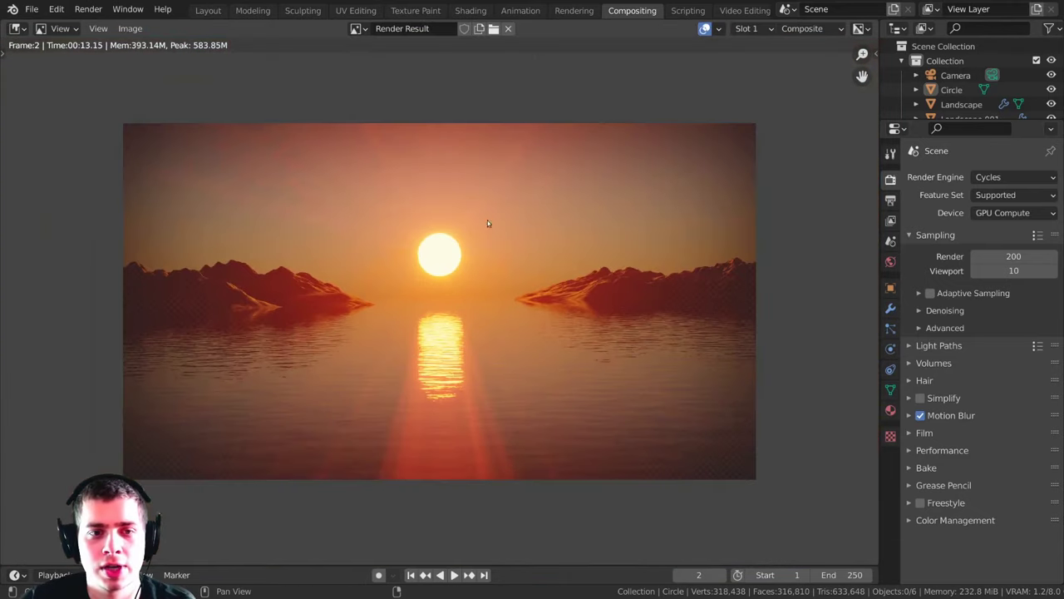
{"action": "left_click", "coordinate": [359, 28]}
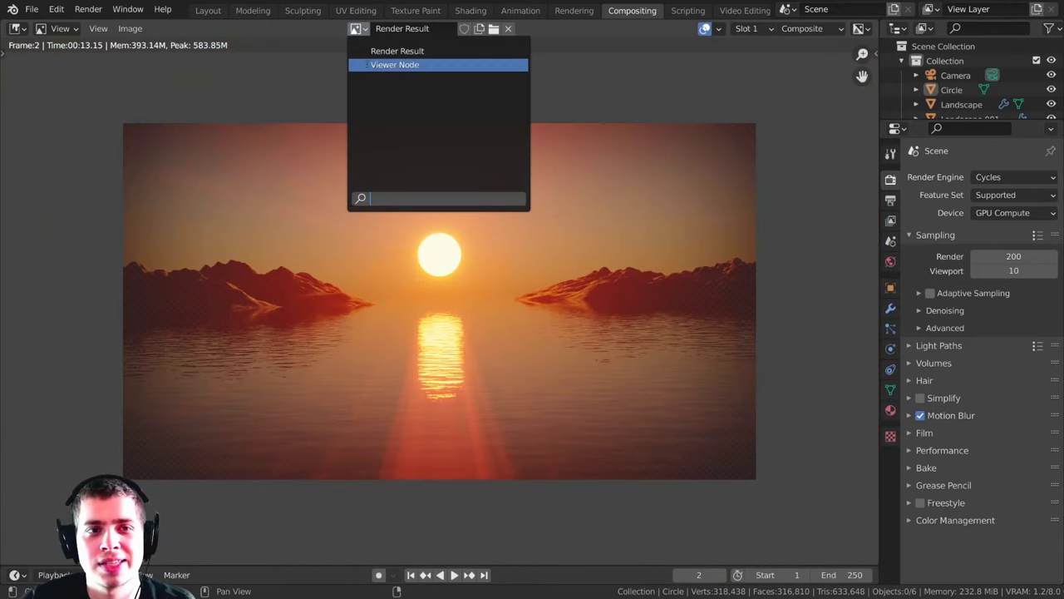
{"action": "left_click", "coordinate": [389, 64]}
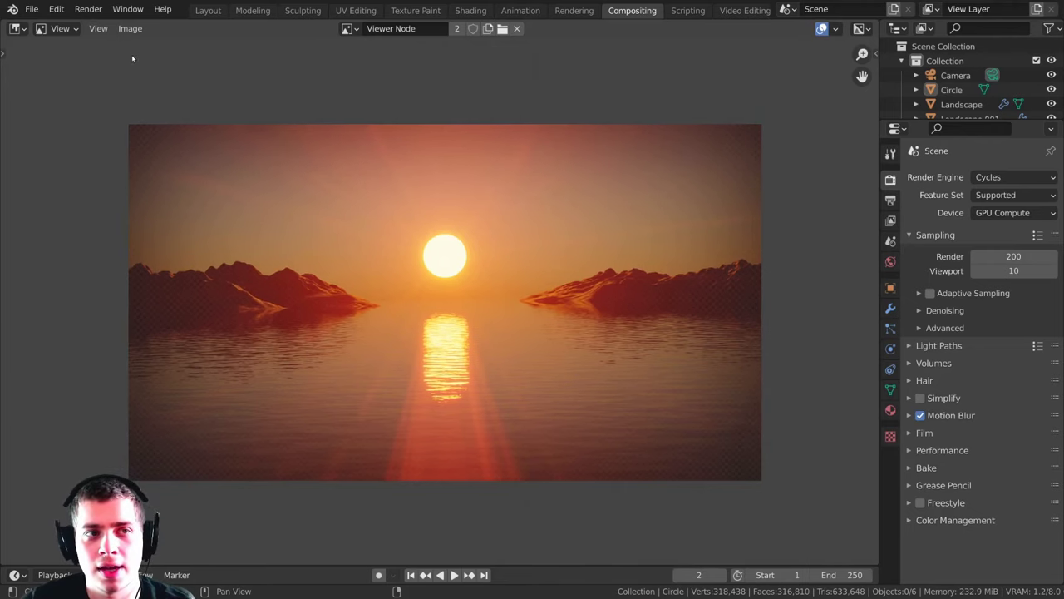
Step: Save the Viewer Node image as Ocean Sunset.png in PNG format with RGB color
{"action": "left_click", "coordinate": [130, 28]}
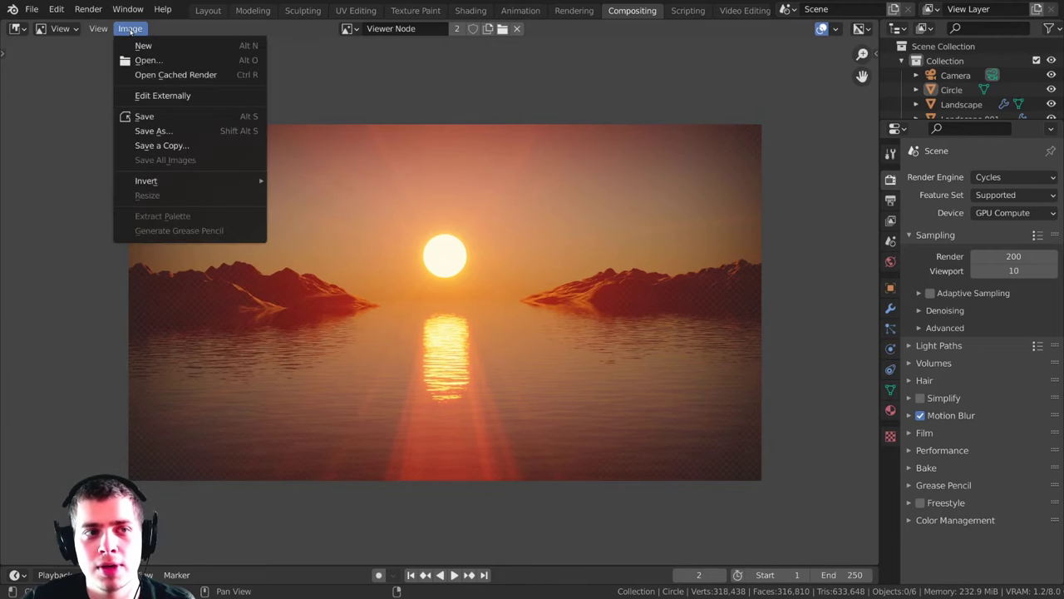
{"action": "left_click", "coordinate": [171, 131]}
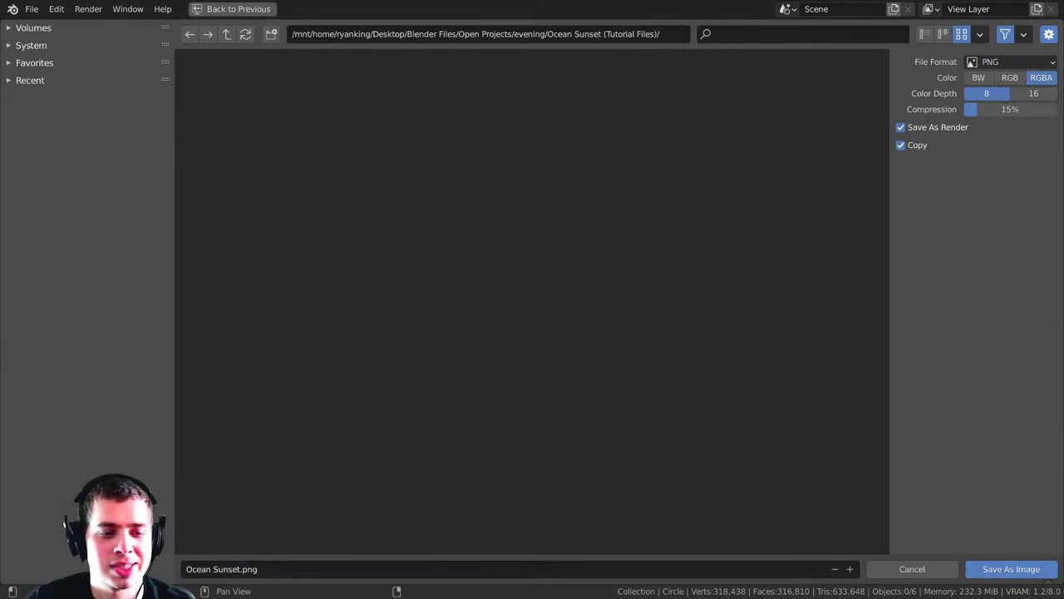
{"action": "left_click", "coordinate": [1011, 78]}
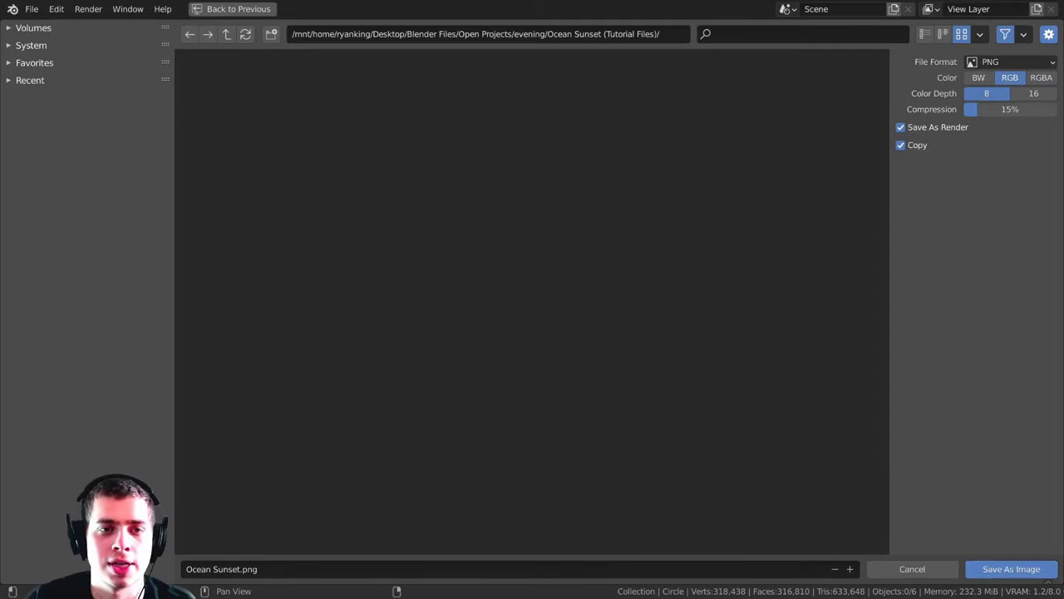
{"action": "left_click", "coordinate": [1031, 571]}
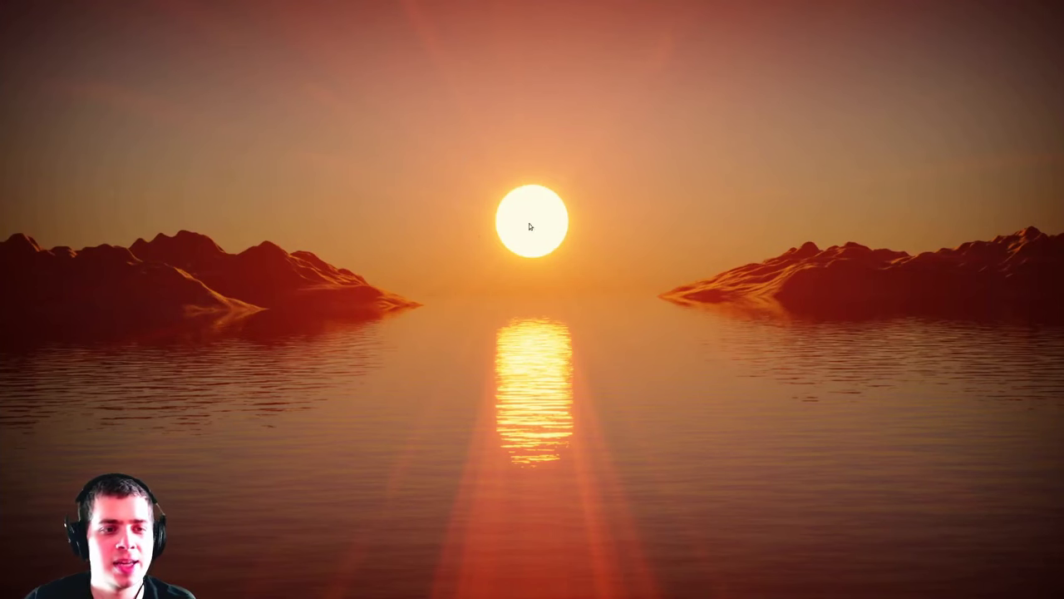
Step: Open the saved Ocean Sunset image from the image viewer in Krita for final color correction
{"action": "right_click", "coordinate": [495, 217]}
{"action": "mouse_move", "coordinate": [516, 229]}
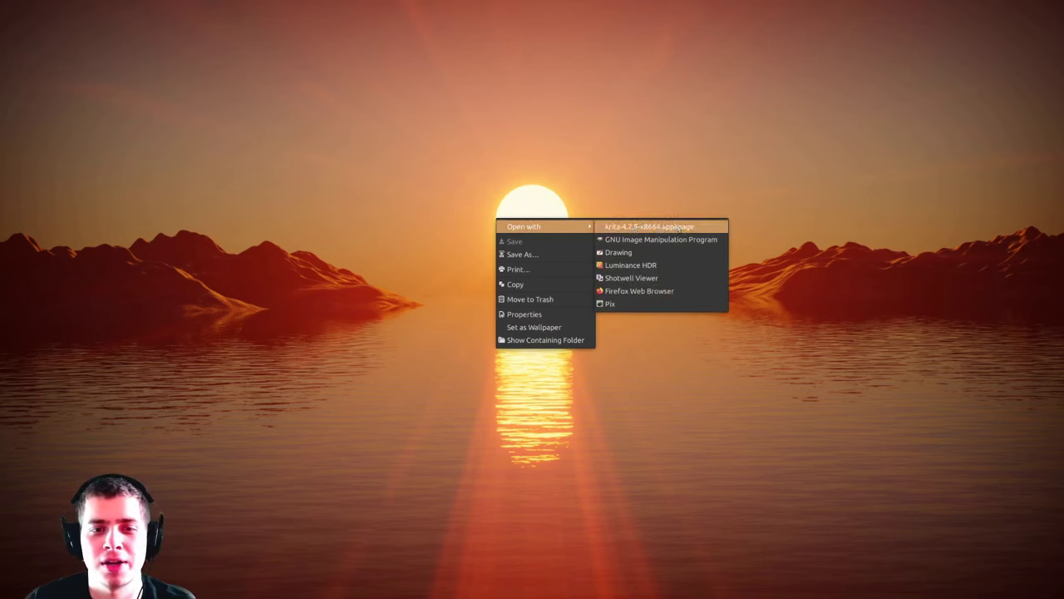
{"action": "left_click", "coordinate": [657, 226]}
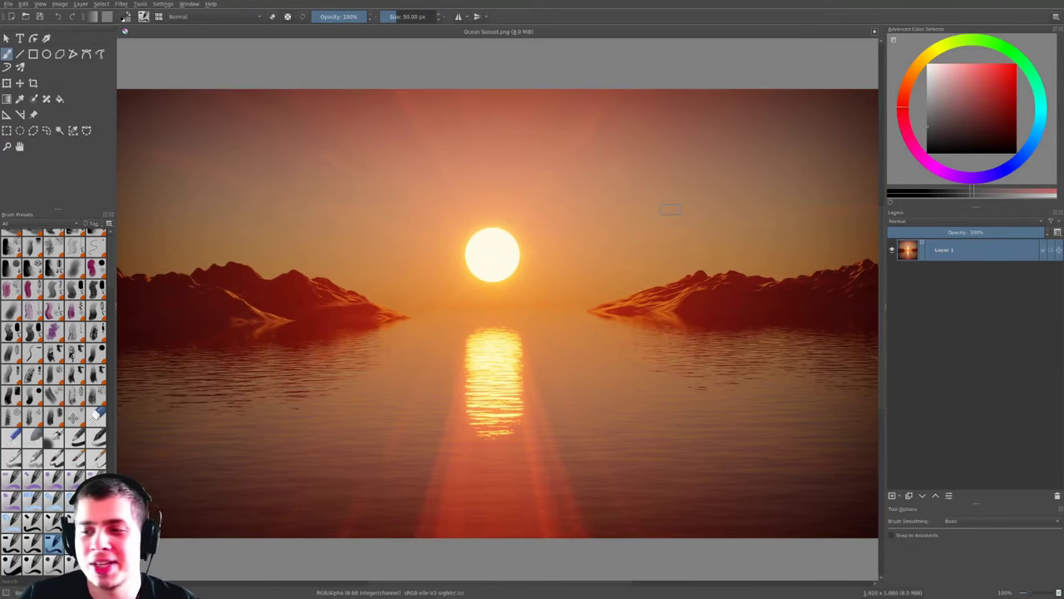
{"action": "scroll", "coordinate": [668, 207], "scroll_direction": "down", "scroll_amount": 1}
{"action": "scroll", "coordinate": [665, 203], "scroll_direction": "up", "scroll_amount": 1}
{"action": "scroll", "coordinate": [663, 201], "scroll_direction": "down", "scroll_amount": 1}
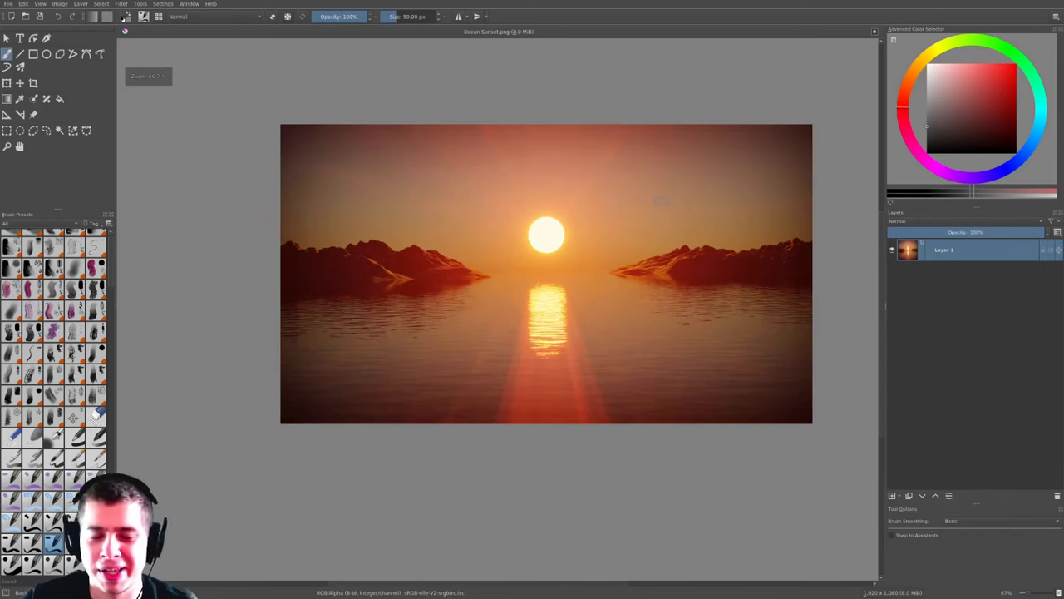
{"action": "scroll", "coordinate": [661, 199], "scroll_direction": "up", "scroll_amount": 1}
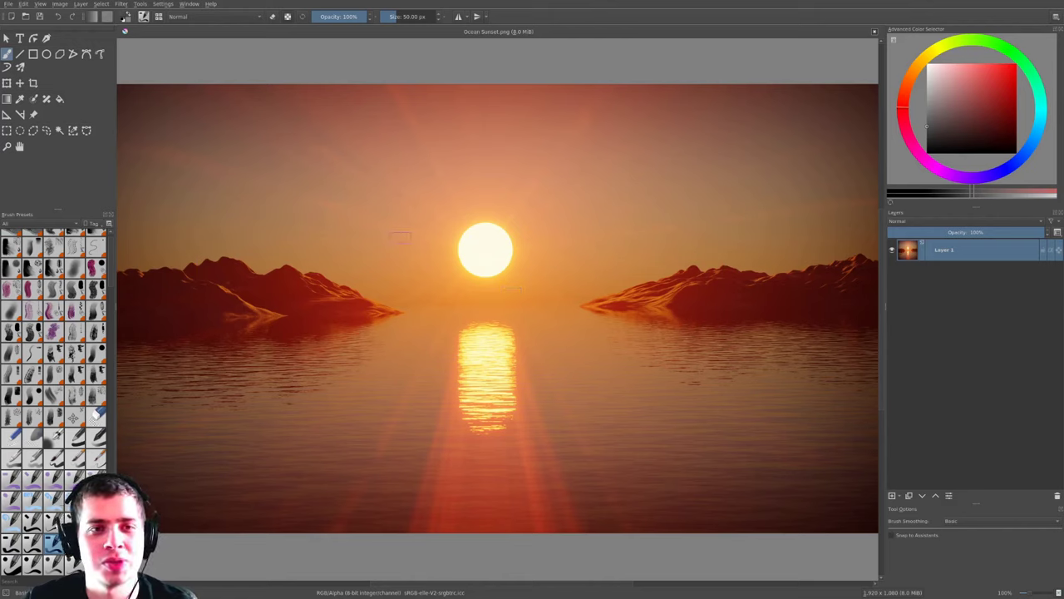
Step: Start a Color Adjustment curves filter and shape the RGBA curve with a raised highlight point at about 162/183 and a lower shadow point
{"action": "left_click", "coordinate": [121, 4]}
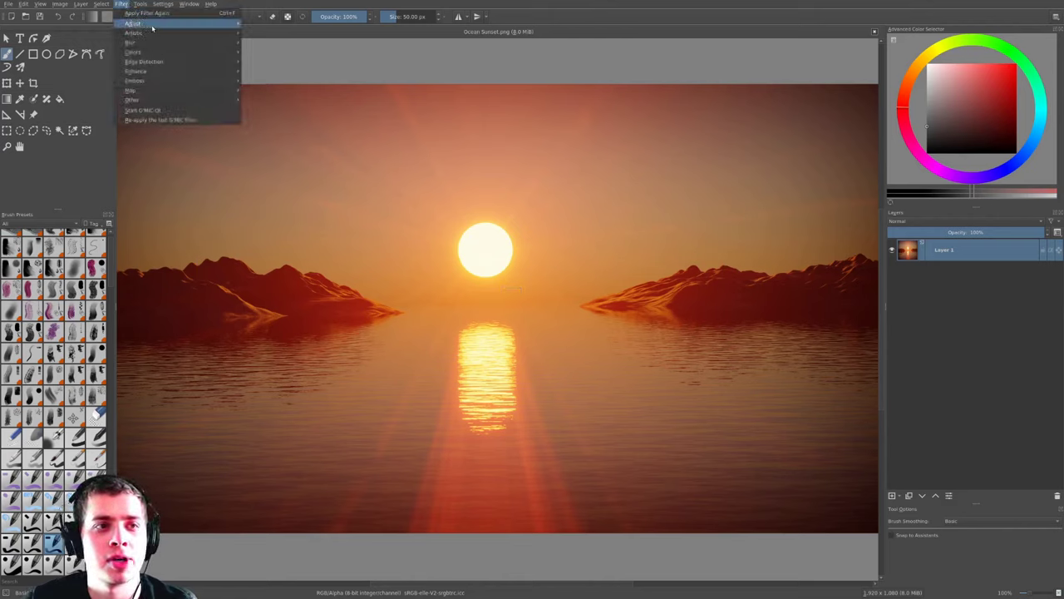
{"action": "mouse_move", "coordinate": [215, 26]}
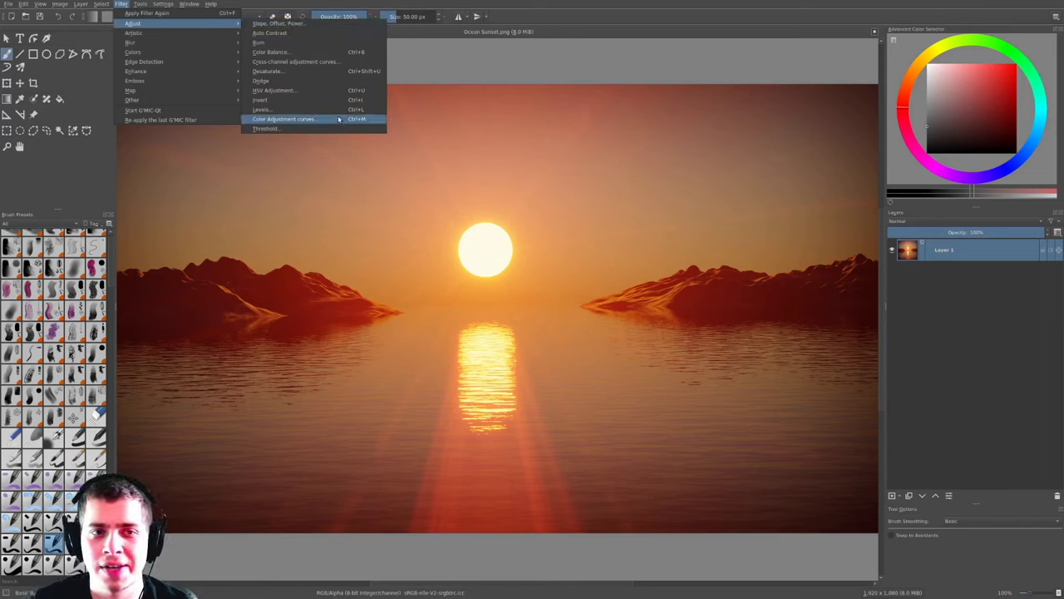
{"action": "left_click", "coordinate": [281, 119]}
{"action": "left_click_drag", "start_coordinate": [909, 159], "coordinate": [893, 136]}
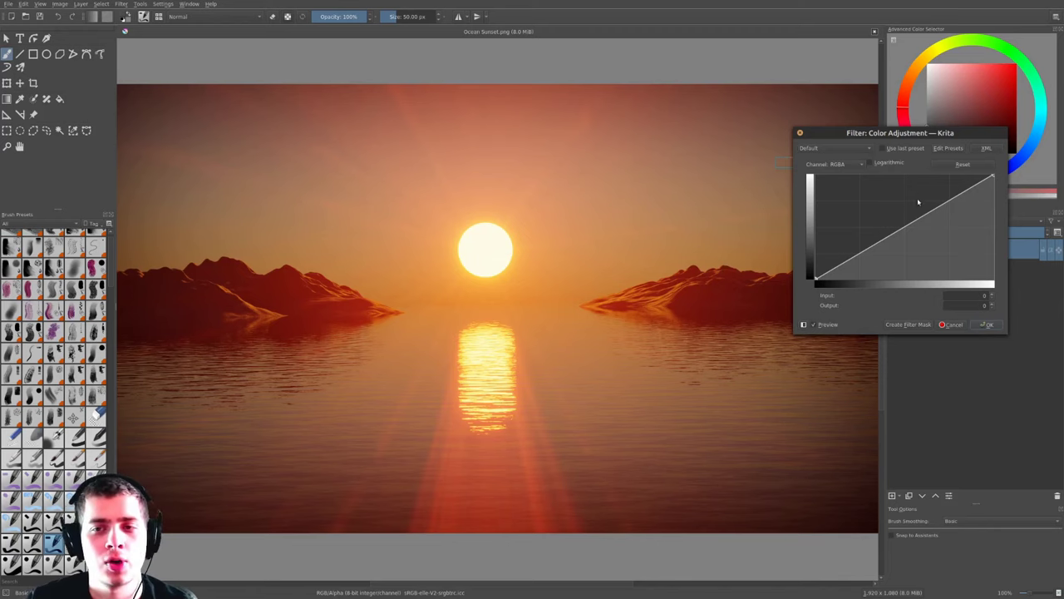
{"action": "left_click_drag", "start_coordinate": [940, 211], "coordinate": [929, 204]}
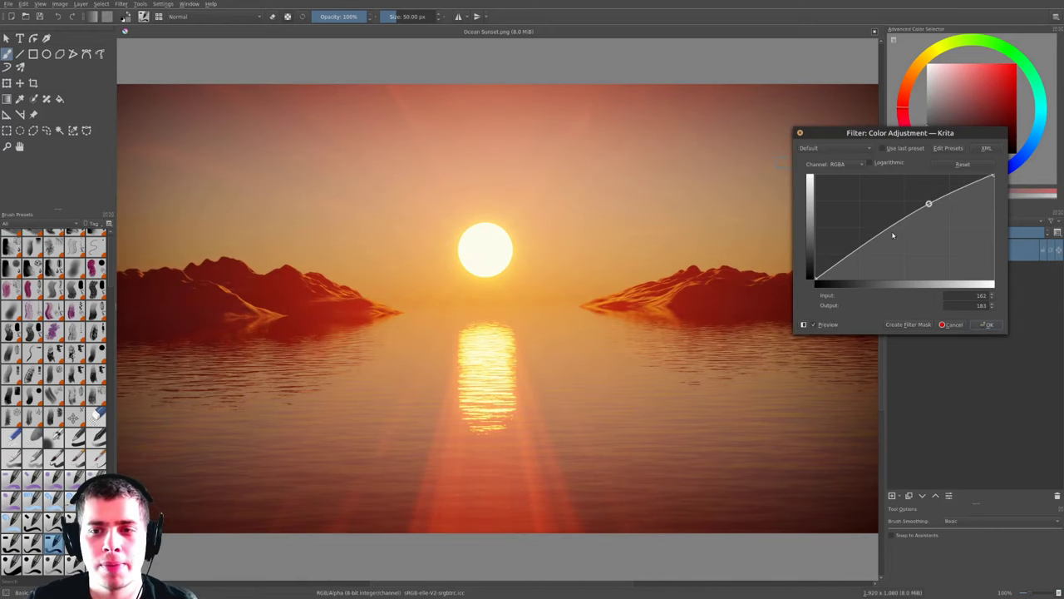
{"action": "left_click", "coordinate": [865, 242]}
{"action": "left_click_drag", "start_coordinate": [865, 242], "coordinate": [869, 248]}
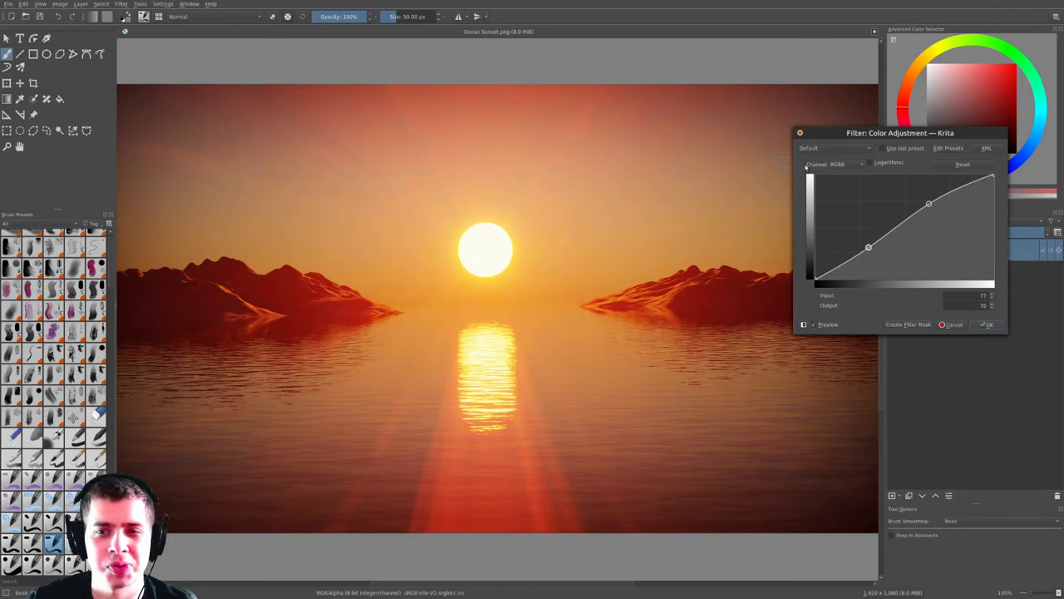
Step: Raise the middle of the Blue channel curve slightly, from about input 117 to output 139
{"action": "left_click", "coordinate": [840, 165]}
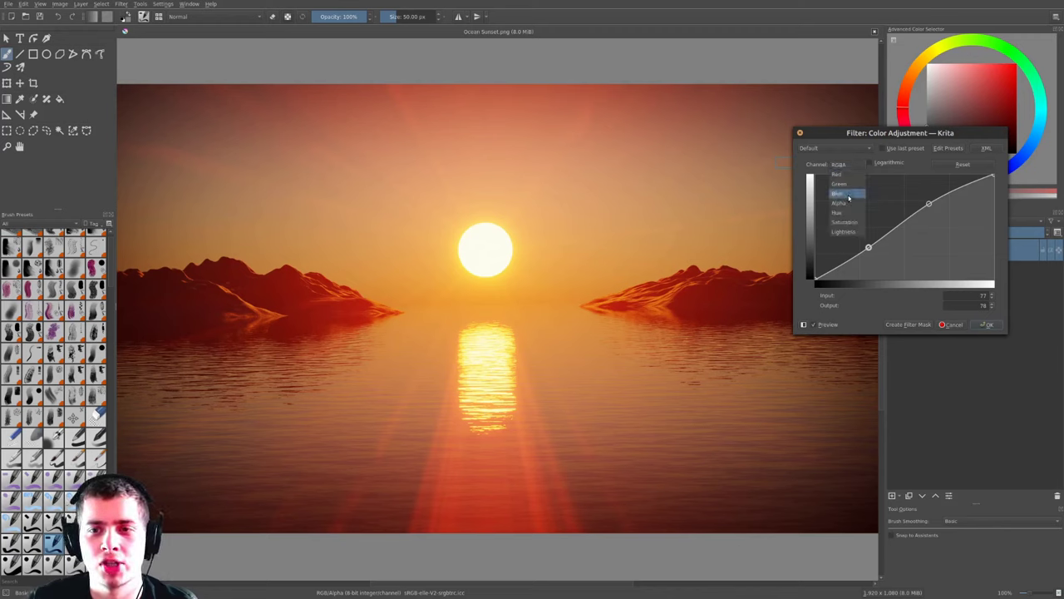
{"action": "left_click", "coordinate": [849, 197]}
{"action": "left_click_drag", "start_coordinate": [902, 231], "coordinate": [895, 222]}
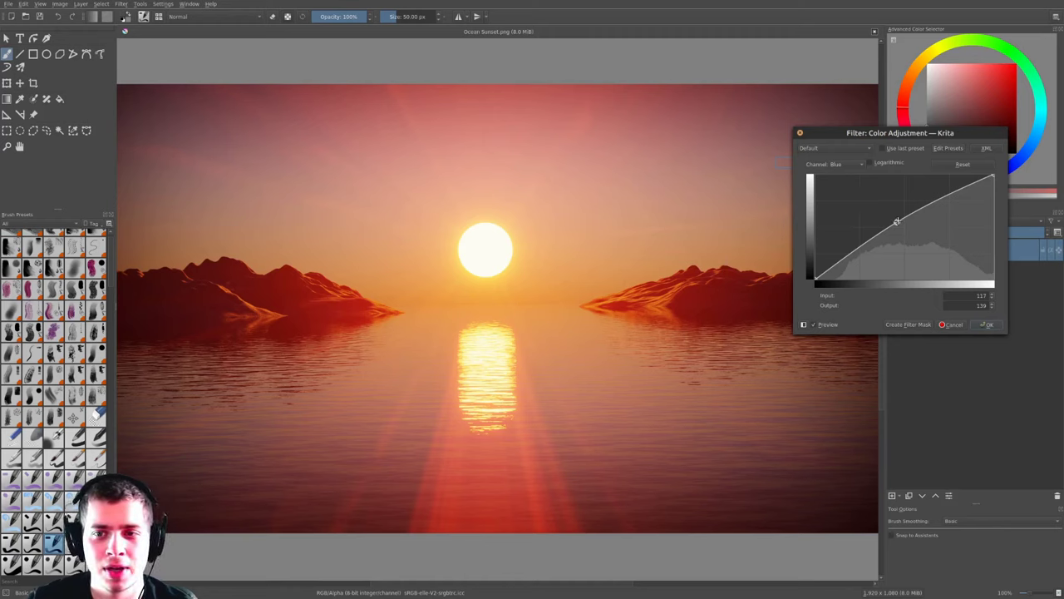
Step: Return to the RGBA channel, fine-tune the curve's highlight and shadow points, and apply the color adjustment filter
{"action": "left_click", "coordinate": [905, 178]}
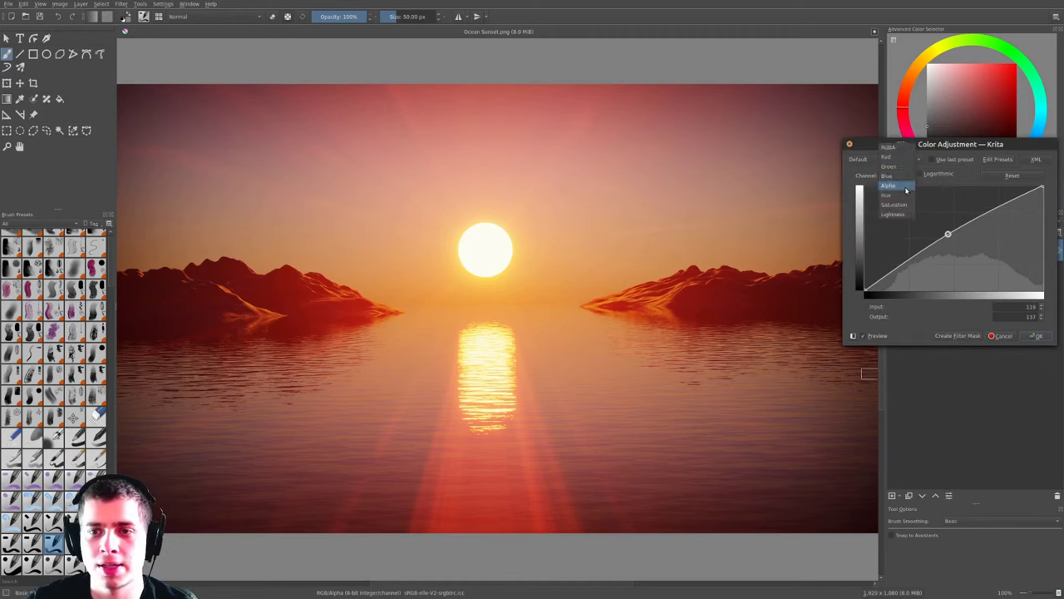
{"action": "left_click", "coordinate": [906, 213]}
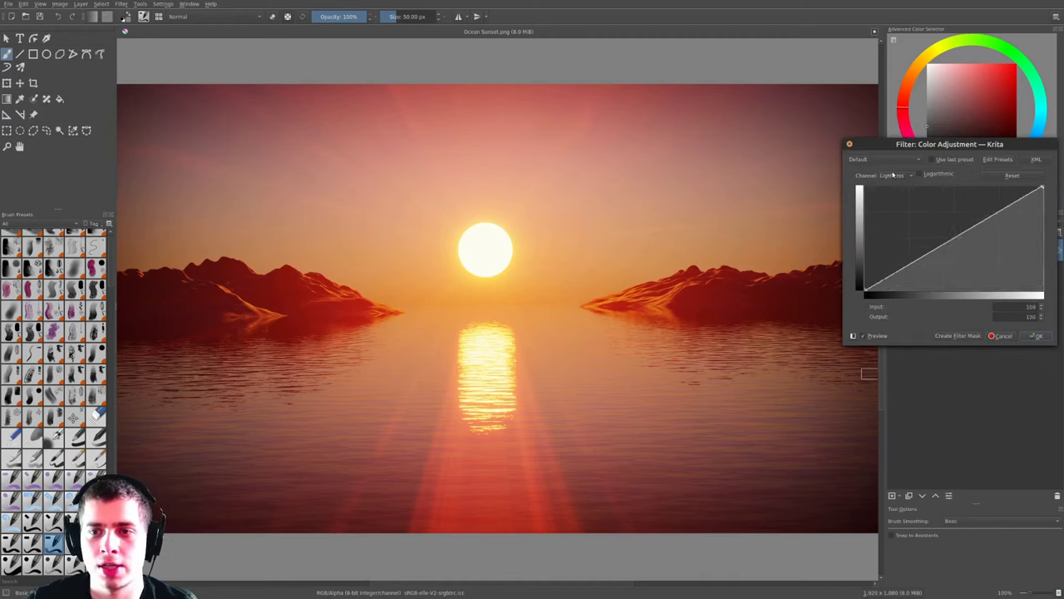
{"action": "left_click", "coordinate": [893, 174]}
{"action": "left_click", "coordinate": [896, 167]}
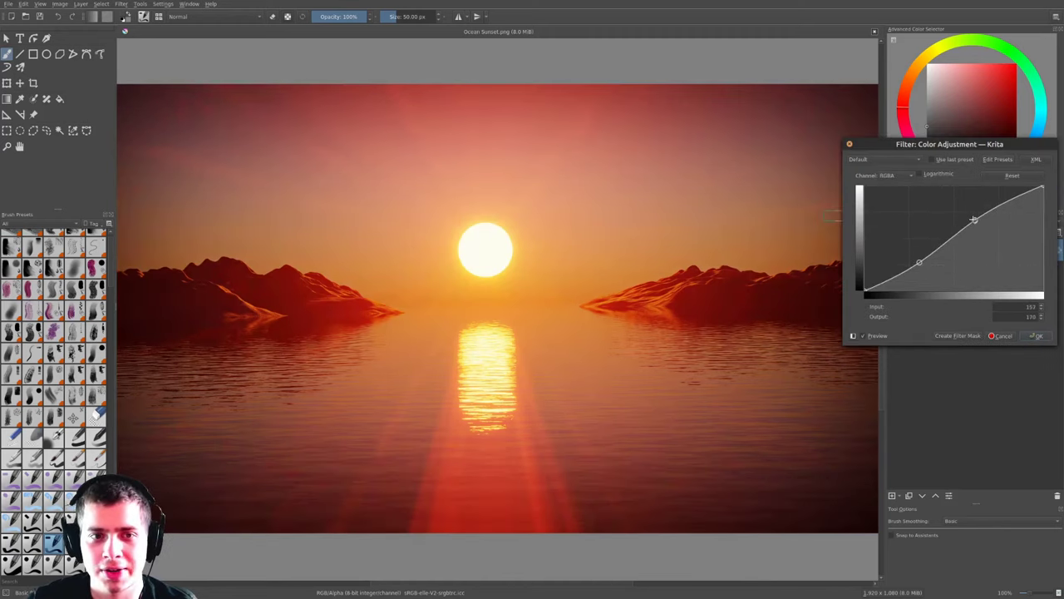
{"action": "left_click_drag", "start_coordinate": [973, 218], "coordinate": [974, 220]}
{"action": "left_click_drag", "start_coordinate": [920, 263], "coordinate": [917, 260]}
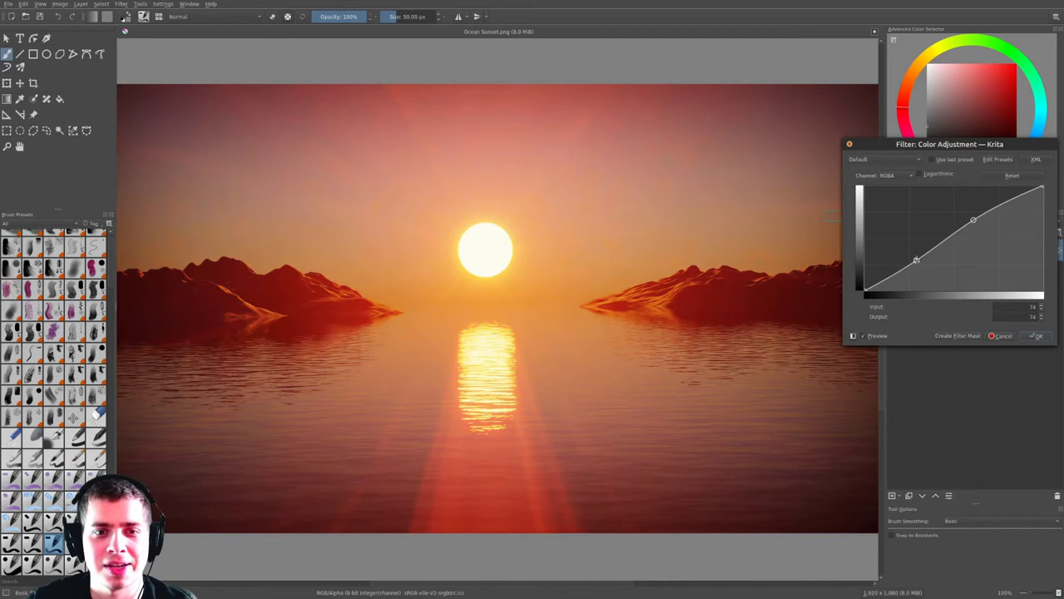
{"action": "left_click_drag", "start_coordinate": [974, 219], "coordinate": [974, 221]}
{"action": "left_click", "coordinate": [1035, 336]}
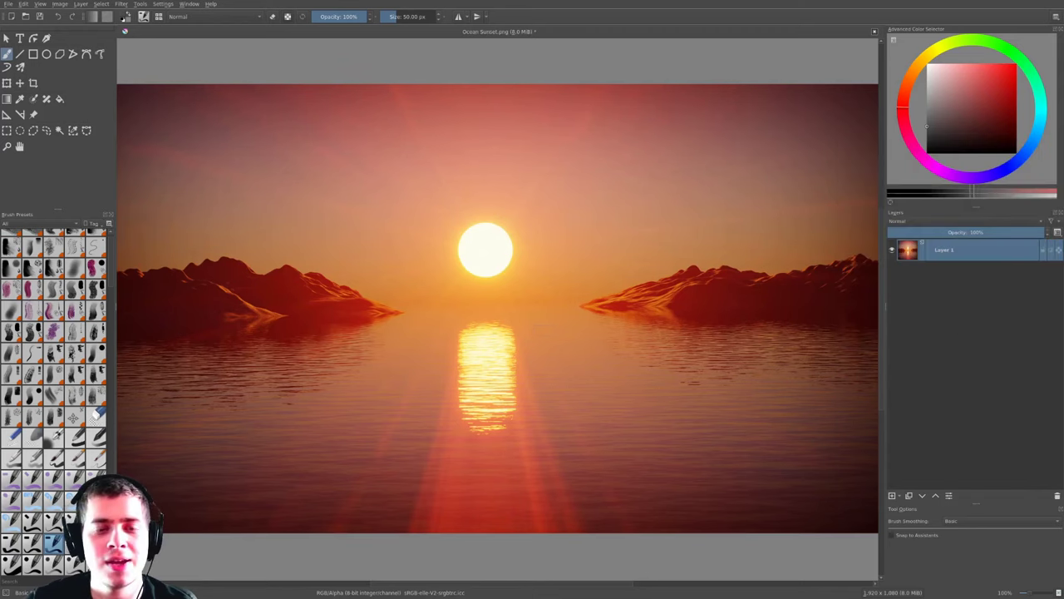
Step: Show the color-corrected image in canvas-only mode and center it for review
{"action": "key", "text": "Tab"}
{"action": "middle_click_drag", "start_coordinate": [595, 325], "coordinate": [826, 284]}
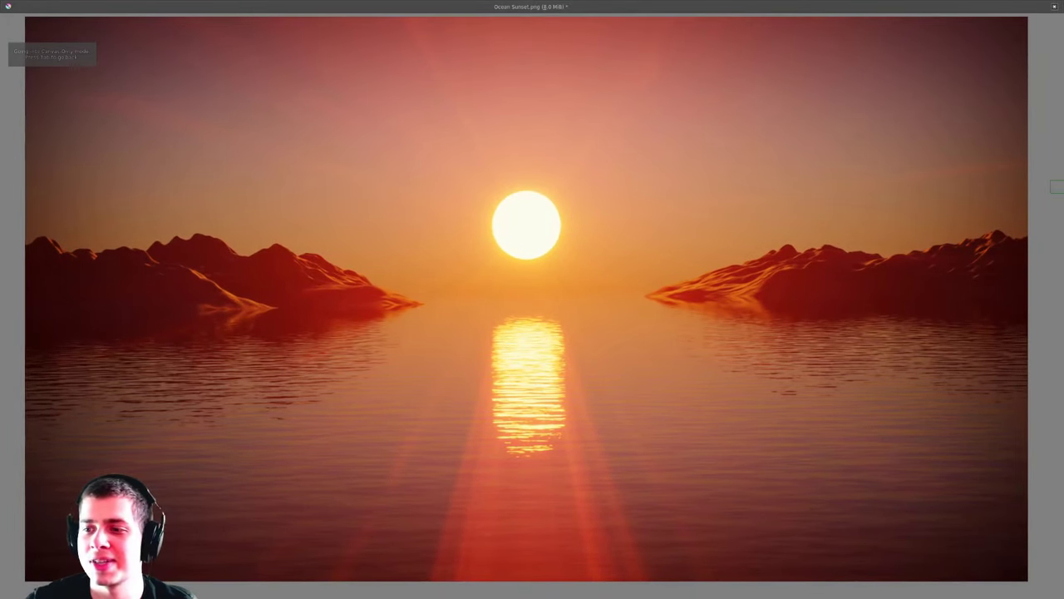